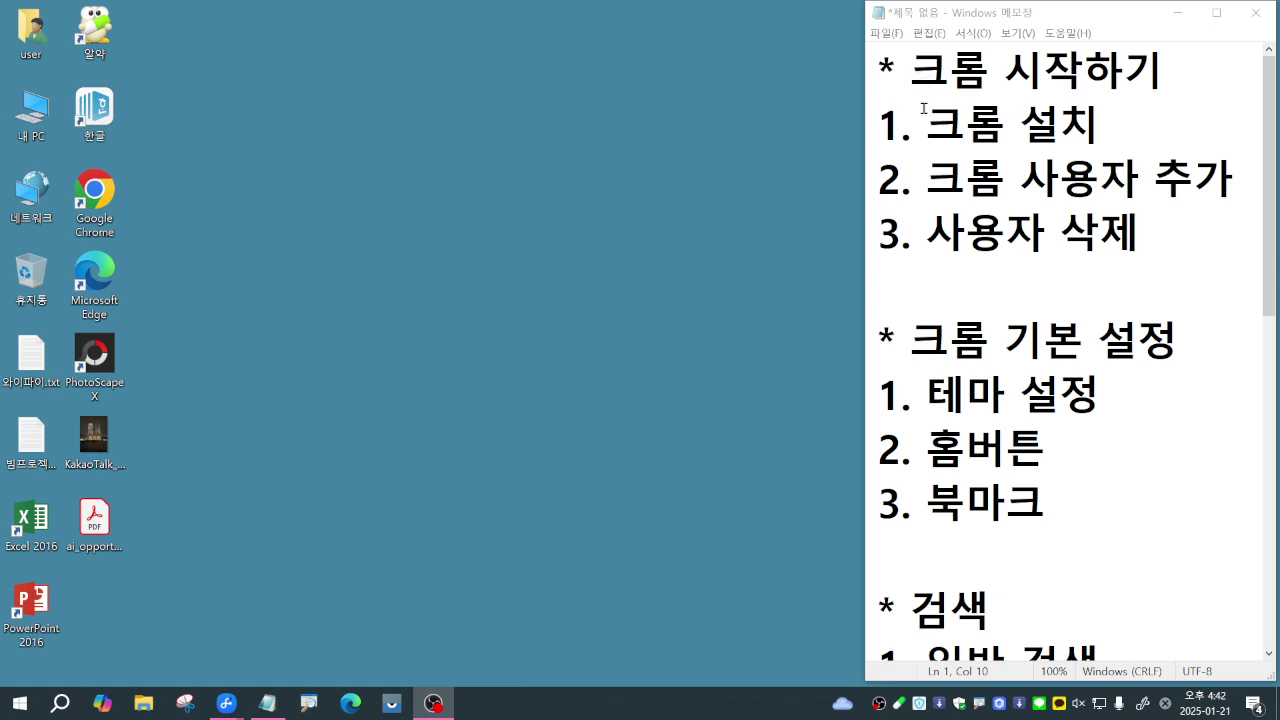
# Switch to Microsoft Edge and search the web for "크롬다운로드" using the recent search suggestion
pyautogui.moveTo(926, 124); pyautogui.dragTo(1102, 124)
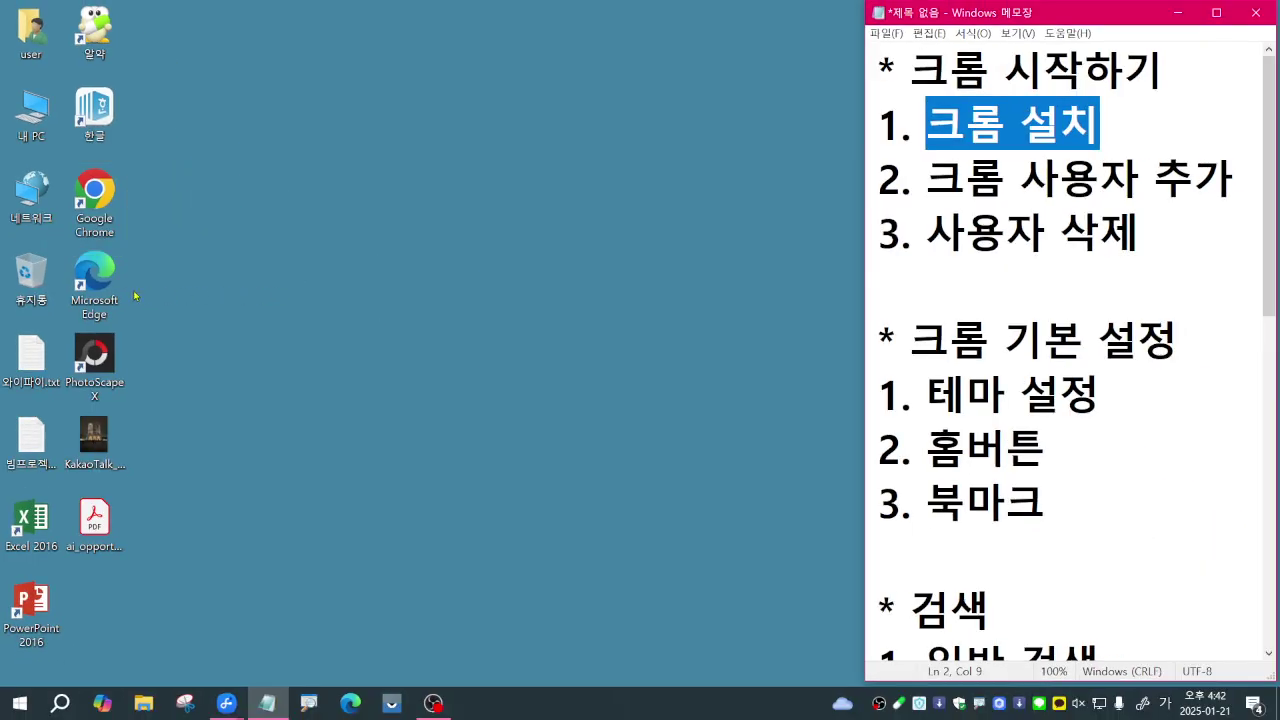
pyautogui.doubleClick(208, 455)
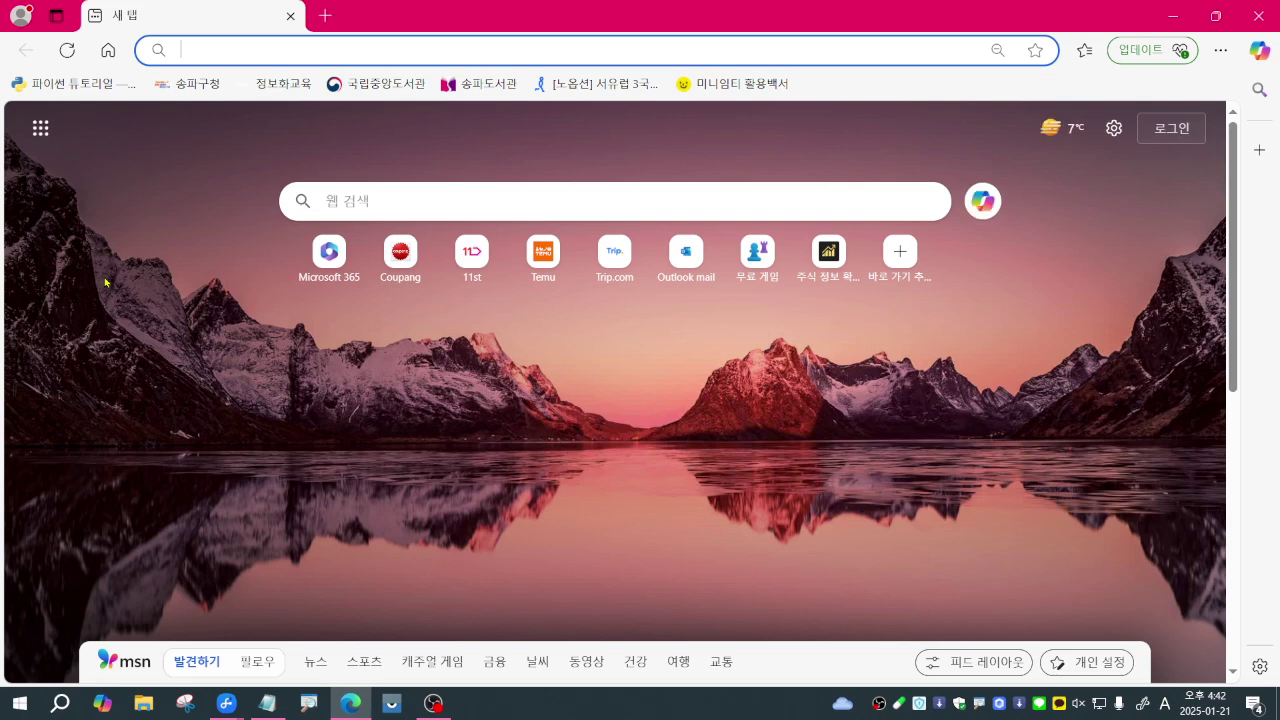
pyautogui.click(199, 41)
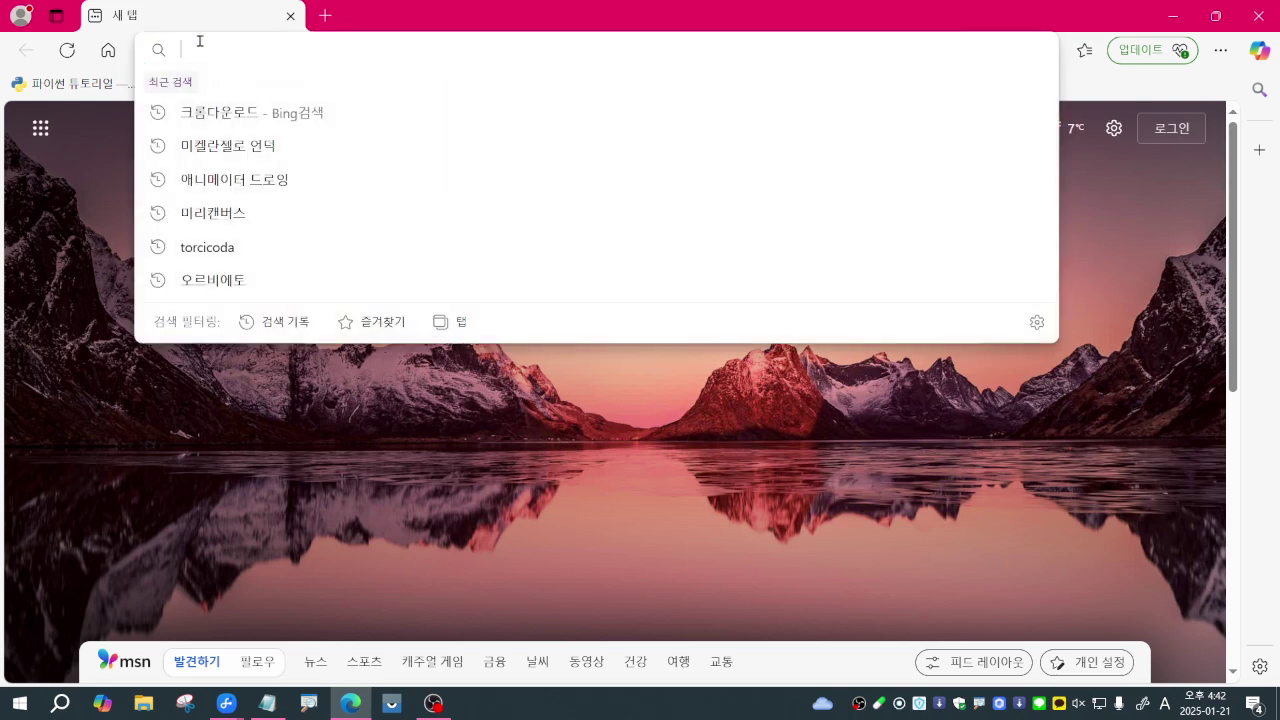
pyautogui.click(201, 111)
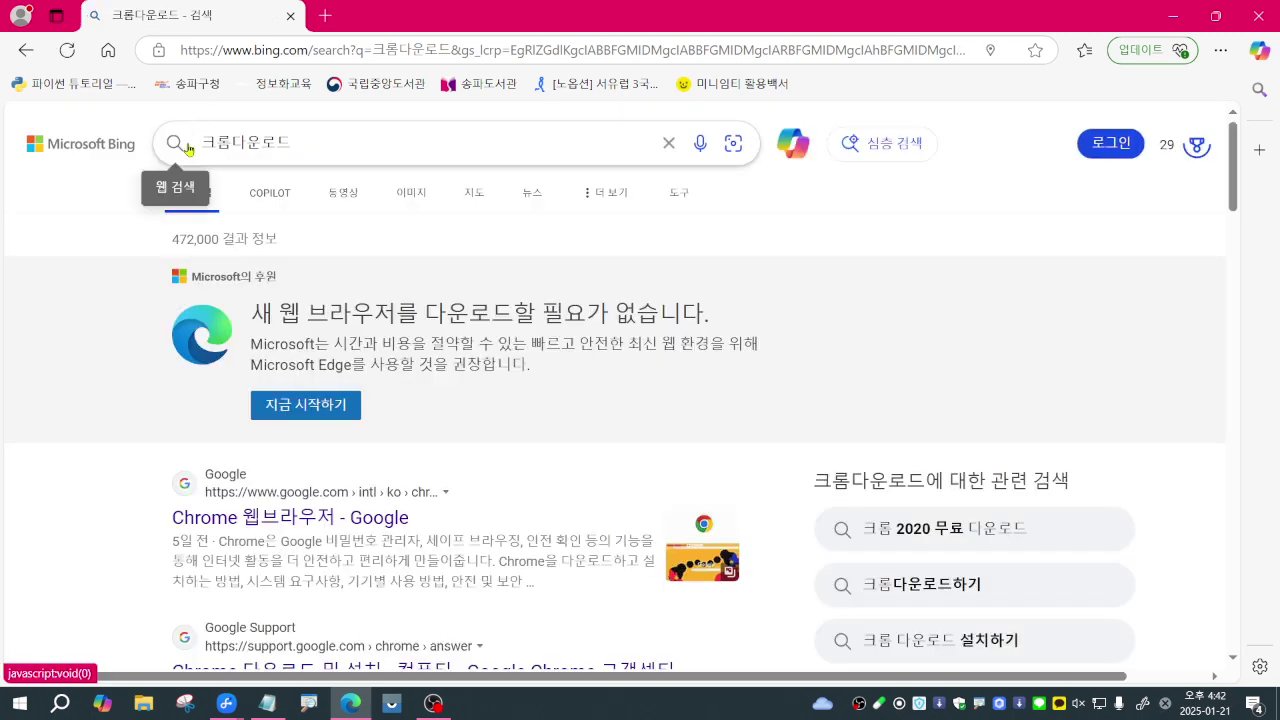
pyautogui.moveTo(159, 113)
pyautogui.mouseDown()
pyautogui.moveTo(309, 170)
pyautogui.moveTo(352, 163)
pyautogui.moveTo(440, 190)
pyautogui.mouseUp()
pyautogui.press('e')
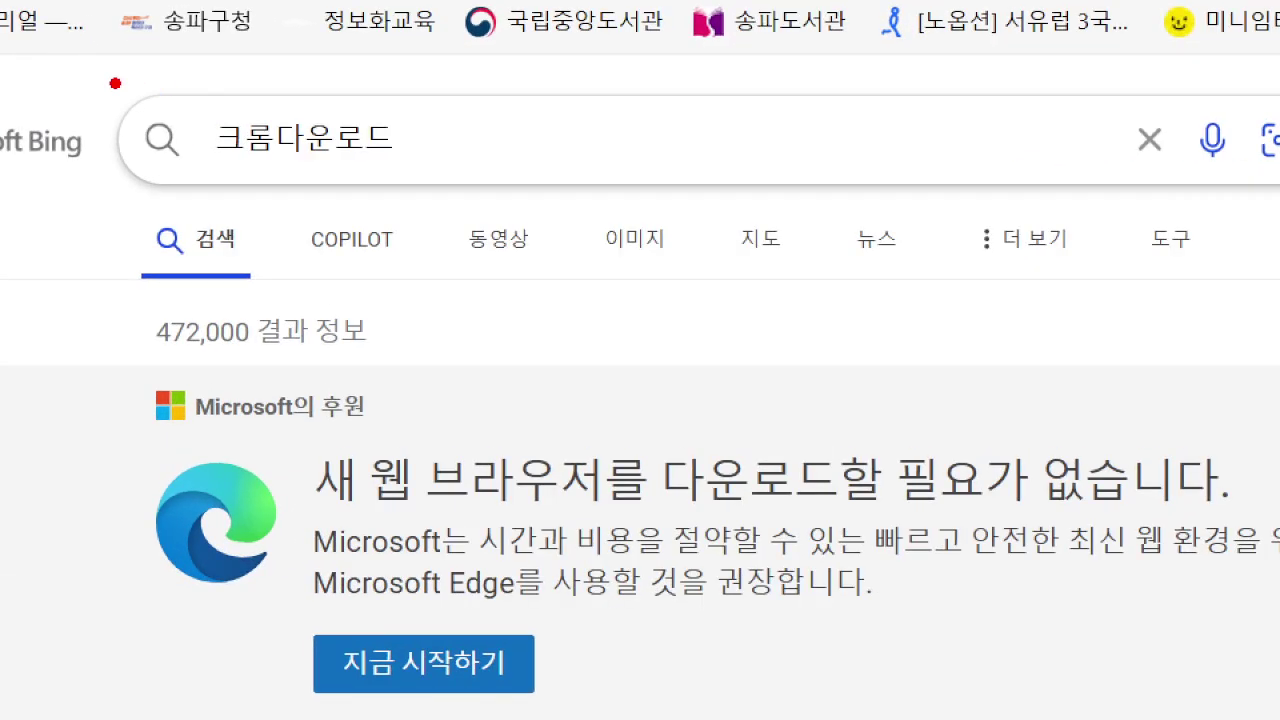
pyautogui.moveTo(112, 80); pyautogui.dragTo(431, 200)
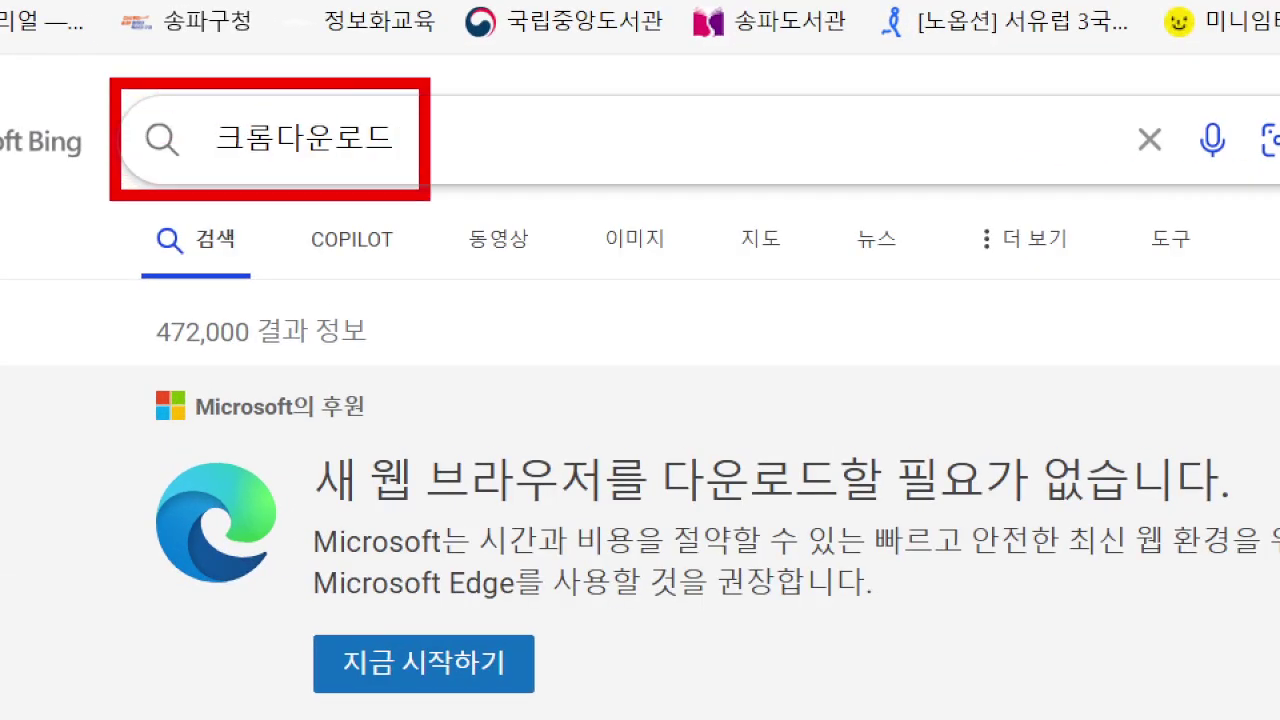
pyautogui.moveTo(494, 157); pyautogui.dragTo(685, 157)
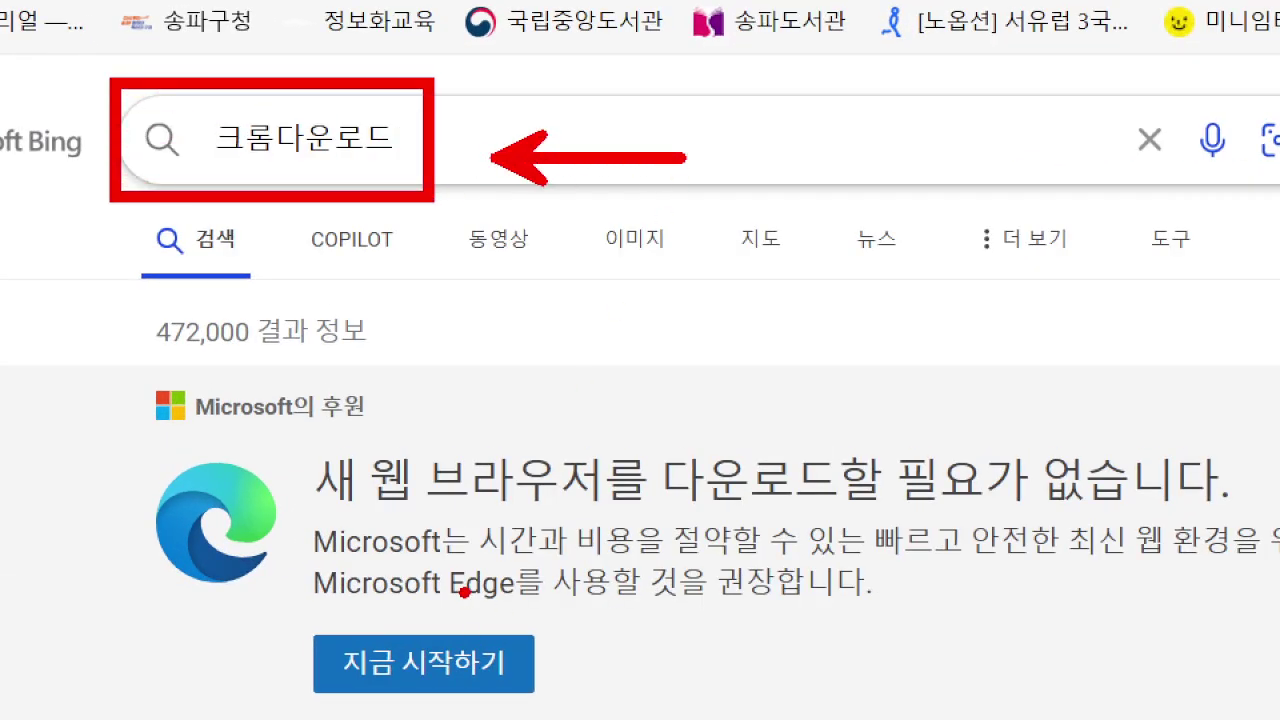
pyautogui.moveTo(465, 593); pyautogui.dragTo(575, 416)
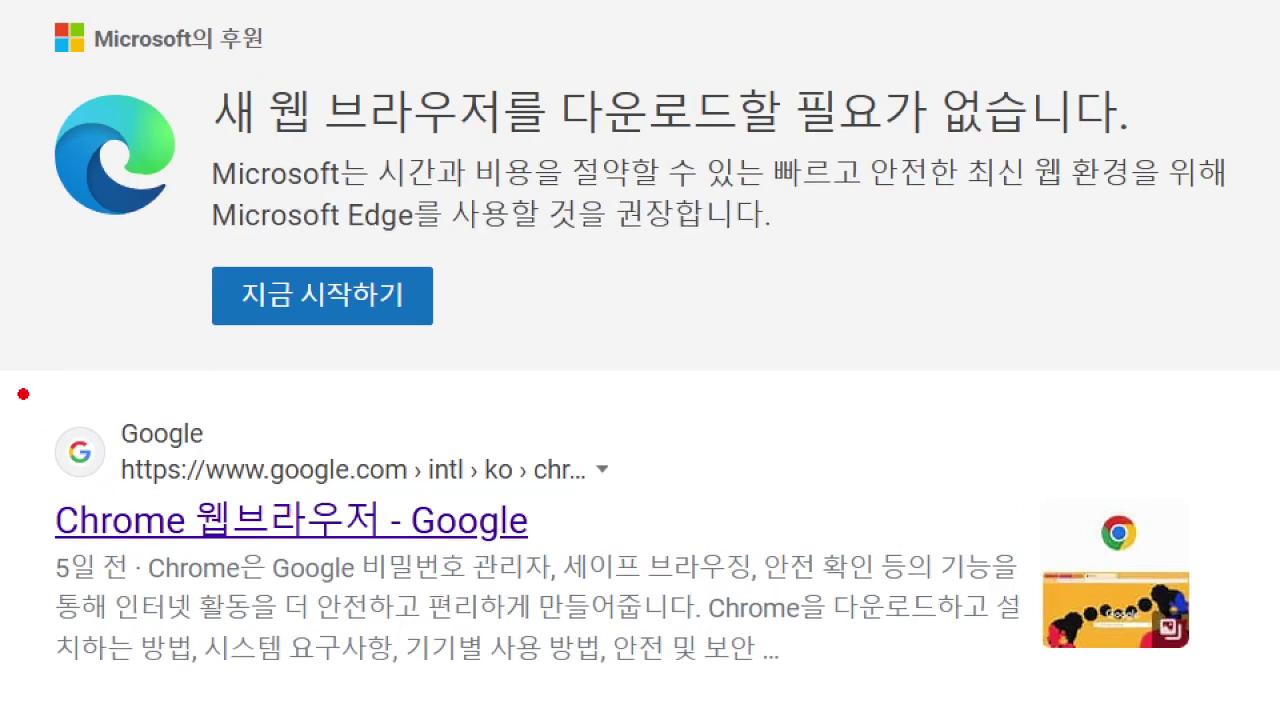
pyautogui.moveTo(152, 445); pyautogui.dragTo(526, 575)
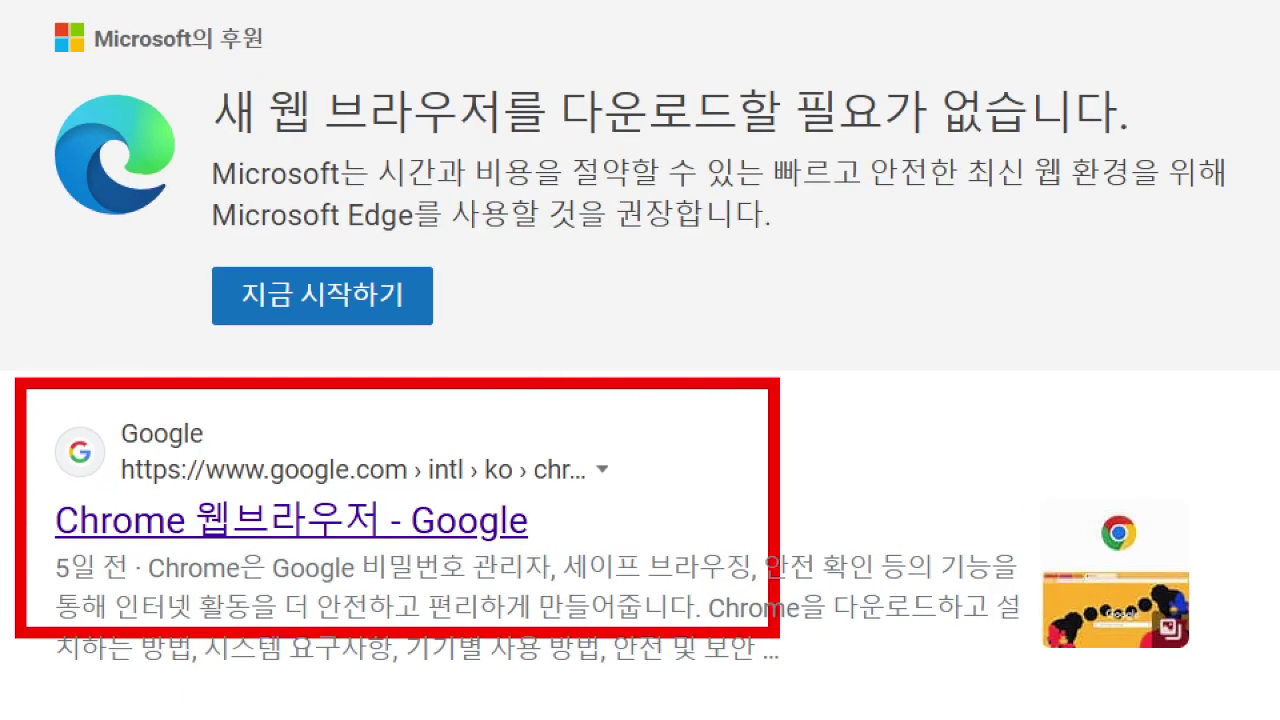
pyautogui.moveTo(590, 498); pyautogui.dragTo(763, 296)
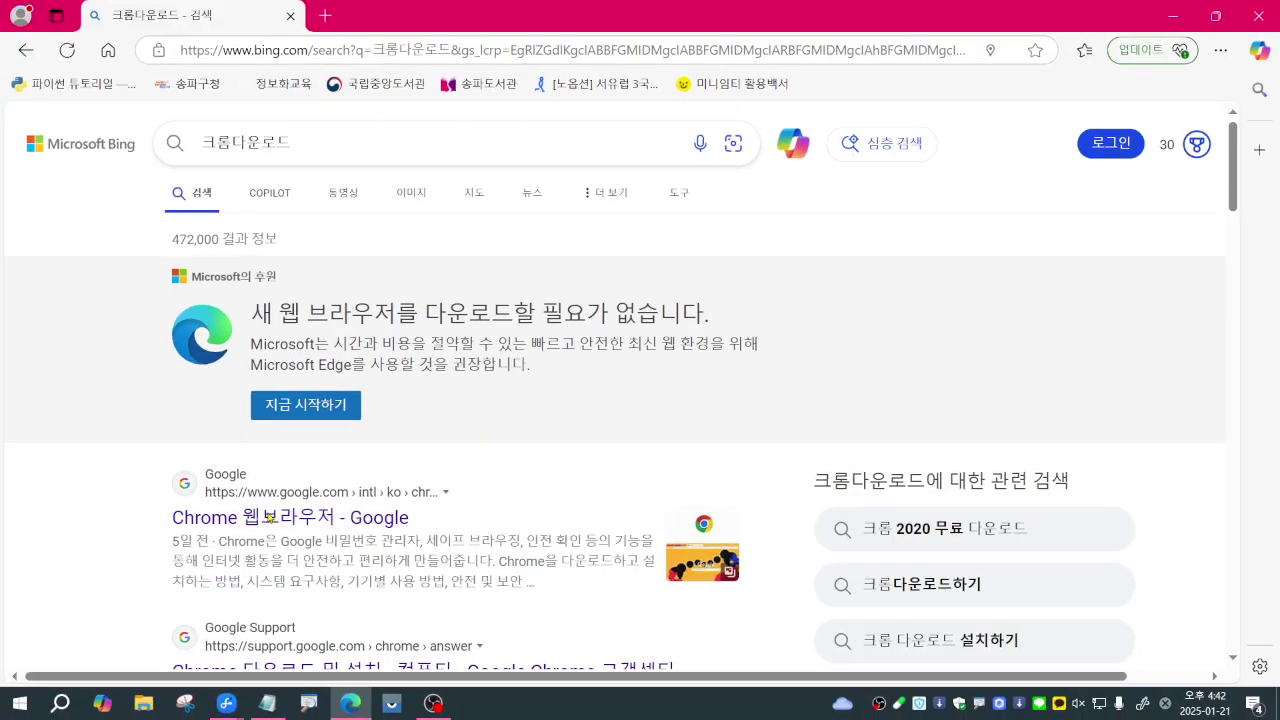
# Open the "Chrome 웹브라우저 - Google" search result and download the Chrome installer from that page
pyautogui.click(175, 520)
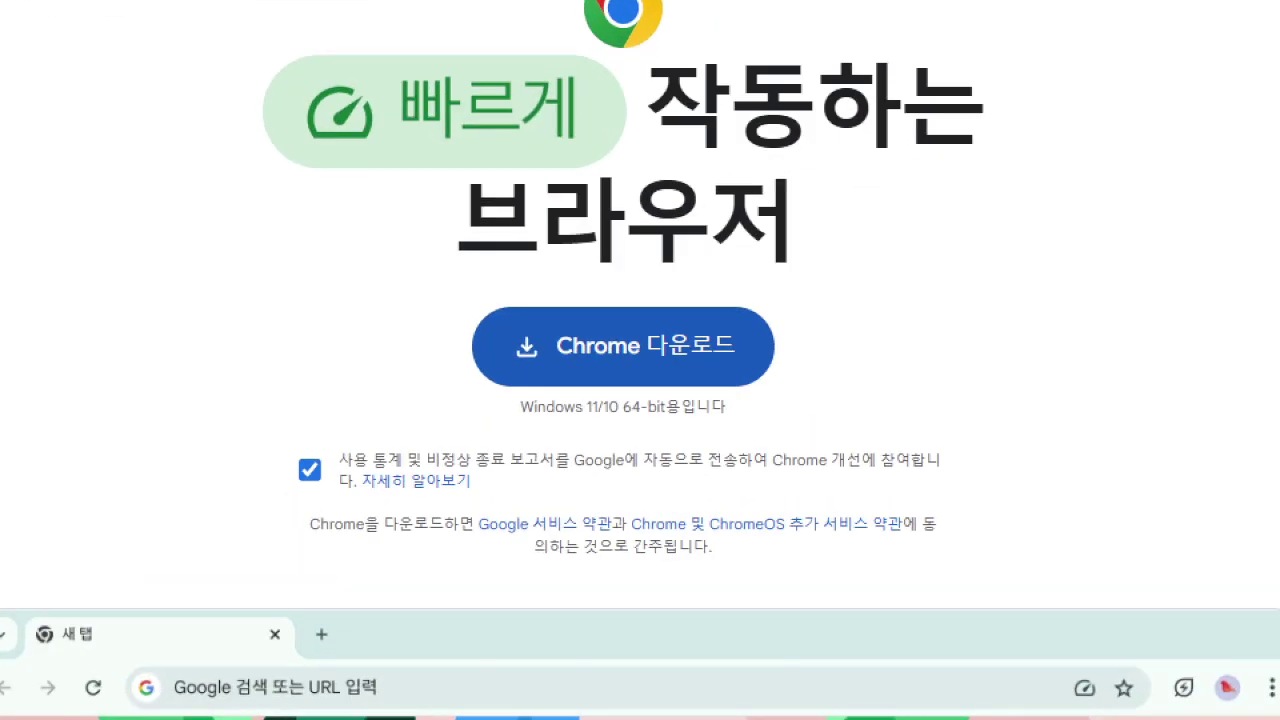
pyautogui.moveTo(496, 309); pyautogui.dragTo(694, 388)
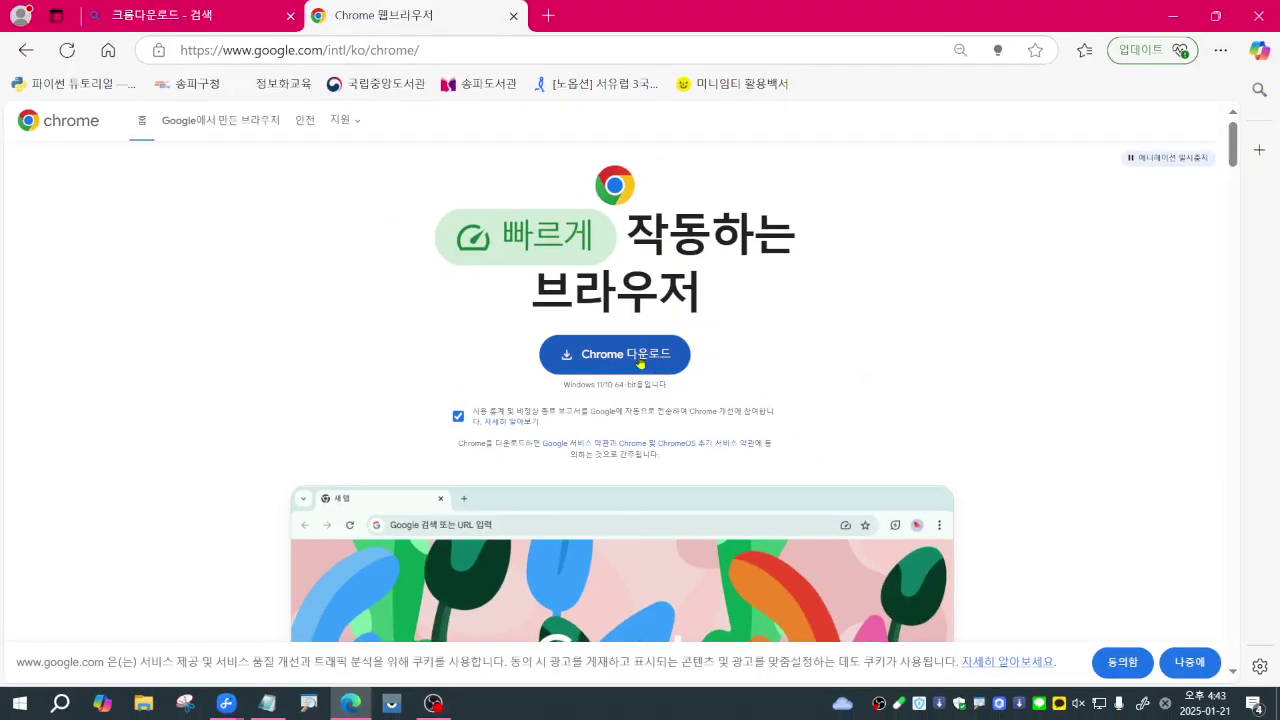
pyautogui.click(640, 362)
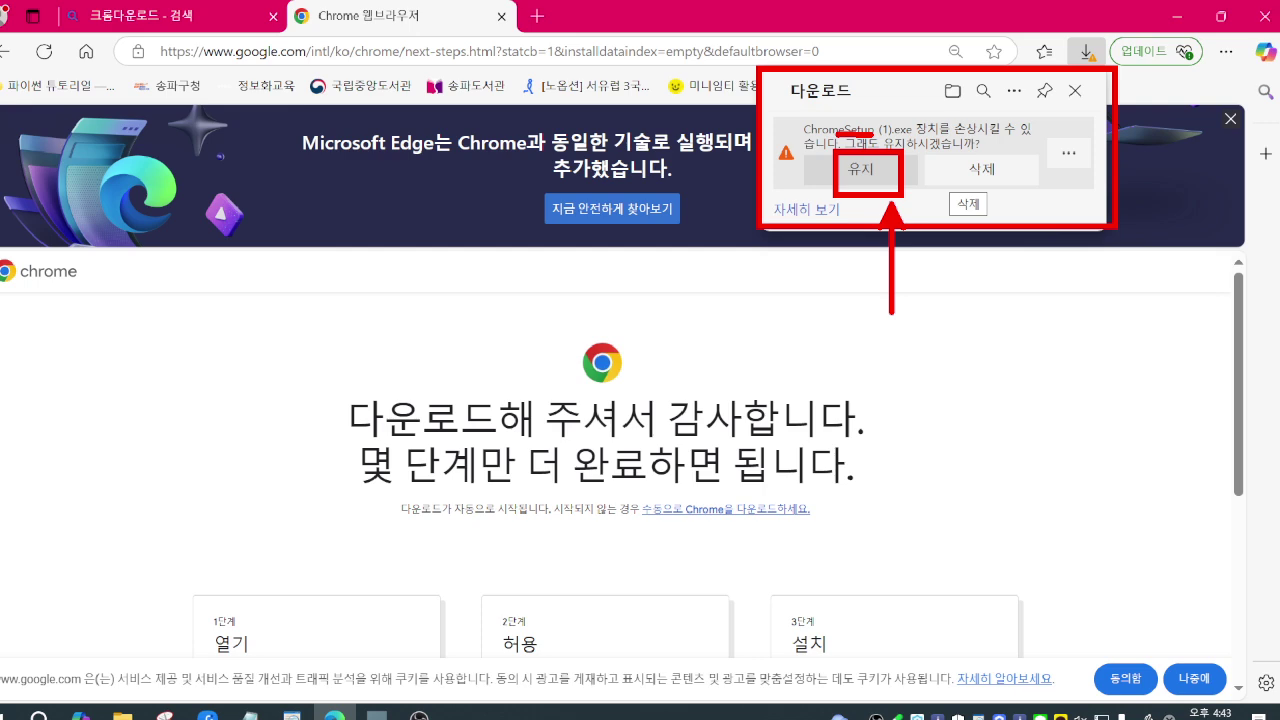
# Keep the flagged ChromeSetup (1).exe file in the browser's downloads
pyautogui.click(1165, 108)
pyautogui.click(1082, 57)
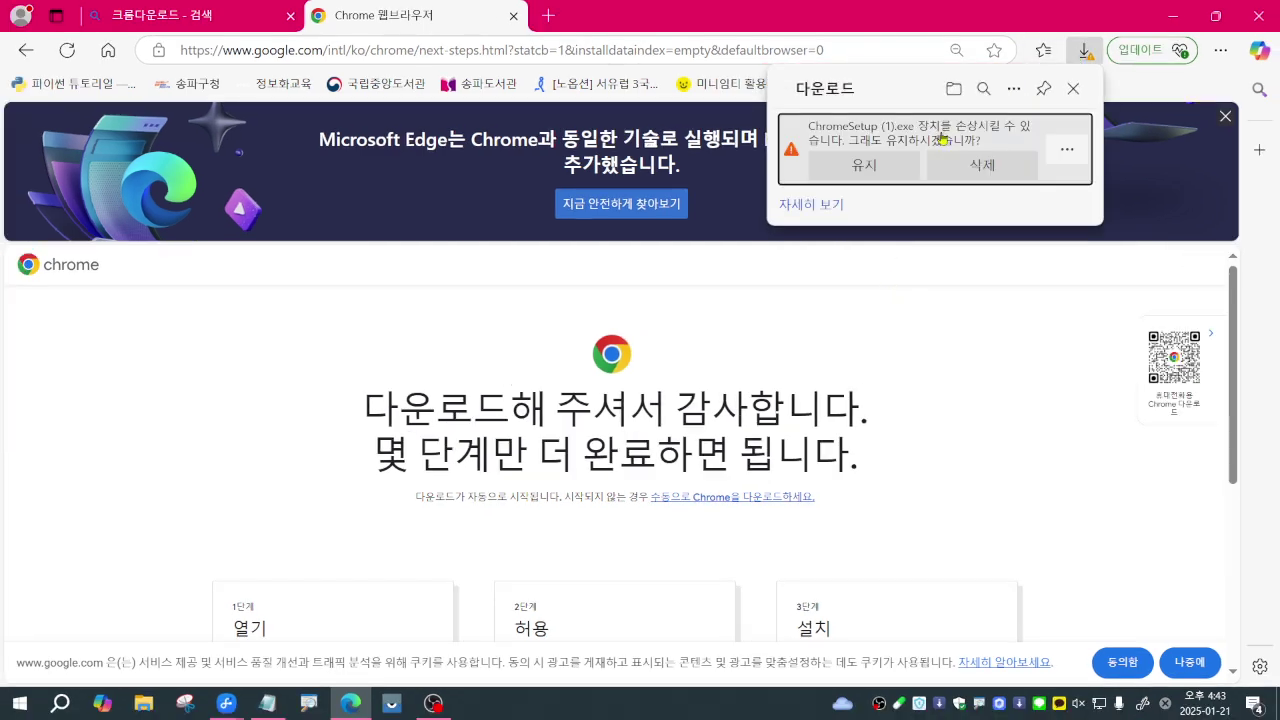
pyautogui.click(866, 160)
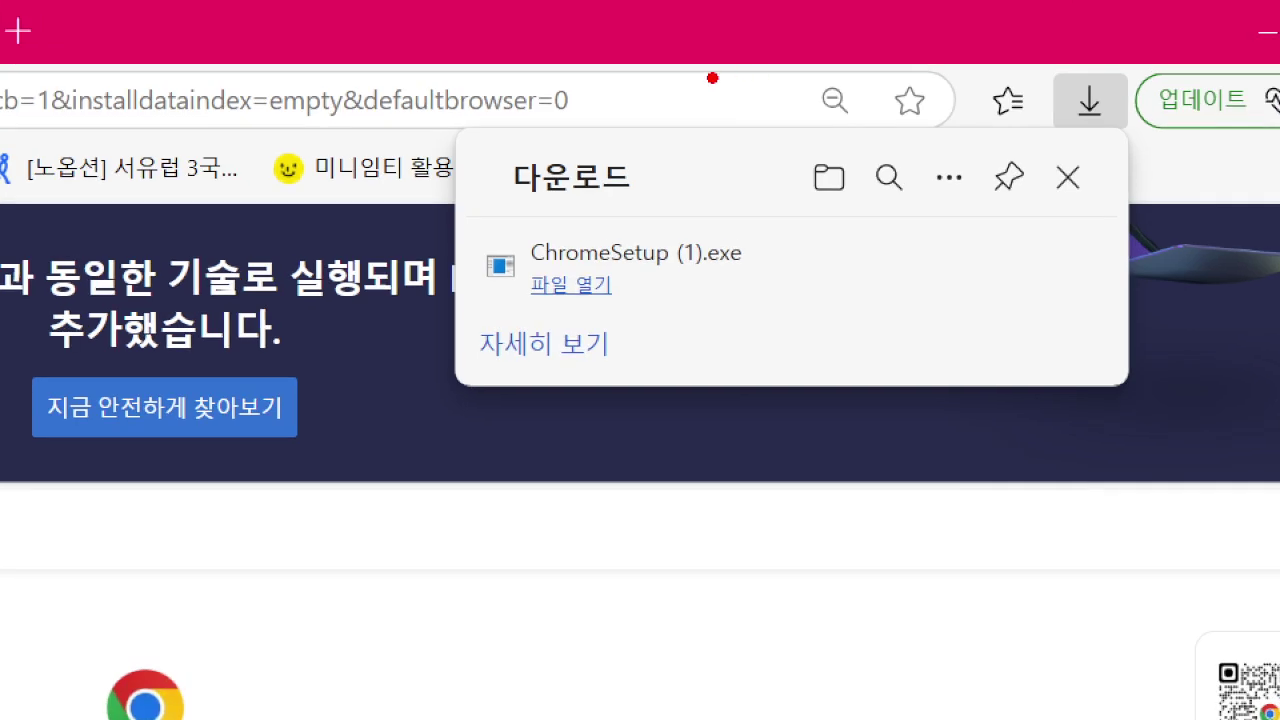
pyautogui.moveTo(462, 132)
pyautogui.mouseDown()
pyautogui.moveTo(659, 221)
pyautogui.moveTo(846, 158)
pyautogui.moveTo(878, 122)
pyautogui.mouseUp()
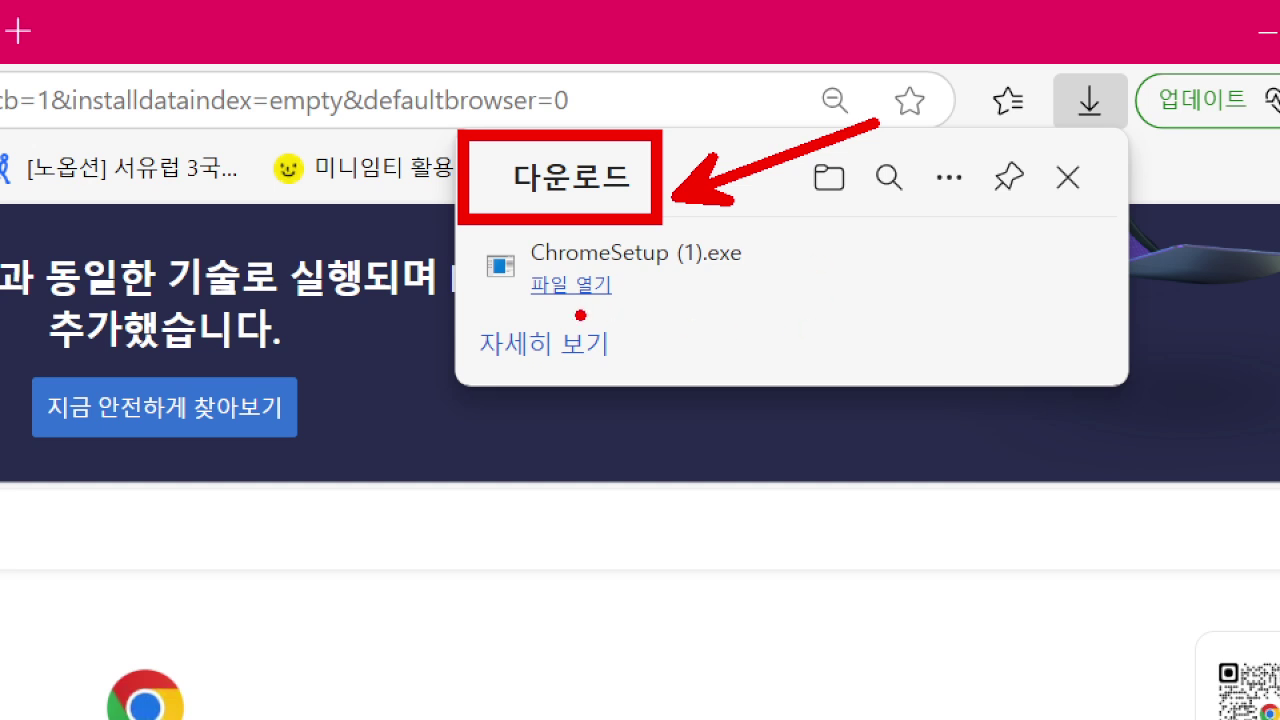
pyautogui.moveTo(458, 224); pyautogui.dragTo(822, 345)
pyautogui.moveTo(718, 325); pyautogui.dragTo(742, 550)
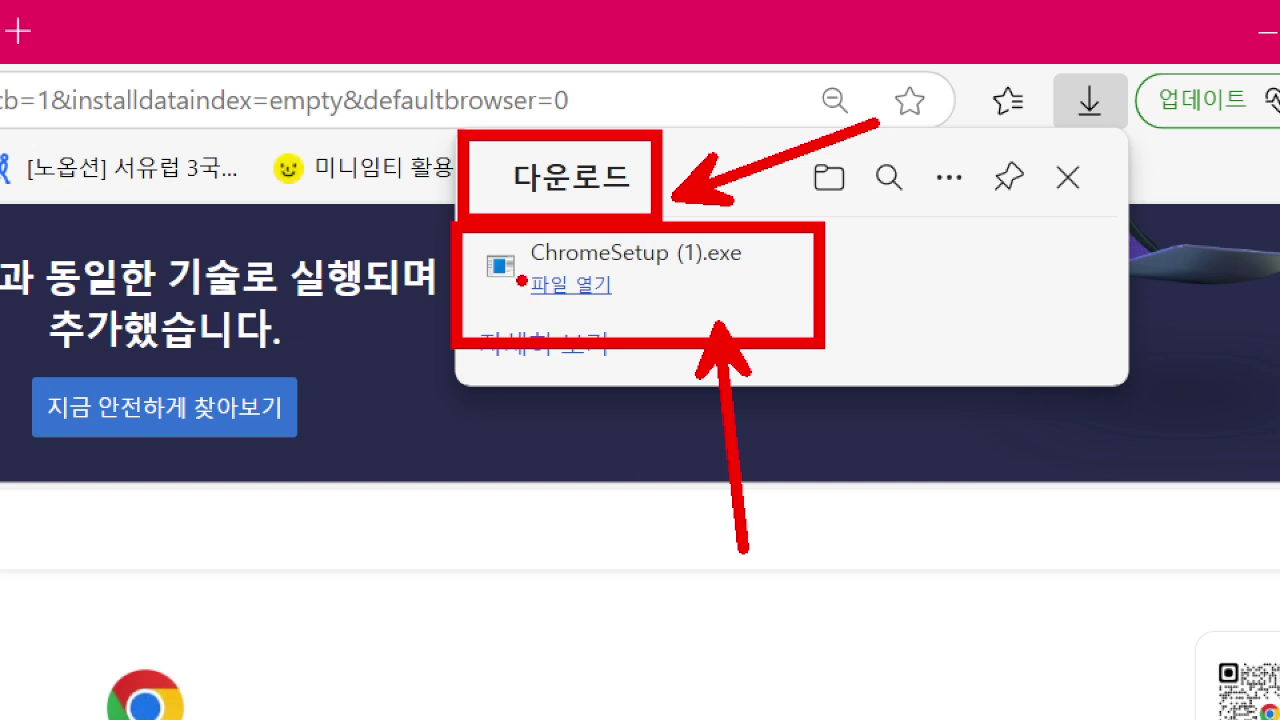
pyautogui.moveTo(533, 310); pyautogui.dragTo(616, 316)
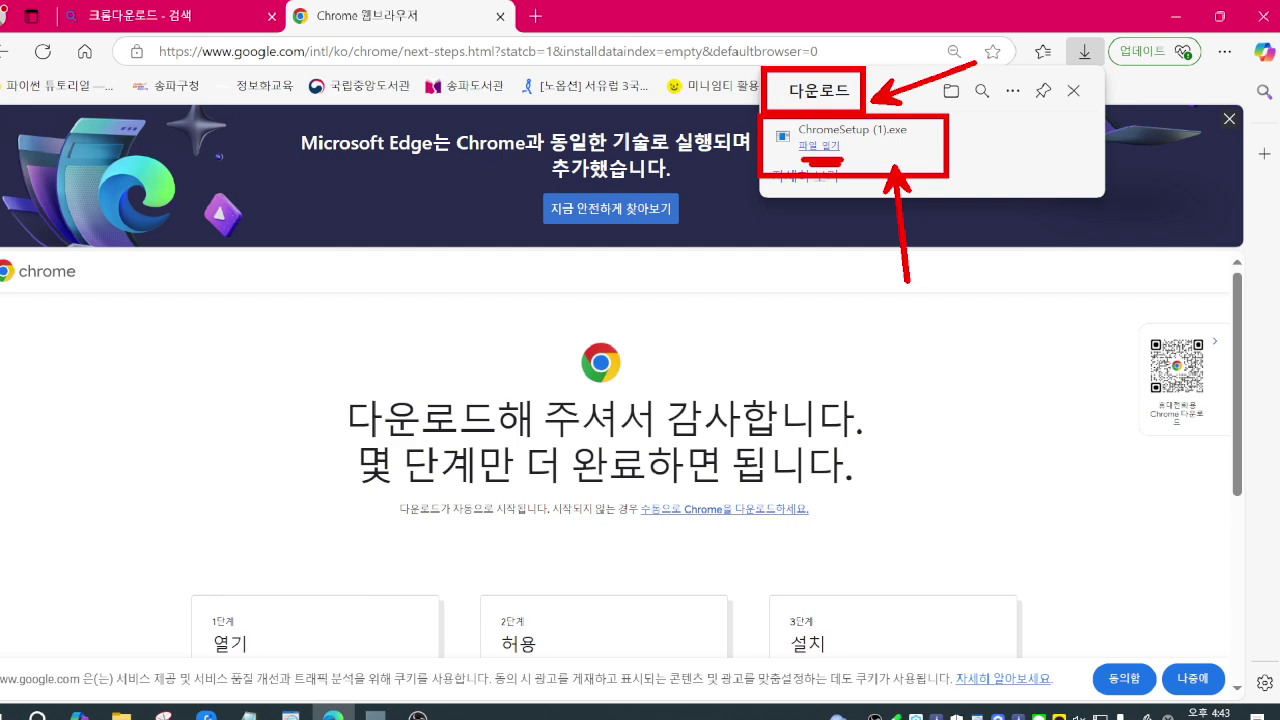
pyautogui.press('Escape')
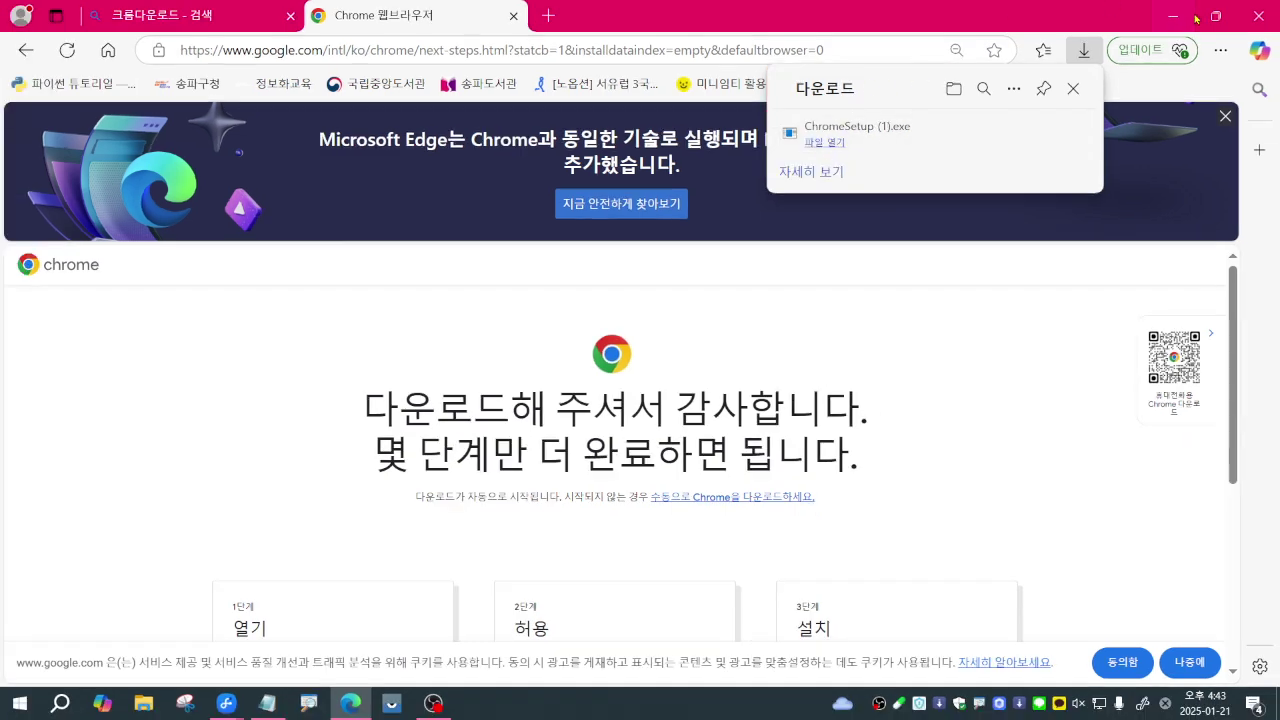
# Close Edge and open the 다운로드 folder in 내 PC from the desktop
pyautogui.click(1259, 18)
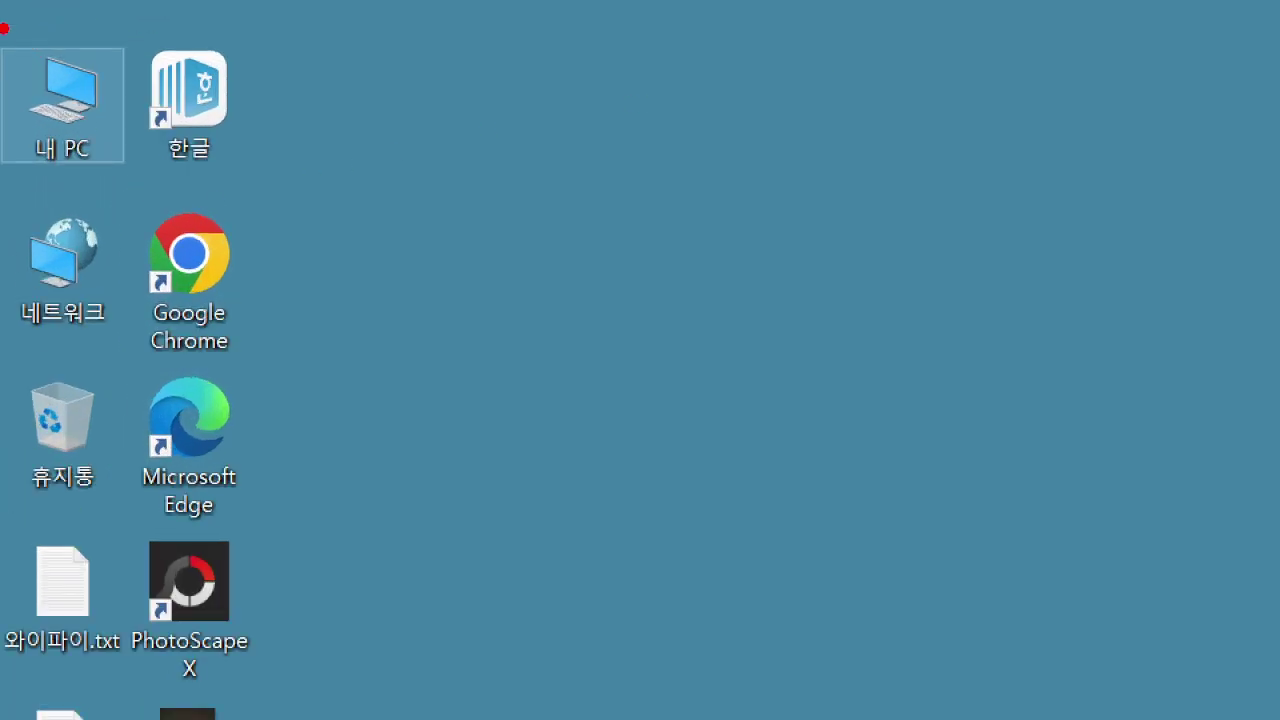
pyautogui.moveTo(0, 73); pyautogui.dragTo(51, 152)
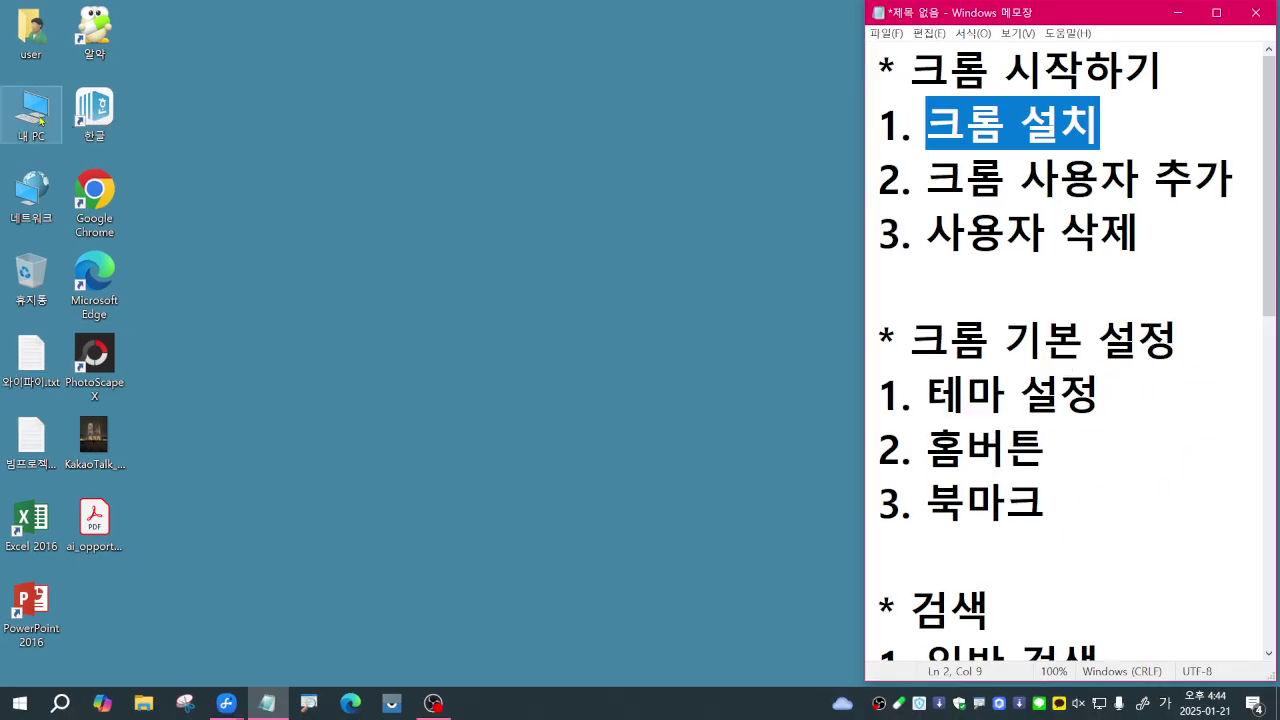
pyautogui.doubleClick(74, 110)
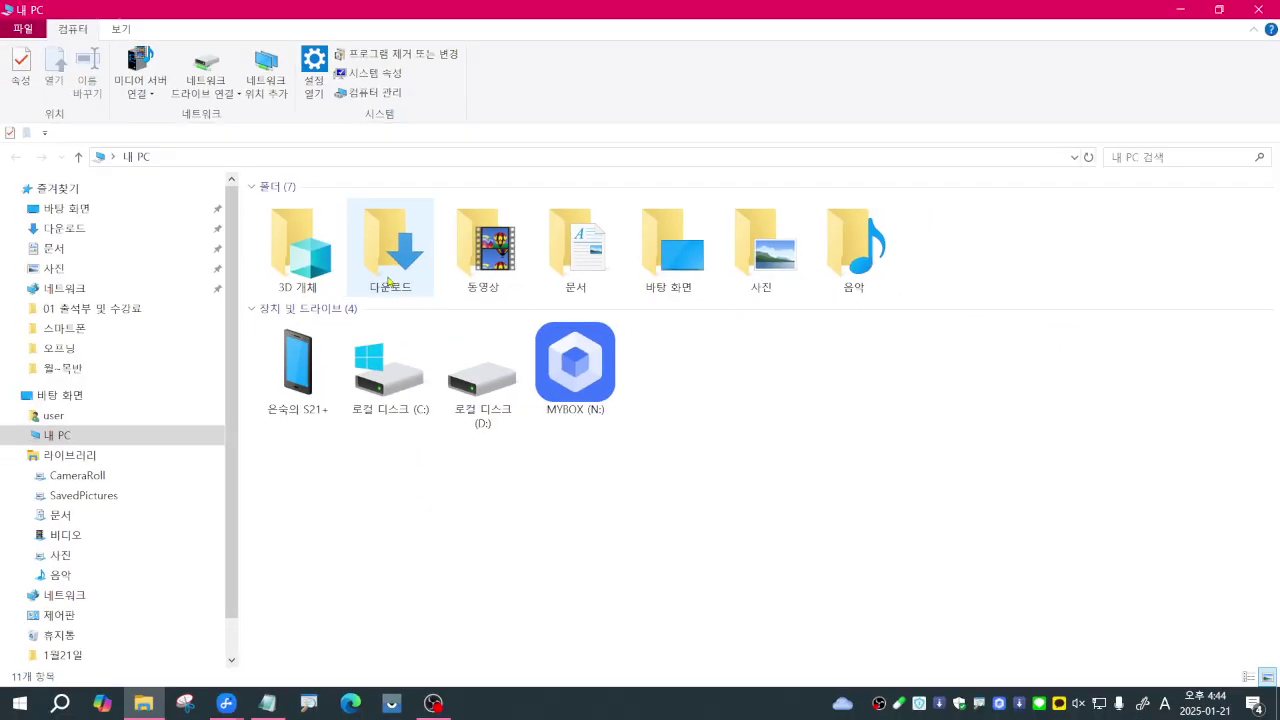
pyautogui.doubleClick(415, 275)
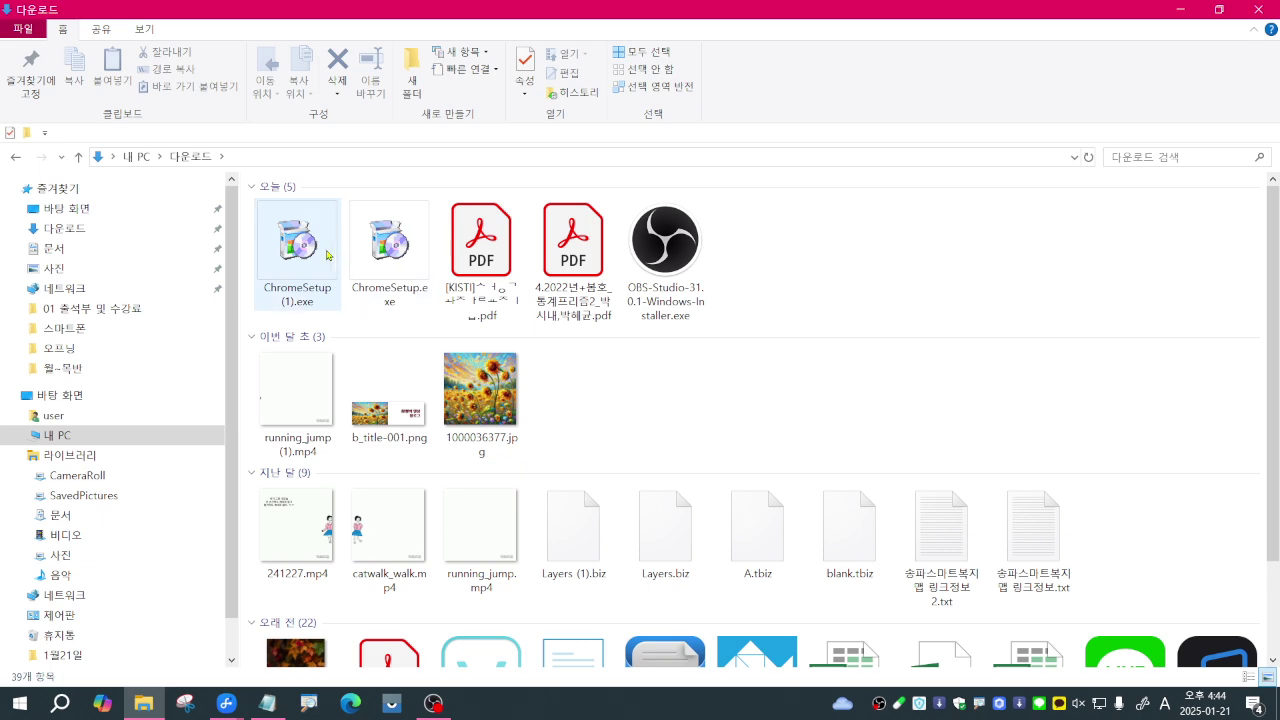
# Run ChromeSetup (1).exe from the 다운로드 folder and bring the Google Chrome installer window forward
pyautogui.click(313, 254)
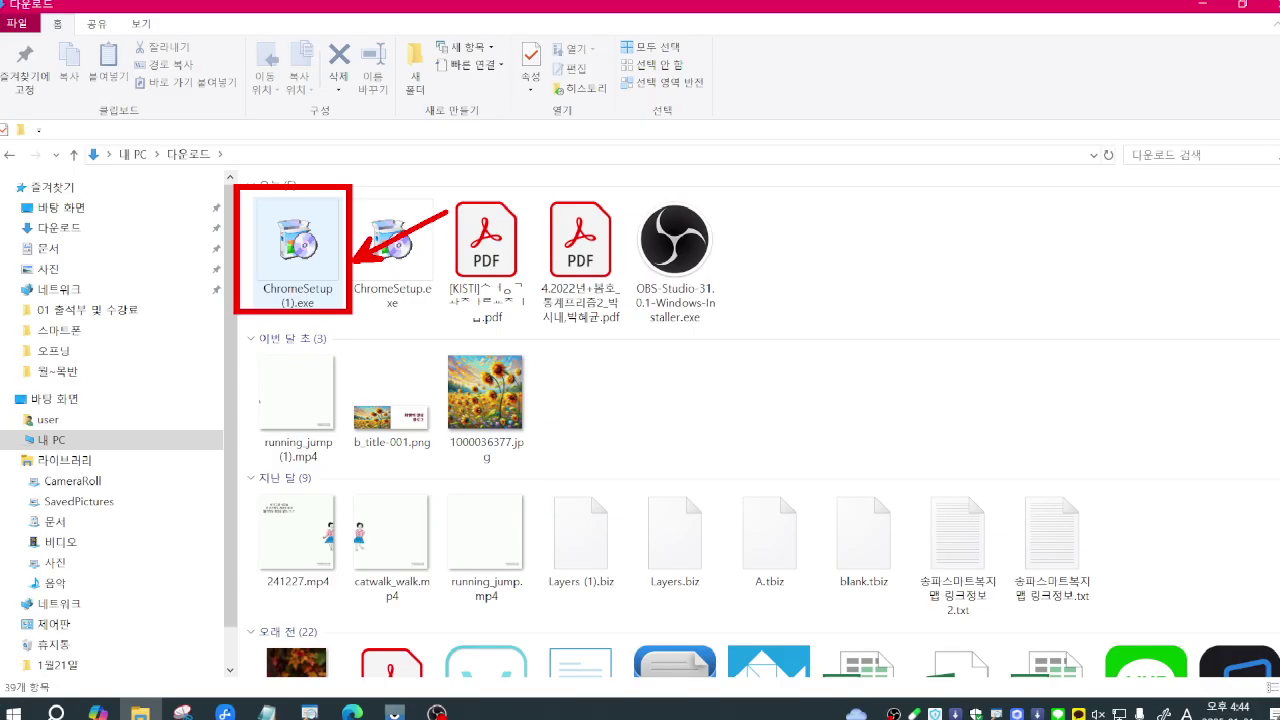
pyautogui.click(331, 240)
pyautogui.doubleClick(300, 240)
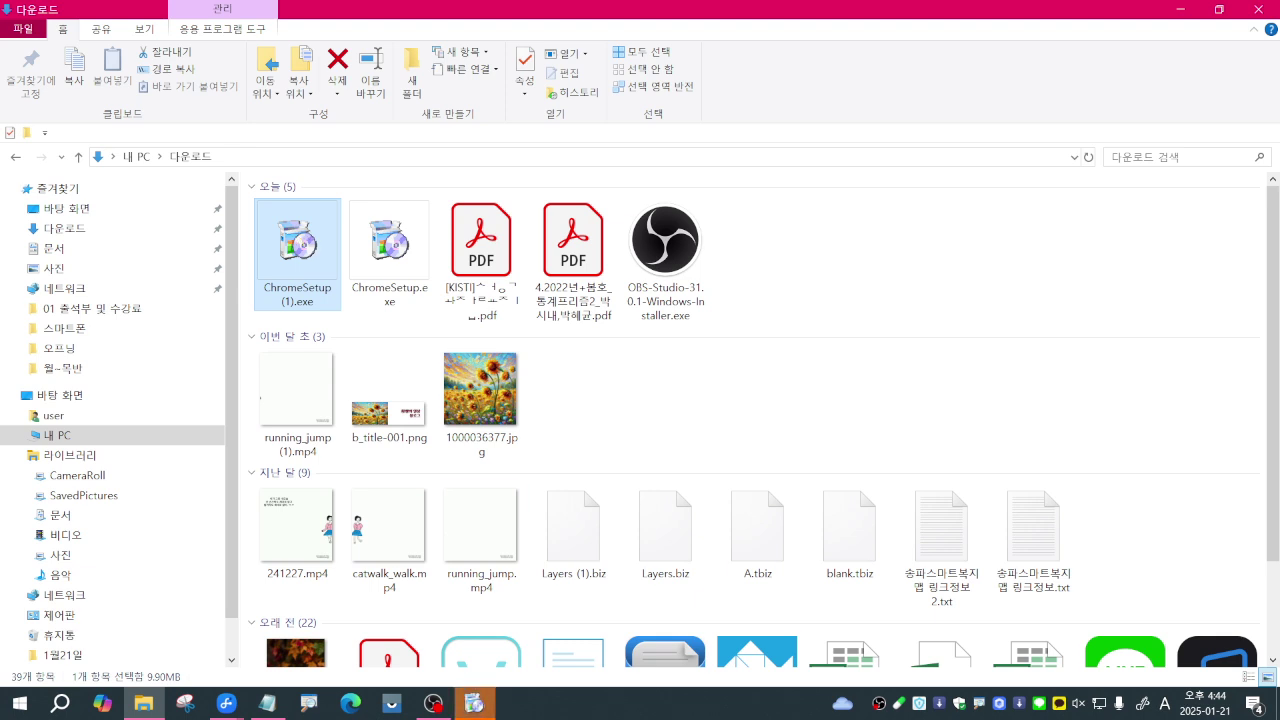
pyautogui.moveTo(474, 706)
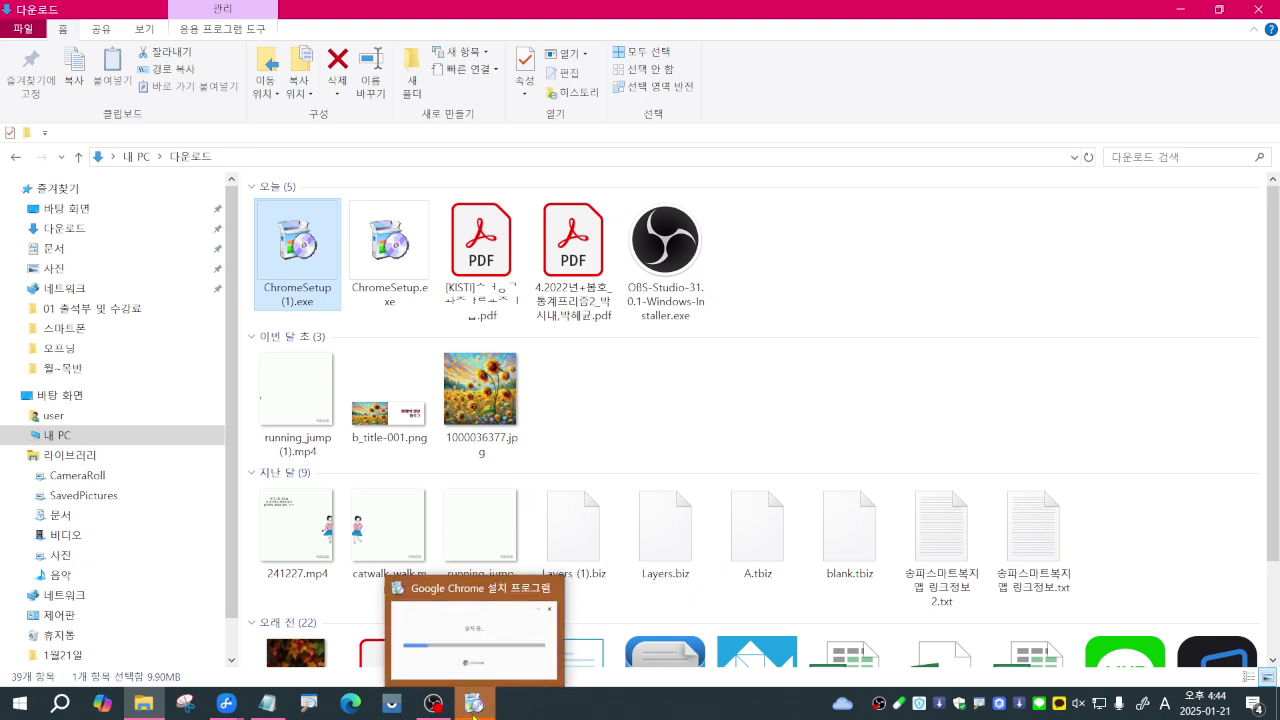
pyautogui.click(474, 706)
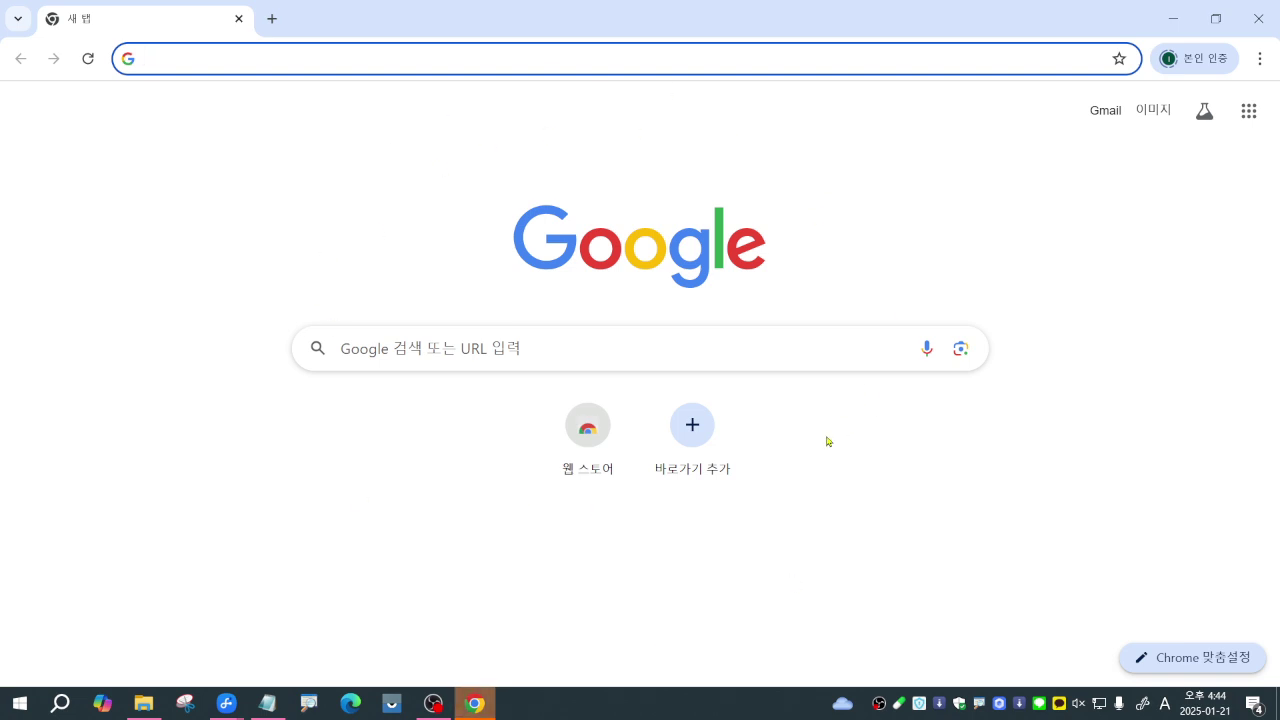
# Close the Chrome and 다운로드 folder windows, and highlight "크롬 사용자 추가" in the Notepad outline
pyautogui.click(1246, 19)
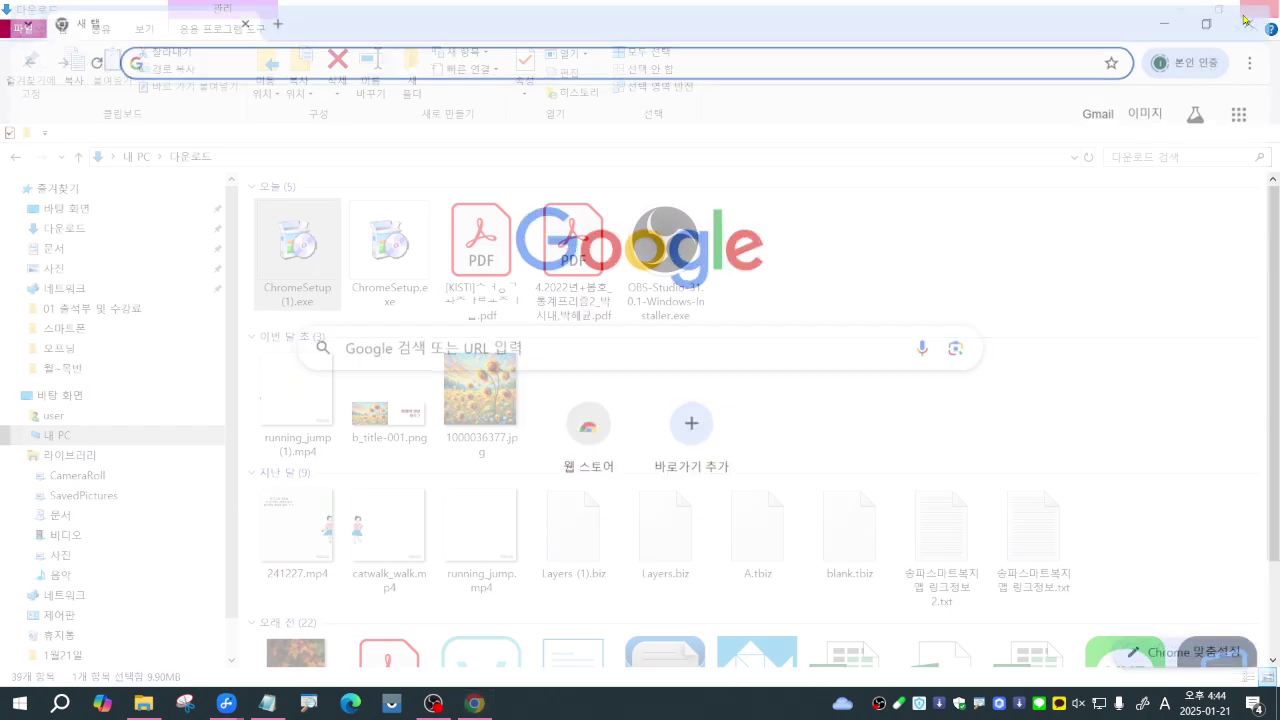
pyautogui.click(1246, 19)
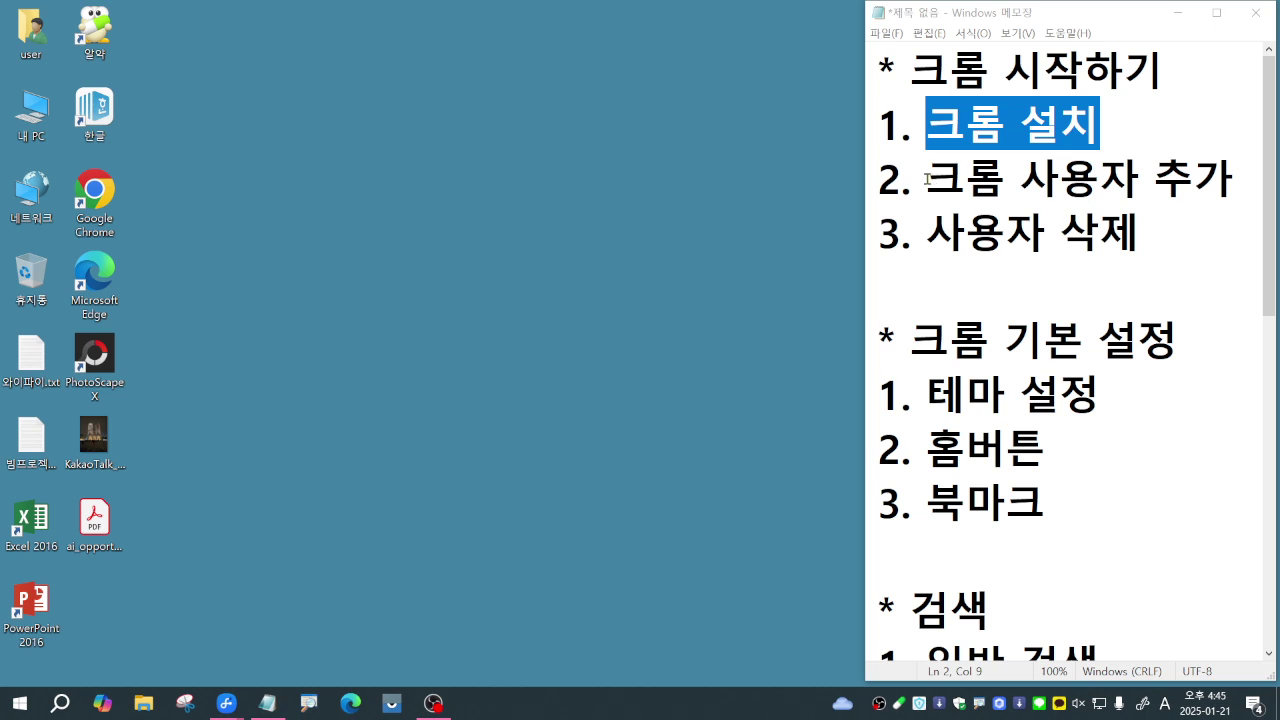
pyautogui.moveTo(927, 179); pyautogui.dragTo(1232, 182)
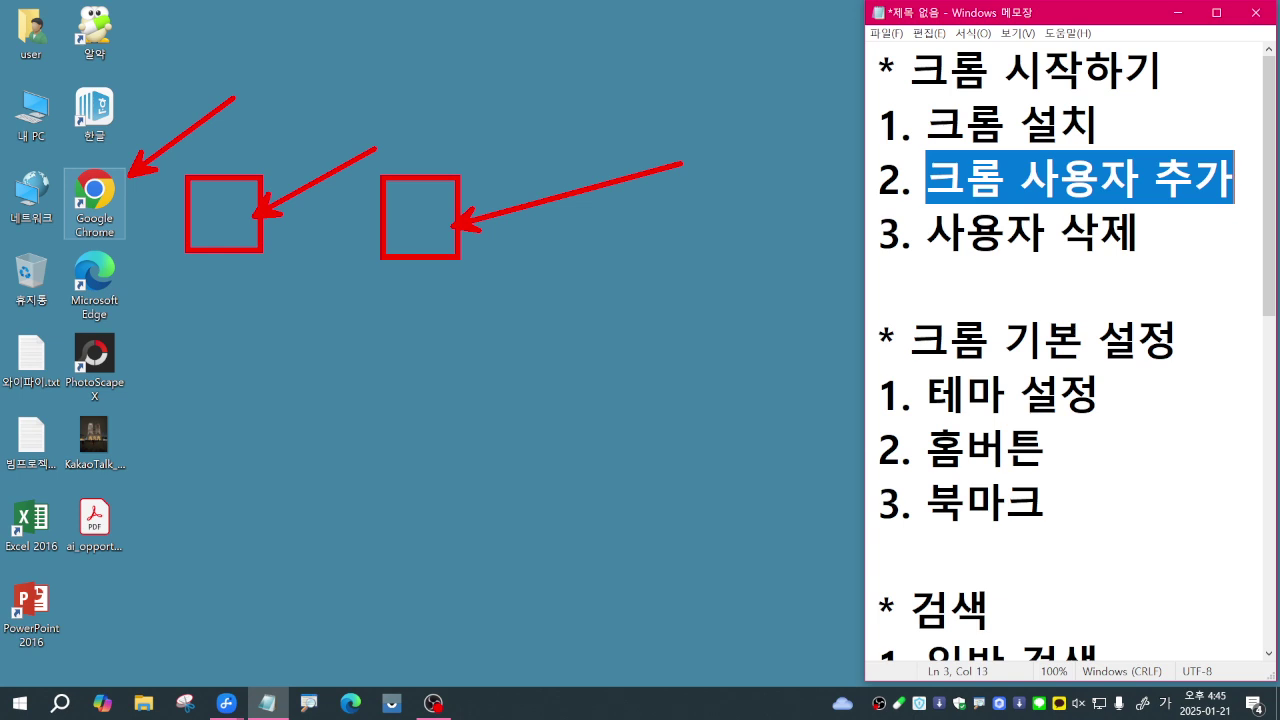
pyautogui.press('Escape')
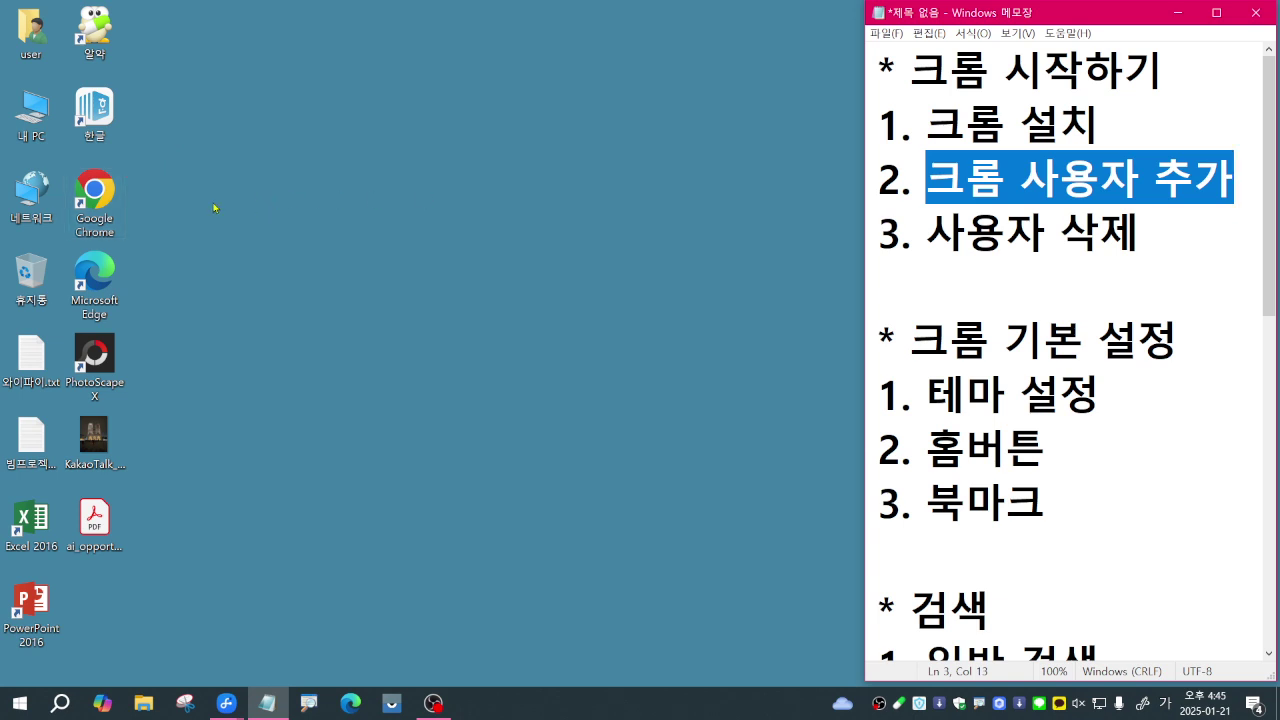
# Launch Chrome from the desktop and start adding a new user through Chrome 프로필 관리
pyautogui.doubleClick(103, 199)
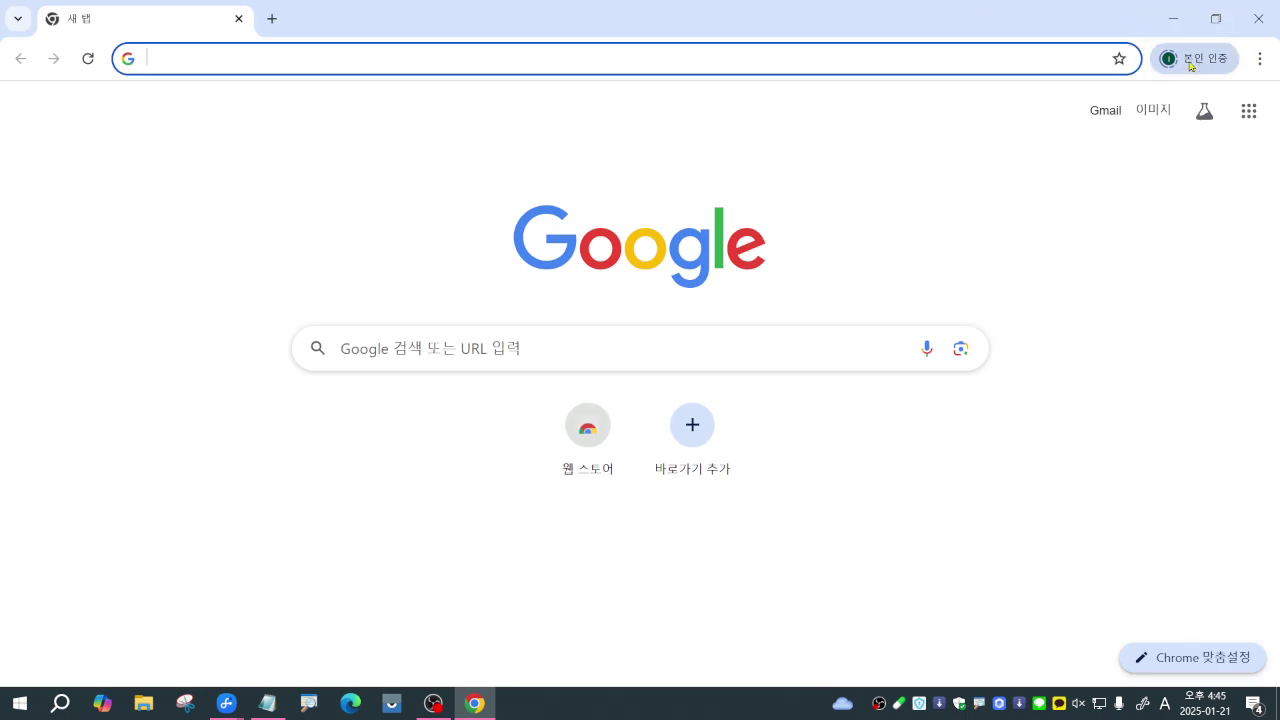
pyautogui.click(1191, 60)
pyautogui.scroll(-1, 1099, 528)
pyautogui.click(1188, 66)
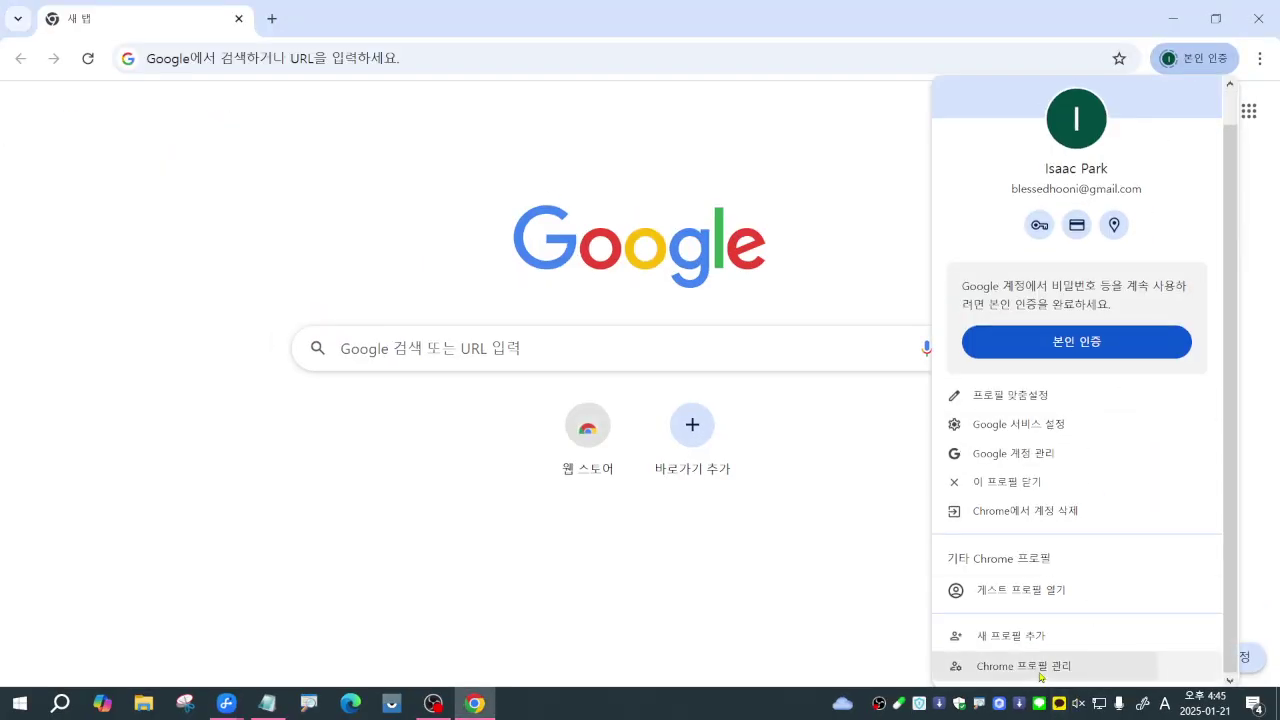
pyautogui.click(1095, 664)
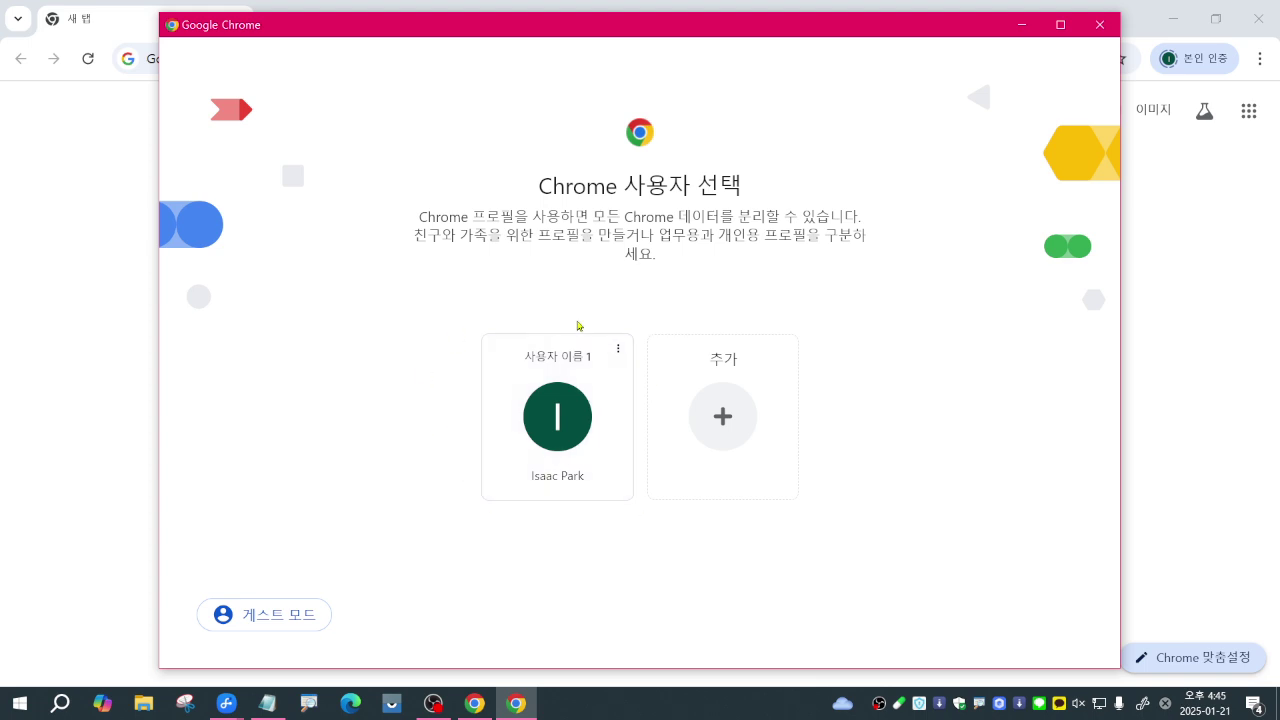
pyautogui.click(729, 415)
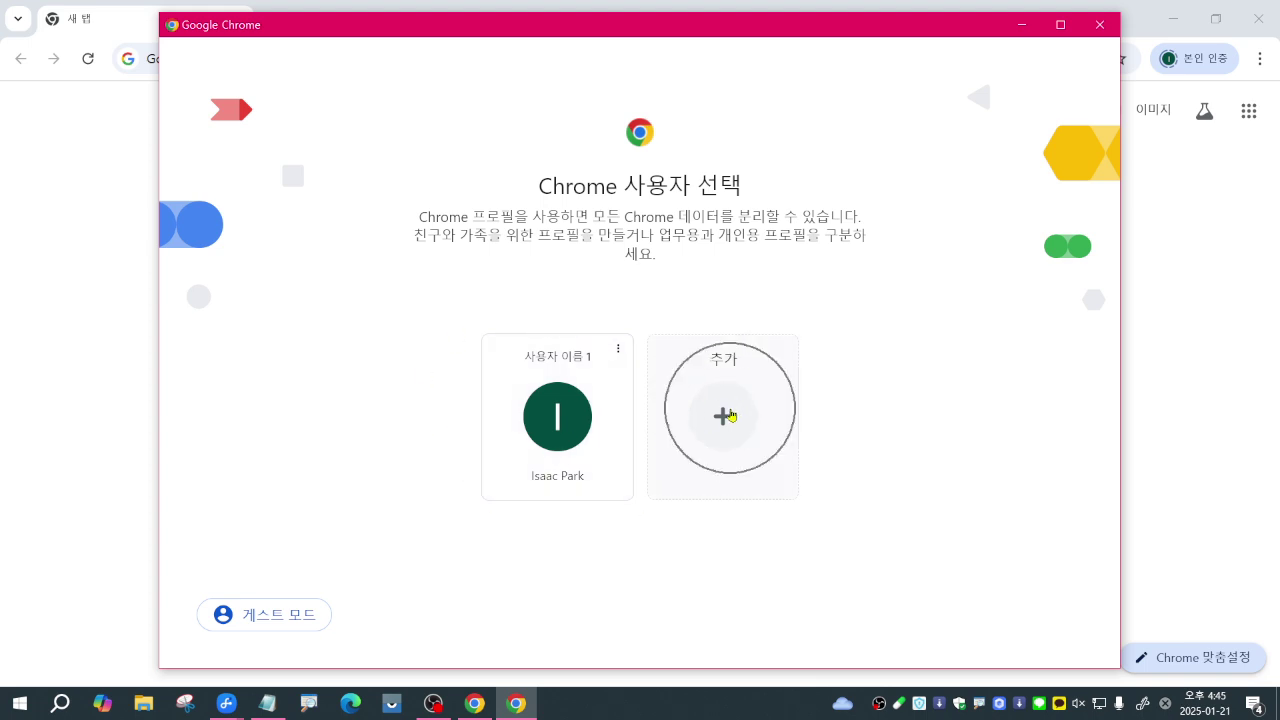
# Add a new profile from the Chrome 사용자 선택 window and continue without an account using 계정 없이 계속
pyautogui.click(729, 415)
pyautogui.click(729, 415)
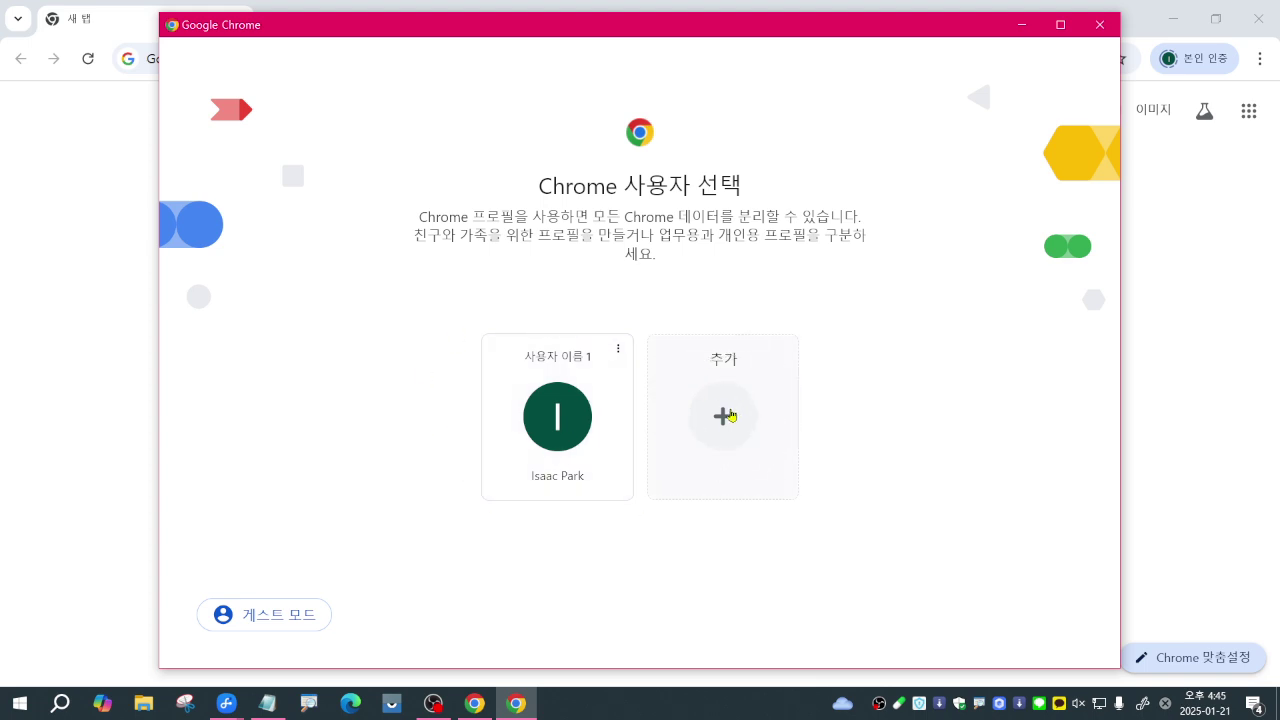
pyautogui.click(729, 415)
pyautogui.click(498, 228)
pyautogui.click(631, 244)
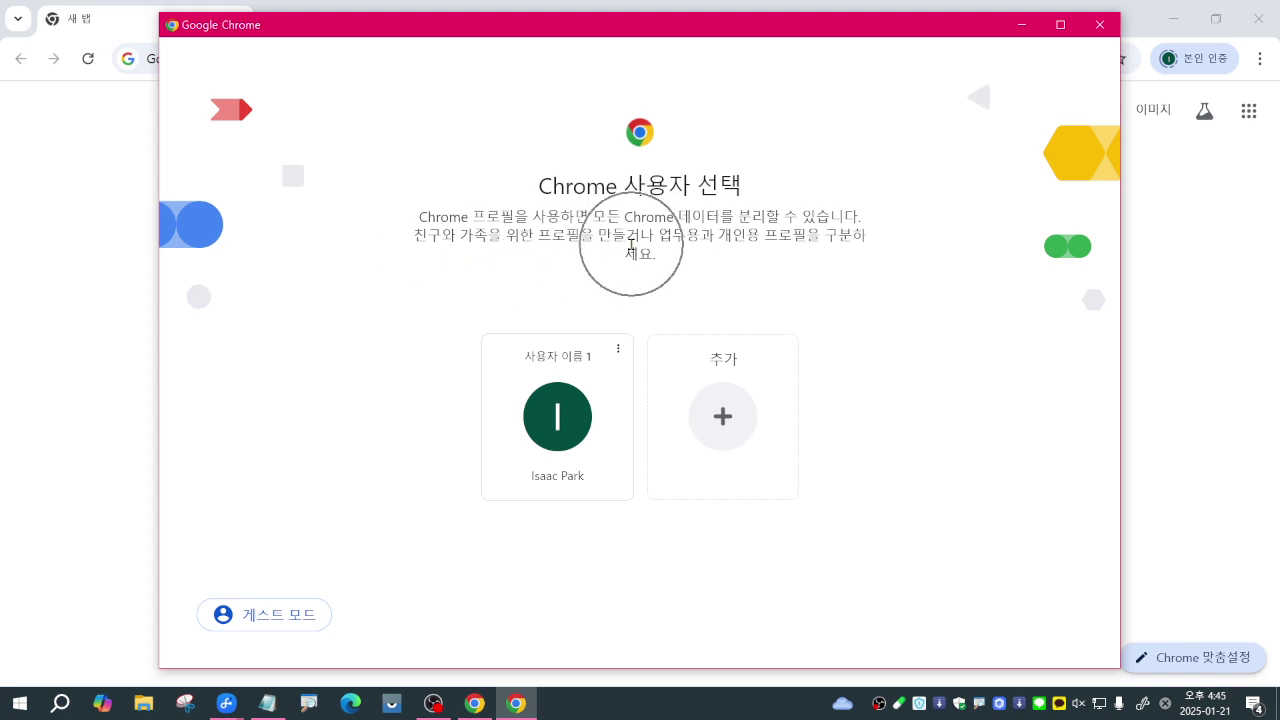
pyautogui.click(735, 243)
pyautogui.click(827, 243)
pyautogui.click(637, 261)
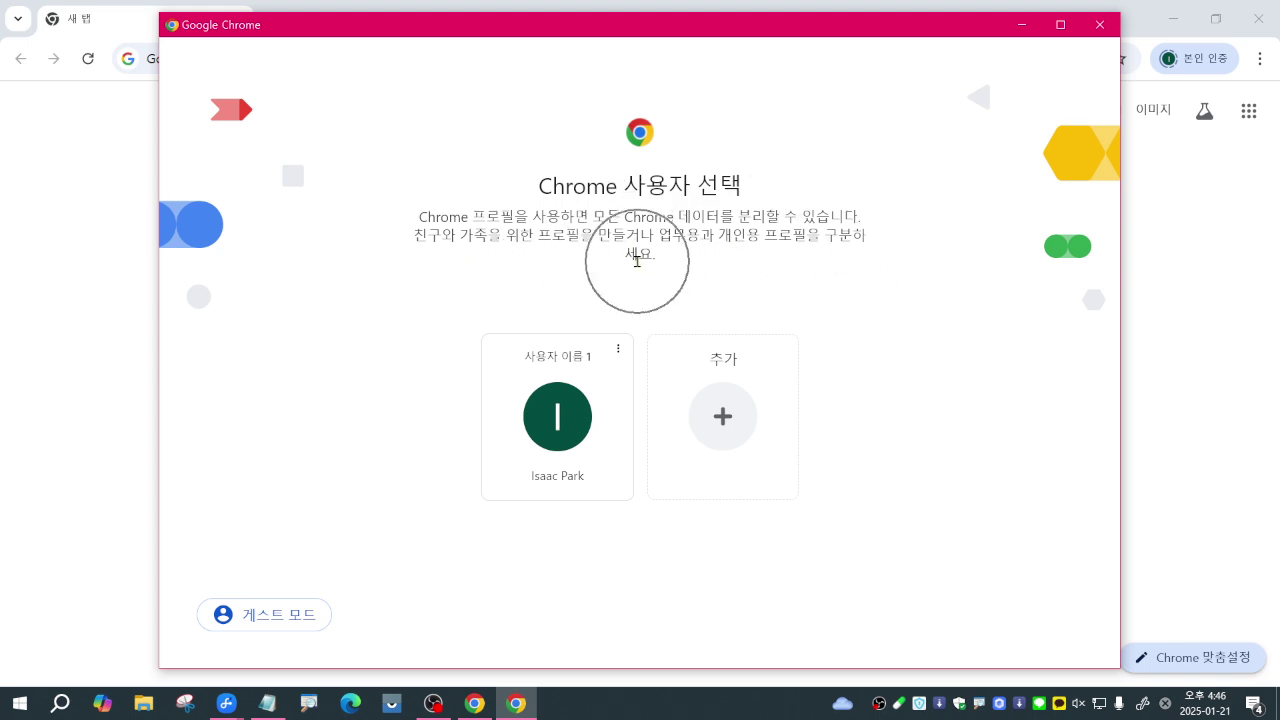
pyautogui.click(723, 418)
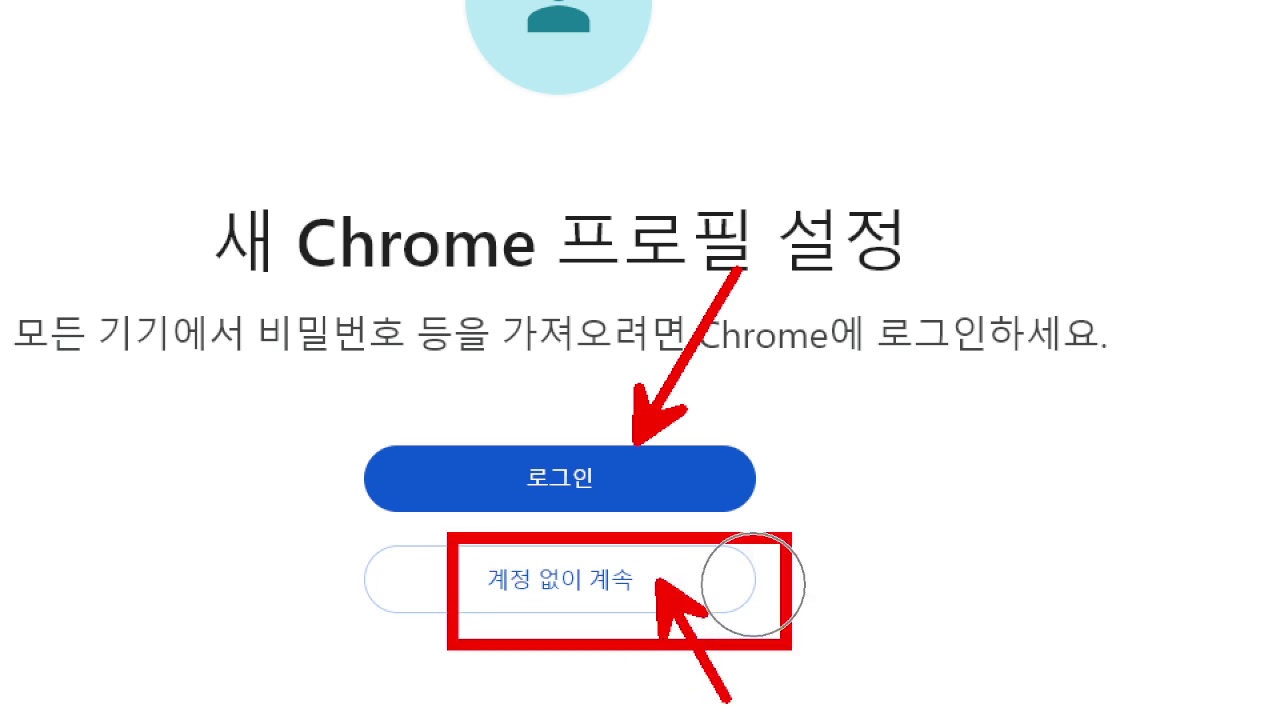
pyautogui.click(578, 602)
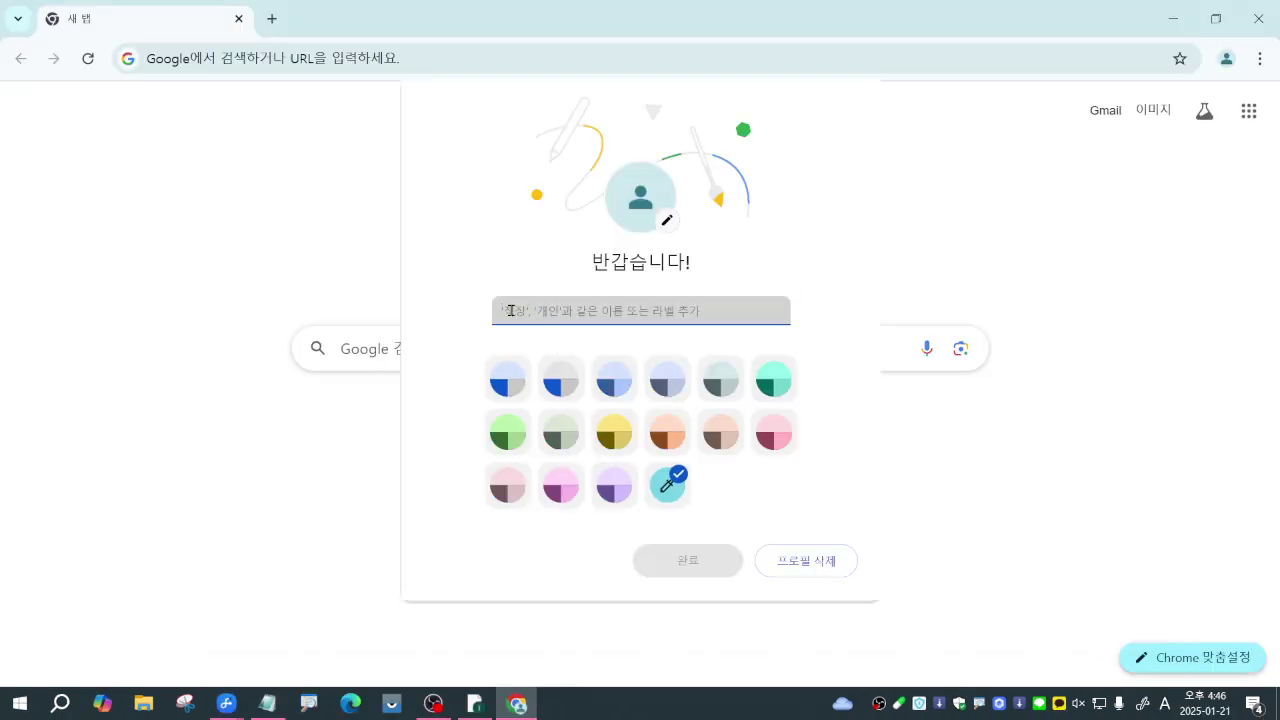
# Name the new profile 수업, choose the pink theme colour at the end of the second row, and finish the setup
pyautogui.write('t')
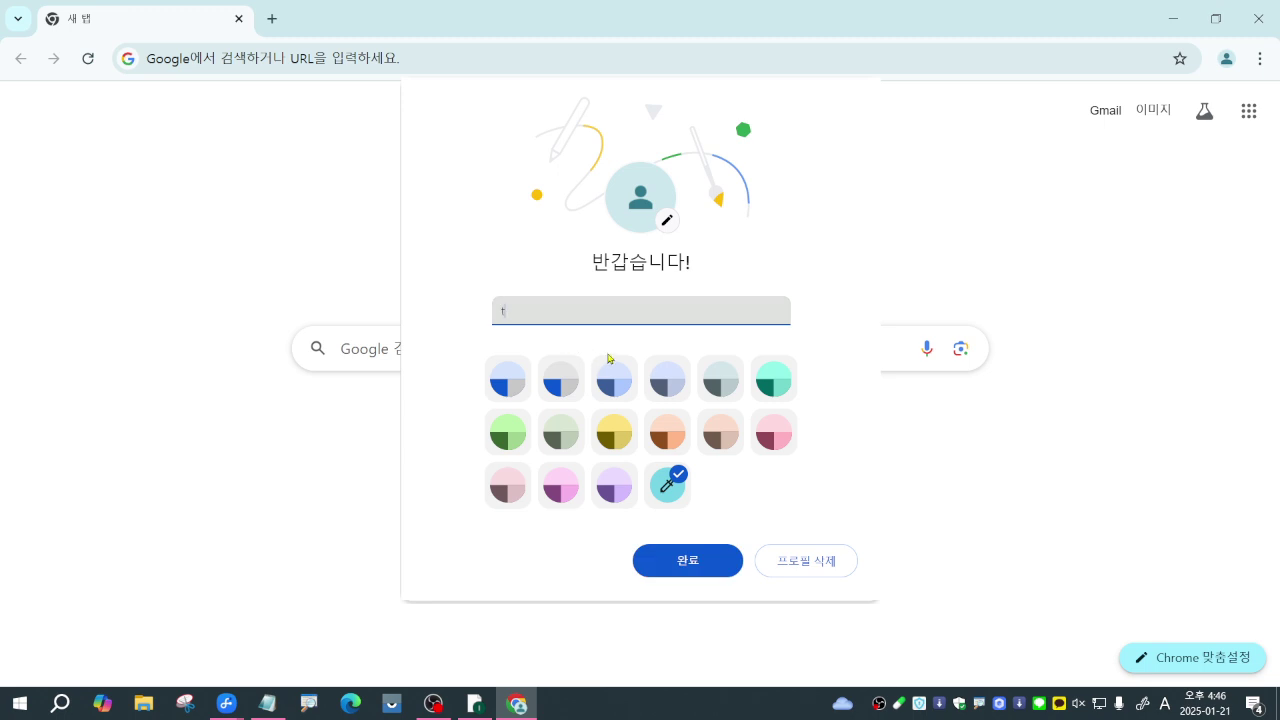
pyautogui.press('BackSpace')
pyautogui.write('ㅅ')
pyautogui.click(775, 441)
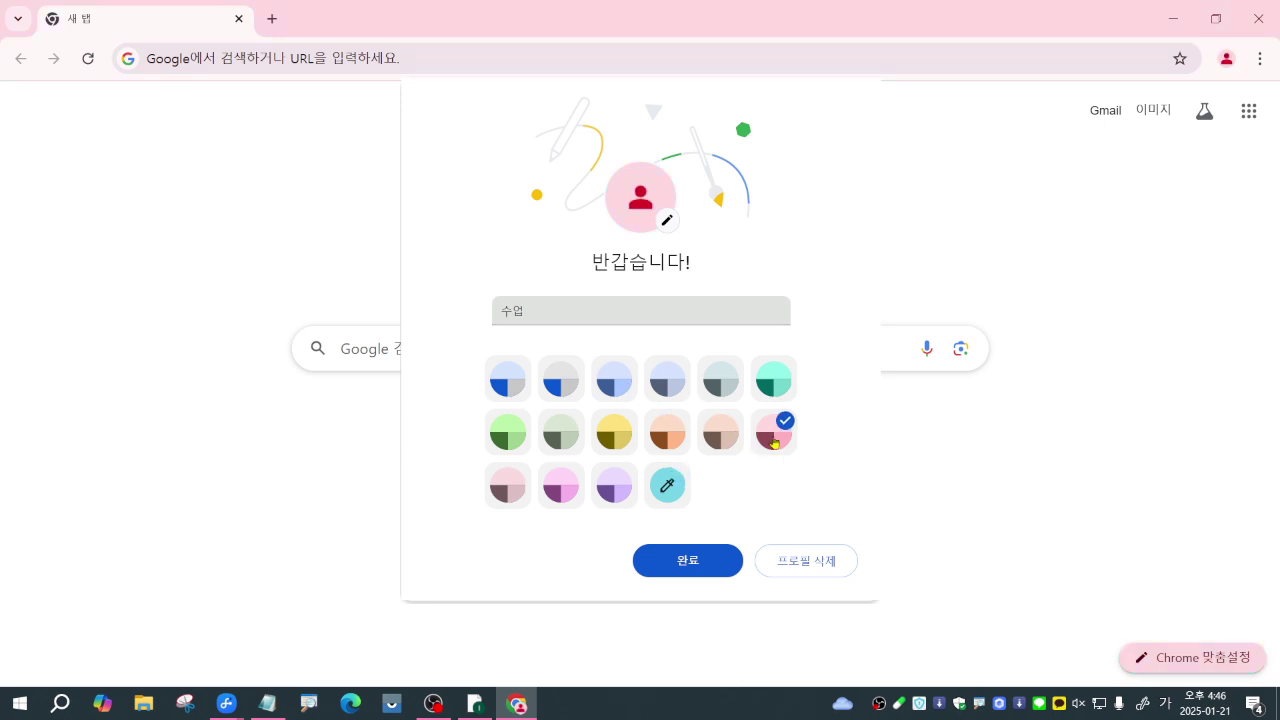
pyautogui.click(775, 432)
pyautogui.click(692, 14)
pyautogui.click(788, 447)
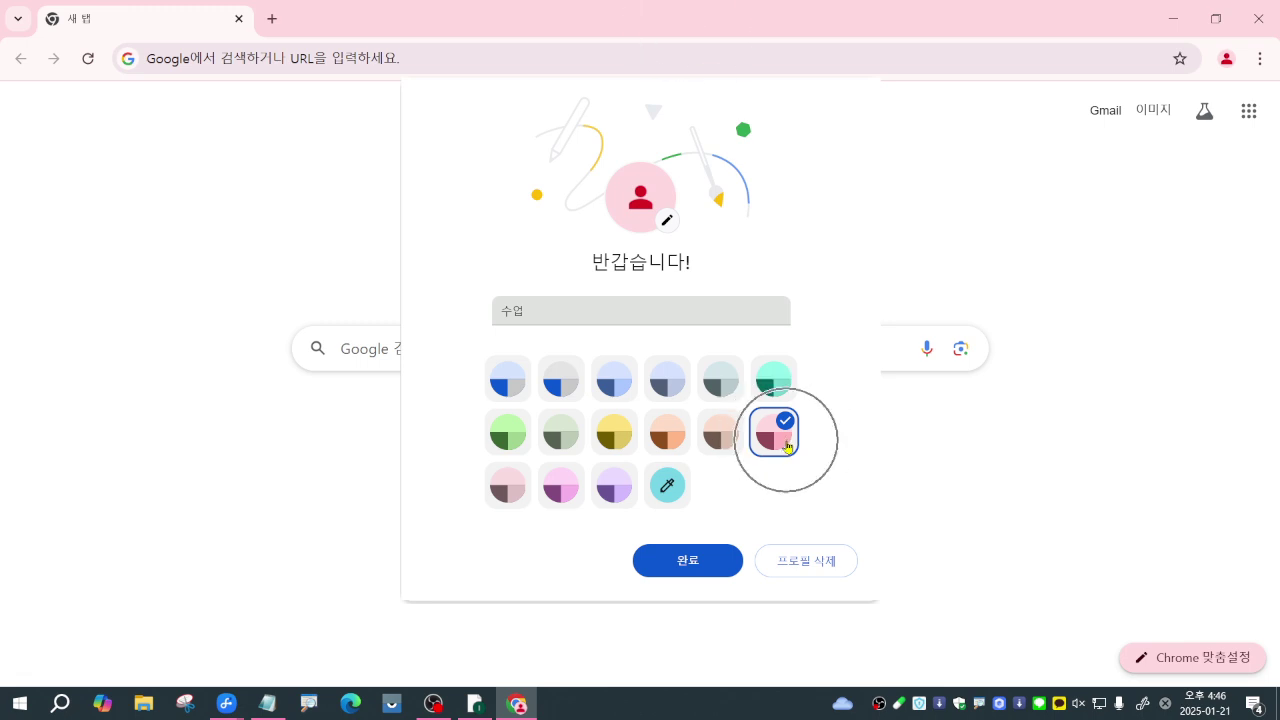
pyautogui.click(688, 561)
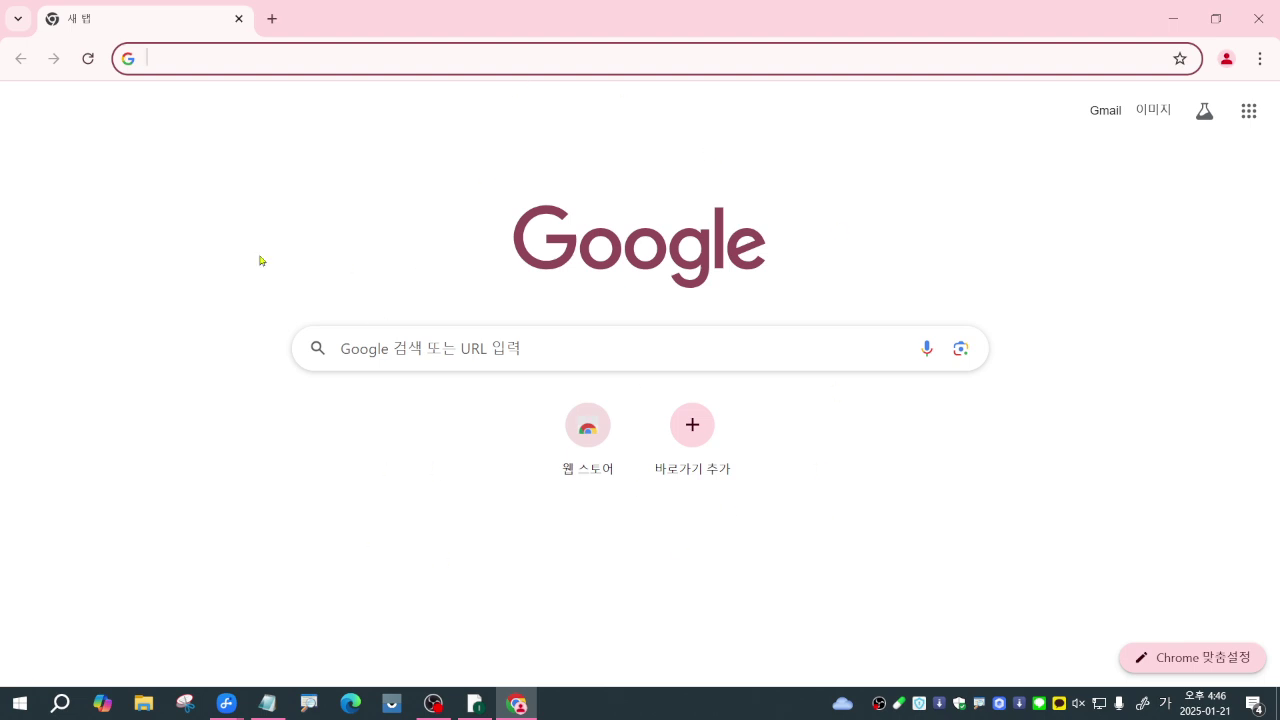
# Open Chrome 프로필 관리 from the 수업 profile and examine the existing profile cards
pyautogui.click(1229, 62)
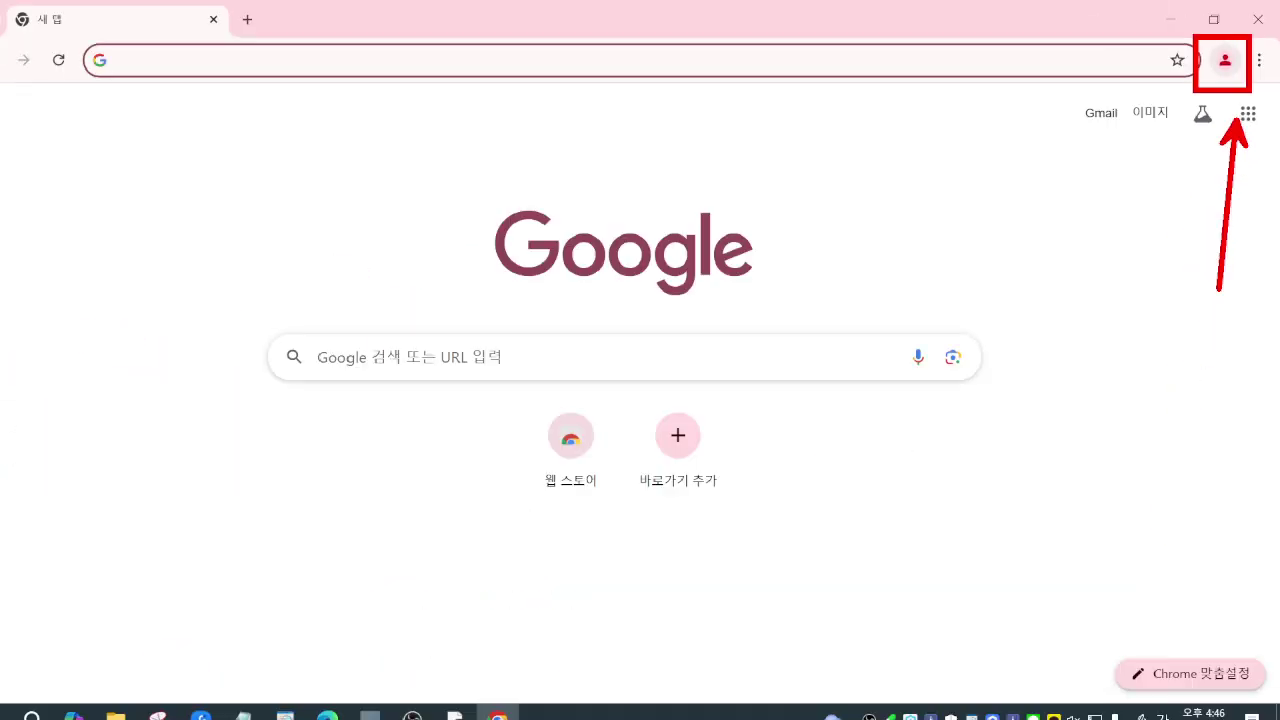
pyautogui.click(1225, 60)
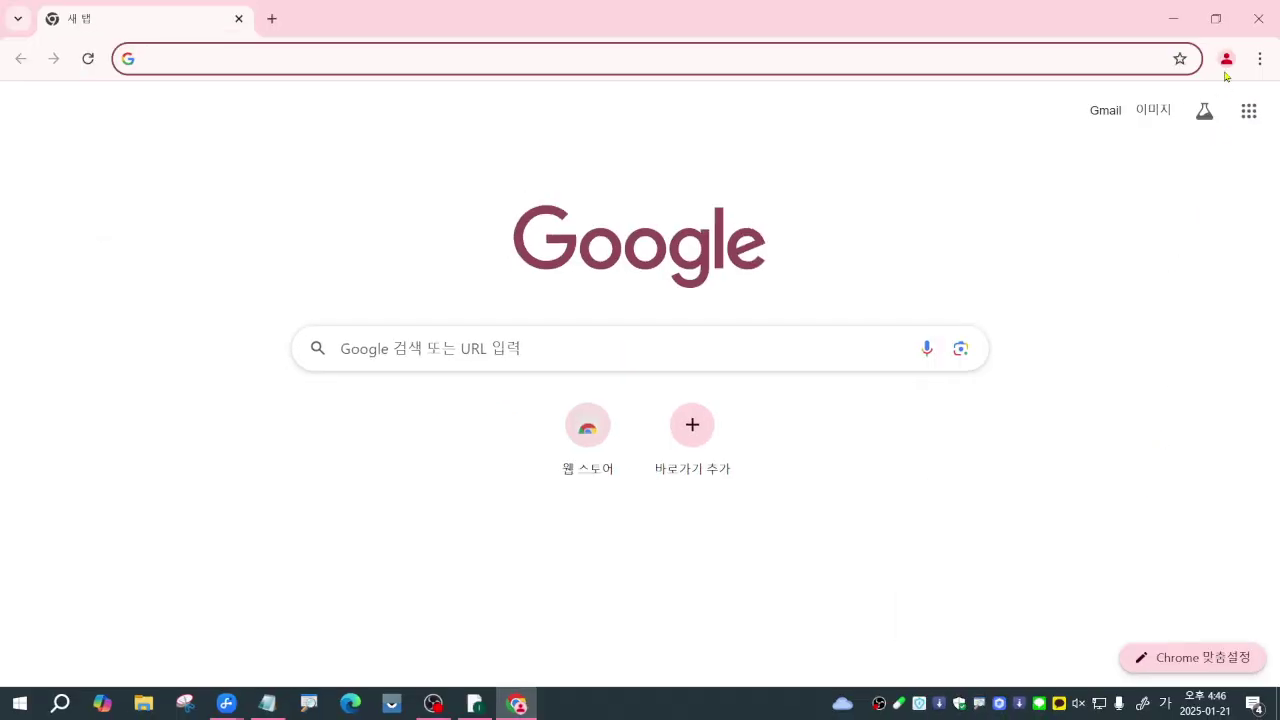
pyautogui.click(1225, 66)
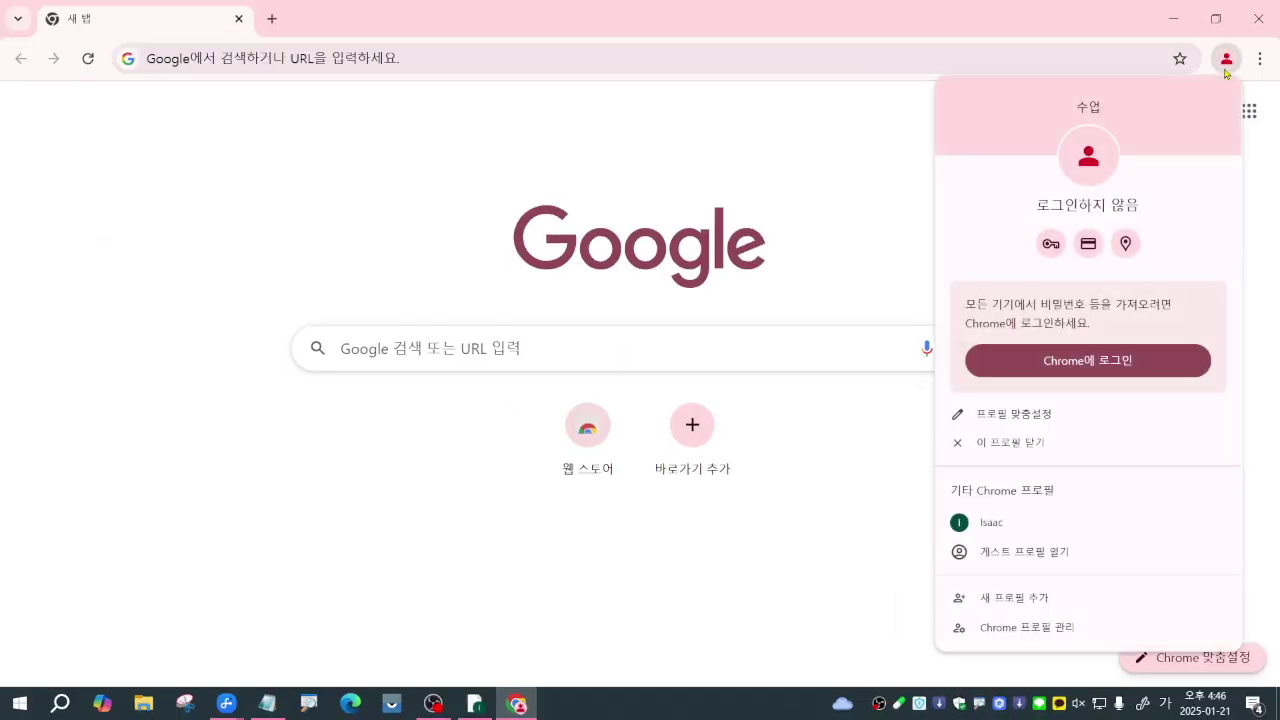
pyautogui.click(1054, 628)
pyautogui.click(504, 419)
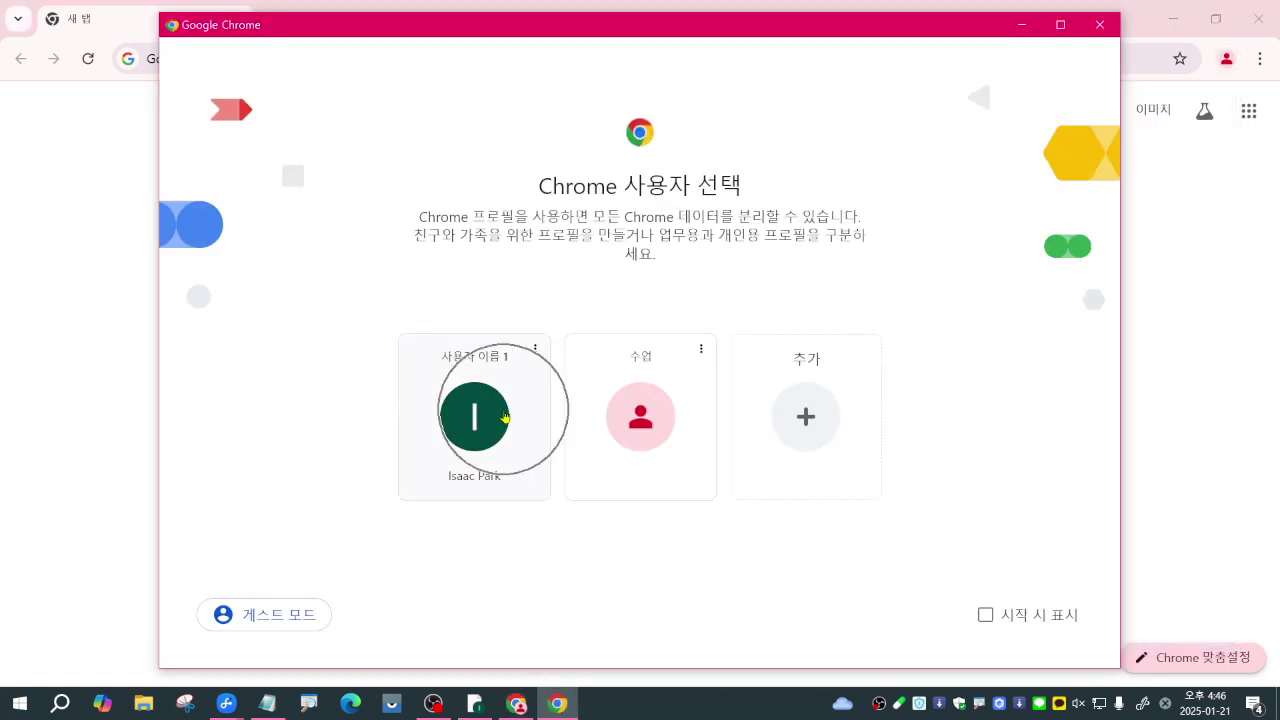
pyautogui.click(505, 418)
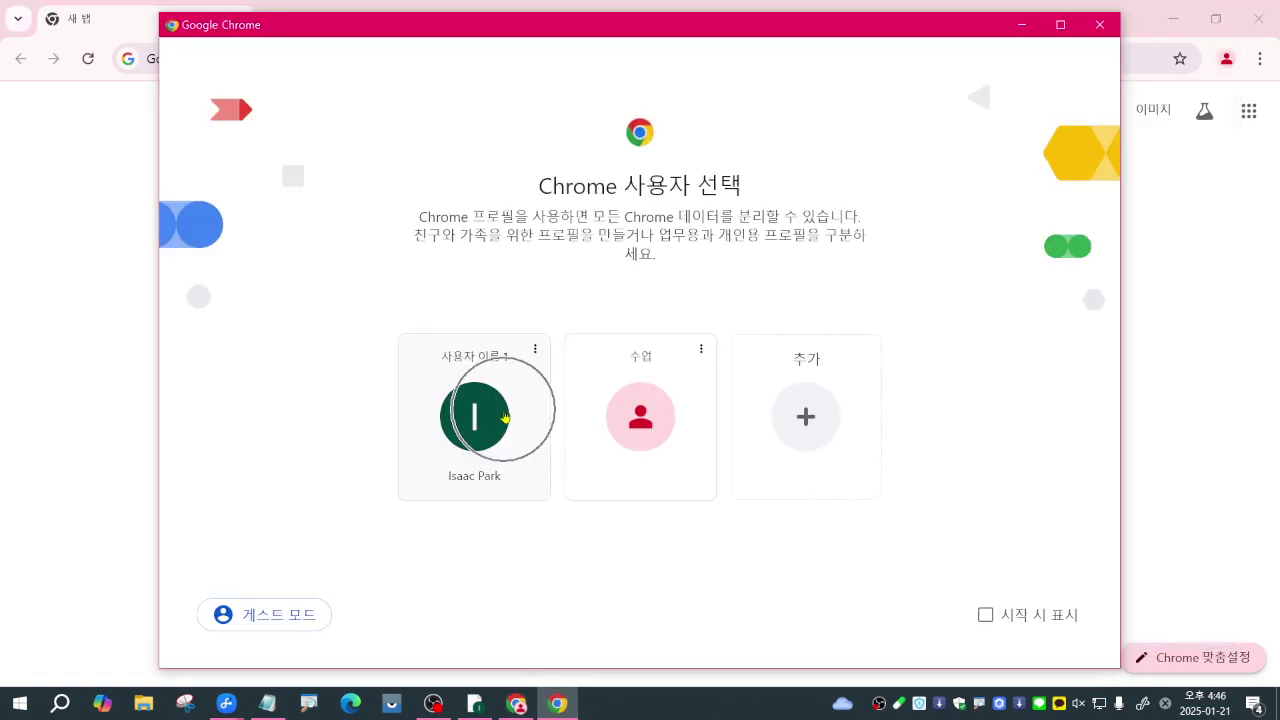
pyautogui.click(638, 425)
pyautogui.click(638, 425)
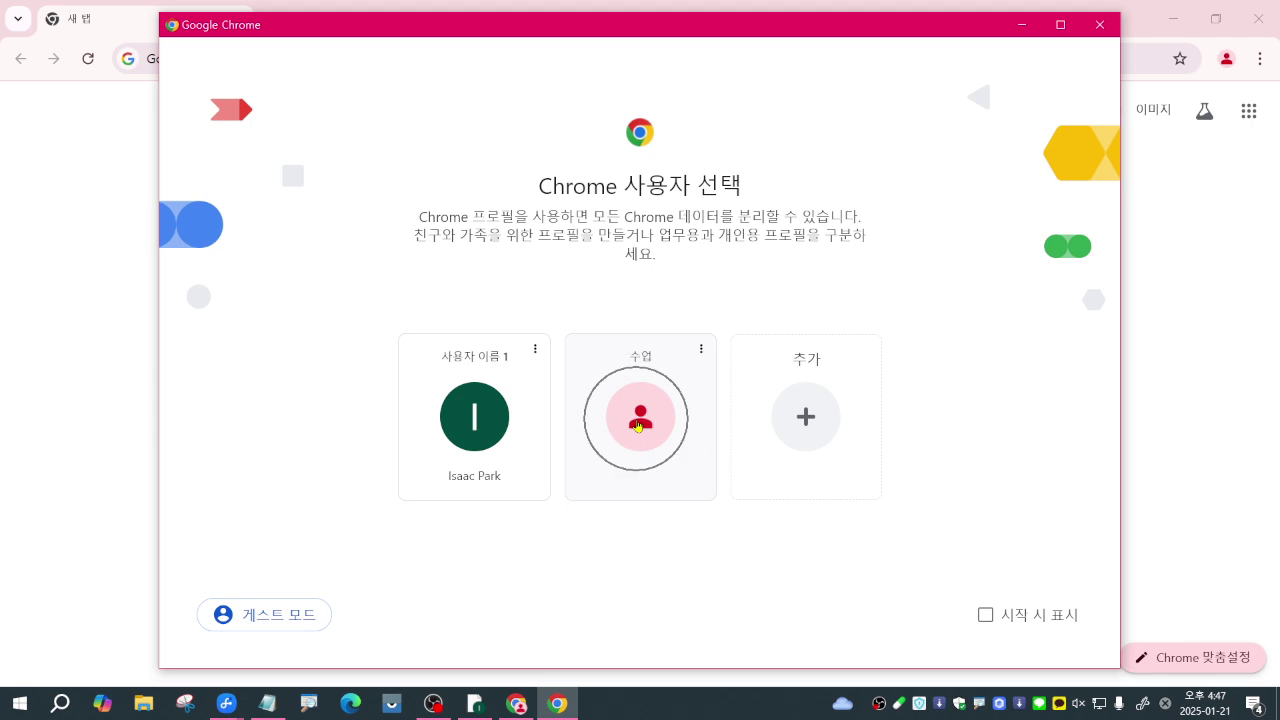
pyautogui.click(638, 425)
pyautogui.click(638, 425)
pyautogui.click(641, 373)
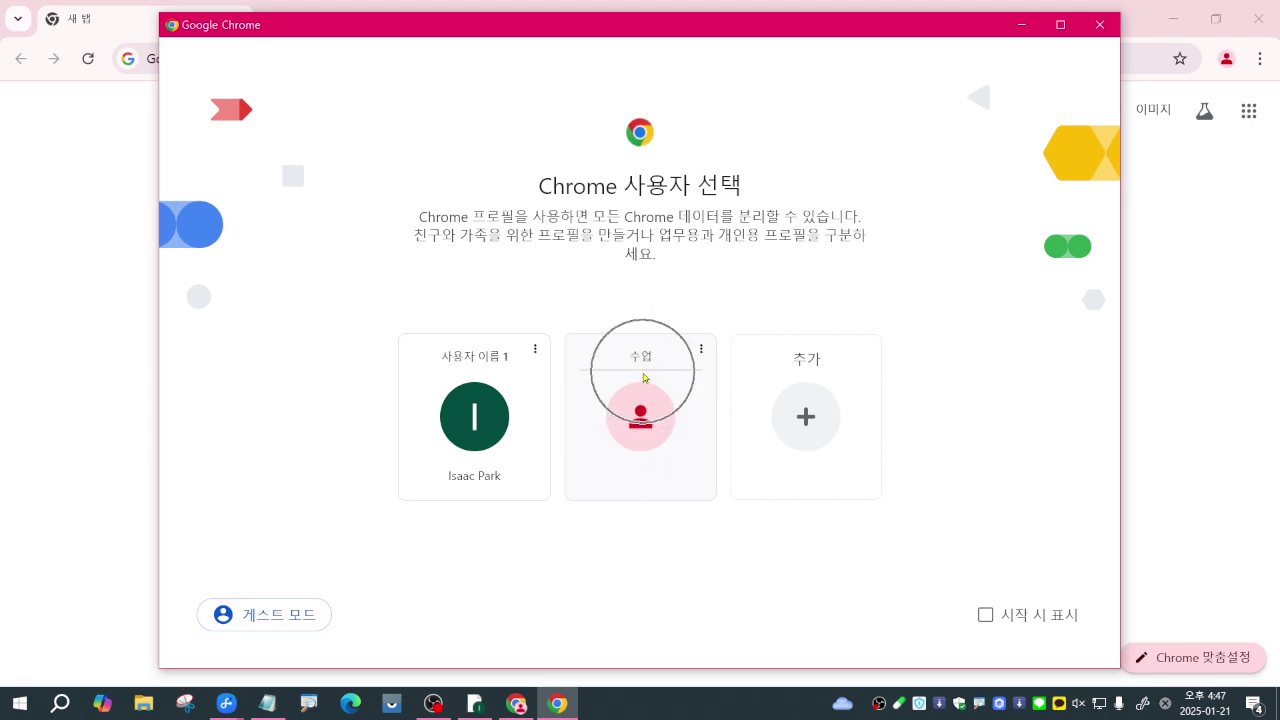
pyautogui.click(645, 376)
pyautogui.click(650, 418)
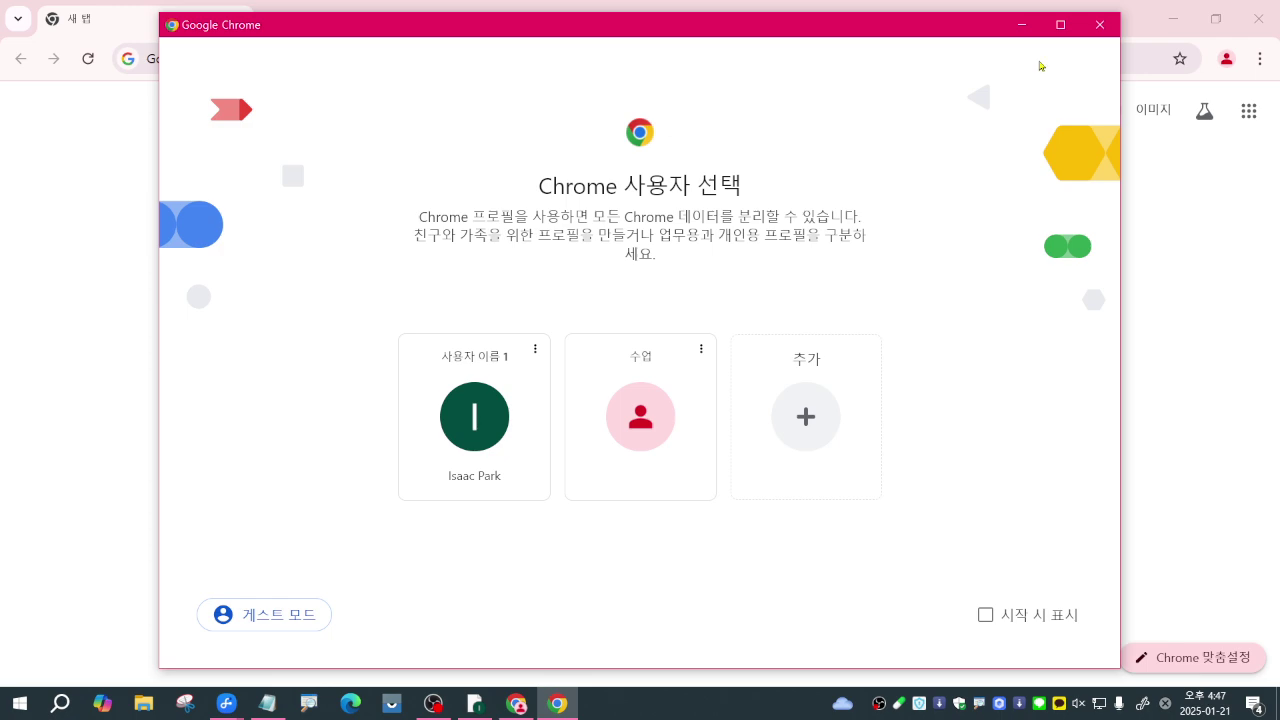
# Close the Chrome 사용자 선택 window and both open Chrome browser windows to return to the desktop
pyautogui.click(1104, 31)
pyautogui.click(1258, 18)
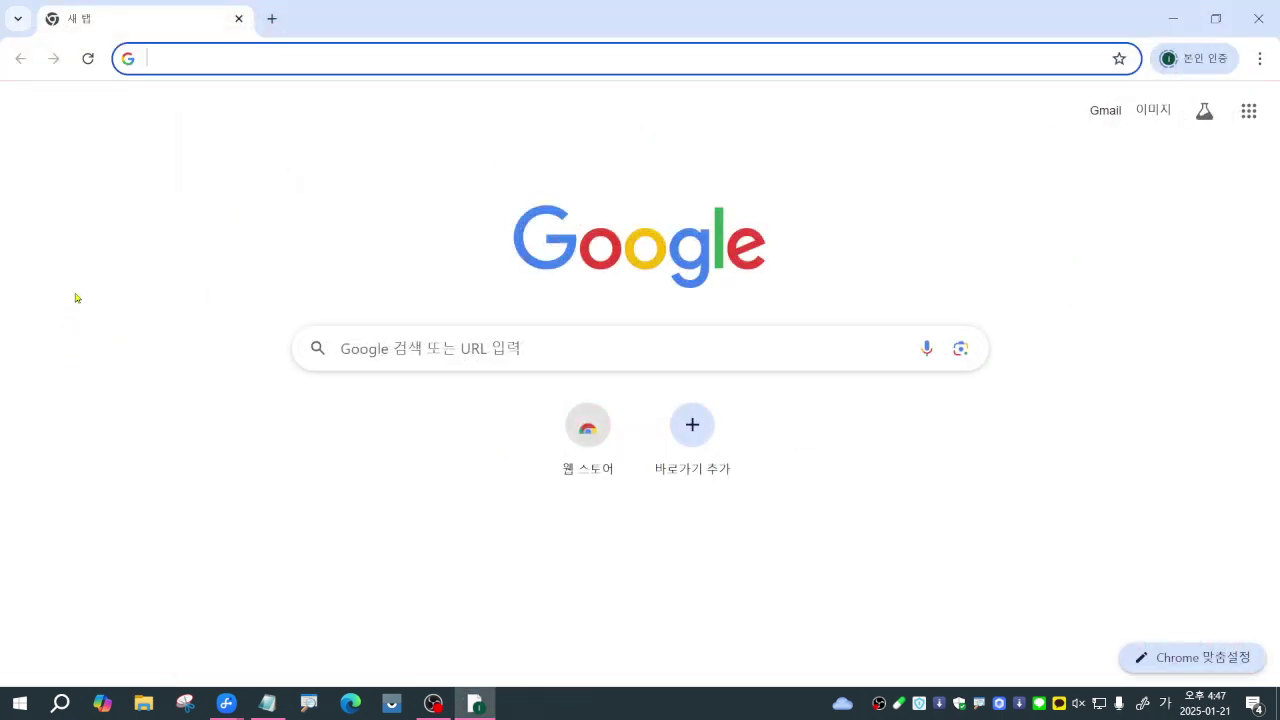
pyautogui.click(1258, 18)
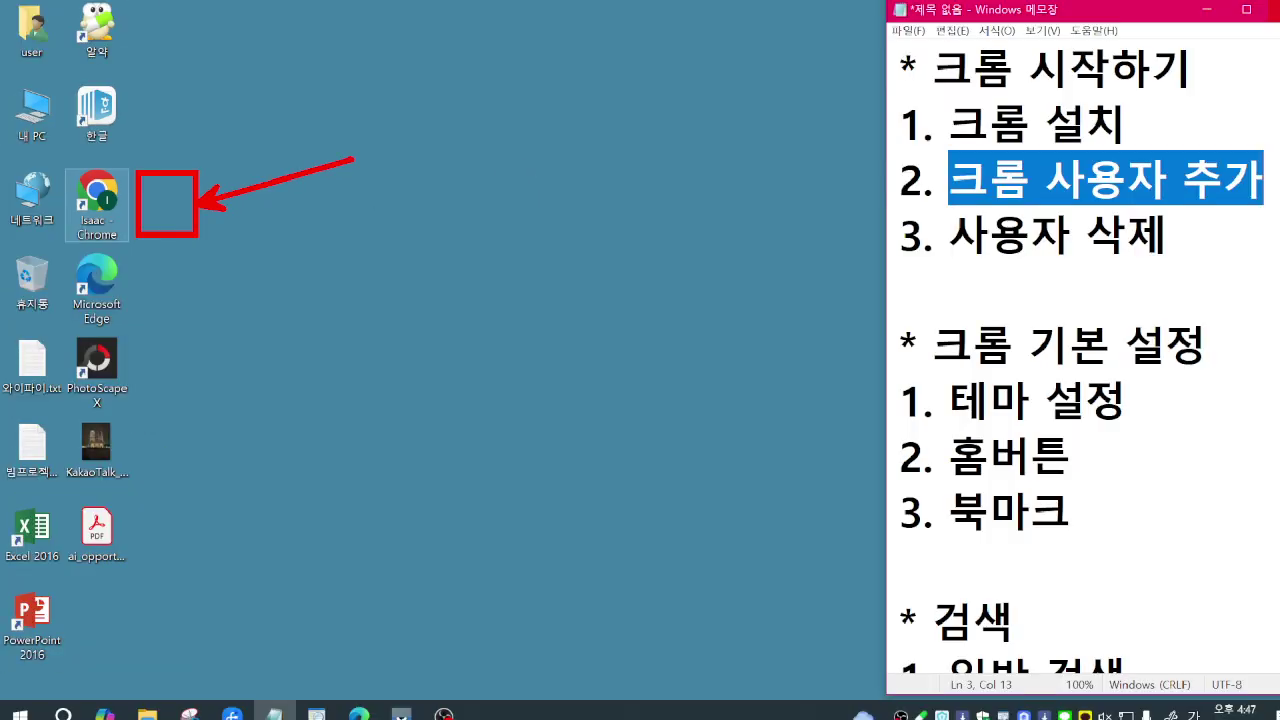
# Launch Chrome from its desktop shortcut and open Chrome 프로필 관리 from the original profile
pyautogui.doubleClick(88, 192)
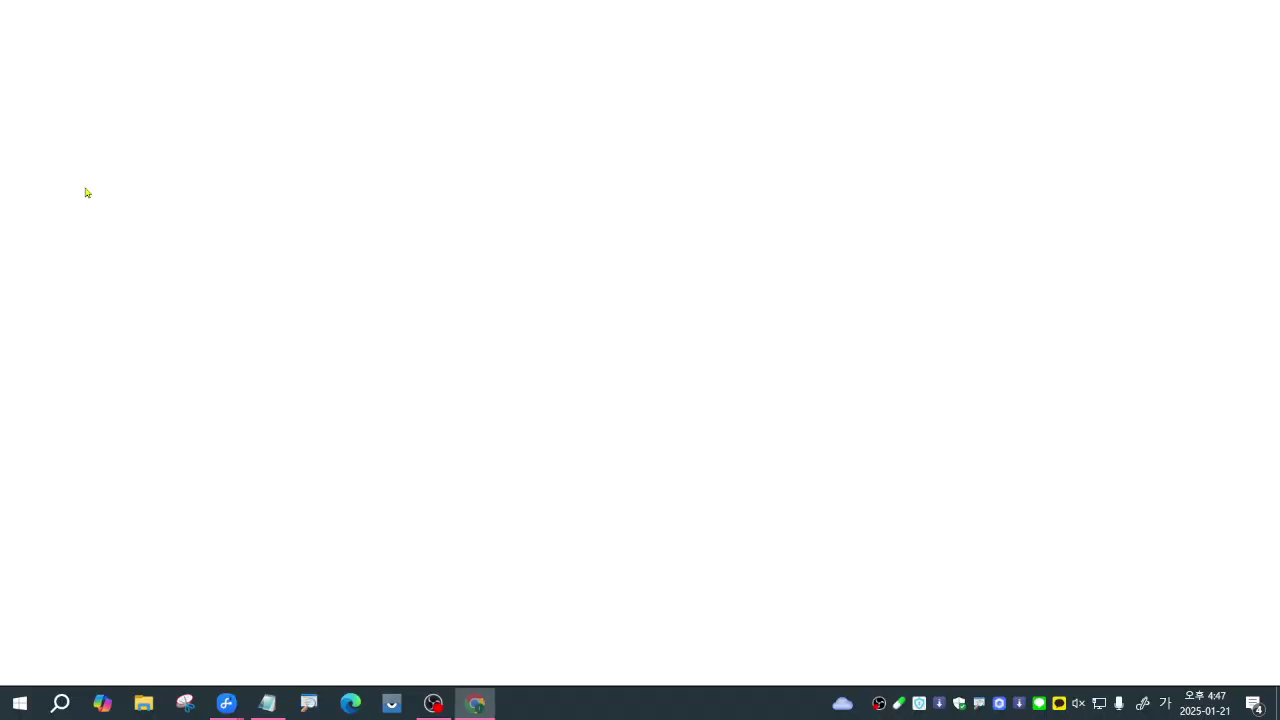
pyautogui.click(1190, 58)
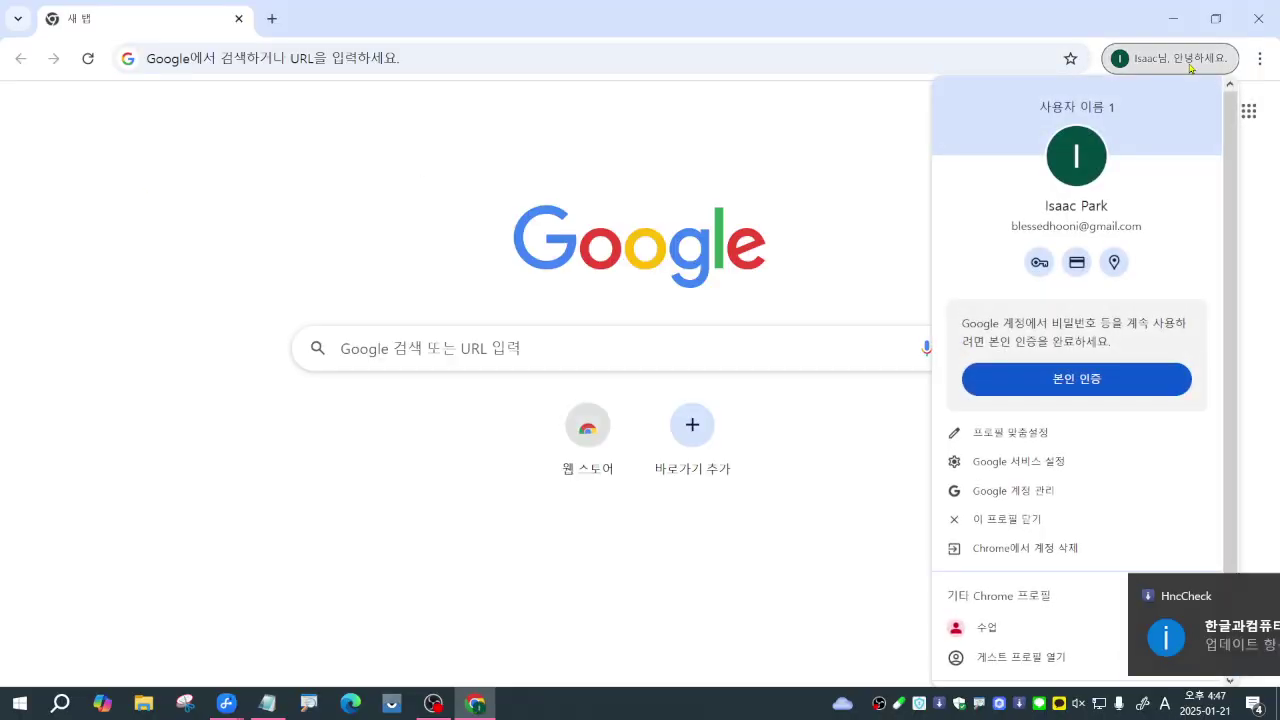
pyautogui.scroll(-1, 1126, 400)
pyautogui.click(1241, 597)
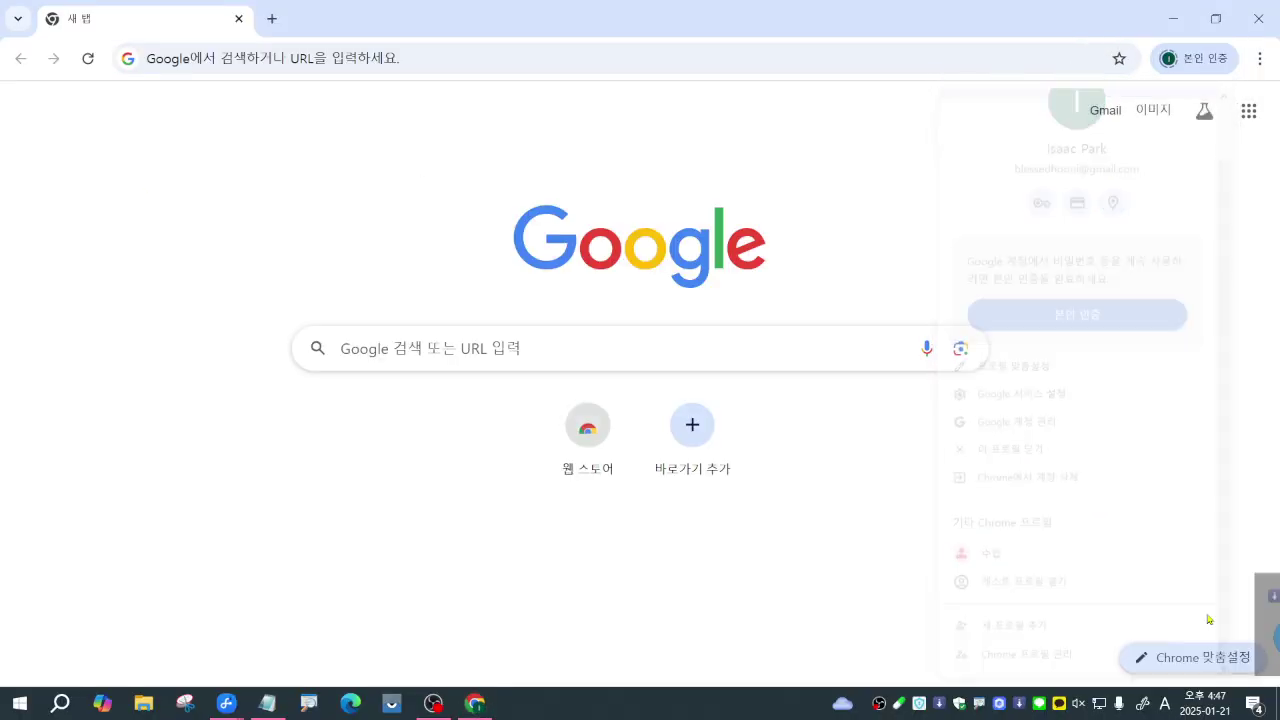
pyautogui.click(1192, 58)
pyautogui.scroll(-1, 1125, 500)
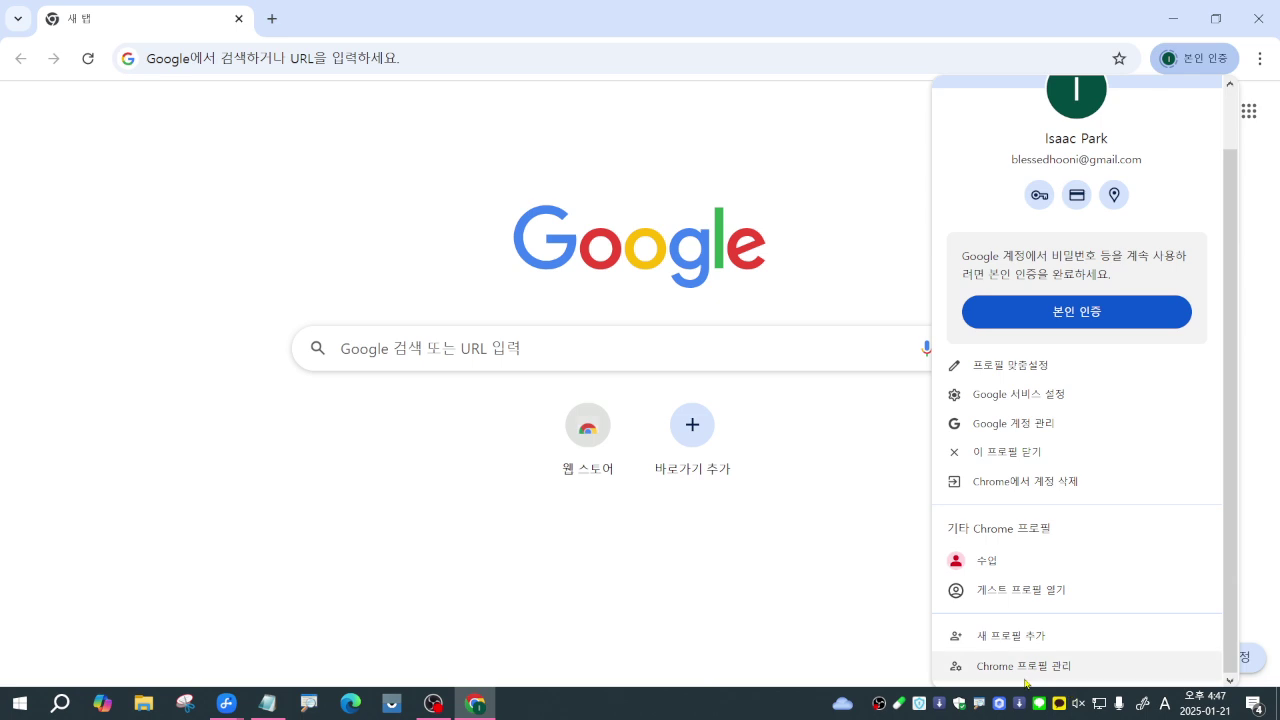
pyautogui.click(1024, 672)
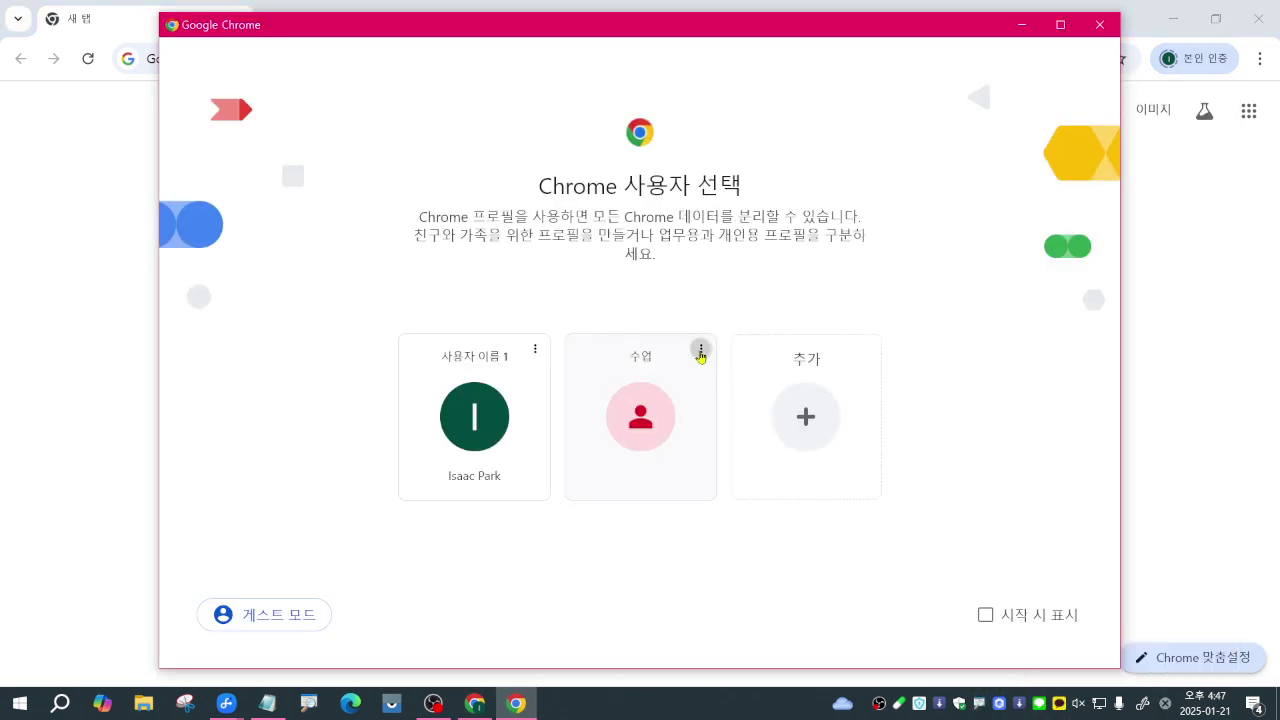
# Open the 수업 profile for editing and turn on 바탕화면 바로가기 만들기 in its profile settings
pyautogui.click(701, 350)
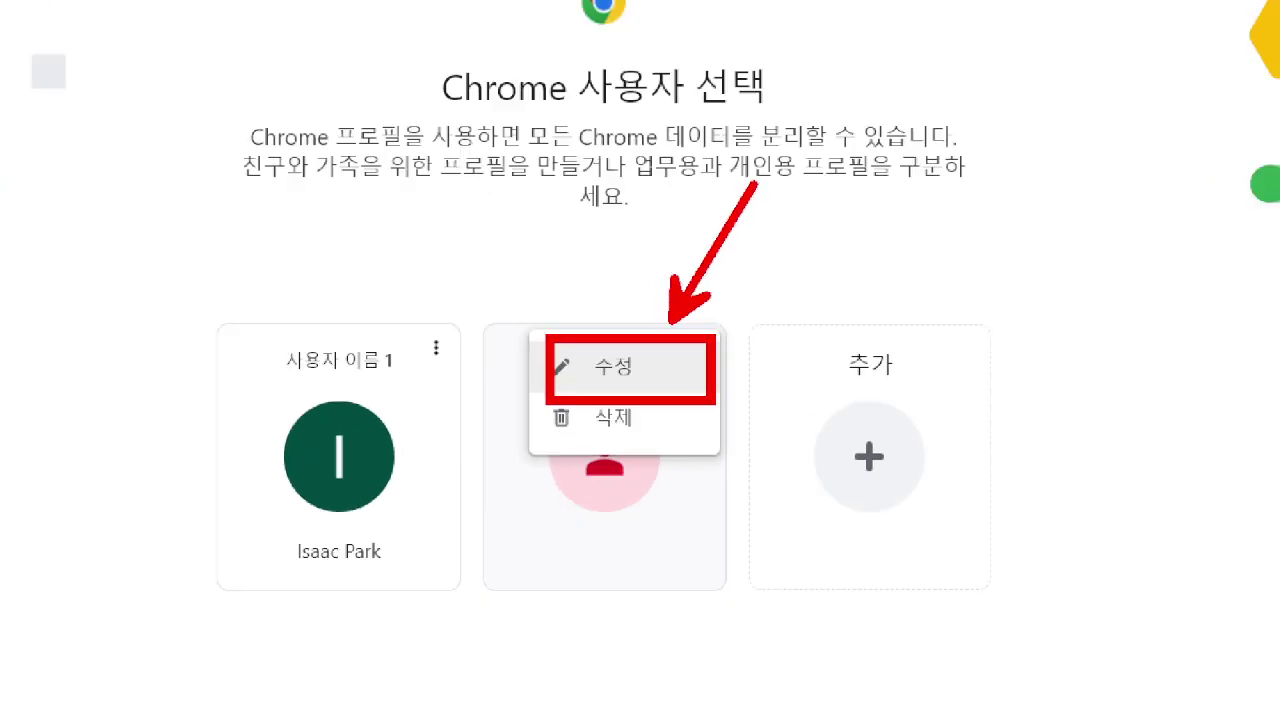
pyautogui.click(623, 378)
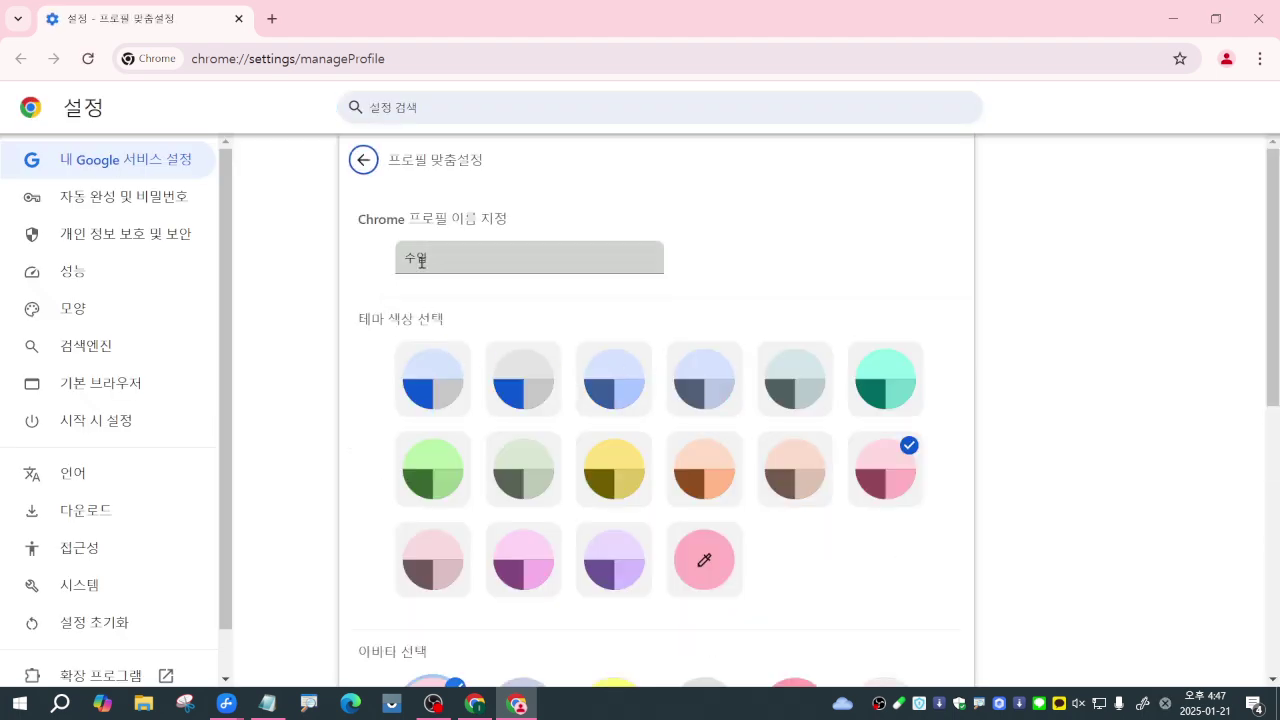
pyautogui.scroll(-6, 581, 595)
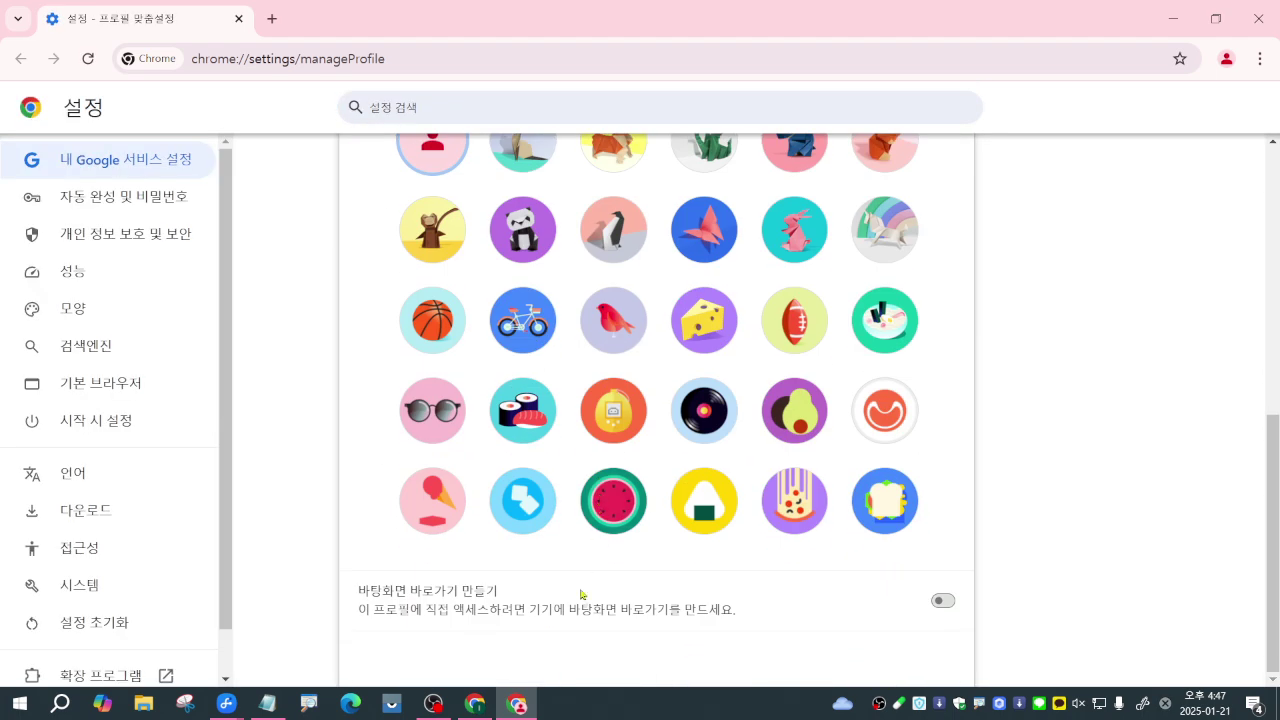
pyautogui.click(945, 601)
pyautogui.click(943, 601)
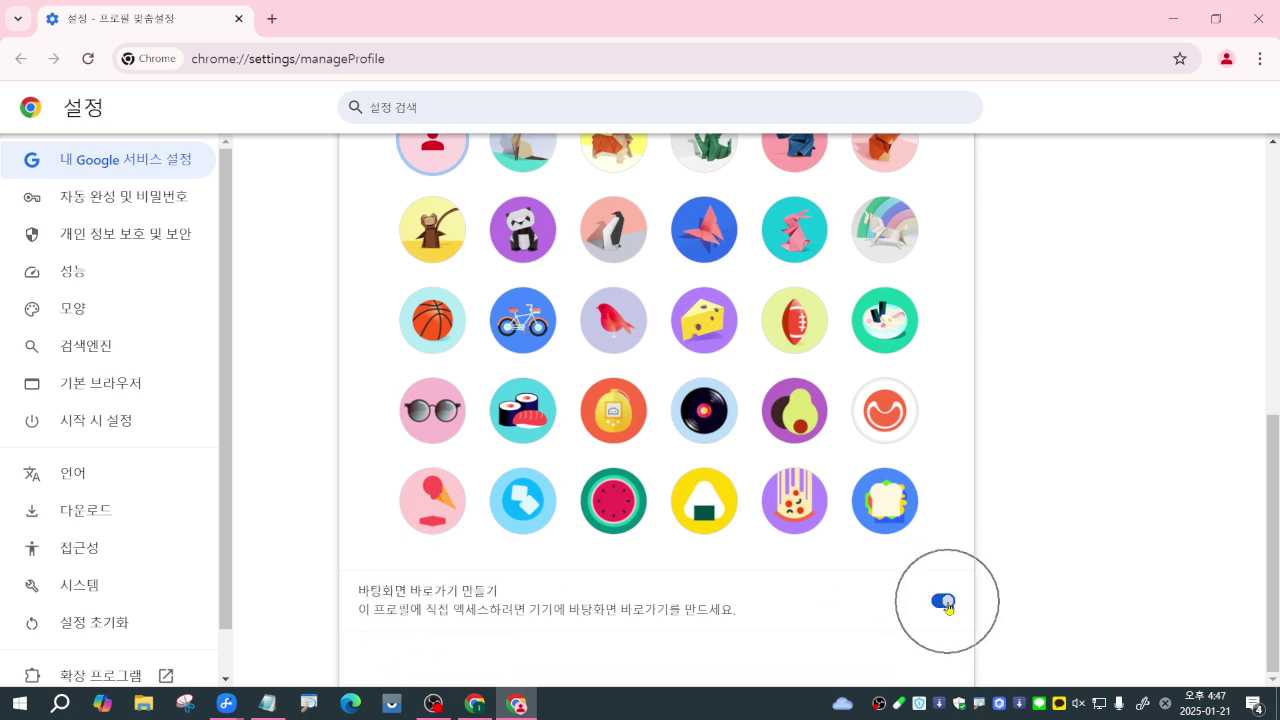
pyautogui.click(947, 605)
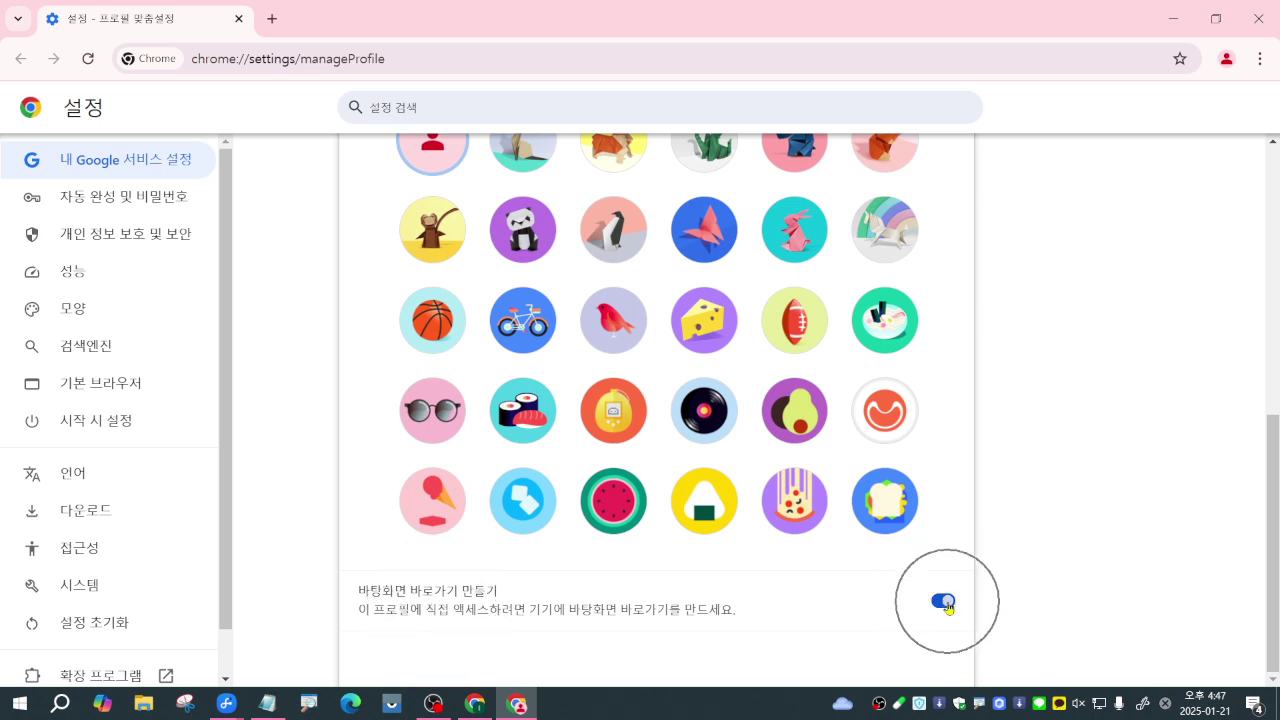
pyautogui.click(432, 604)
pyautogui.click(443, 609)
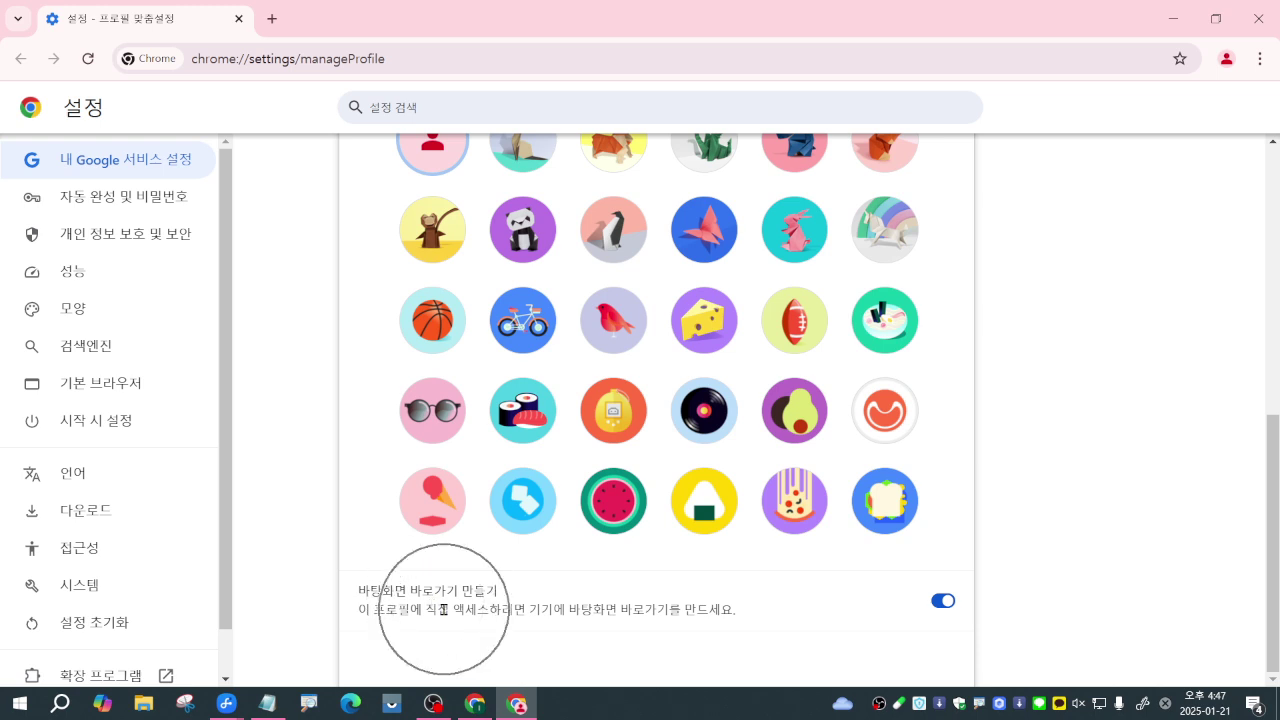
pyautogui.click(953, 603)
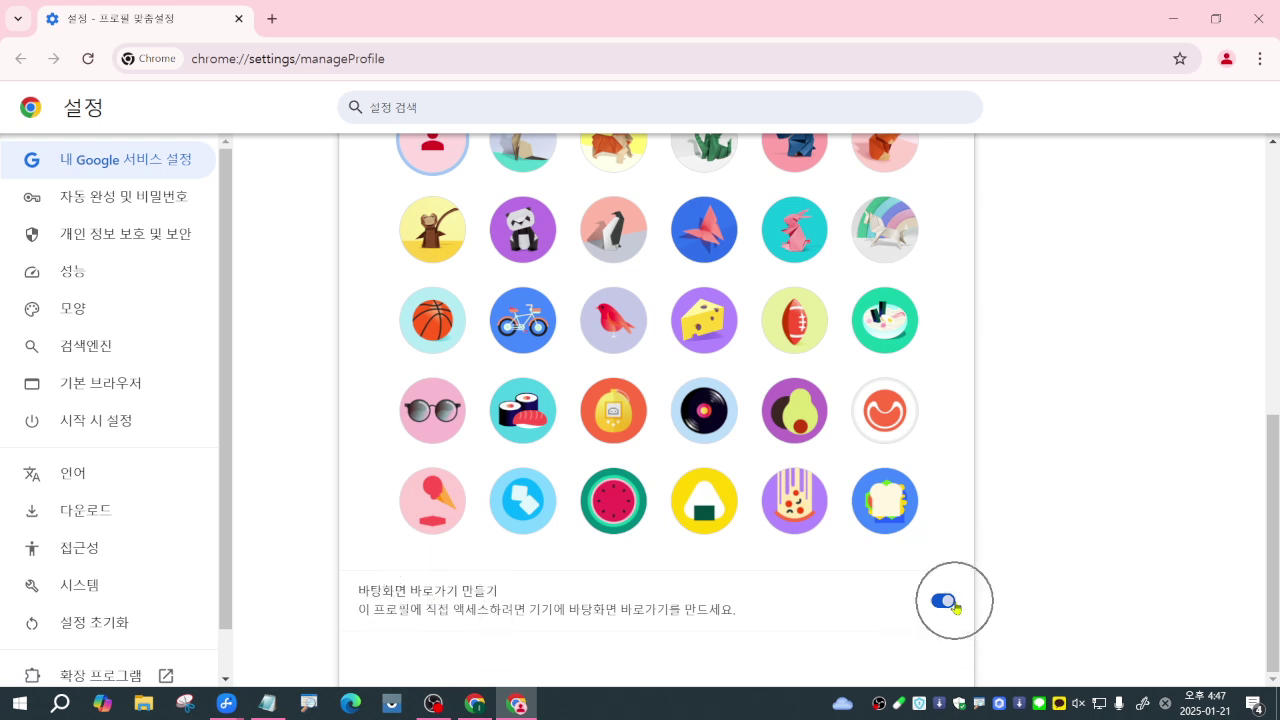
pyautogui.click(955, 603)
pyautogui.click(955, 604)
pyautogui.click(955, 604)
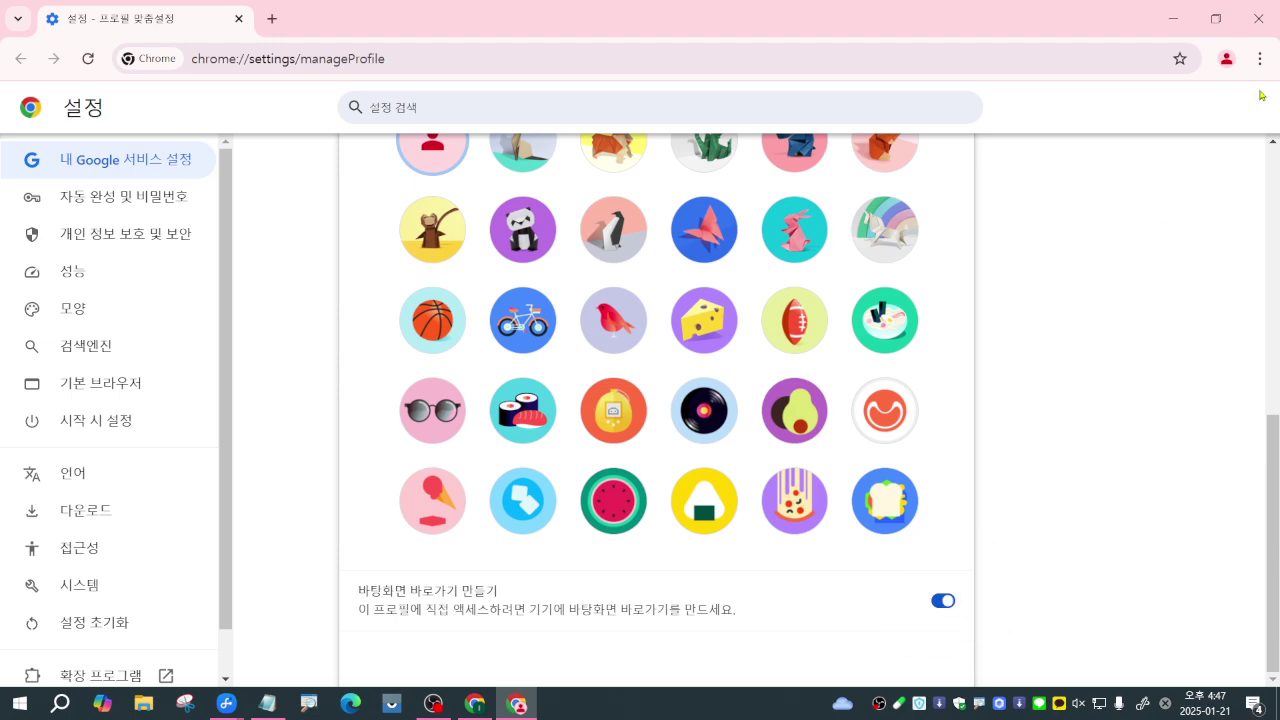
# Close both Chrome windows and move the 수업 - Chrome desktop shortcut beside the original profile's Chrome shortcut
pyautogui.click(1262, 20)
pyautogui.click(1265, 24)
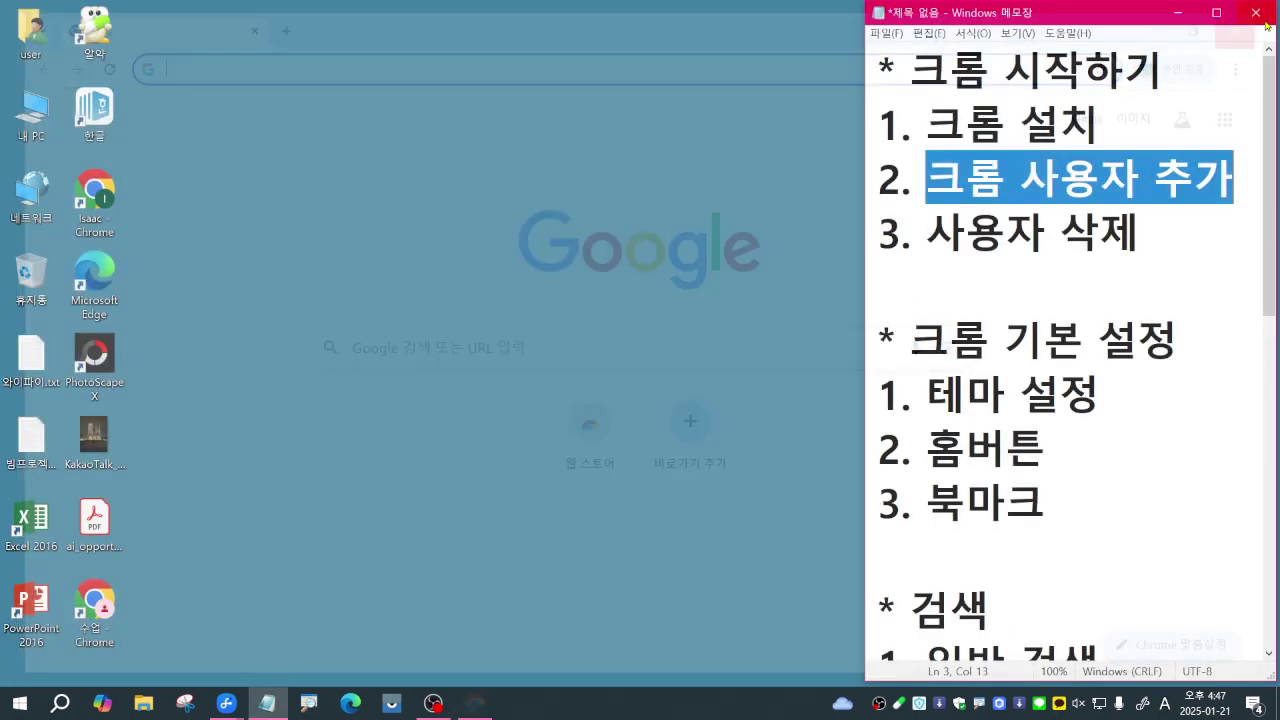
pyautogui.moveTo(94, 603); pyautogui.dragTo(145, 192)
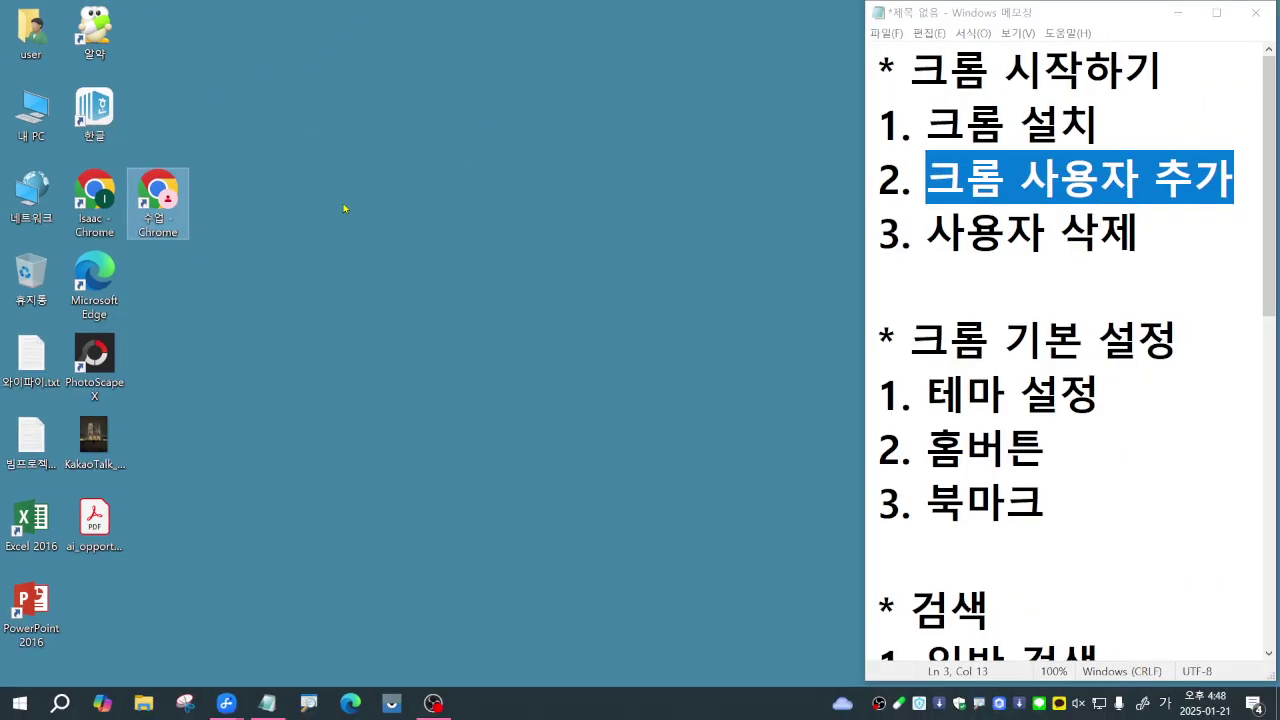
# Highlight "사용자 삭제" in the Notepad outline
pyautogui.moveTo(940, 230); pyautogui.dragTo(1174, 228)
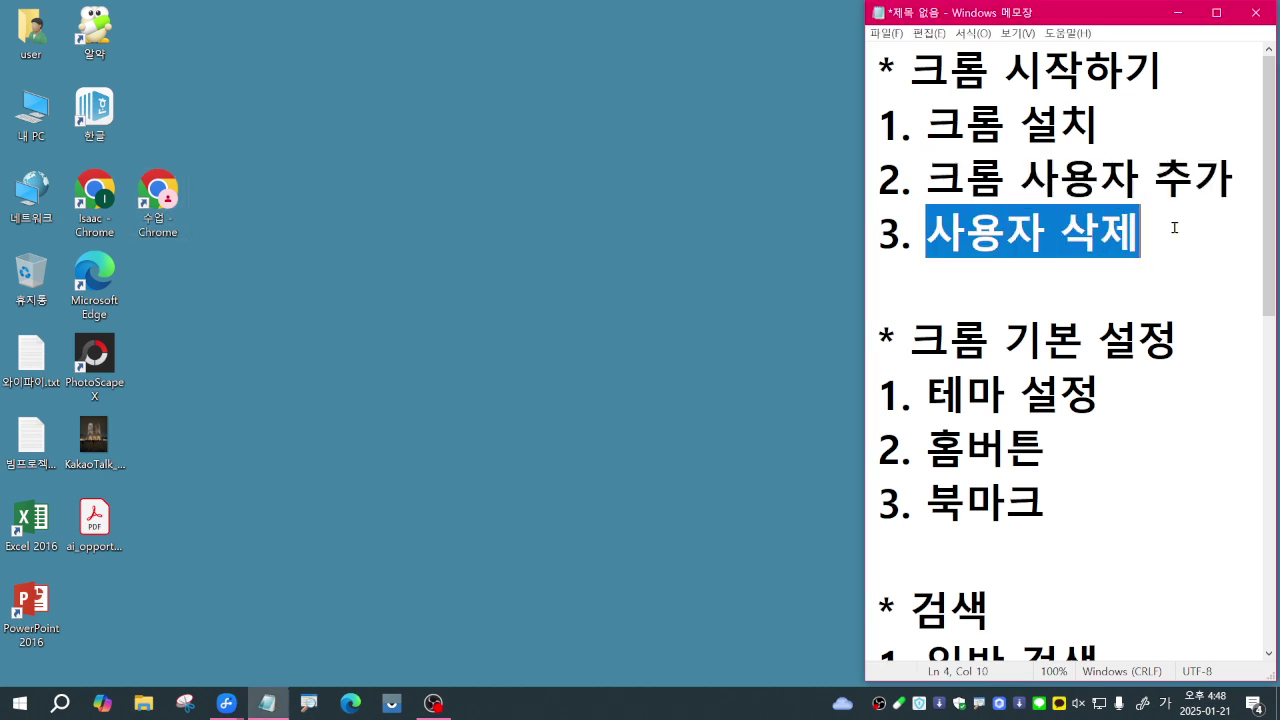
# Launch Chrome with the 수업 profile from its desktop shortcut and accept the ad privacy notice
pyautogui.doubleClick(152, 201)
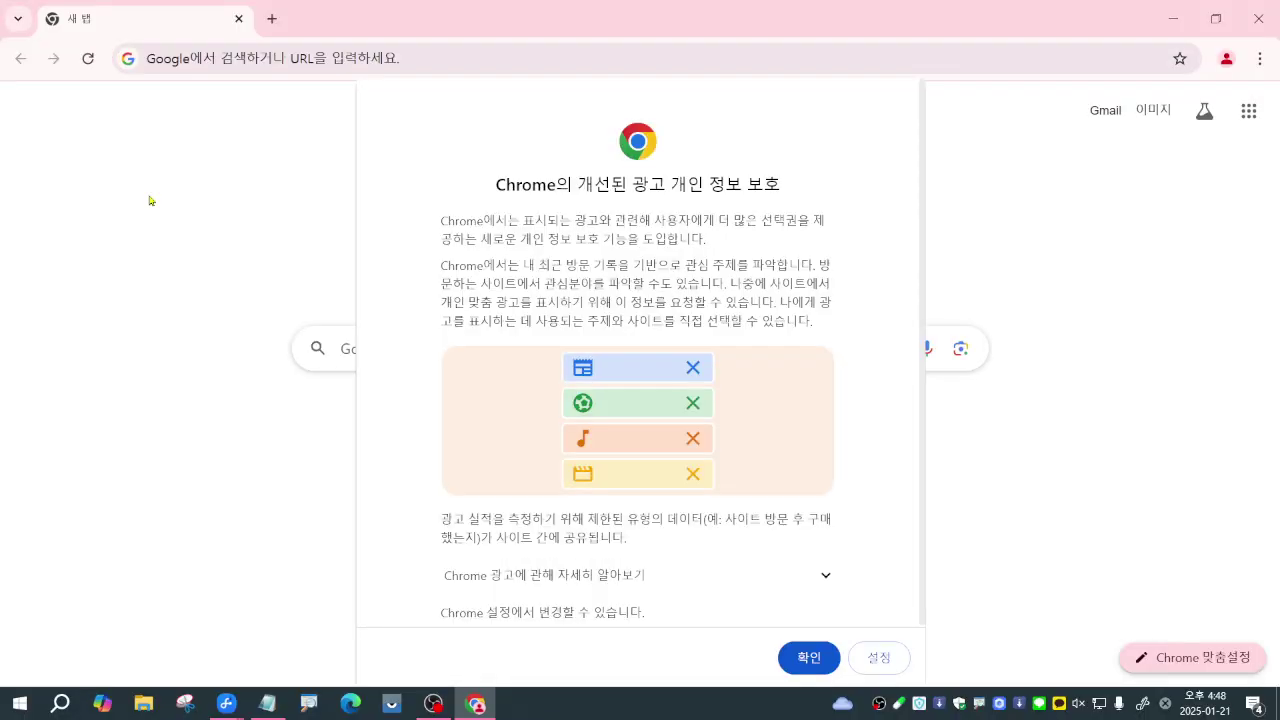
pyautogui.click(808, 657)
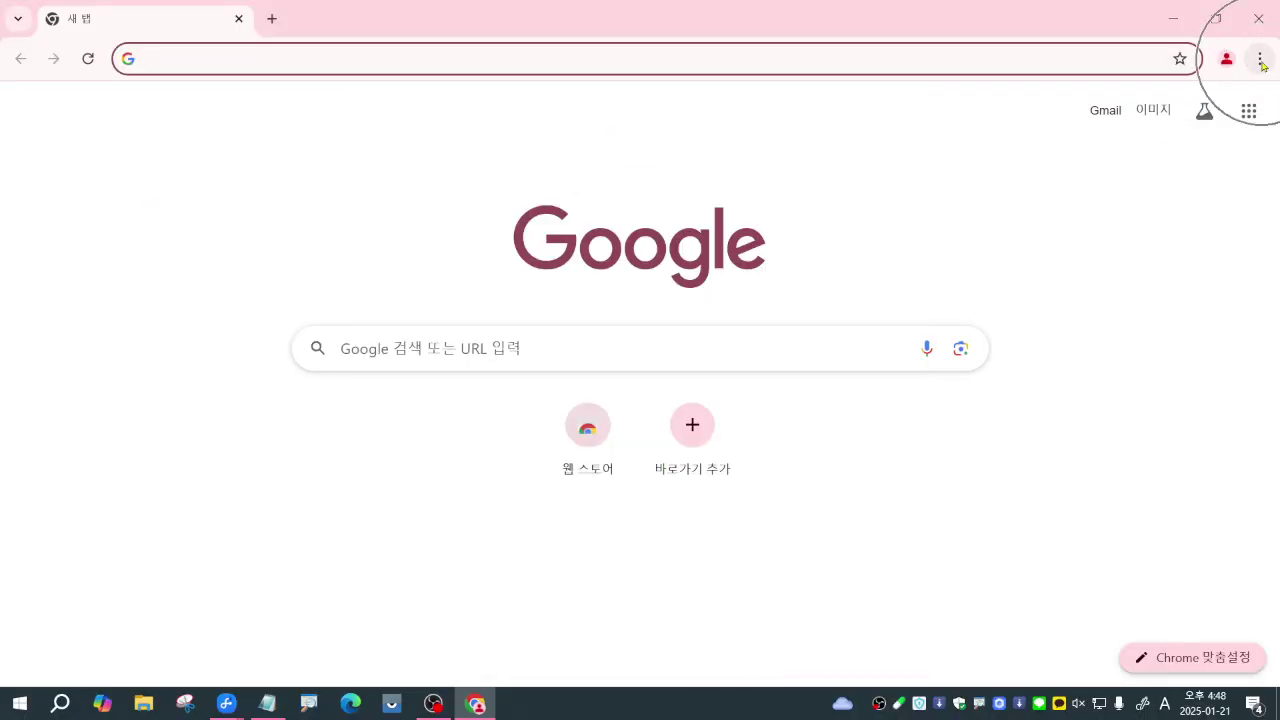
pyautogui.click(1261, 60)
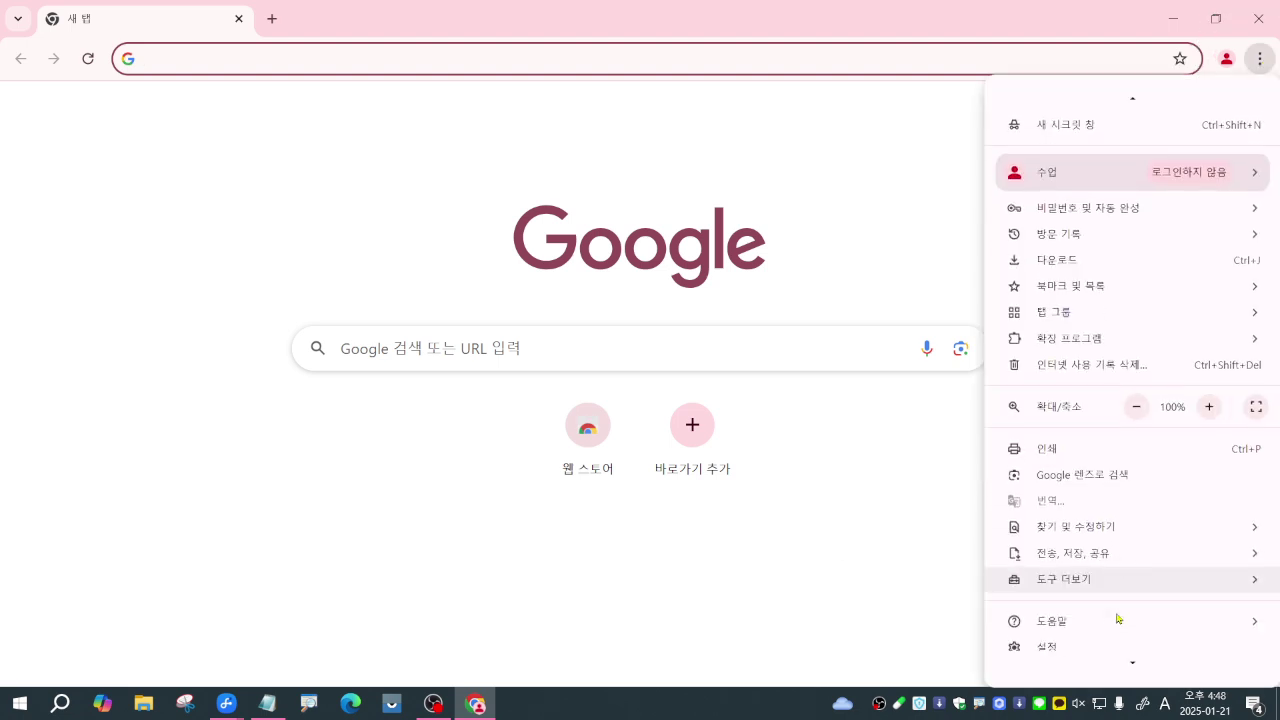
pyautogui.moveTo(1108, 624)
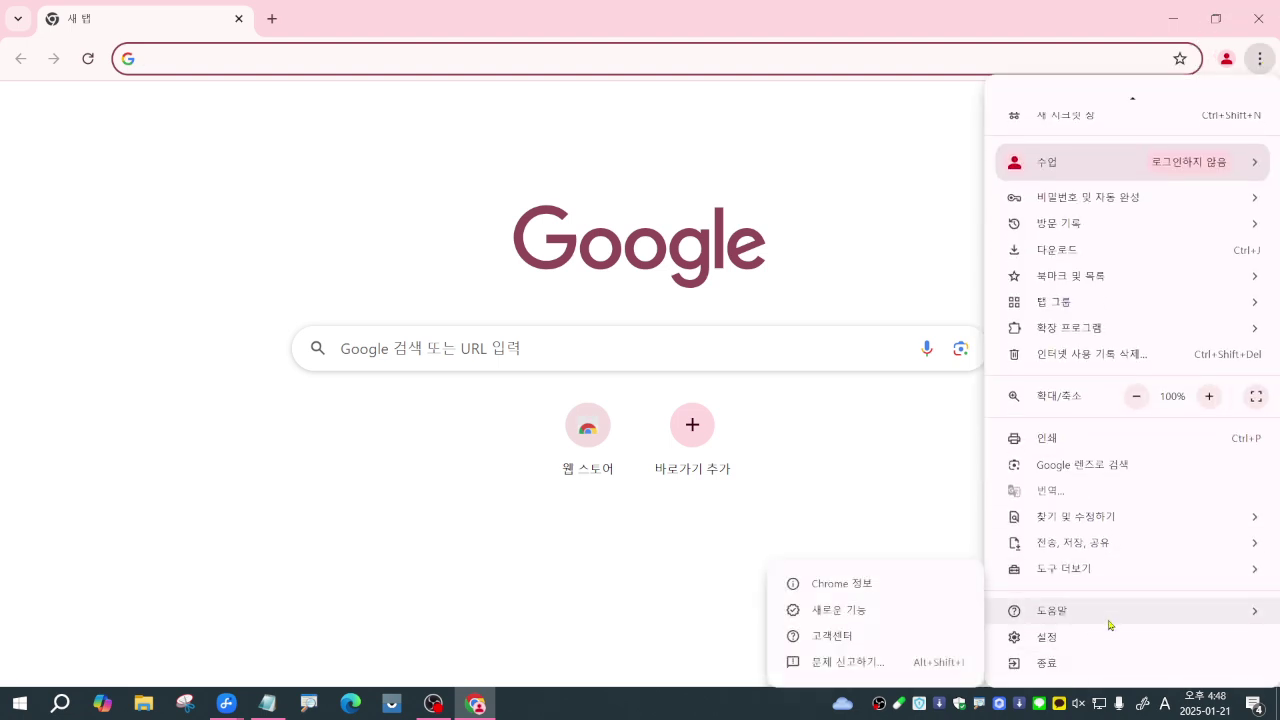
pyautogui.click(1229, 68)
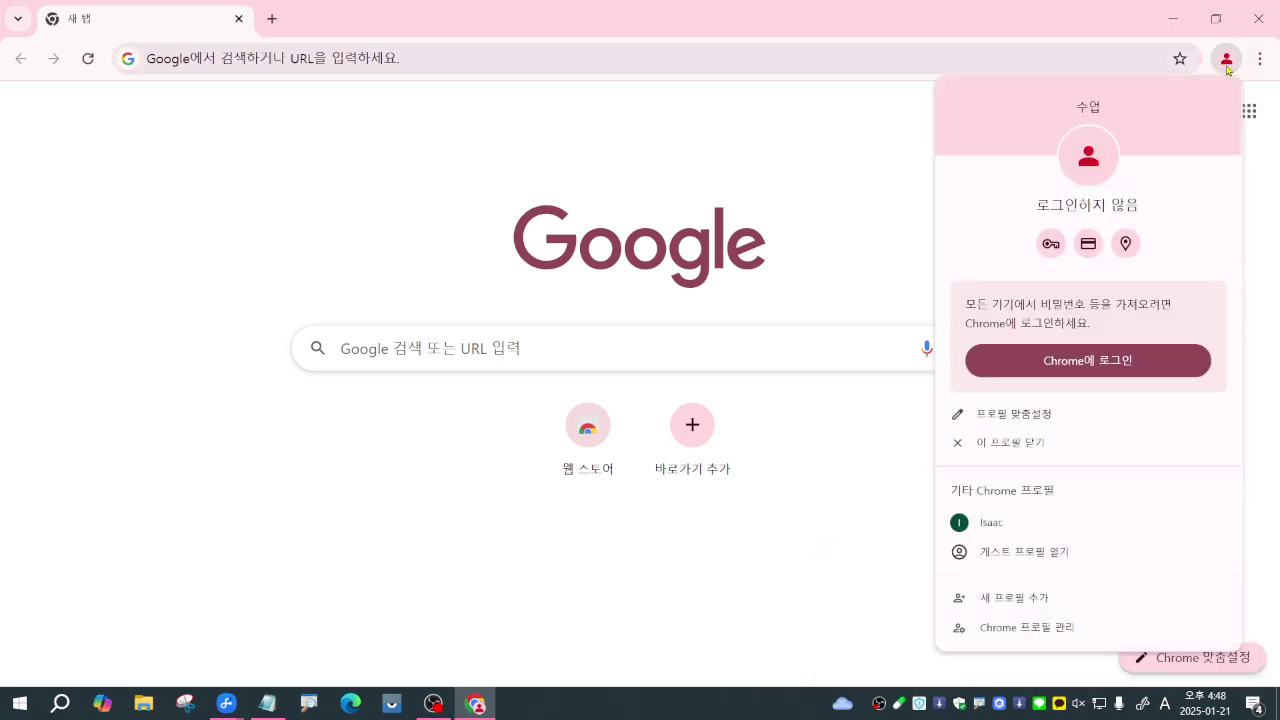
pyautogui.click(1227, 68)
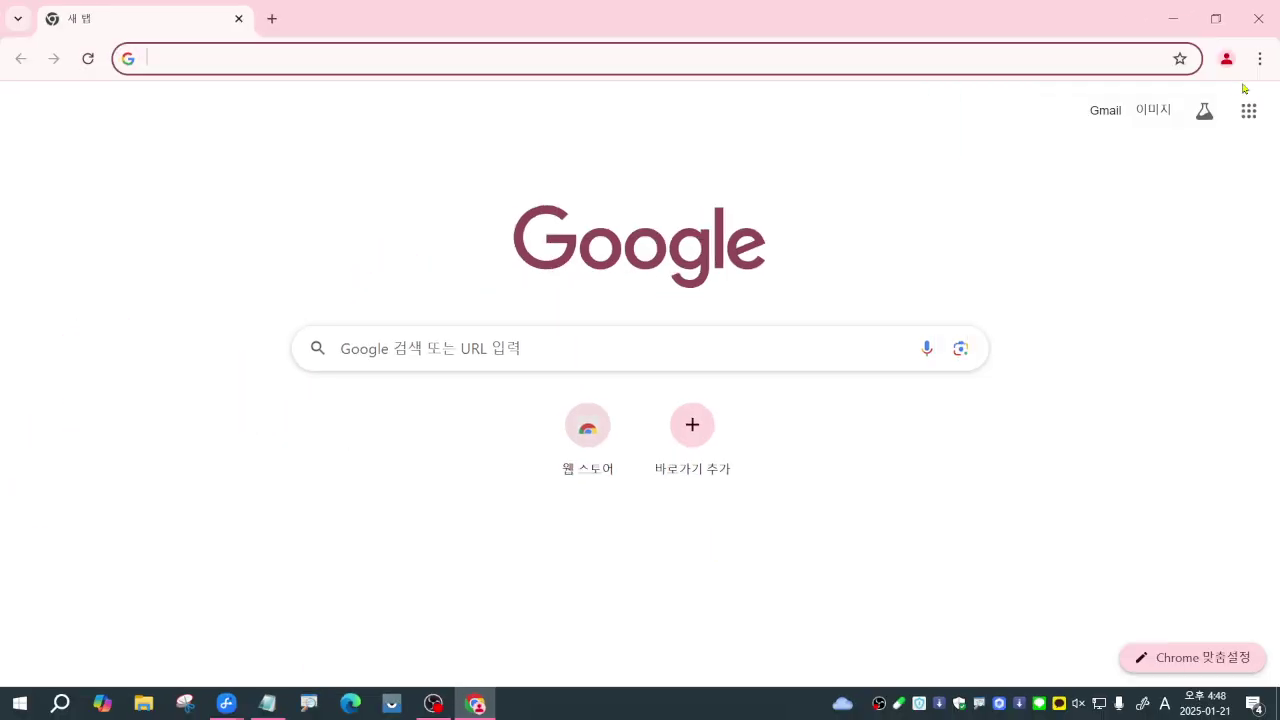
pyautogui.click(1224, 60)
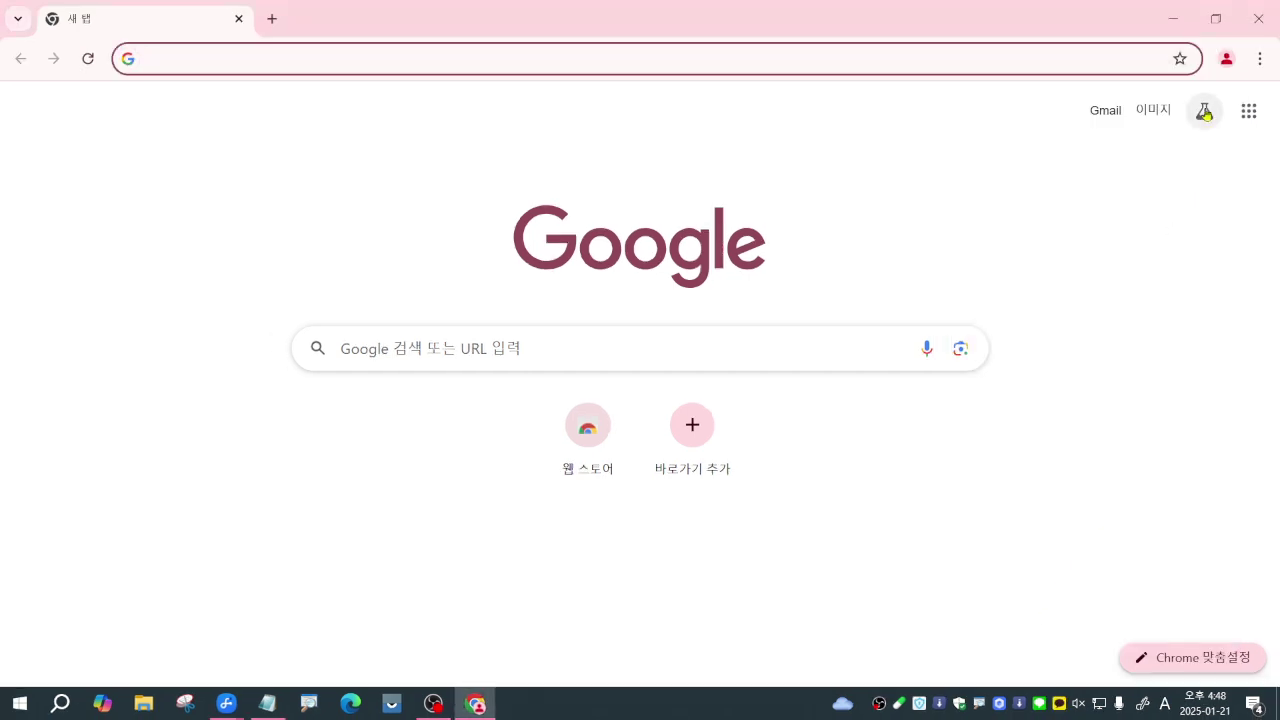
# Open Chrome 프로필 관리, view the additional actions for the 수업 profile, and close the Chrome windows without deleting it
pyautogui.click(1226, 58)
pyautogui.click(973, 632)
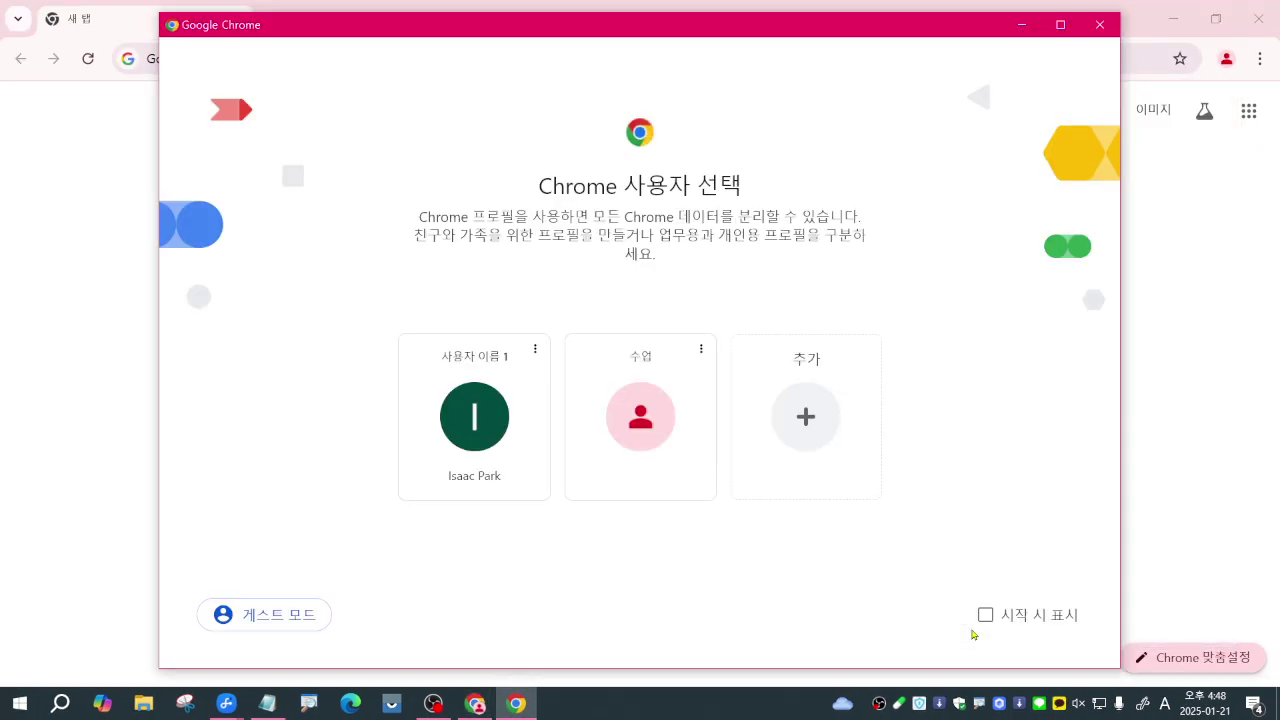
pyautogui.click(701, 350)
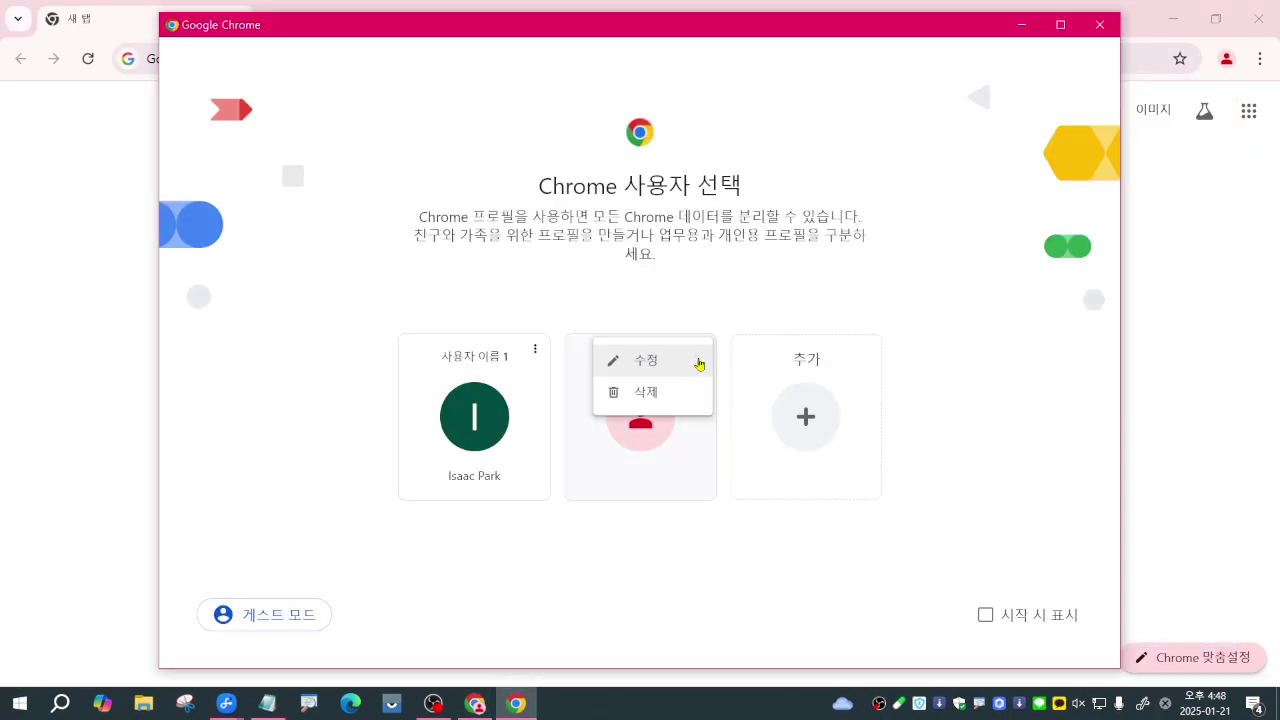
pyautogui.click(699, 363)
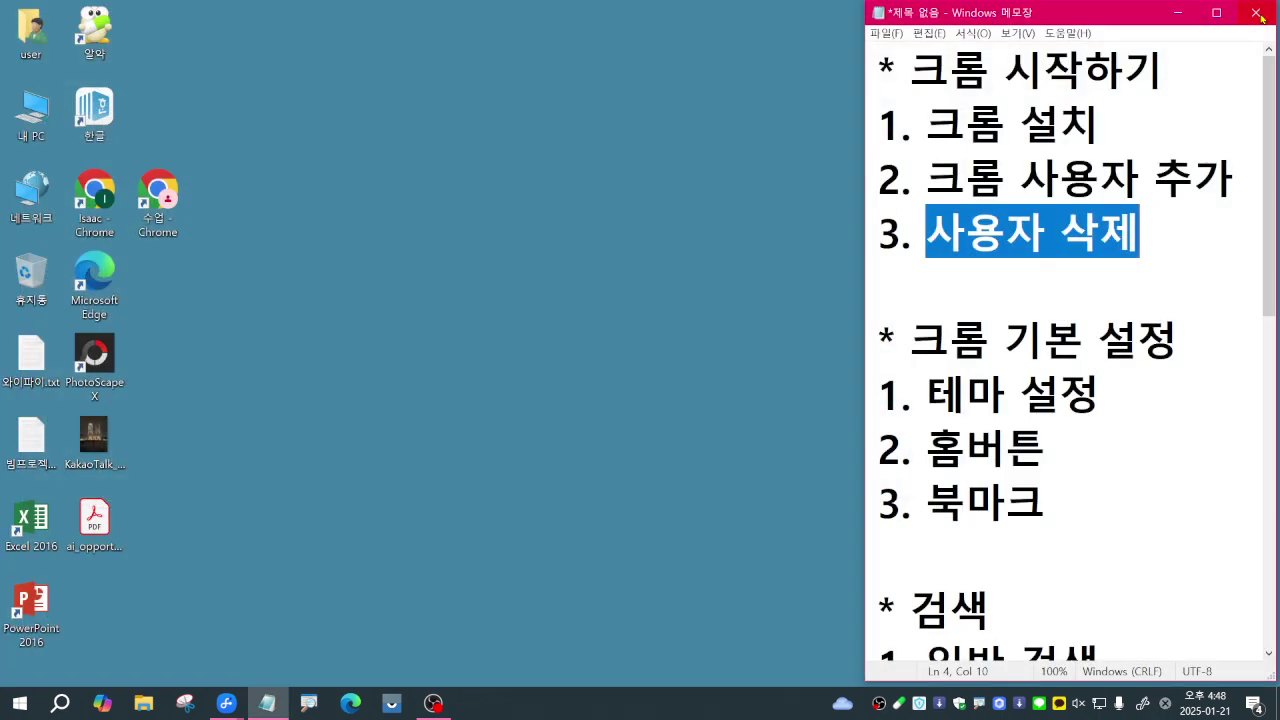
# Relaunch the 수업 profile, show its 수정 and 삭제 options in Chrome 프로필 관리, and close both Chrome windows
pyautogui.doubleClick(157, 197)
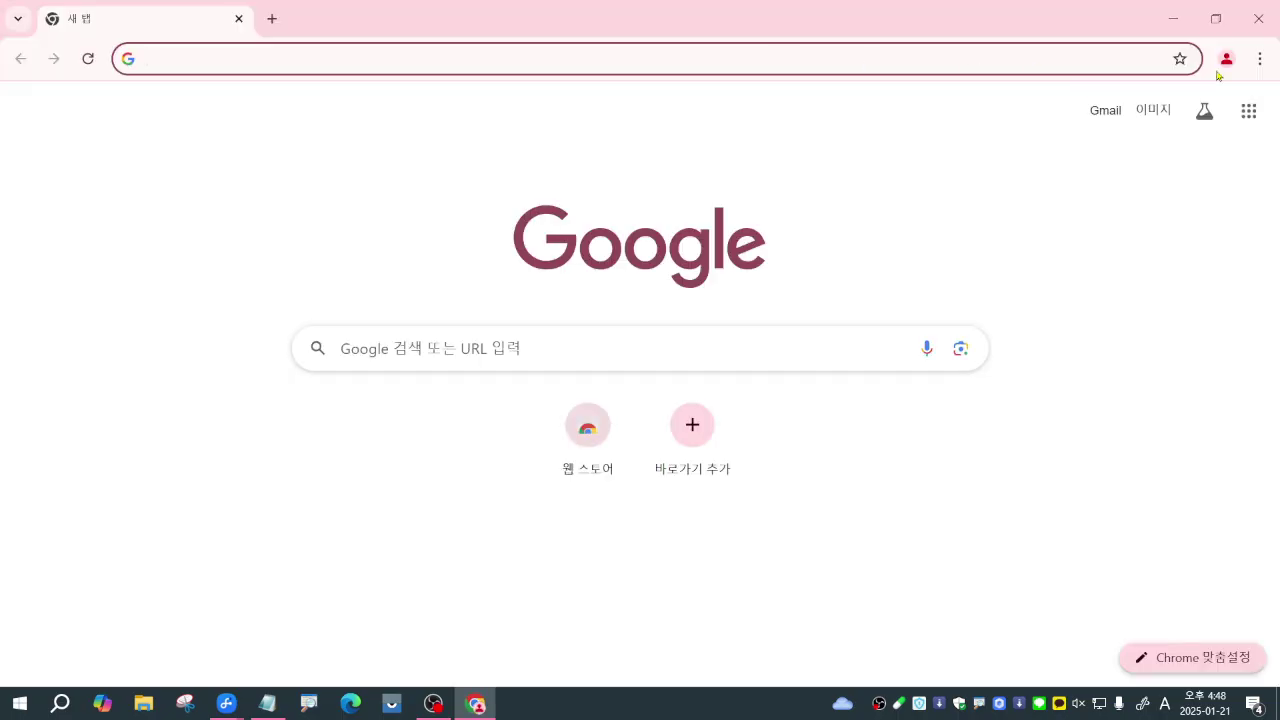
pyautogui.click(1226, 58)
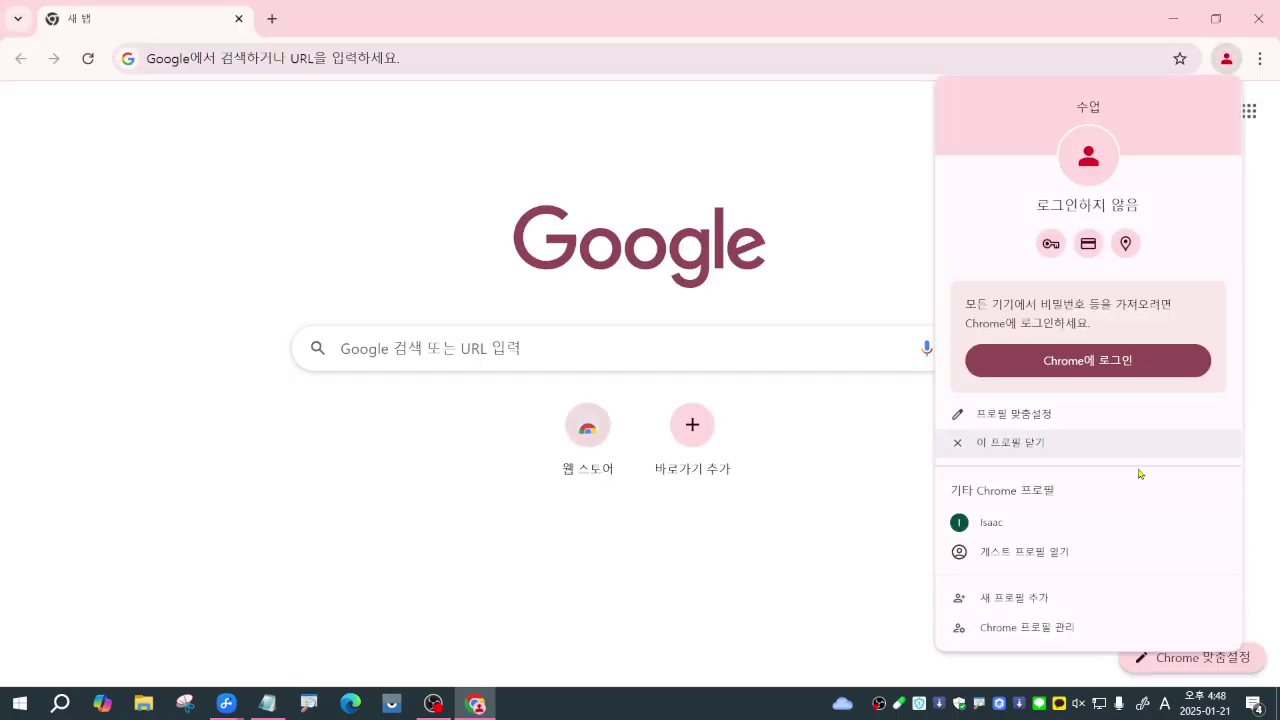
pyautogui.click(1057, 637)
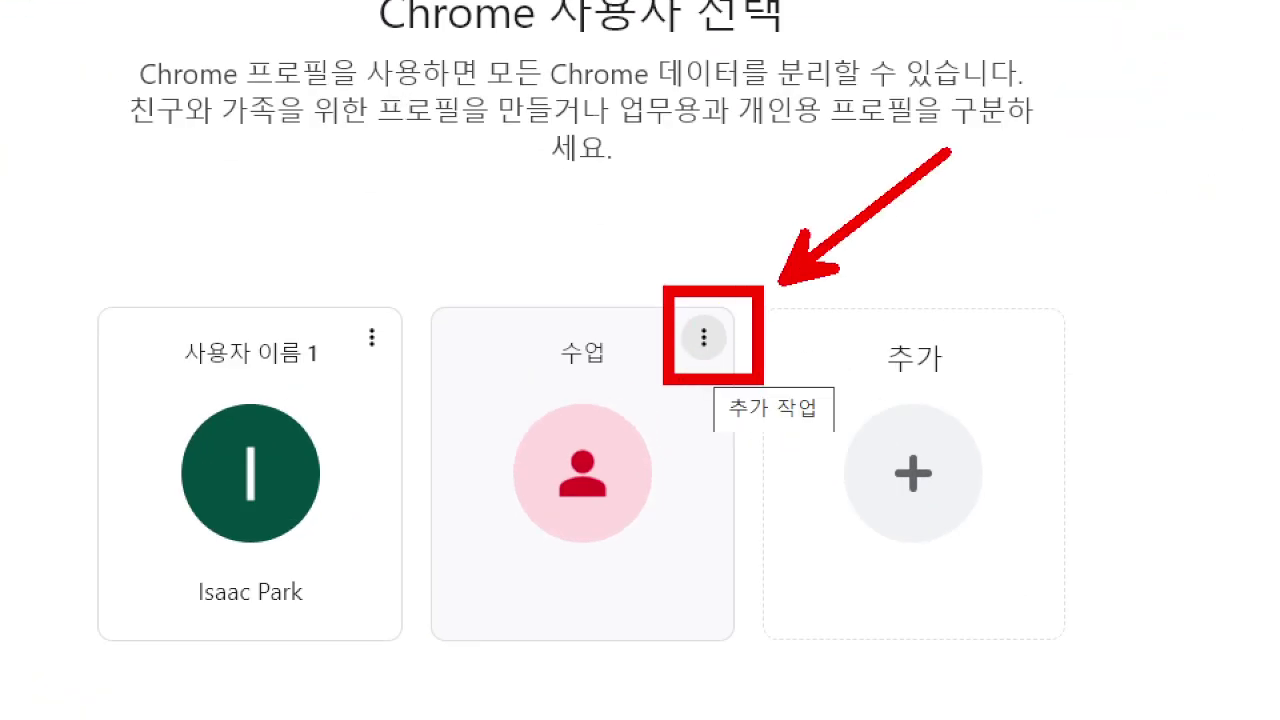
pyautogui.click(704, 337)
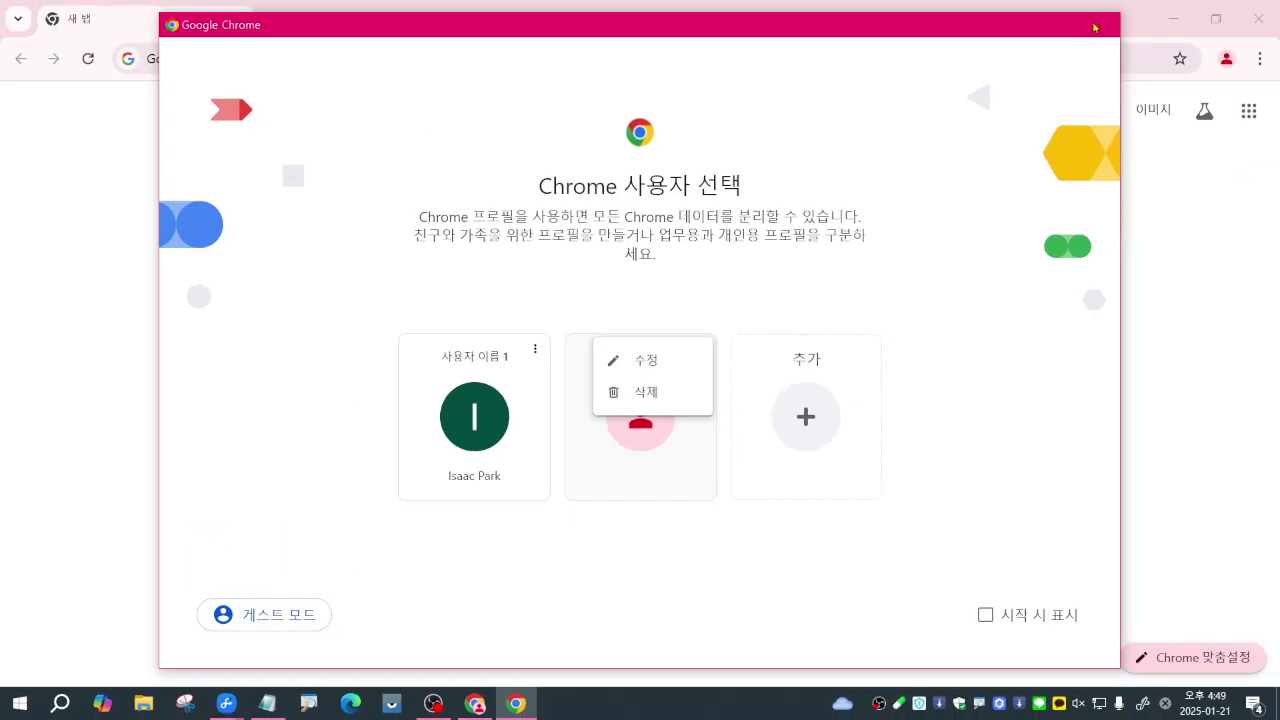
pyautogui.click(1099, 24)
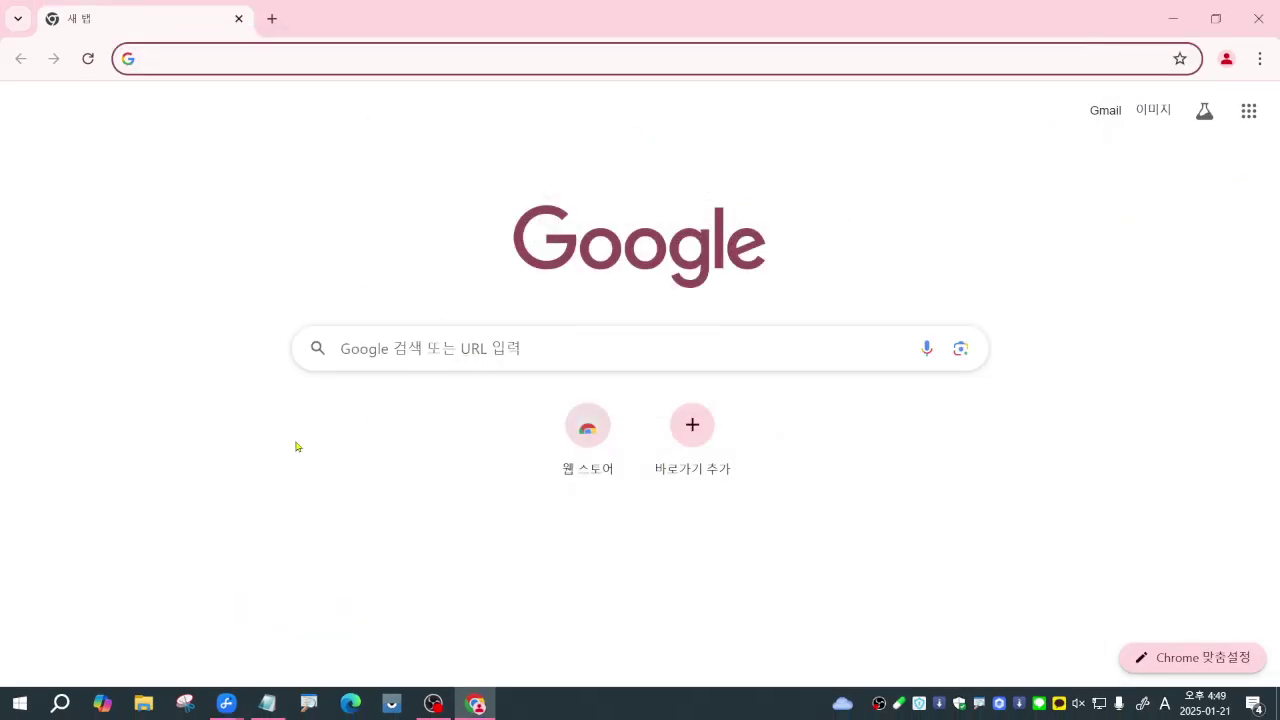
pyautogui.click(1258, 18)
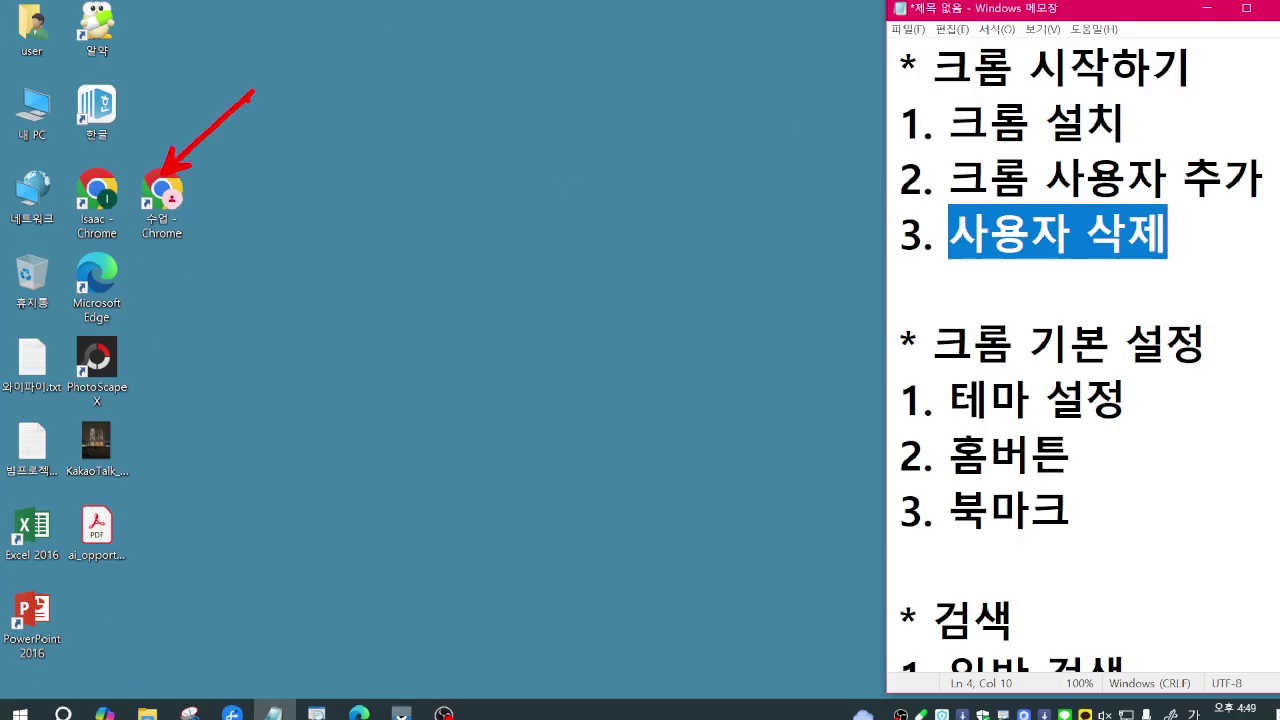
# Reopen Chrome with the 수업 profile and highlight "크롬 기본 설정" and "테마 설정" in the Notepad outline before returning to Chrome
pyautogui.click(310, 224)
pyautogui.doubleClick(155, 203)
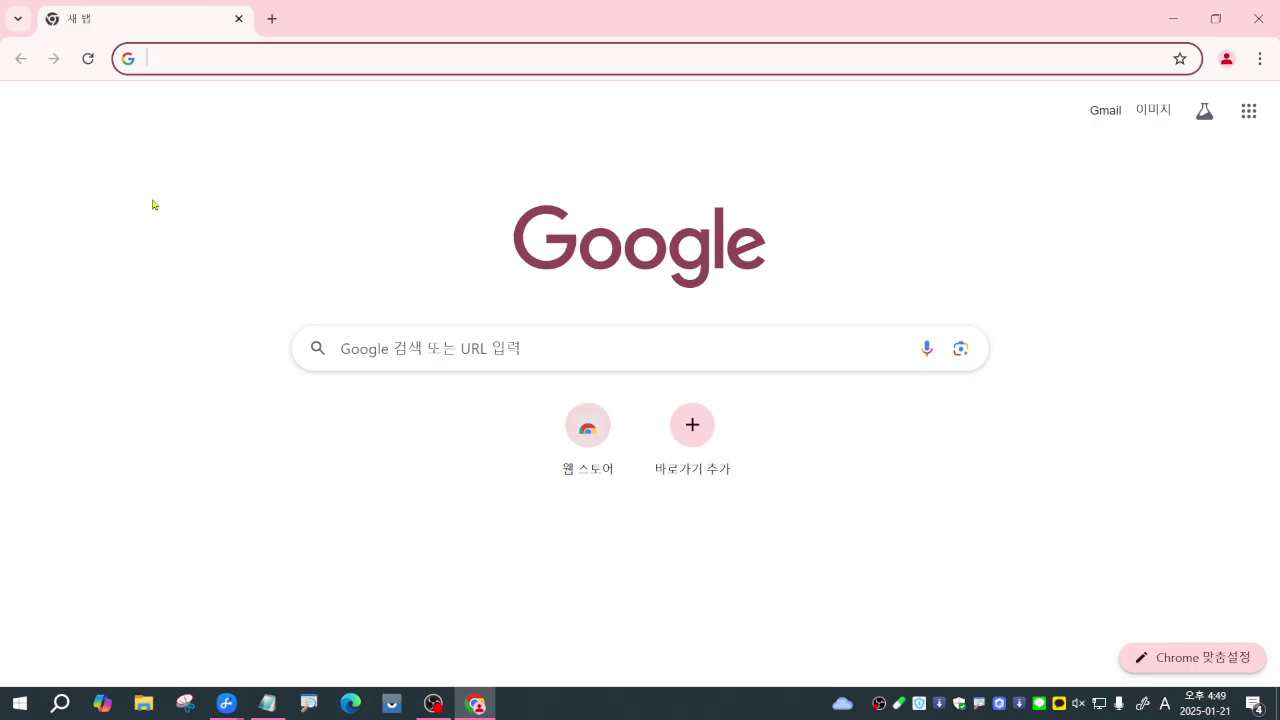
pyautogui.click(267, 704)
pyautogui.moveTo(920, 342); pyautogui.dragTo(1242, 341)
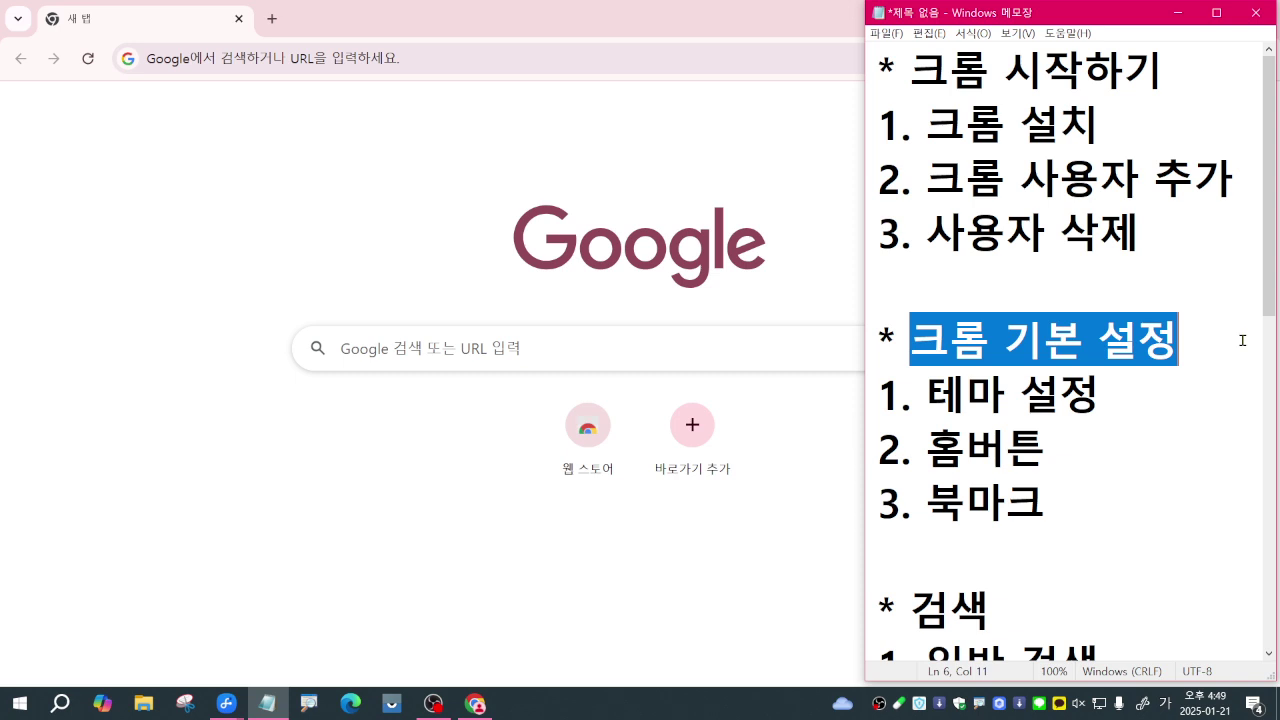
pyautogui.moveTo(932, 392); pyautogui.dragTo(1116, 401)
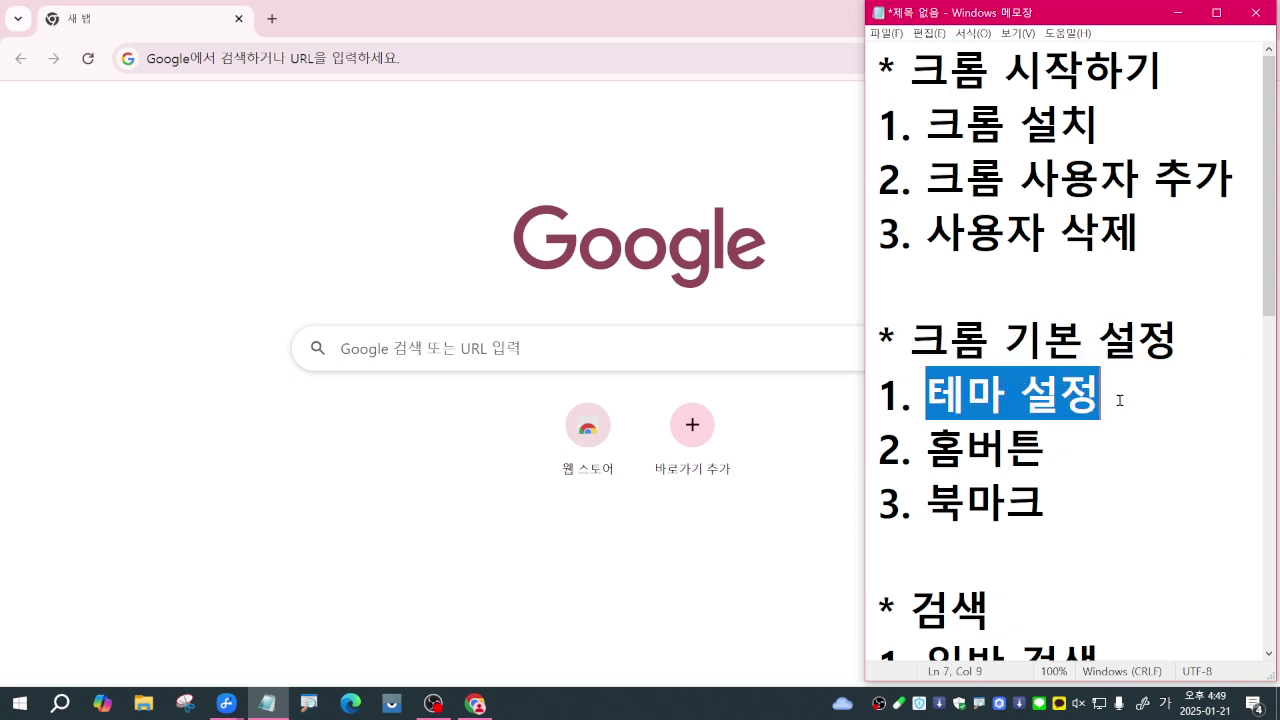
pyautogui.click(820, 272)
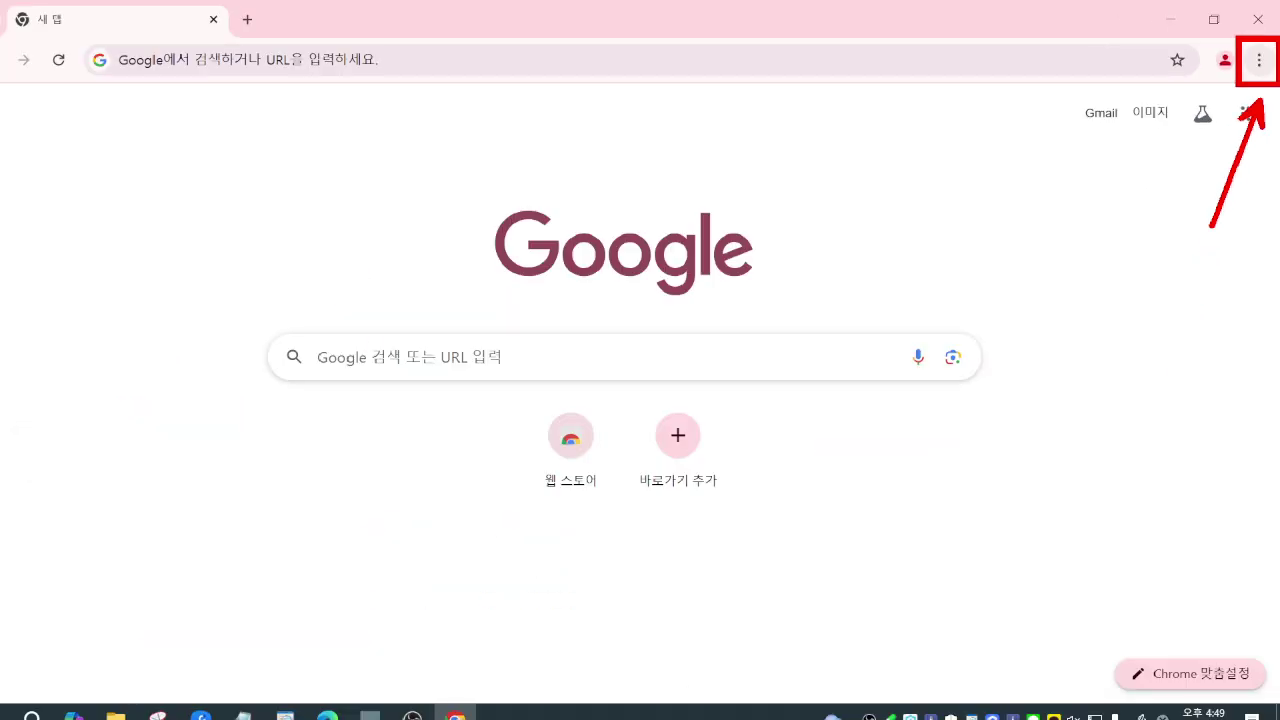
# Open Chrome's settings and go to the 모양 section
pyautogui.click(1259, 60)
pyautogui.scroll(-2, 1096, 500)
pyautogui.moveTo(1096, 618)
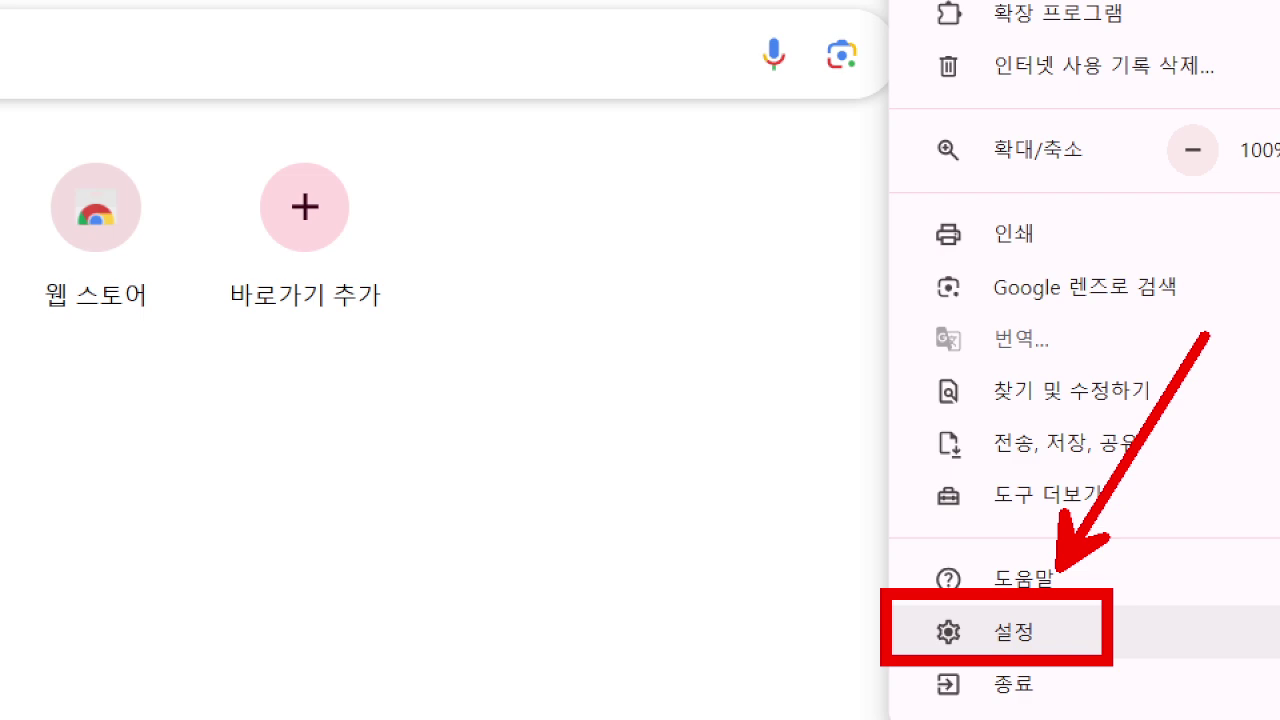
pyautogui.click(1259, 60)
pyautogui.click(1259, 60)
pyautogui.scroll(-1, 1157, 570)
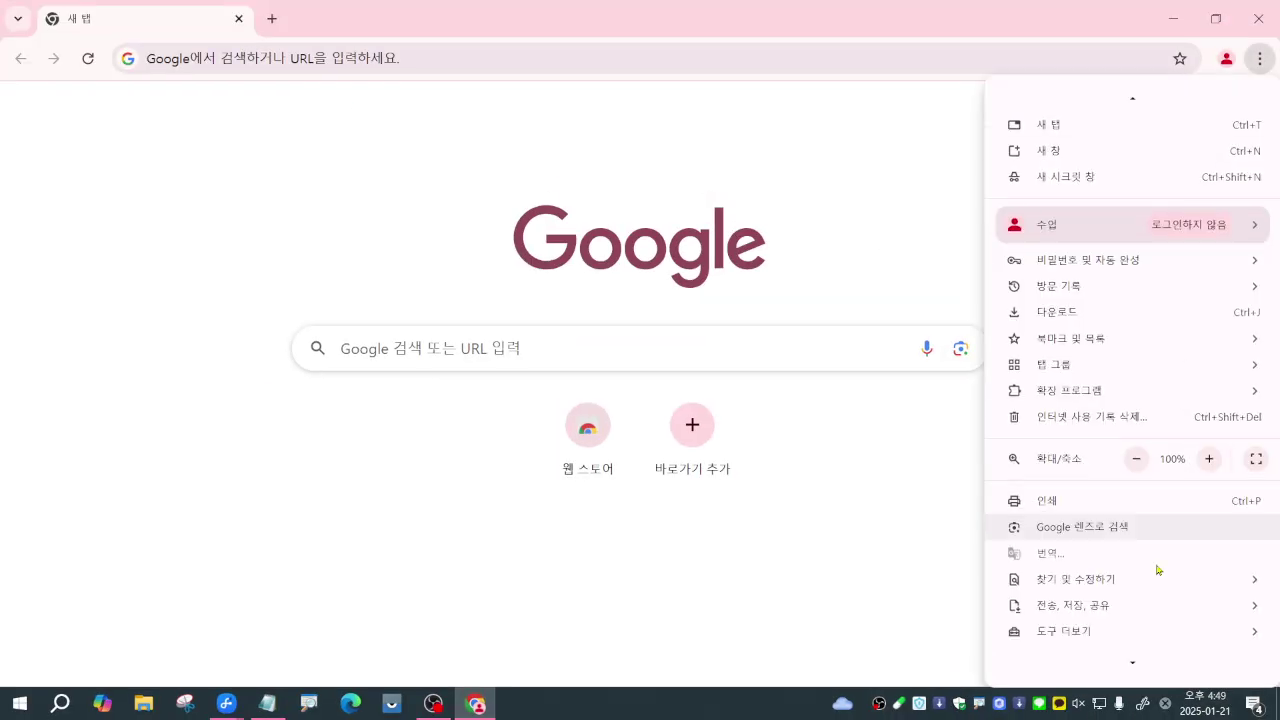
pyautogui.scroll(-2, 1157, 570)
pyautogui.click(1066, 645)
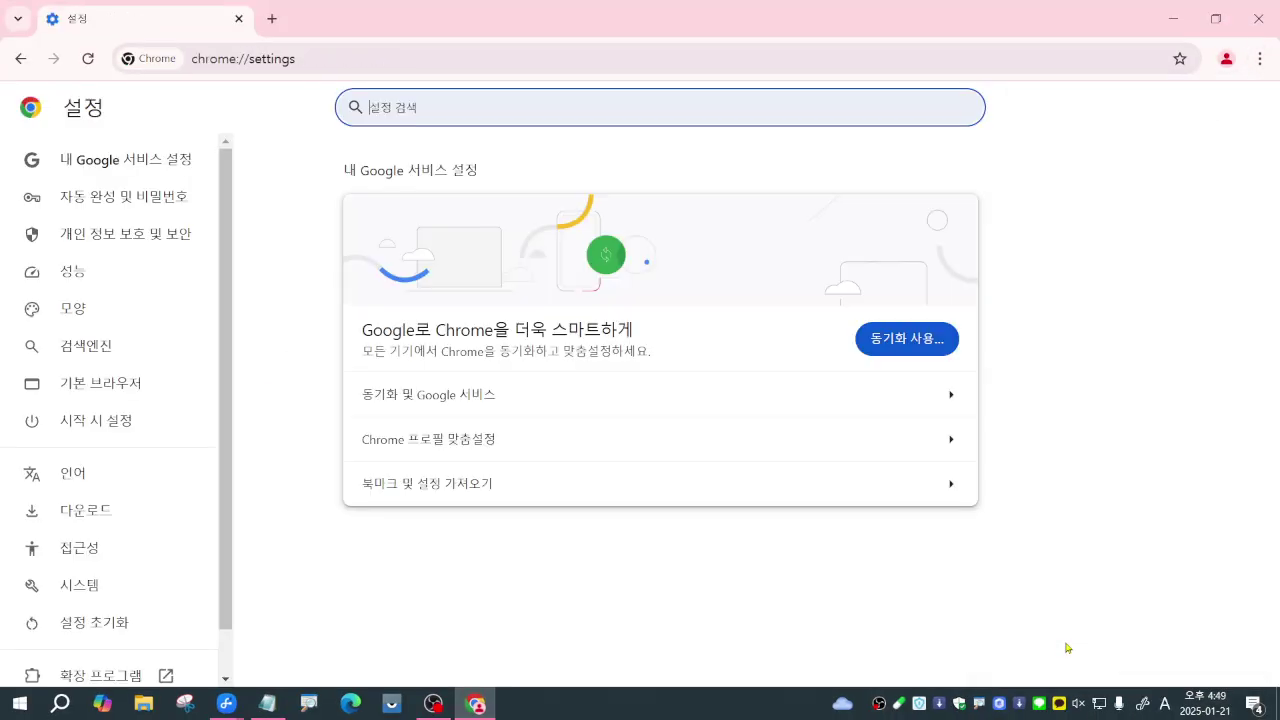
pyautogui.click(89, 316)
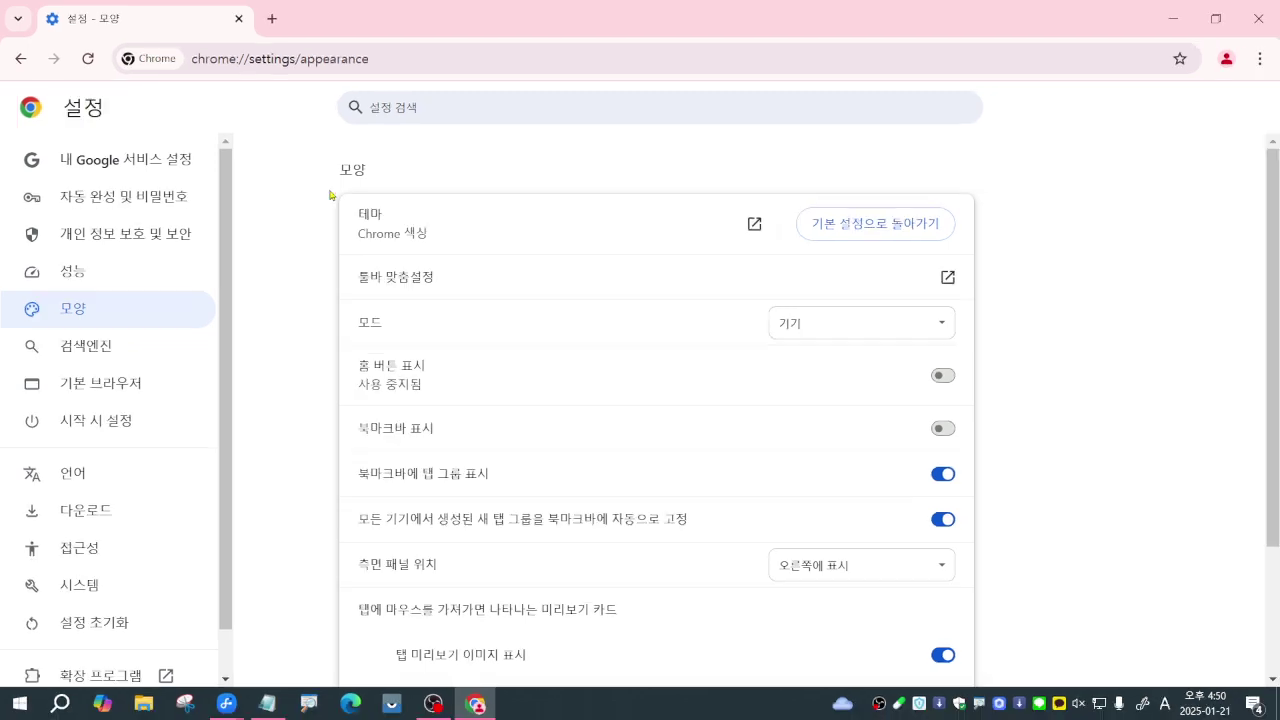
# Reset the 수업 profile's theme to the default in the 모양 settings
pyautogui.click(364, 164)
pyautogui.click(398, 224)
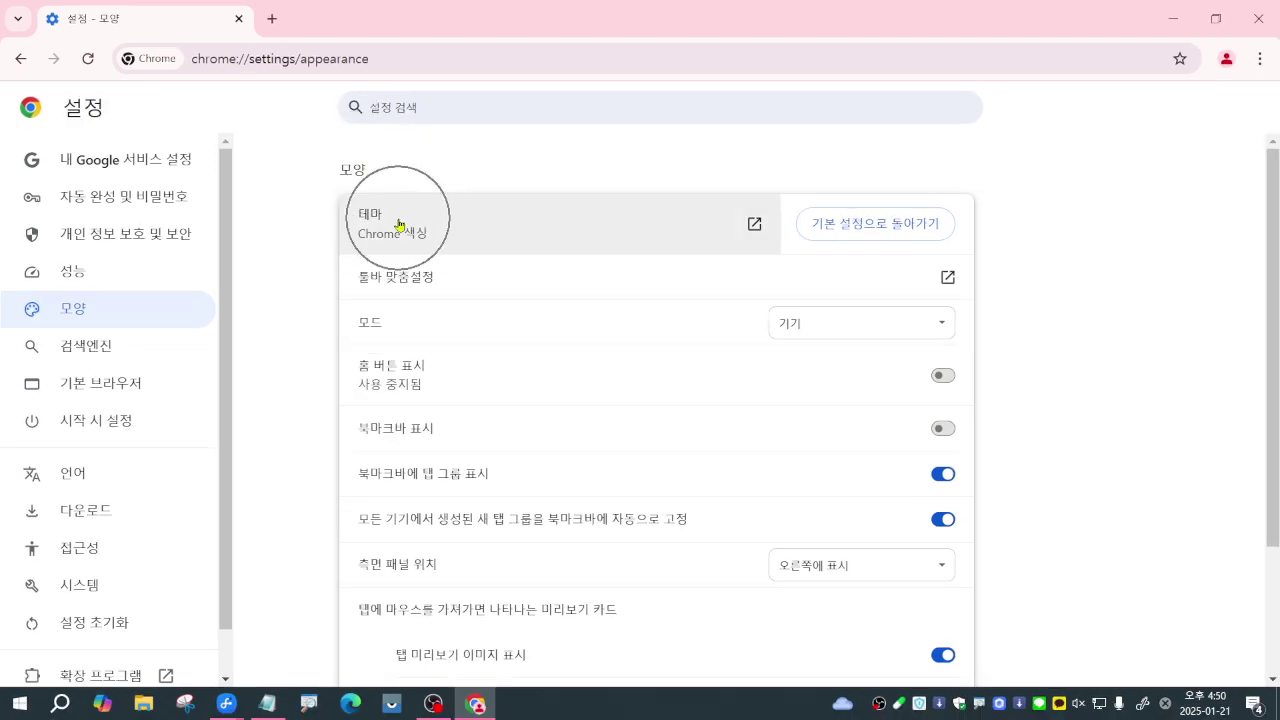
pyautogui.click(398, 224)
pyautogui.click(839, 225)
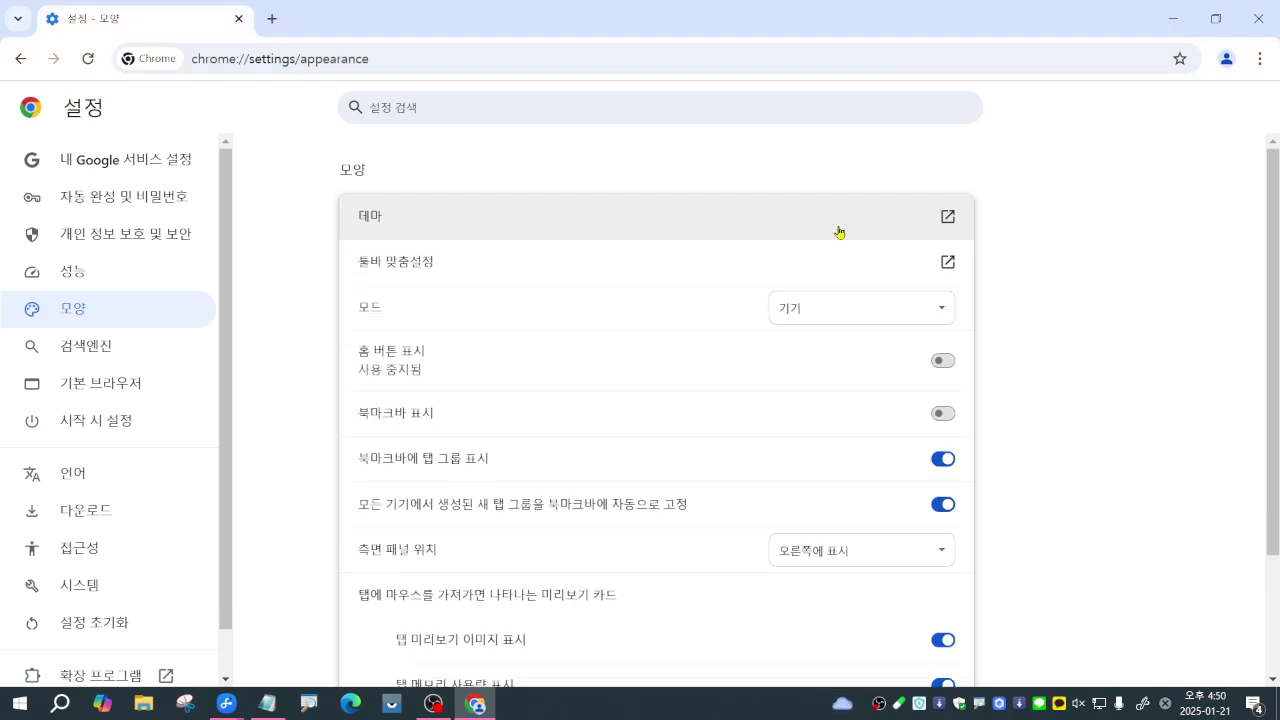
pyautogui.click(670, 20)
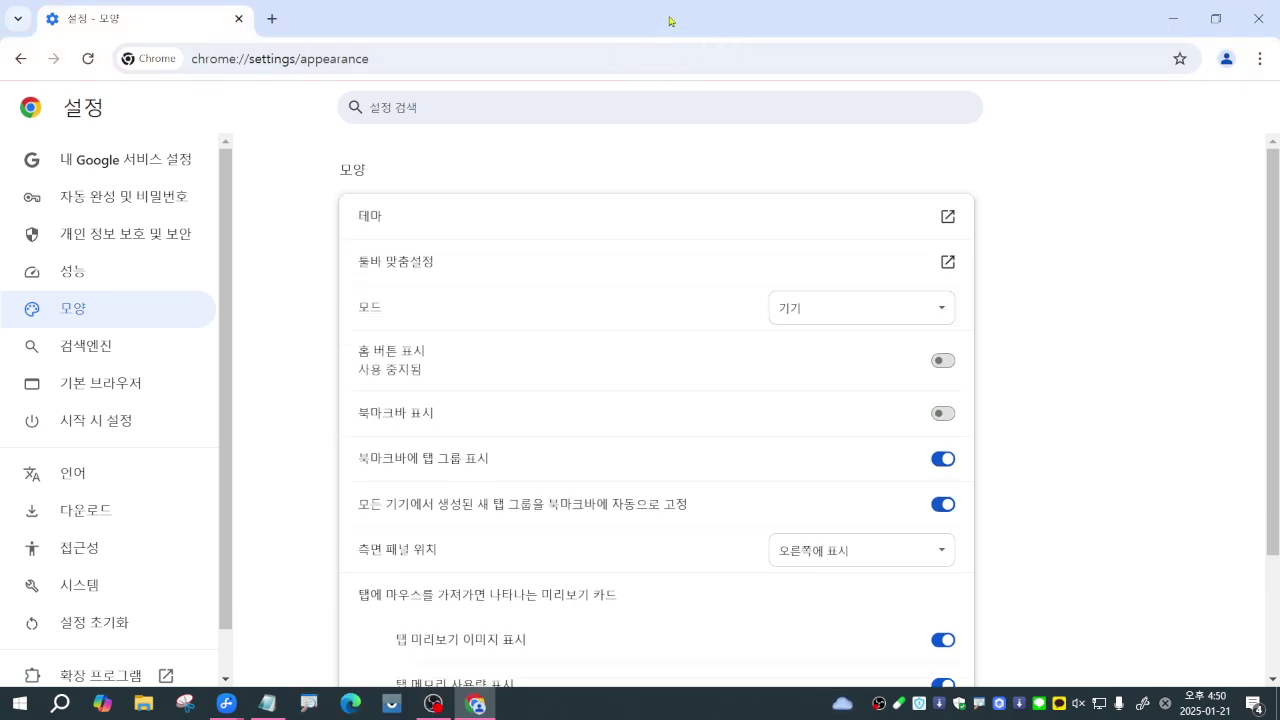
pyautogui.click(670, 20)
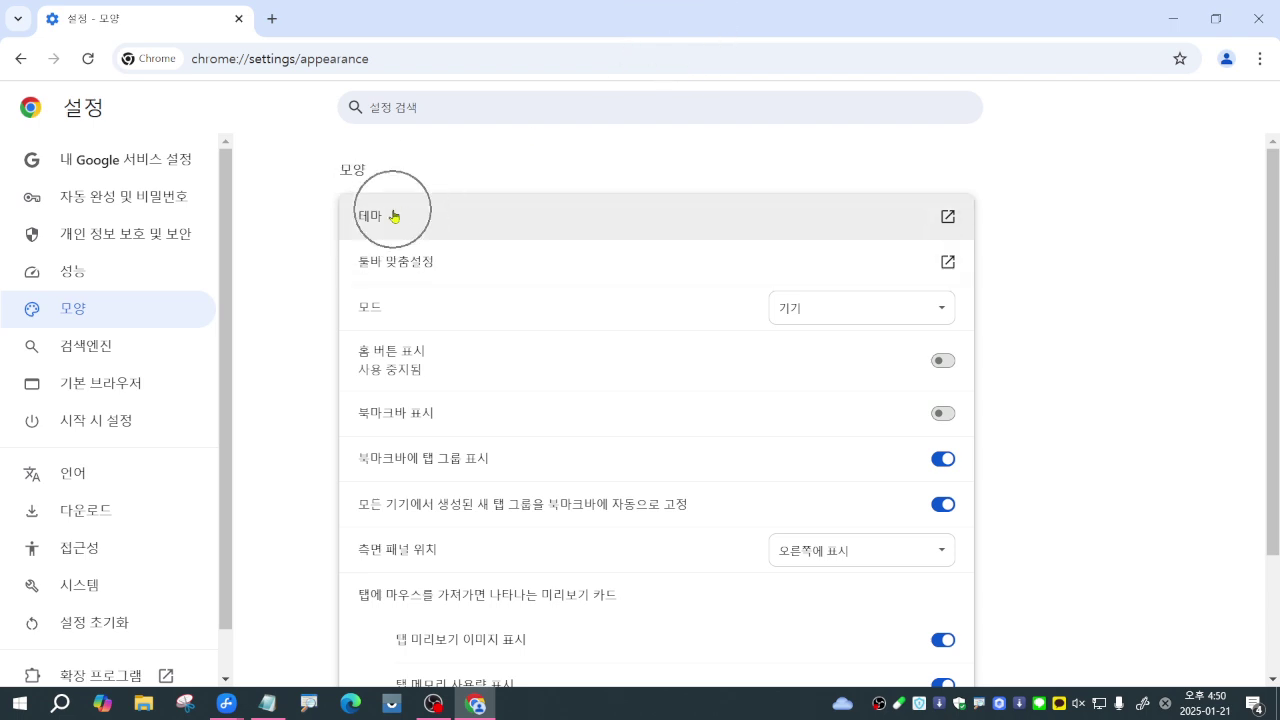
# Apply the pink colour theme in Chrome 맞춤설정, close the customization view, and check the theme on a temporary new tab
pyautogui.click(947, 218)
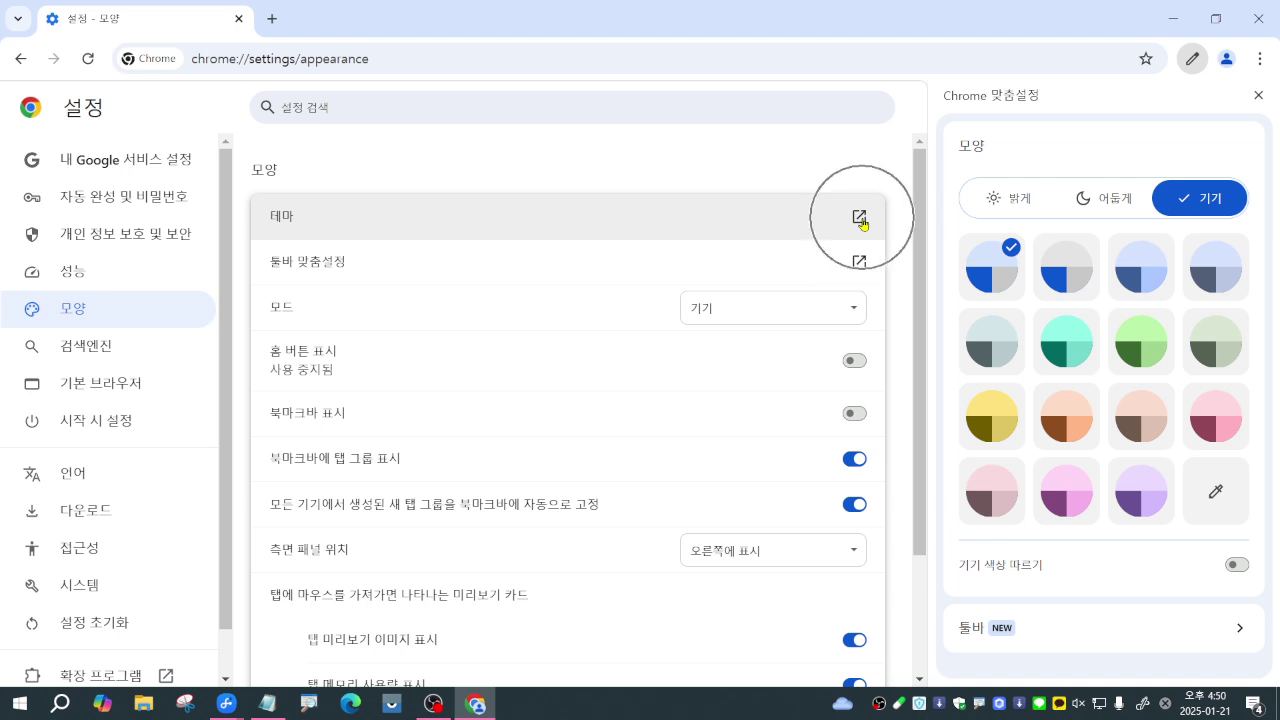
pyautogui.click(1217, 417)
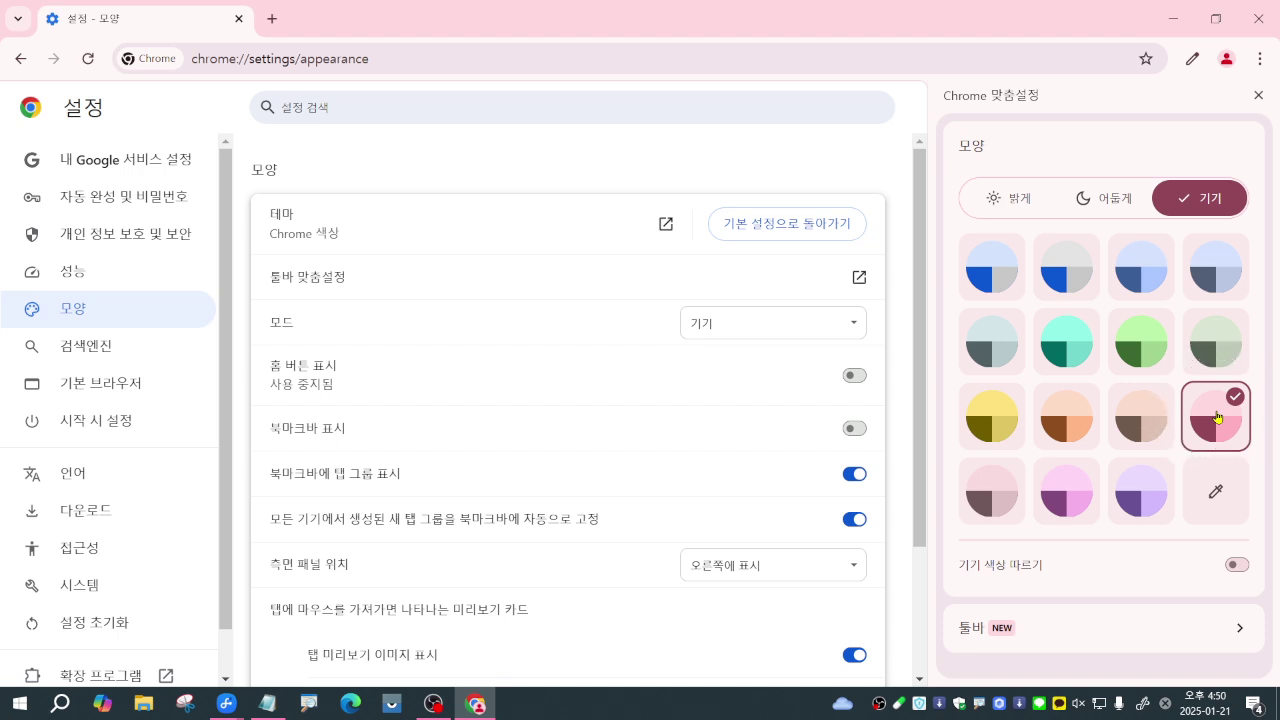
pyautogui.click(1258, 96)
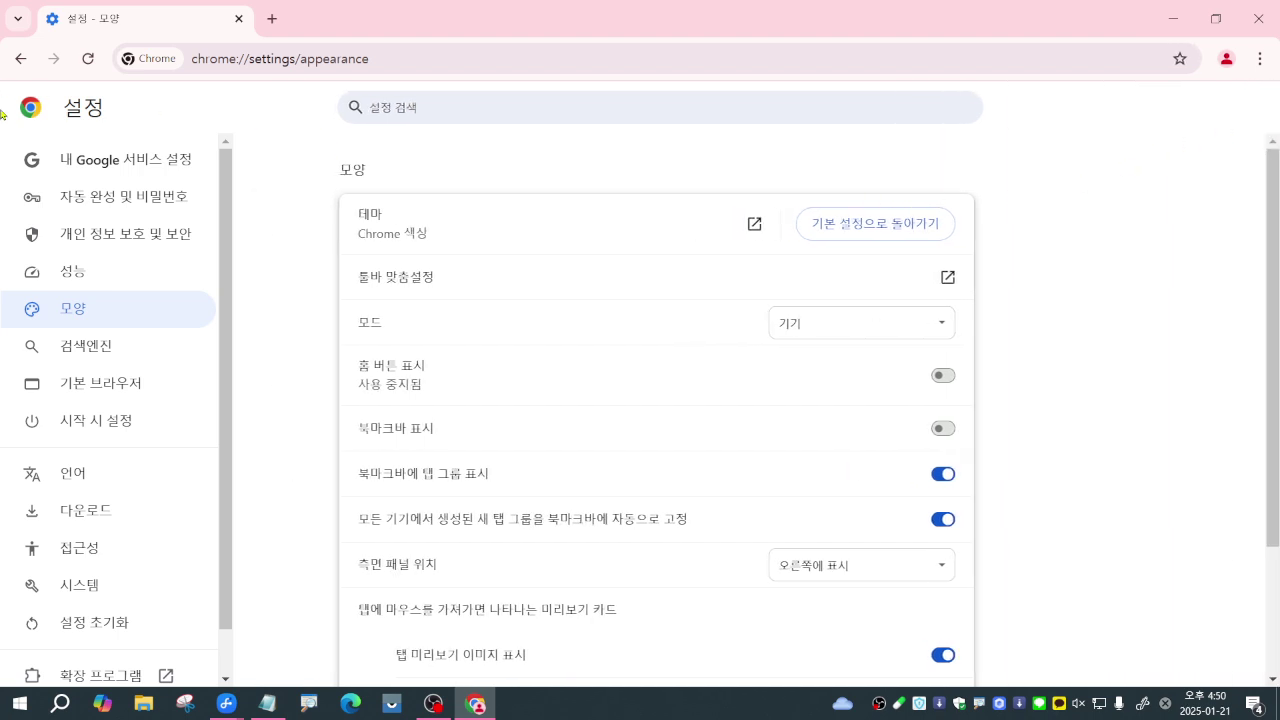
pyautogui.click(271, 18)
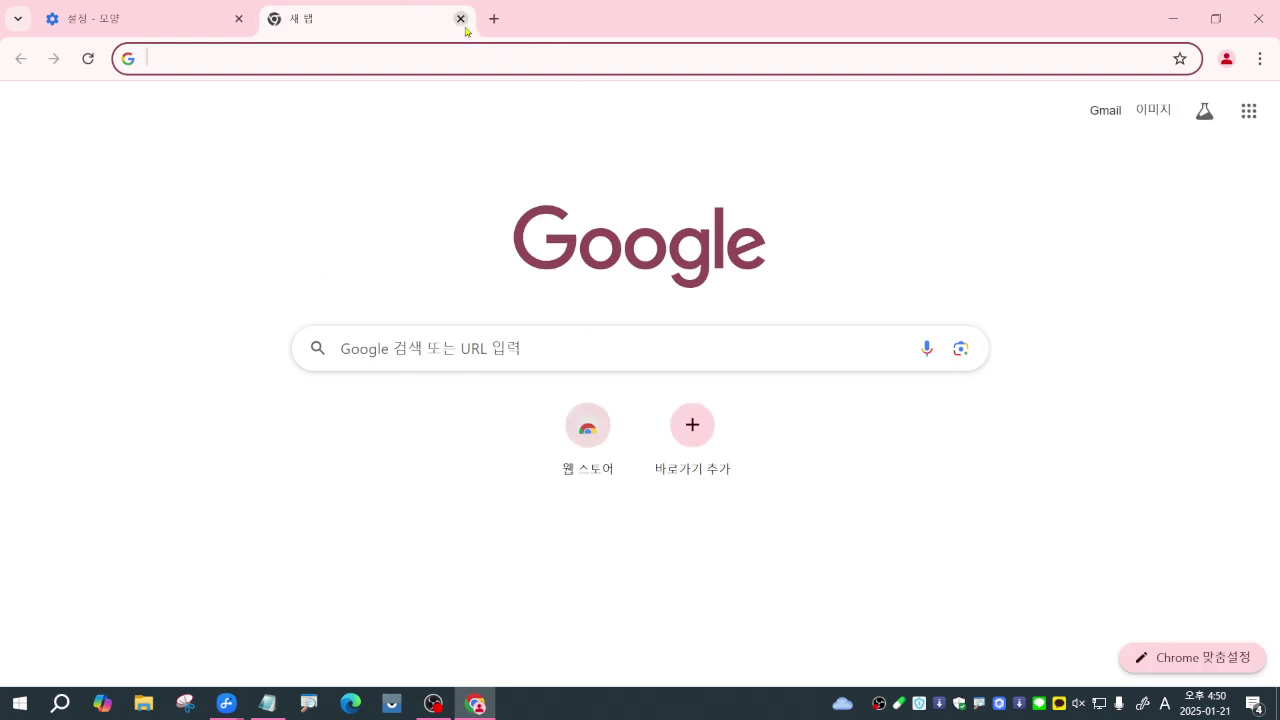
pyautogui.click(461, 19)
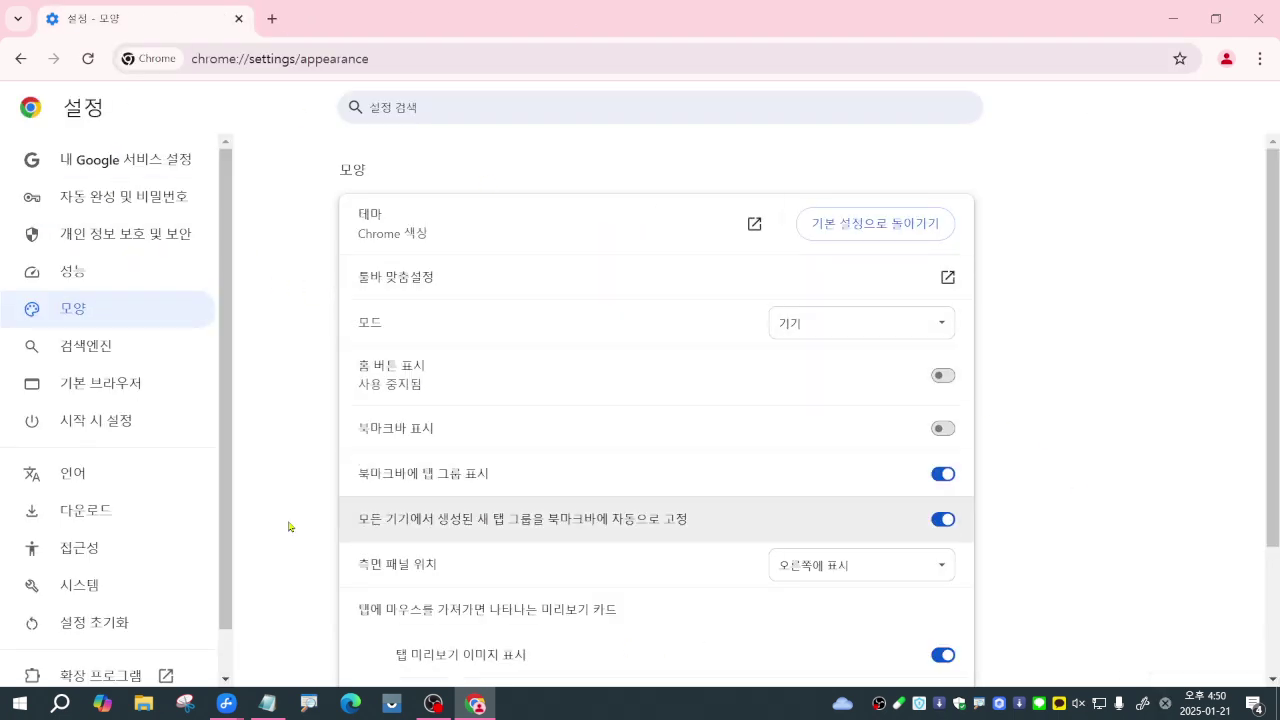
# Open the 확장 프로그램 page from Chrome's settings
pyautogui.scroll(-1, 100, 590)
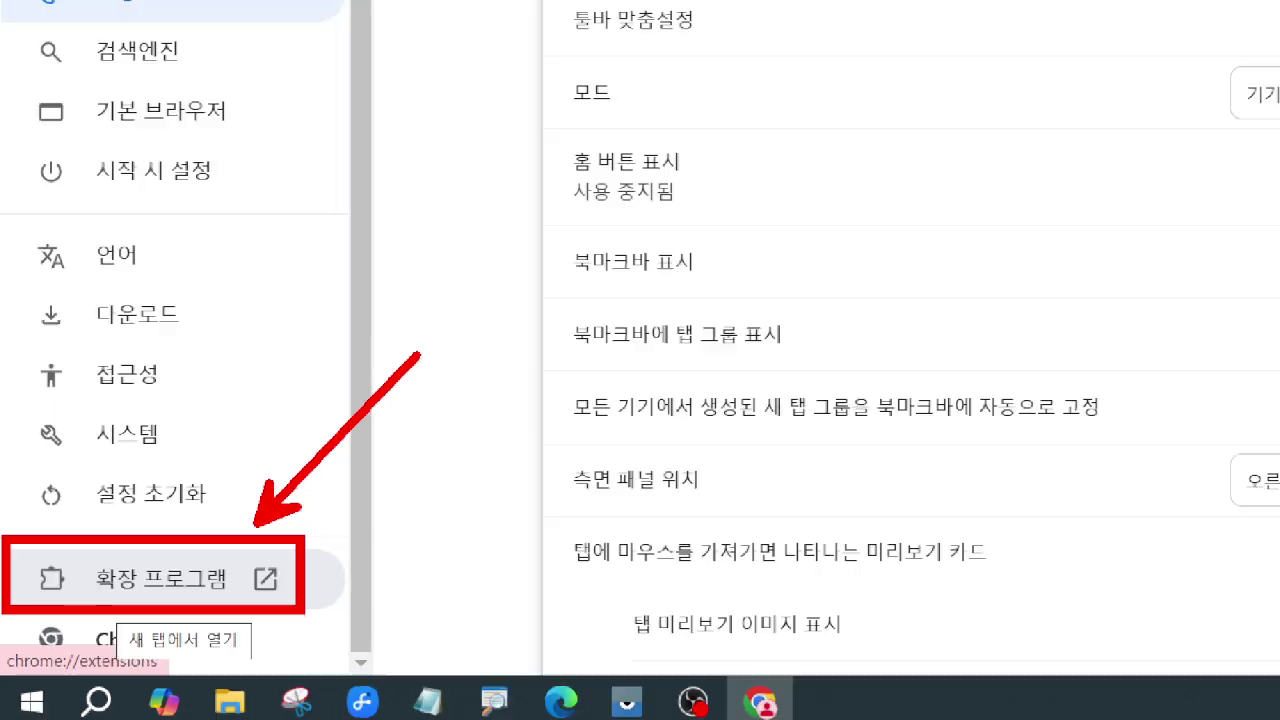
pyautogui.click(234, 584)
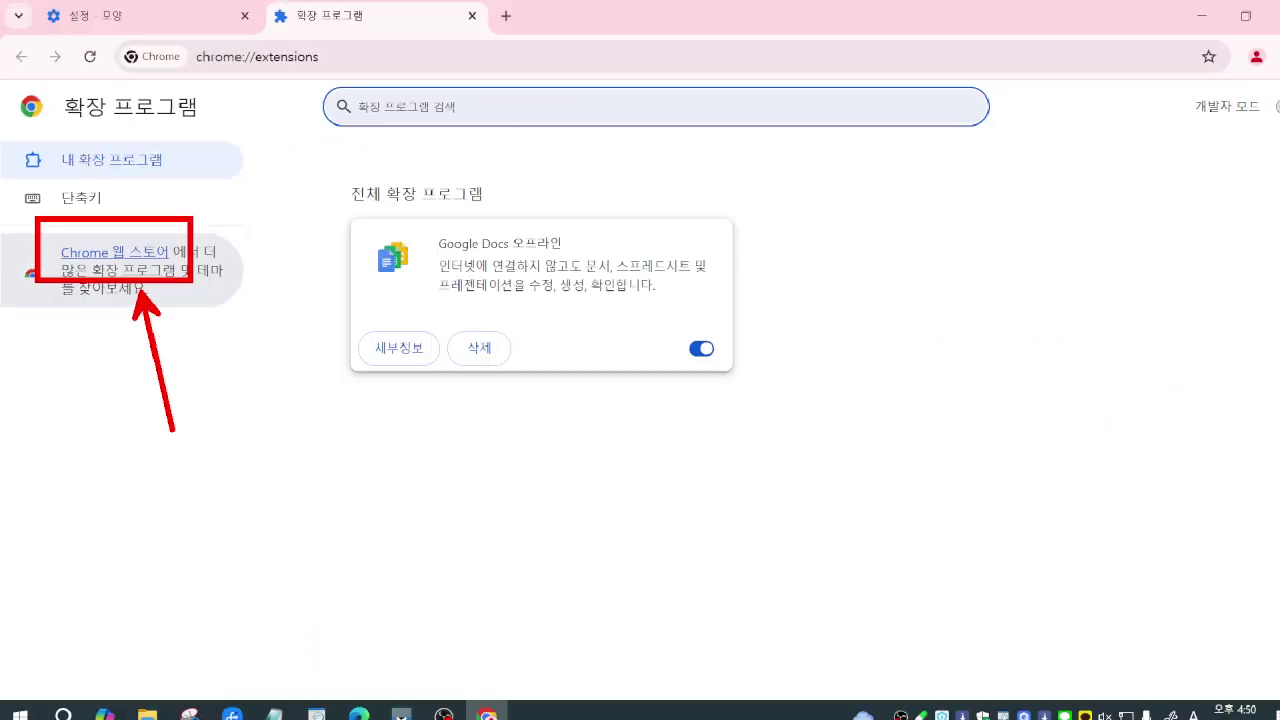
# Open the Chrome 웹 스토어 from the extensions page and go to its 테마 category
pyautogui.click(245, 376)
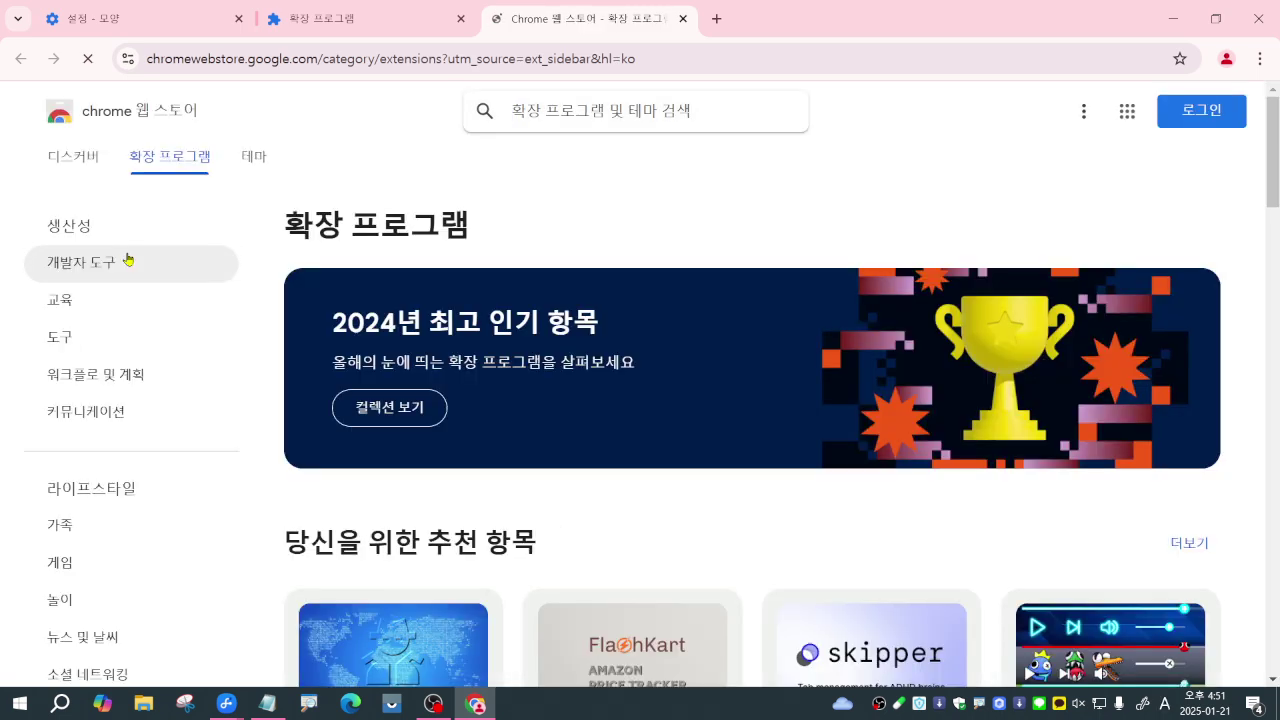
pyautogui.click(254, 157)
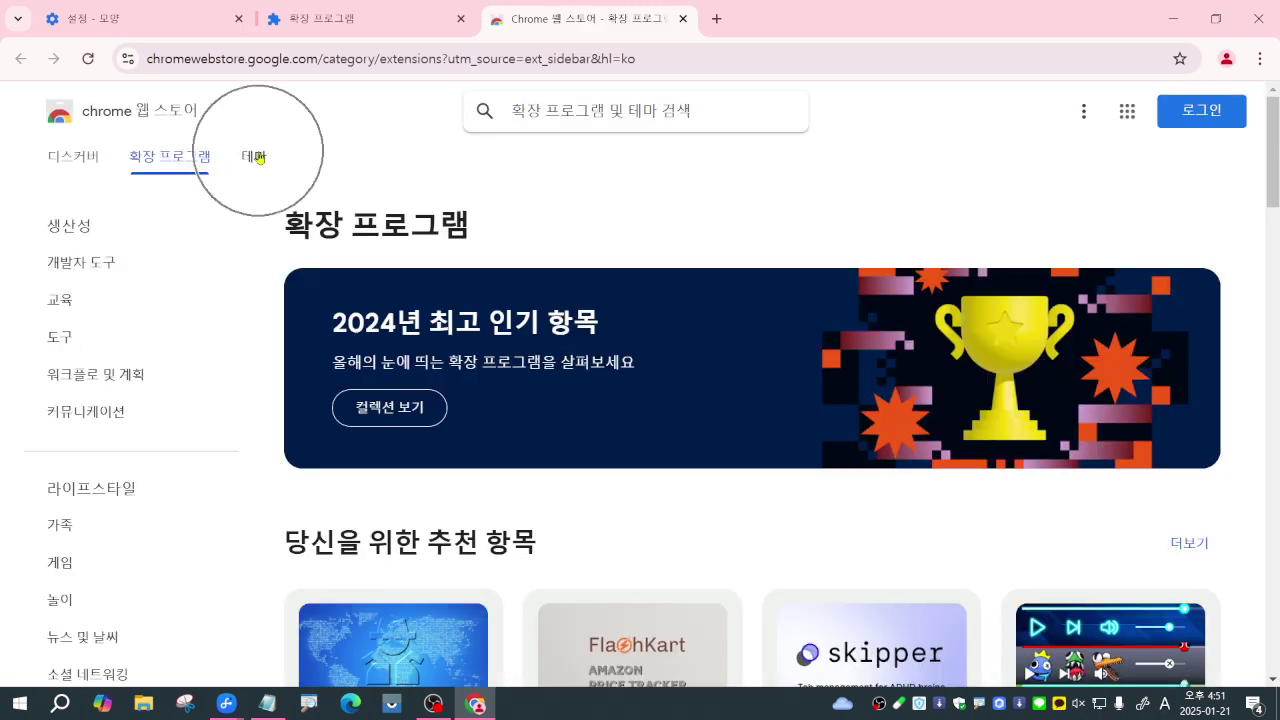
pyautogui.click(173, 113)
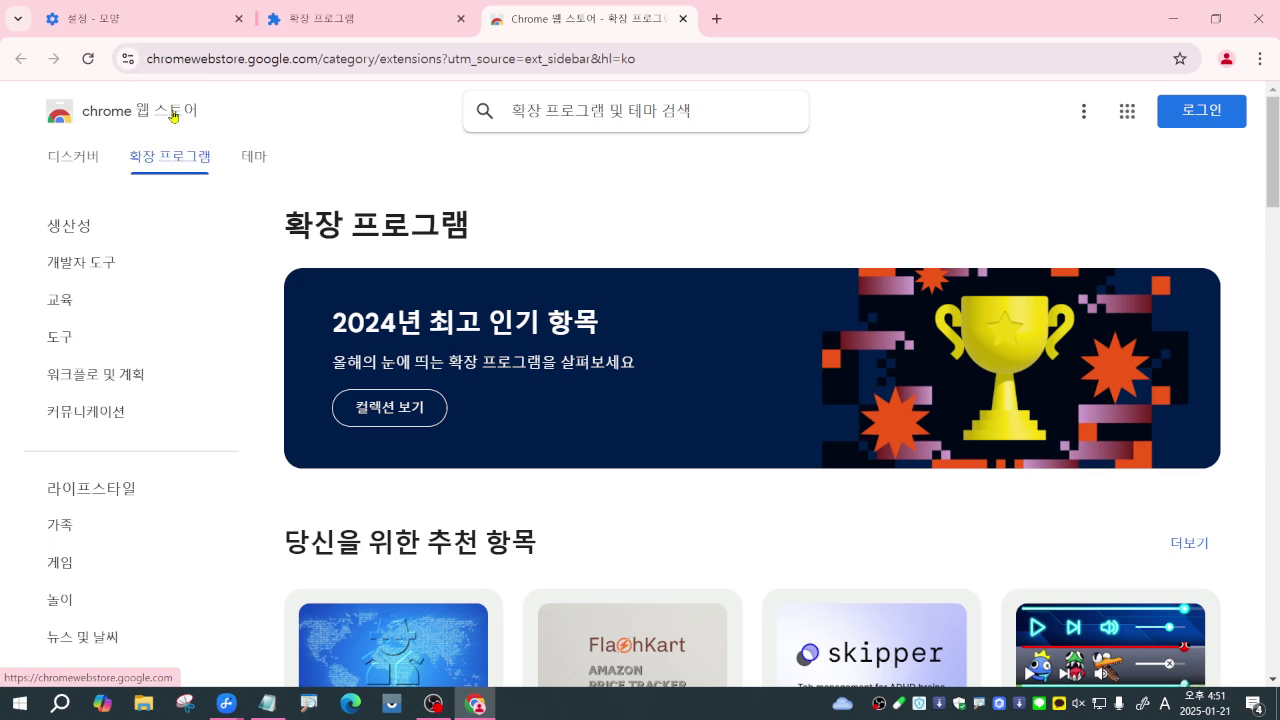
pyautogui.click(173, 113)
pyautogui.click(251, 158)
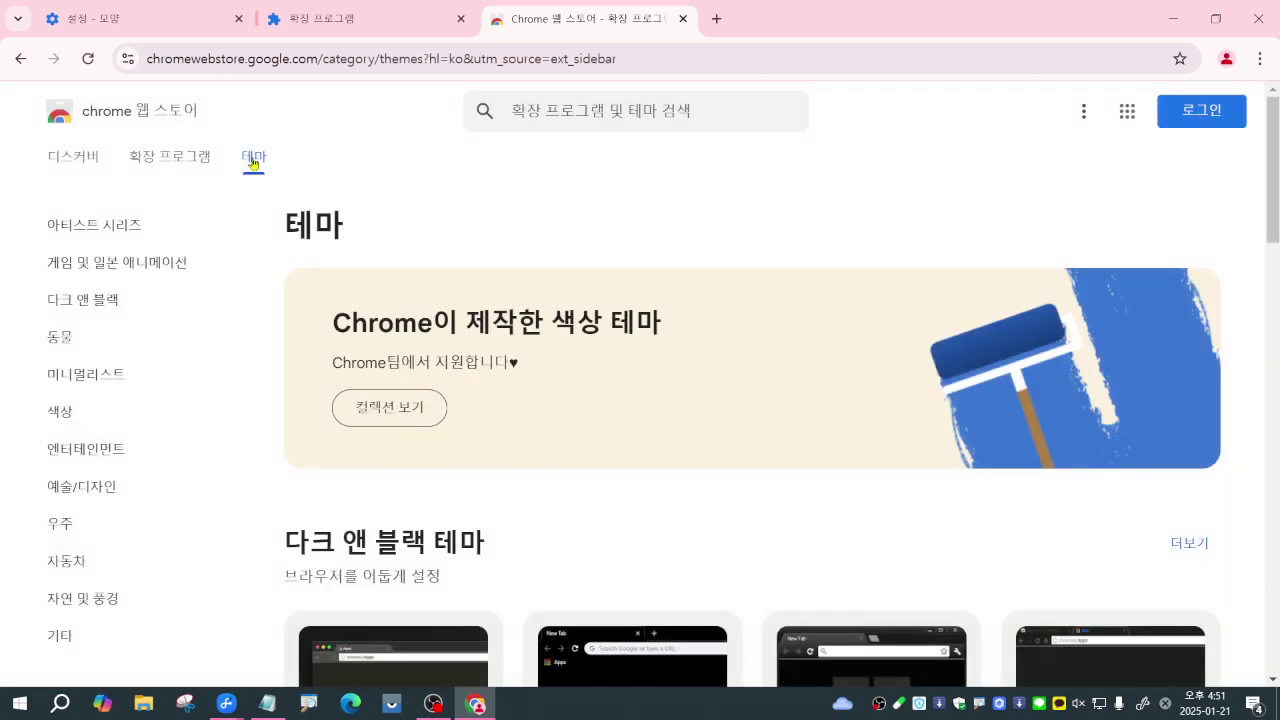
pyautogui.click(253, 162)
pyautogui.press('ctrl')
pyautogui.press('ctrl')
pyautogui.press('ctrl')
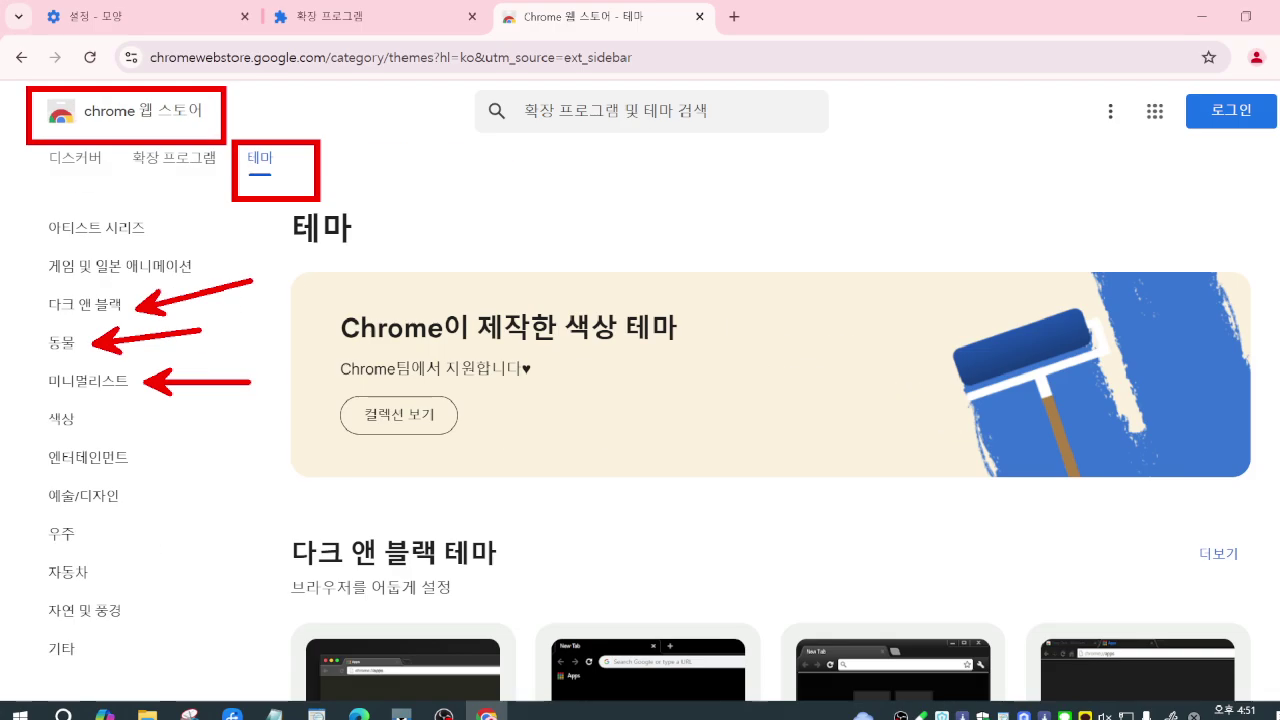
# Find the Lone Space theme in the 우주 category and add it to Chrome
pyautogui.click(99, 500)
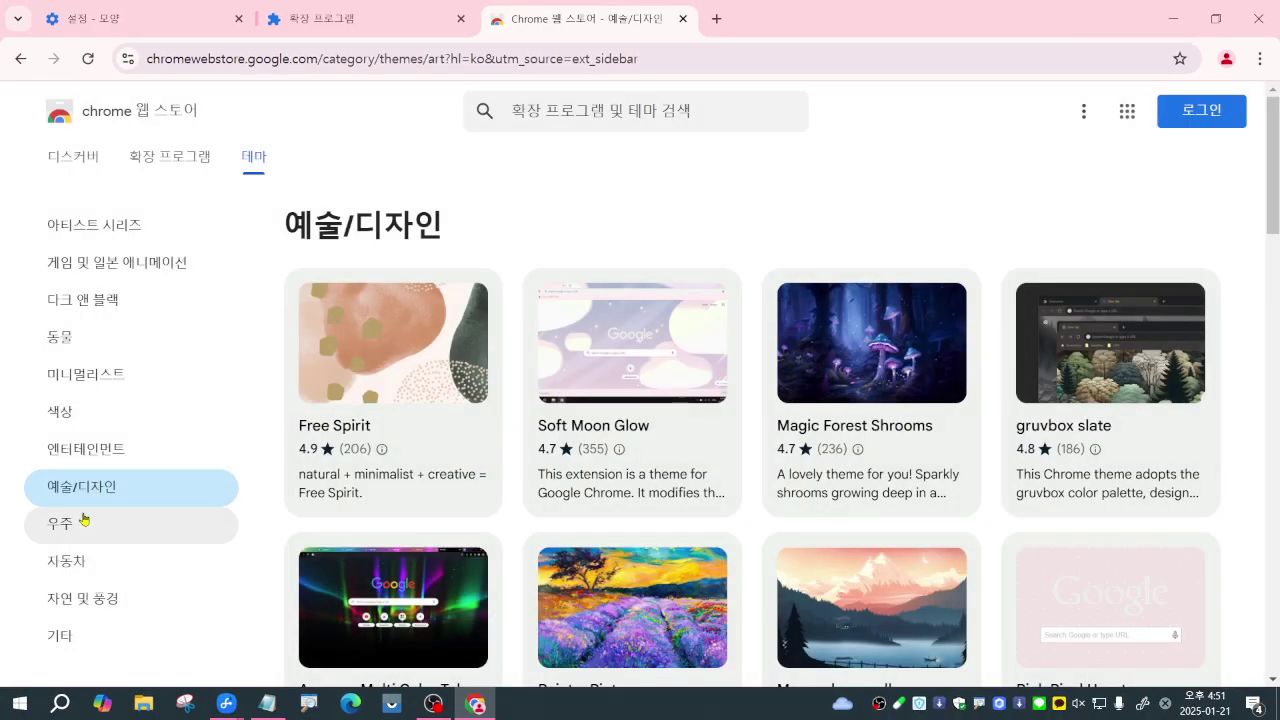
pyautogui.click(81, 521)
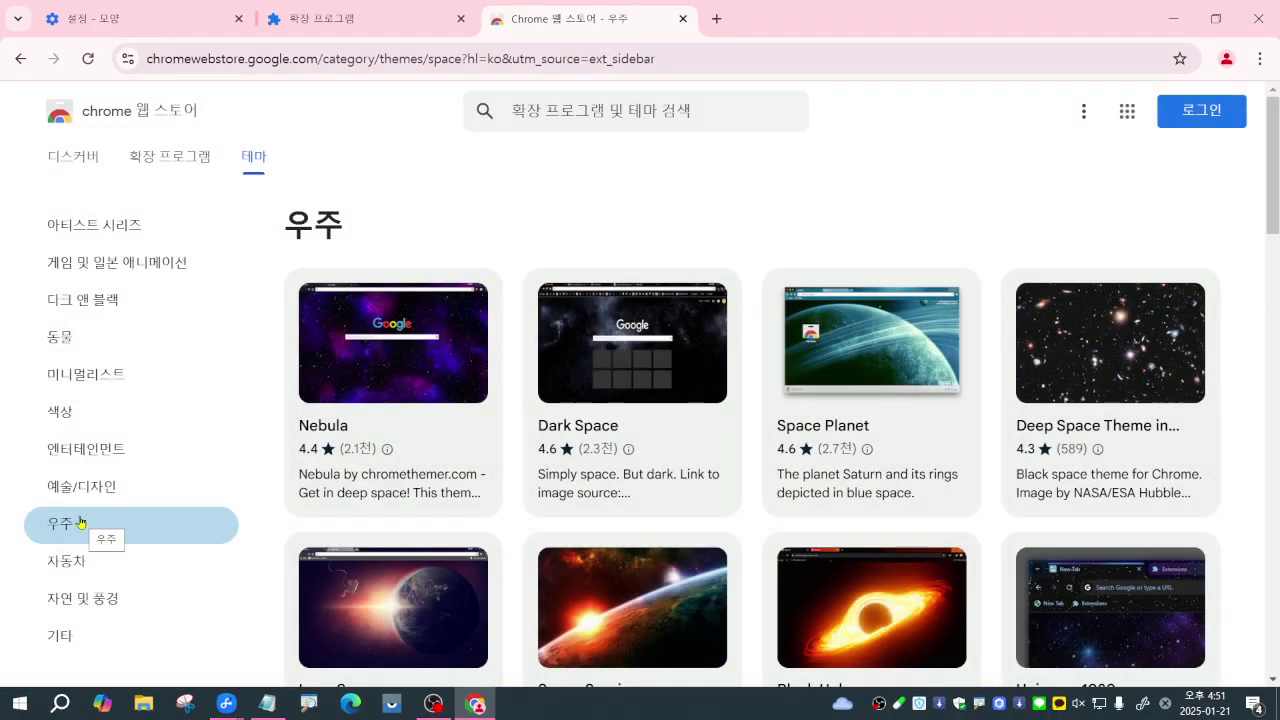
pyautogui.click(382, 621)
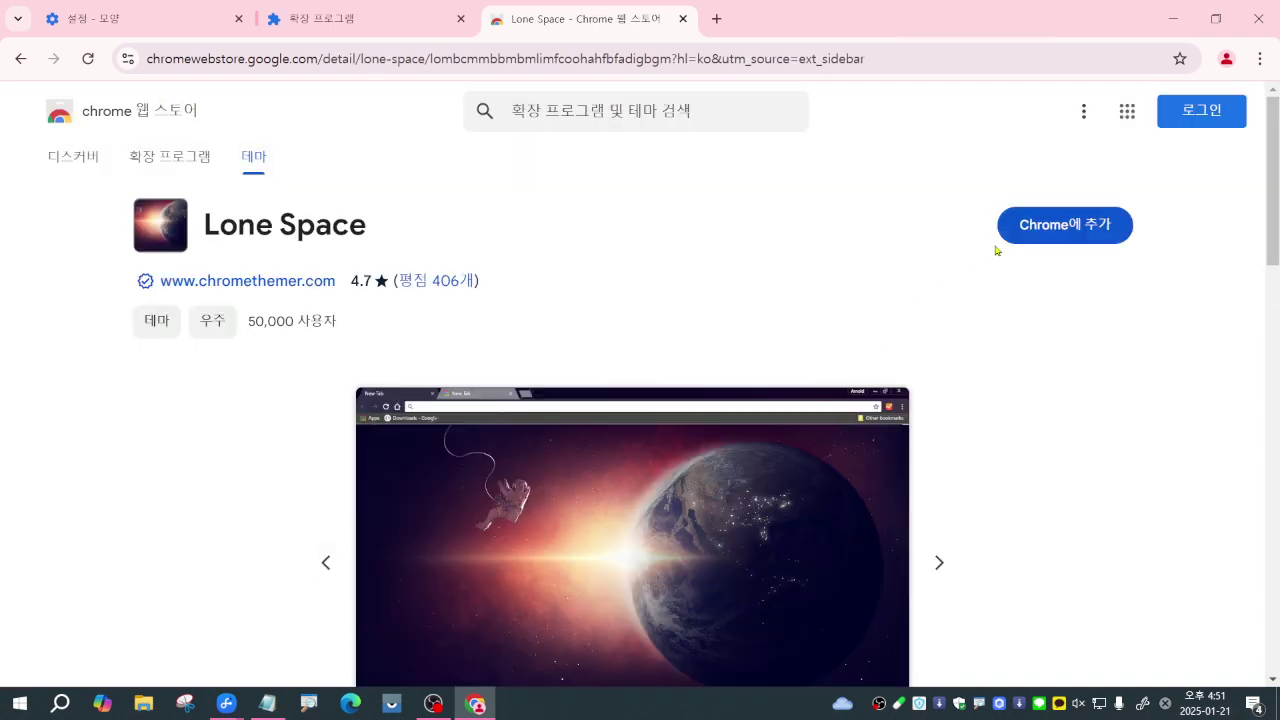
pyautogui.click(1067, 227)
pyautogui.click(1067, 227)
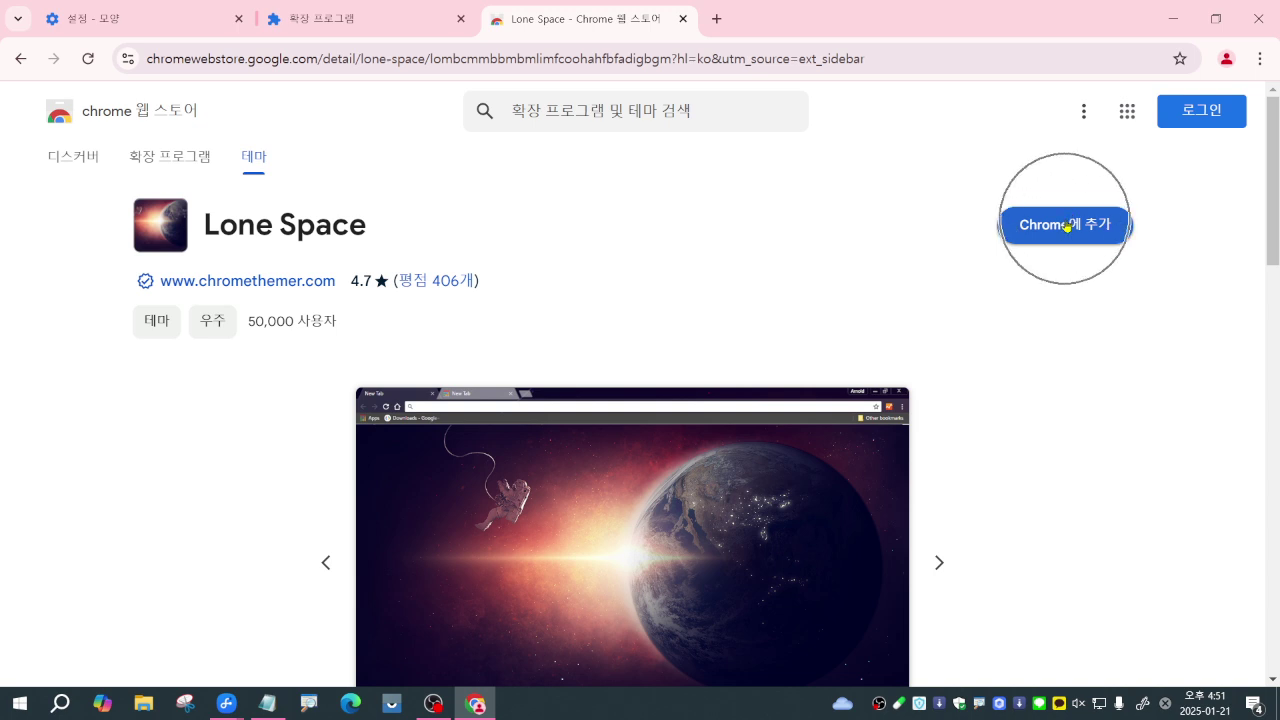
pyautogui.click(1067, 227)
pyautogui.click(1067, 227)
pyautogui.click(1067, 227)
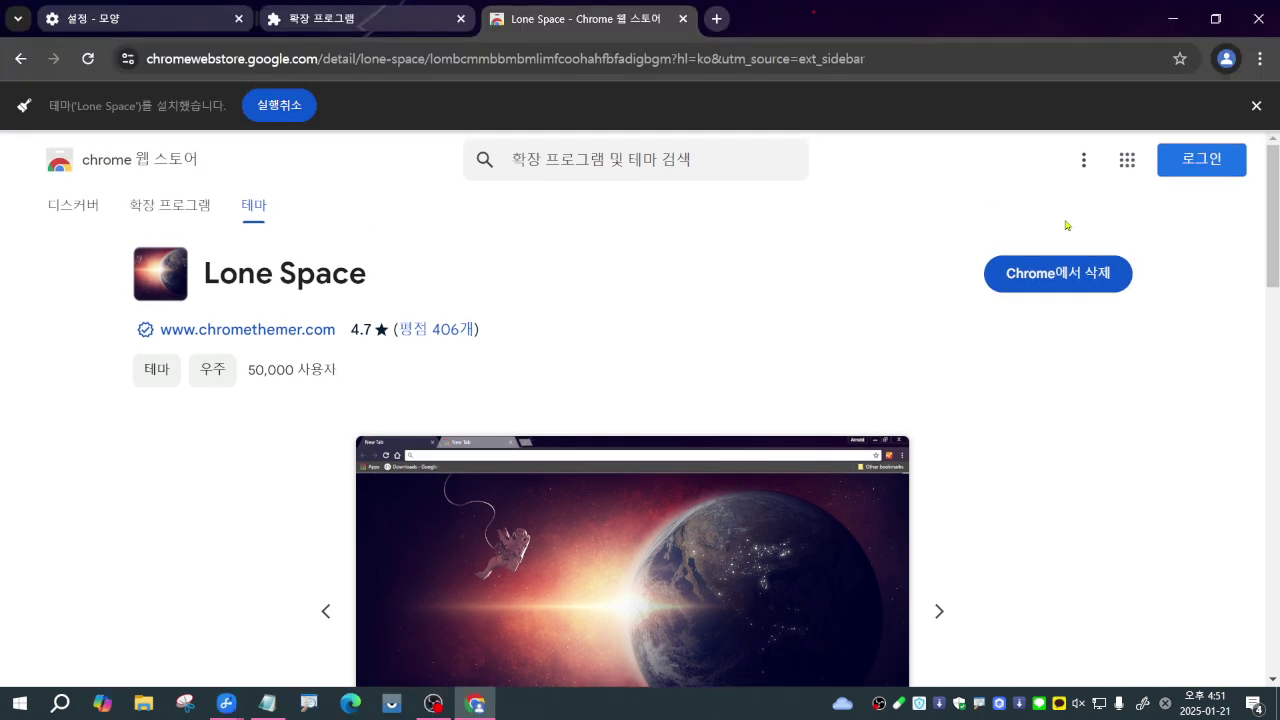
# Check the Lone Space theme on a new tab and close the store, extensions and settings tabs
pyautogui.click(719, 19)
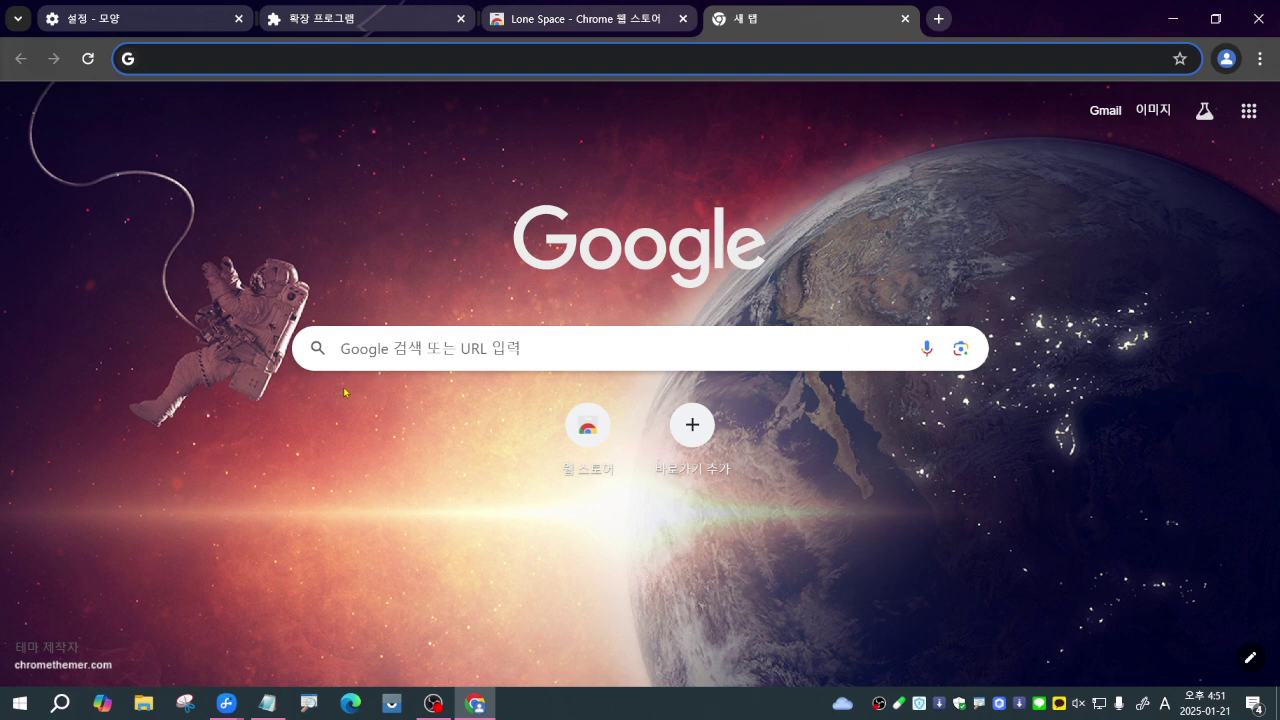
pyautogui.click(683, 19)
pyautogui.click(460, 19)
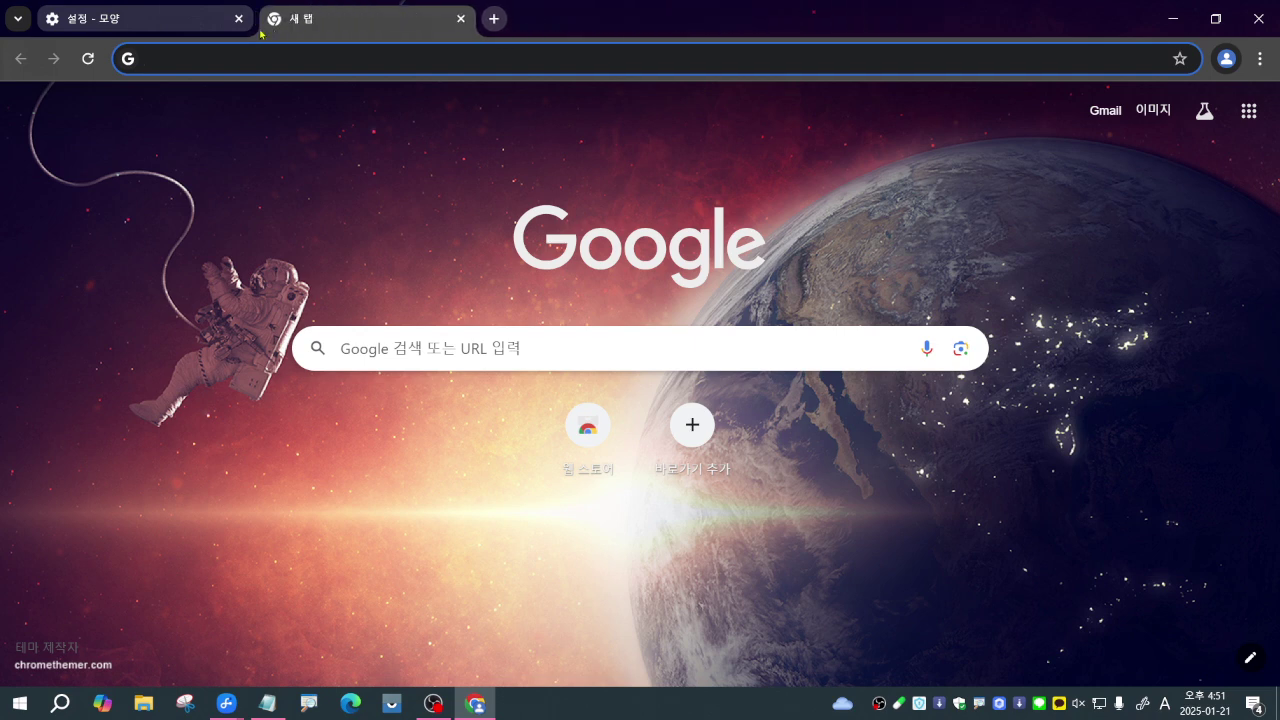
pyautogui.click(177, 18)
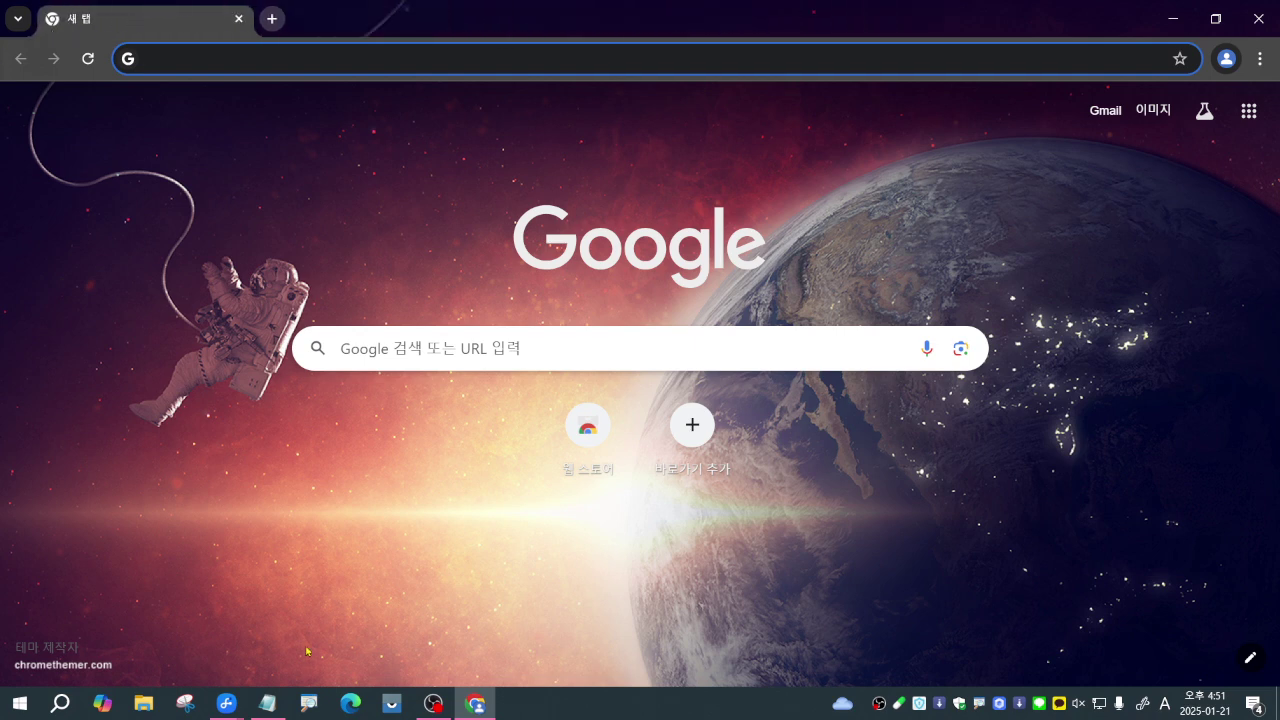
# Switch to the Notepad outline, highlight the 홈버튼 item, and return to Chrome
pyautogui.click(267, 704)
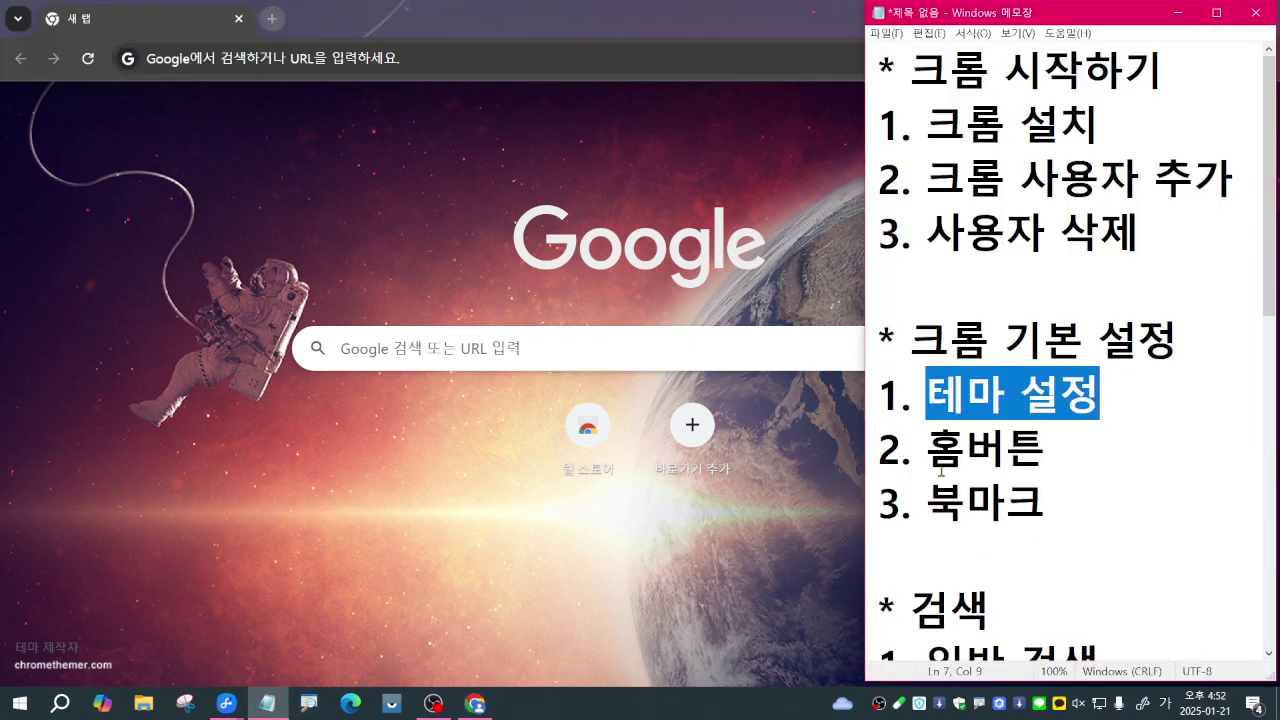
pyautogui.moveTo(940, 470); pyautogui.dragTo(1073, 457)
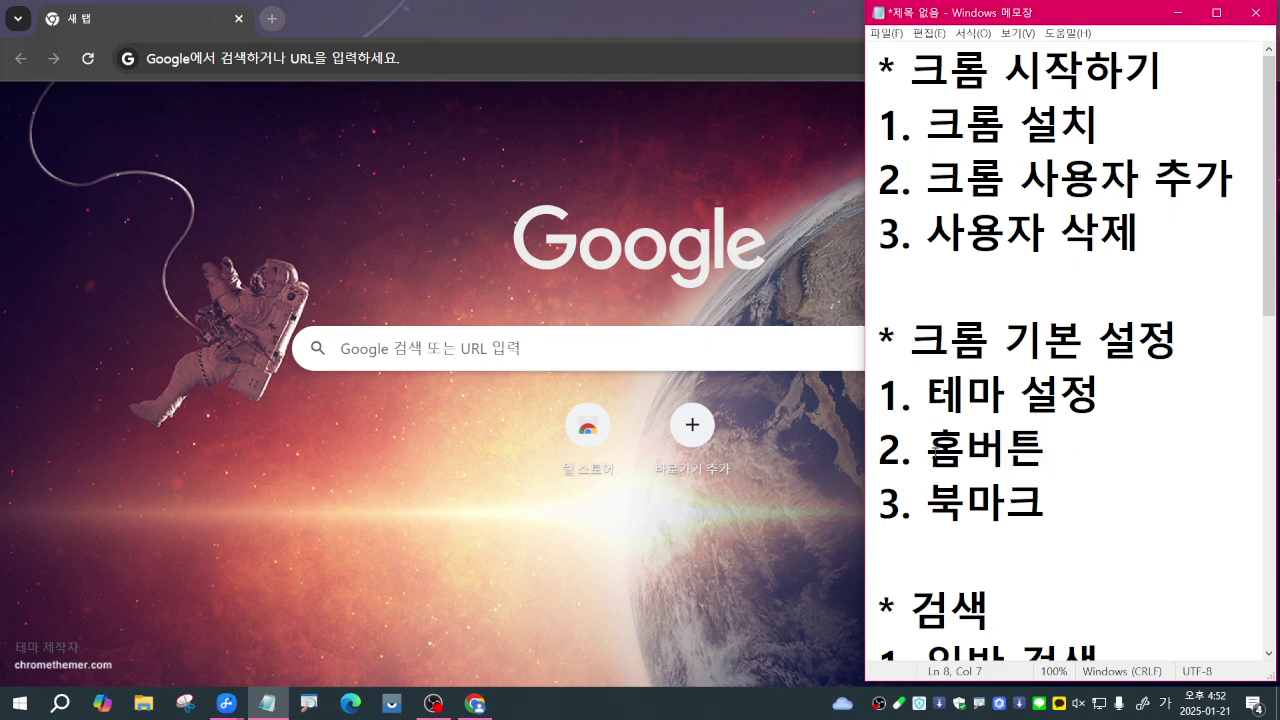
pyautogui.click(1080, 461)
pyautogui.doubleClick(1078, 456)
pyautogui.click(537, 577)
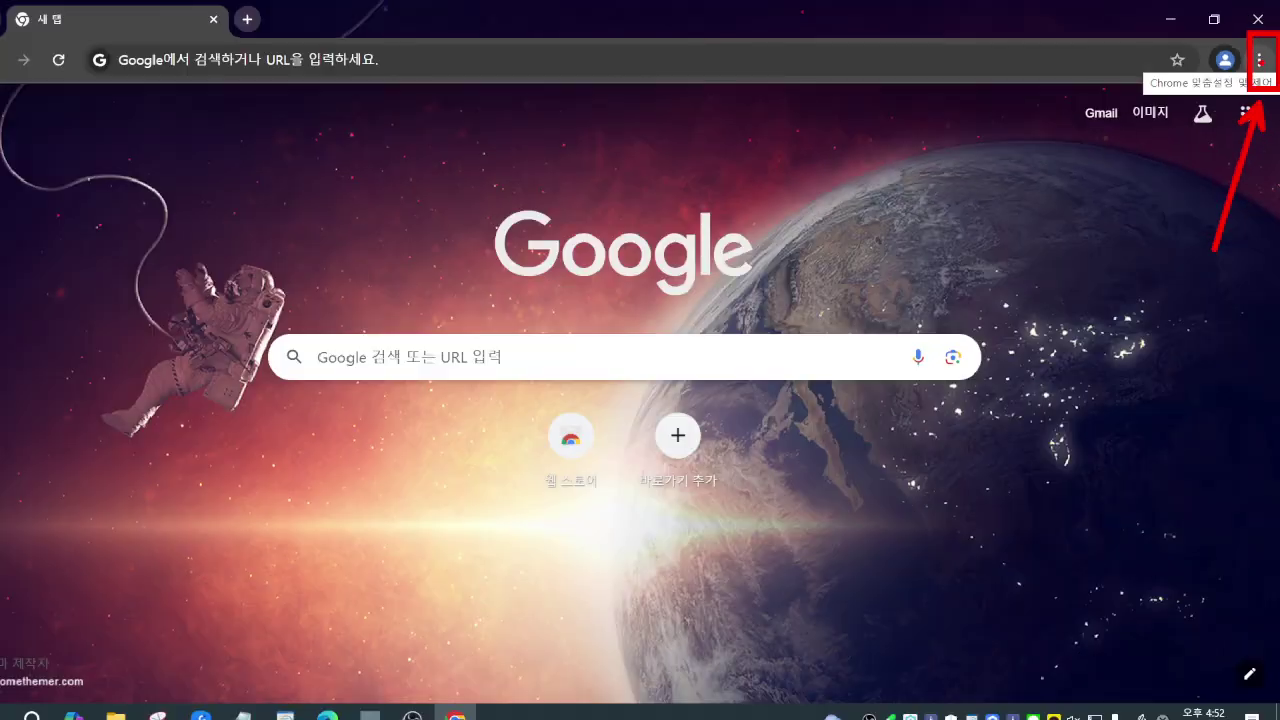
# Open Chrome's settings and go to the 모양 section
pyautogui.click(1240, 95)
pyautogui.scroll(-1, 1058, 645)
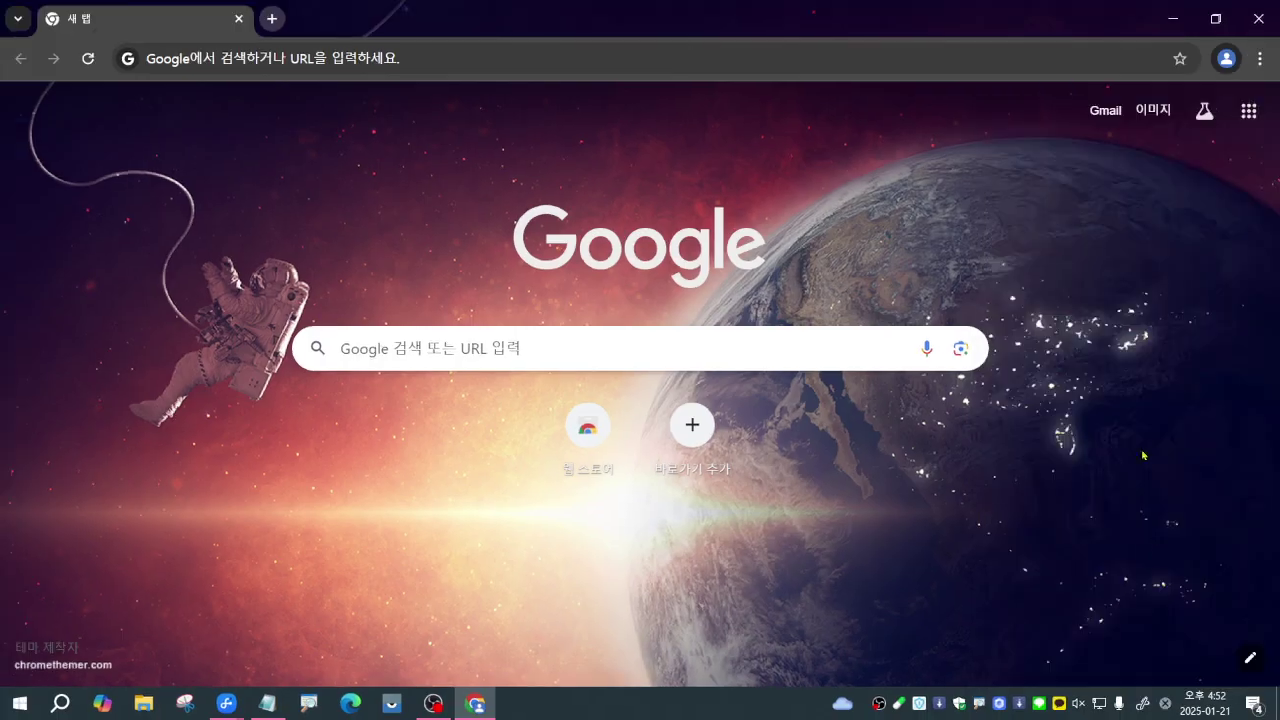
pyautogui.click(1262, 60)
pyautogui.scroll(-3, 1117, 597)
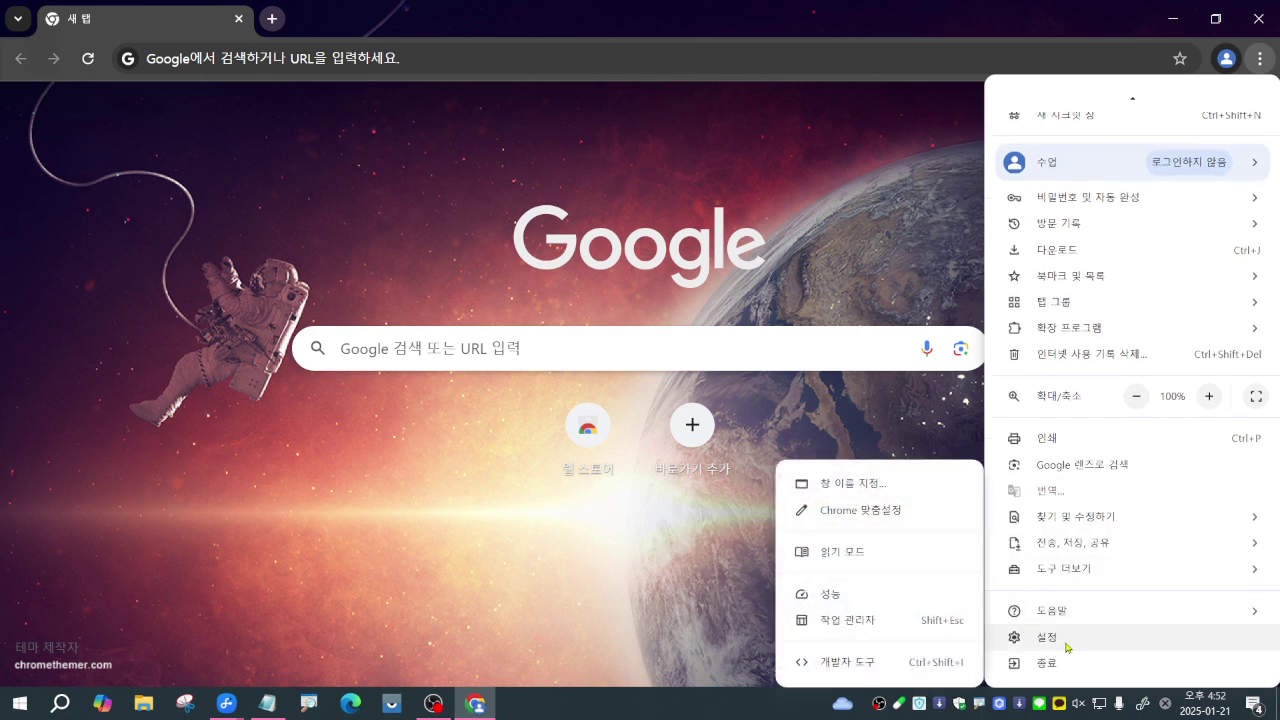
pyautogui.click(1064, 645)
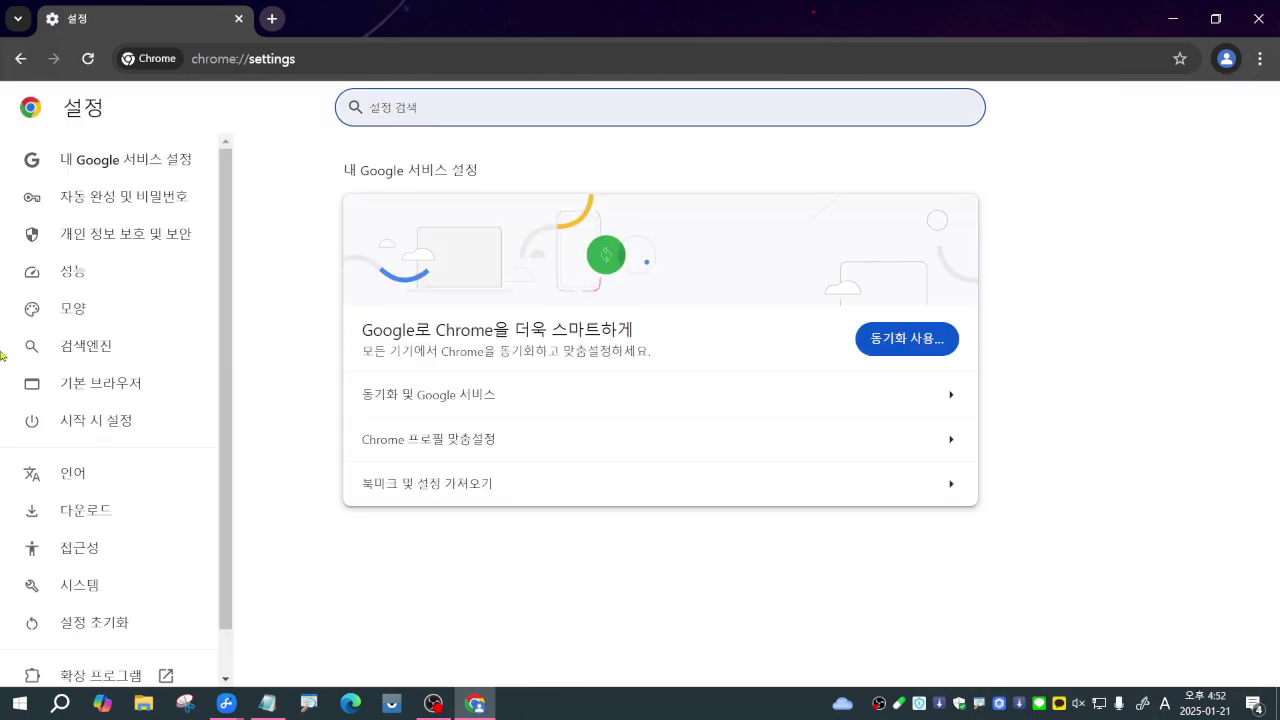
pyautogui.click(77, 314)
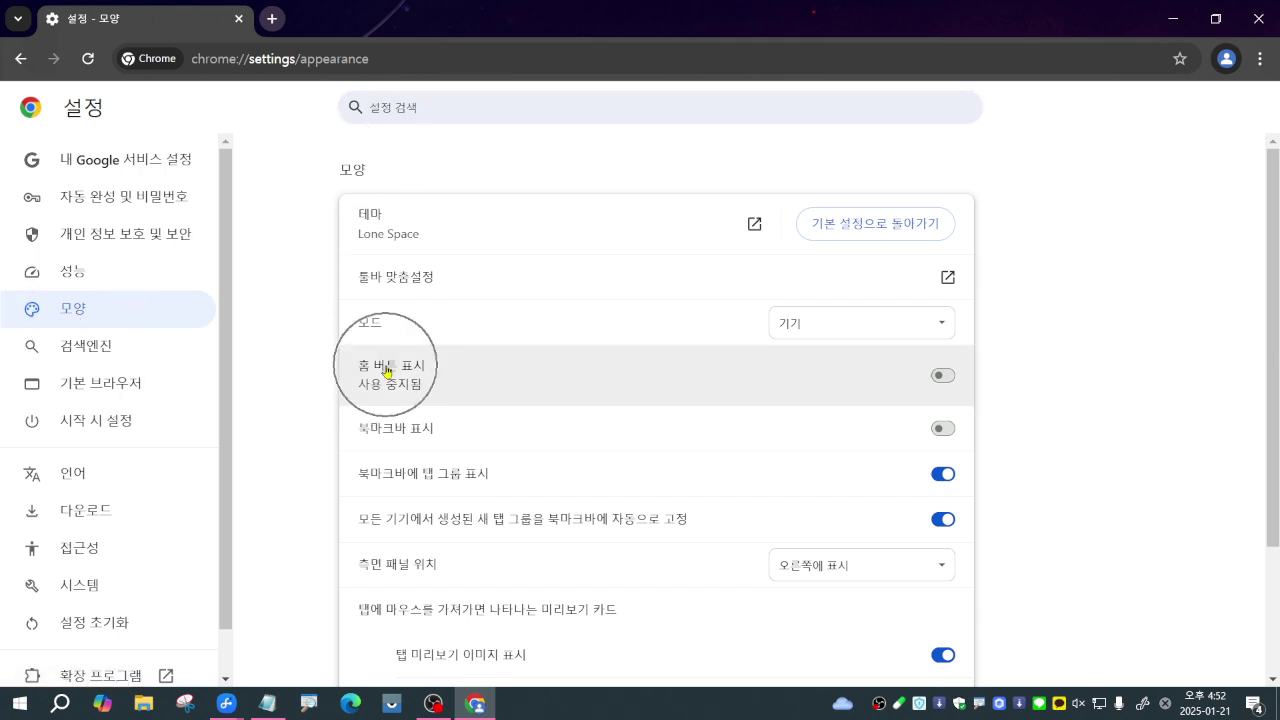
pyautogui.click(943, 376)
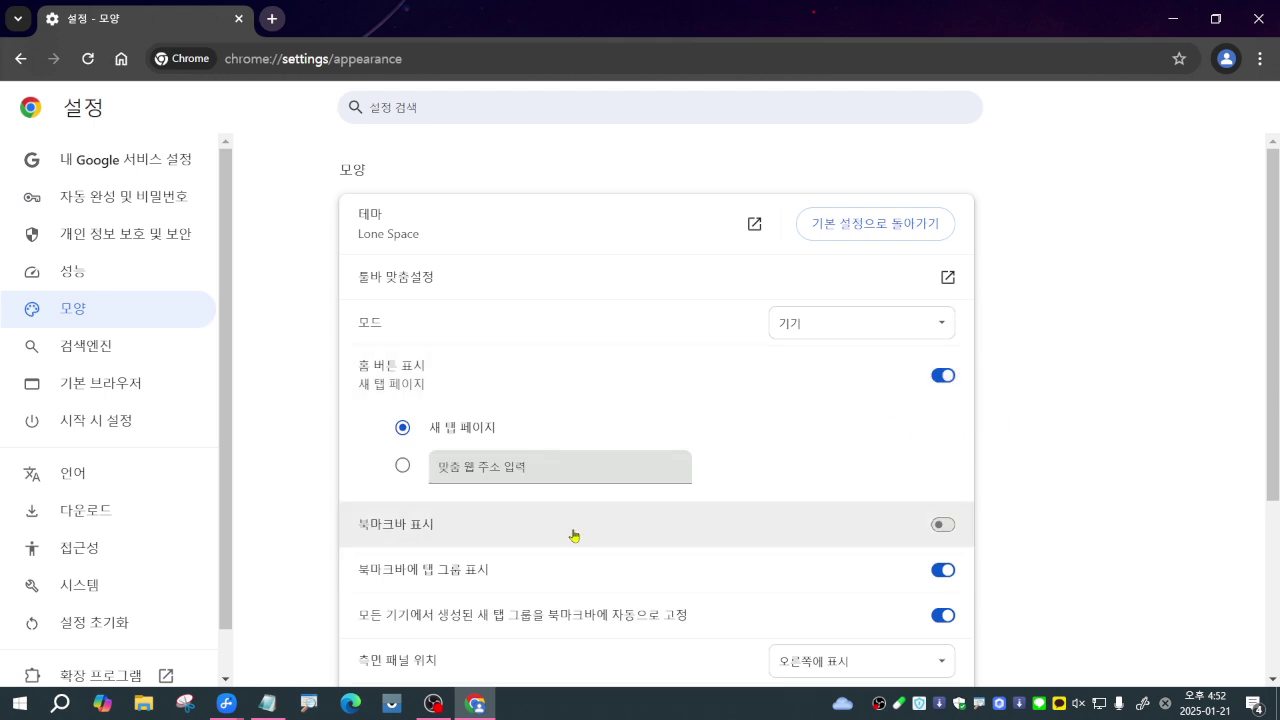
pyautogui.click(403, 466)
pyautogui.click(459, 470)
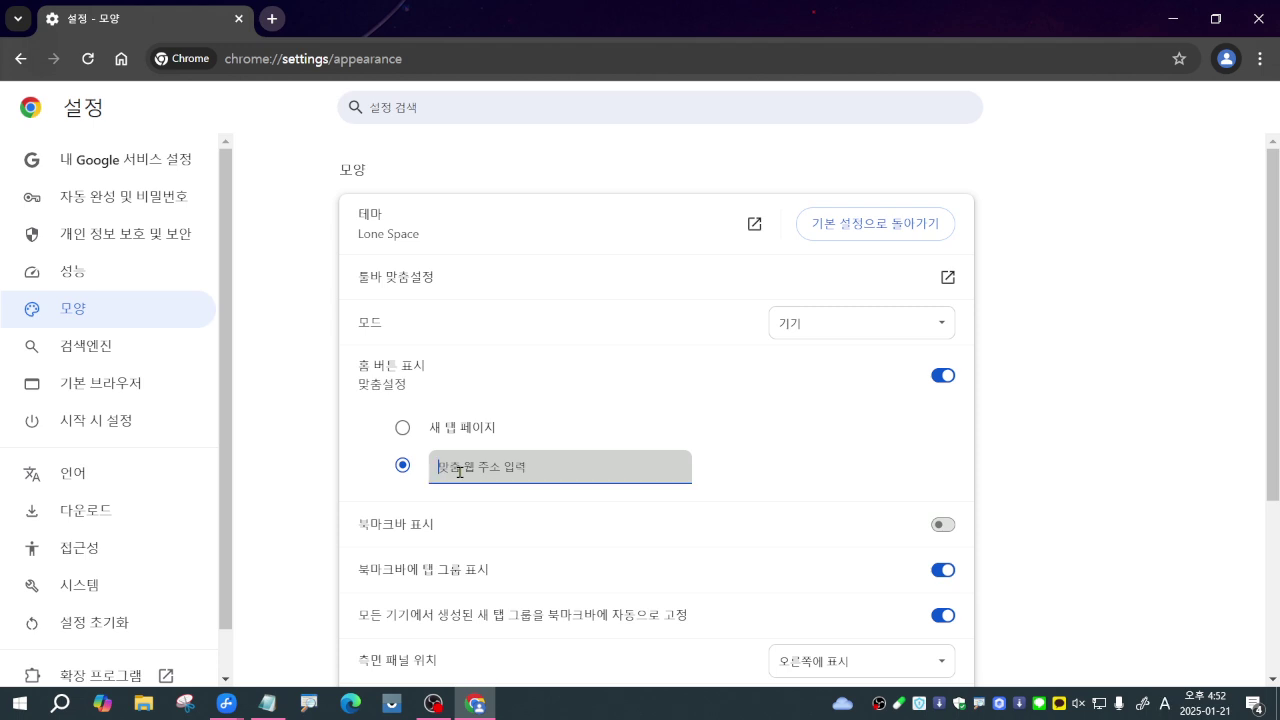
pyautogui.write('www.naver.com')
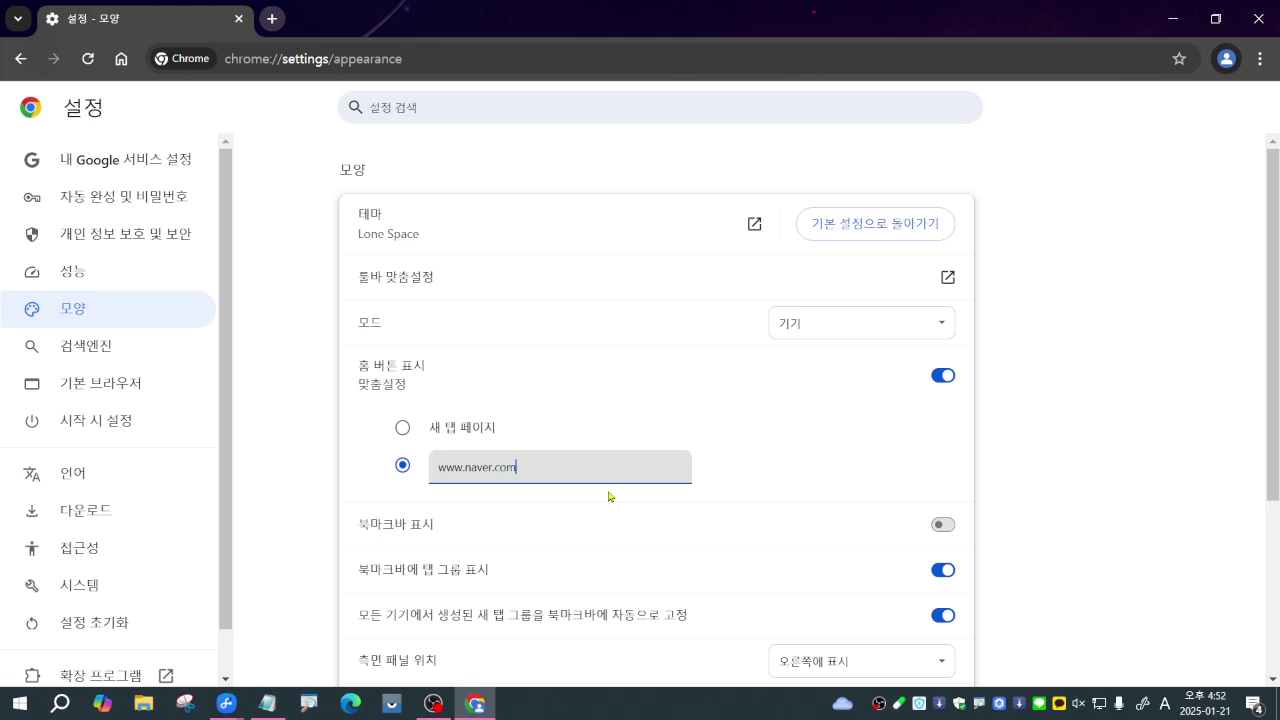
pyautogui.click(730, 485)
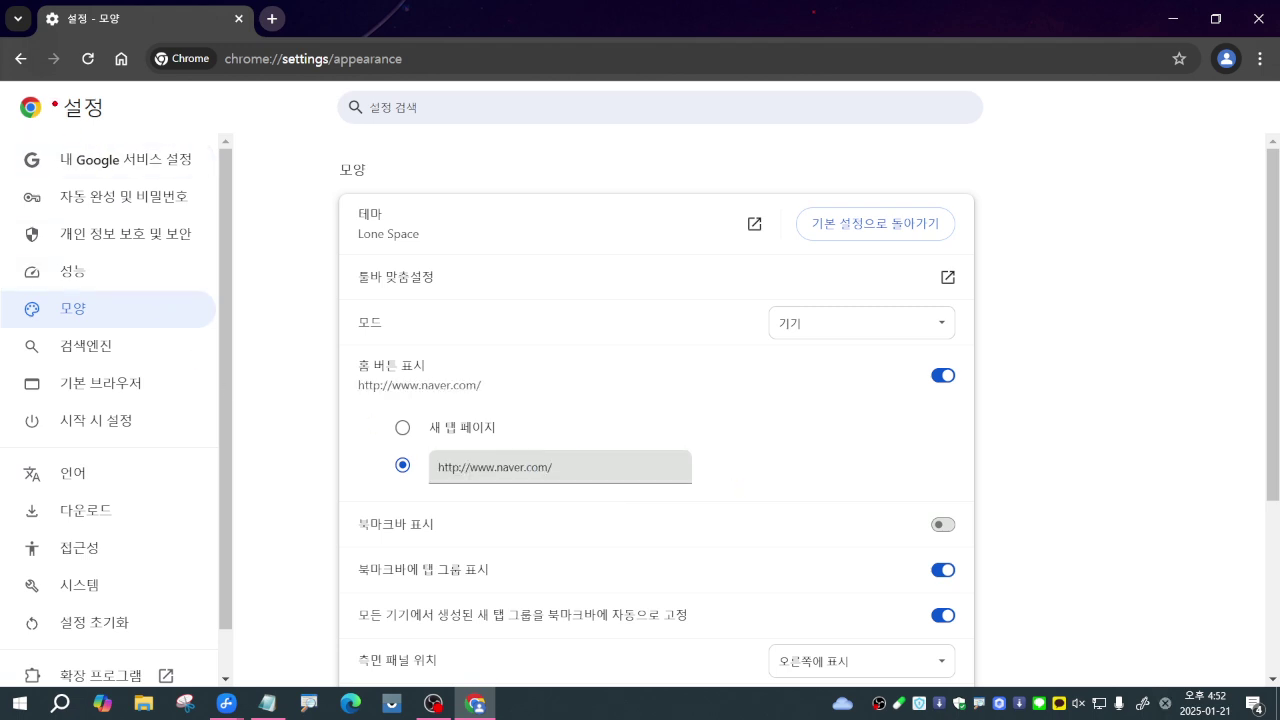
pyautogui.moveTo(43, 82); pyautogui.dragTo(130, 140)
pyautogui.moveTo(276, 116); pyautogui.dragTo(163, 131)
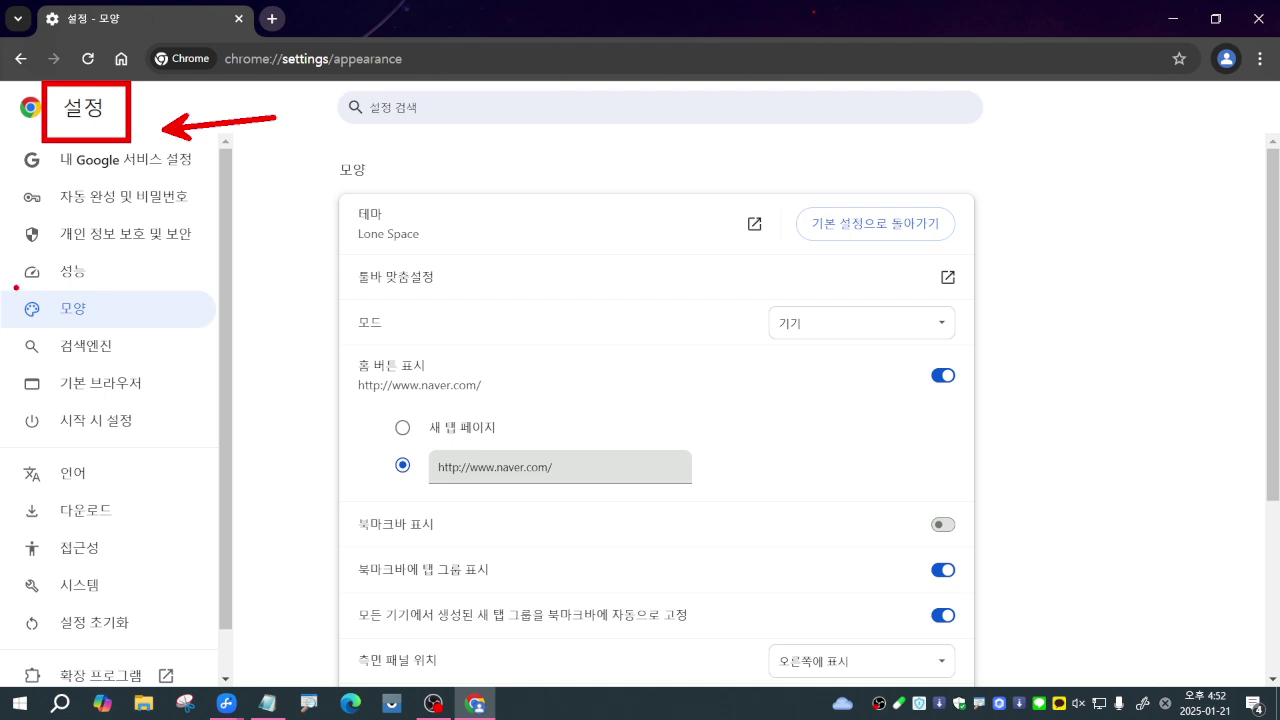
pyautogui.moveTo(23, 286); pyautogui.dragTo(131, 322)
pyautogui.moveTo(240, 410); pyautogui.dragTo(128, 344)
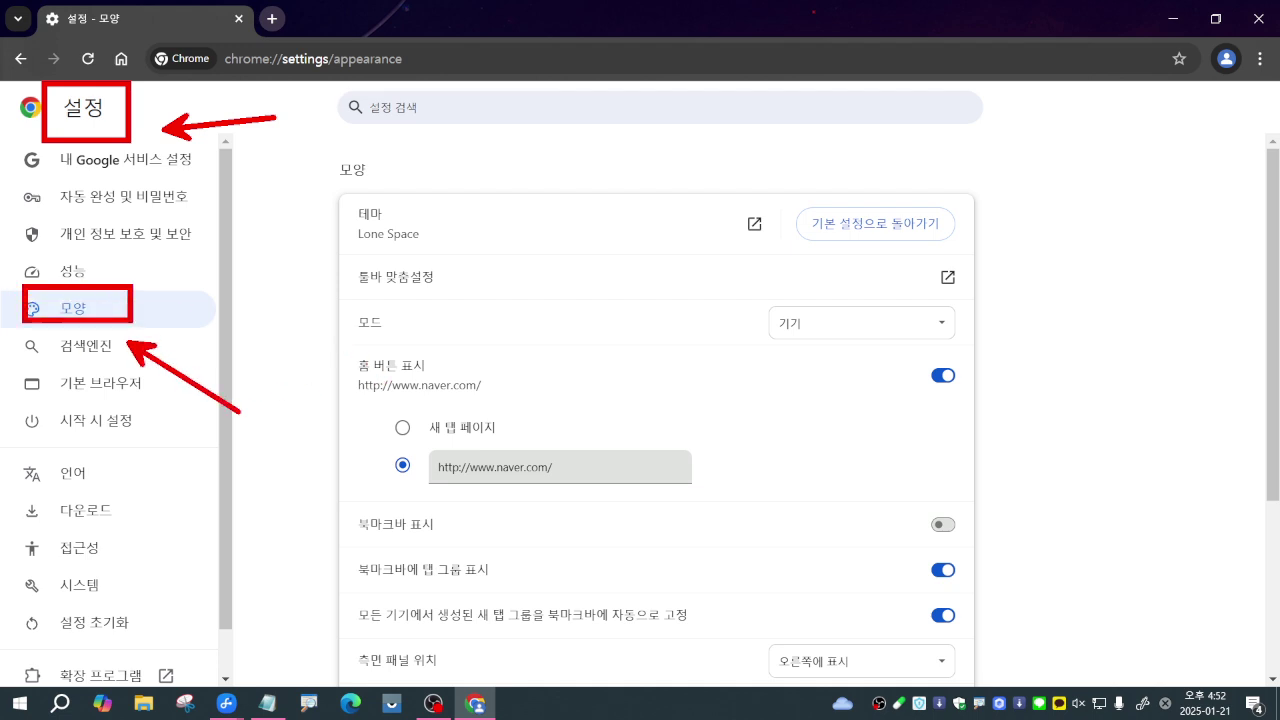
pyautogui.moveTo(343, 346); pyautogui.dragTo(980, 398)
pyautogui.moveTo(906, 344)
pyautogui.mouseDown()
pyautogui.moveTo(980, 398)
pyautogui.moveTo(1066, 325)
pyautogui.moveTo(1114, 313)
pyautogui.mouseUp()
pyautogui.moveTo(378, 449); pyautogui.dragTo(612, 503)
pyautogui.moveTo(583, 506); pyautogui.dragTo(652, 620)
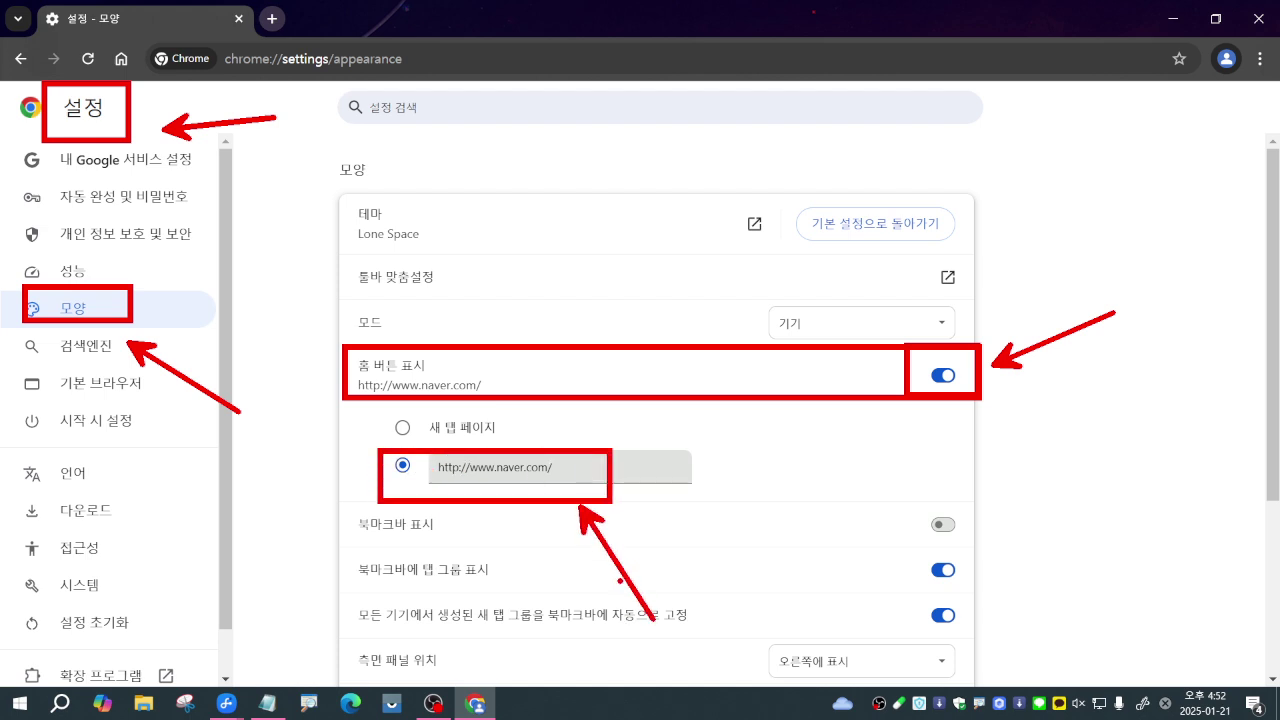
pyautogui.moveTo(295, 108)
pyautogui.mouseDown()
pyautogui.moveTo(302, 145)
pyautogui.moveTo(280, 110)
pyautogui.moveTo(318, 155)
pyautogui.mouseUp()
pyautogui.moveTo(276, 388)
pyautogui.mouseDown()
pyautogui.moveTo(262, 411)
pyautogui.moveTo(290, 395)
pyautogui.mouseUp()
pyautogui.moveTo(1165, 295); pyautogui.dragTo(1146, 352)
pyautogui.moveTo(1150, 355)
pyautogui.mouseDown()
pyautogui.moveTo(1125, 275)
pyautogui.moveTo(1148, 350)
pyautogui.mouseUp()
pyautogui.moveTo(712, 600)
pyautogui.mouseDown()
pyautogui.moveTo(734, 629)
pyautogui.moveTo(709, 650)
pyautogui.mouseUp()
pyautogui.moveTo(716, 672)
pyautogui.mouseDown()
pyautogui.moveTo(668, 640)
pyautogui.moveTo(745, 650)
pyautogui.mouseUp()
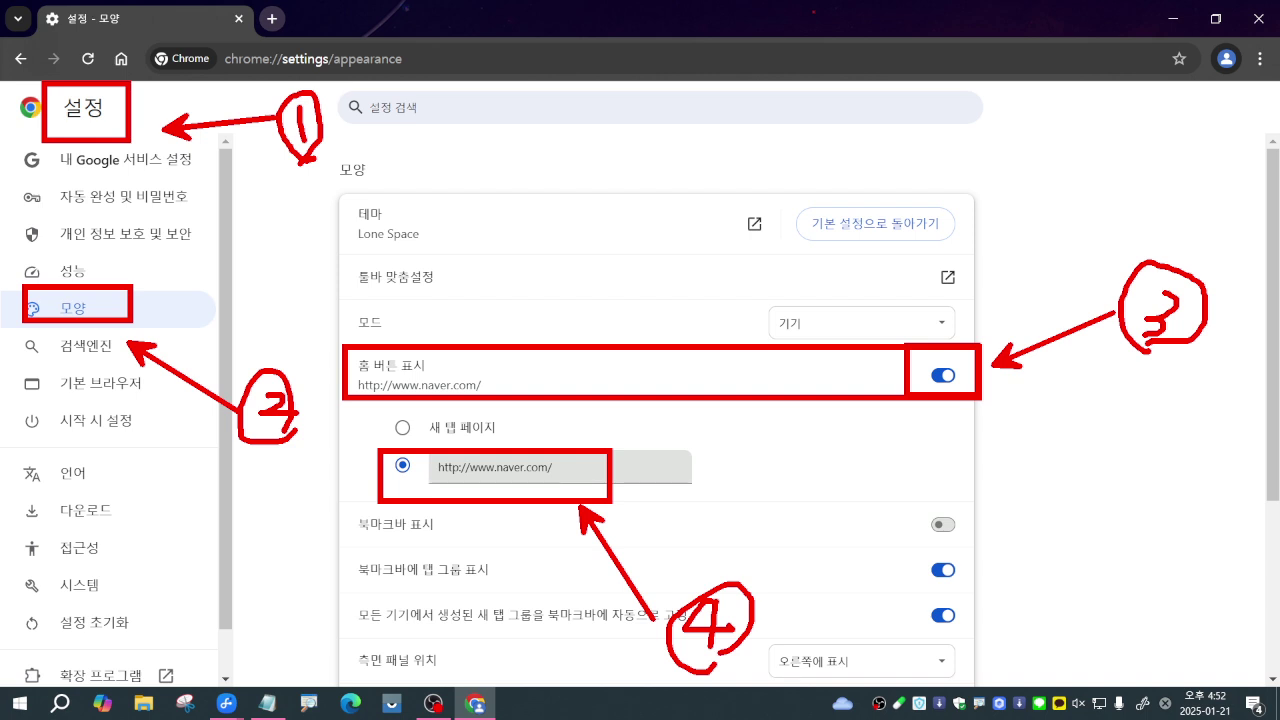
pyautogui.press('Escape')
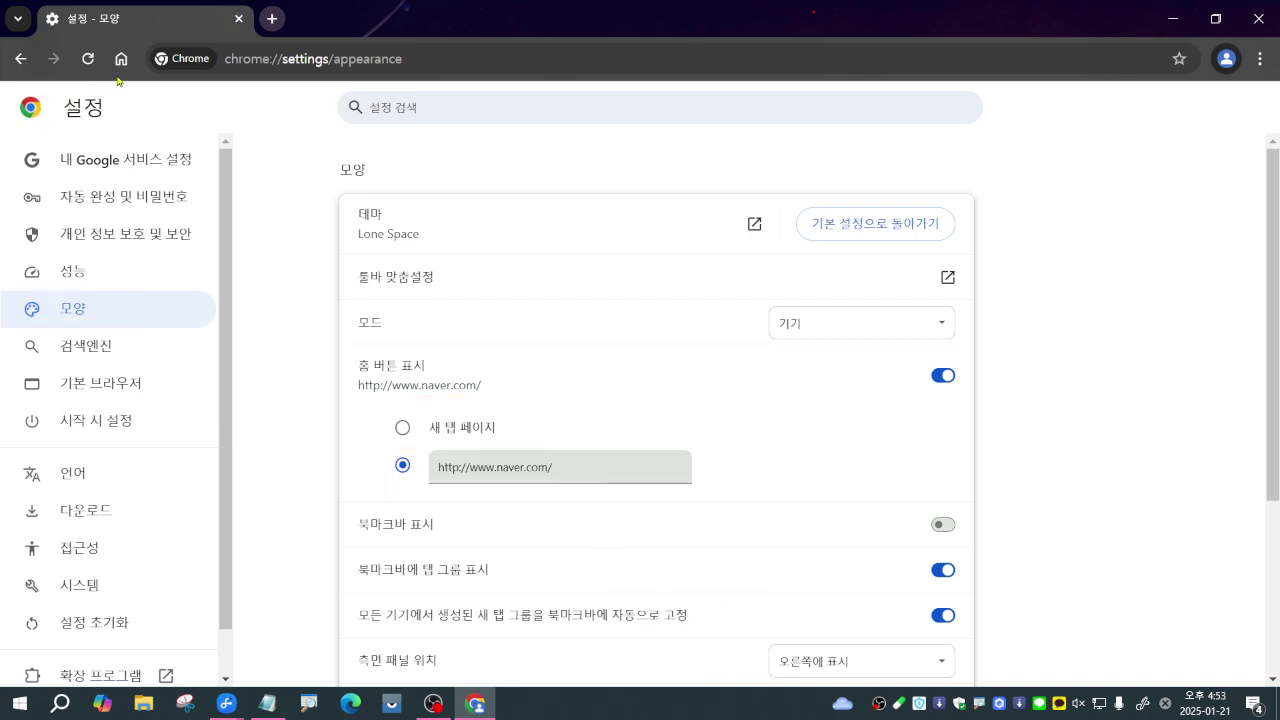
# Test the home button by loading the Naver home page
pyautogui.click(121, 60)
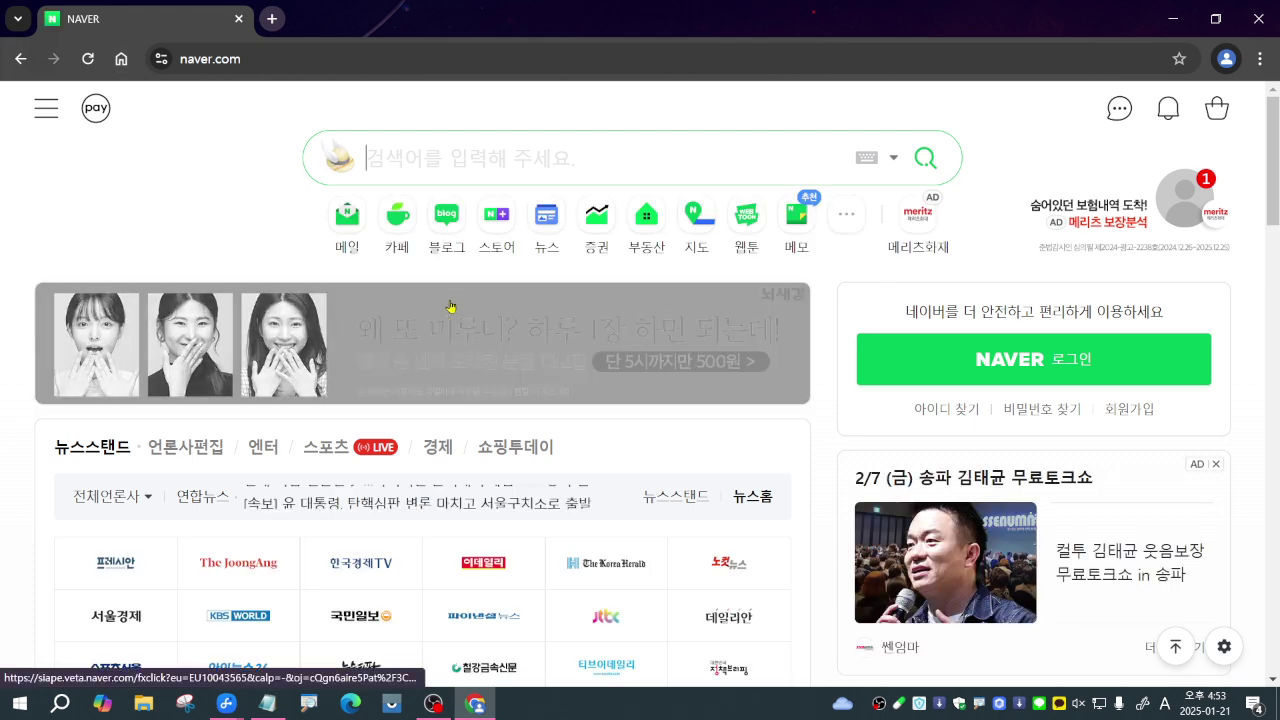
pyautogui.click(121, 60)
pyautogui.click(121, 60)
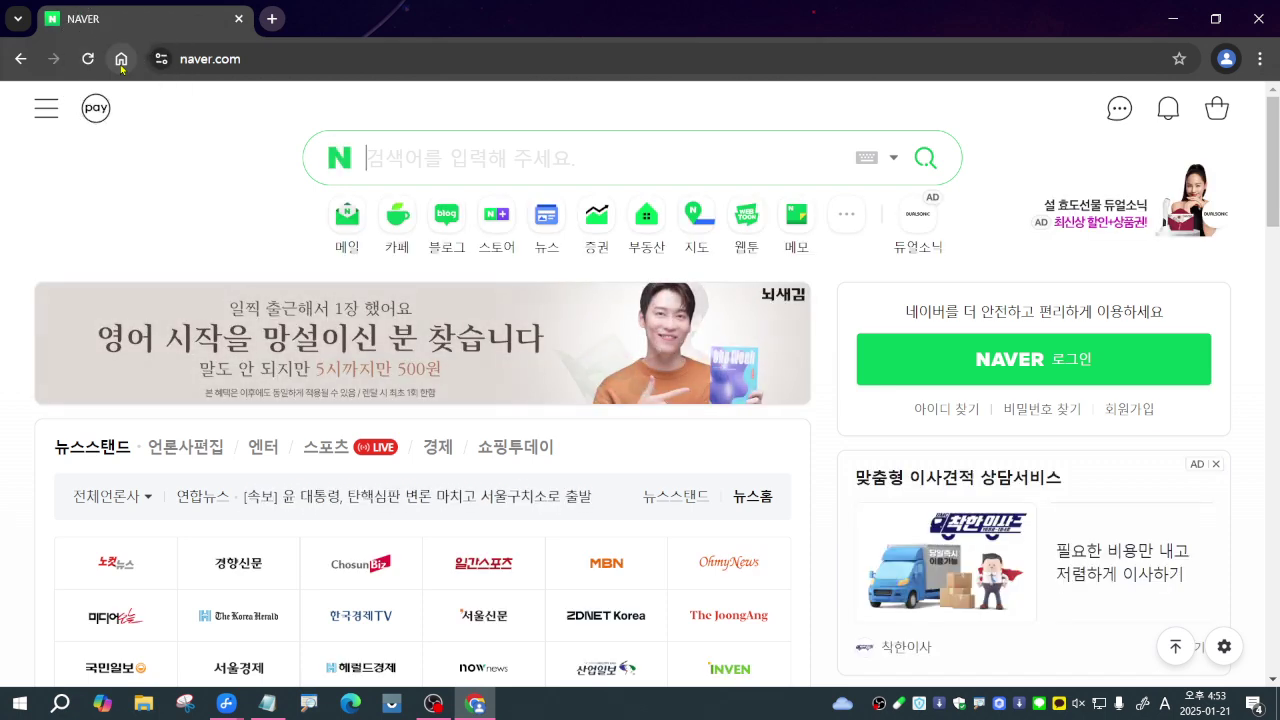
# Switch to the Notepad outline, highlight the 북마크 item, and return to the Naver page in Chrome
pyautogui.click(267, 706)
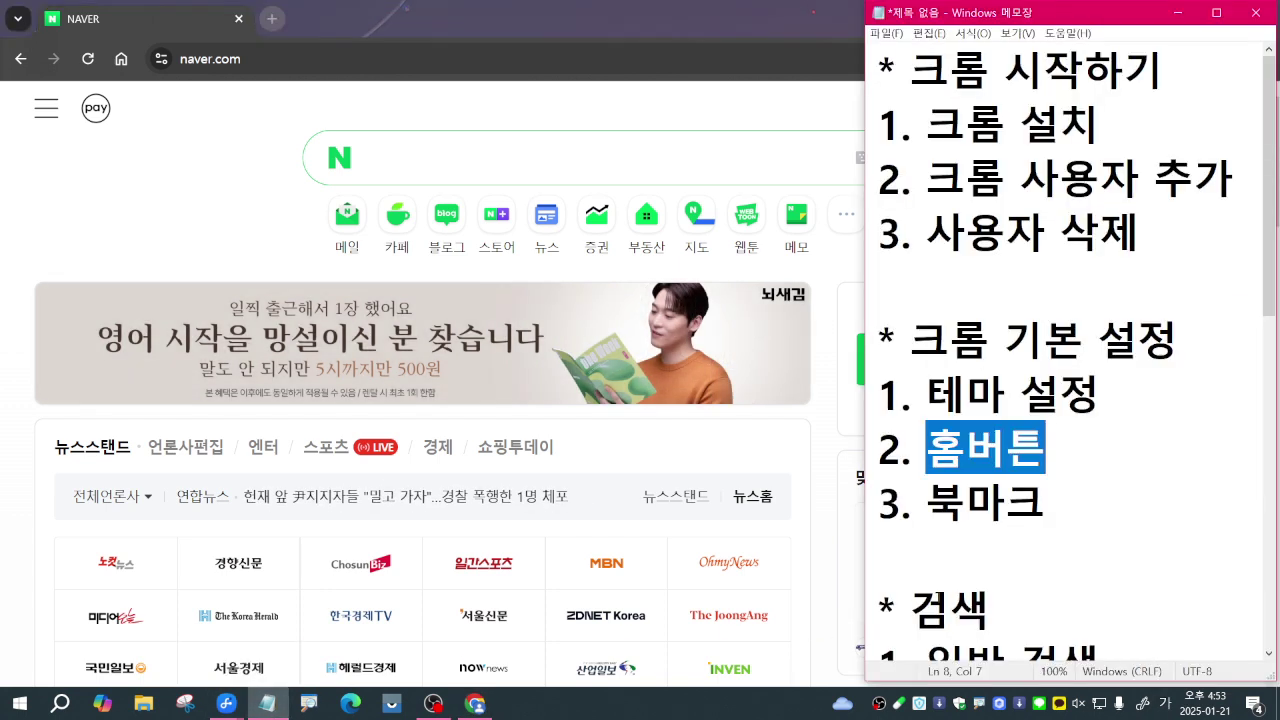
pyautogui.moveTo(926, 510); pyautogui.dragTo(1062, 510)
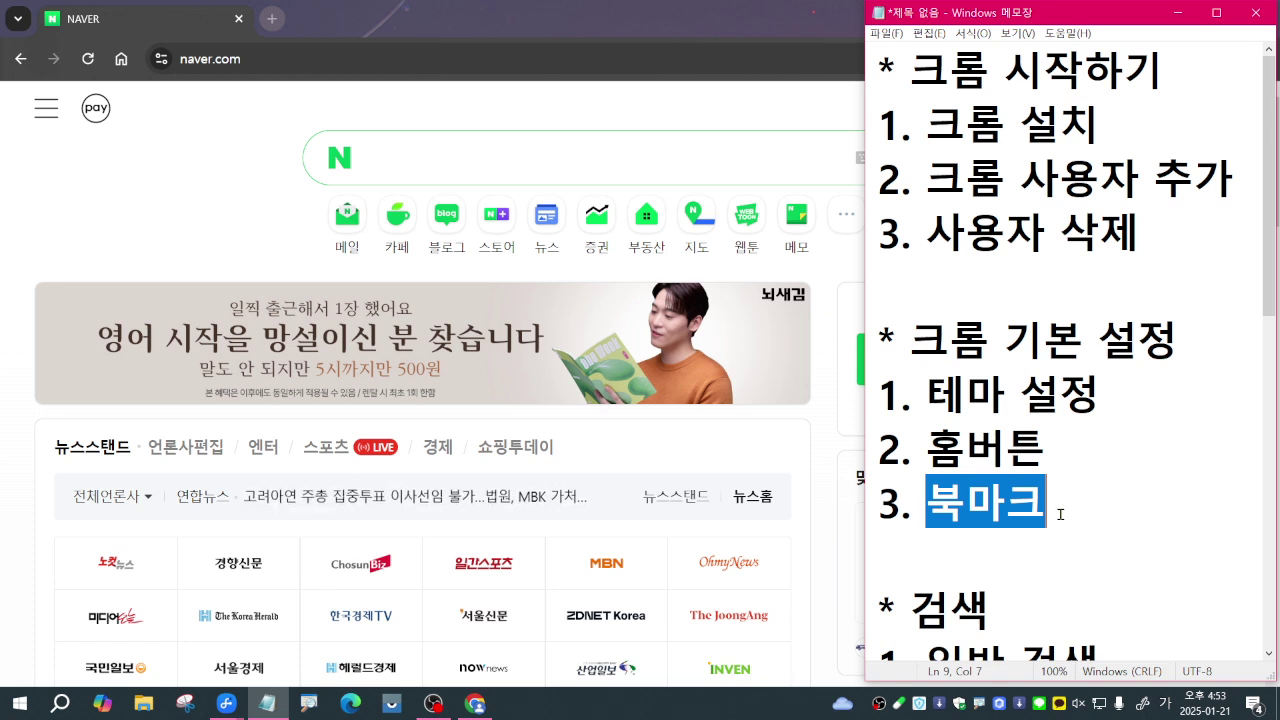
pyautogui.click(1060, 514)
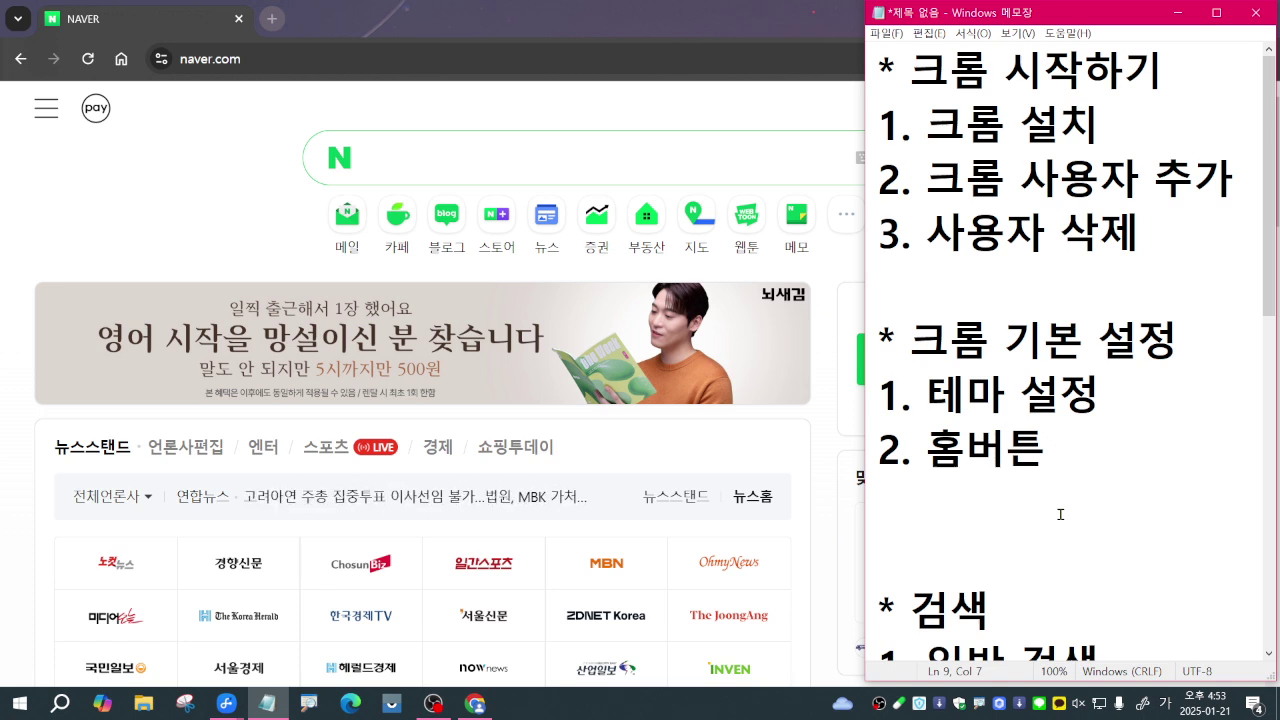
pyautogui.click(433, 173)
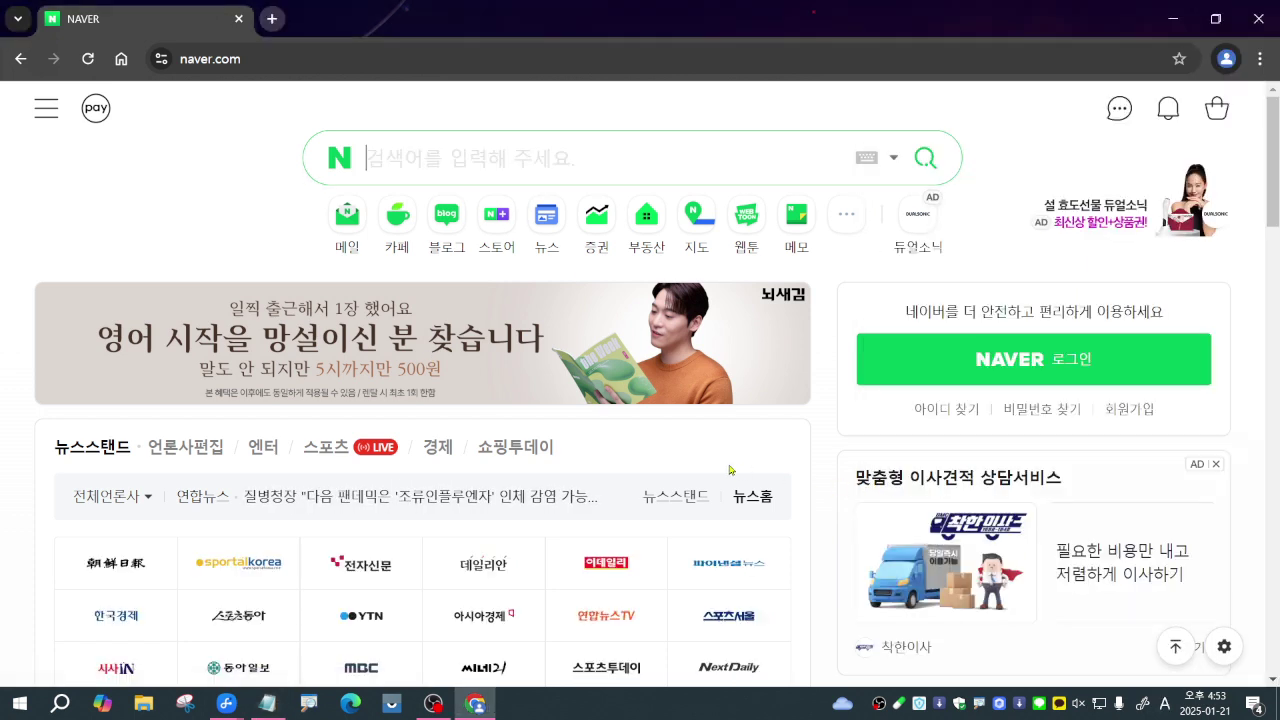
# Search Naver for 서울시청
pyautogui.write('tjdnf')
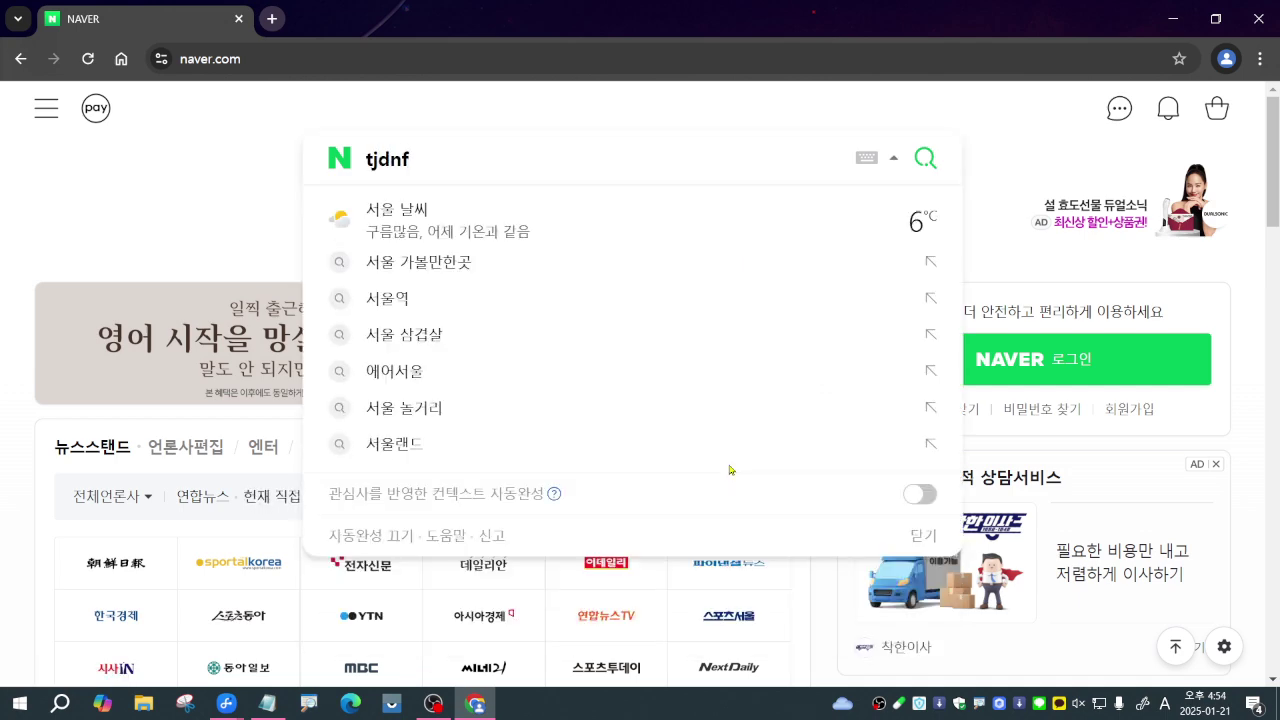
pyautogui.press('BackSpace')
pyautogui.press('BackSpace')
pyautogui.press('BackSpace')
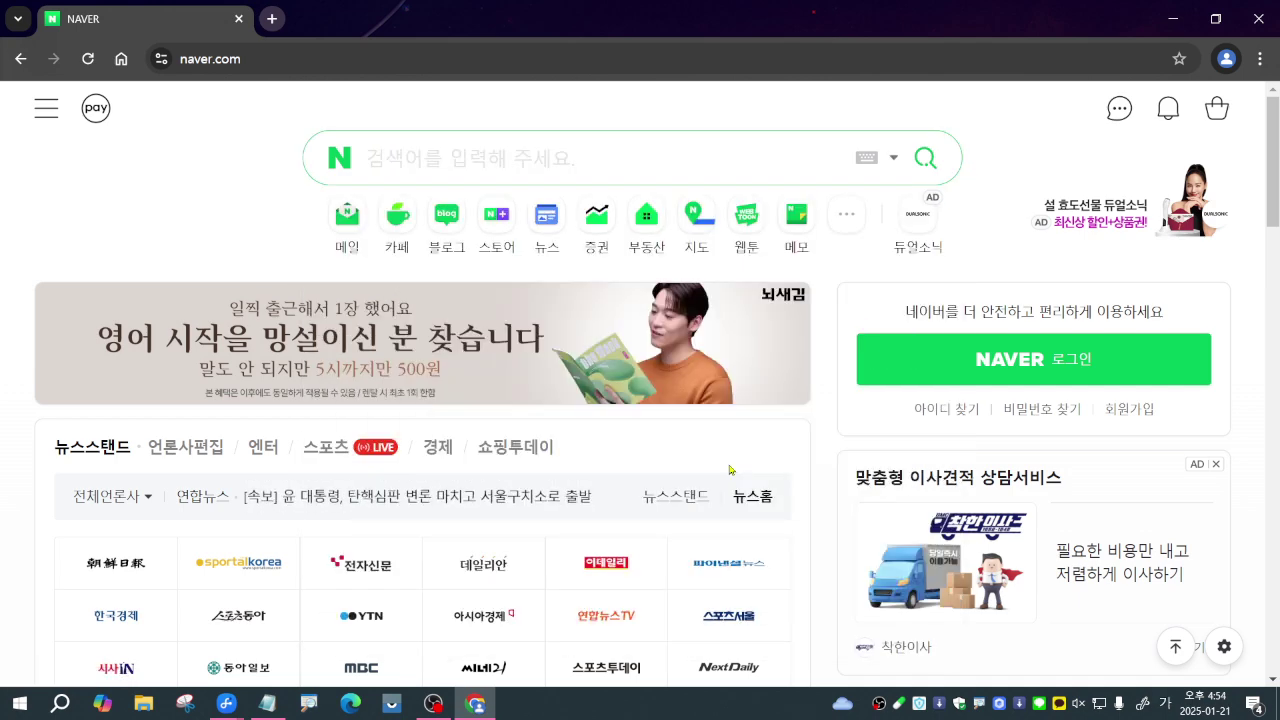
pyautogui.write('성nftlcjd')
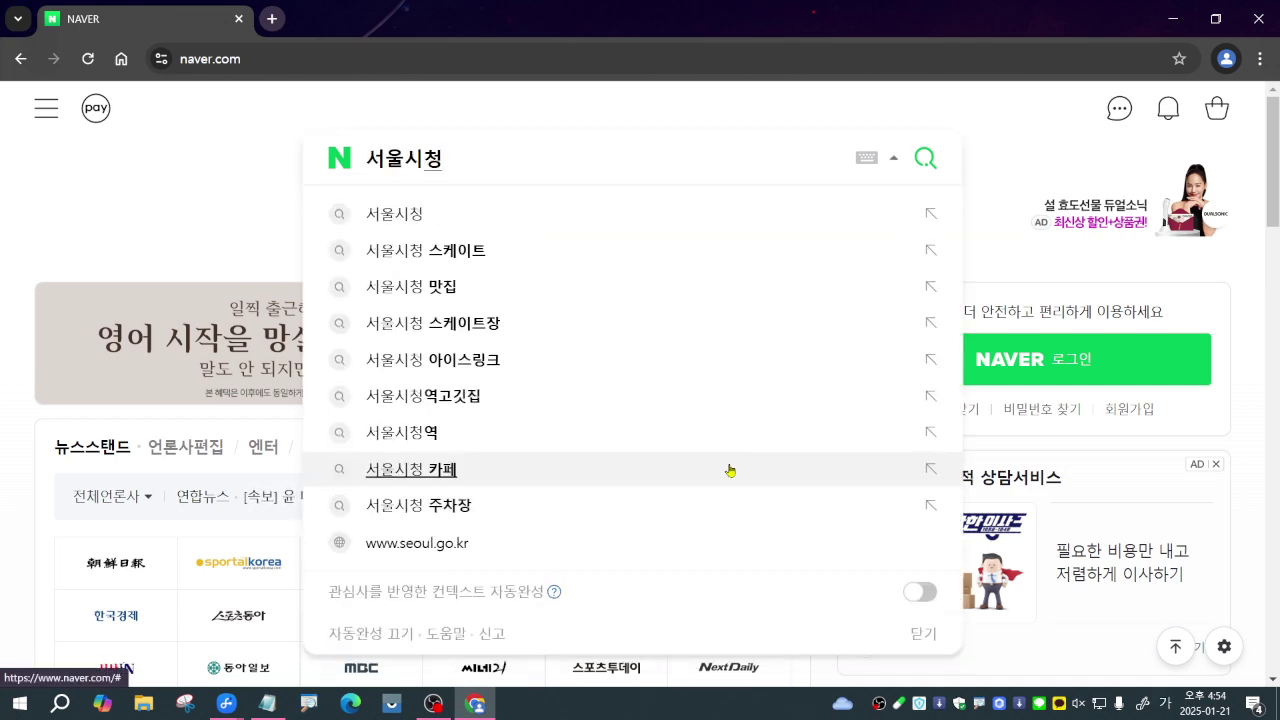
pyautogui.press('Return')
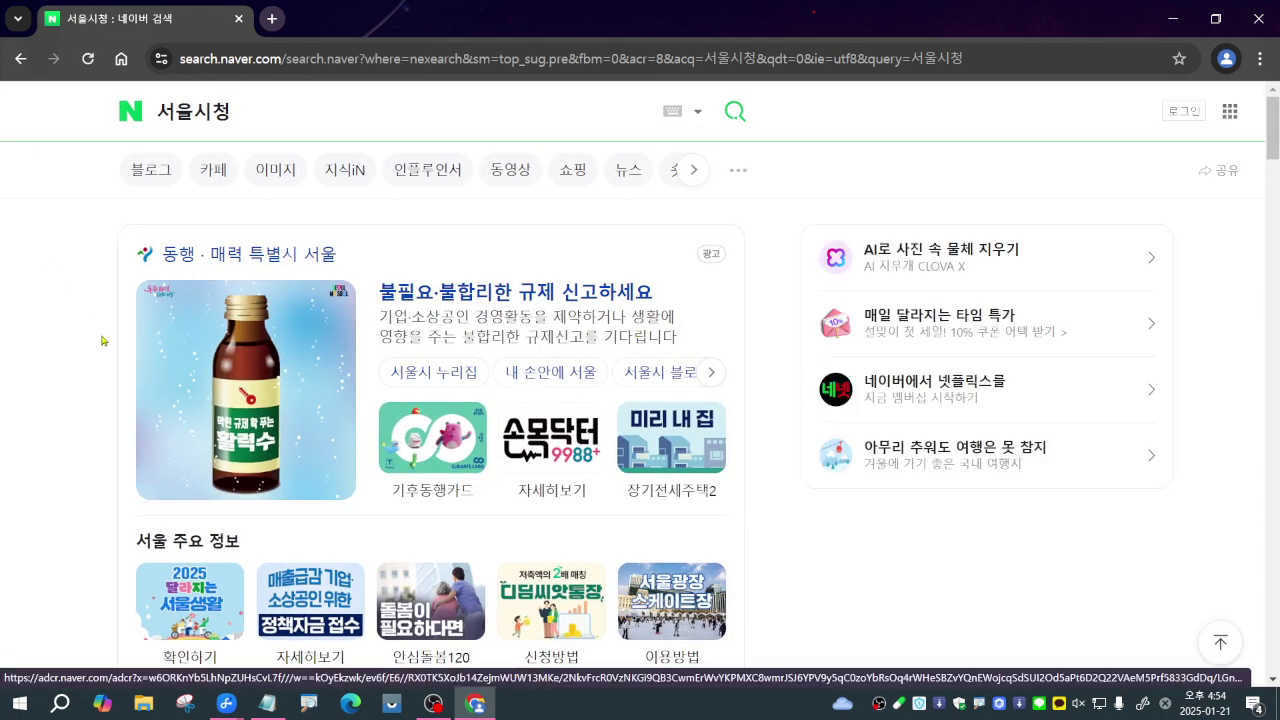
pyautogui.scroll(-2, 80, 348)
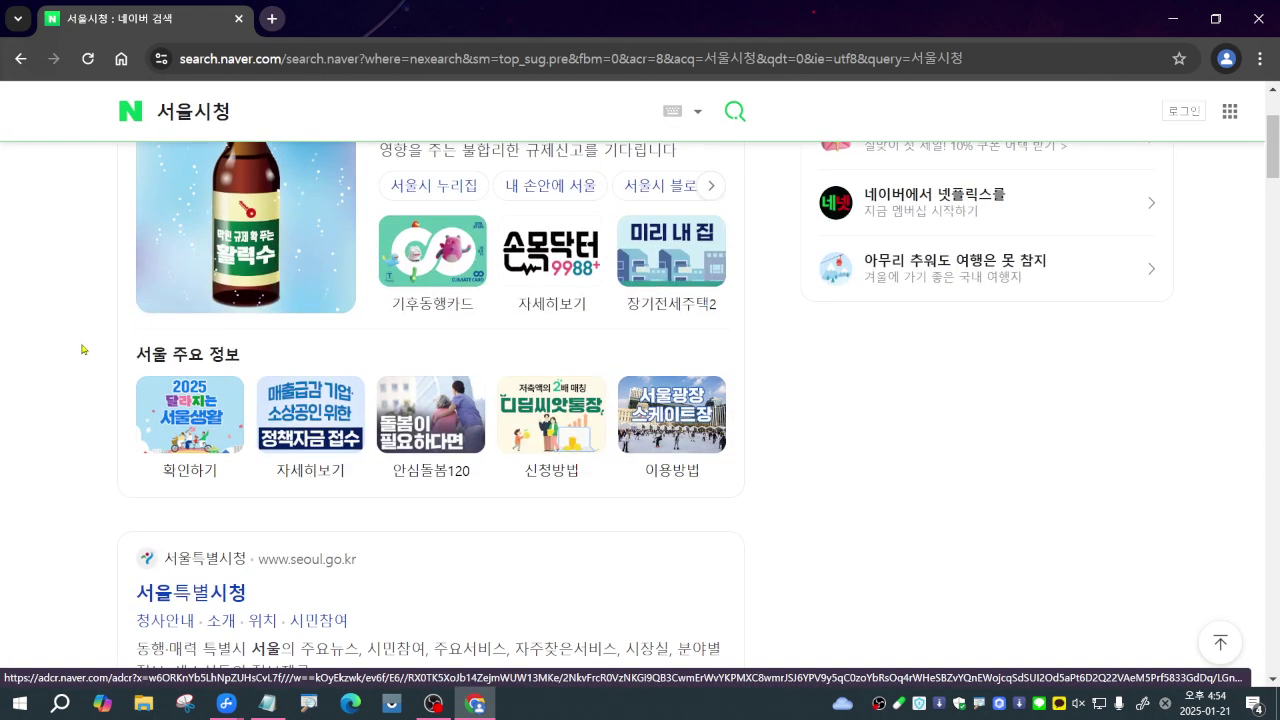
pyautogui.scroll(-3, 154, 473)
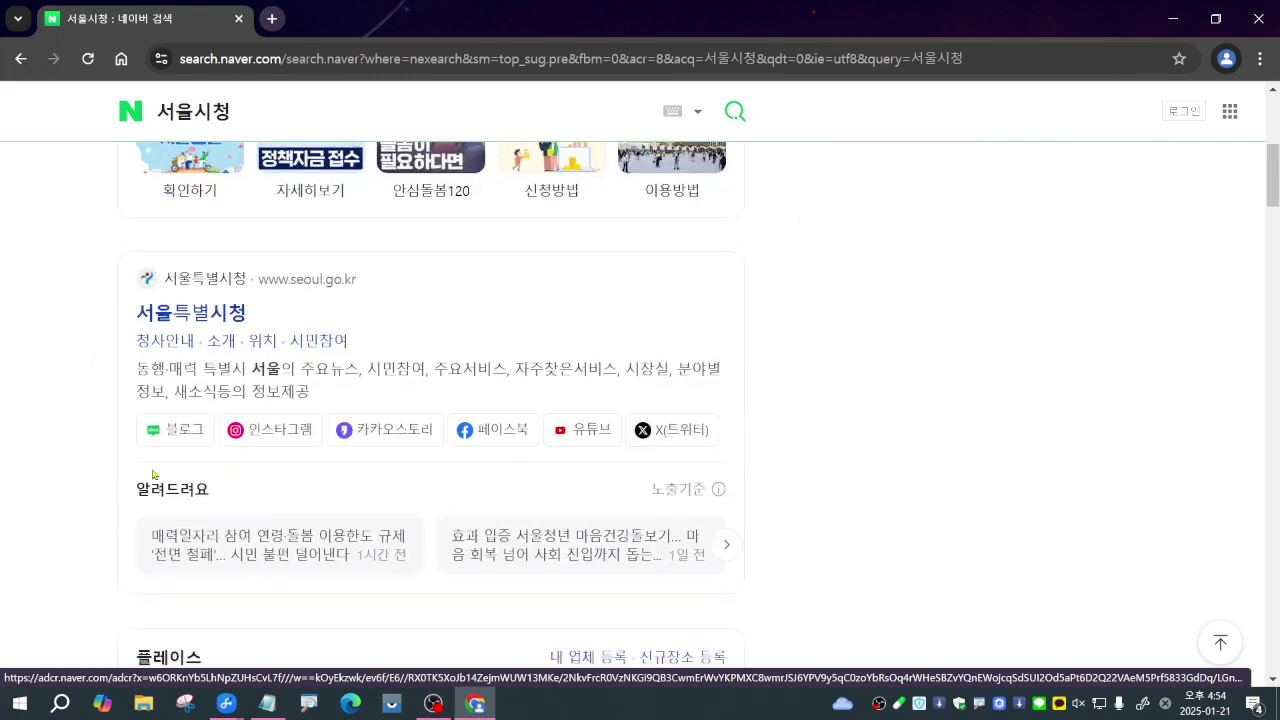
pyautogui.click(203, 316)
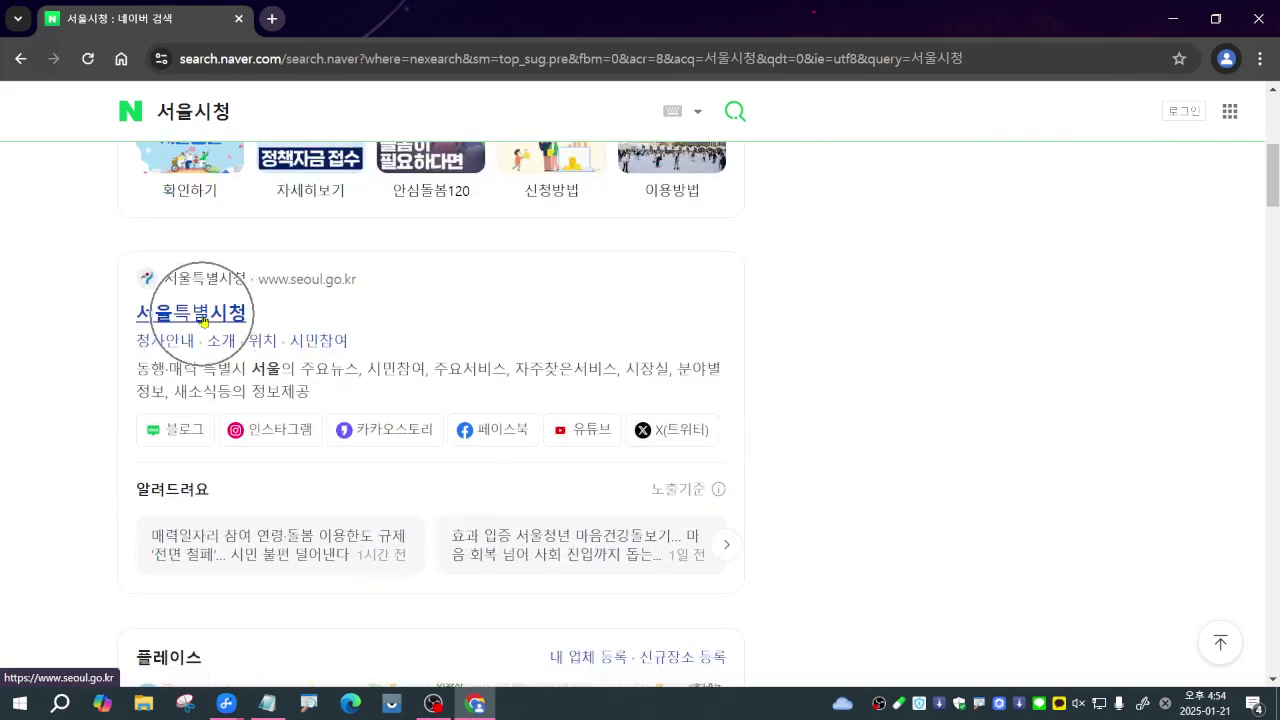
pyautogui.click(203, 318)
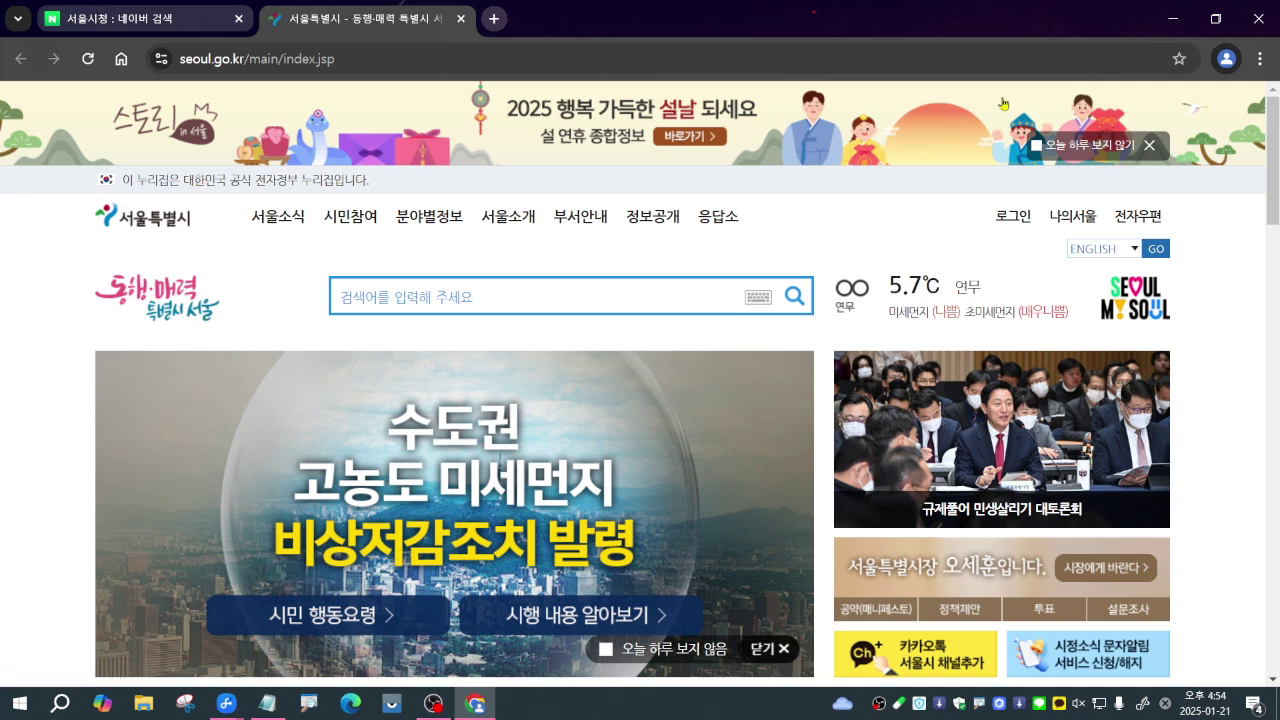
# Bookmark the Seoul city website with the name 서울시 in the 북마크바 folder
pyautogui.click(1180, 61)
pyautogui.click(1178, 60)
pyautogui.write('서울')
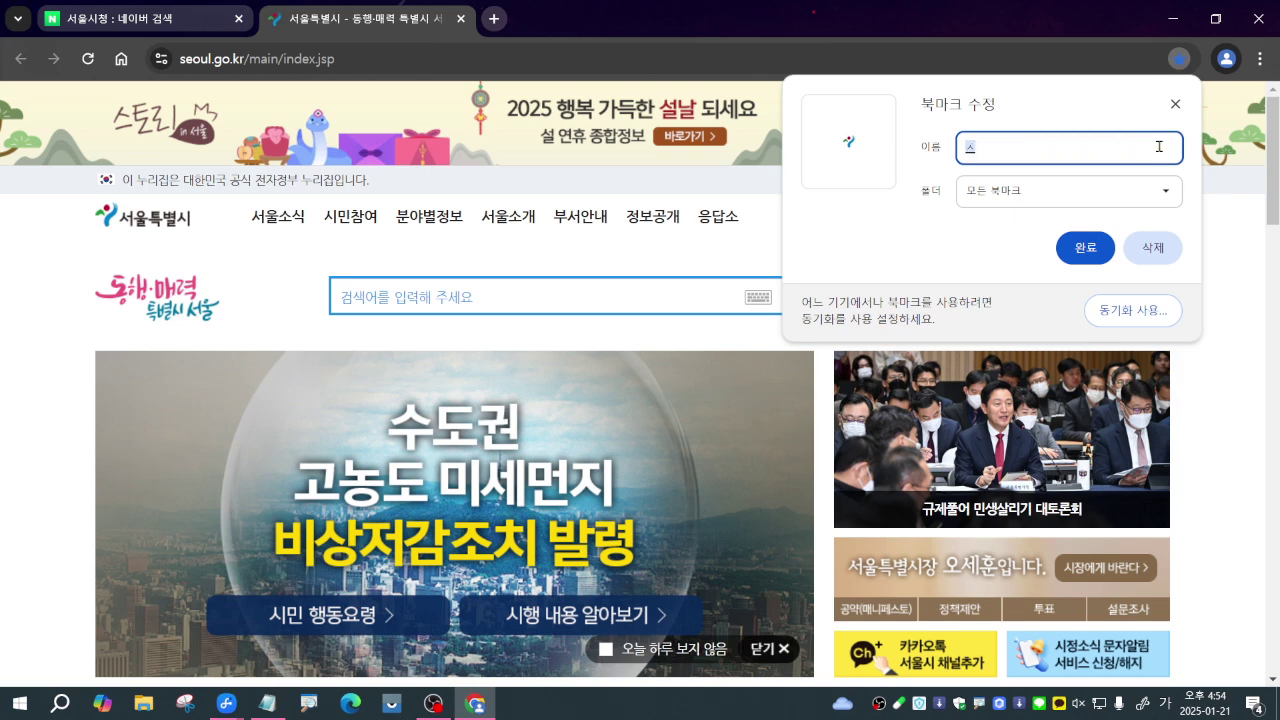
pyautogui.write('시청')
pyautogui.click(1120, 185)
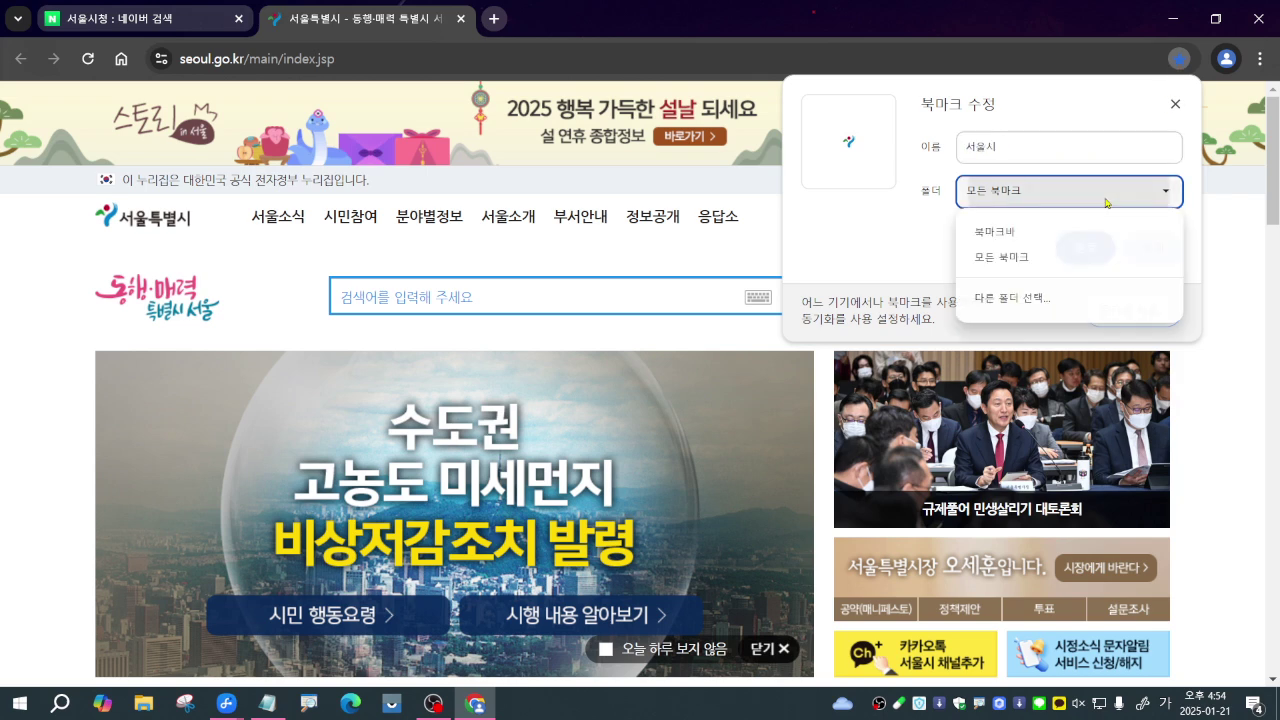
pyautogui.click(1018, 236)
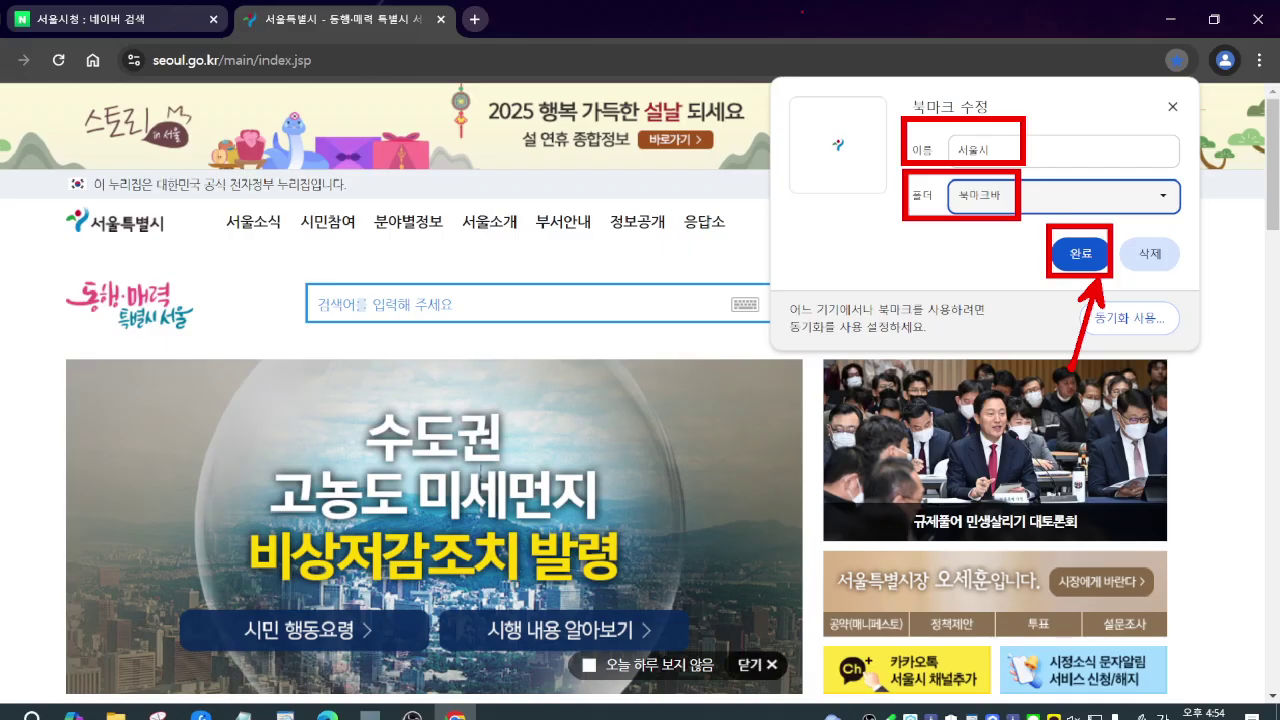
pyautogui.click(1019, 495)
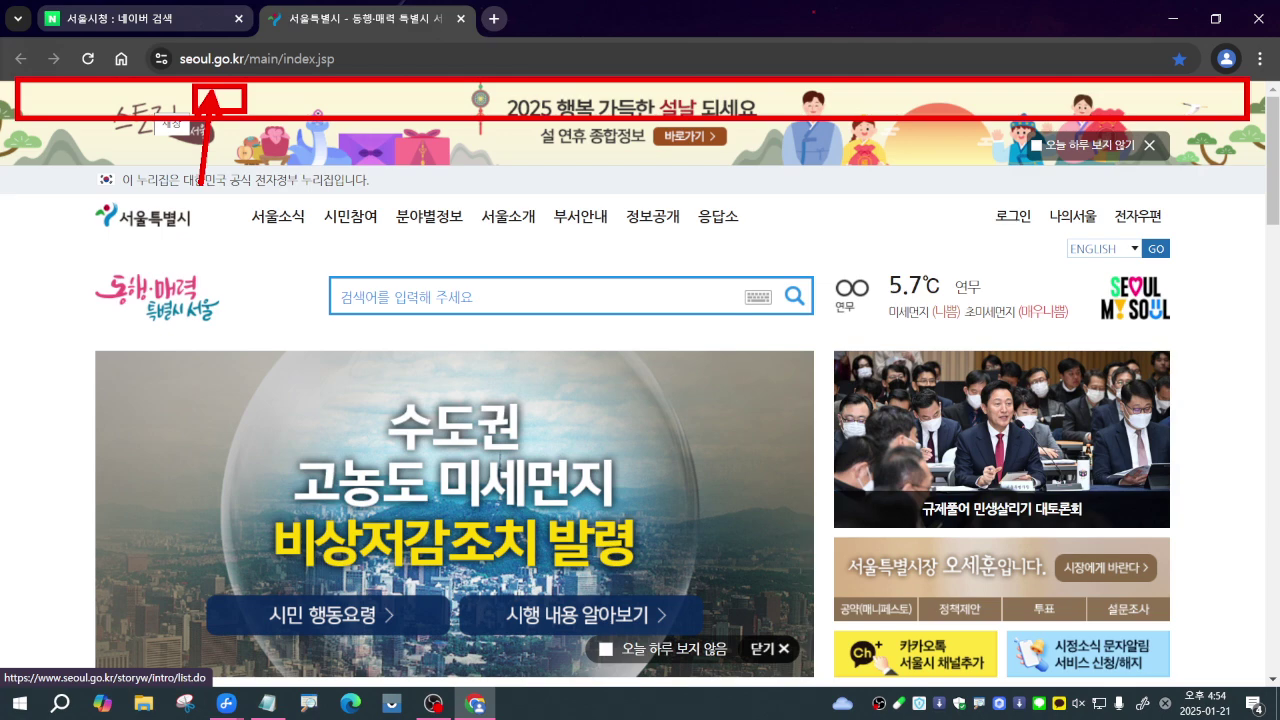
# Check for the 서울시 bookmark on a new tab and on the Naver home page, then close the other tabs
pyautogui.click(494, 19)
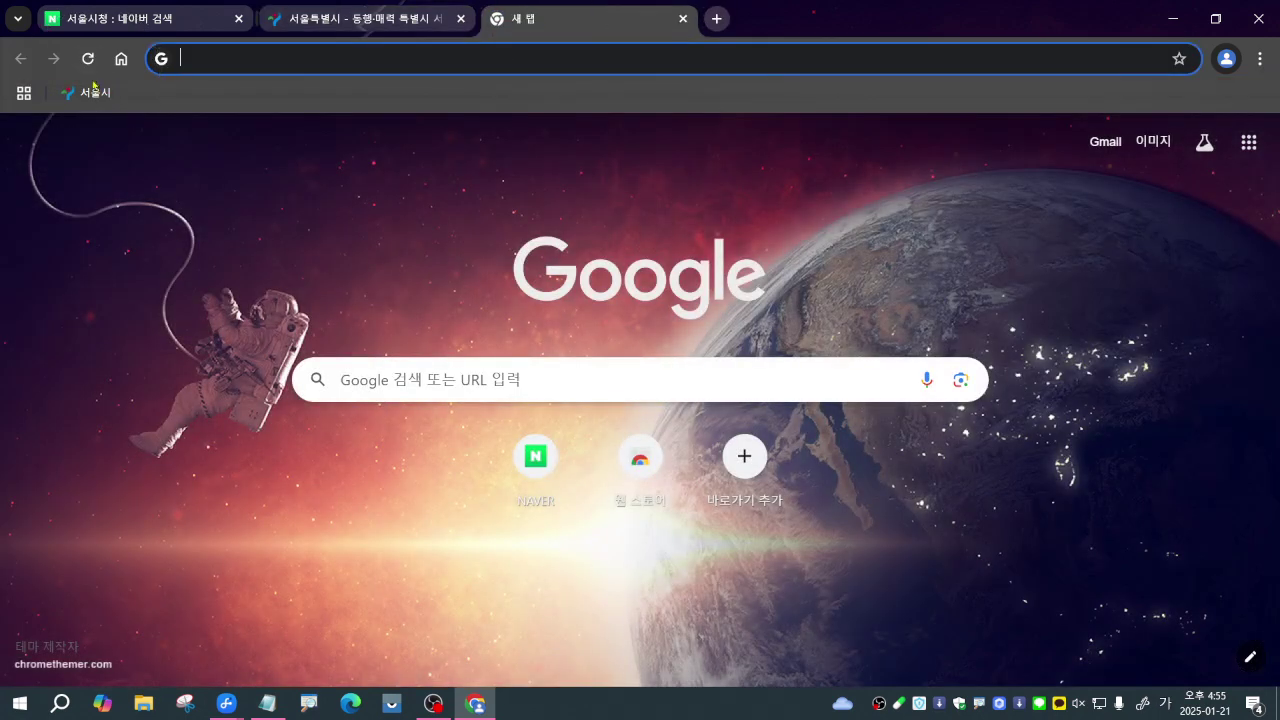
pyautogui.click(95, 100)
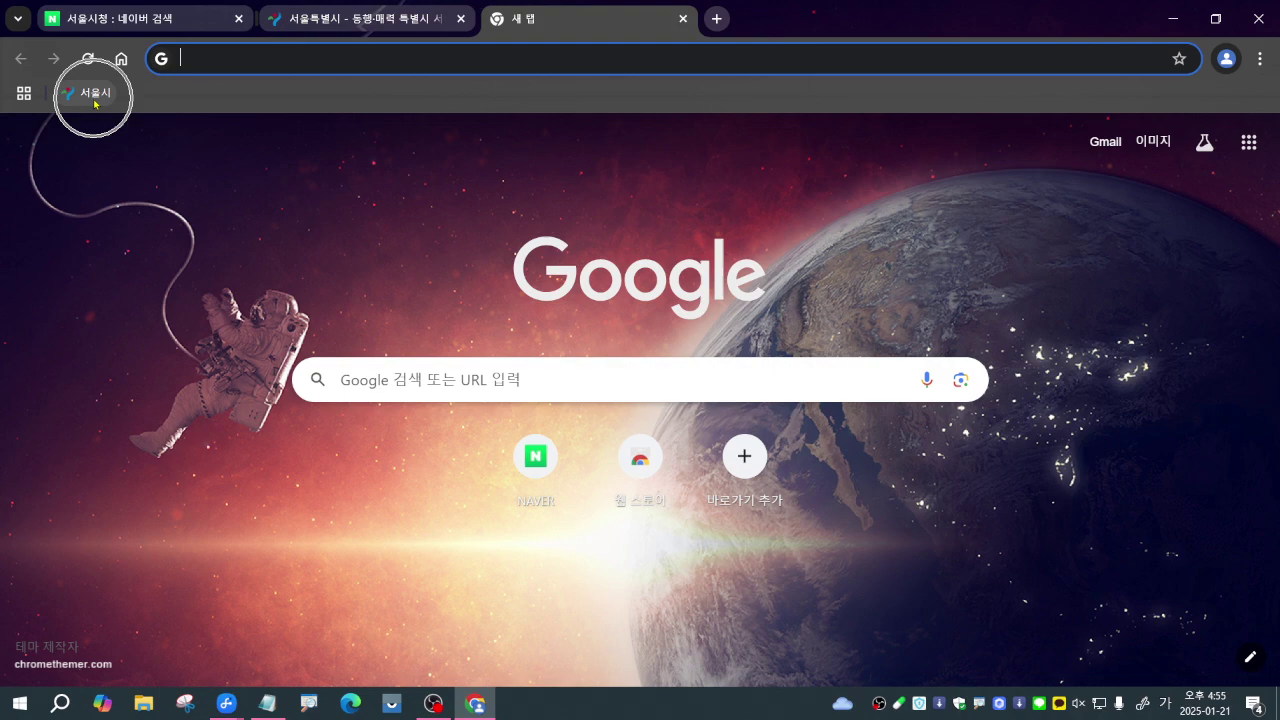
pyautogui.click(121, 59)
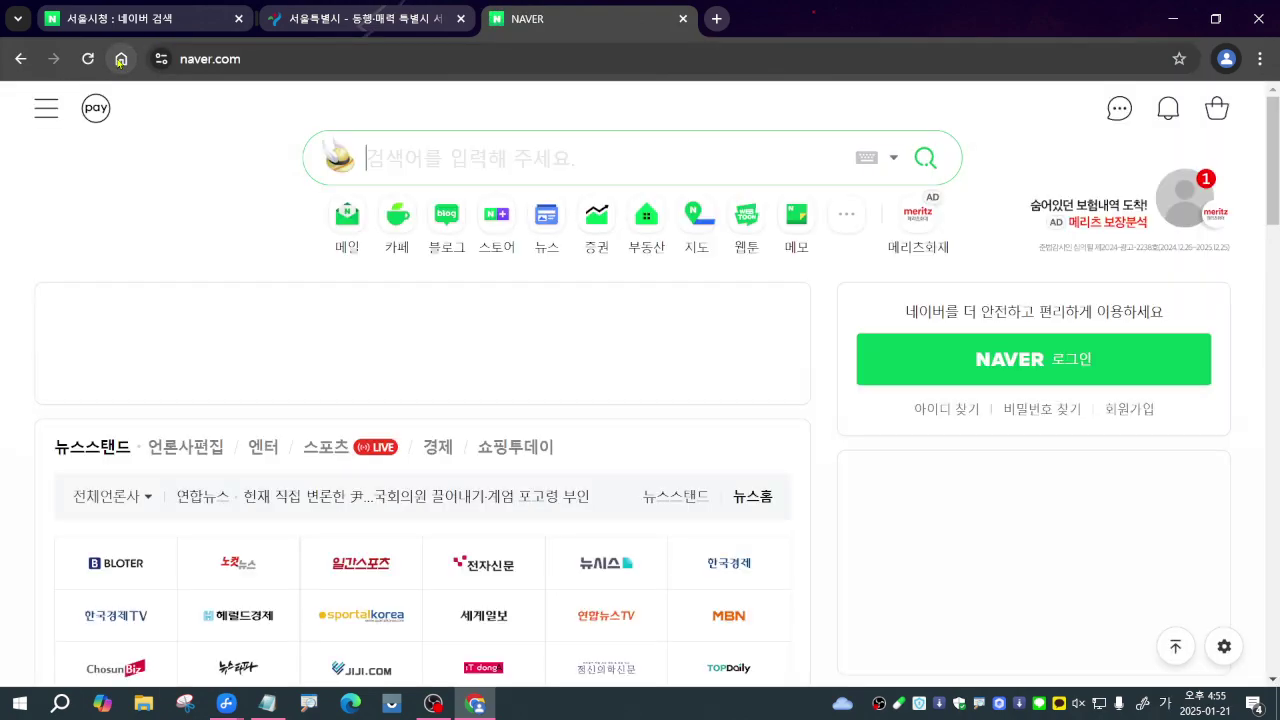
pyautogui.click(461, 18)
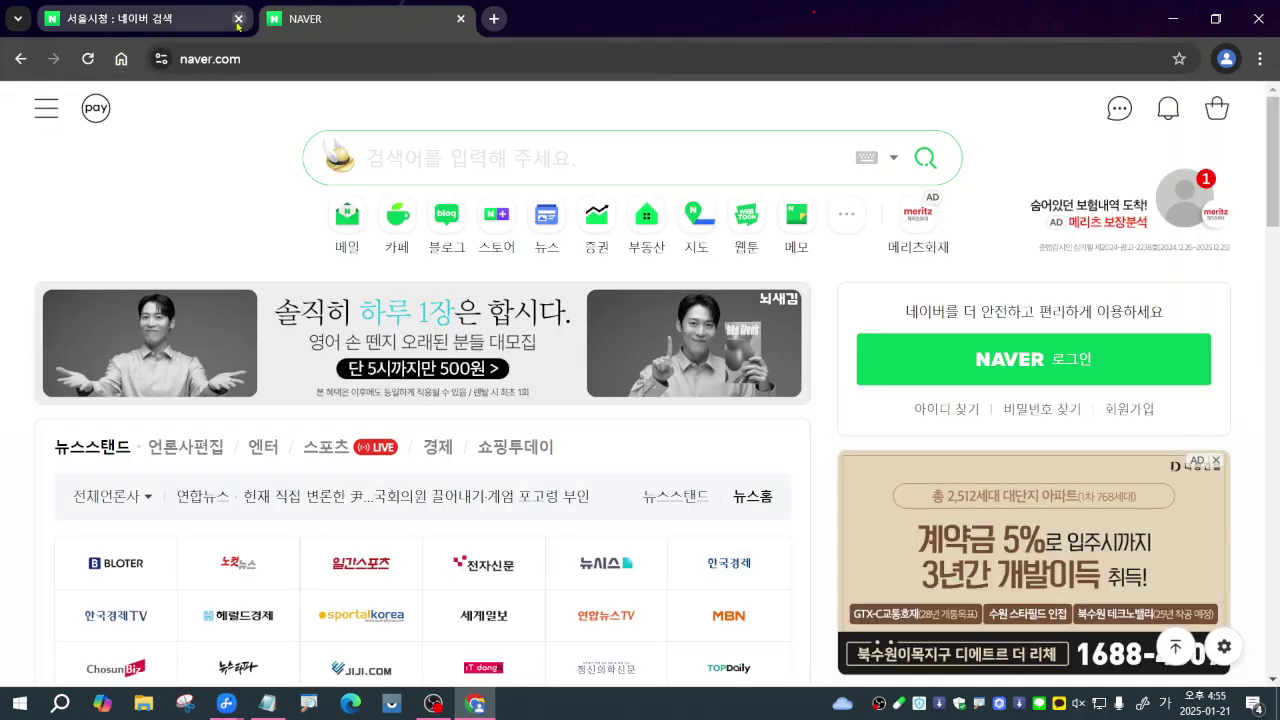
pyautogui.click(238, 18)
# Turn on 북마크바 표시 in the 모양 section of Chrome's settings, opened in a new tab
pyautogui.click(271, 18)
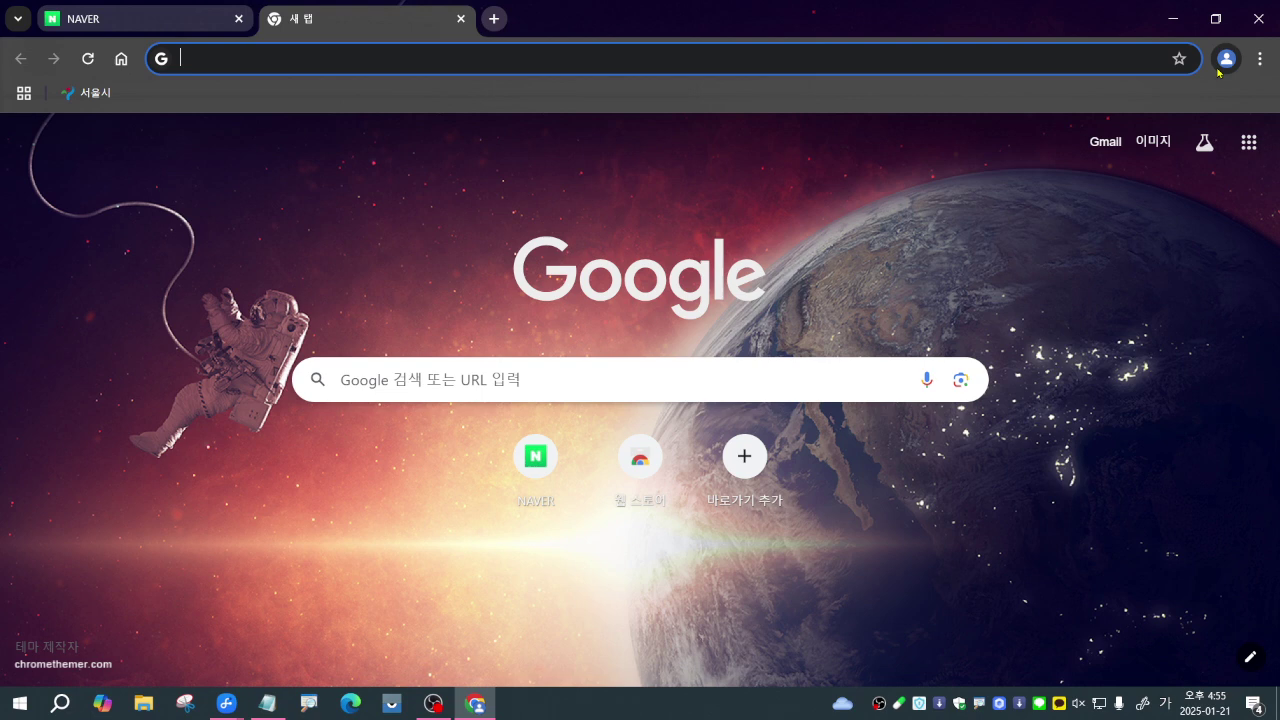
pyautogui.click(1260, 58)
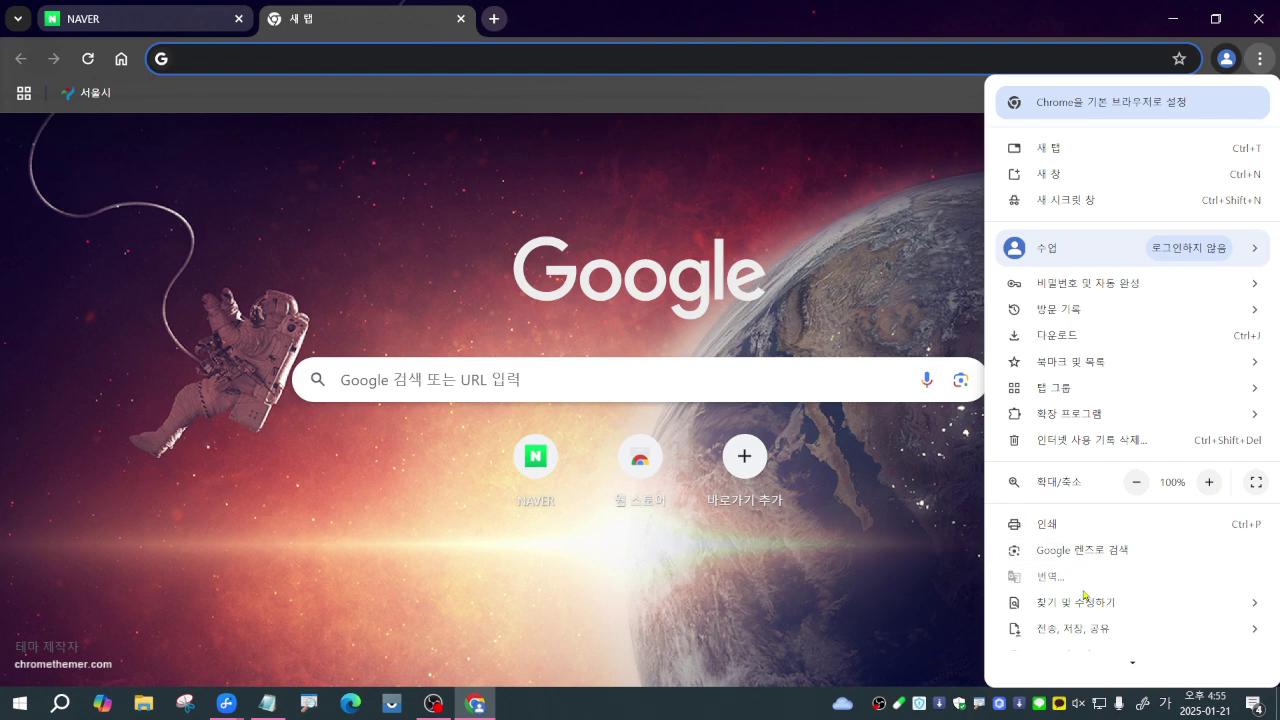
pyautogui.scroll(-2, 1085, 590)
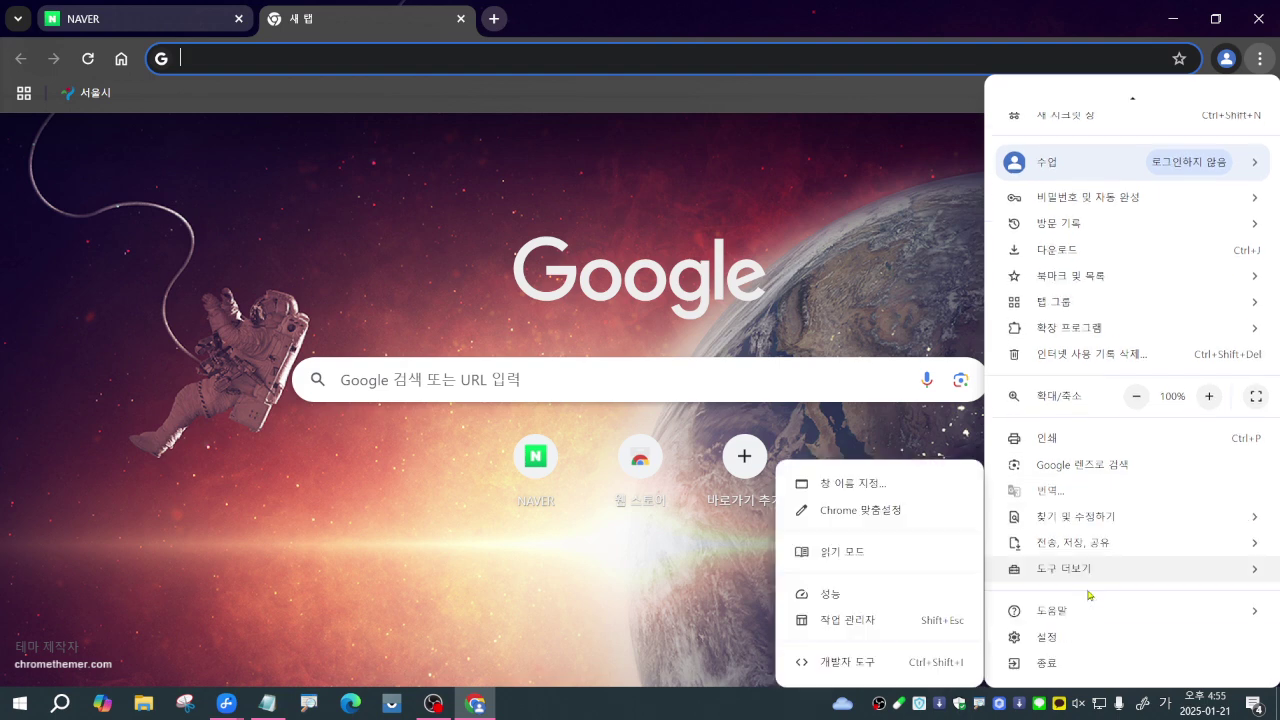
pyautogui.click(1047, 645)
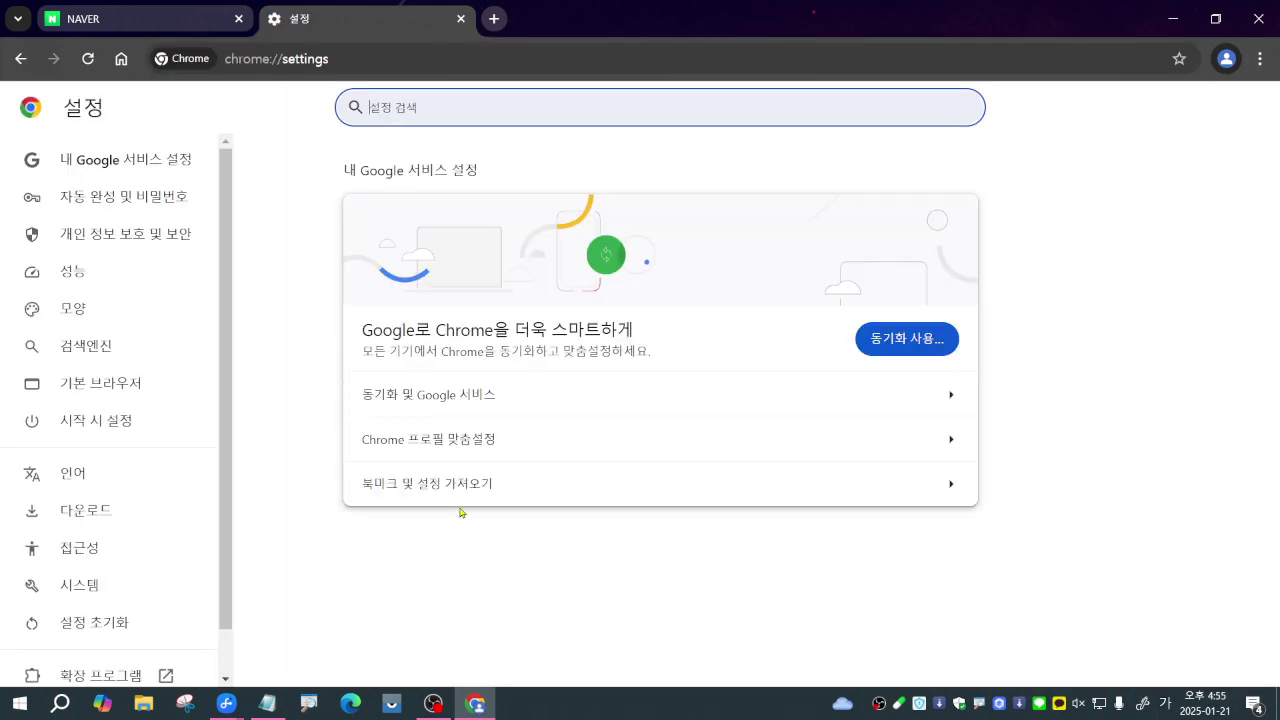
pyautogui.click(83, 310)
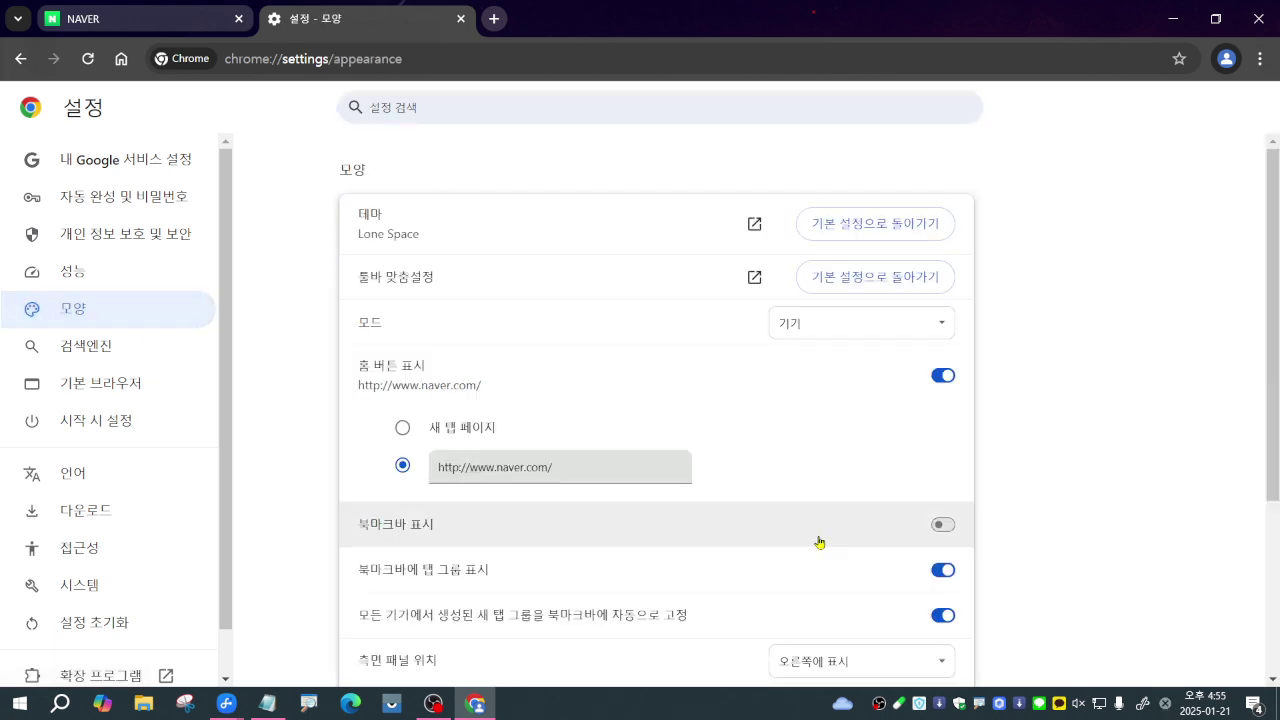
pyautogui.scroll(-1, 819, 542)
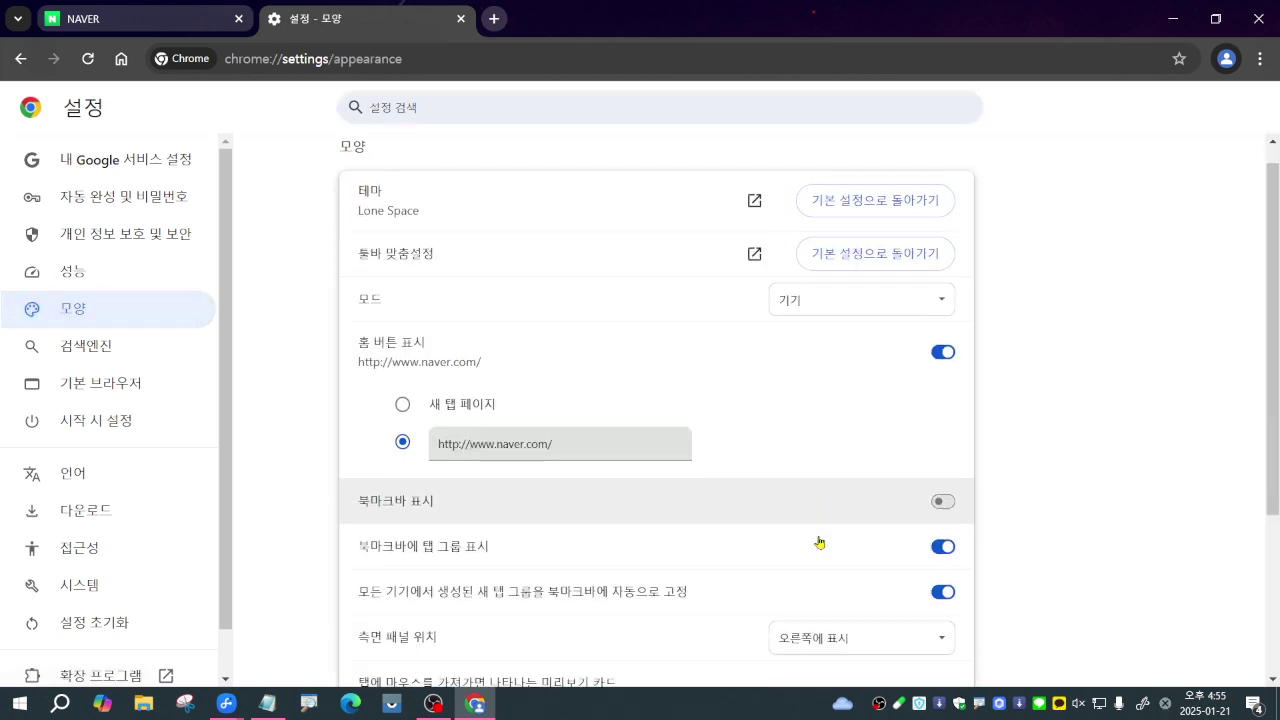
pyautogui.click(942, 432)
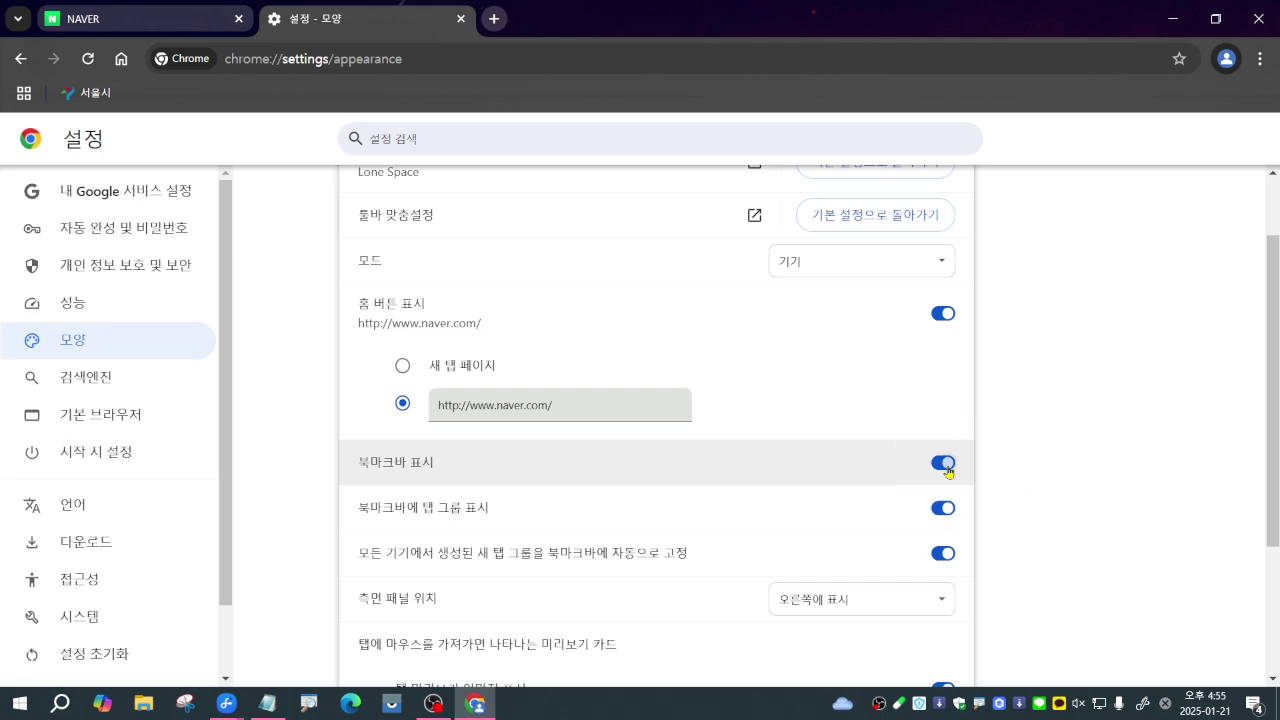
# Check the bookmark bar on the Naver home page and in a new tab, keeping only one tab with Naver loaded
pyautogui.click(121, 59)
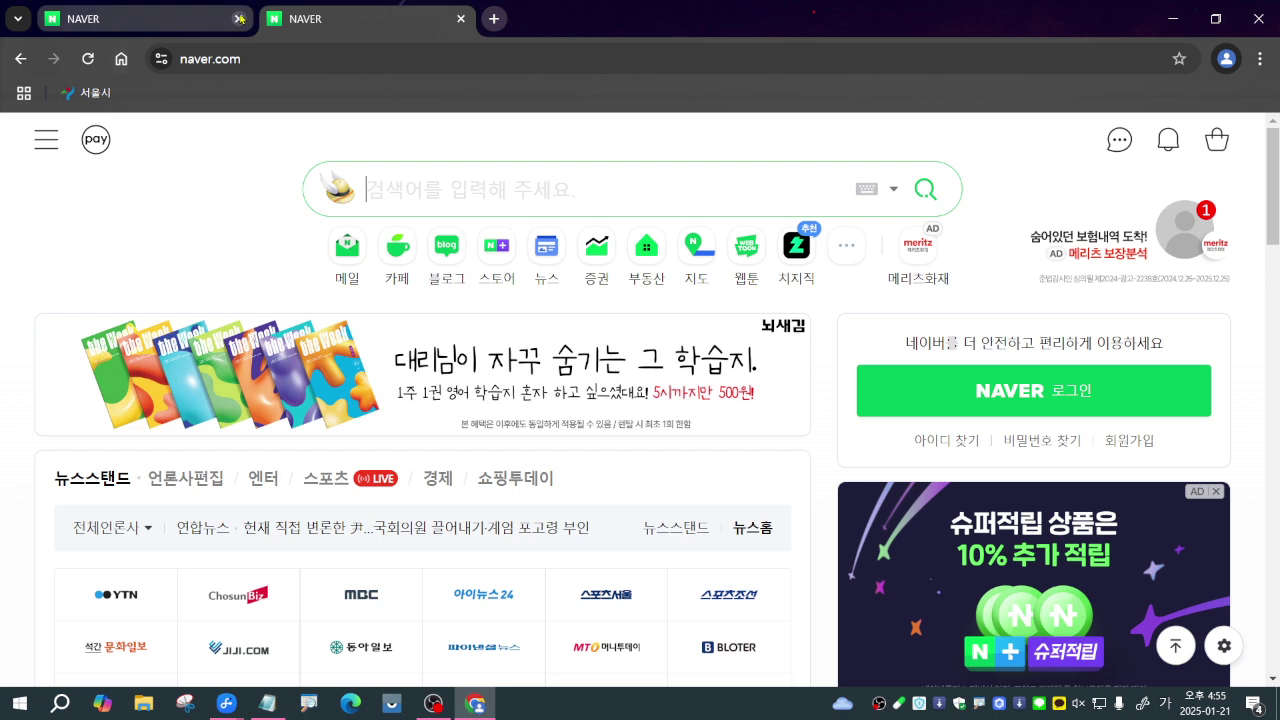
pyautogui.click(97, 93)
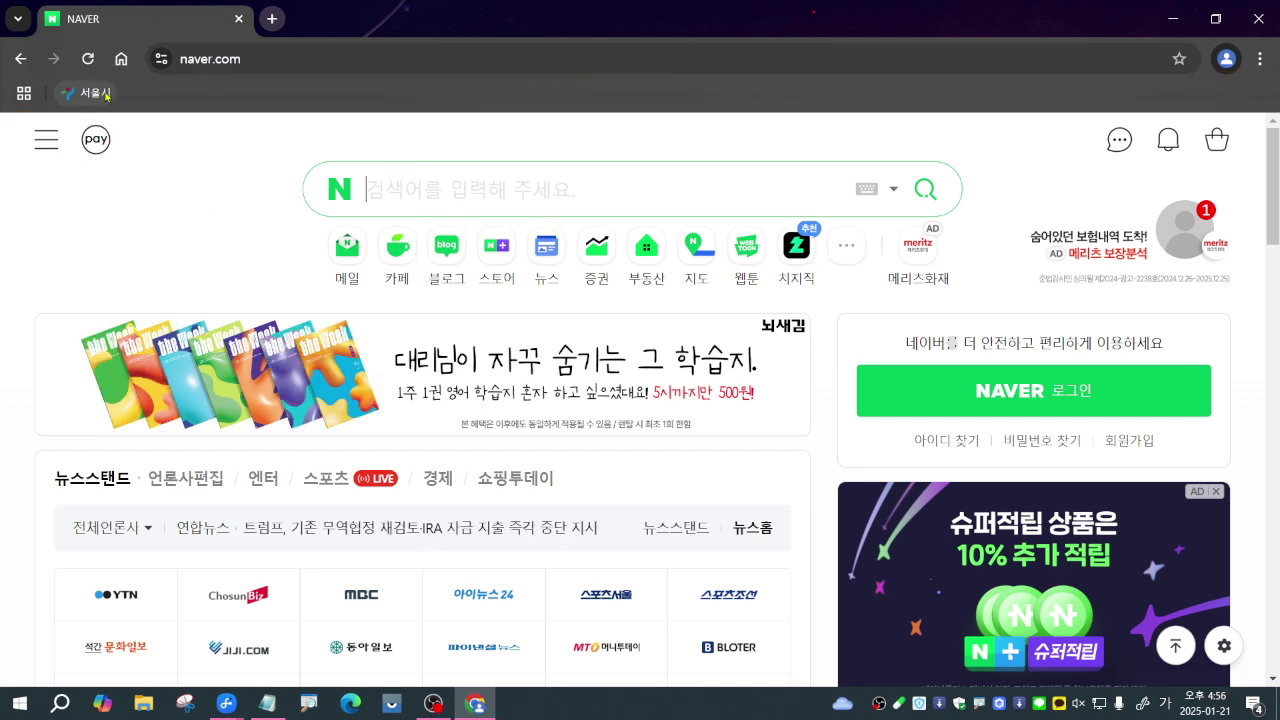
pyautogui.click(271, 18)
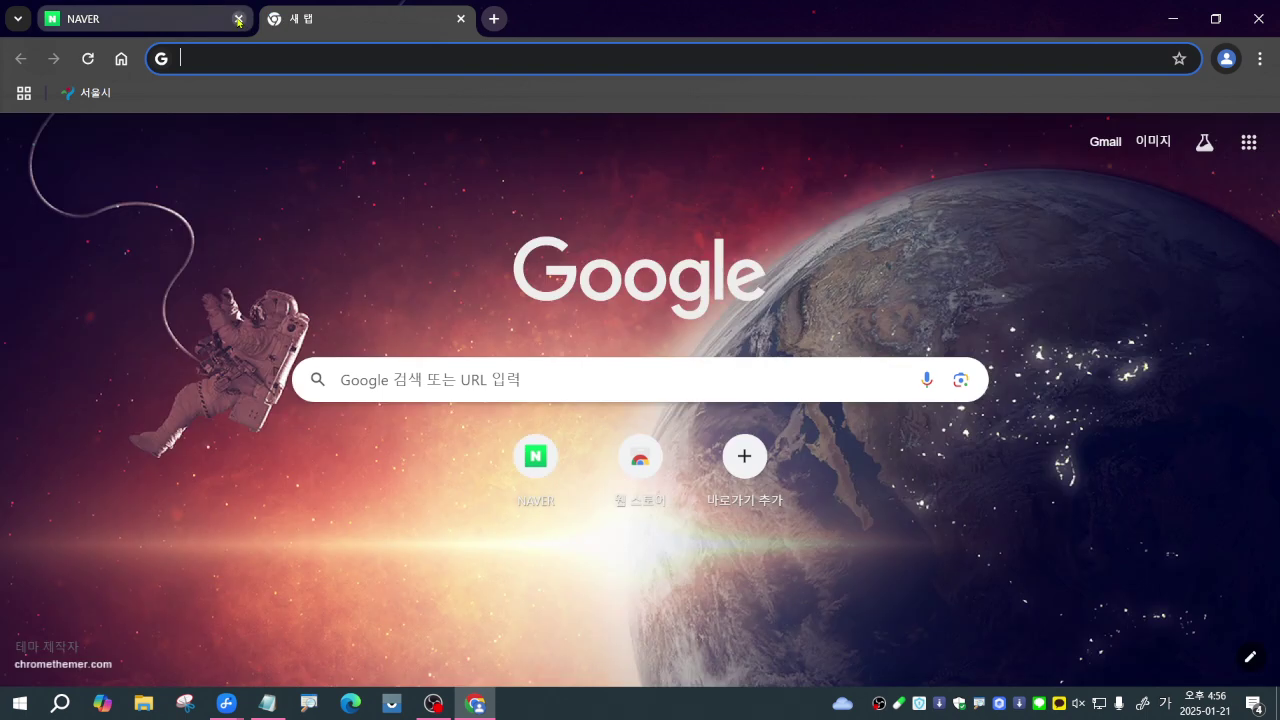
pyautogui.click(238, 19)
pyautogui.click(121, 58)
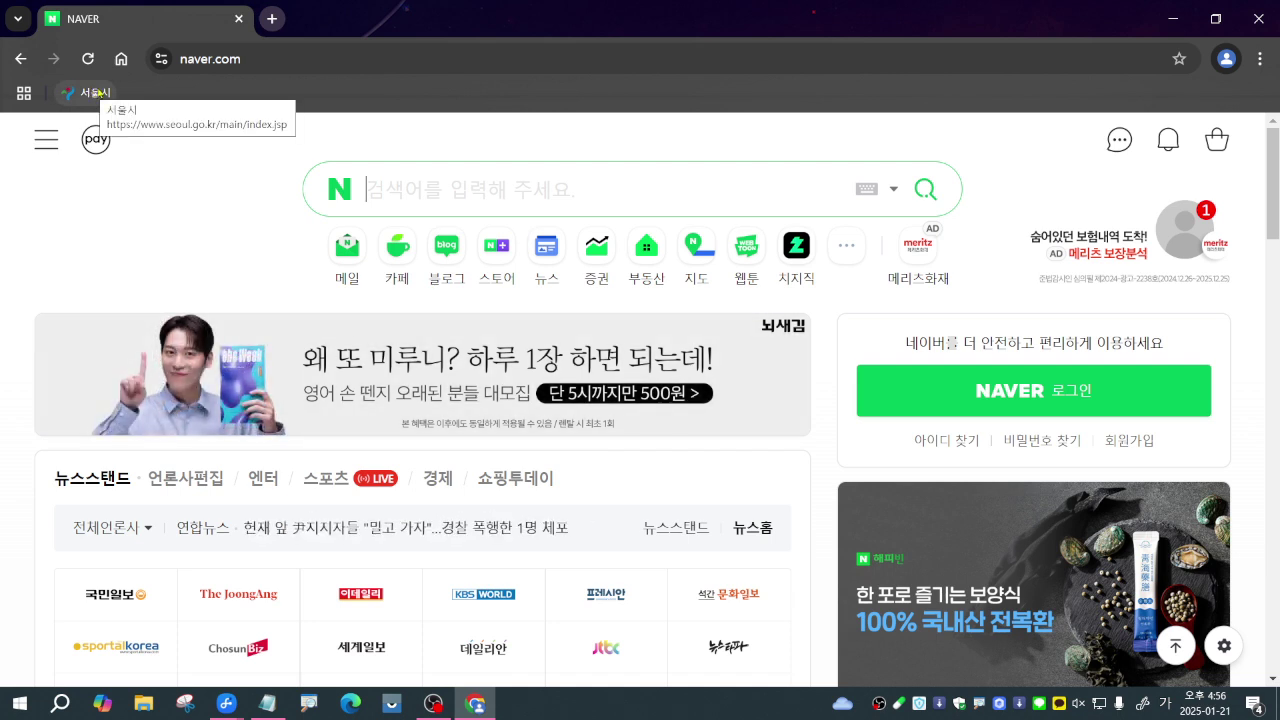
# Search Naver for 기상청 and open the 기상청 날씨누리 website from the results
pyautogui.write('기상청')
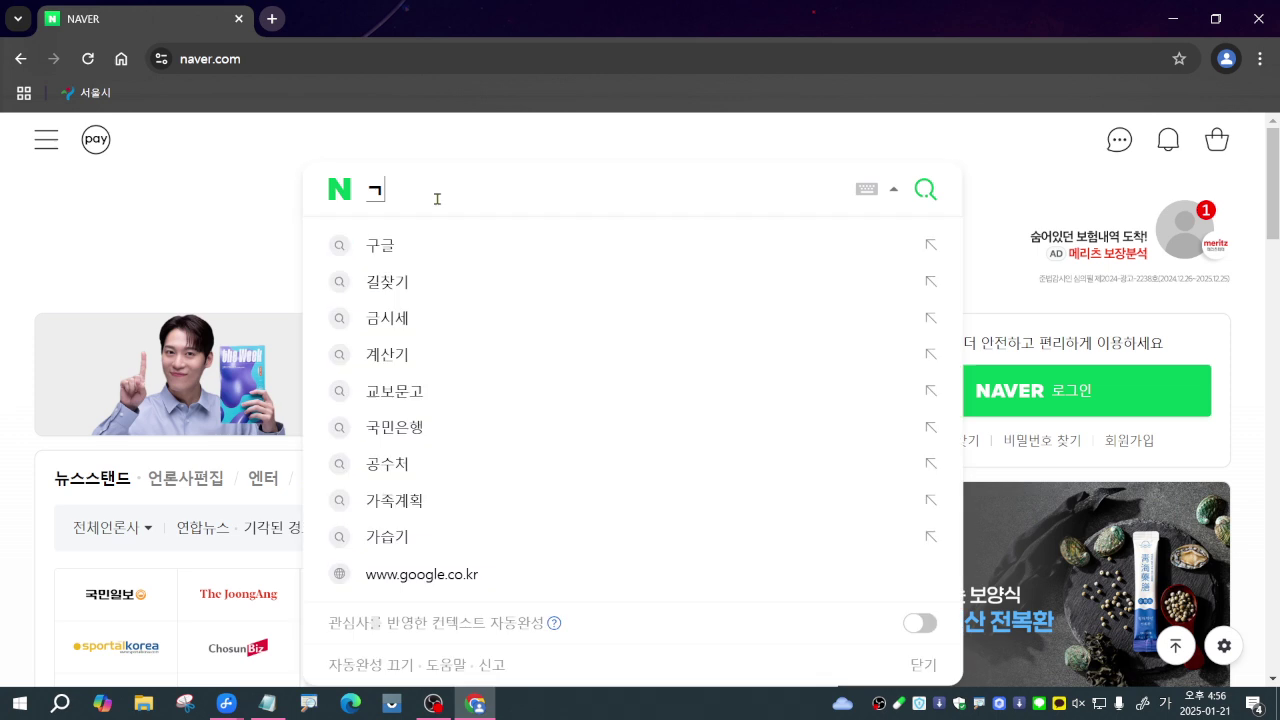
pyautogui.press('Return')
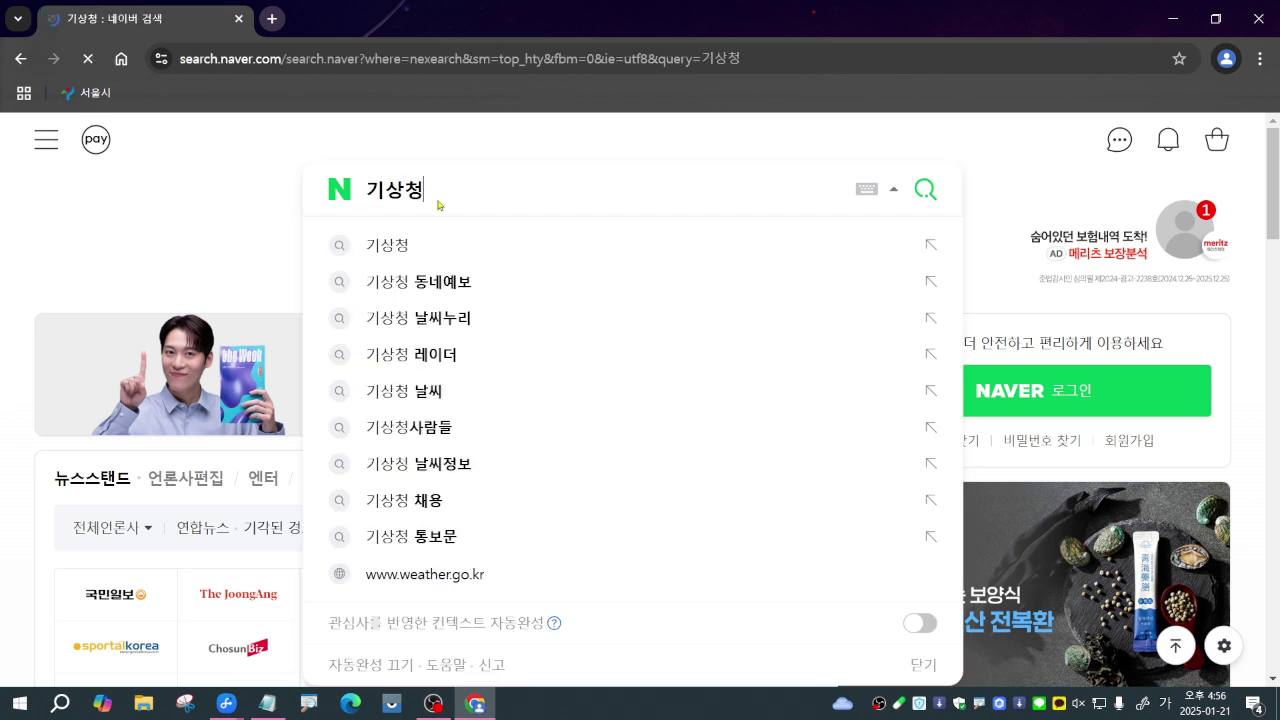
pyautogui.click(226, 326)
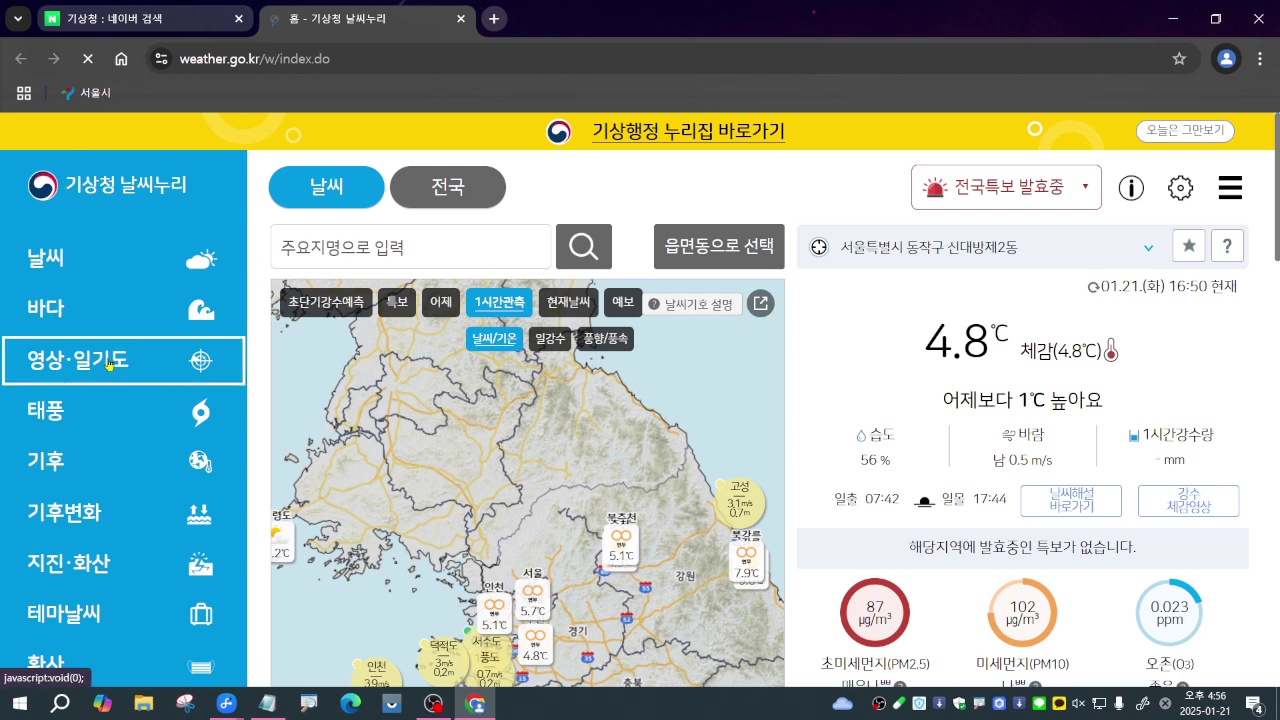
# Bookmark the weather site in the 북마크바 folder as 기상청 날씨누리 and allow its location access while on the site
pyautogui.click(1181, 59)
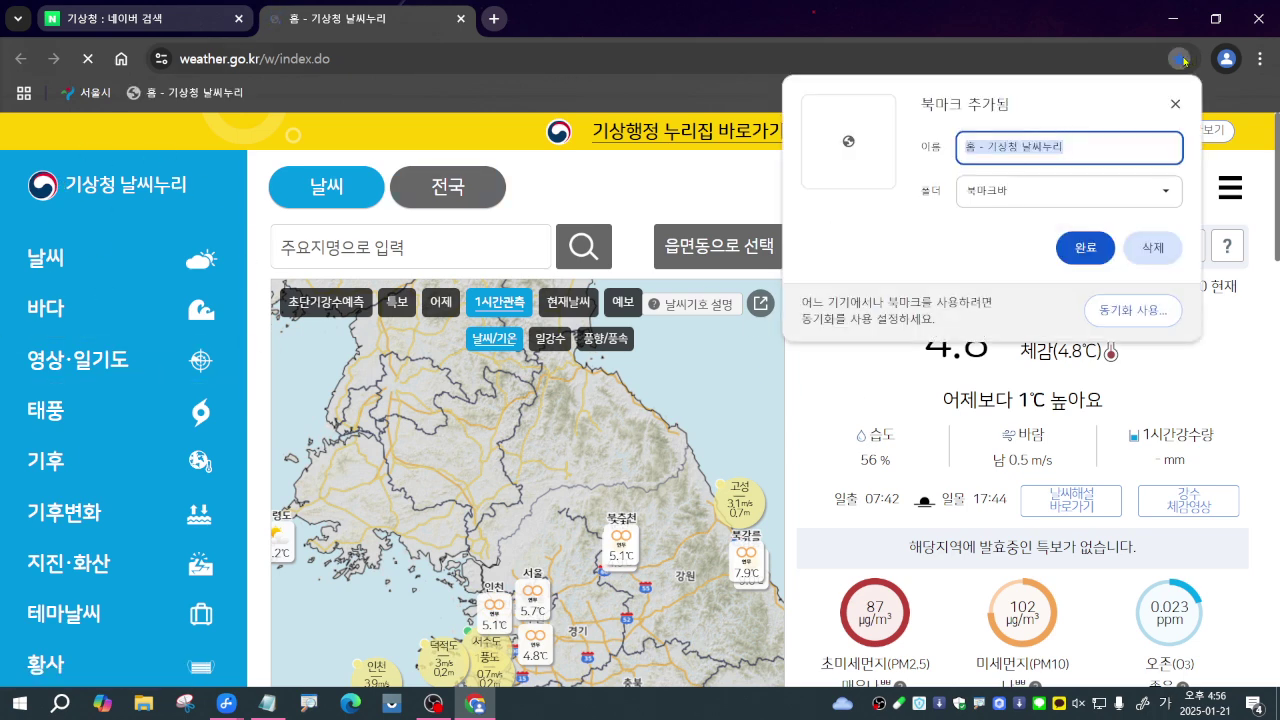
pyautogui.click(992, 149)
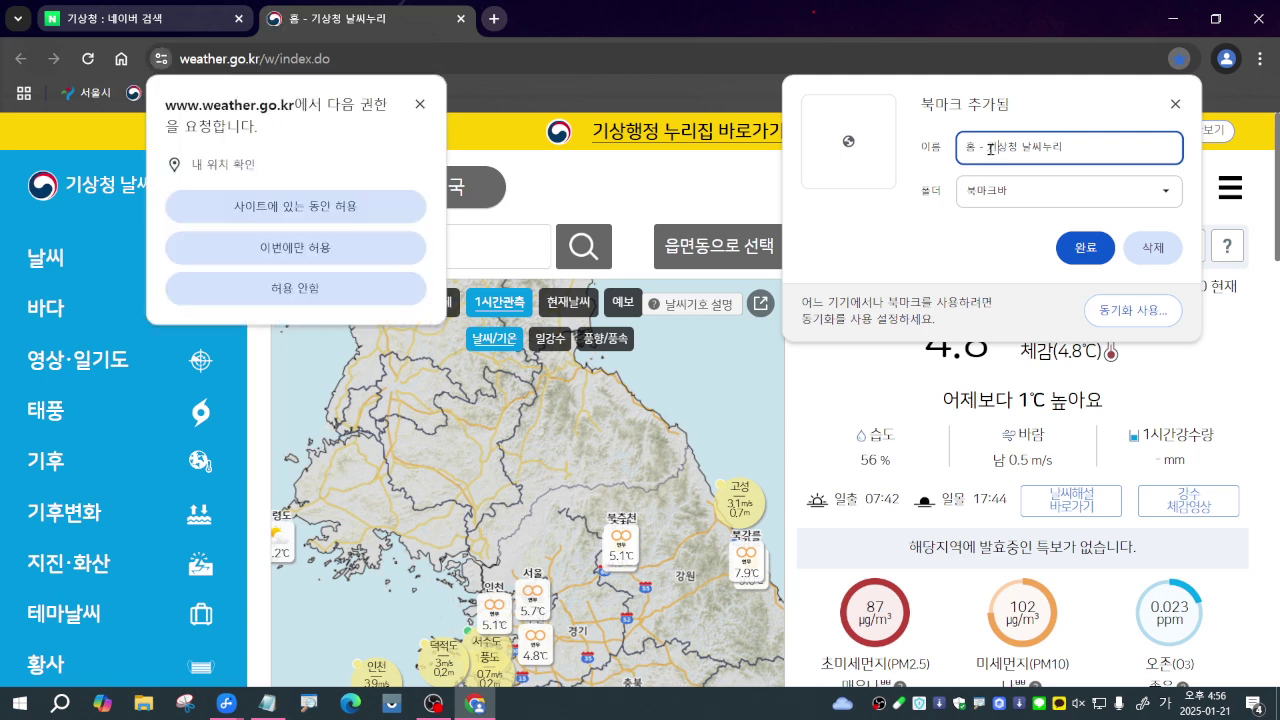
pyautogui.press('BackSpace')
pyautogui.press('BackSpace')
pyautogui.press('BackSpace')
pyautogui.press('BackSpace')
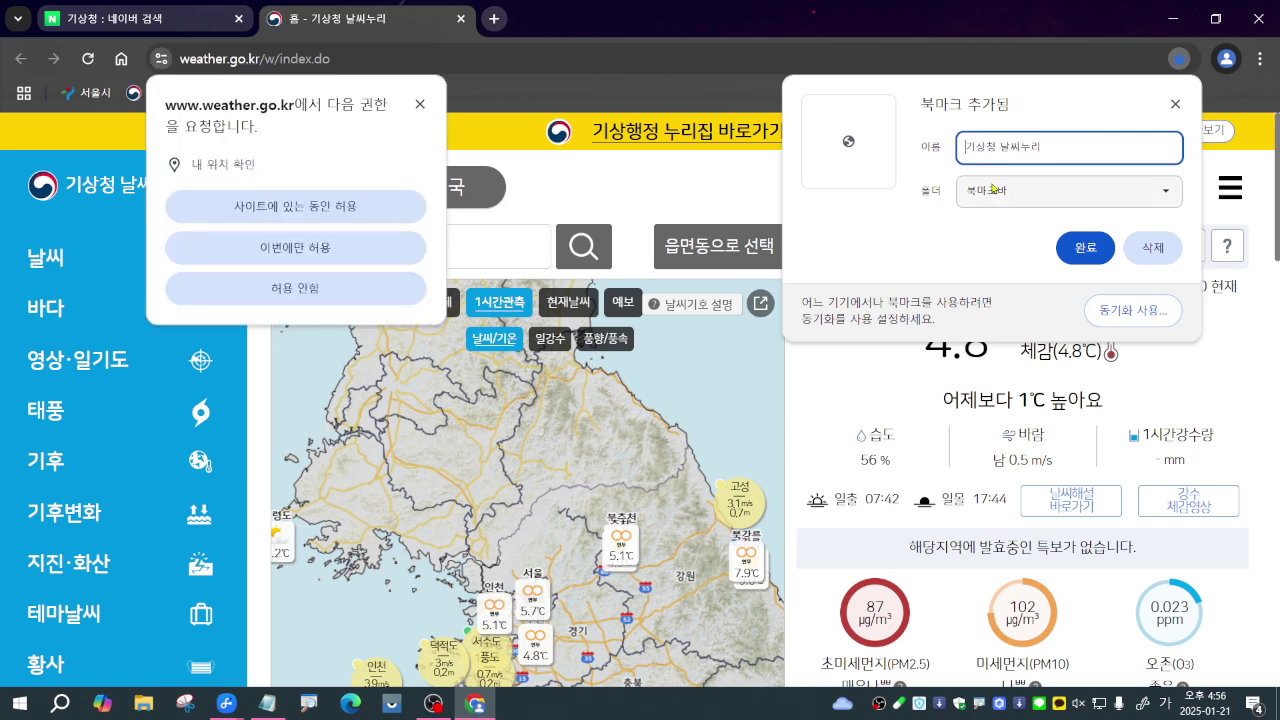
pyautogui.click(340, 208)
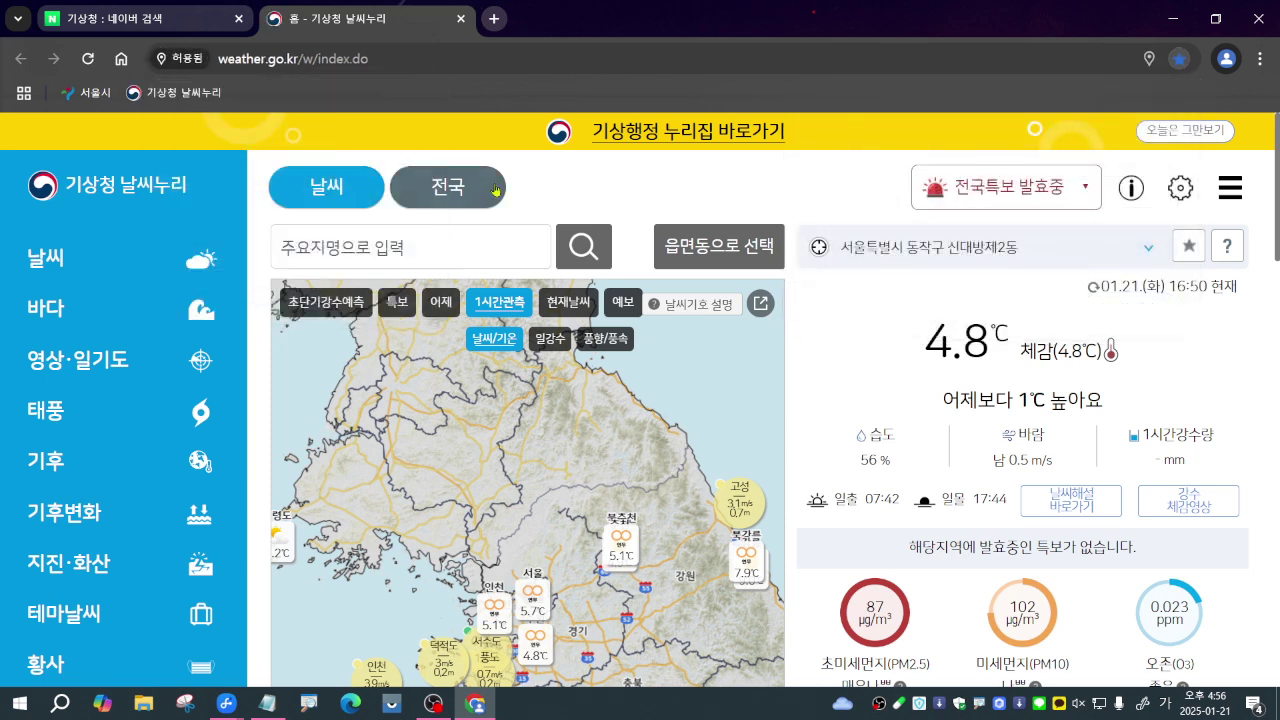
# Bookmark the weather page again in the 북마크바 folder as 기상청 날씨누리 and delete that duplicate bookmark
pyautogui.click(1178, 59)
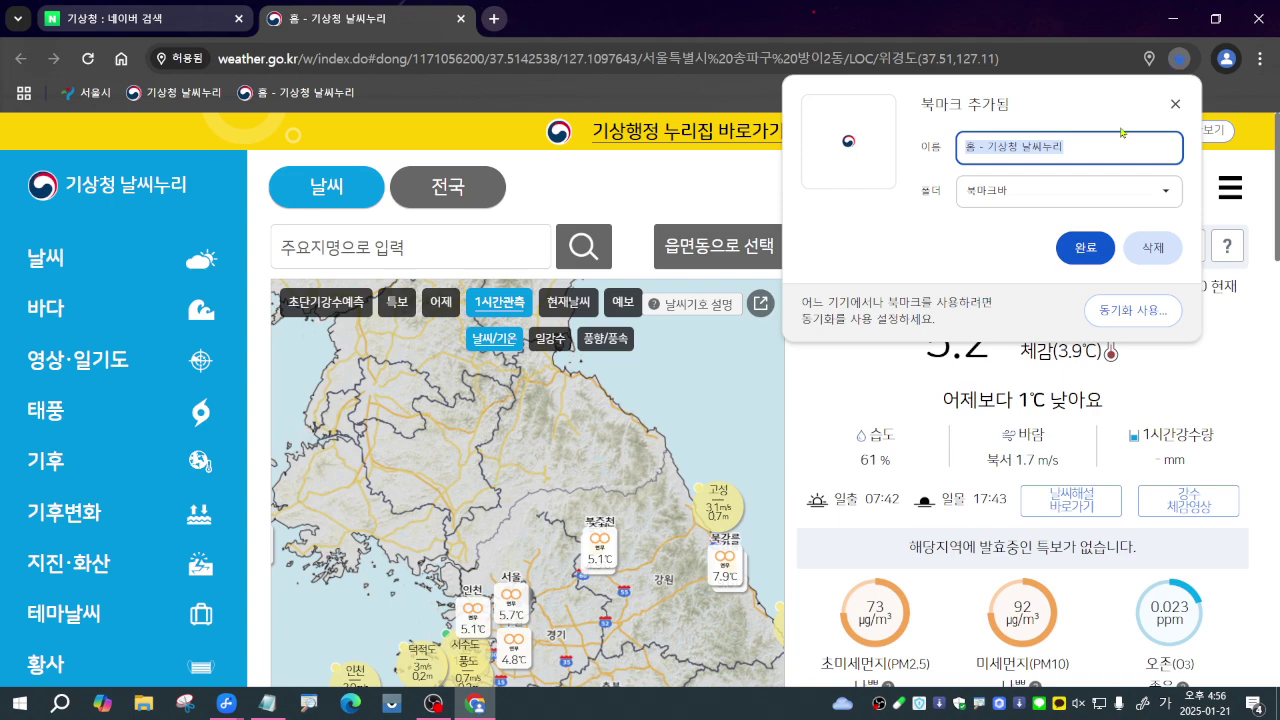
pyautogui.click(987, 153)
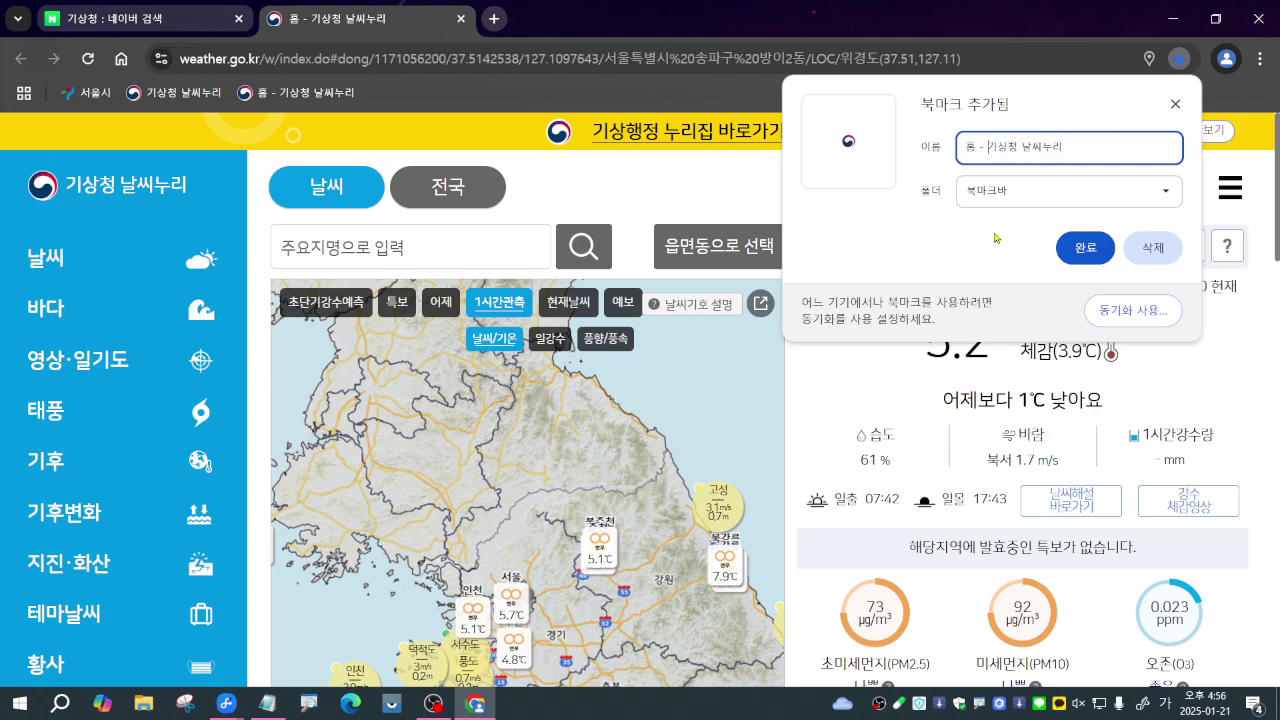
pyautogui.press('BackSpace')
pyautogui.press('BackSpace')
pyautogui.press('BackSpace')
pyautogui.press('BackSpace')
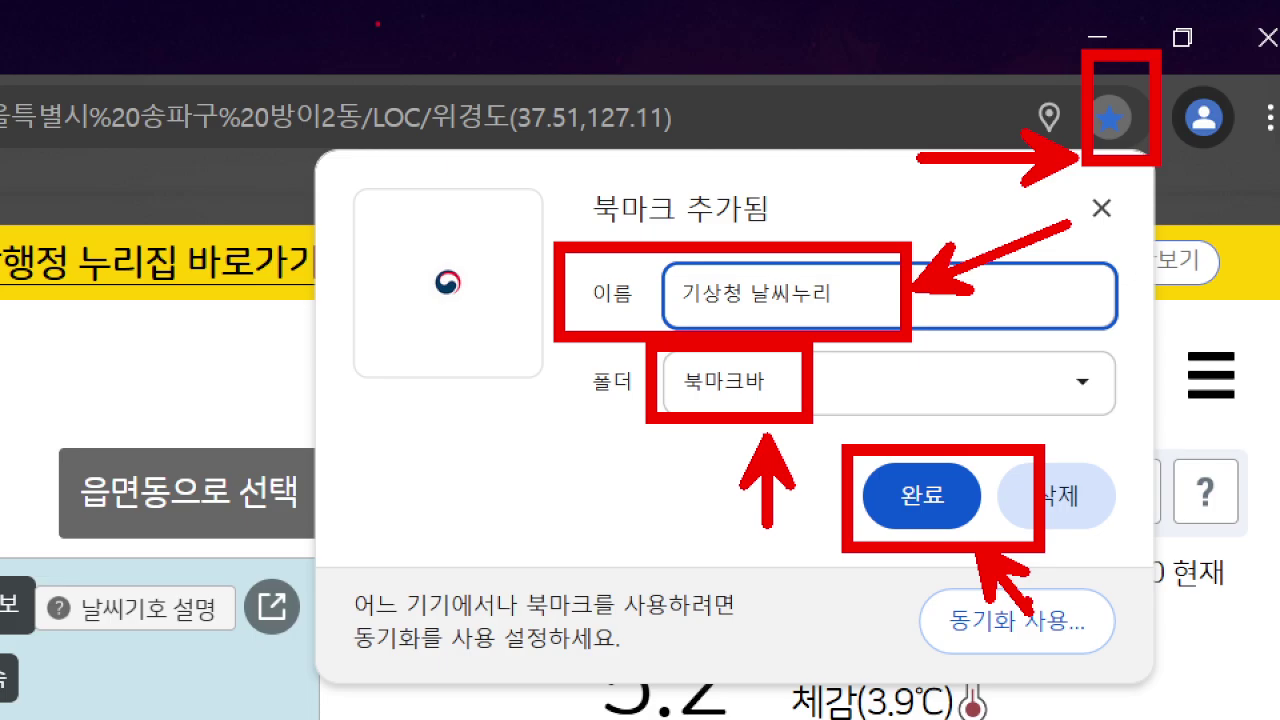
pyautogui.press('Return')
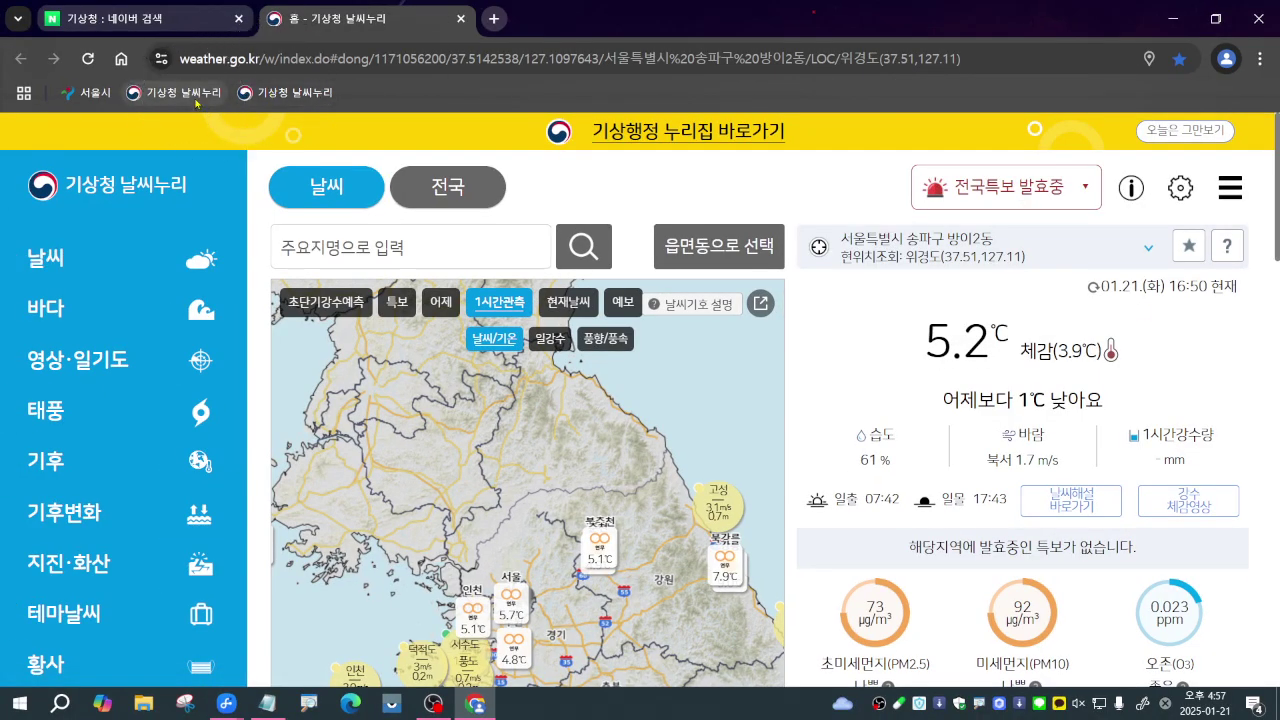
pyautogui.rightClick(292, 95)
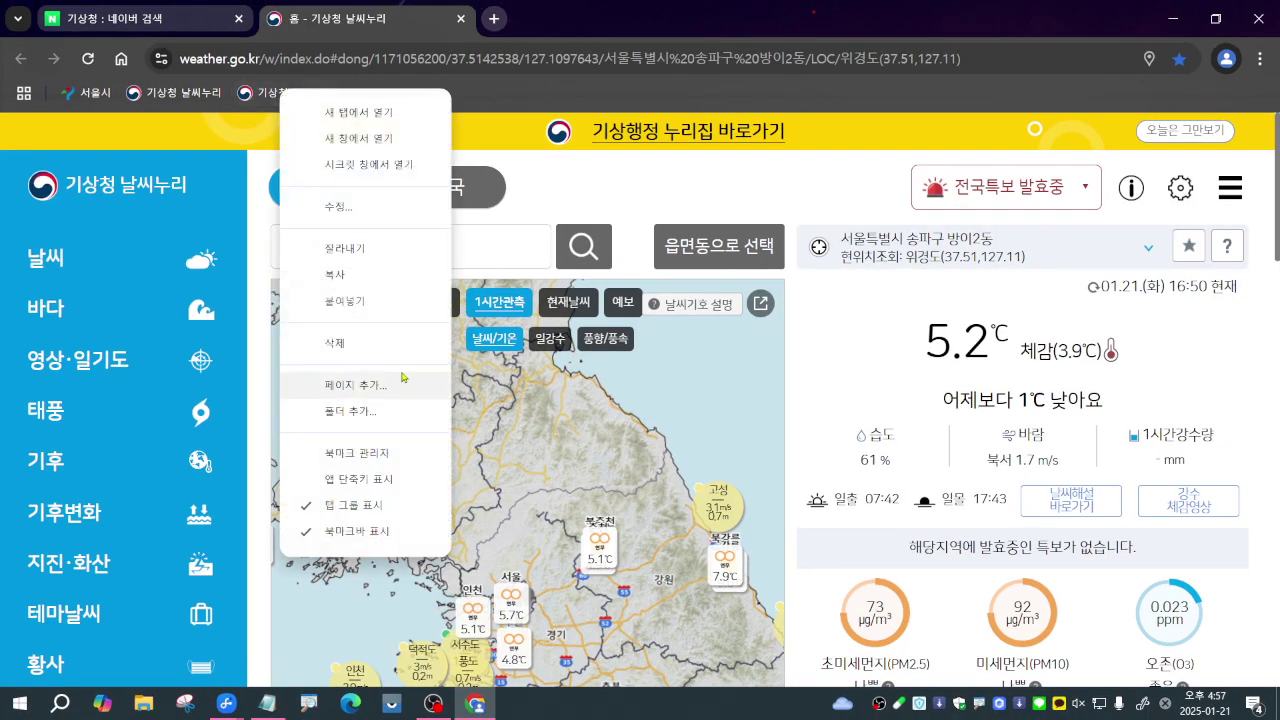
pyautogui.click(398, 350)
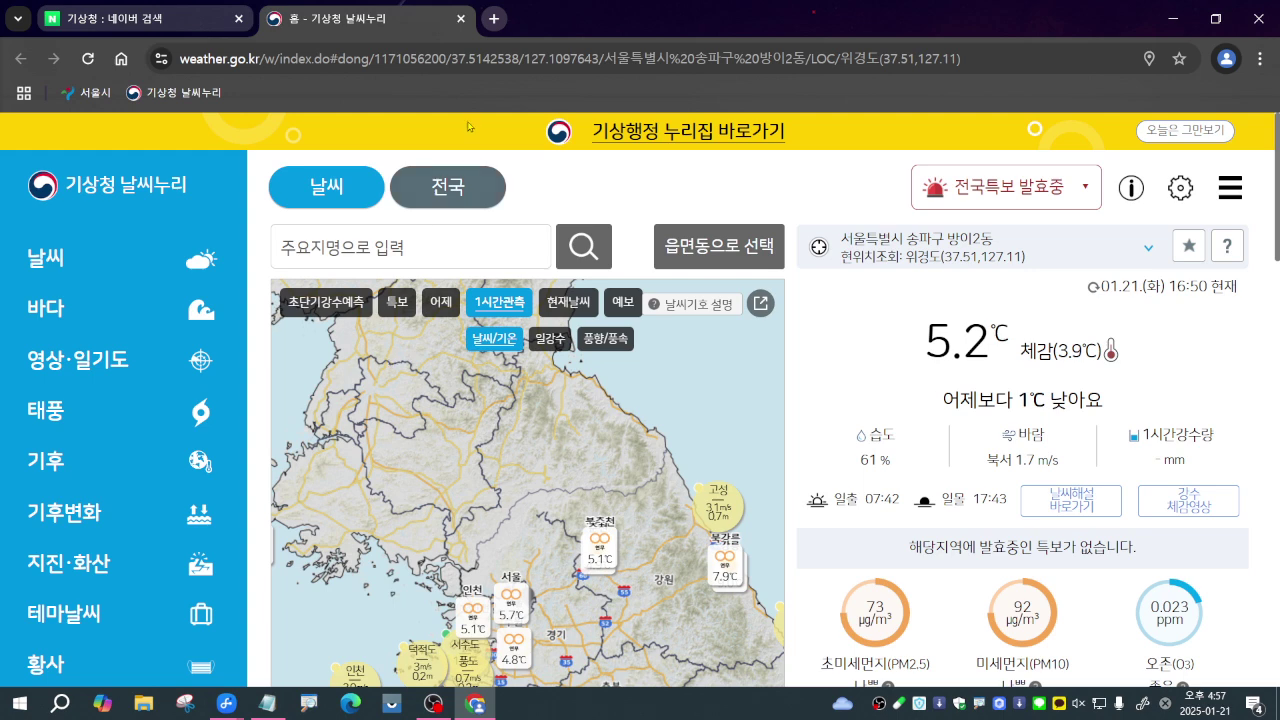
# Close the weather page, search Naver for 픽사베이 and open the Pixabay website from the results
pyautogui.click(461, 19)
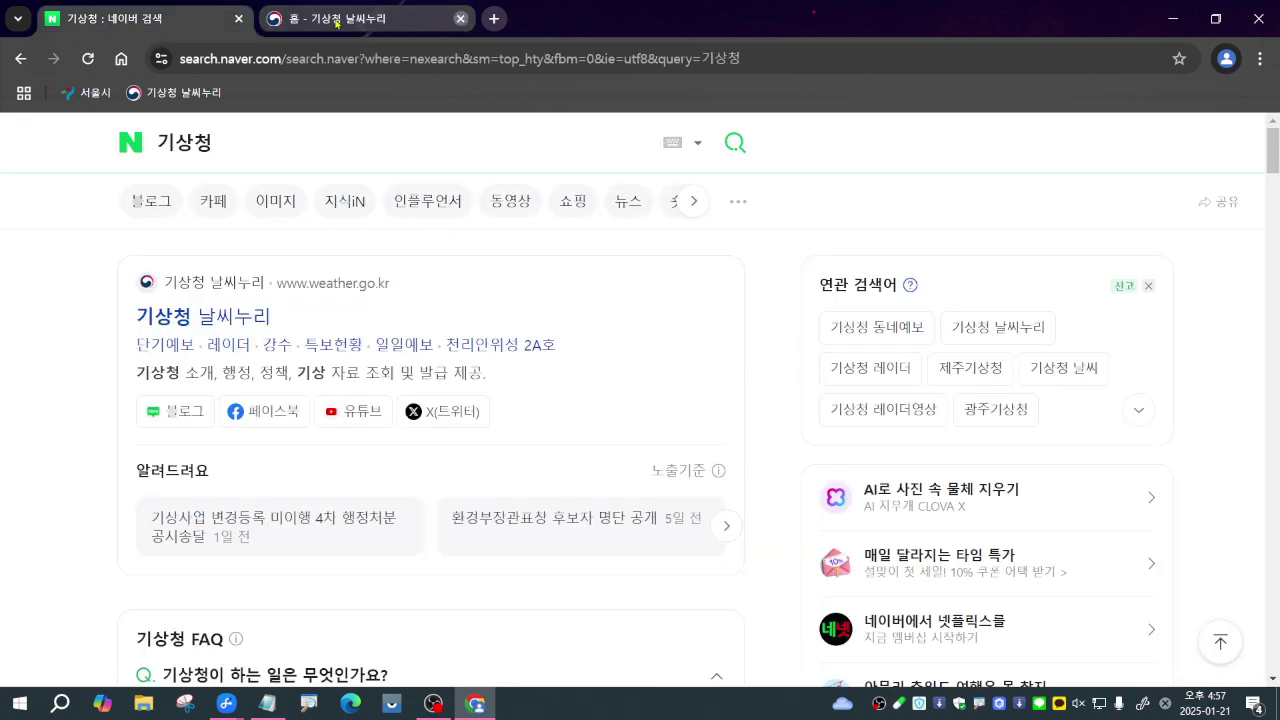
pyautogui.click(121, 60)
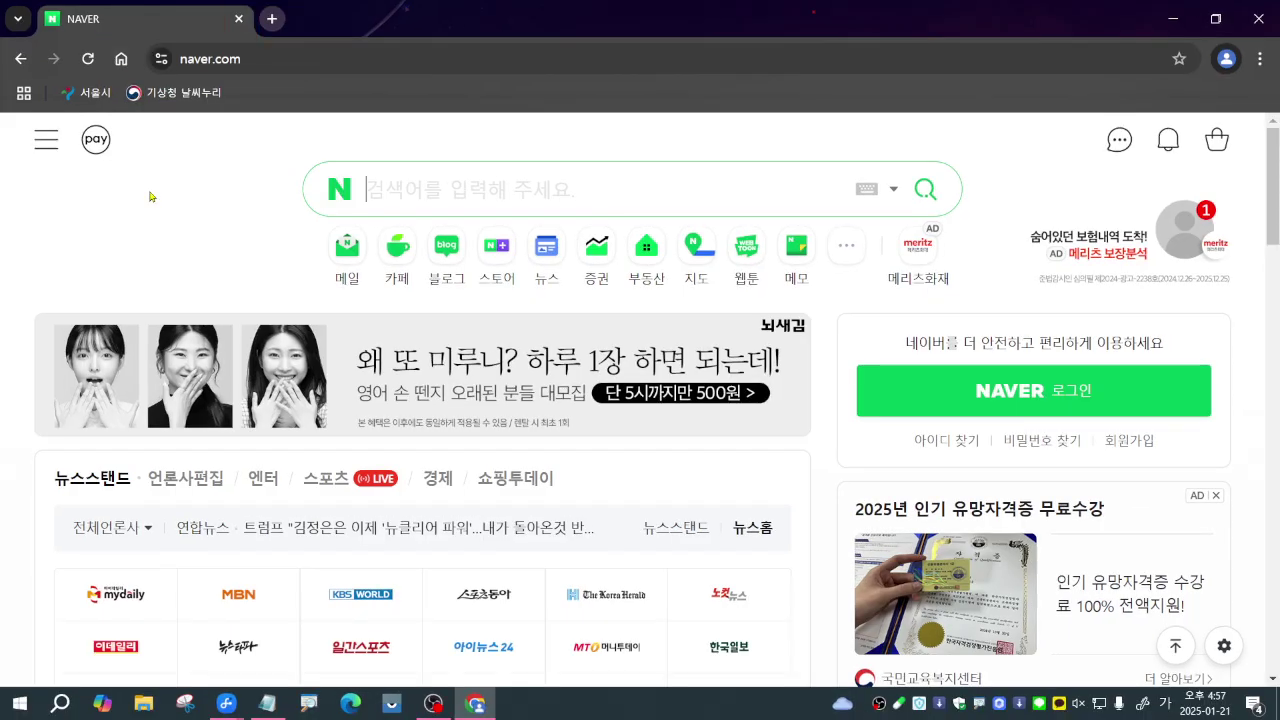
pyautogui.write('픽')
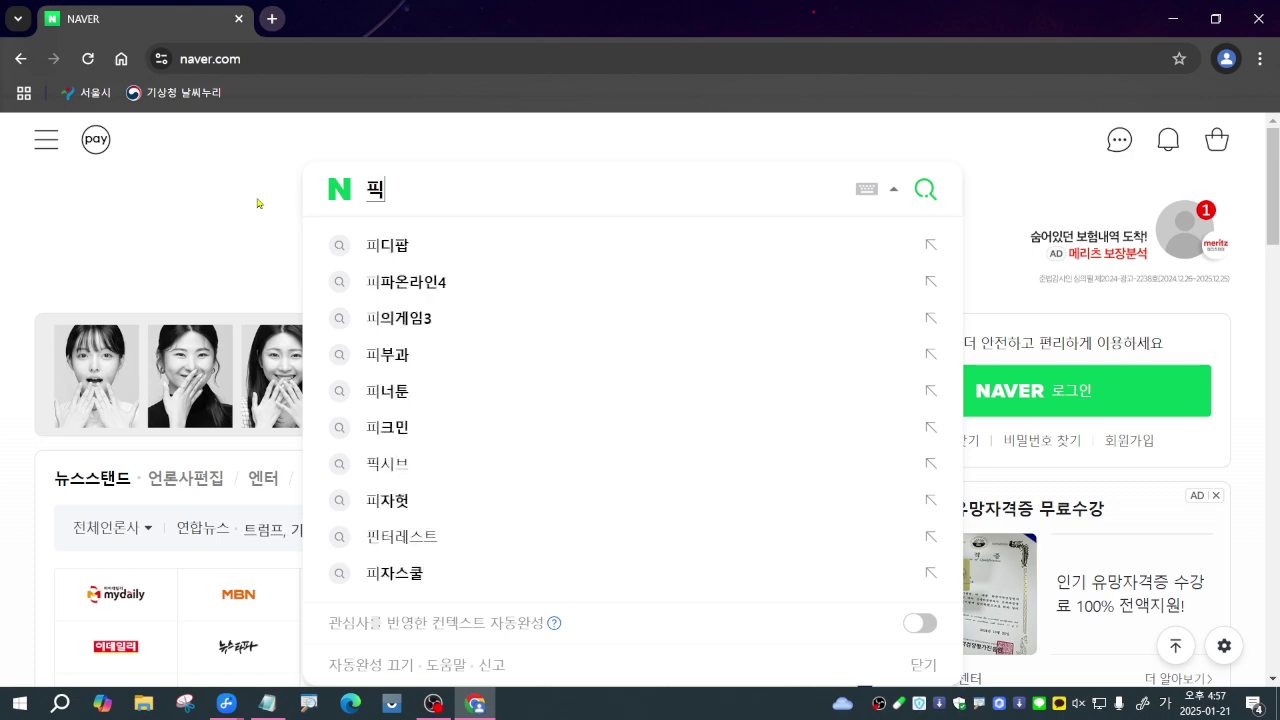
pyautogui.write('사베이')
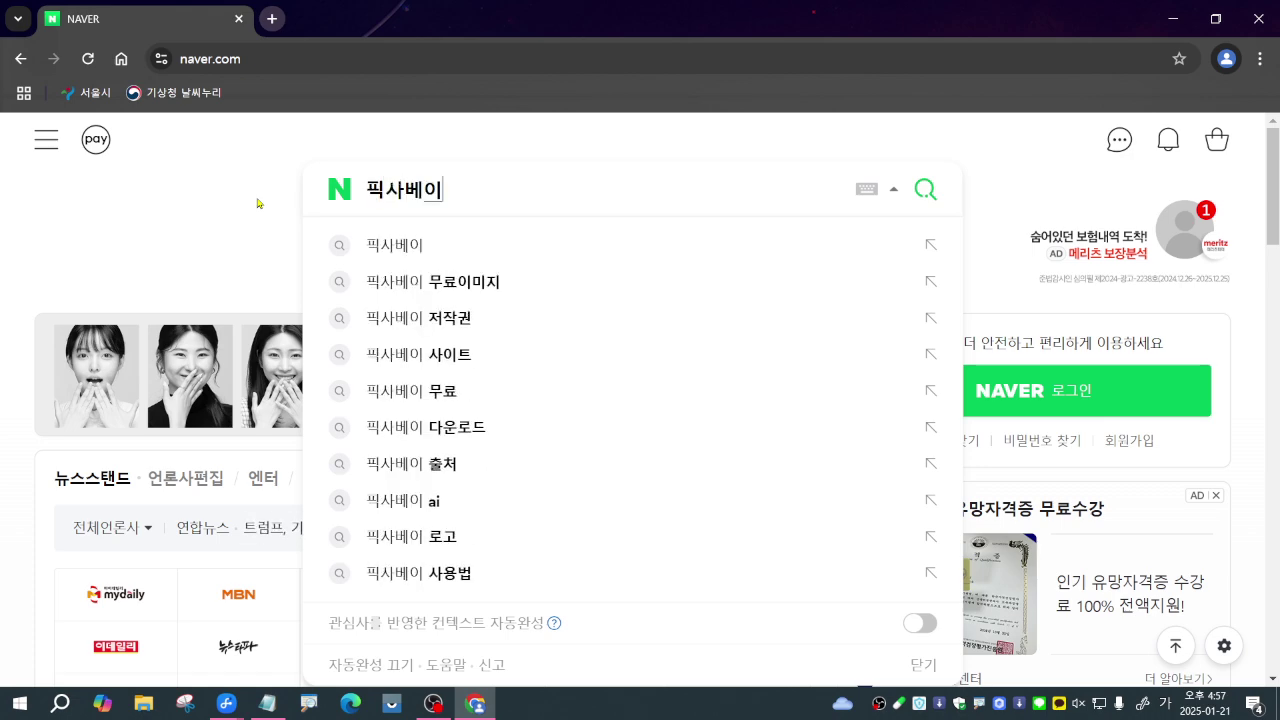
pyautogui.press('Return')
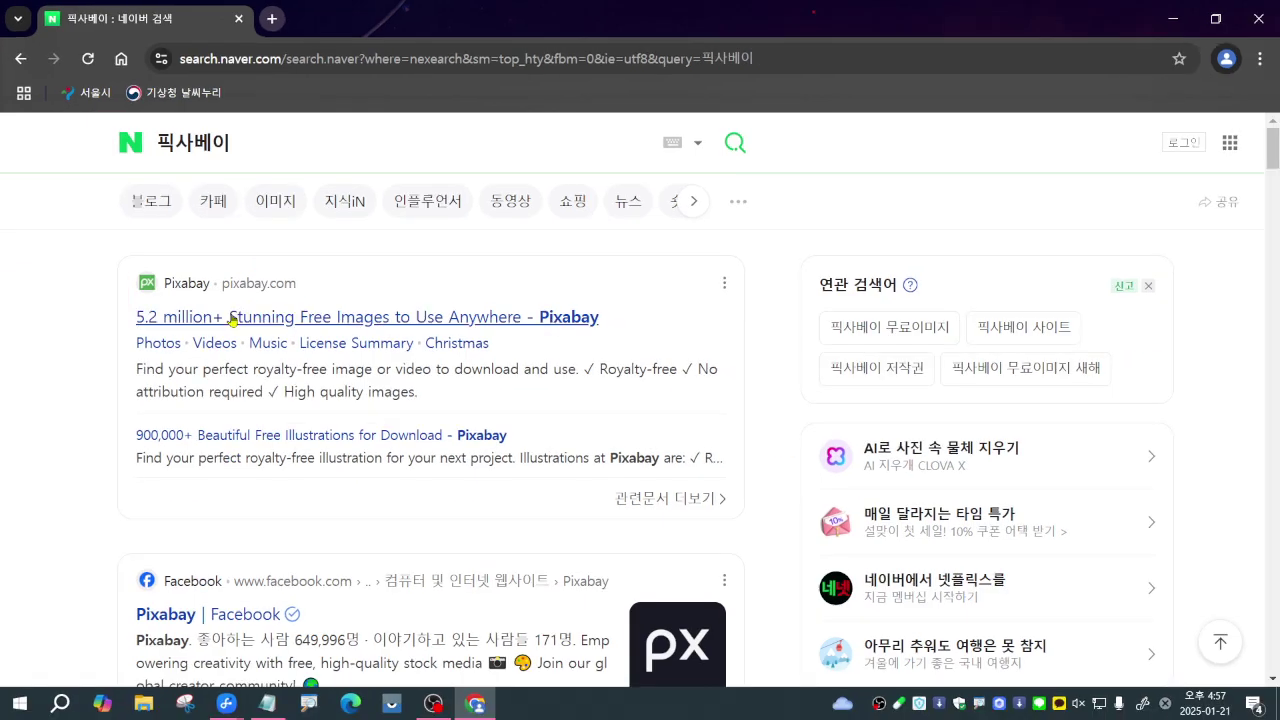
pyautogui.click(239, 318)
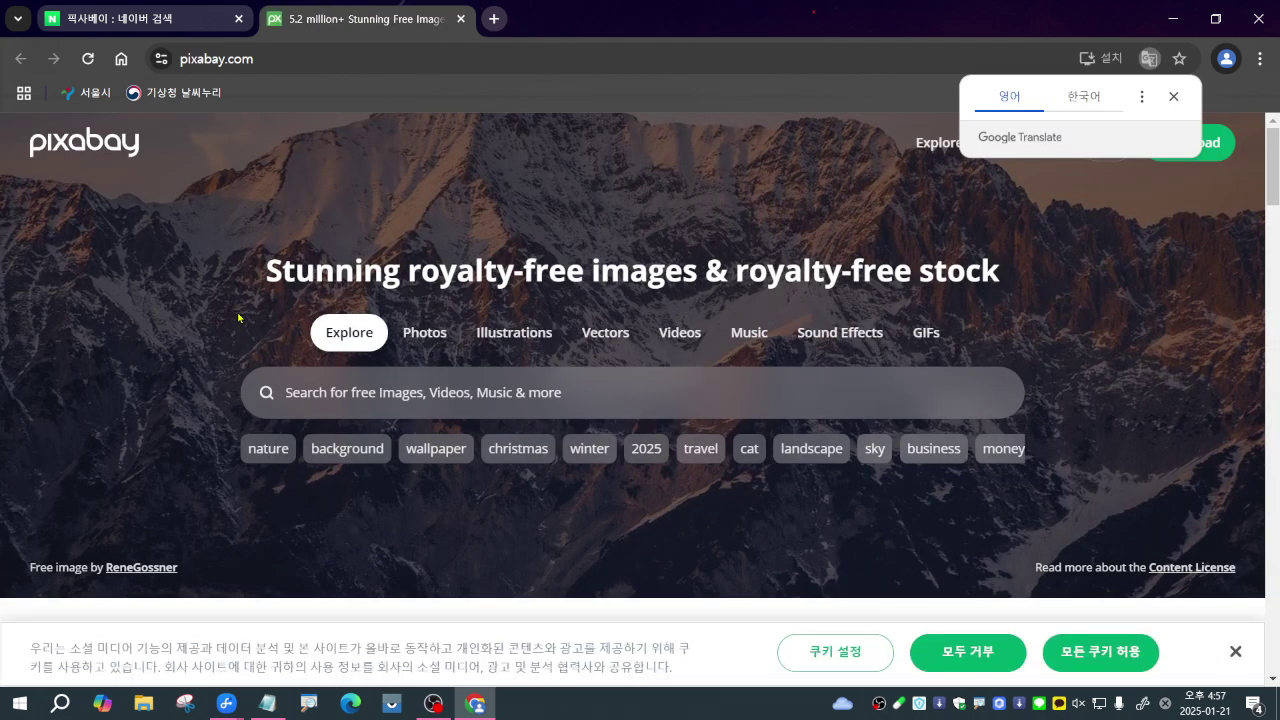
# Translate the Pixabay page into Korean and bookmark it in the 북마크바 folder as 픽사베이
pyautogui.click(1090, 104)
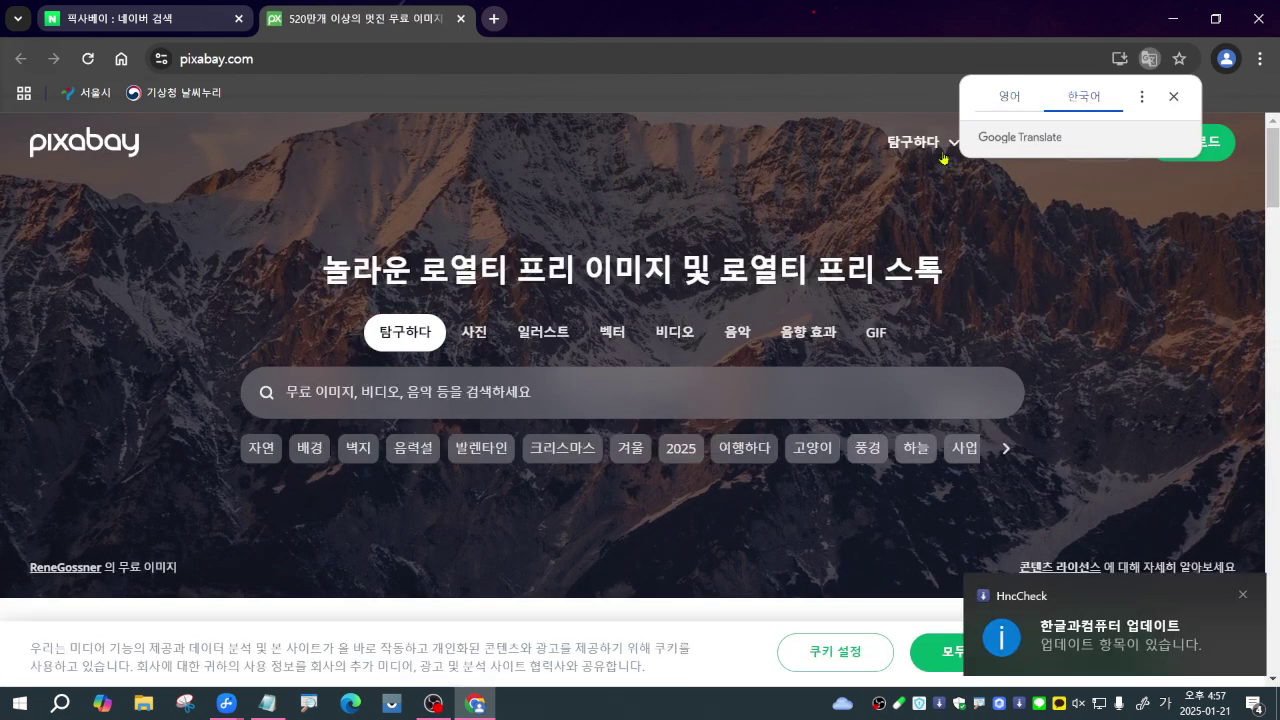
pyautogui.click(1182, 100)
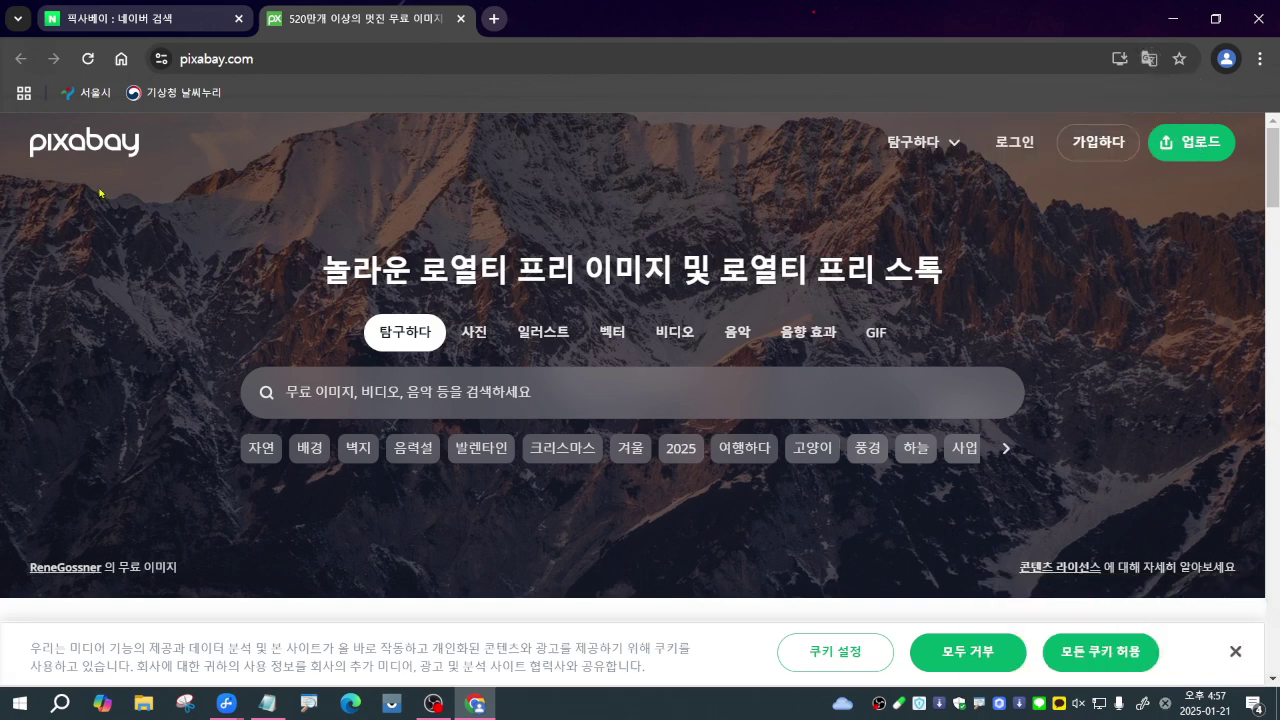
pyautogui.click(1179, 59)
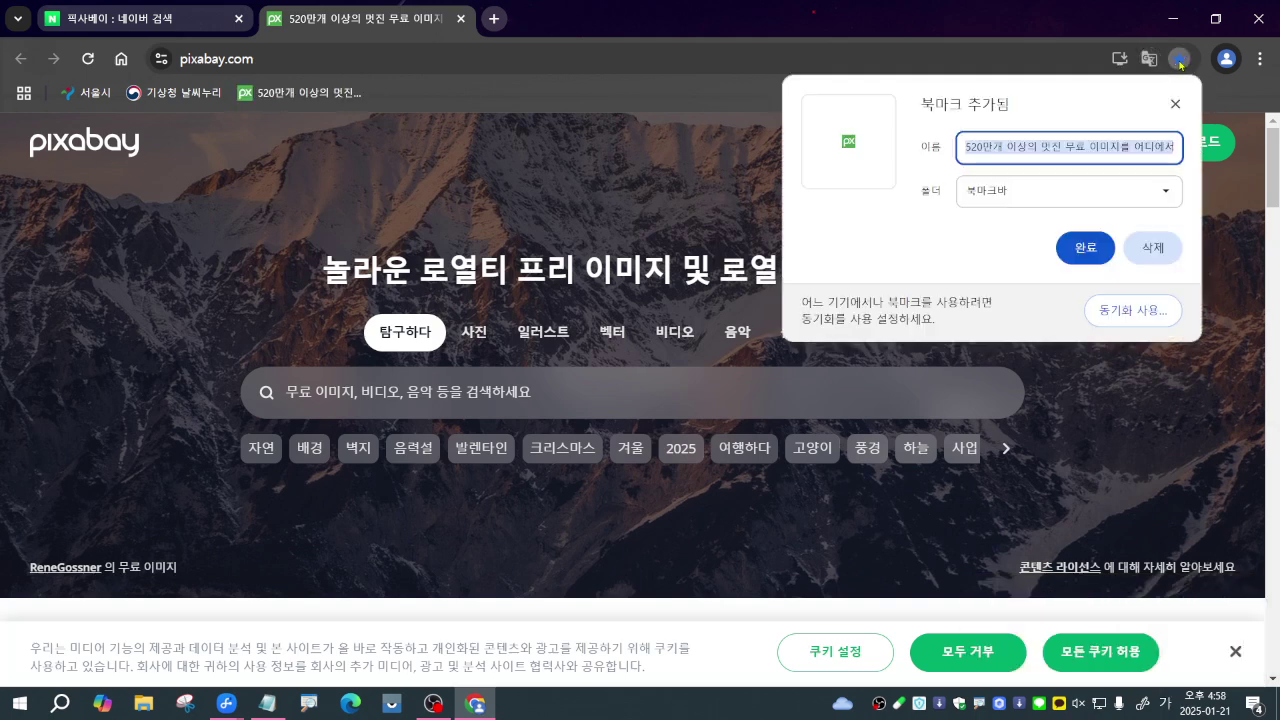
pyautogui.write('픽')
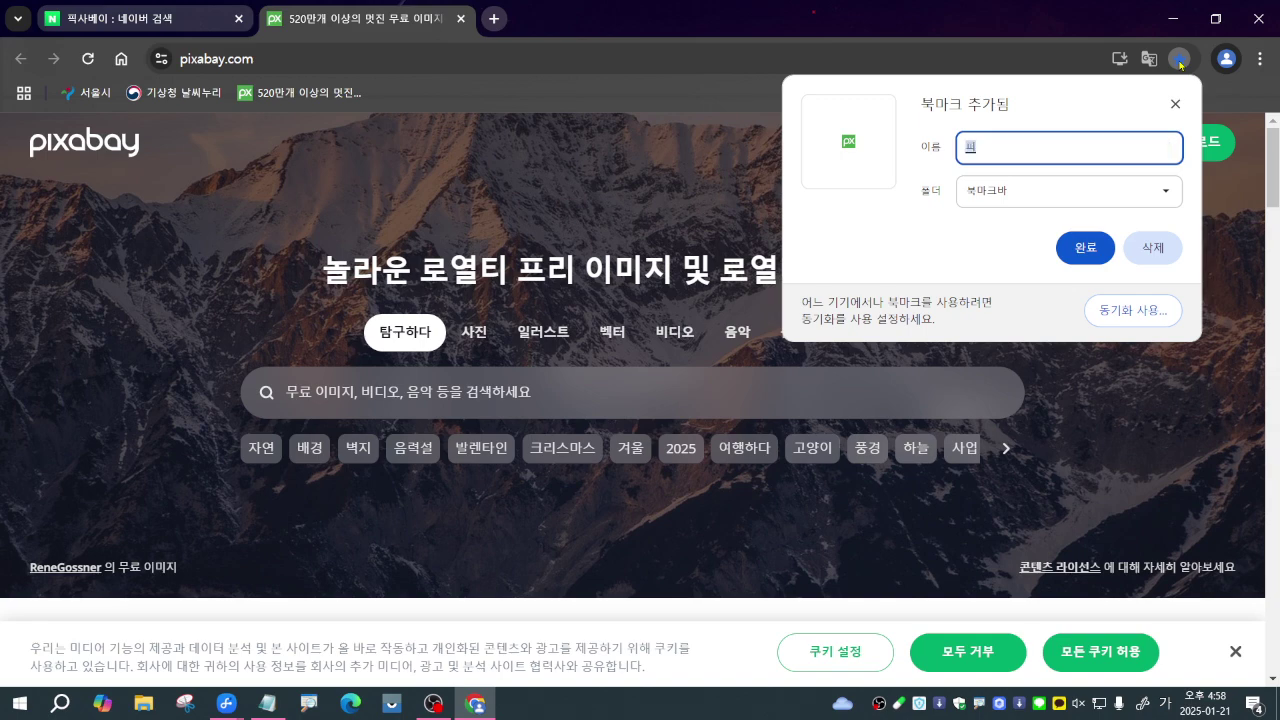
pyautogui.write('사베이')
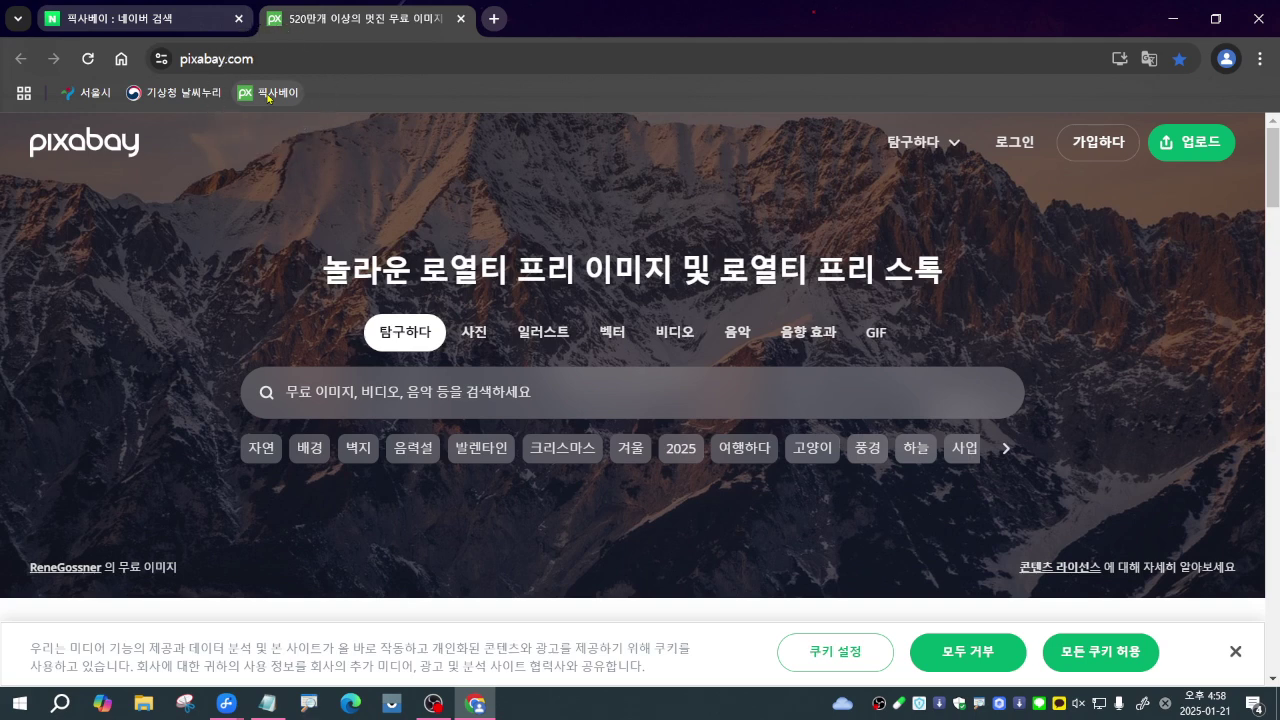
# Open a new tab and close the Pixabay and Naver search tabs
pyautogui.click(494, 19)
pyautogui.click(460, 18)
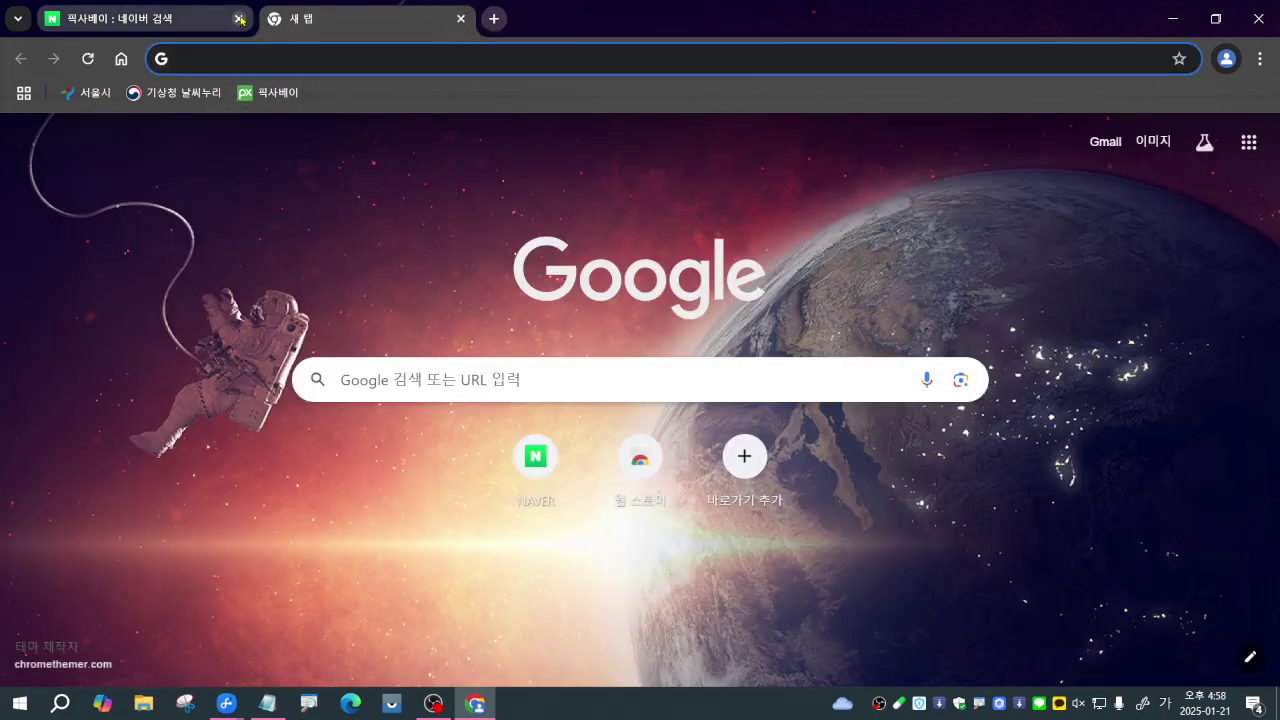
pyautogui.click(238, 18)
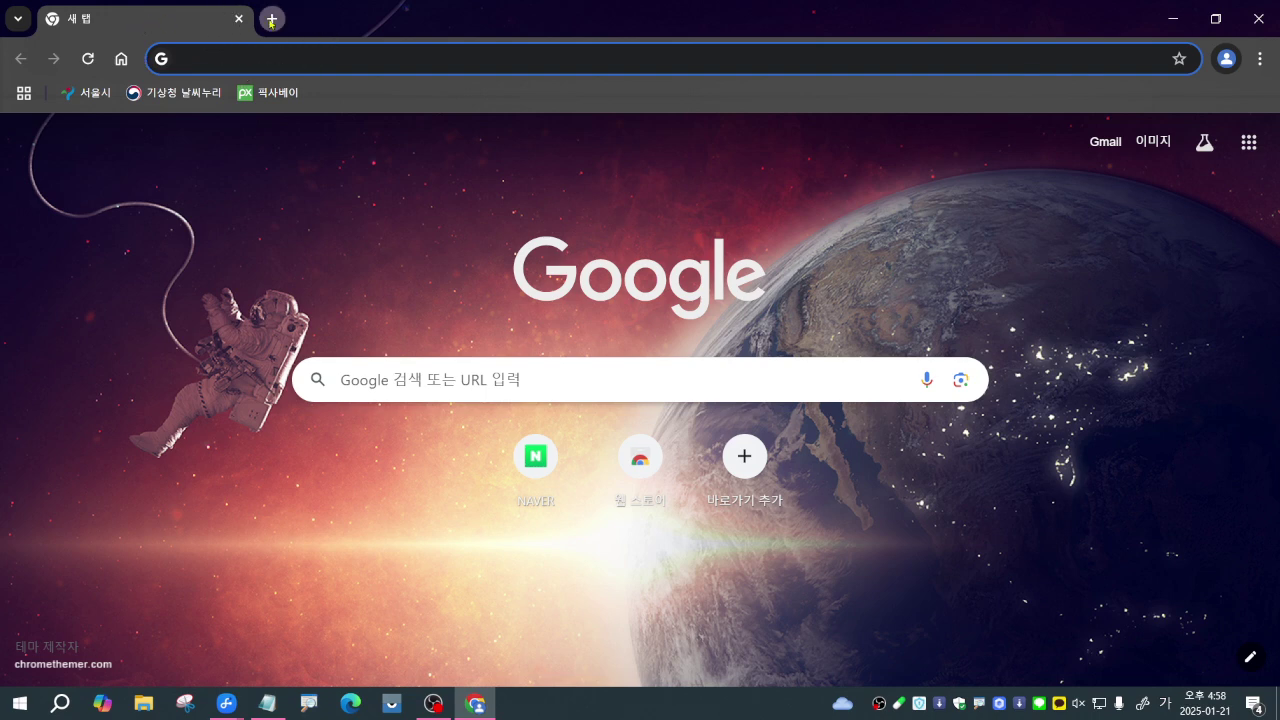
# Test the Naver home button and the 기상청 날씨누리, 픽사베이 and 서울시 bookmarks, ending with only a new tab open
pyautogui.click(121, 59)
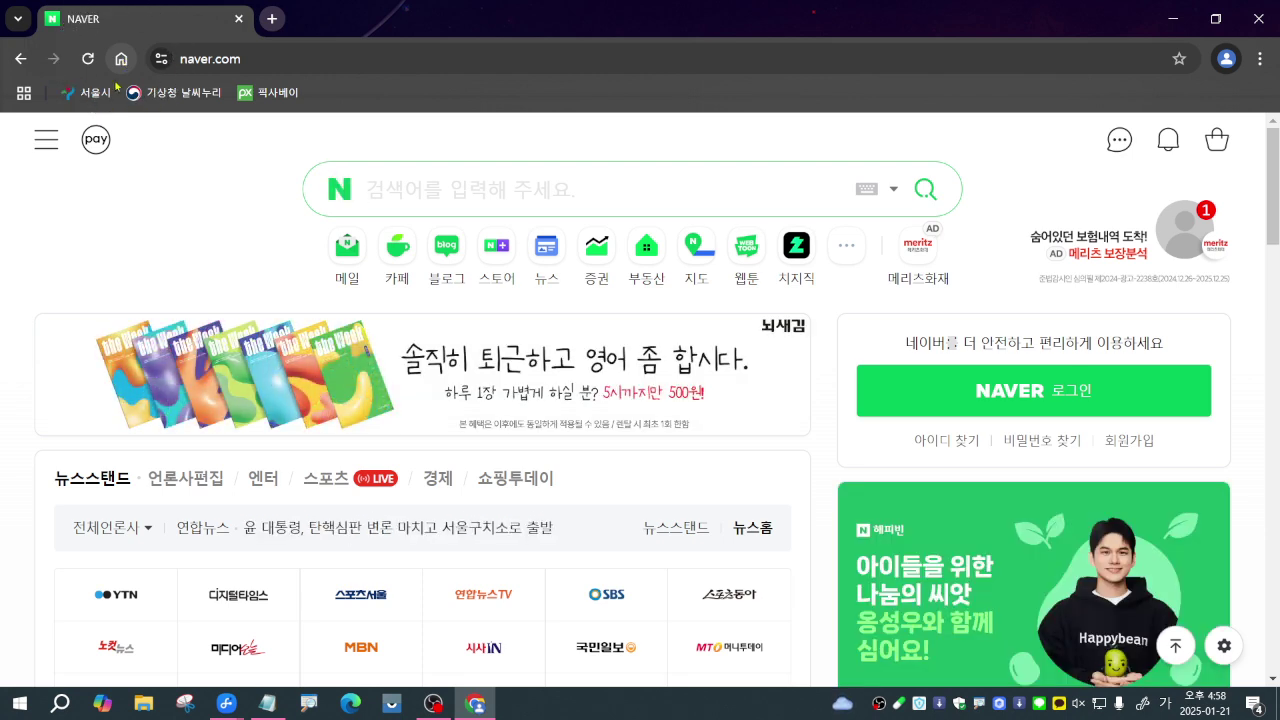
pyautogui.click(182, 93)
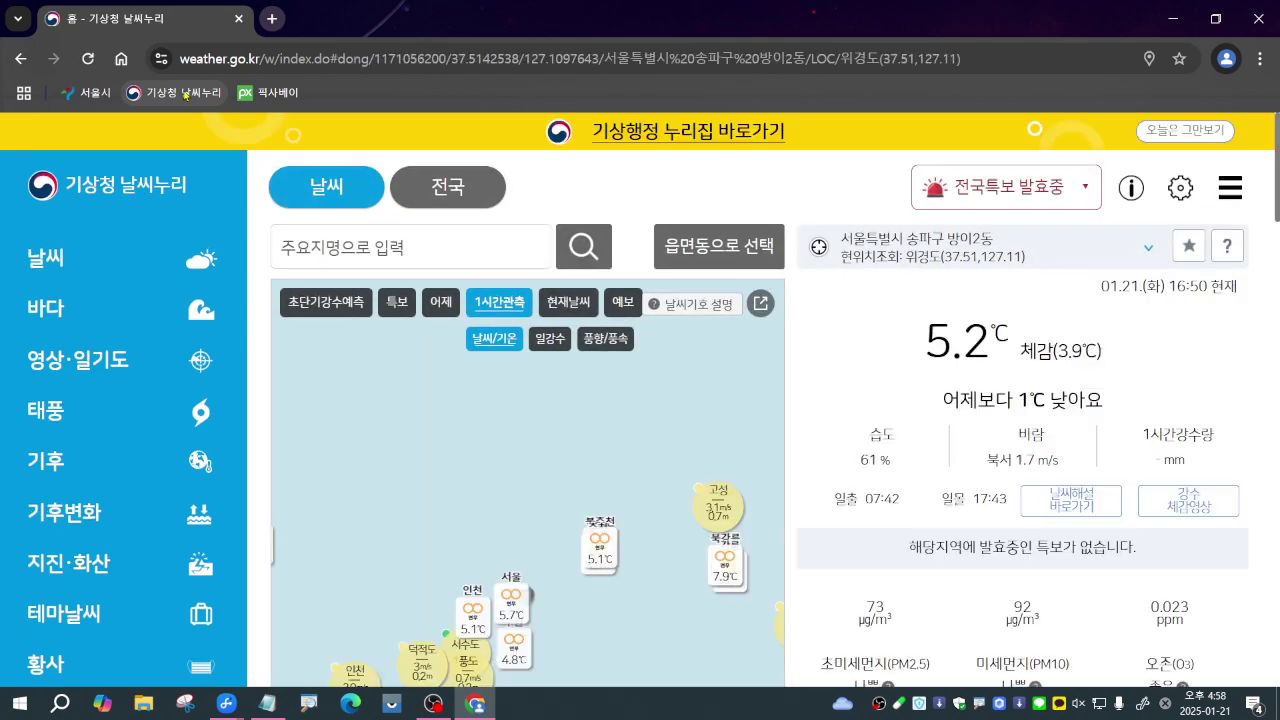
pyautogui.click(270, 93)
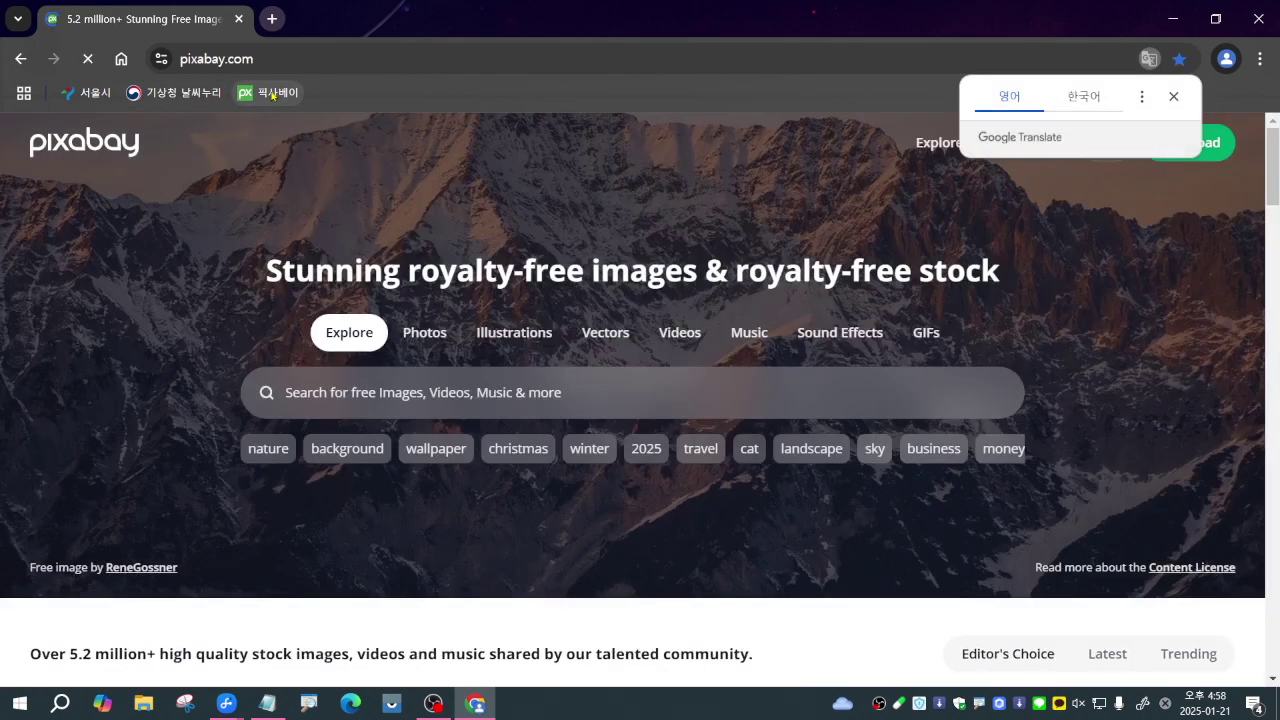
pyautogui.click(87, 99)
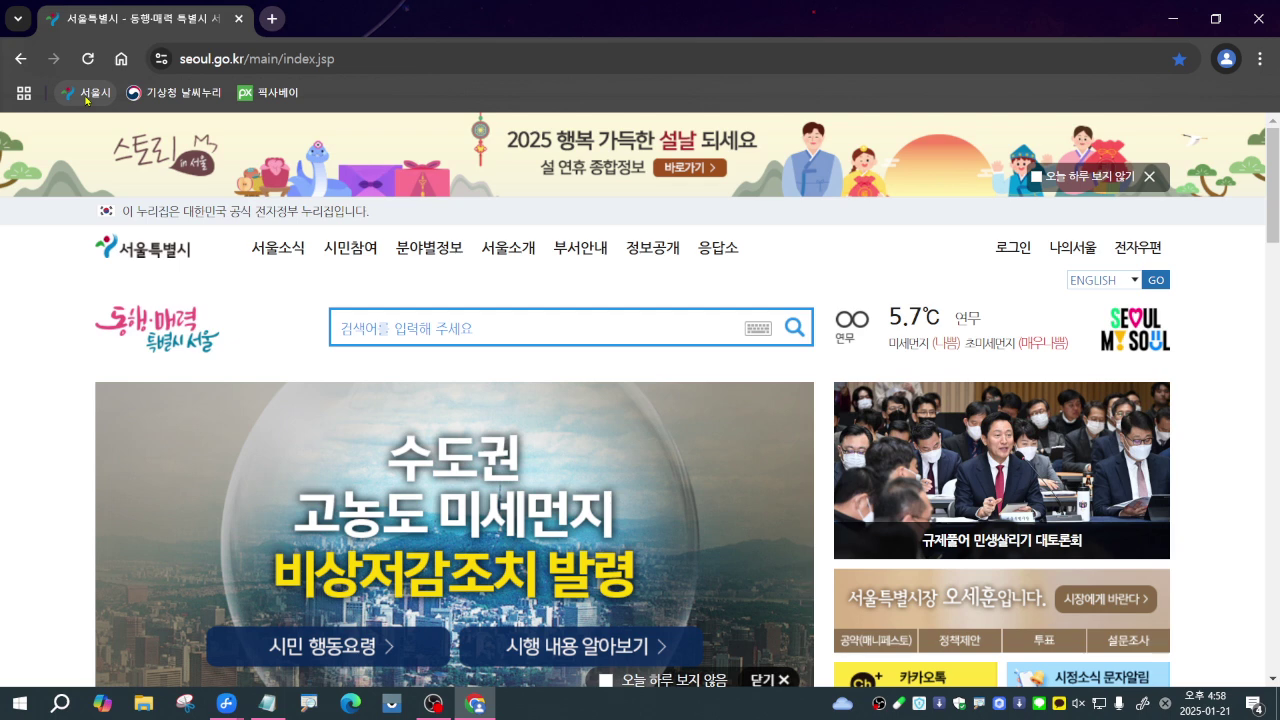
pyautogui.click(121, 60)
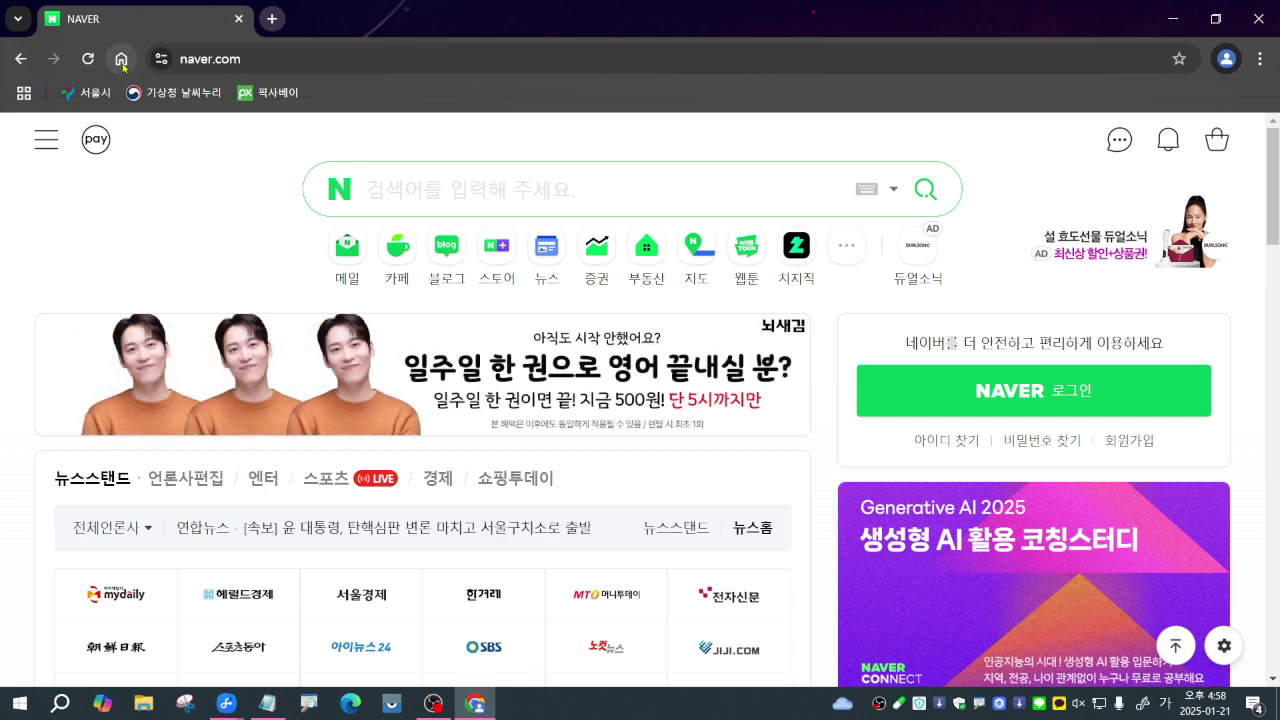
pyautogui.click(271, 18)
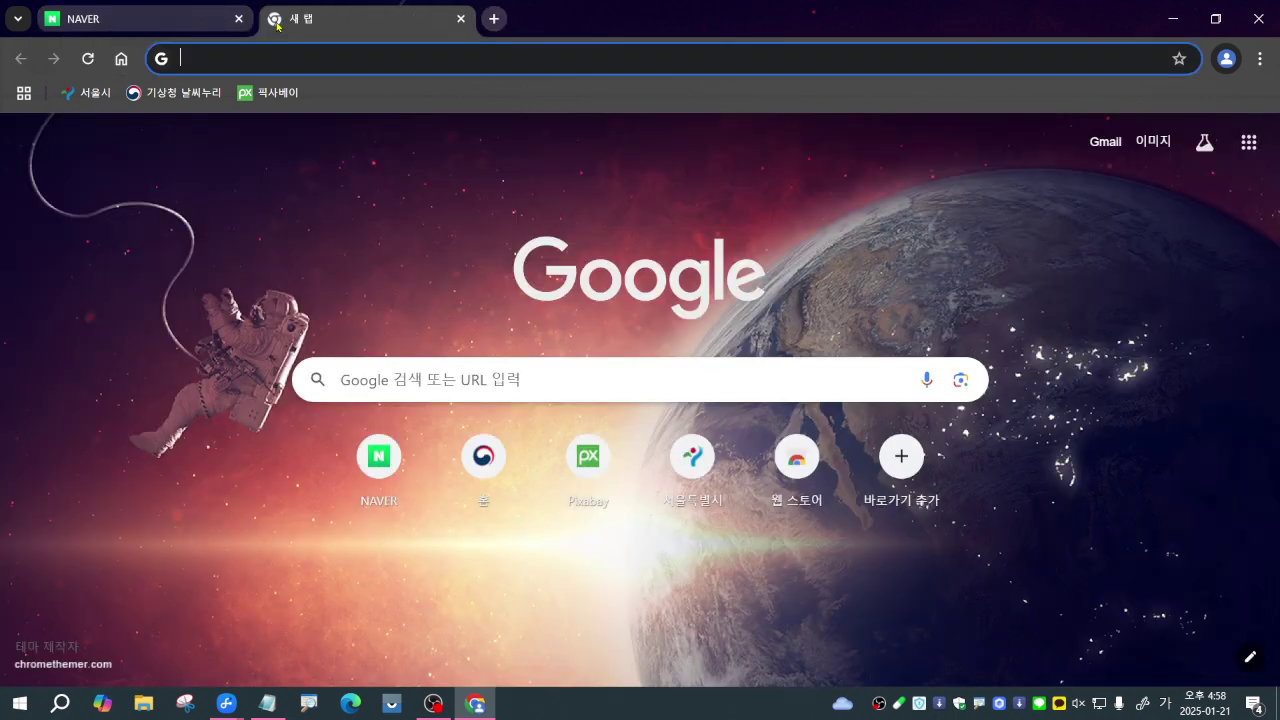
pyautogui.click(239, 19)
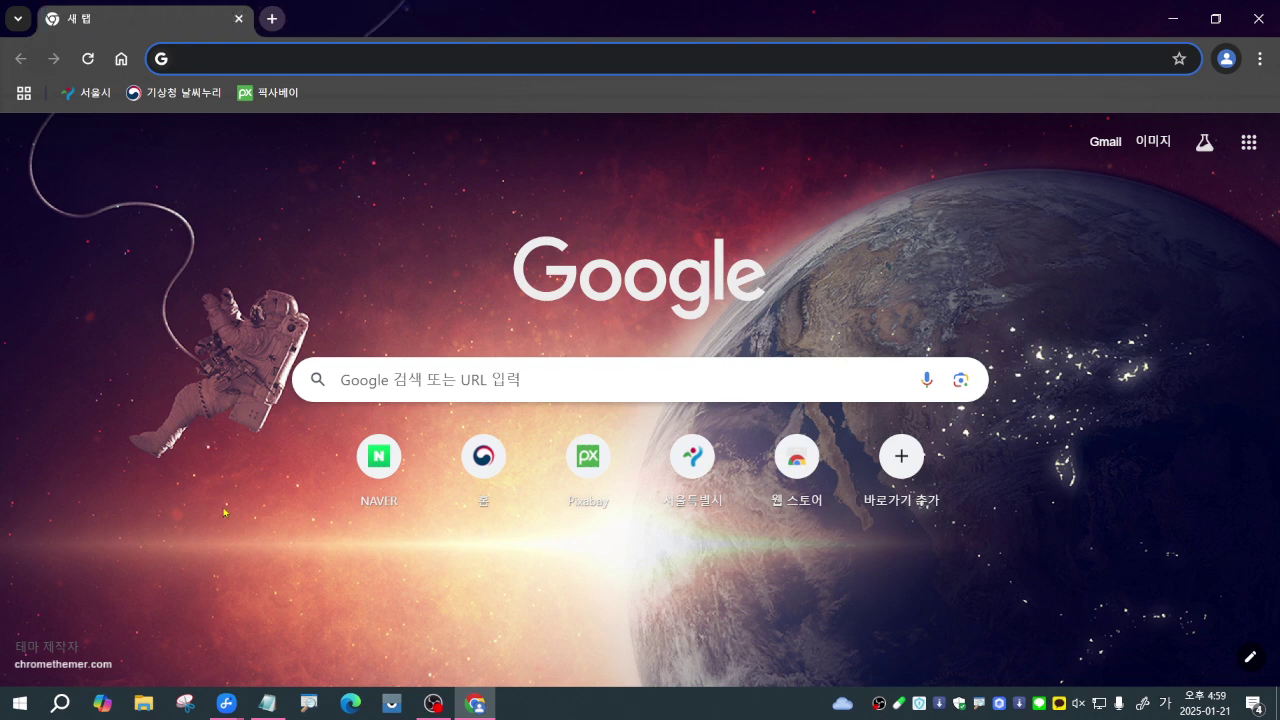
# Switch to the Notepad lesson outline and review the theme, home button and bookmark items under 크롬 기본 설정
pyautogui.click(267, 703)
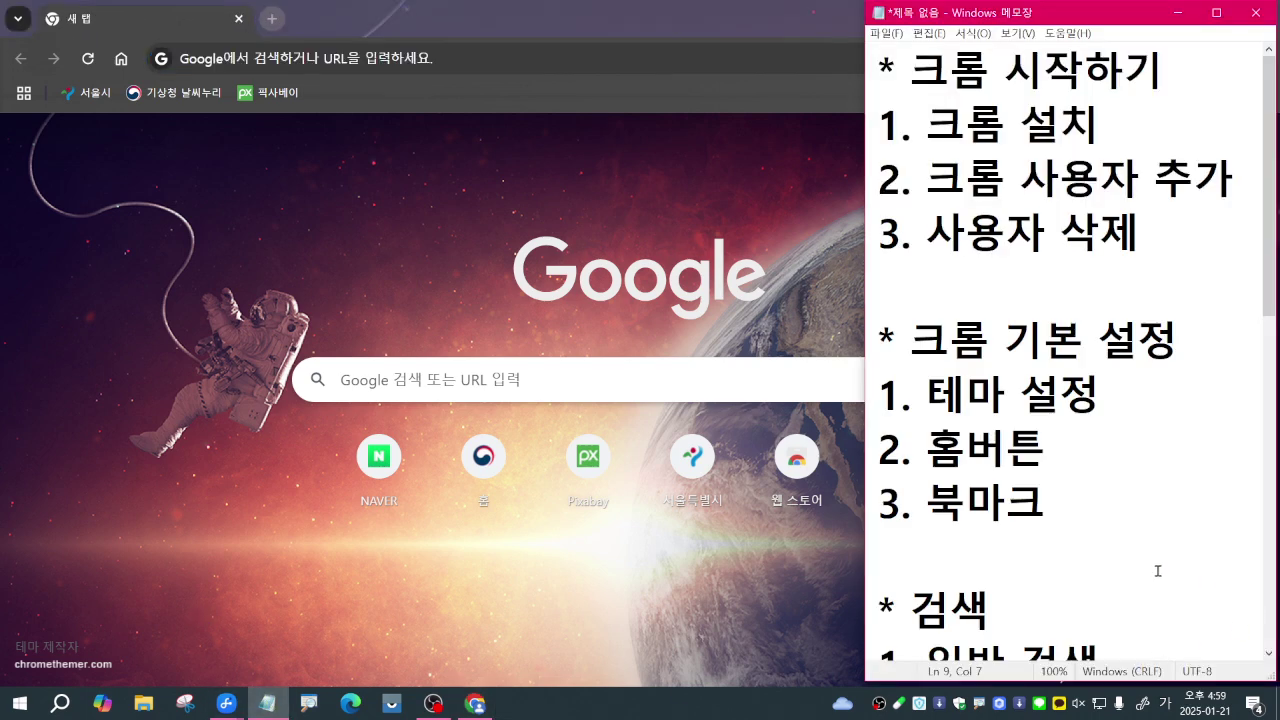
pyautogui.click(910, 340)
pyautogui.moveTo(910, 340); pyautogui.dragTo(1228, 348)
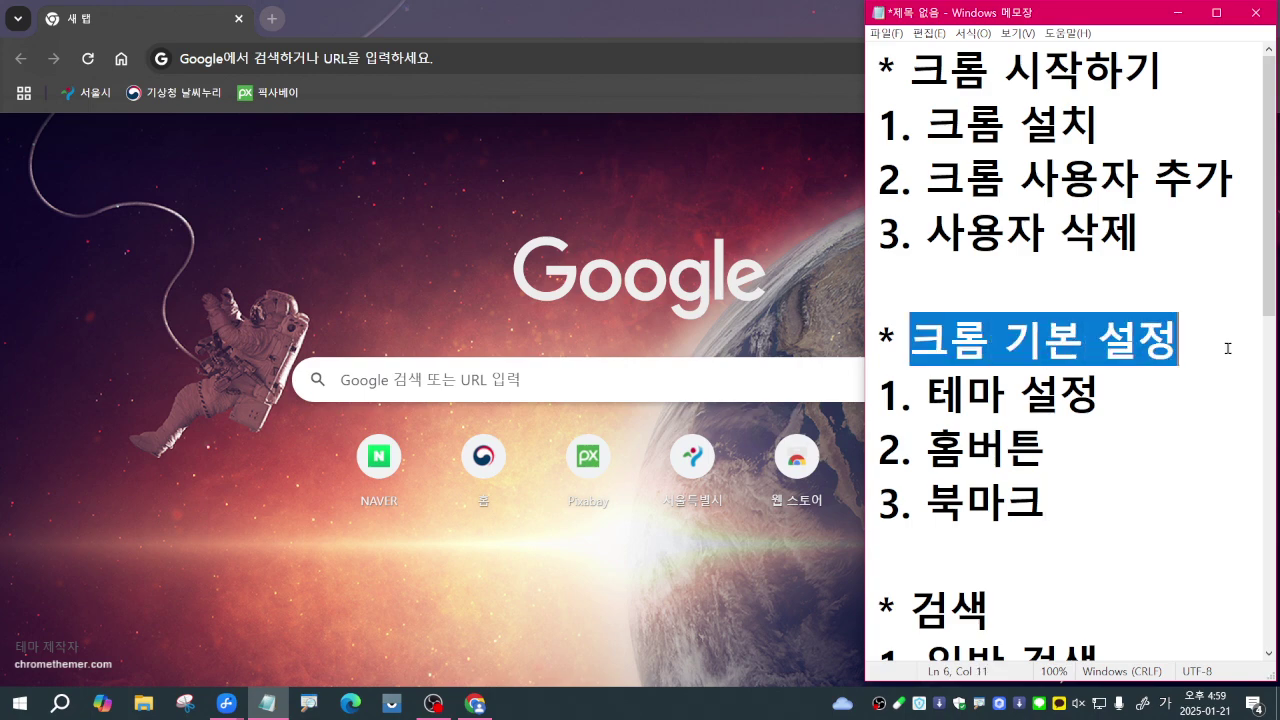
pyautogui.click(1106, 406)
pyautogui.click(1048, 453)
pyautogui.click(1057, 494)
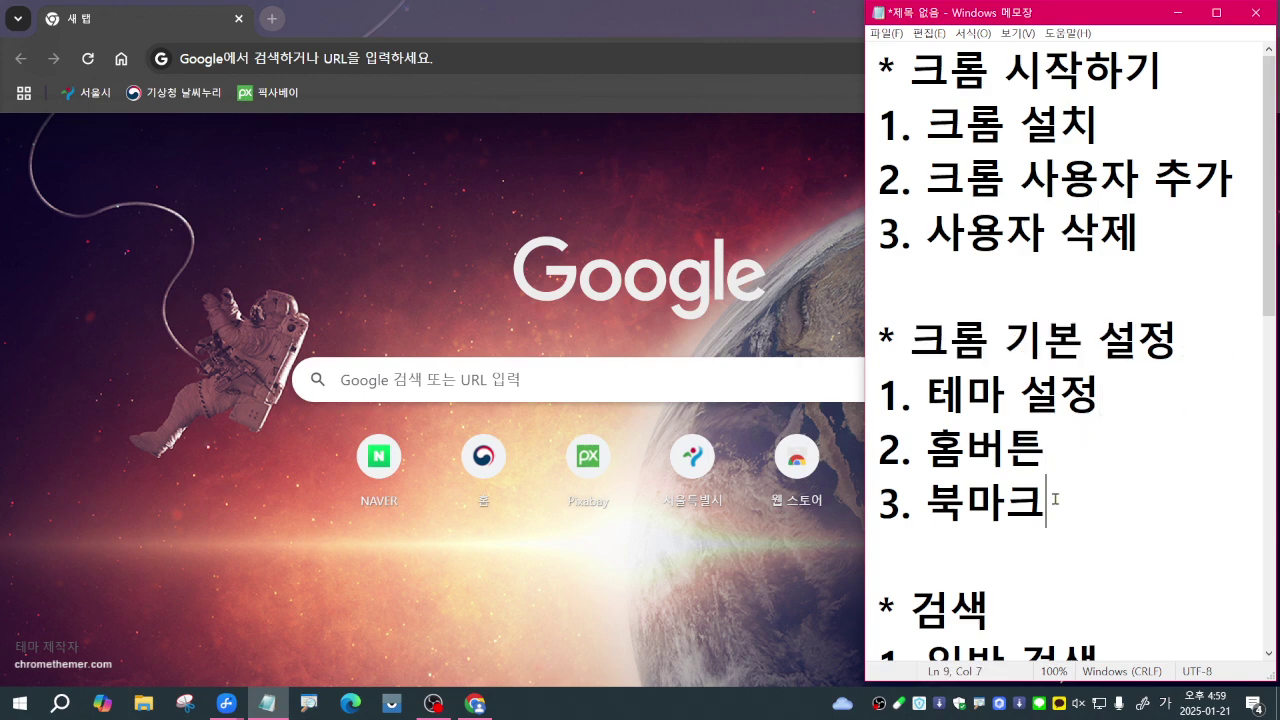
# Review the 검색 section of the lesson outline and highlight its first item, 일반 검색
pyautogui.scroll(-3, 1057, 498)
pyautogui.scroll(-1, 978, 167)
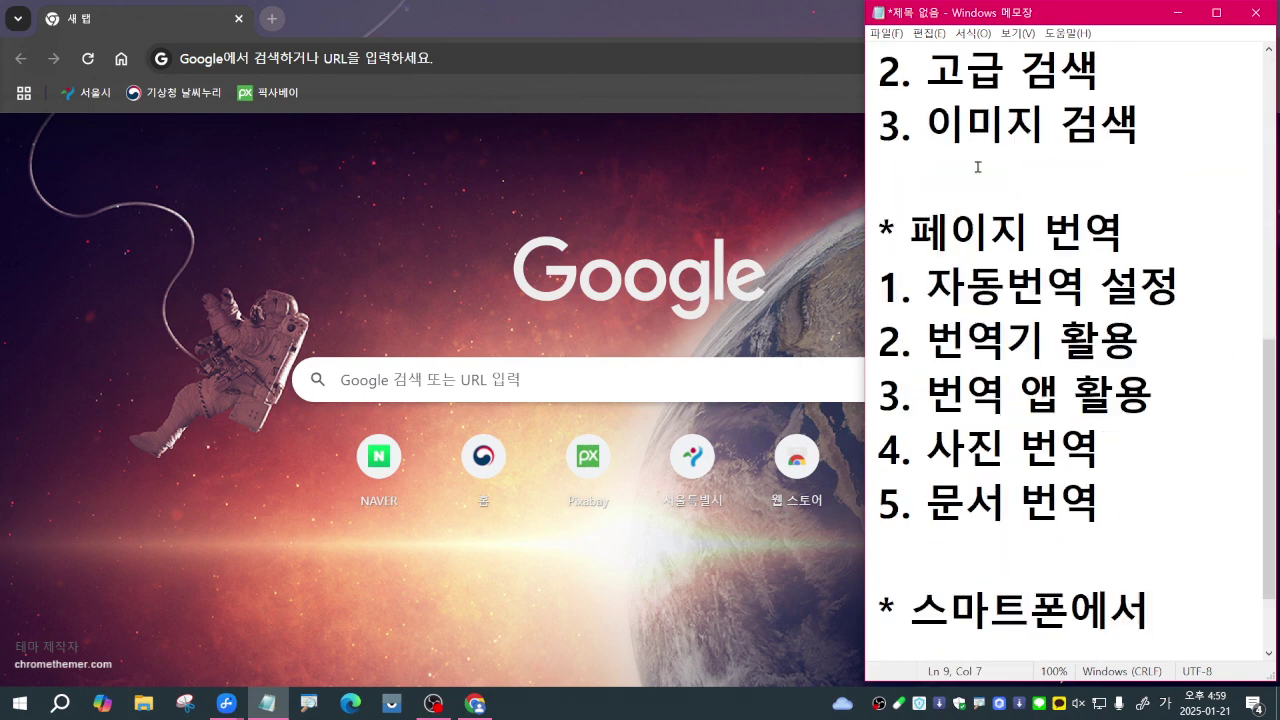
pyautogui.scroll(1, 978, 167)
pyautogui.moveTo(916, 128); pyautogui.dragTo(991, 124)
pyautogui.click(1003, 130)
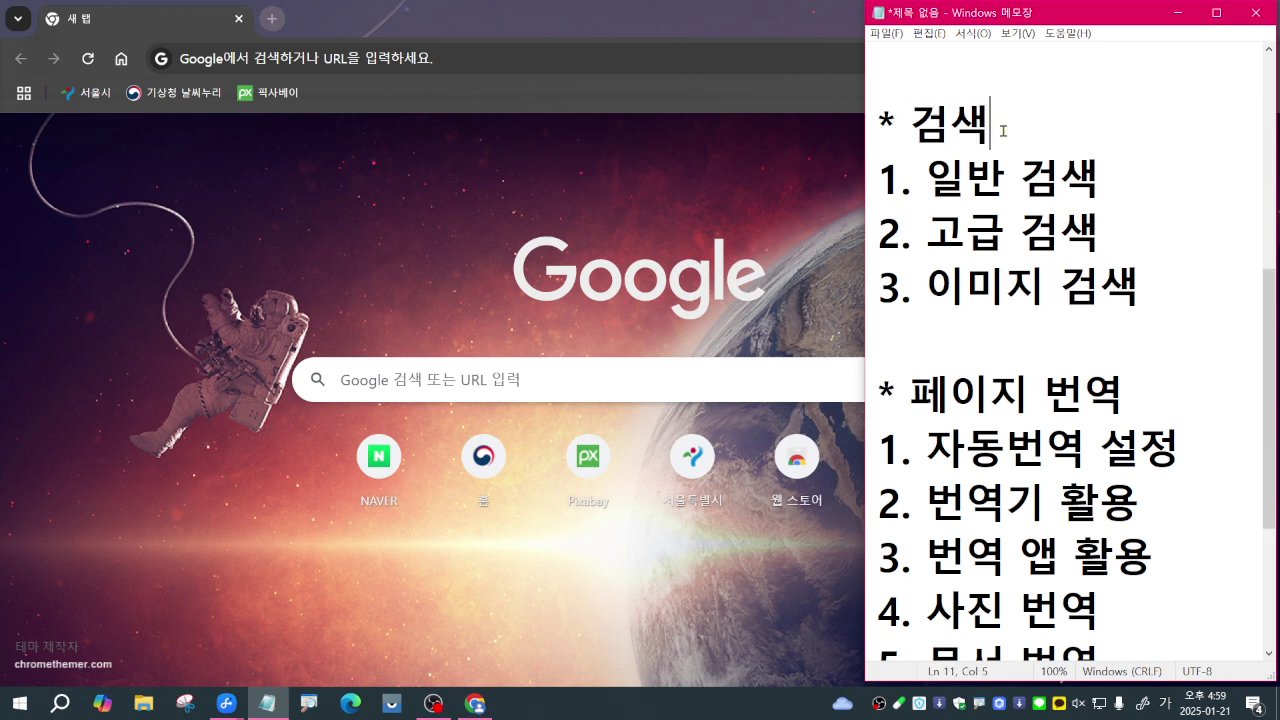
pyautogui.click(1119, 177)
pyautogui.hotkey('ctrl', 'Left')
pyautogui.hotkey('ctrl', 'Left')
pyautogui.hotkey('shift', 'End')
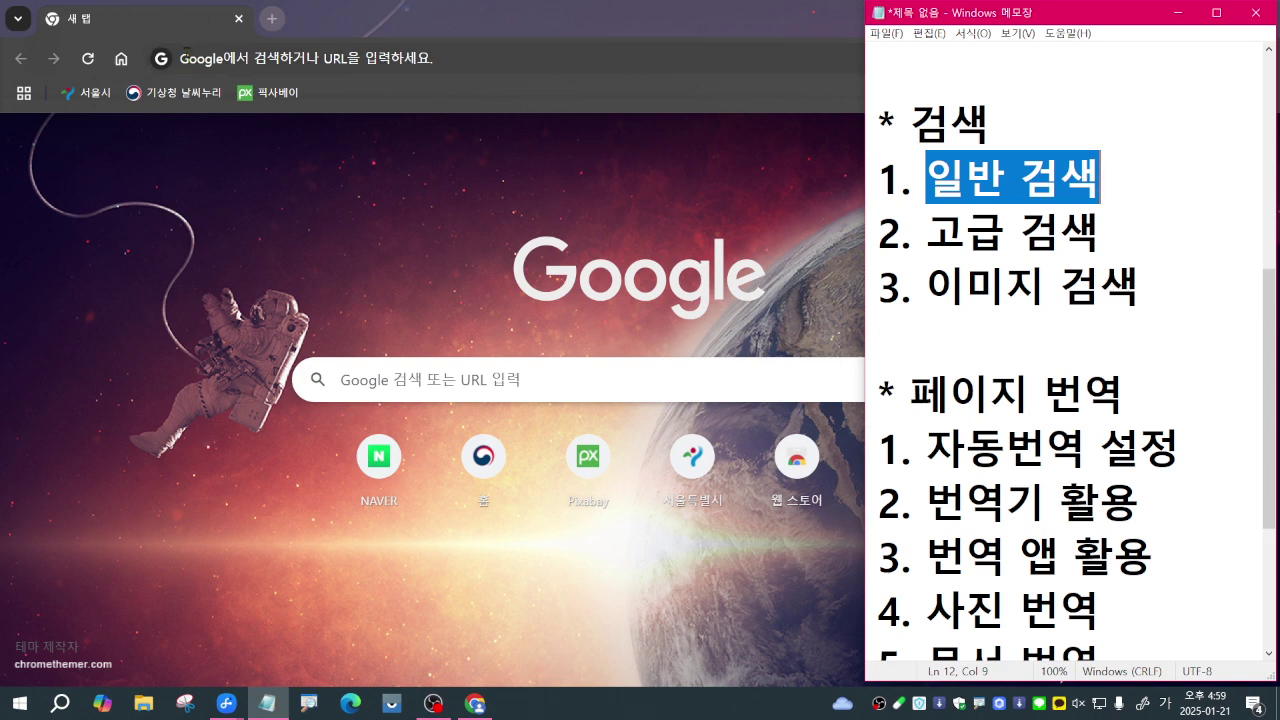
# Search Google for 서울 노포 and look through the results
pyautogui.click(188, 58)
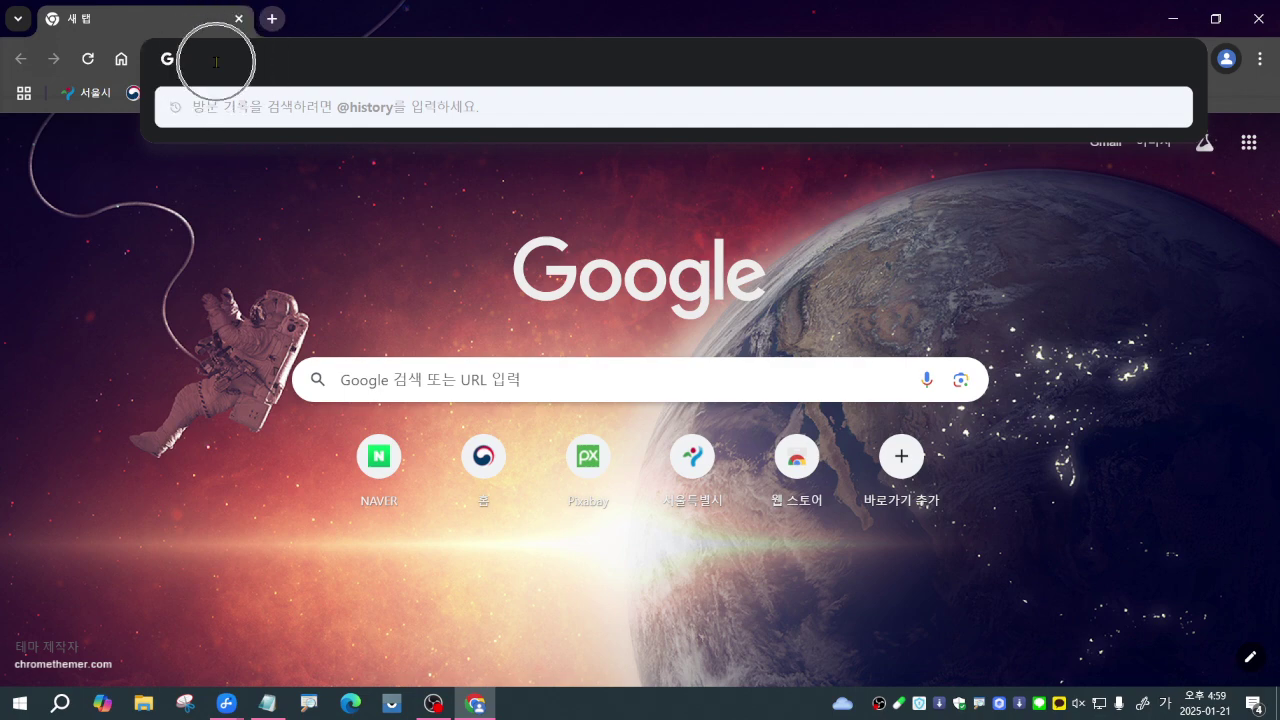
pyautogui.write('서울 높')
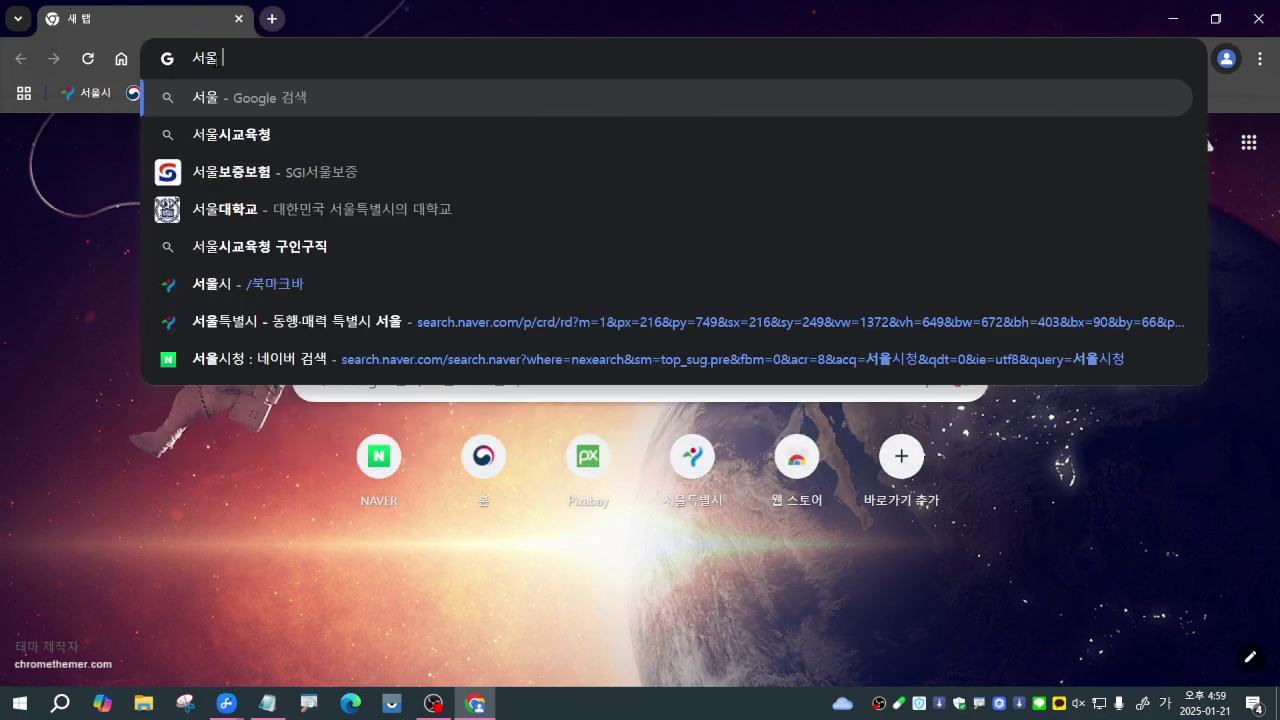
pyautogui.write('포')
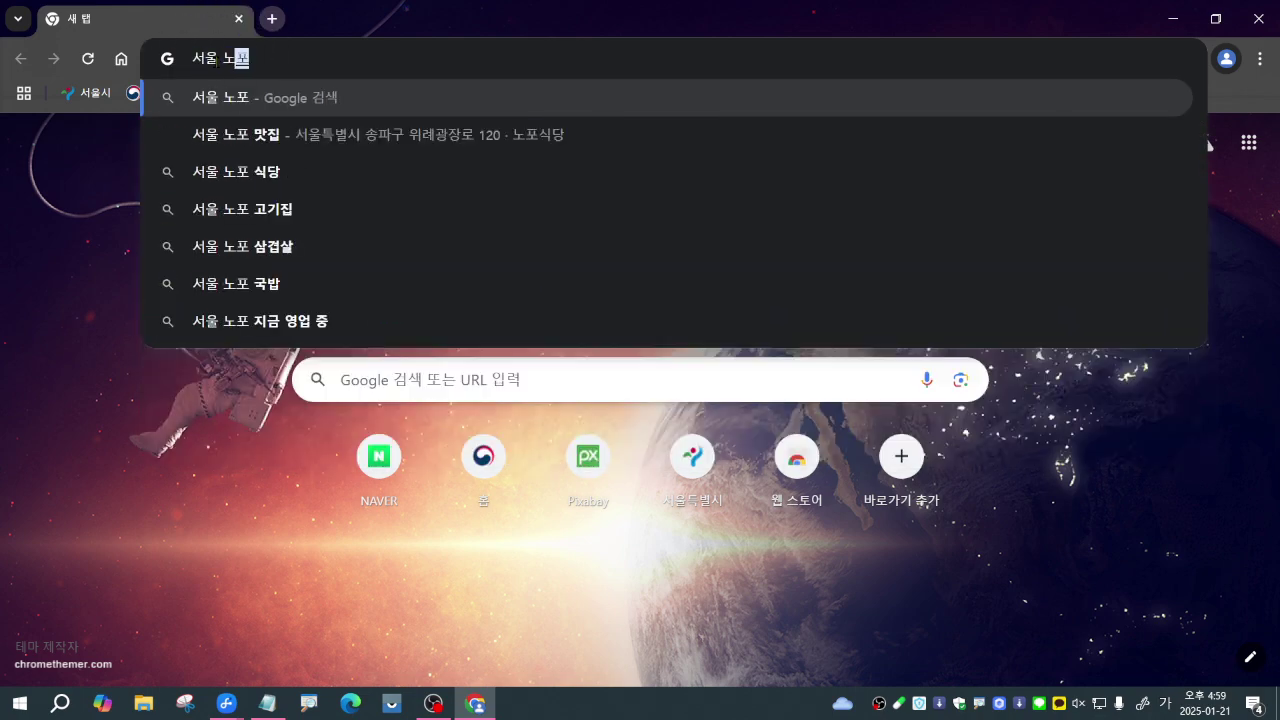
pyautogui.press('Return')
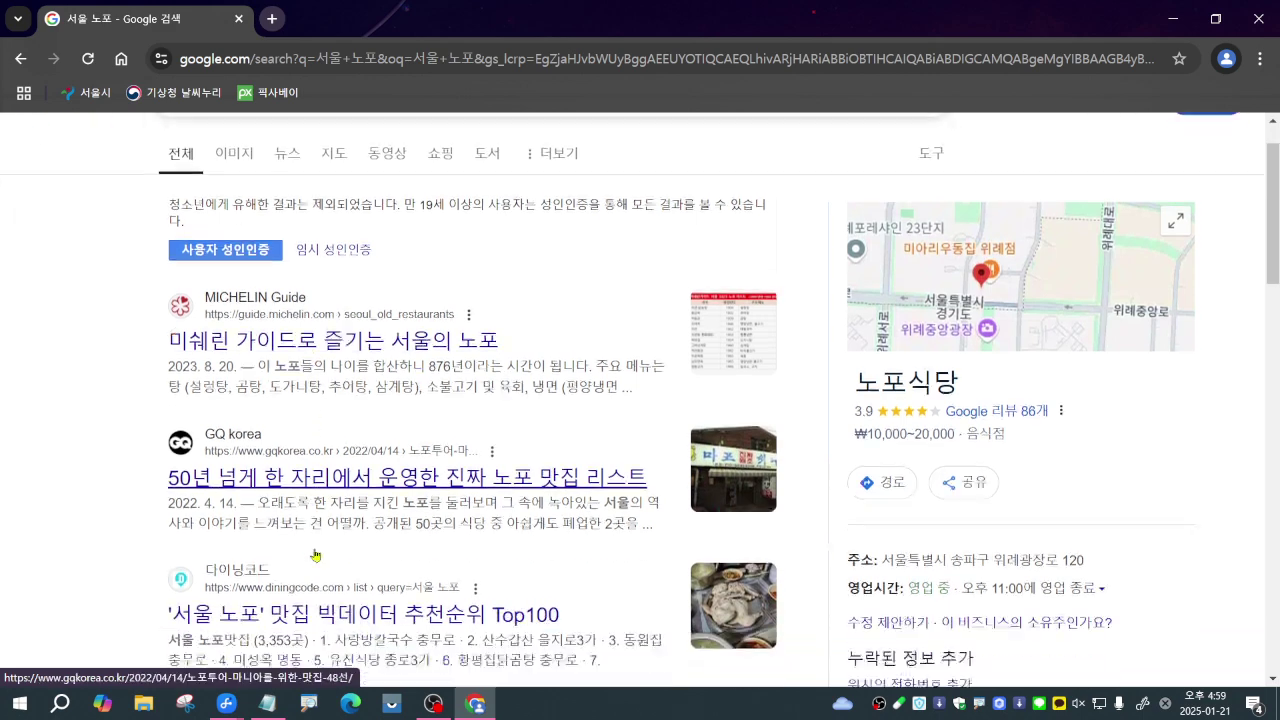
pyautogui.scroll(-3, 315, 552)
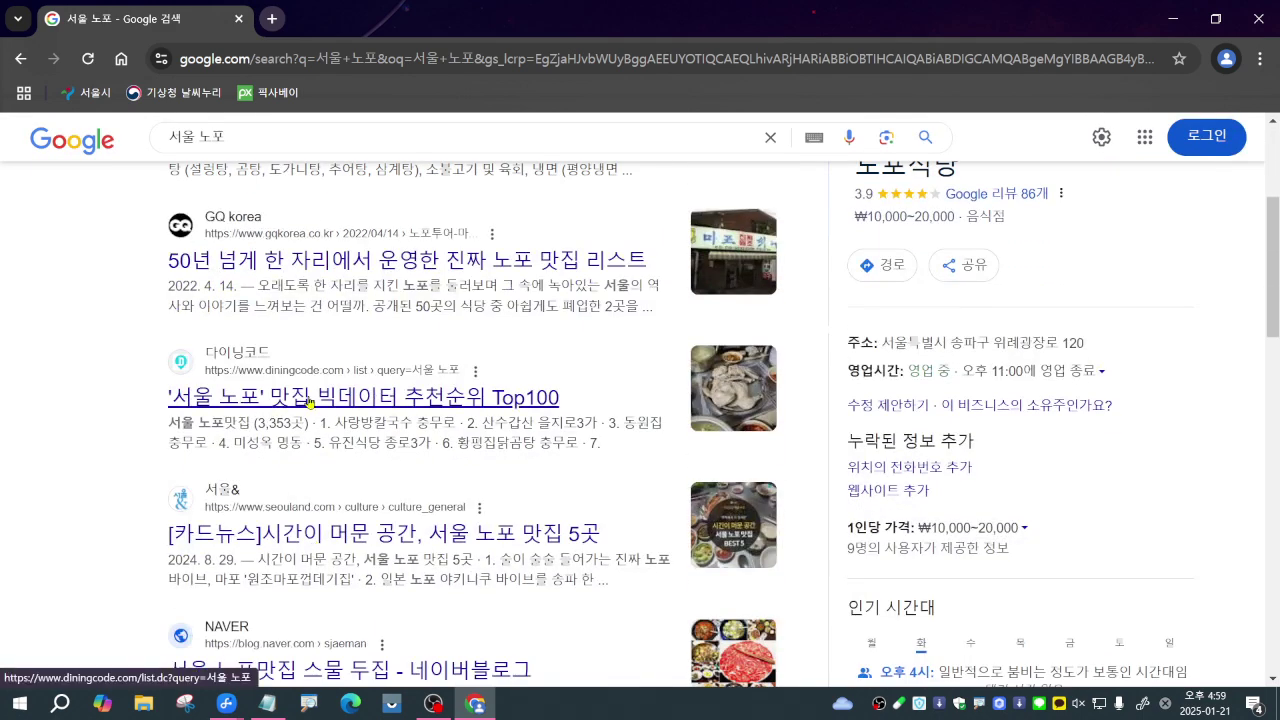
pyautogui.scroll(-4, 310, 542)
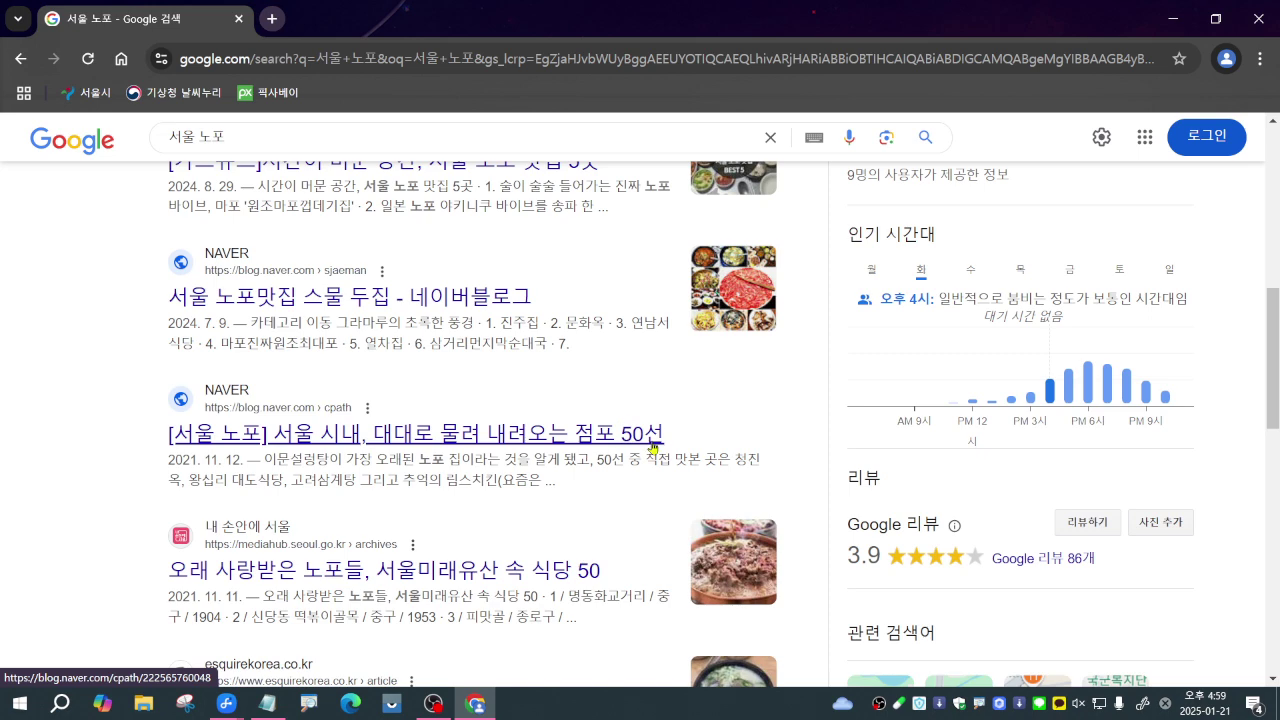
pyautogui.scroll(-4, 456, 578)
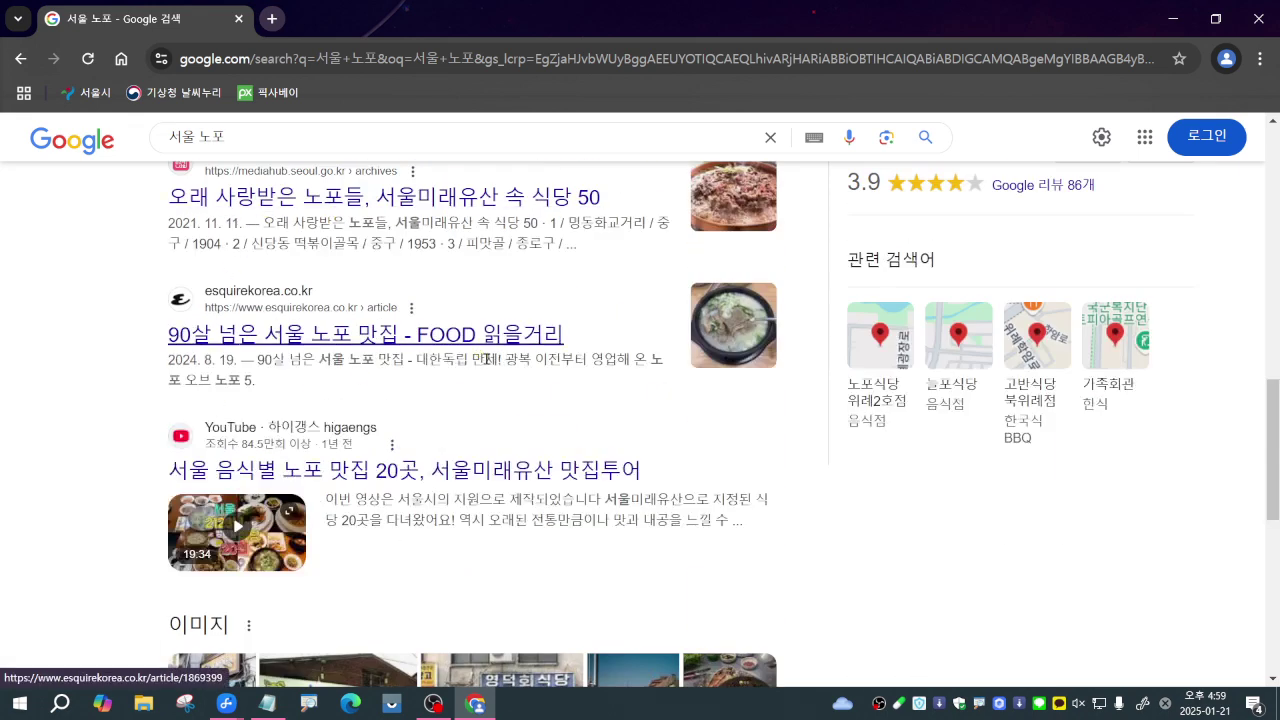
pyautogui.scroll(8, 549, 558)
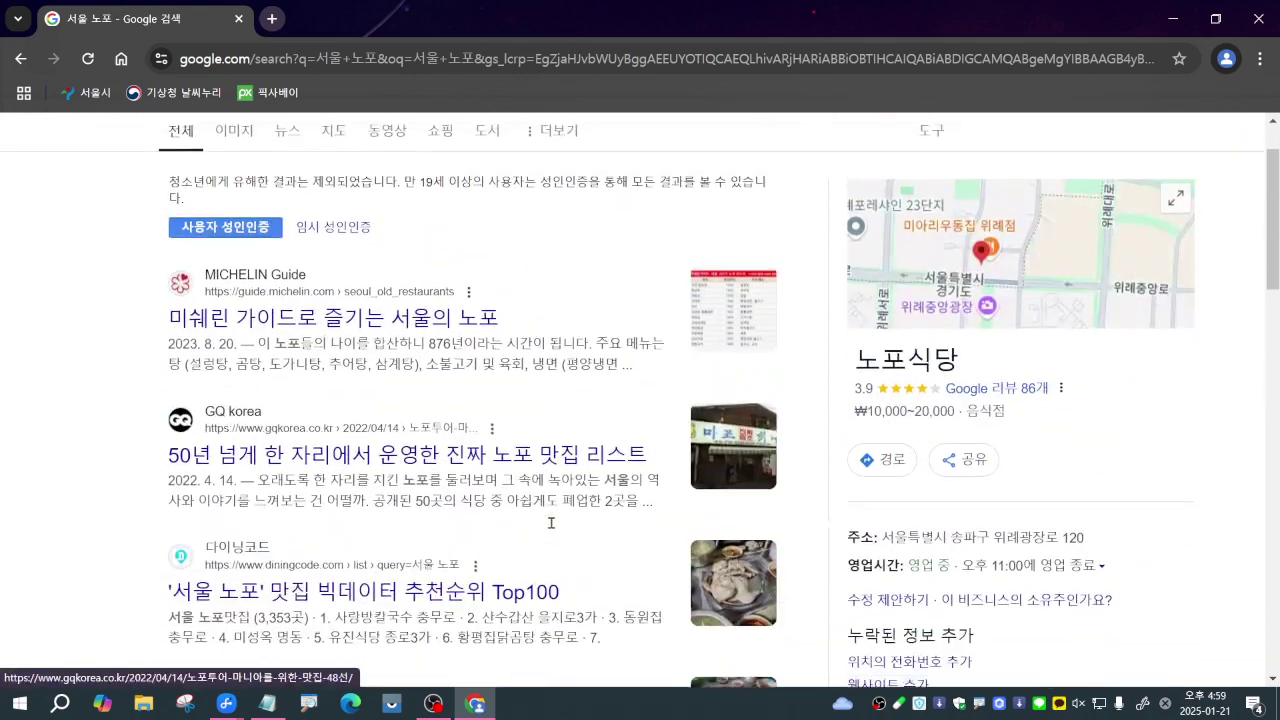
pyautogui.scroll(-1, 600, 460)
pyautogui.scroll(1, 850, 290)
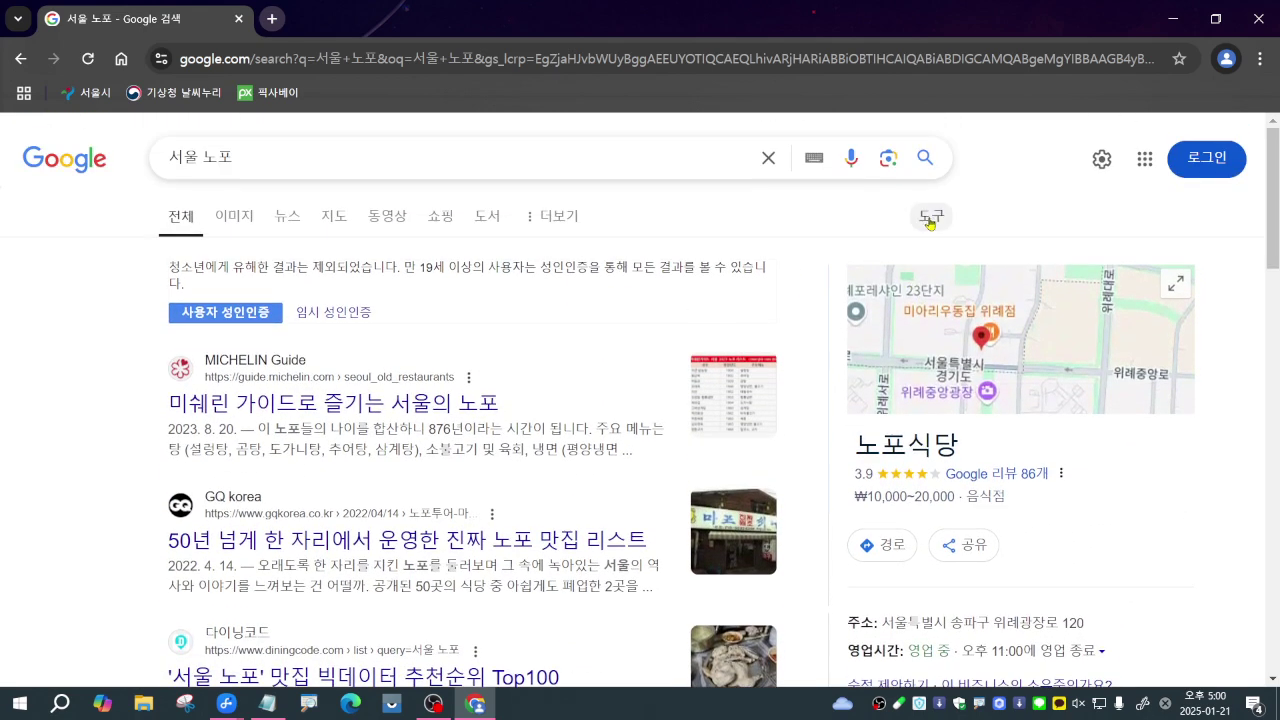
# Open 고급검색 from the 서울 노포 results, examine the 다음 단어 모두 포함 condition, and run the advanced search unchanged
pyautogui.click(929, 218)
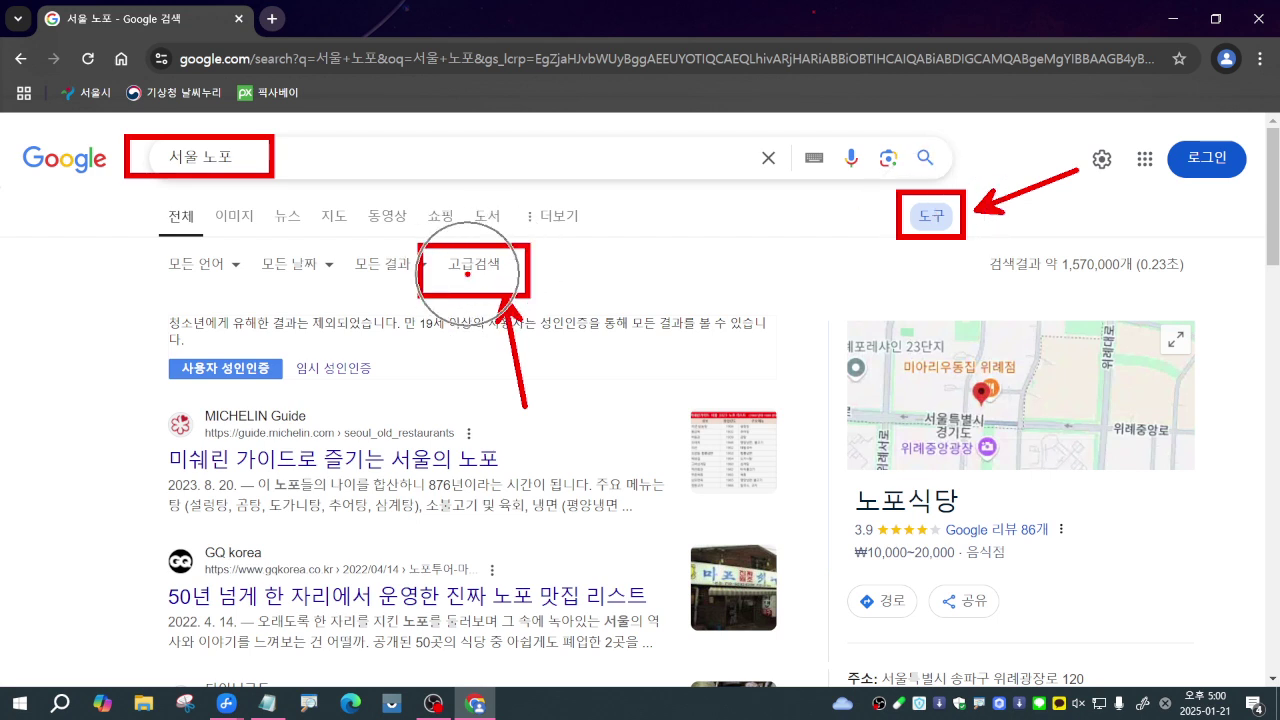
pyautogui.click(470, 268)
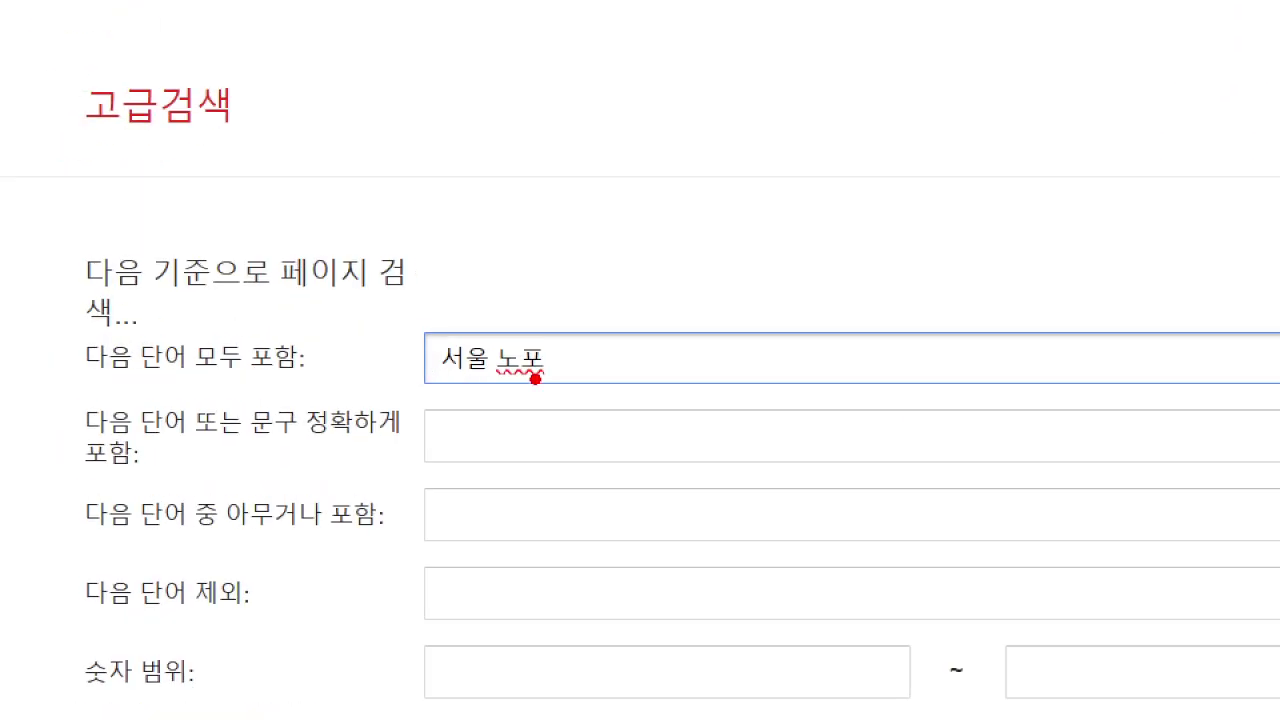
pyautogui.moveTo(503, 303); pyautogui.dragTo(600, 110)
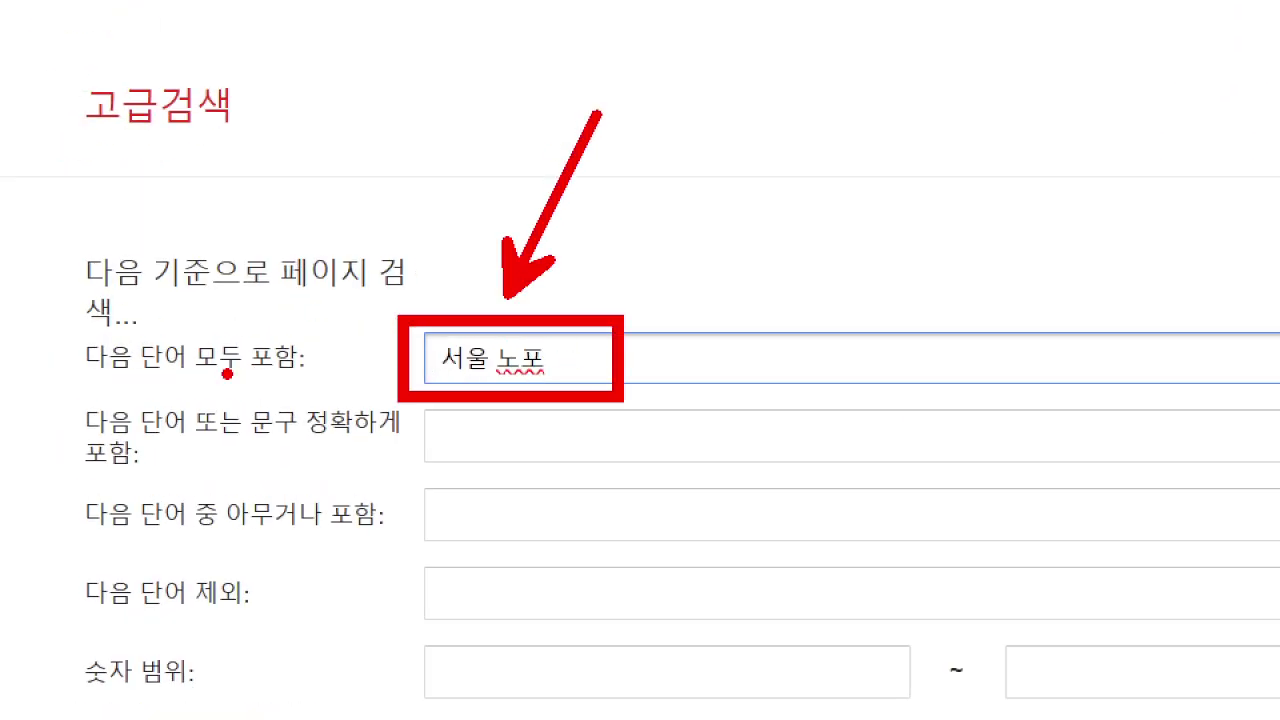
pyautogui.moveTo(42, 316); pyautogui.dragTo(332, 412)
pyautogui.moveTo(243, 480); pyautogui.dragTo(241, 636)
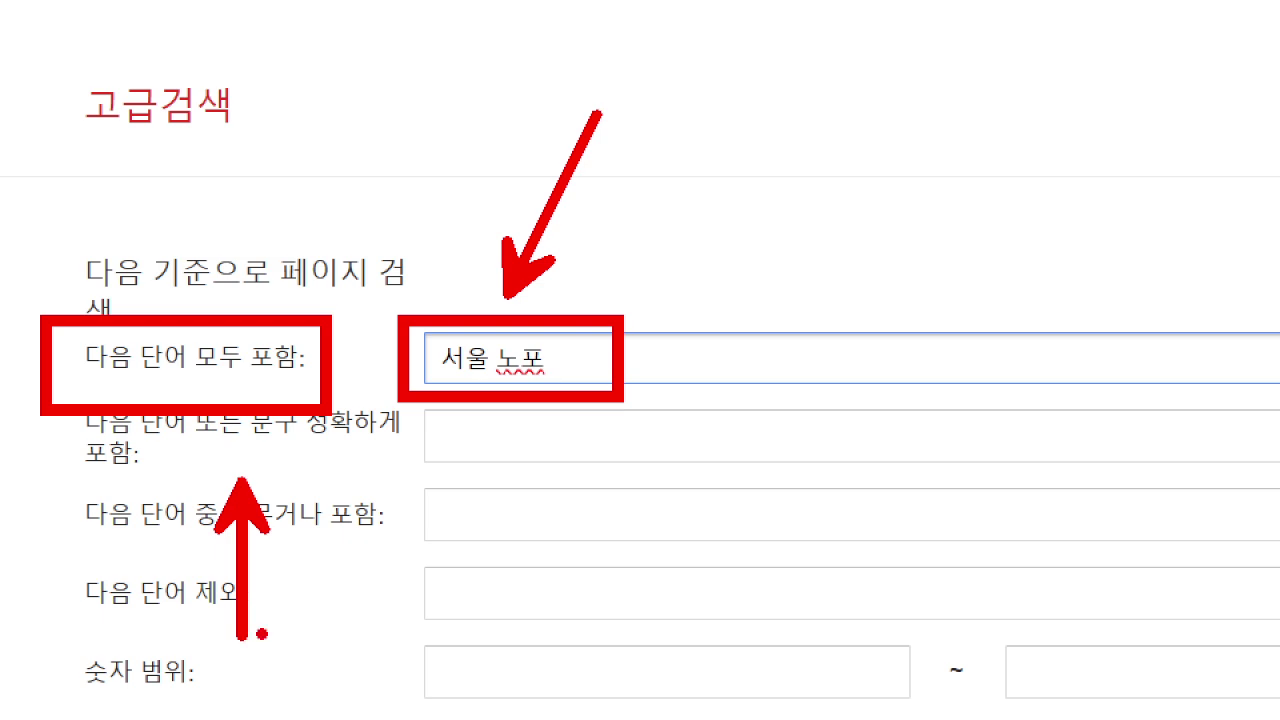
pyautogui.press('Escape')
pyautogui.scroll(-5, 363, 406)
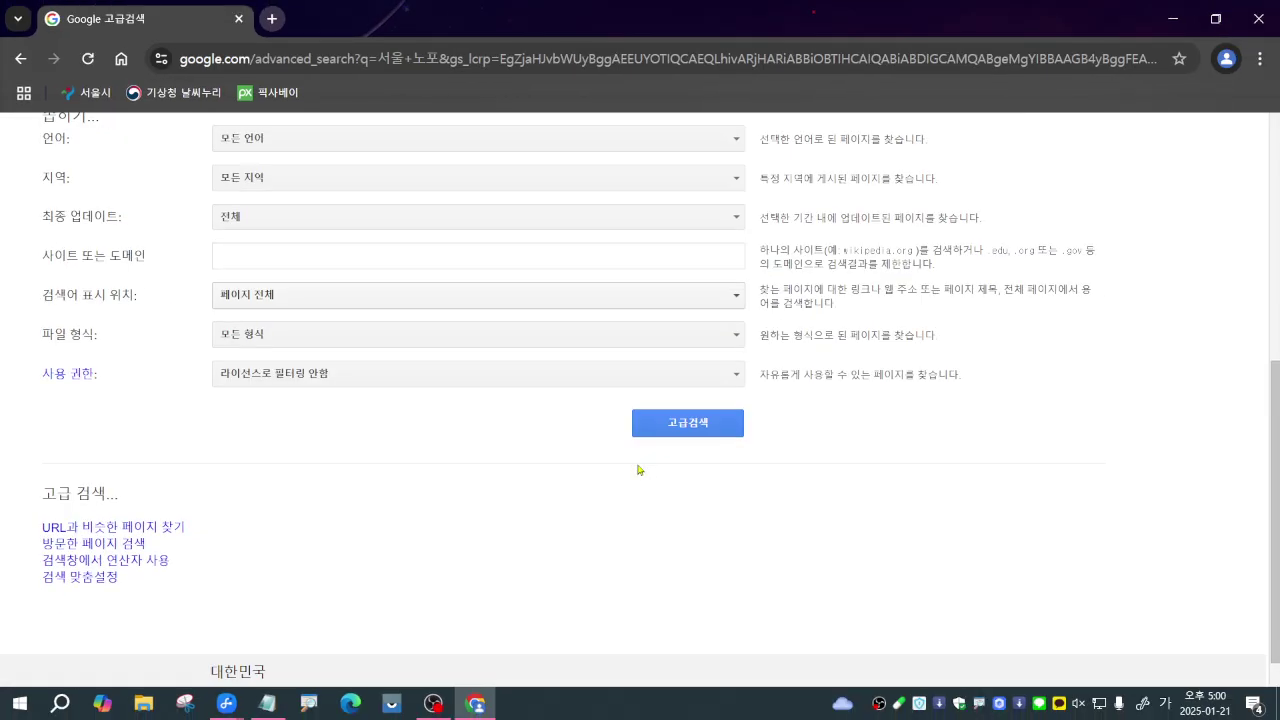
pyautogui.click(693, 425)
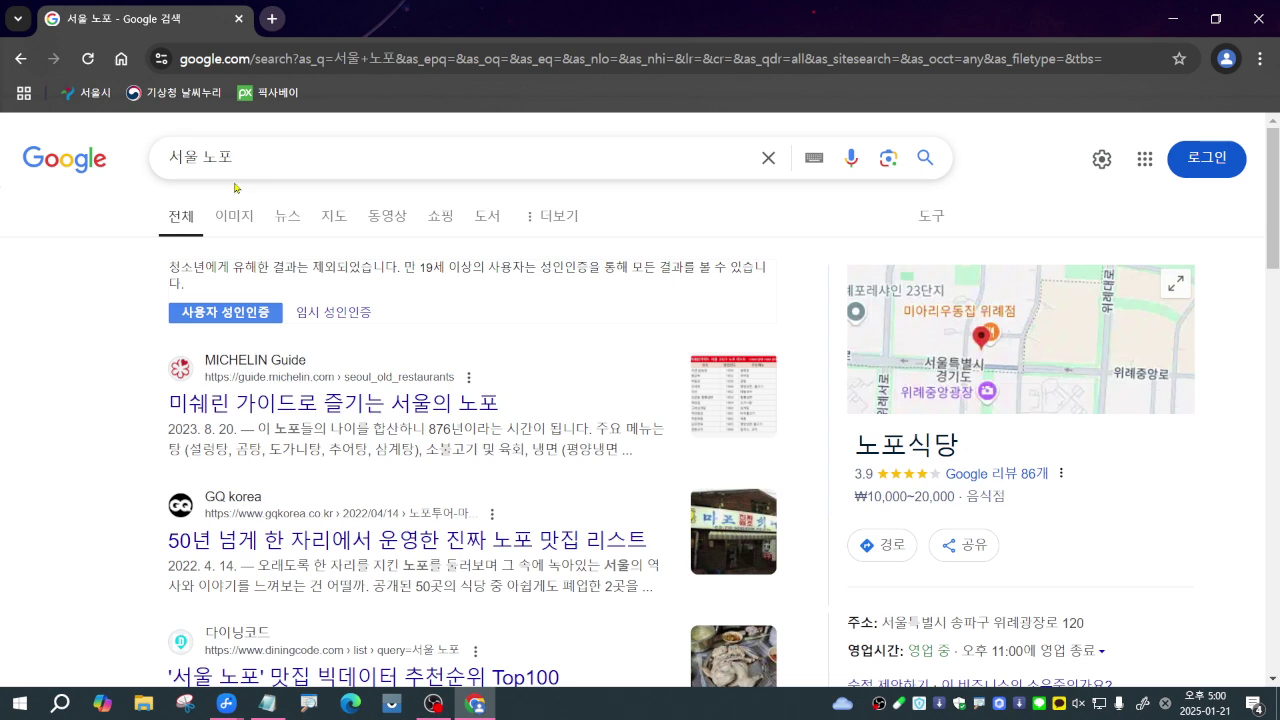
# Switch to the Notepad lesson outline and highlight the 고급 검색 item under 검색
pyautogui.click(268, 704)
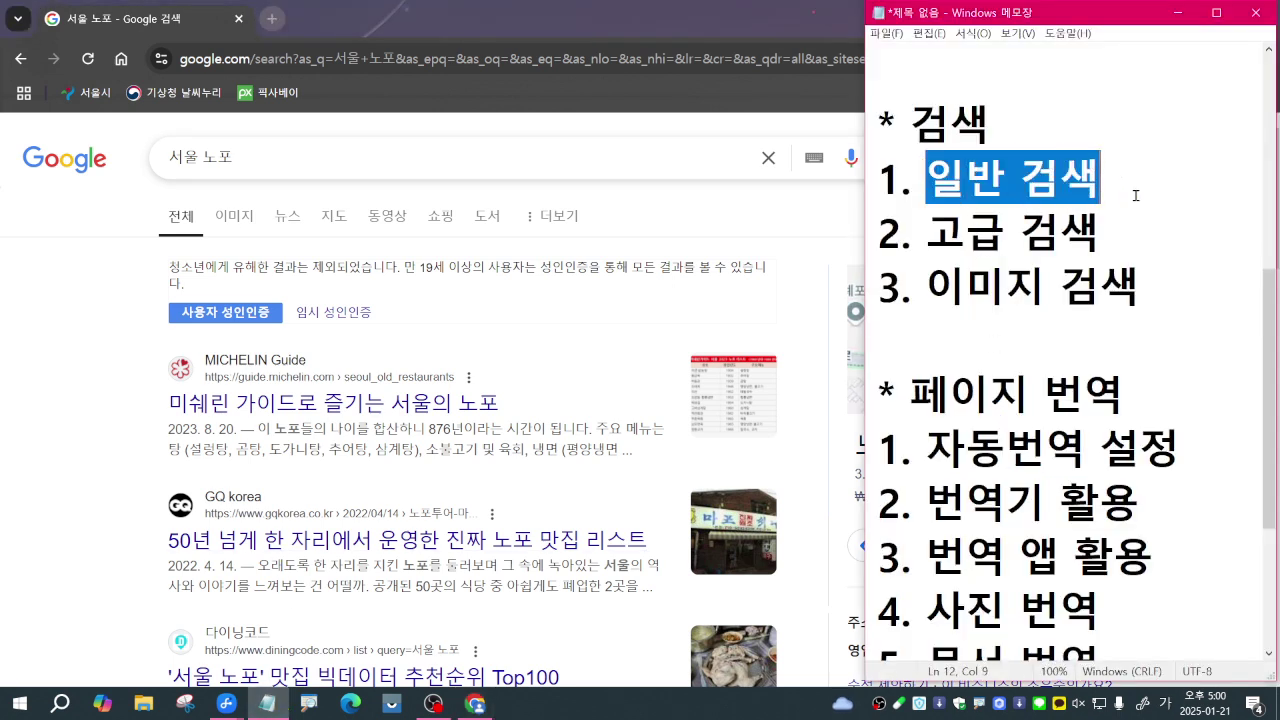
pyautogui.moveTo(930, 240); pyautogui.dragTo(1150, 240)
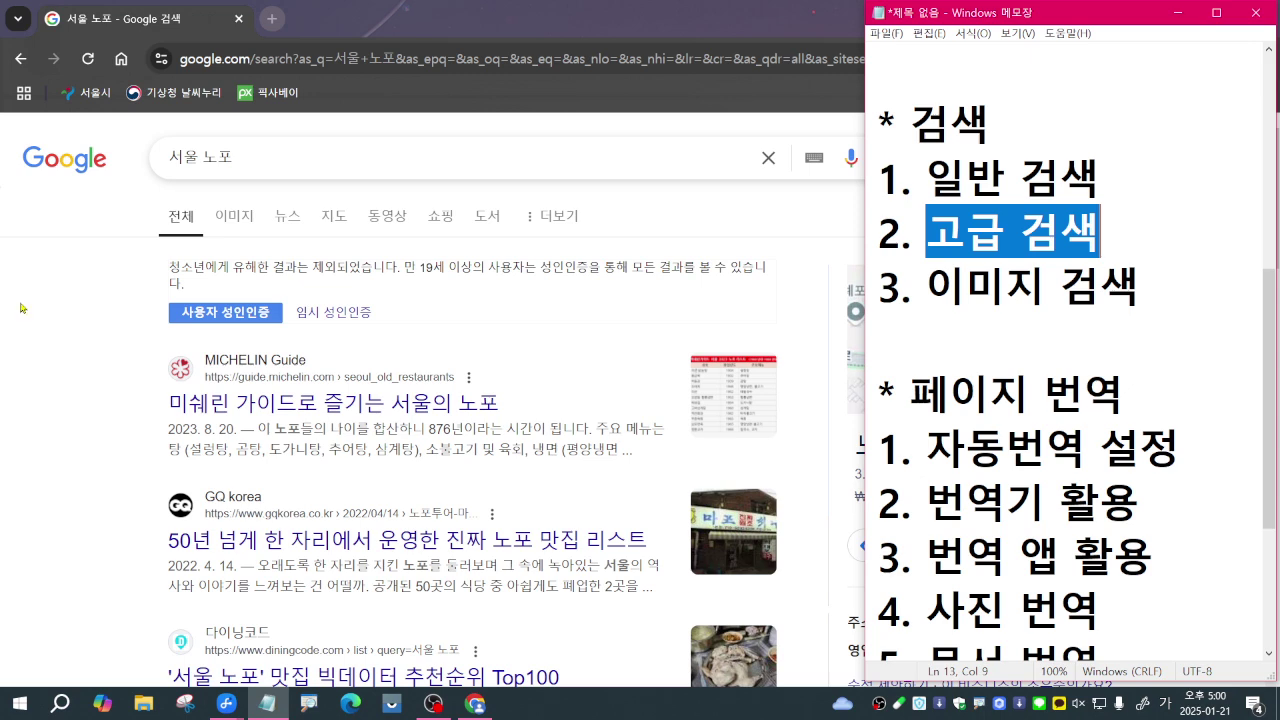
# Switch back to Chrome, search for the exact phrase "서울 노포" in quotation marks, and look through the results
pyautogui.click(174, 156)
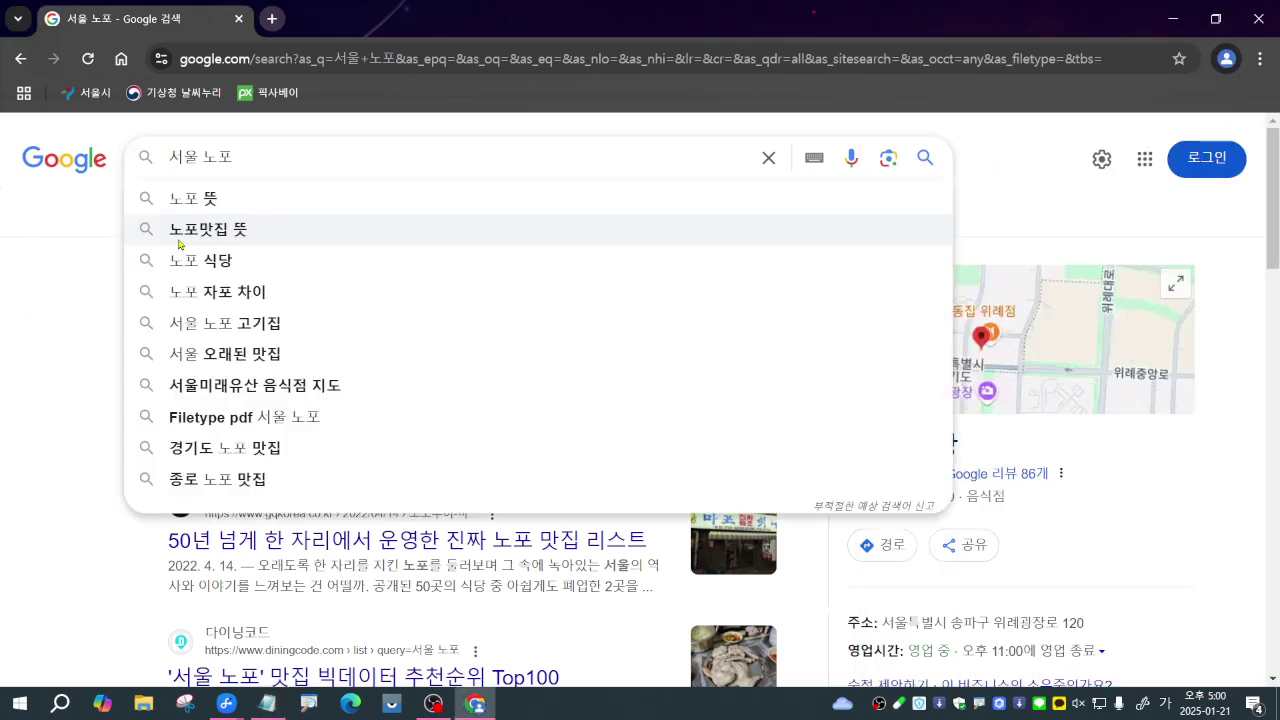
pyautogui.write('"')
pyautogui.click(250, 157)
pyautogui.write('"')
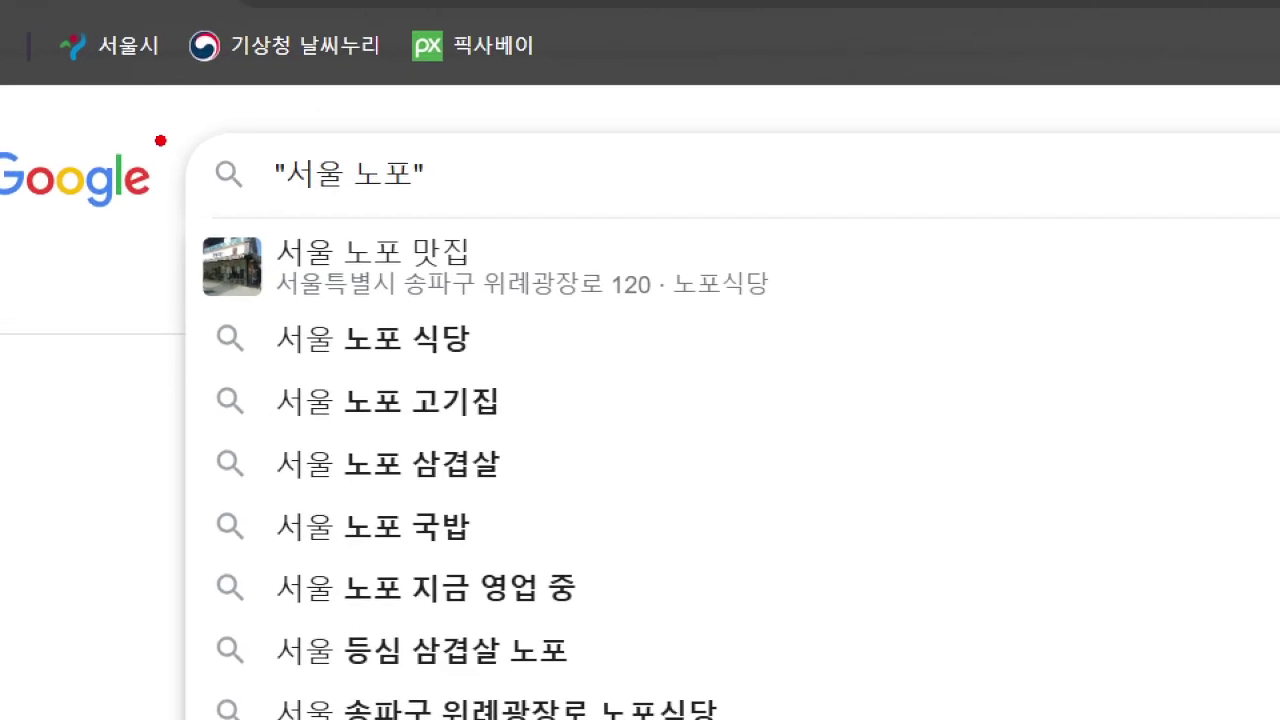
pyautogui.moveTo(216, 104); pyautogui.dragTo(584, 242)
pyautogui.moveTo(466, 252); pyautogui.dragTo(502, 458)
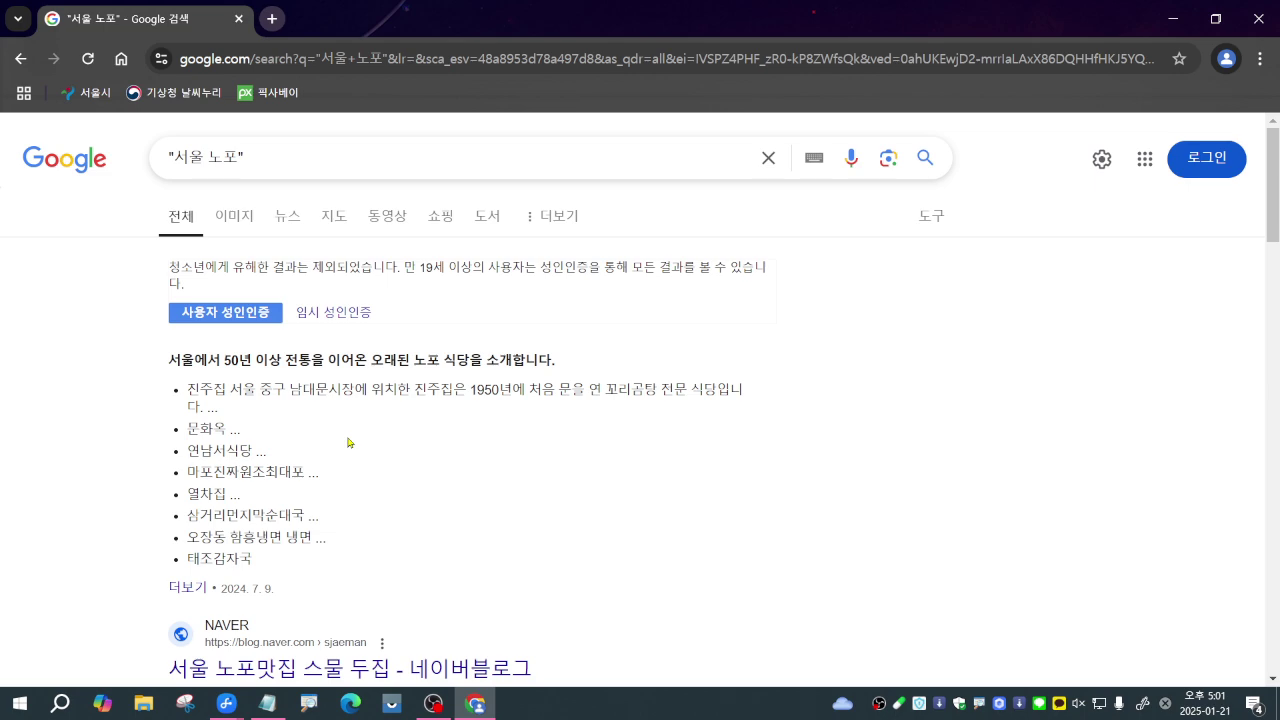
pyautogui.scroll(-3, 310, 457)
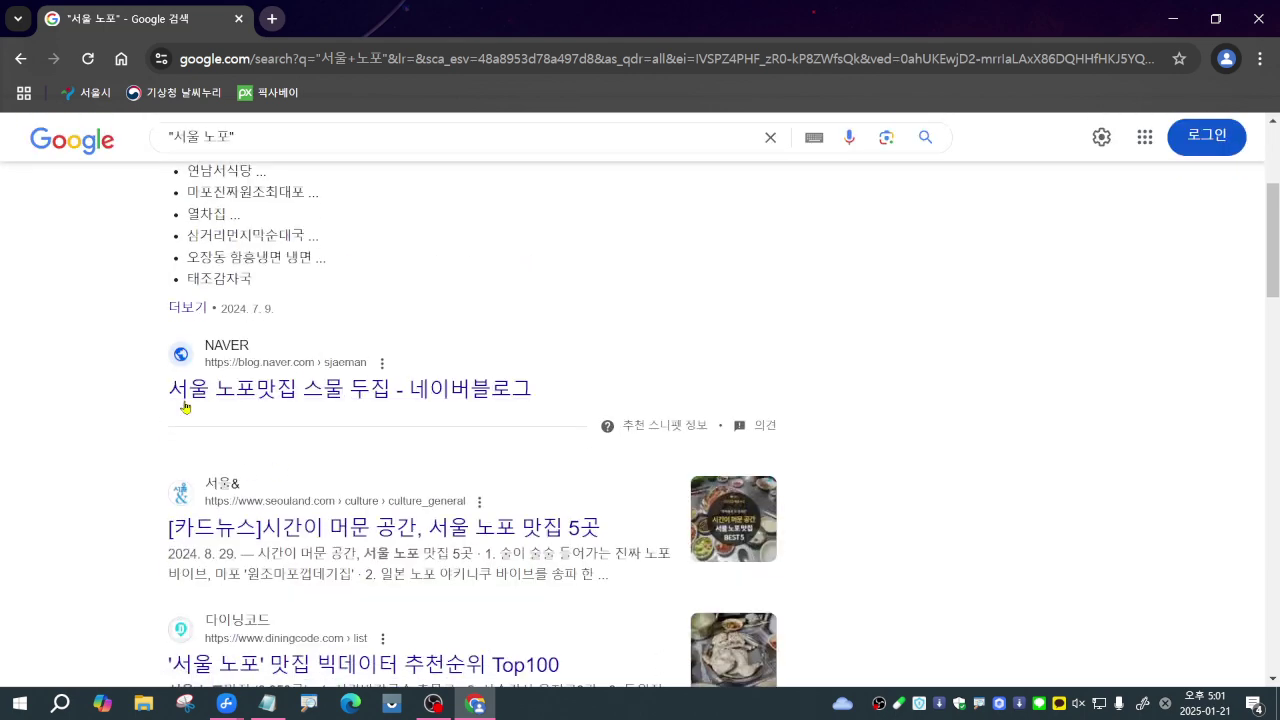
pyautogui.scroll(-2, 353, 528)
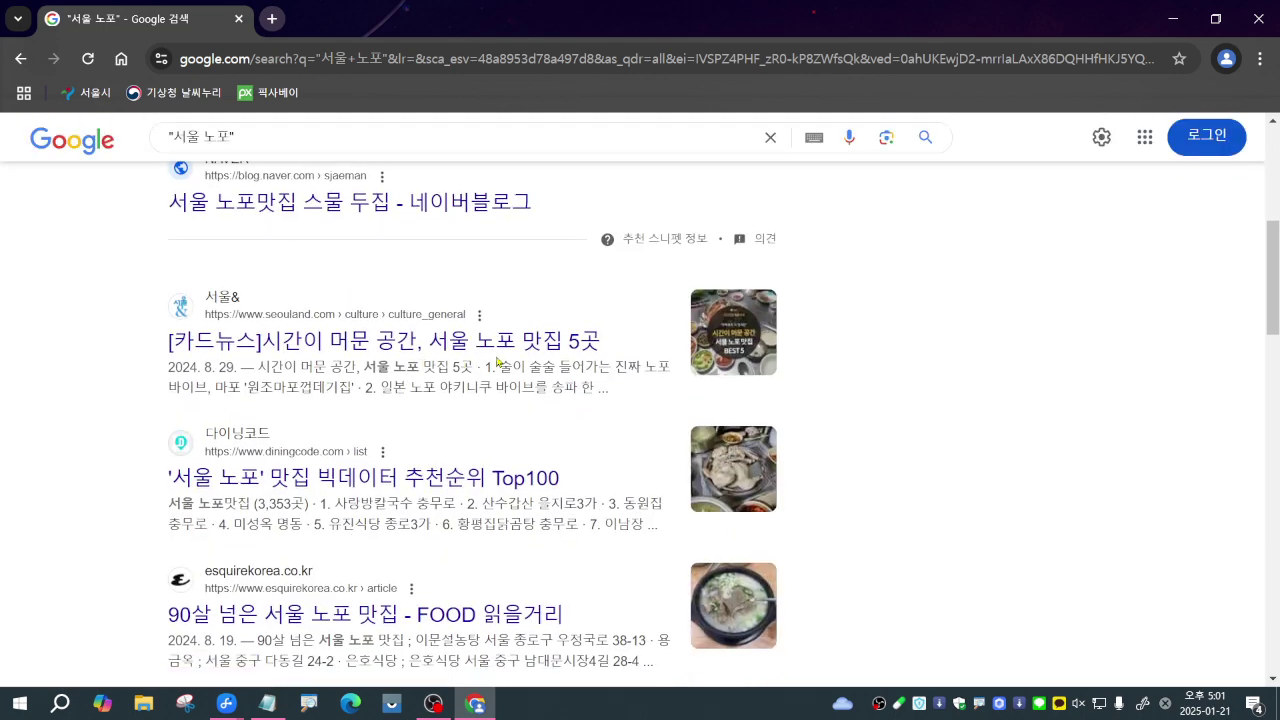
pyautogui.scroll(-8, 379, 540)
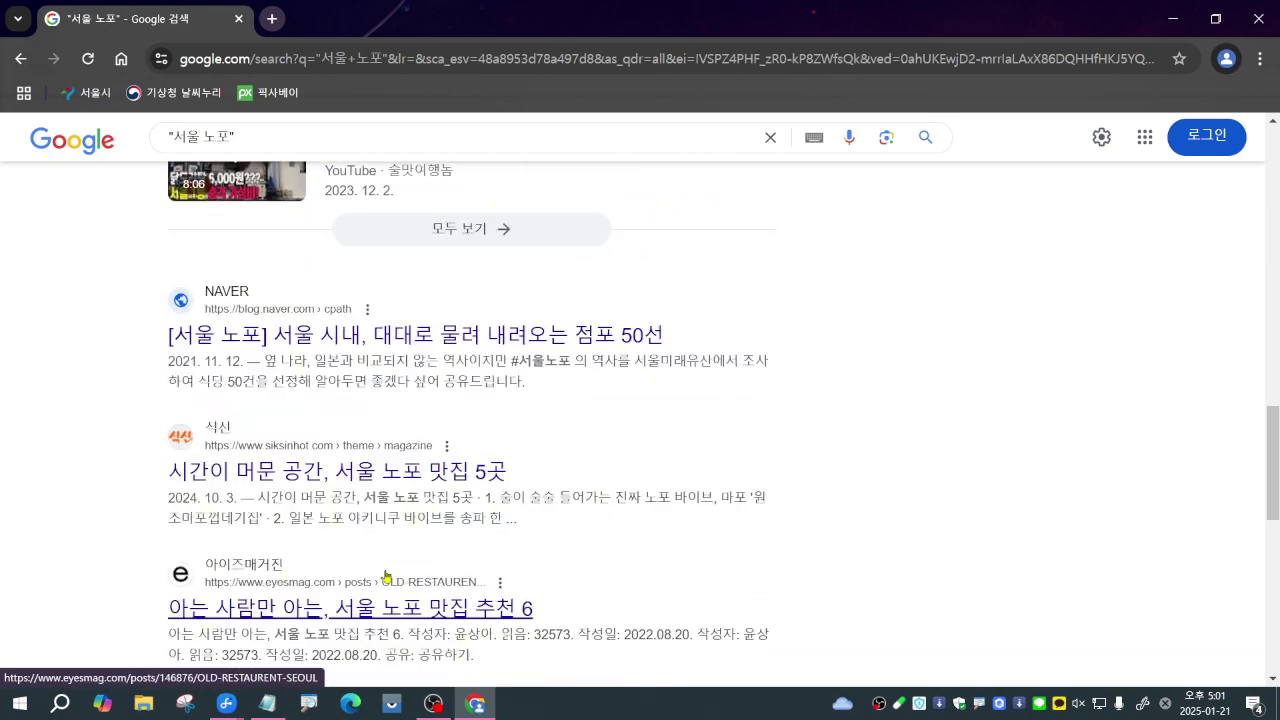
pyautogui.scroll(10, 385, 577)
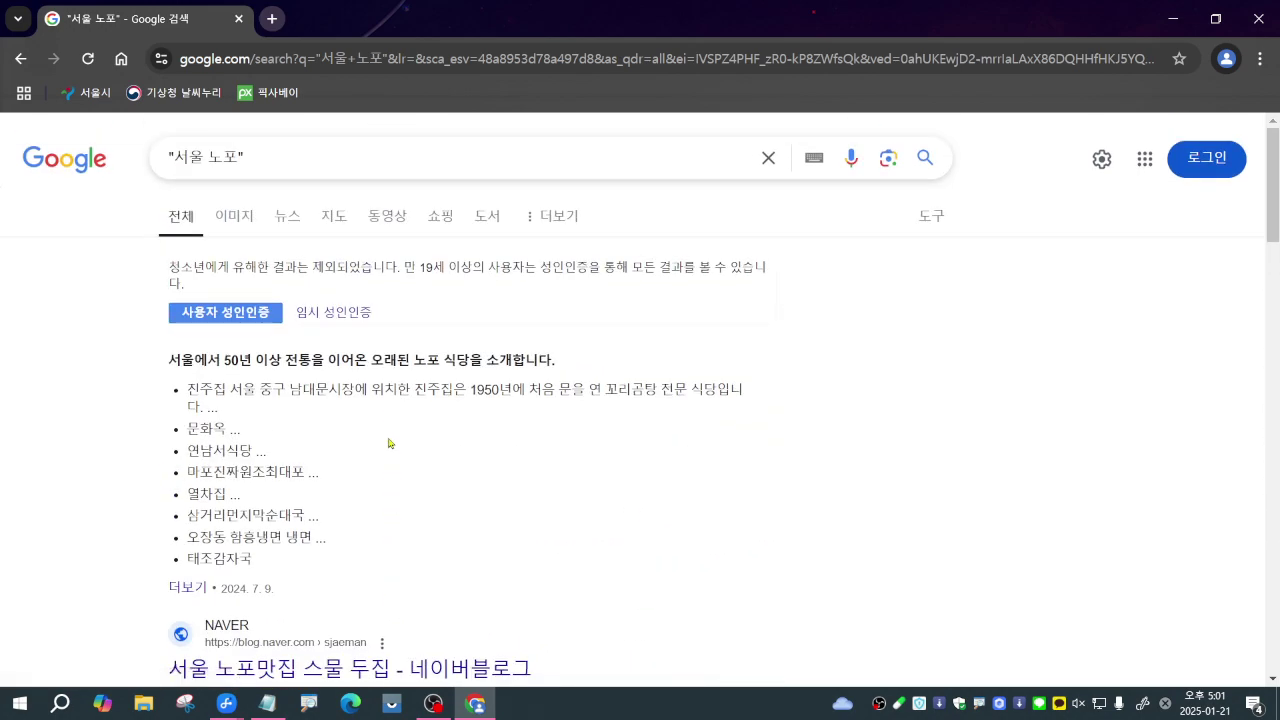
# Open 고급검색 from the exact-phrase results and run it with the phrase already filled in under 다음 단어 또는 문구 정확하게 포함
pyautogui.click(936, 224)
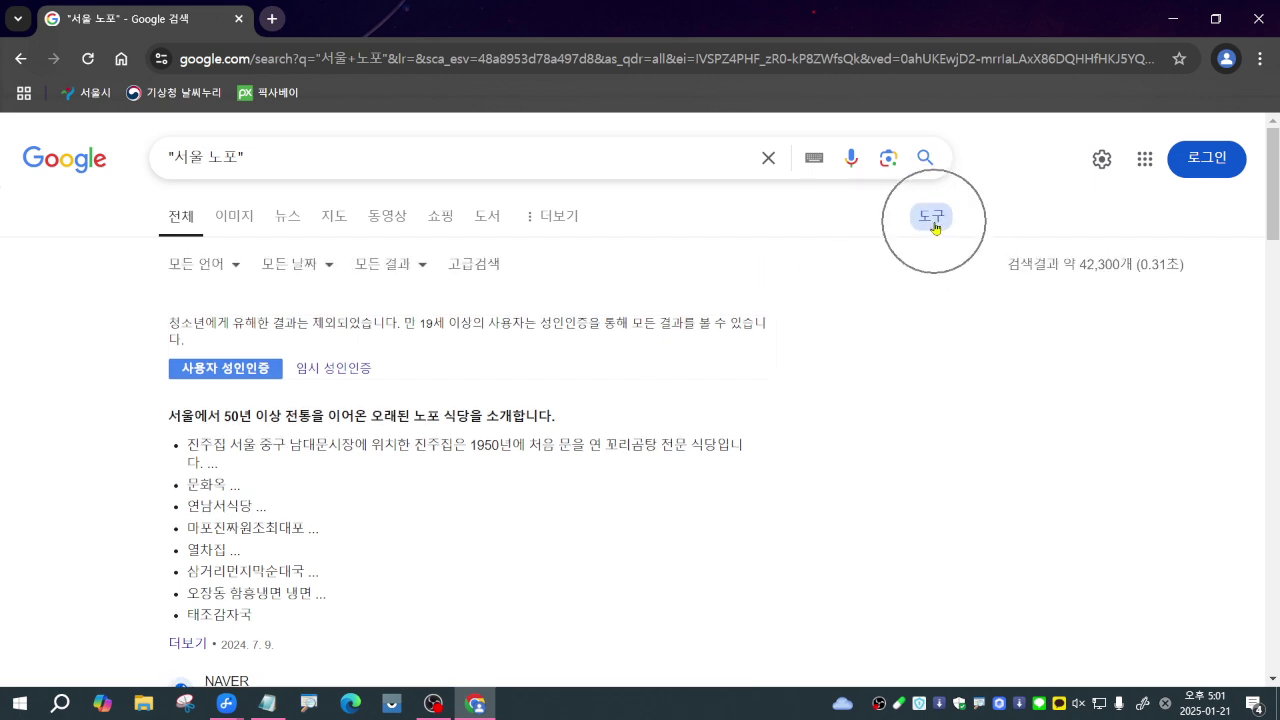
pyautogui.click(470, 270)
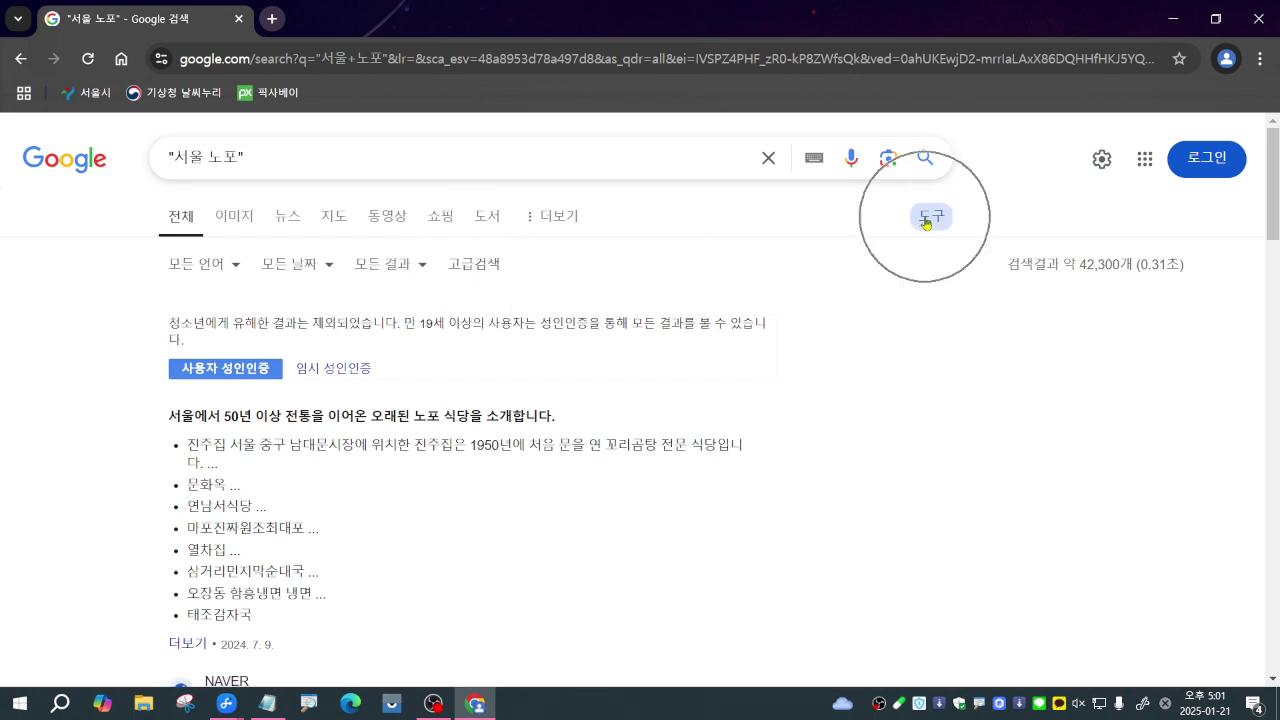
pyautogui.click(491, 272)
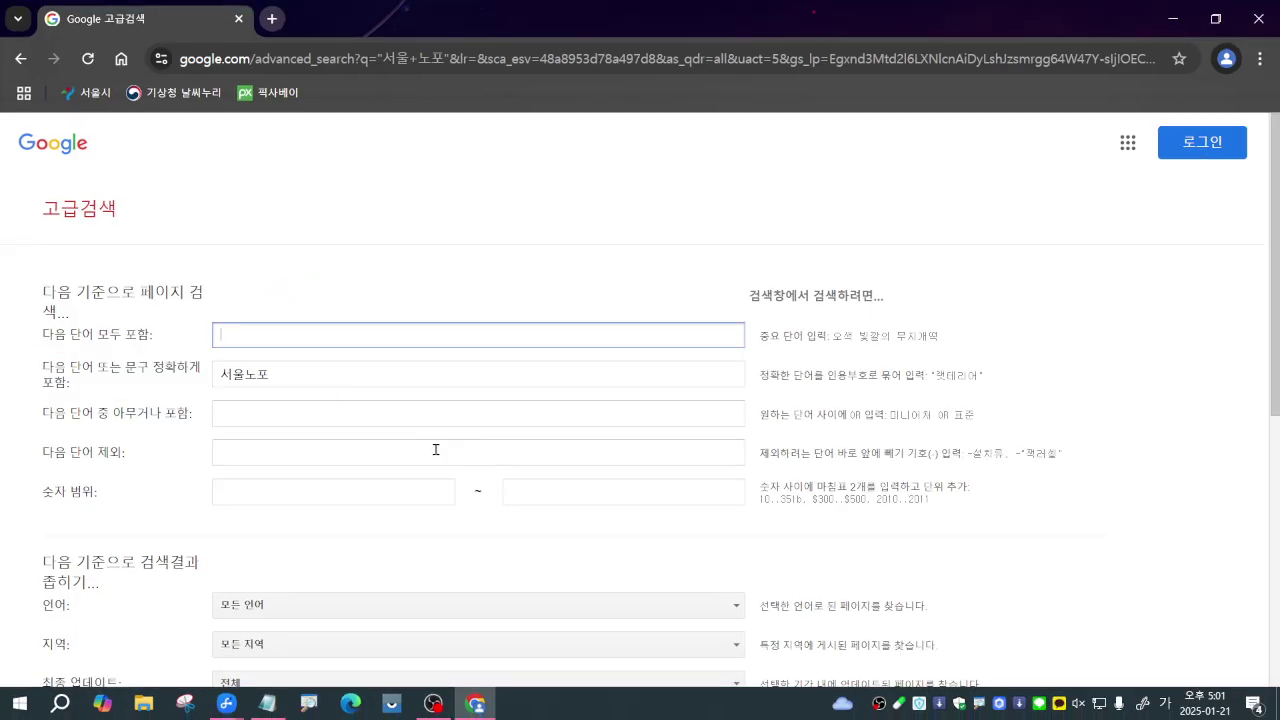
pyautogui.scroll(-5, 925, 605)
pyautogui.click(676, 388)
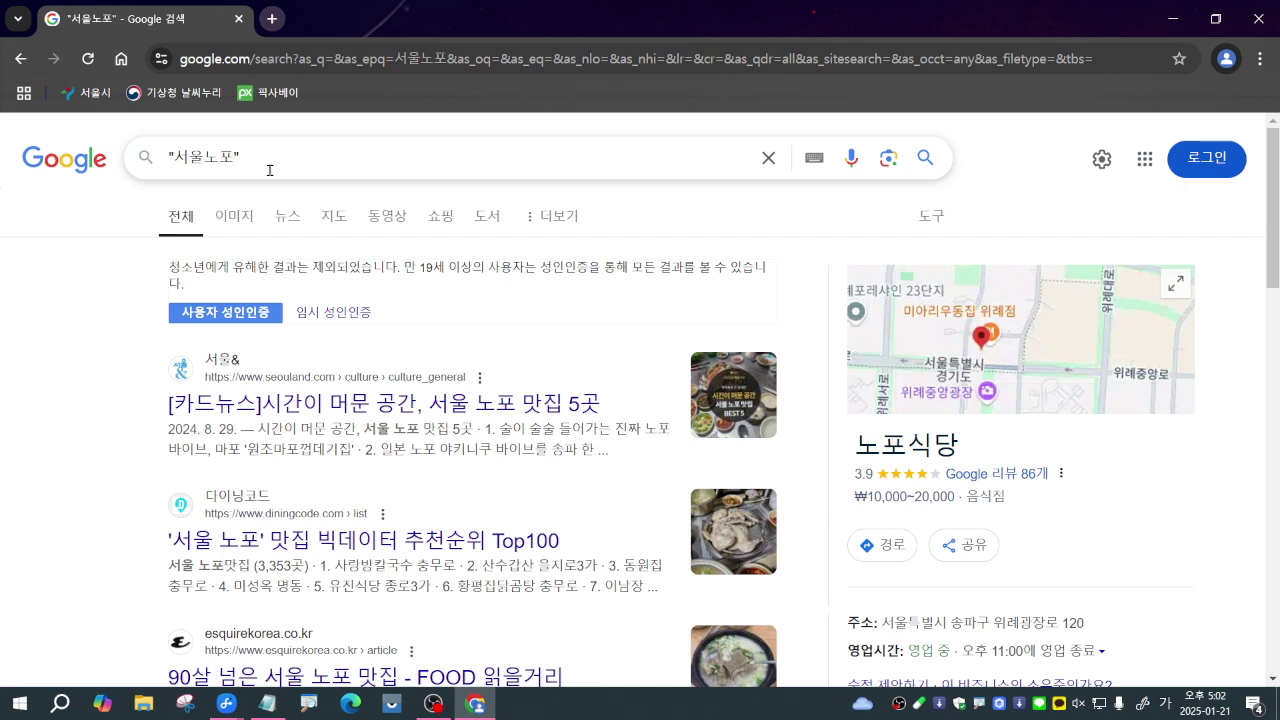
# Exclude 삼겹살 from the search by using the query "서울노포" -삼겹살, and look through the results
pyautogui.click(269, 170)
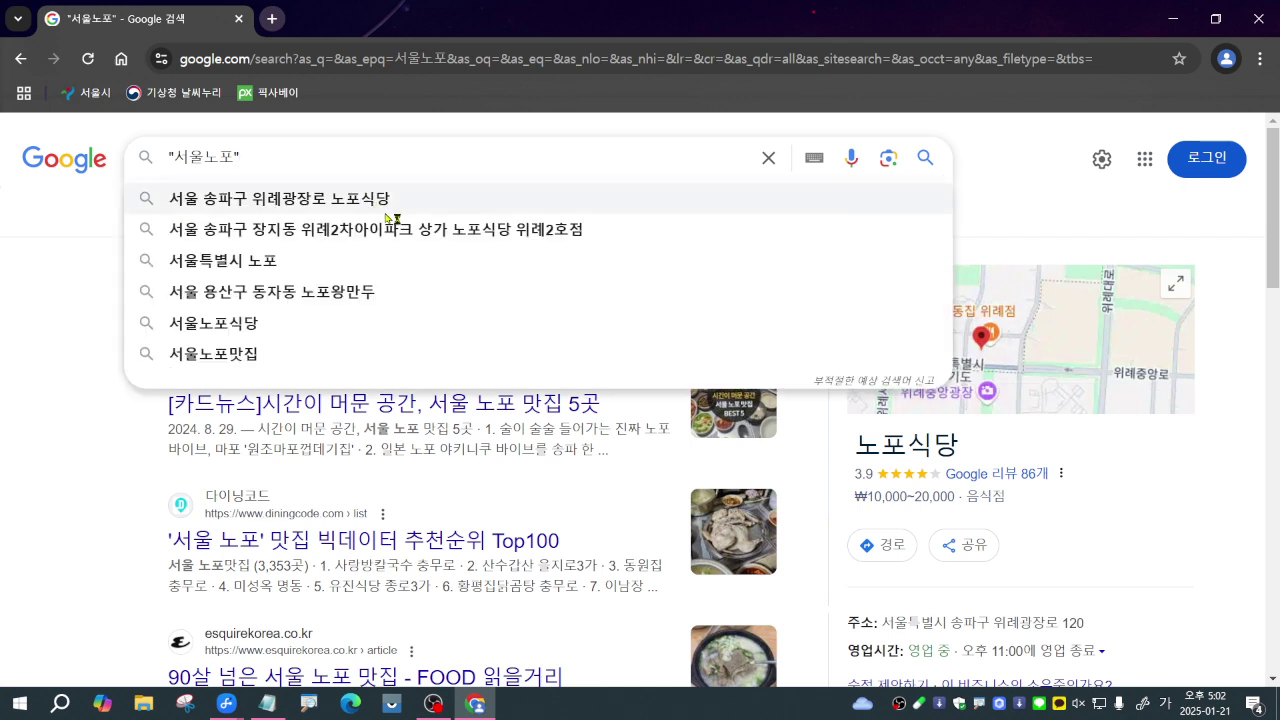
pyautogui.write('-샵')
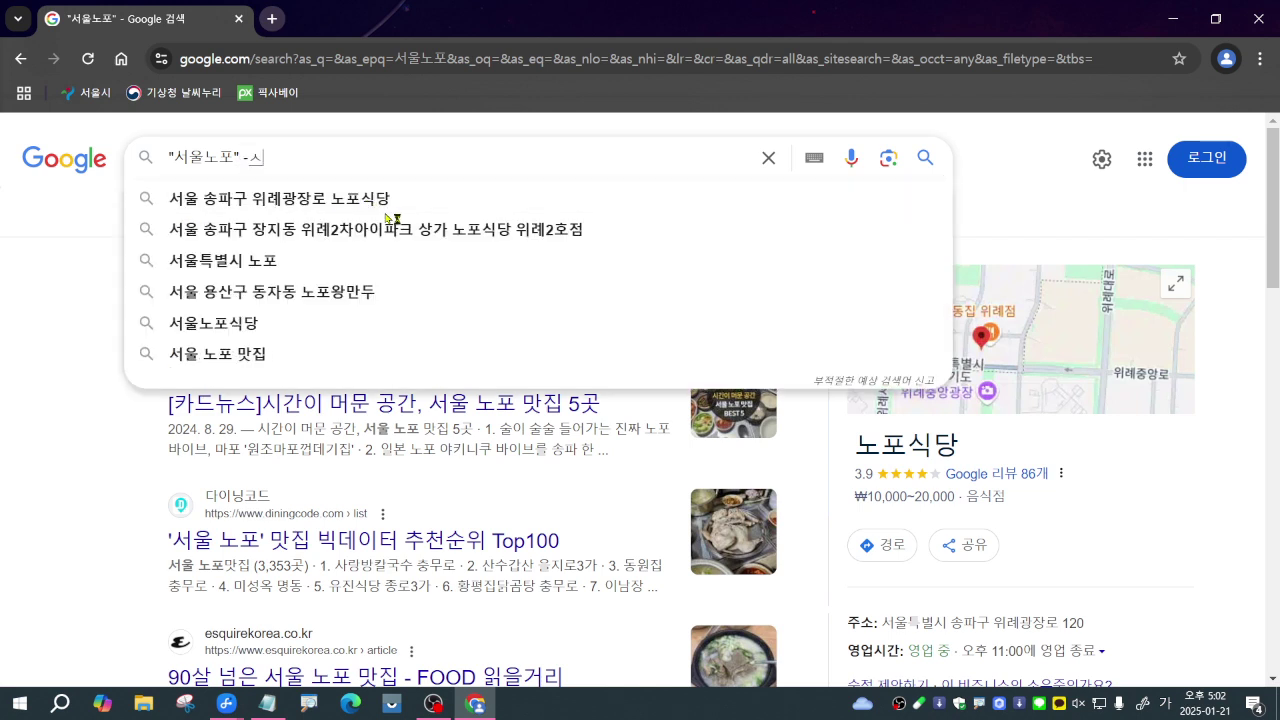
pyautogui.write('겹')
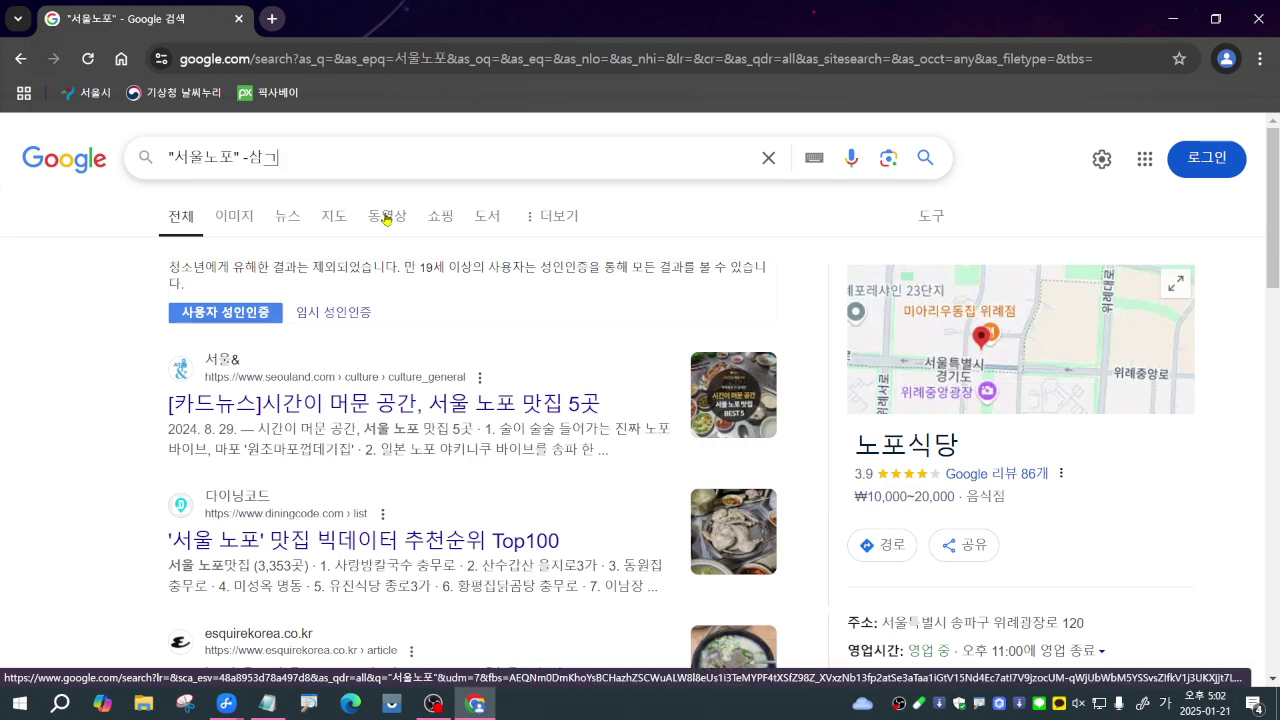
pyautogui.write('살')
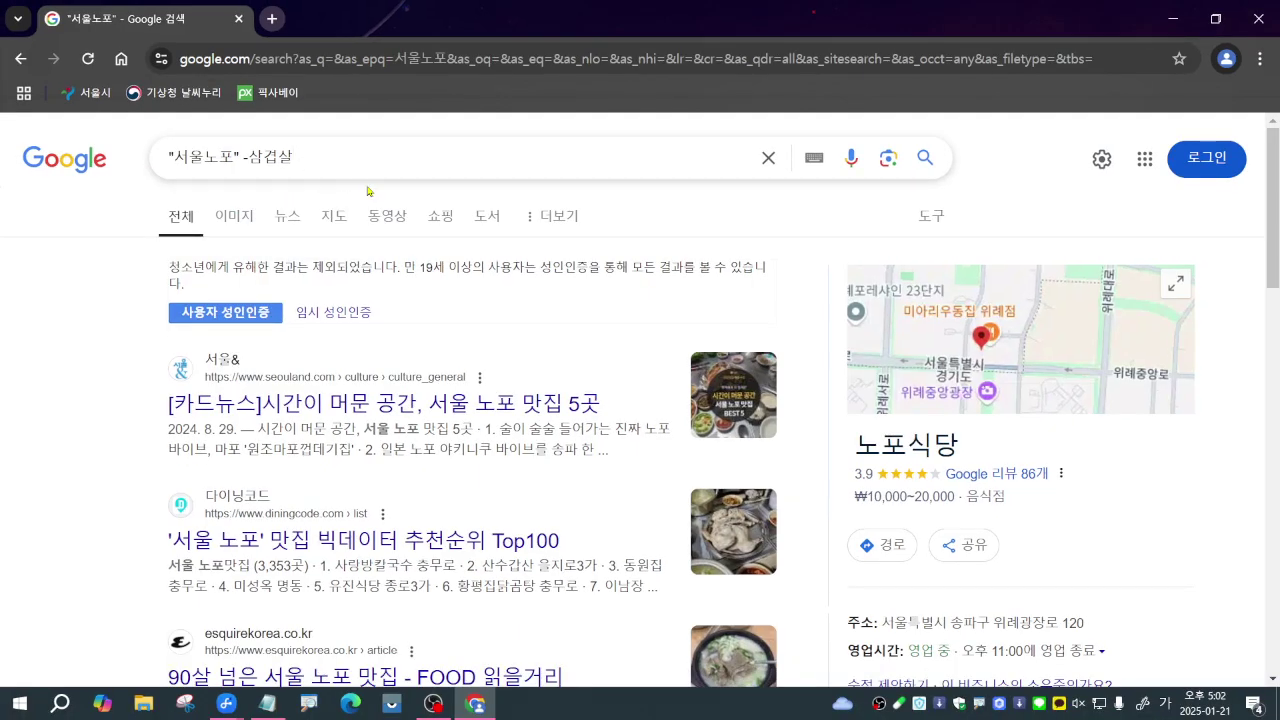
pyautogui.press('Return')
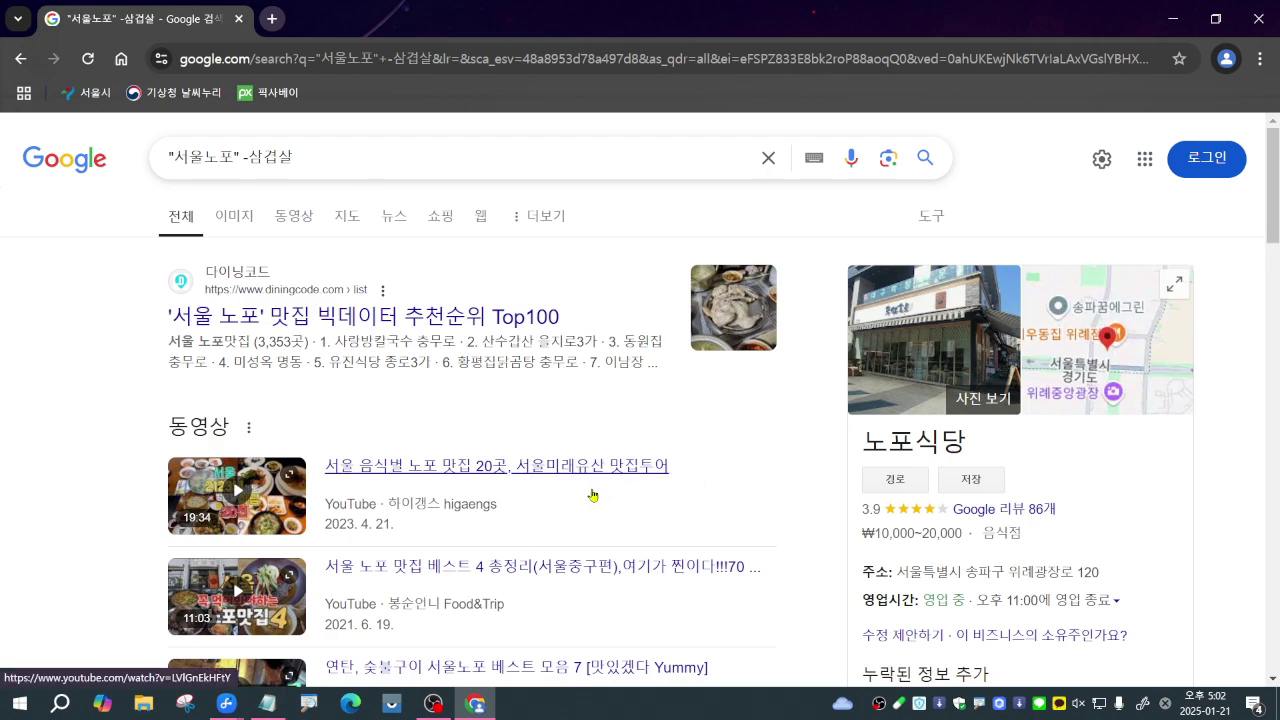
pyautogui.scroll(-5, 592, 494)
pyautogui.scroll(-4, 600, 492)
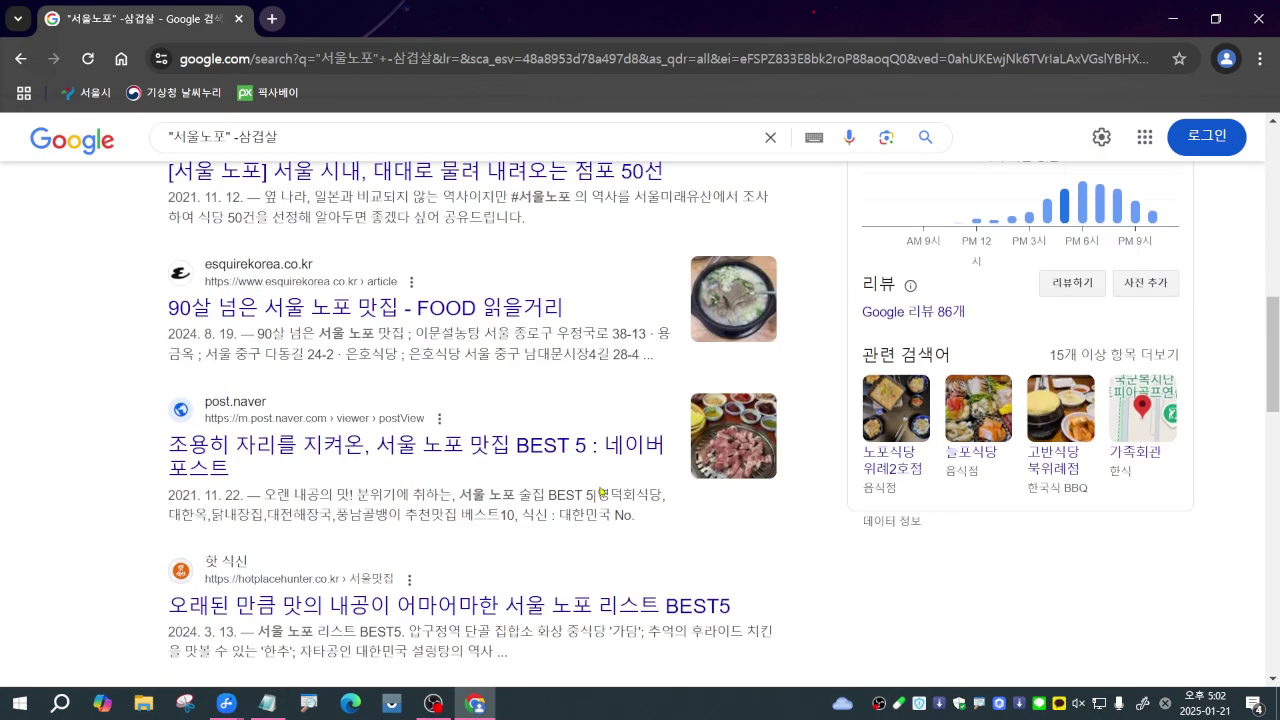
pyautogui.scroll(2, 600, 492)
pyautogui.scroll(7, 600, 492)
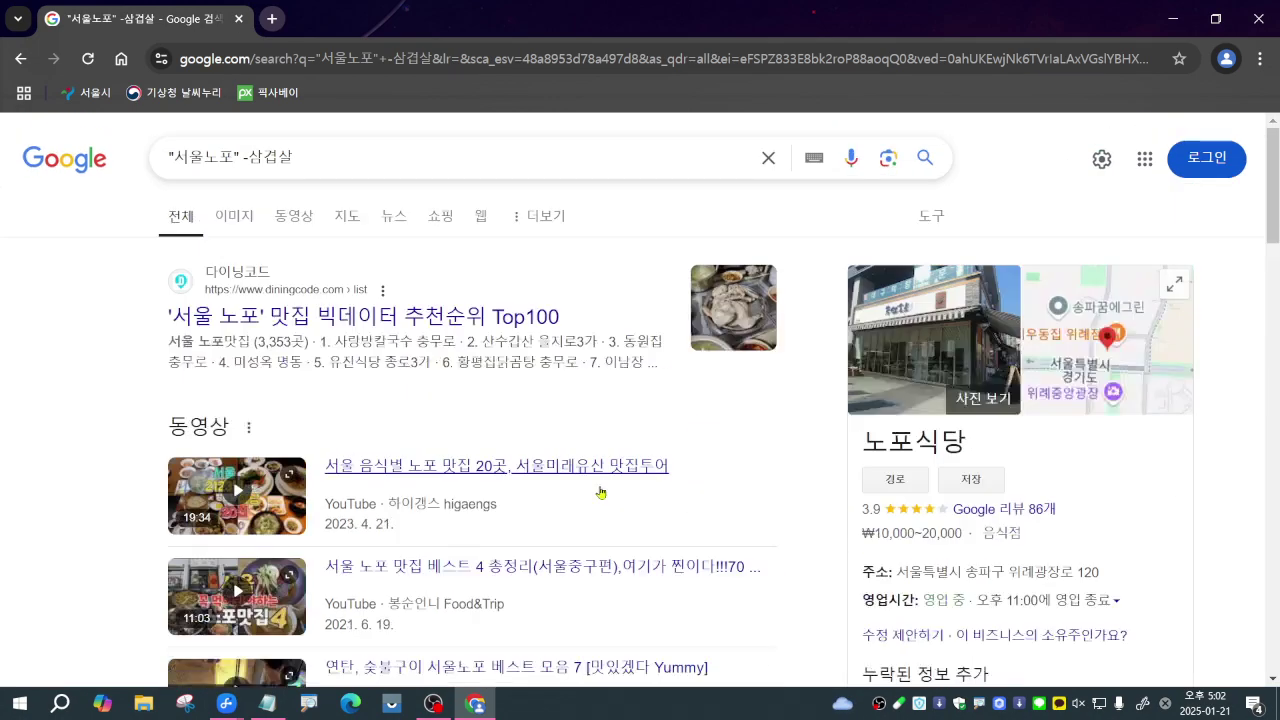
# Open 고급검색 from the "서울노포" -삼겹살 results and run it with 서울노포 as included and 삼겹살 as excluded words
pyautogui.click(940, 219)
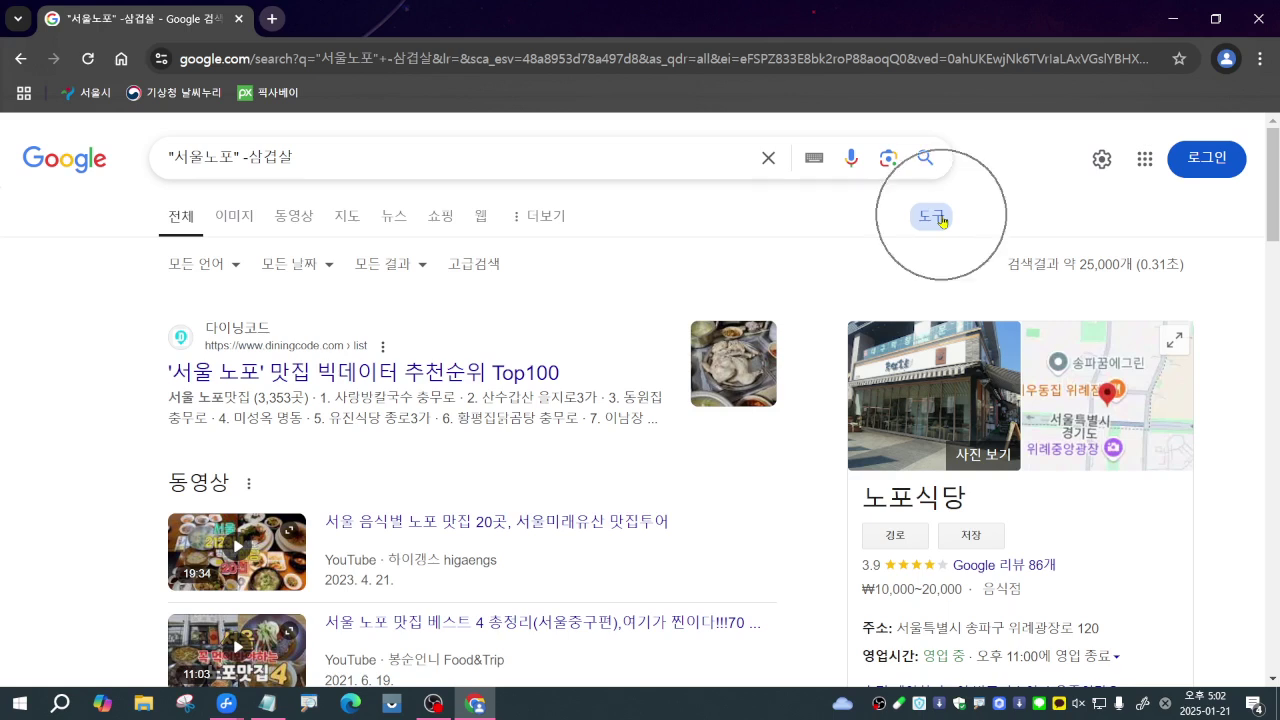
pyautogui.click(484, 270)
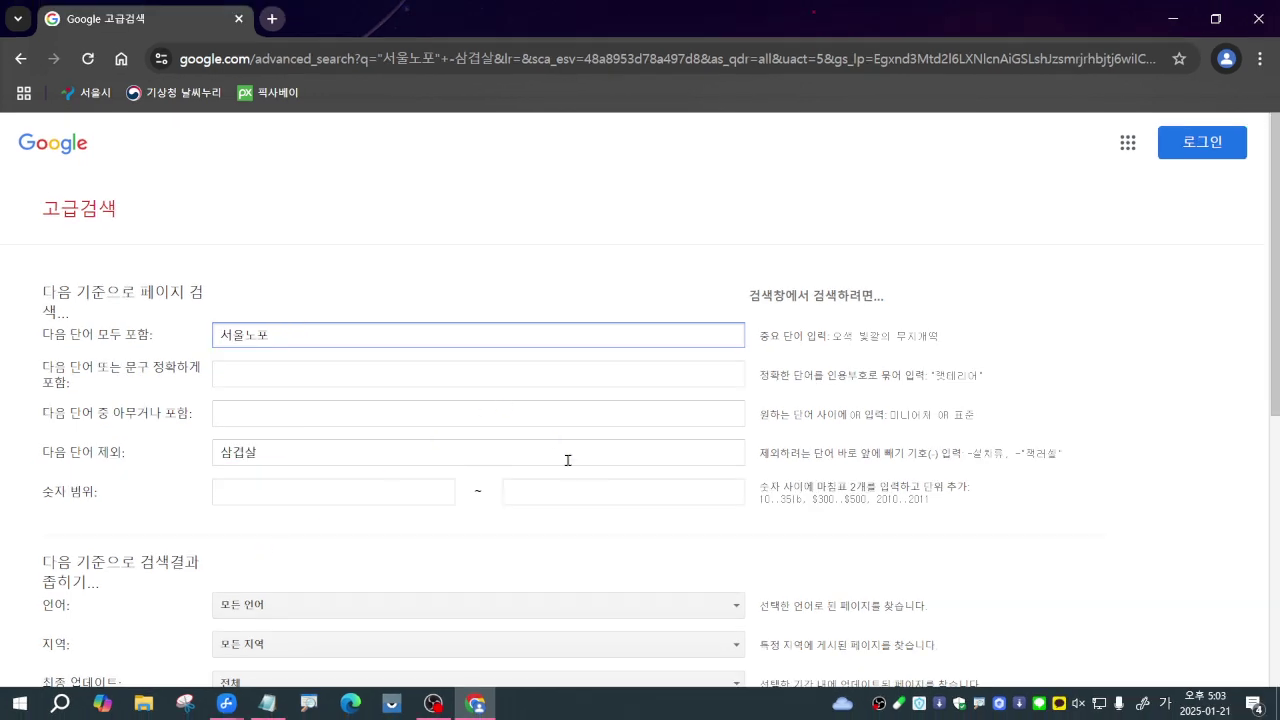
pyautogui.scroll(-4, 617, 562)
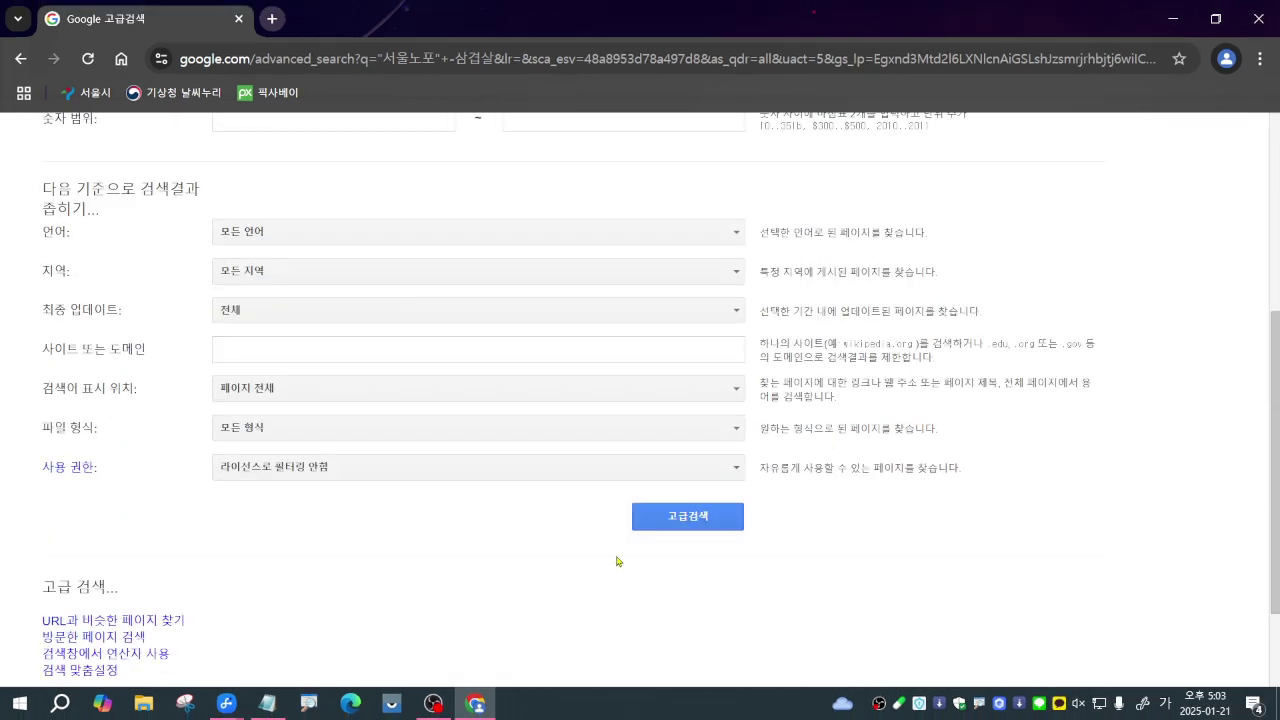
pyautogui.click(652, 520)
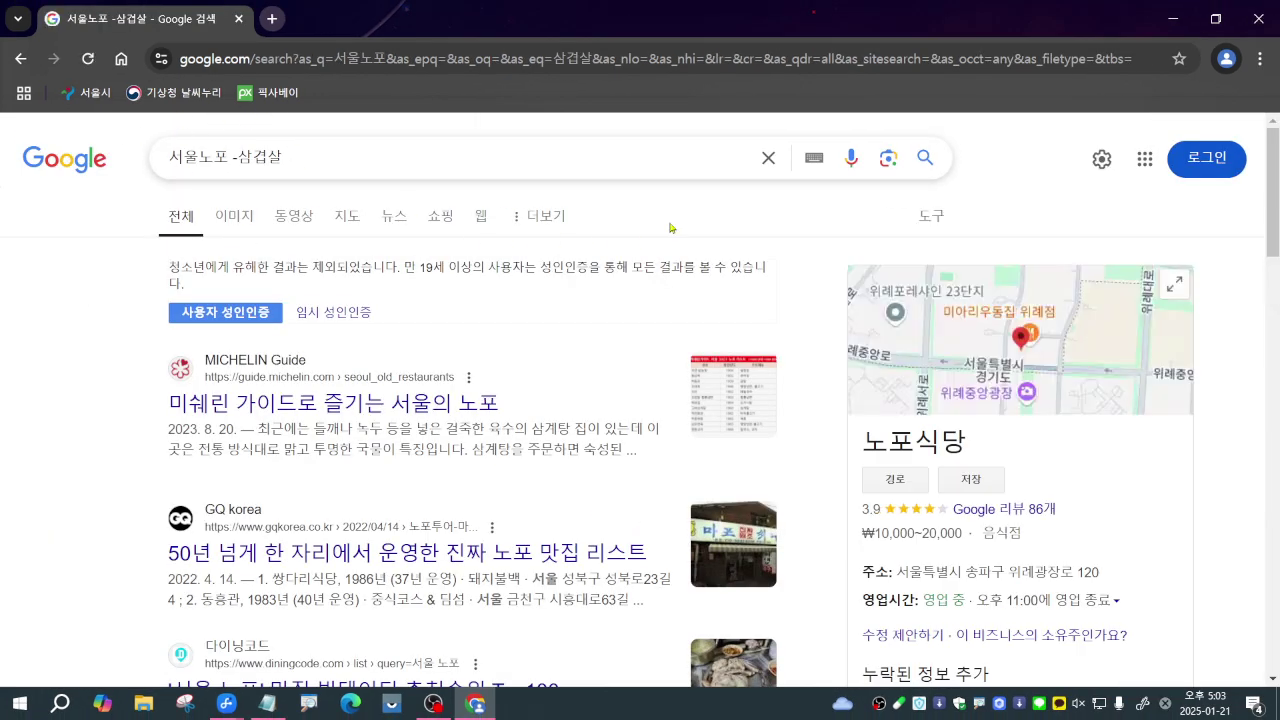
# Reopen 고급검색, review the exact-phrase, any-word and excluded-word fields, and run the search again with the same conditions
pyautogui.click(920, 218)
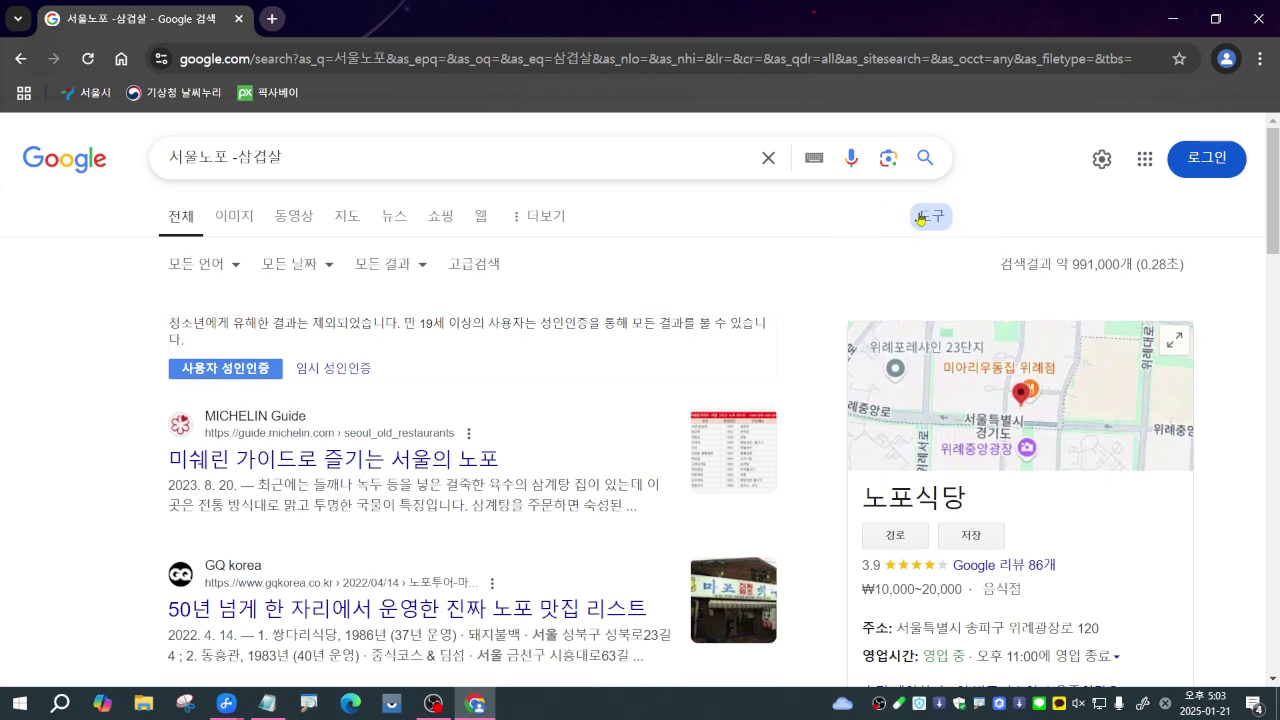
pyautogui.click(482, 266)
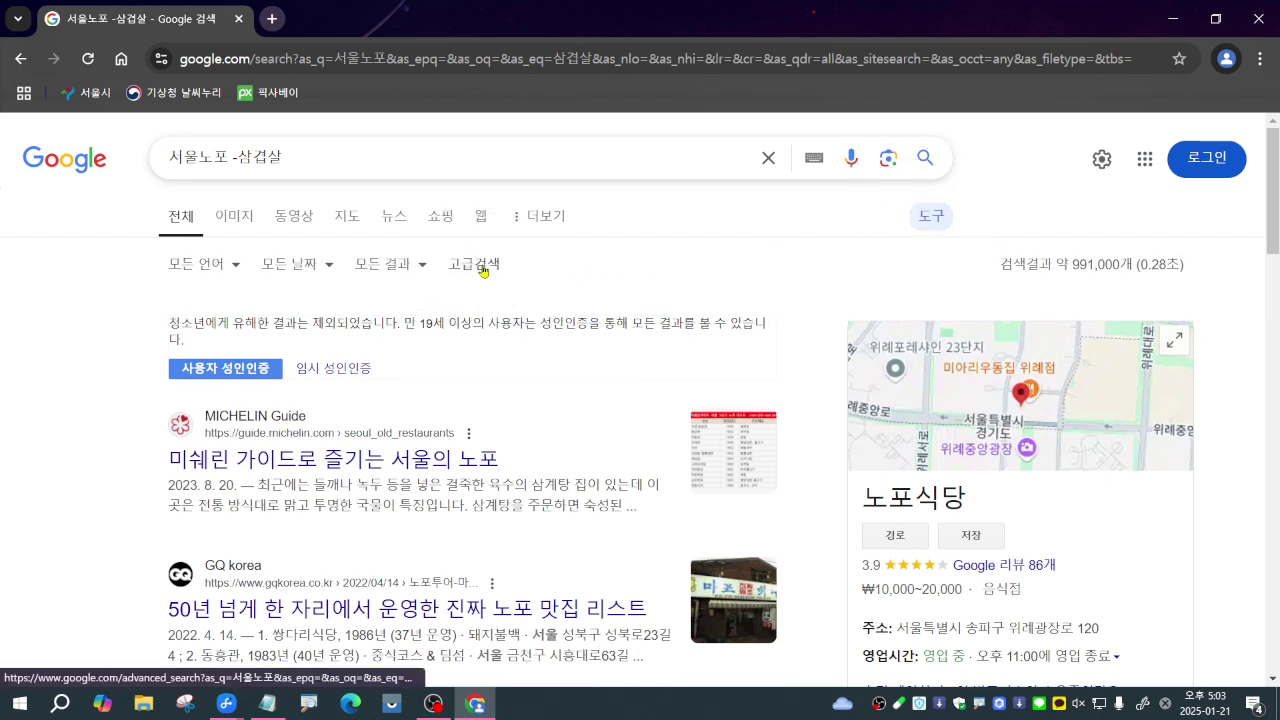
pyautogui.click(482, 268)
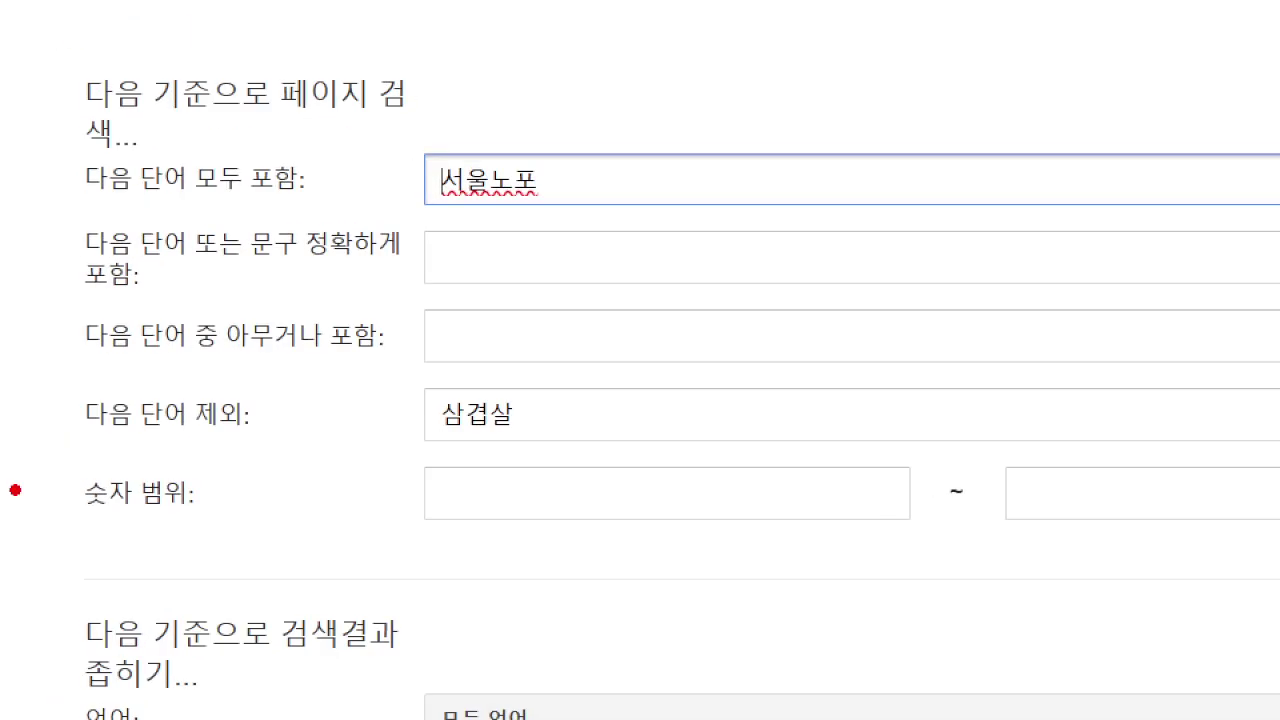
pyautogui.moveTo(58, 304); pyautogui.dragTo(552, 376)
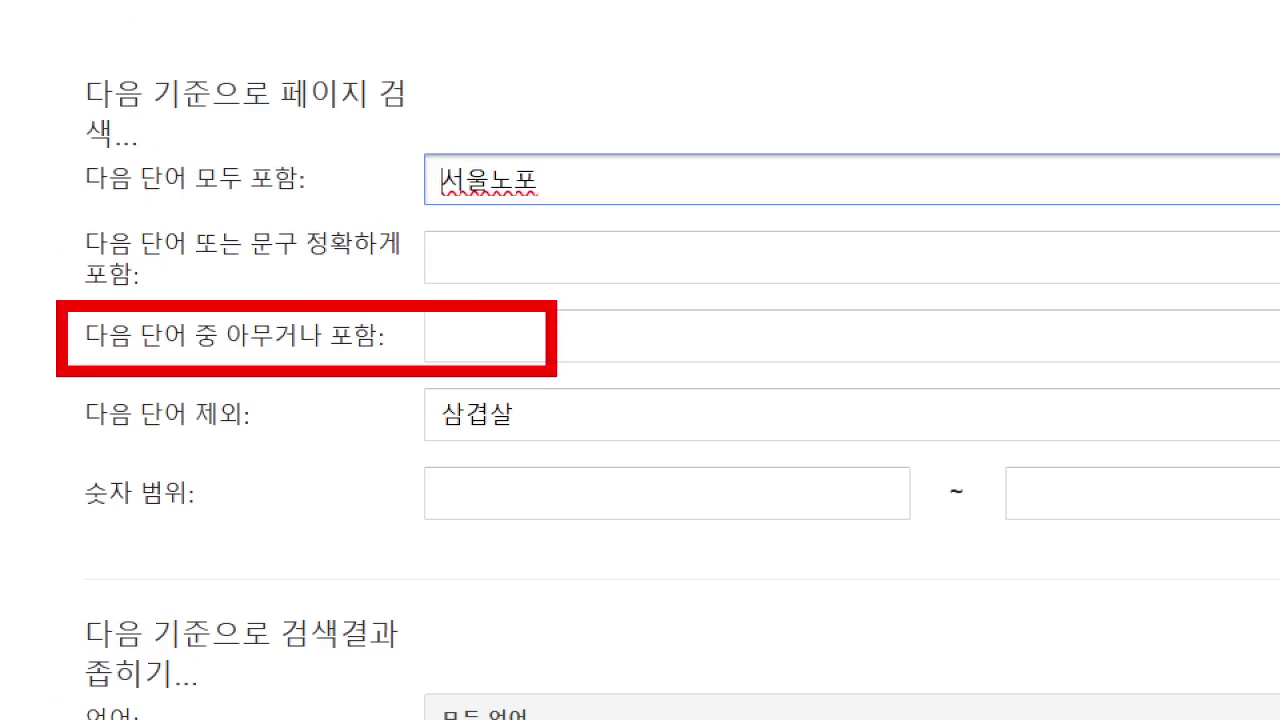
pyautogui.moveTo(760, 220); pyautogui.dragTo(566, 316)
pyautogui.moveTo(62, 374); pyautogui.dragTo(592, 452)
pyautogui.moveTo(804, 322); pyautogui.dragTo(588, 424)
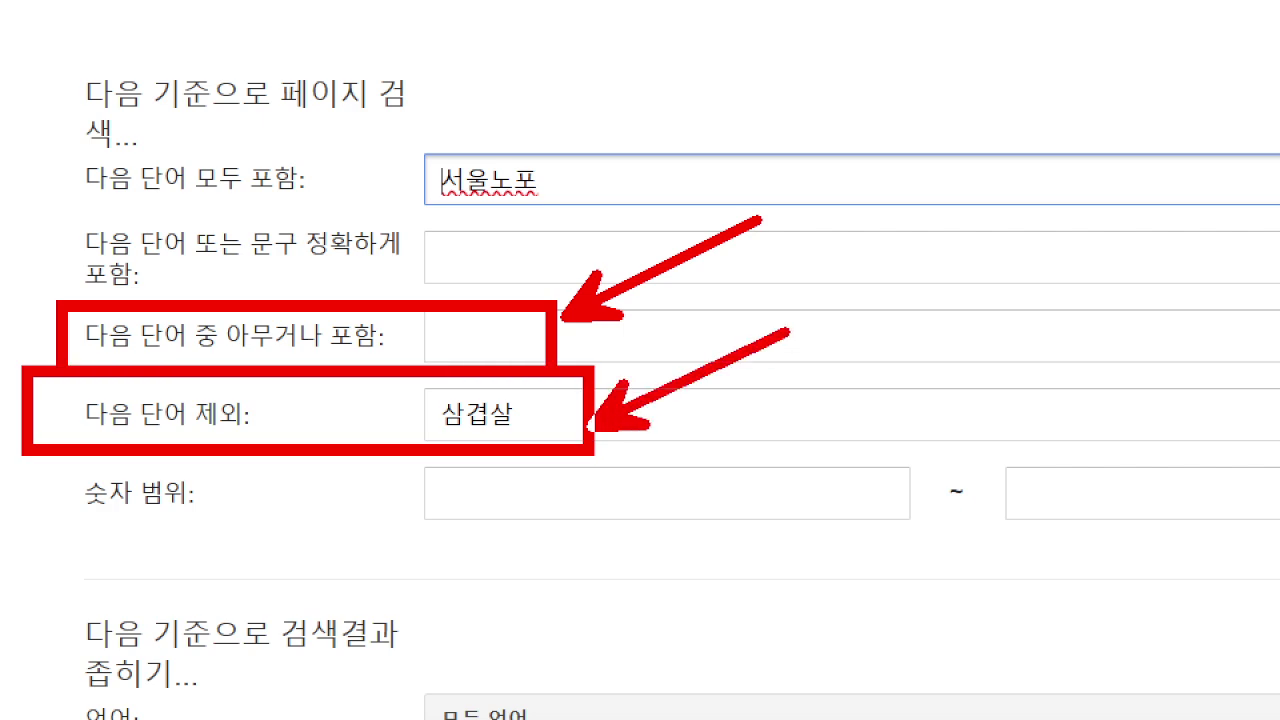
pyautogui.moveTo(195, 200); pyautogui.dragTo(436, 294)
pyautogui.moveTo(736, 180); pyautogui.dragTo(468, 272)
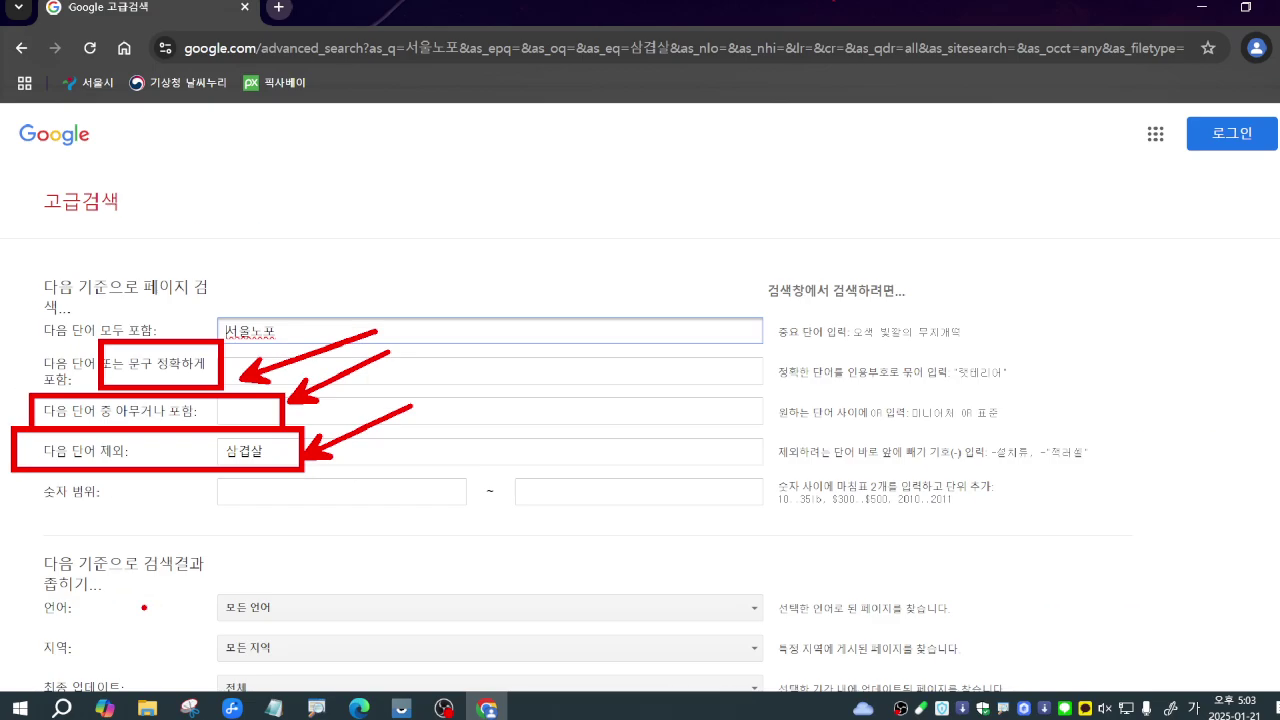
pyautogui.press('Escape')
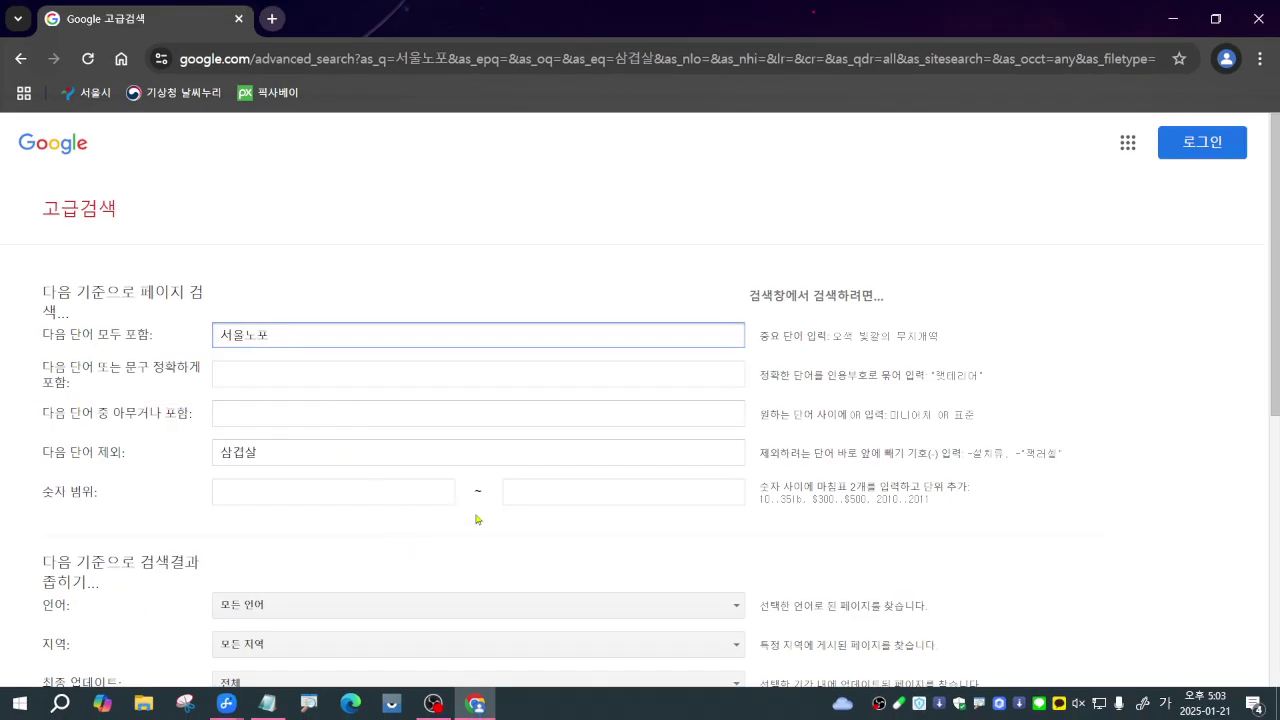
pyautogui.scroll(-4, 665, 523)
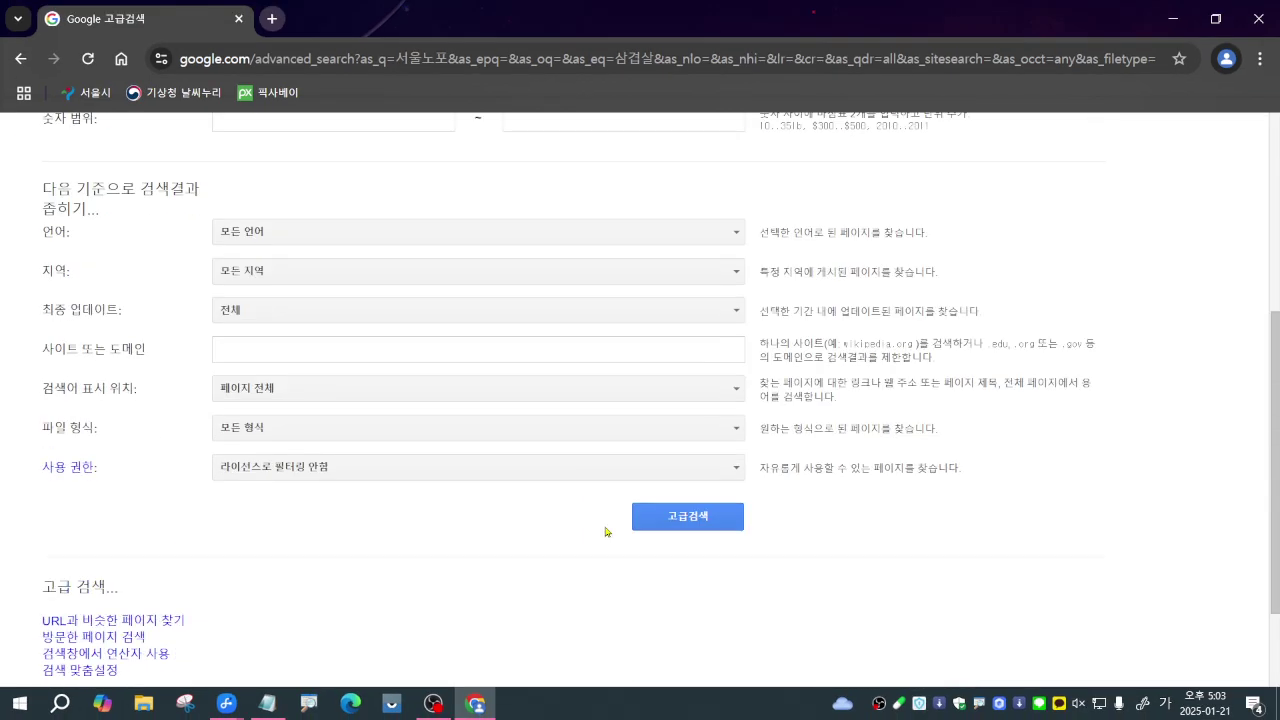
pyautogui.click(665, 523)
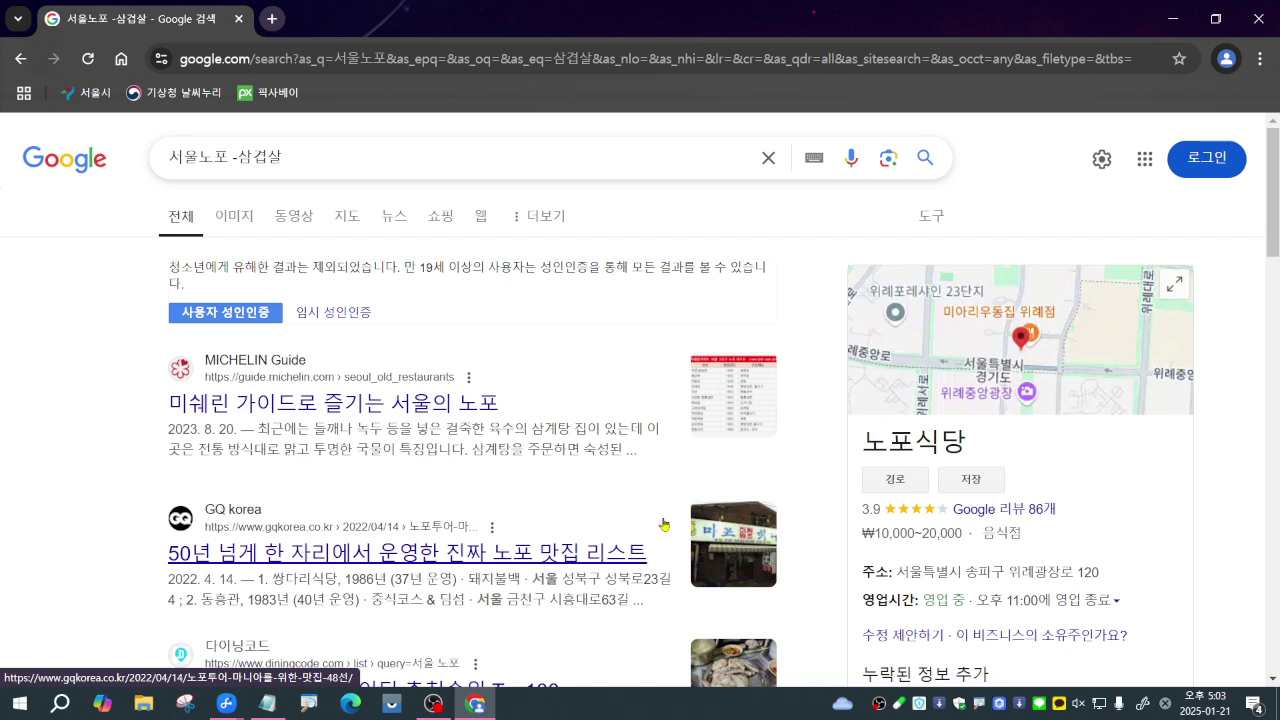
# Replace the current query with mz세대 and run the search
pyautogui.moveTo(288, 158); pyautogui.dragTo(133, 174)
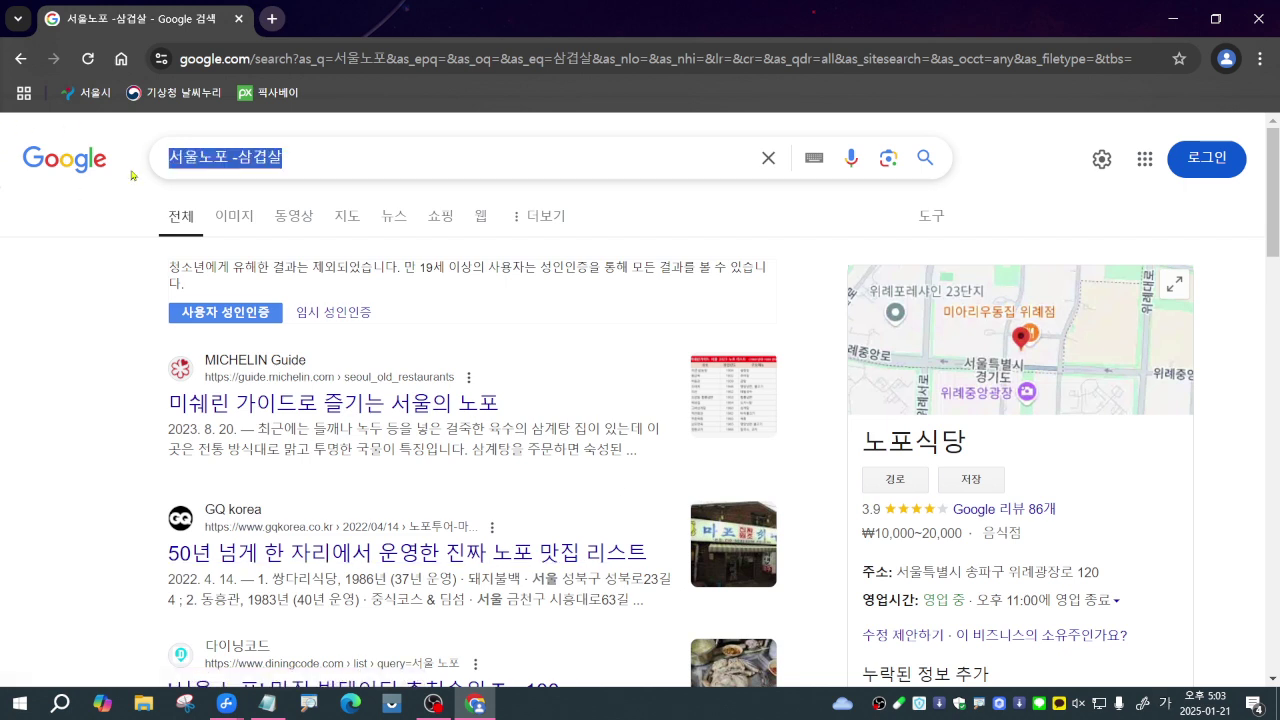
pyautogui.write('m')
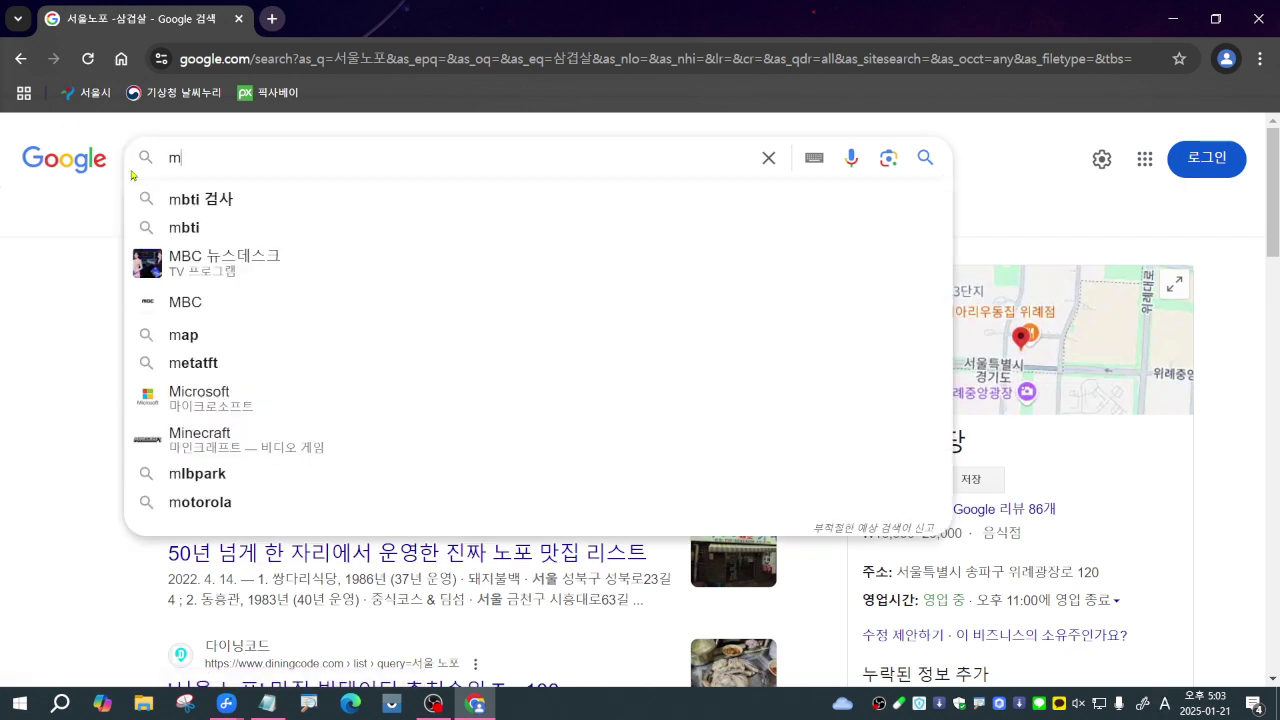
pyautogui.write('z섀')
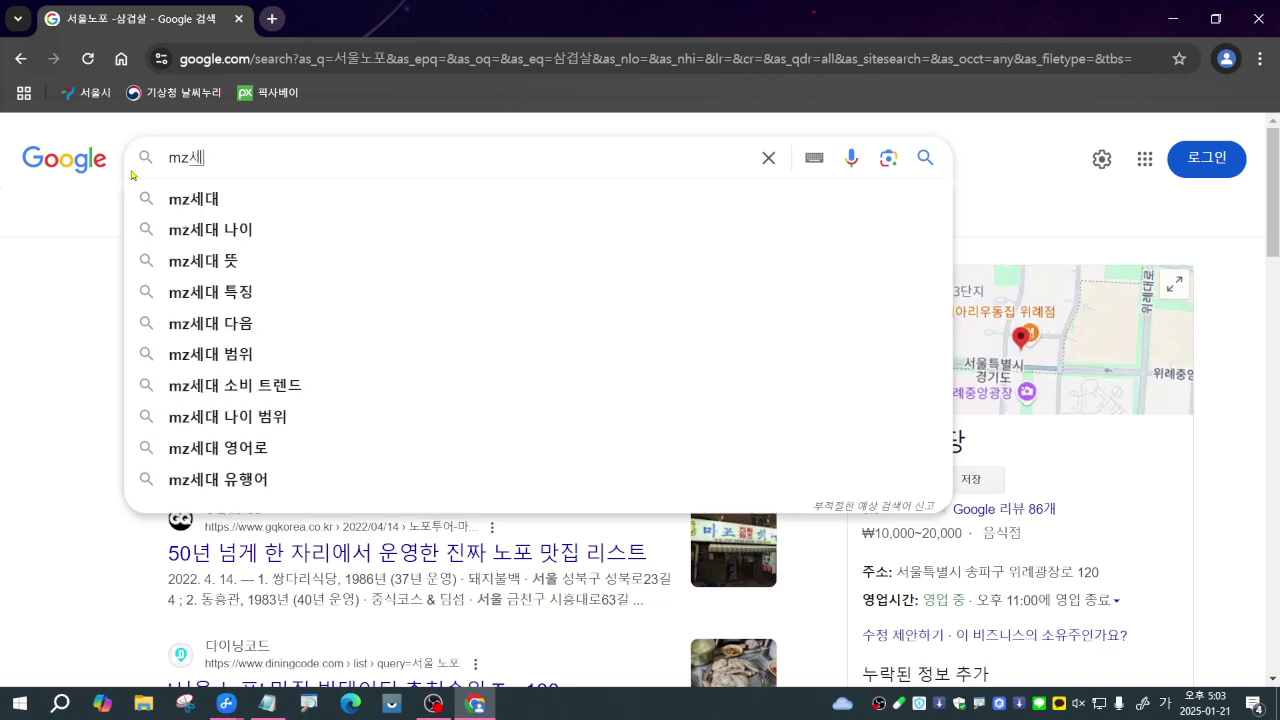
pyautogui.write('대')
pyautogui.press('Return')
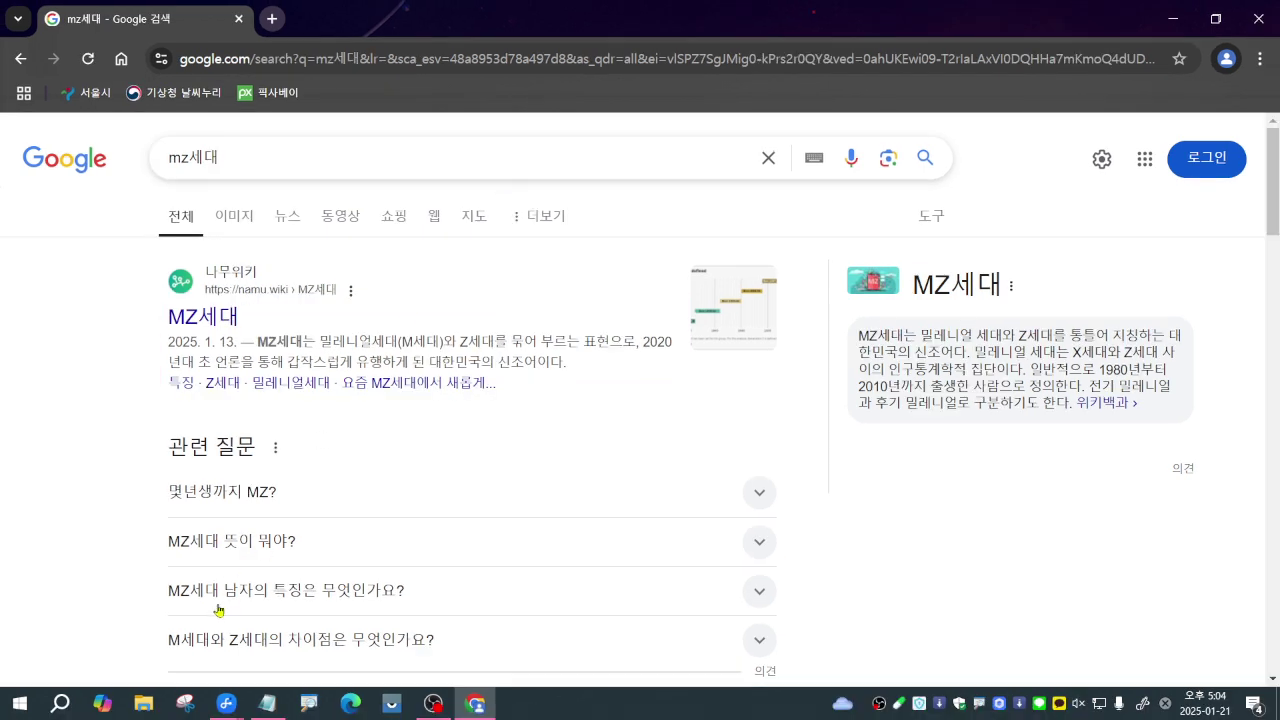
# Expand the 관련 질문 entries on MZ birth years, the meaning of MZ세대 and MZ세대 male characteristics to read their answers
pyautogui.click(230, 493)
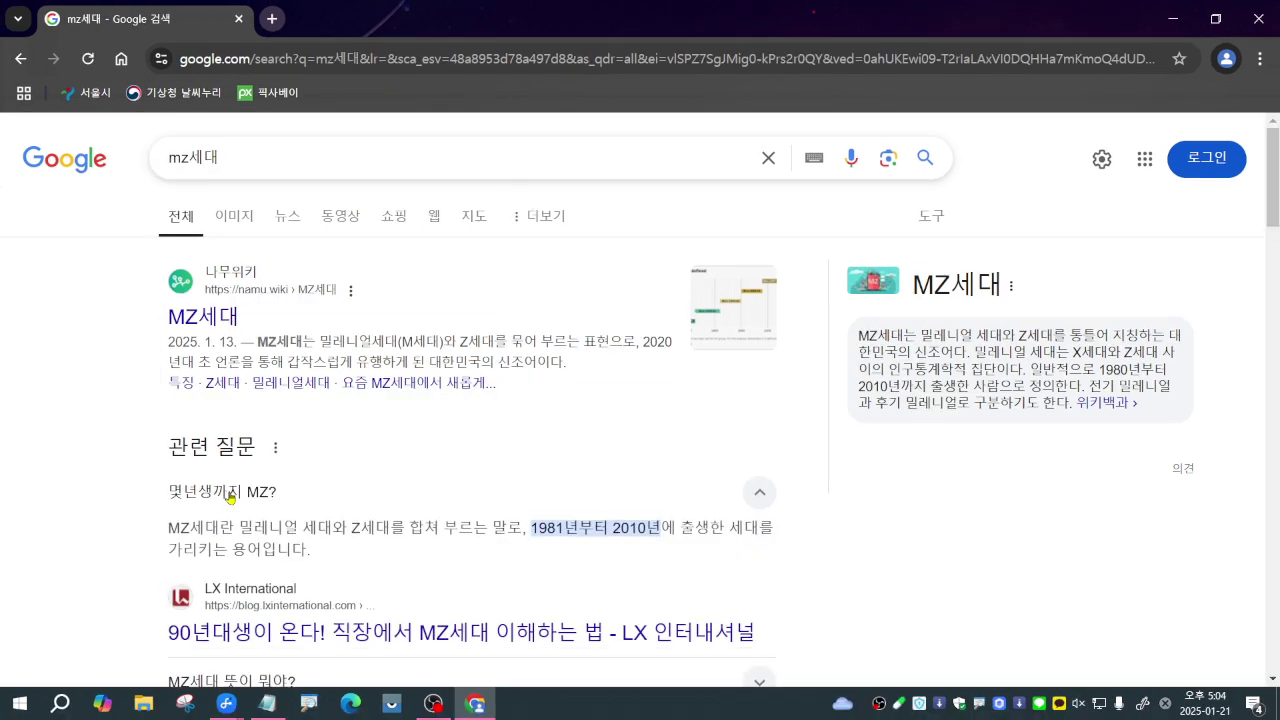
pyautogui.scroll(-2, 290, 571)
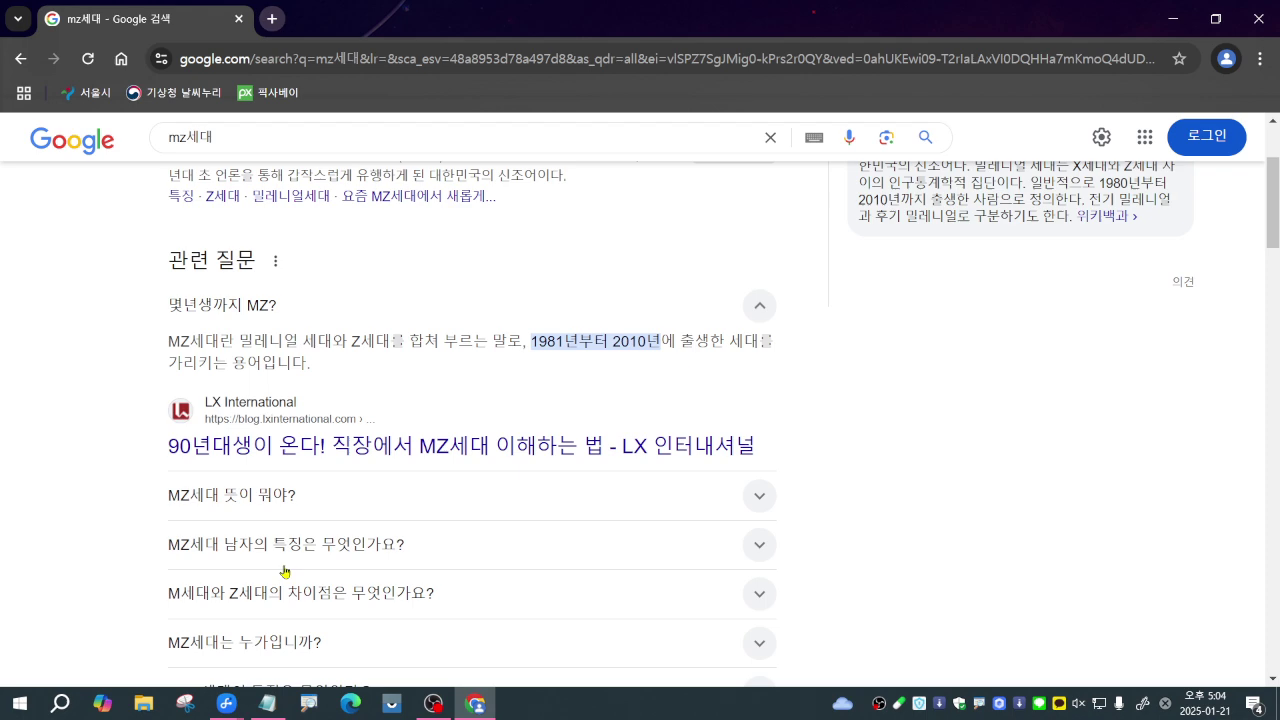
pyautogui.click(293, 492)
pyautogui.scroll(-1, 290, 497)
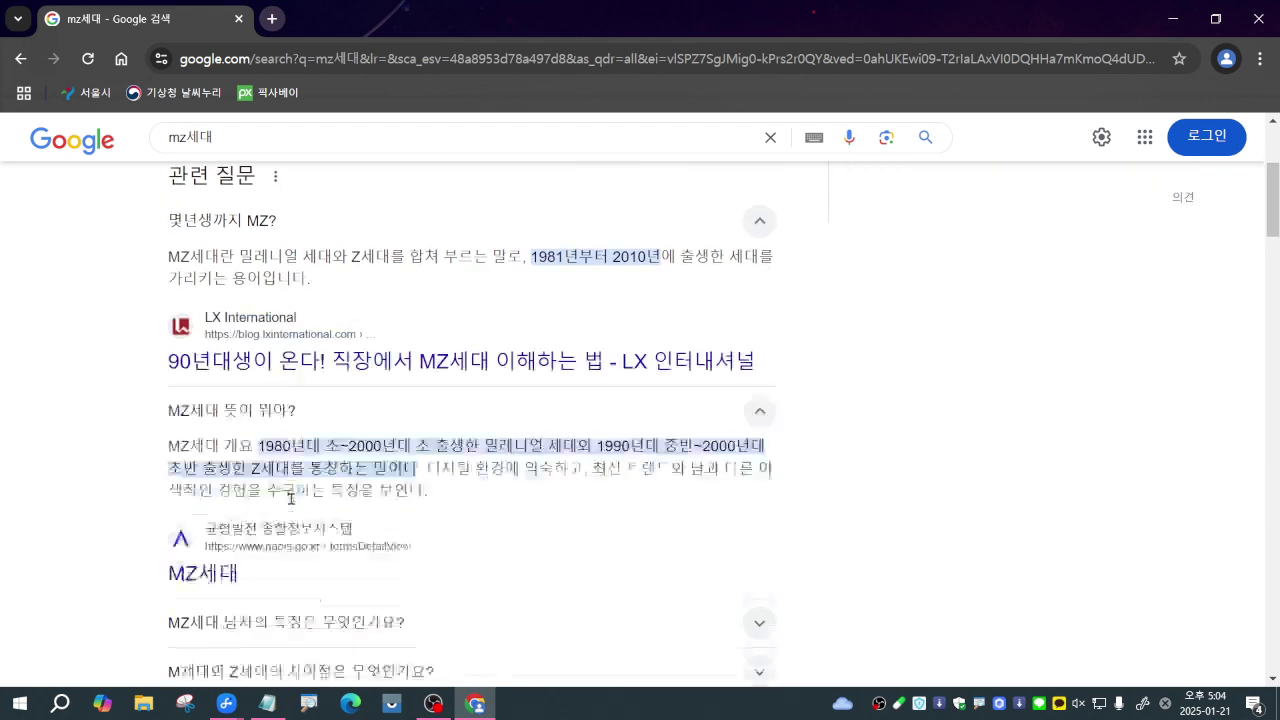
pyautogui.scroll(-2, 291, 500)
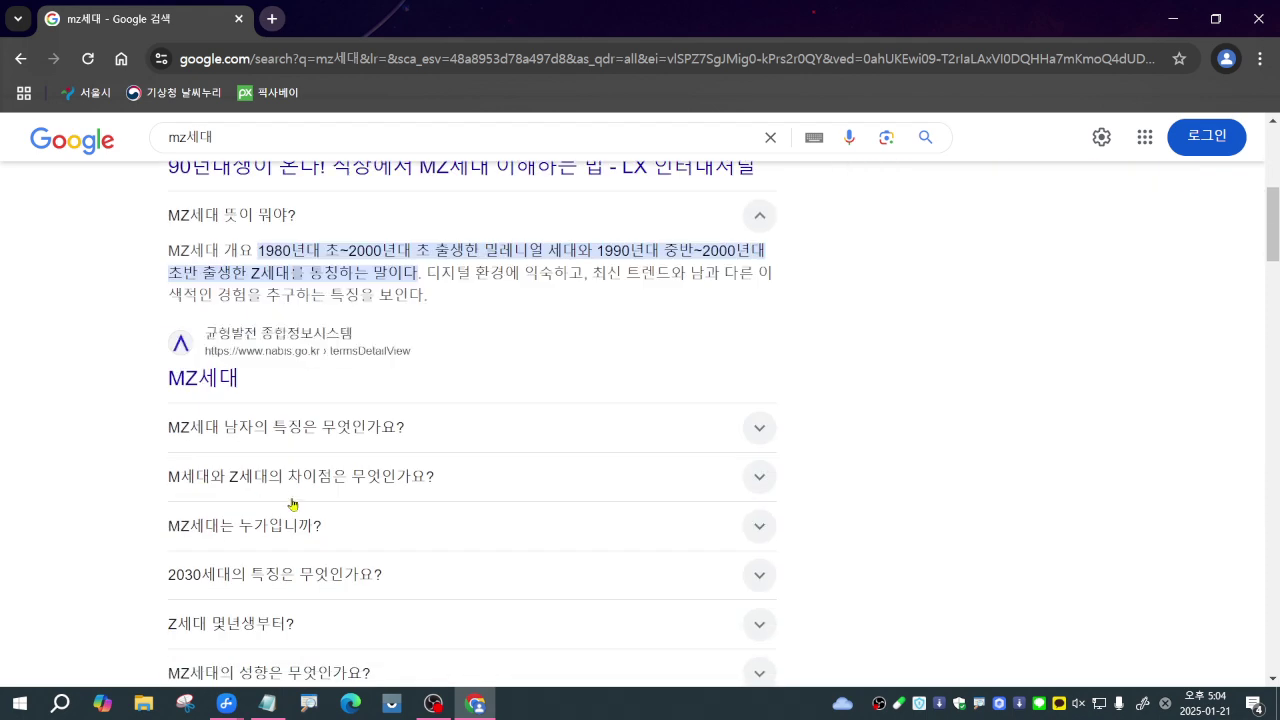
pyautogui.click(289, 440)
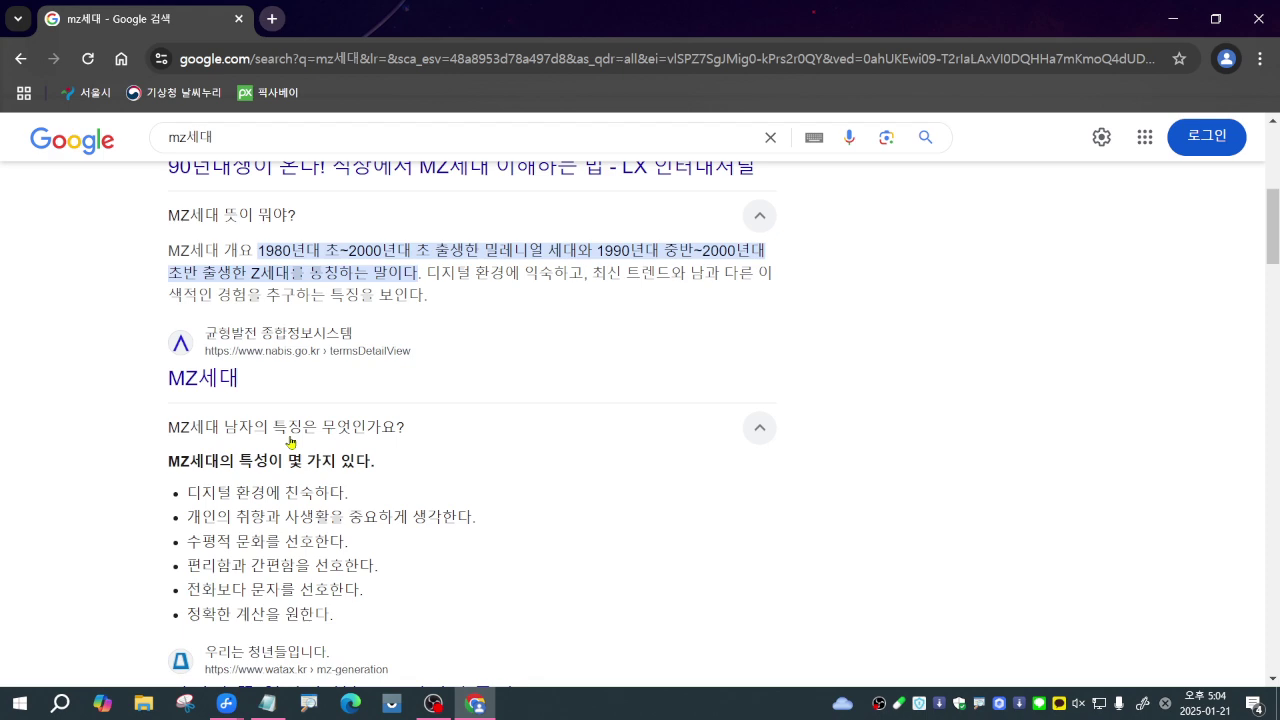
# Open 고급검색 for the mz세대 query and enter naver.com as the 사이트 또는 도메인
pyautogui.scroll(5, 290, 442)
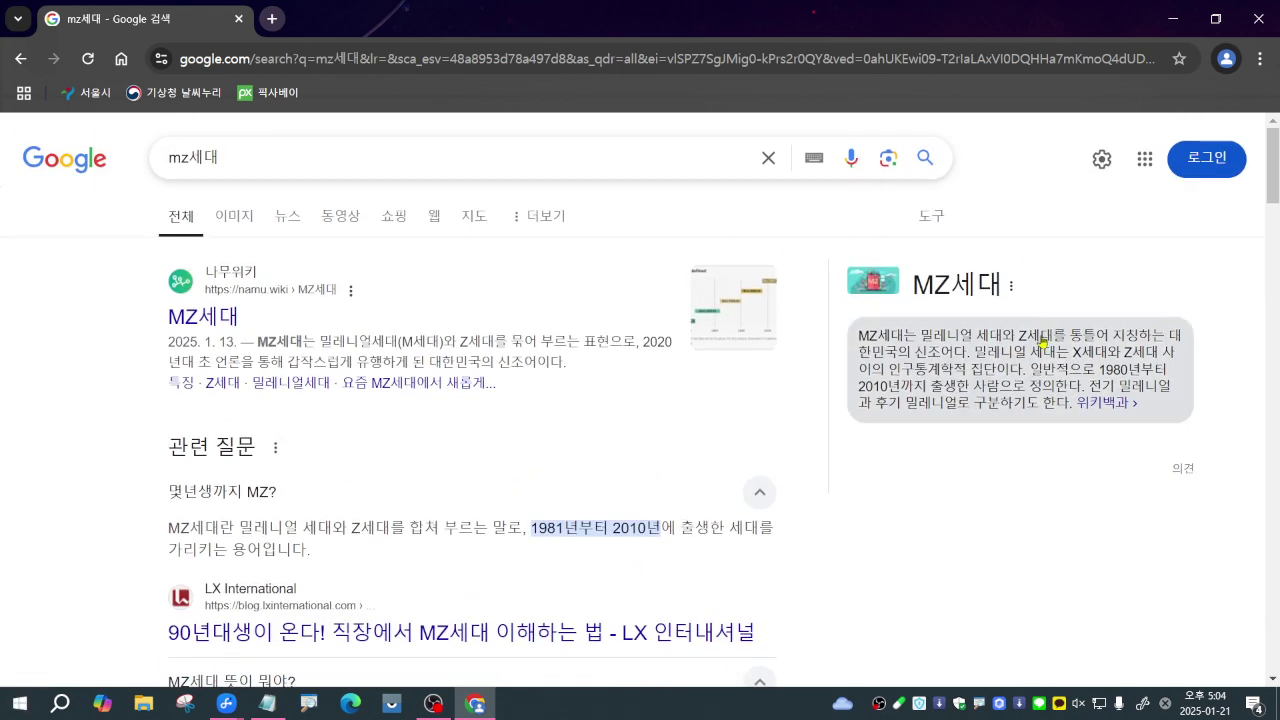
pyautogui.click(930, 215)
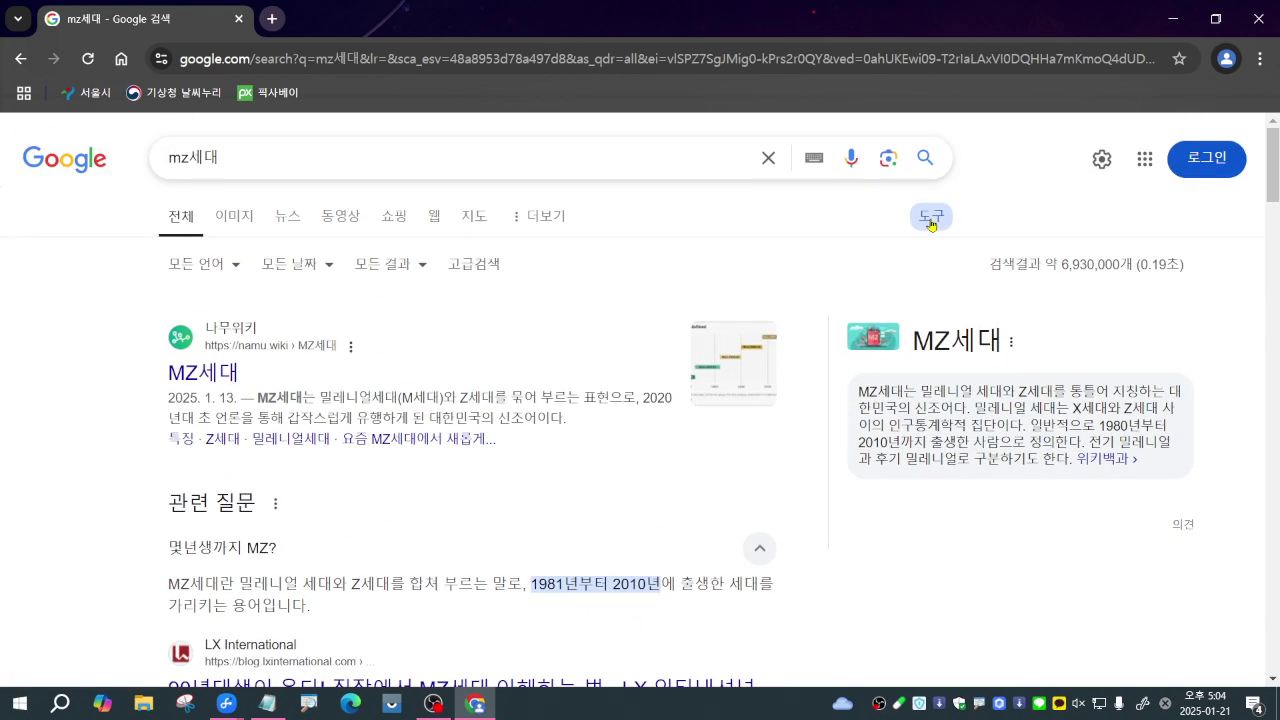
pyautogui.click(484, 264)
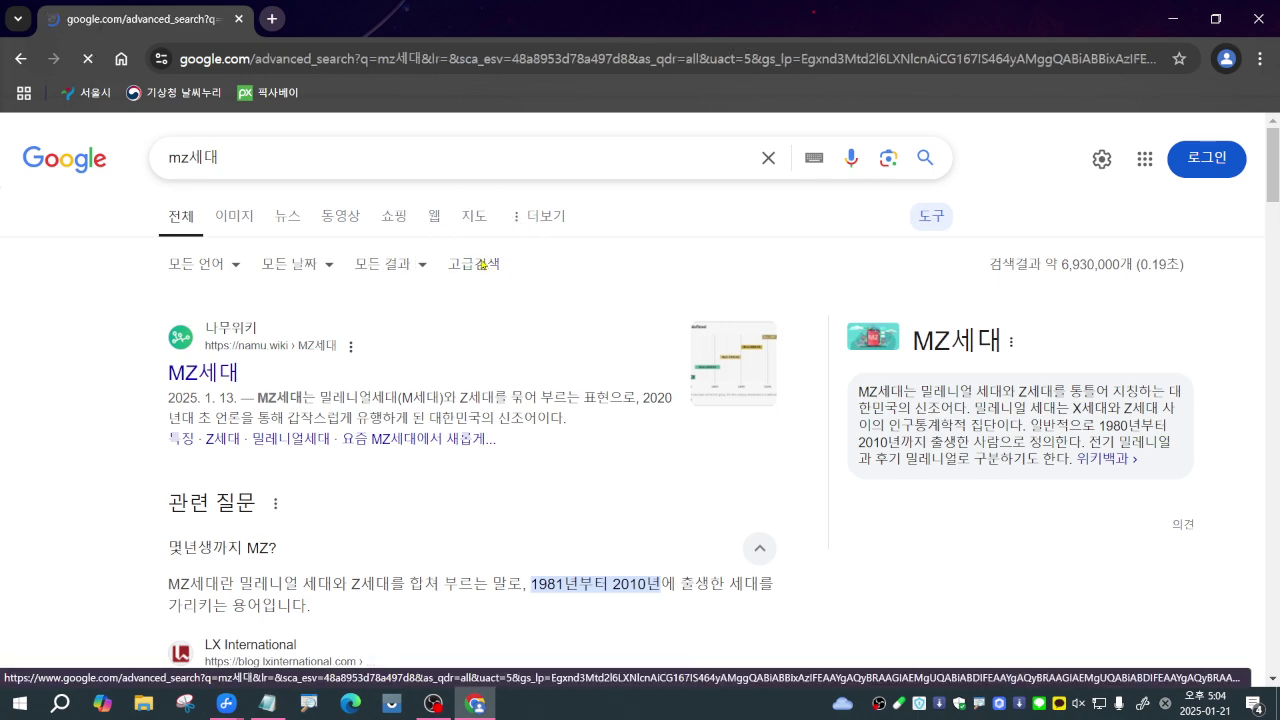
pyautogui.scroll(-4, 108, 452)
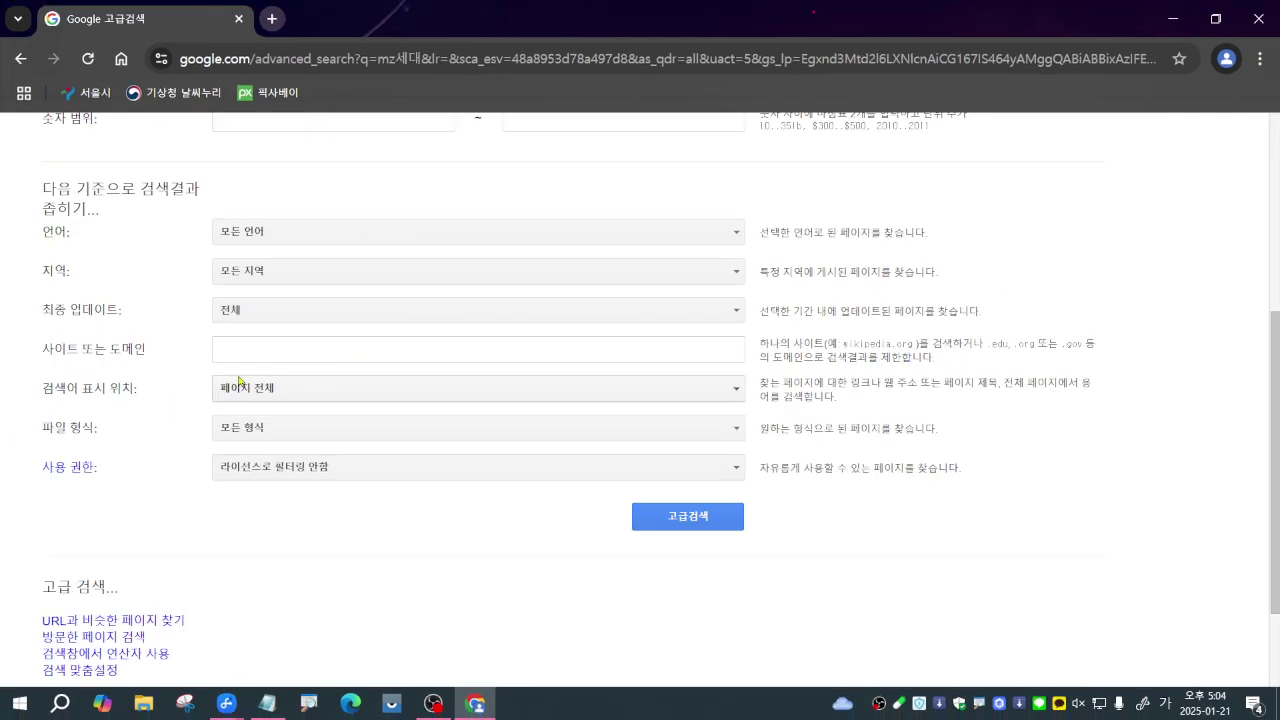
pyautogui.click(426, 355)
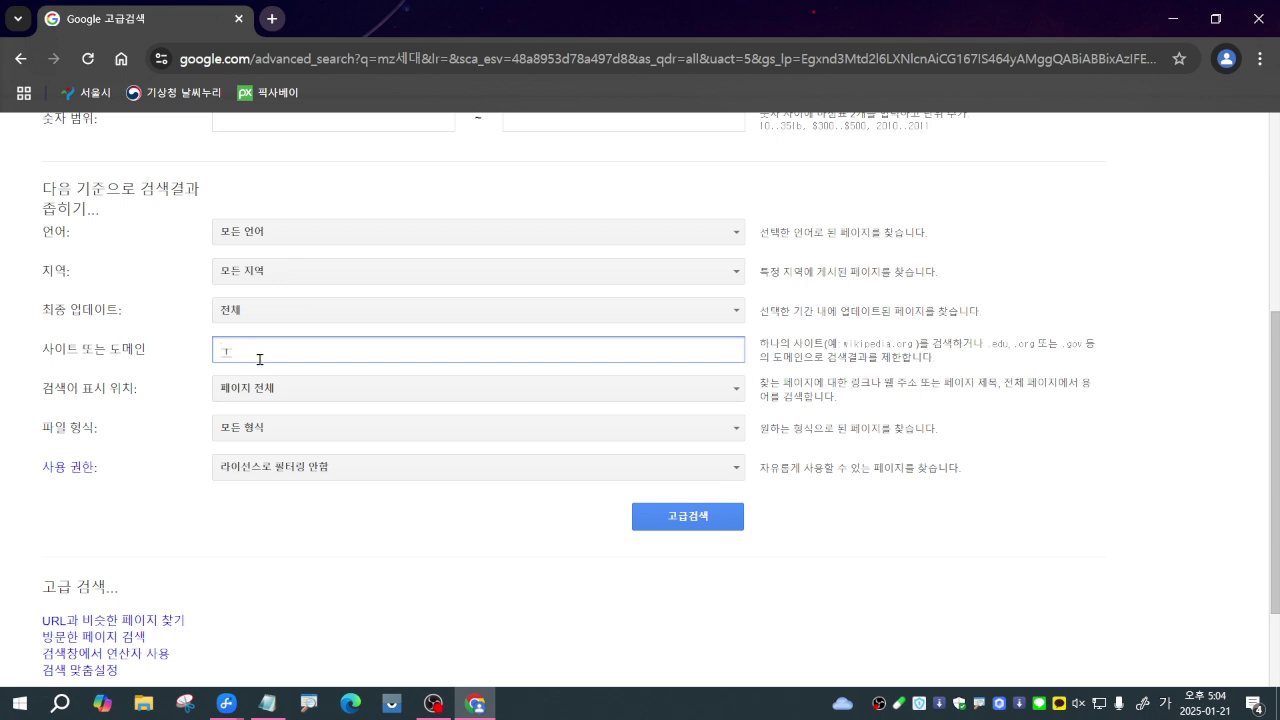
pyautogui.press('Hangul')
pyautogui.write('naver.com')
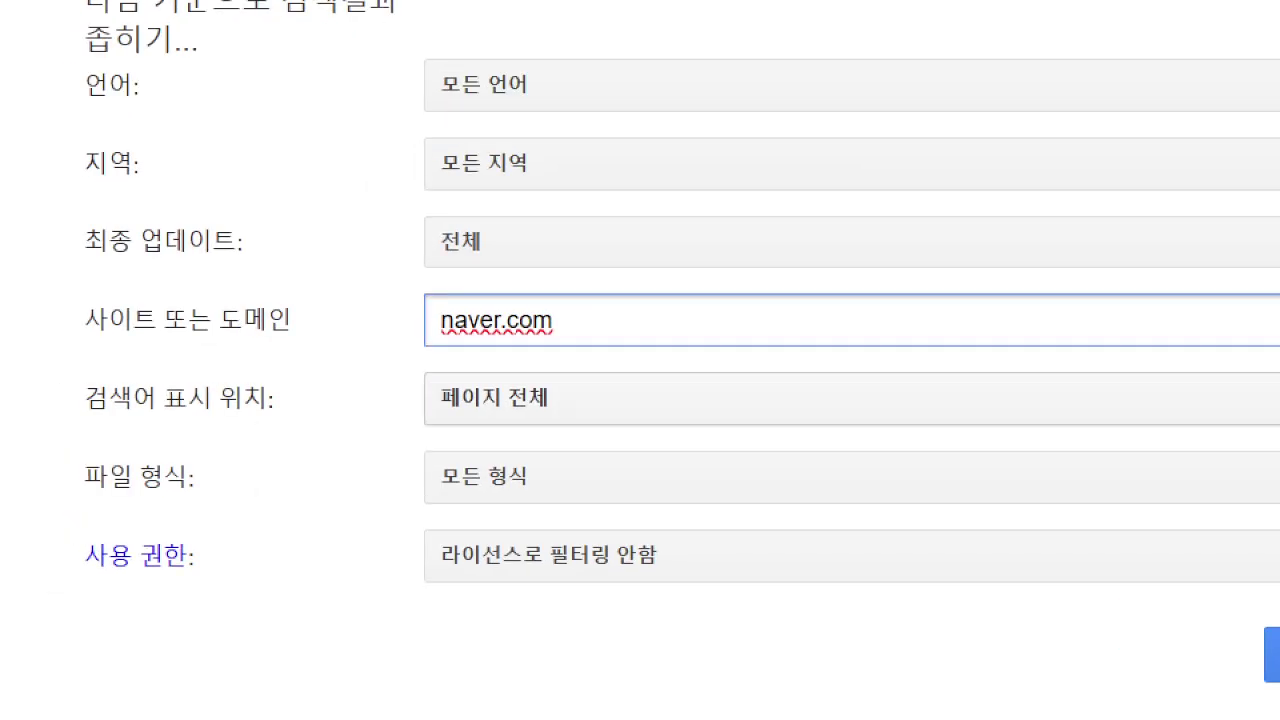
# Run the advanced search for mz세대 limited to naver.com and check the source sites of the results
pyautogui.moveTo(56, 268)
pyautogui.mouseDown()
pyautogui.moveTo(578, 360)
pyautogui.moveTo(745, 229)
pyautogui.mouseUp()
pyautogui.press('Escape')
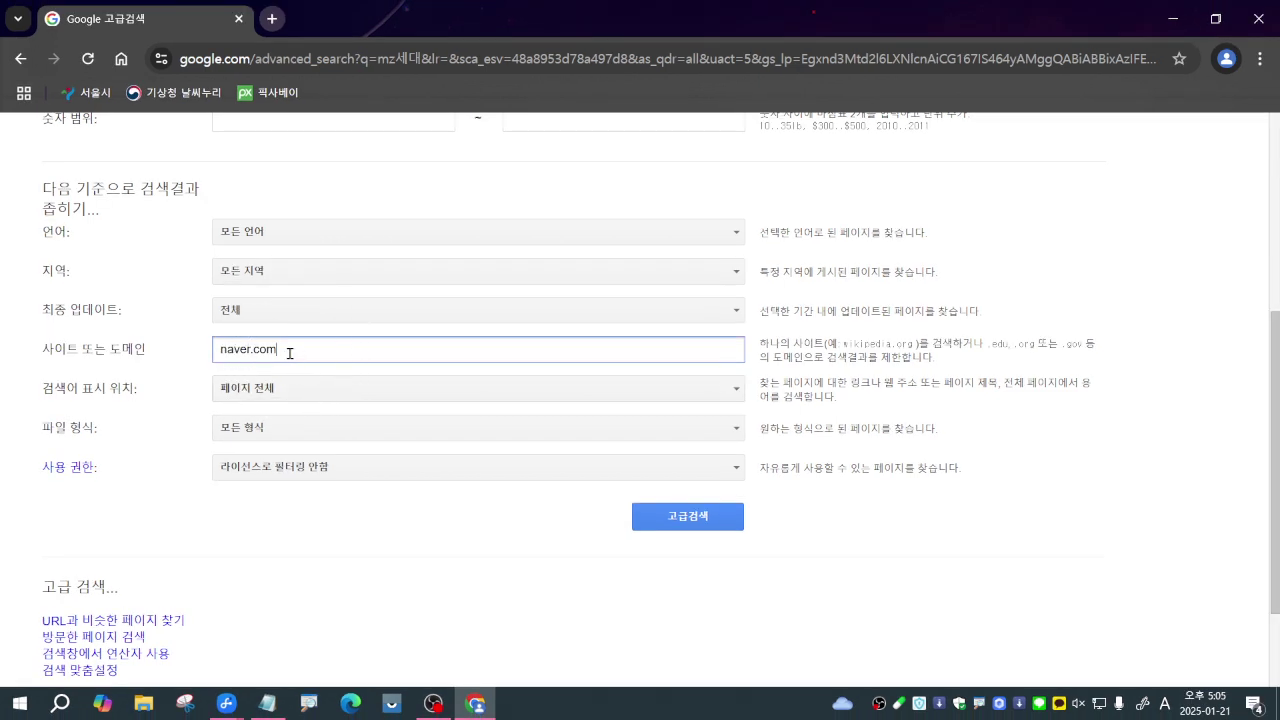
pyautogui.click(683, 516)
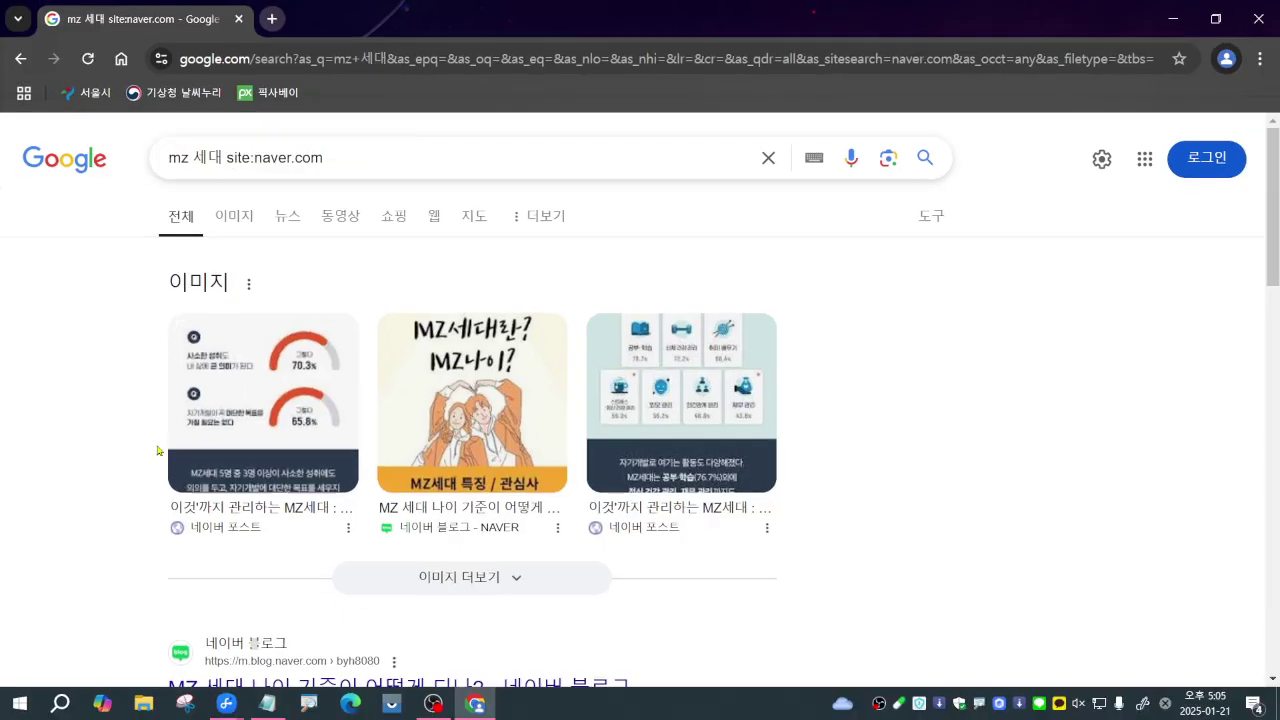
pyautogui.scroll(-1, 156, 471)
pyautogui.scroll(-4, 156, 471)
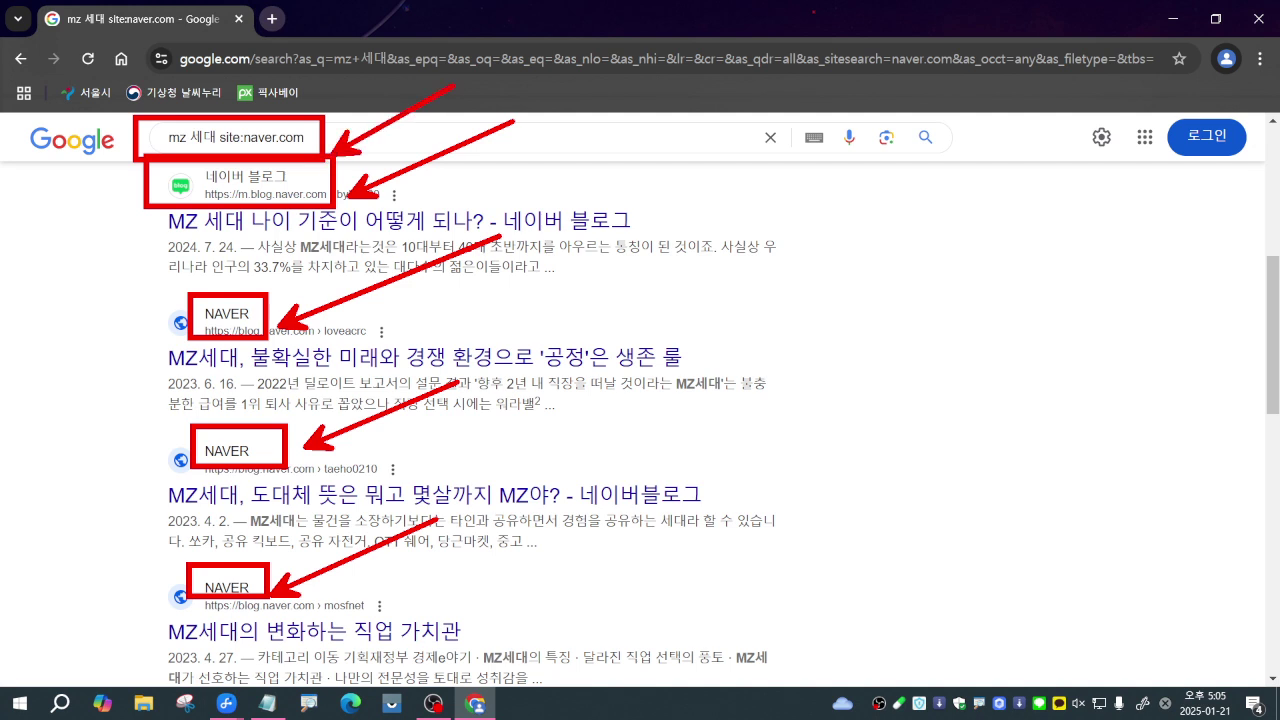
# Remove the site:naver.com filter from the query and search Google for "mz 세대" only
pyautogui.scroll(5, 357, 191)
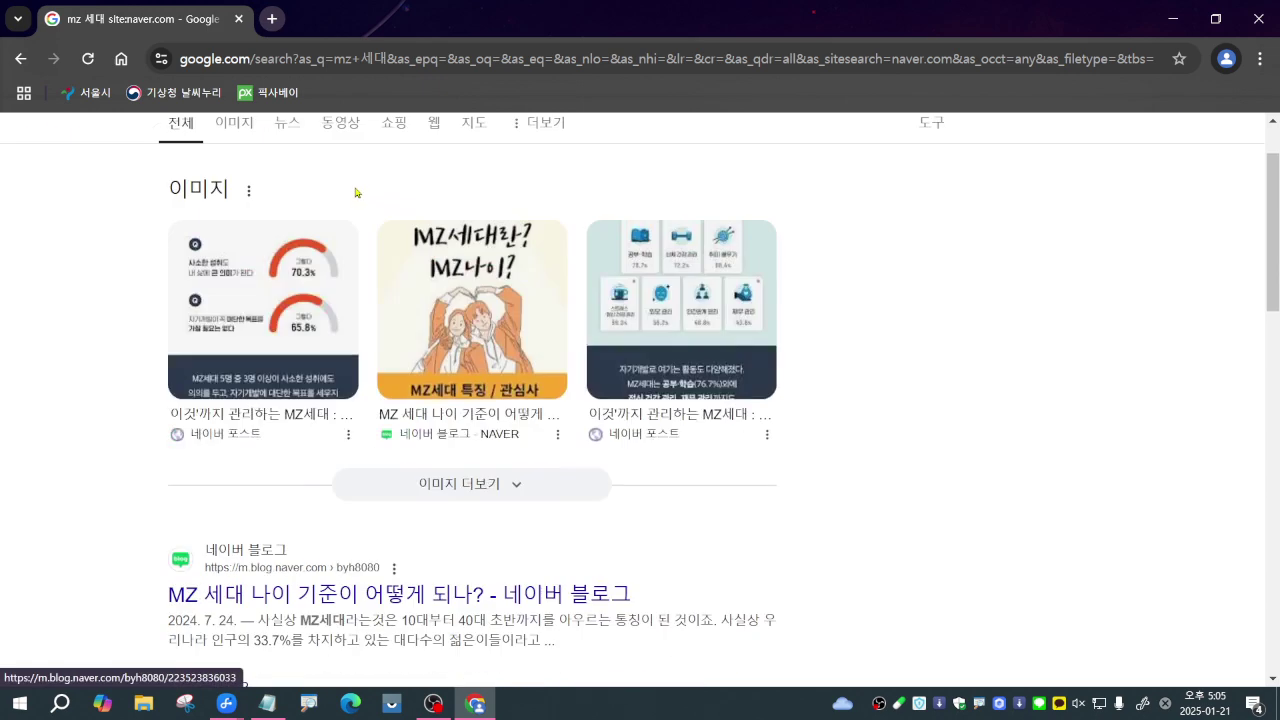
pyautogui.click(338, 166)
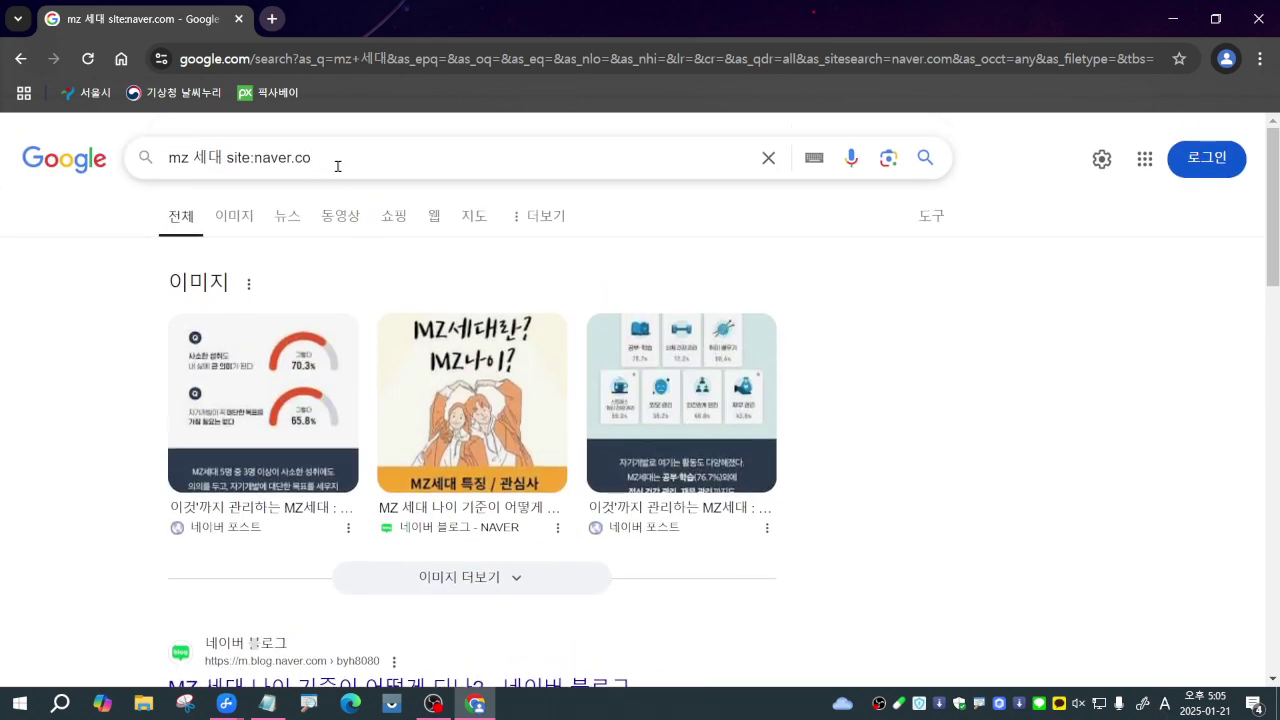
pyautogui.press('BackSpace')
pyautogui.press('BackSpace')
pyautogui.press('BackSpace')
pyautogui.press('BackSpace')
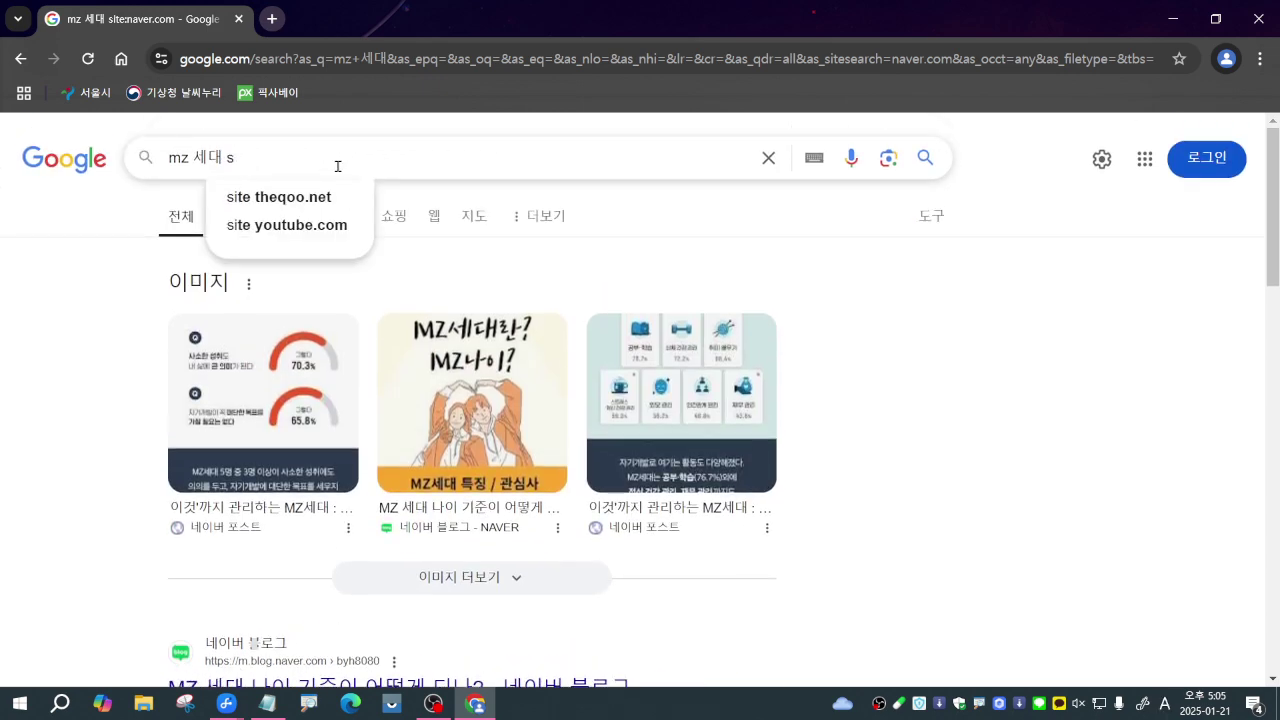
pyautogui.press('Return')
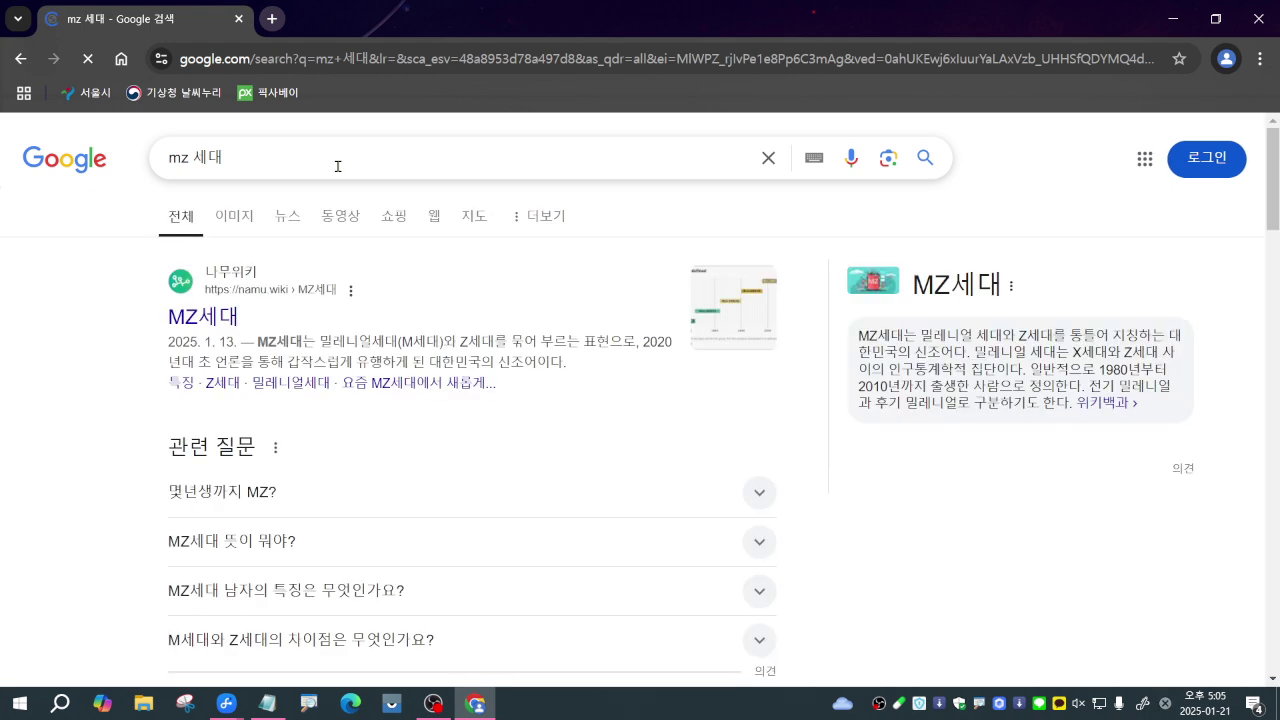
# Run an advanced search for "mz 세대" with the file type limited to Adobe Acrobat PDF(.pdf)
pyautogui.click(927, 217)
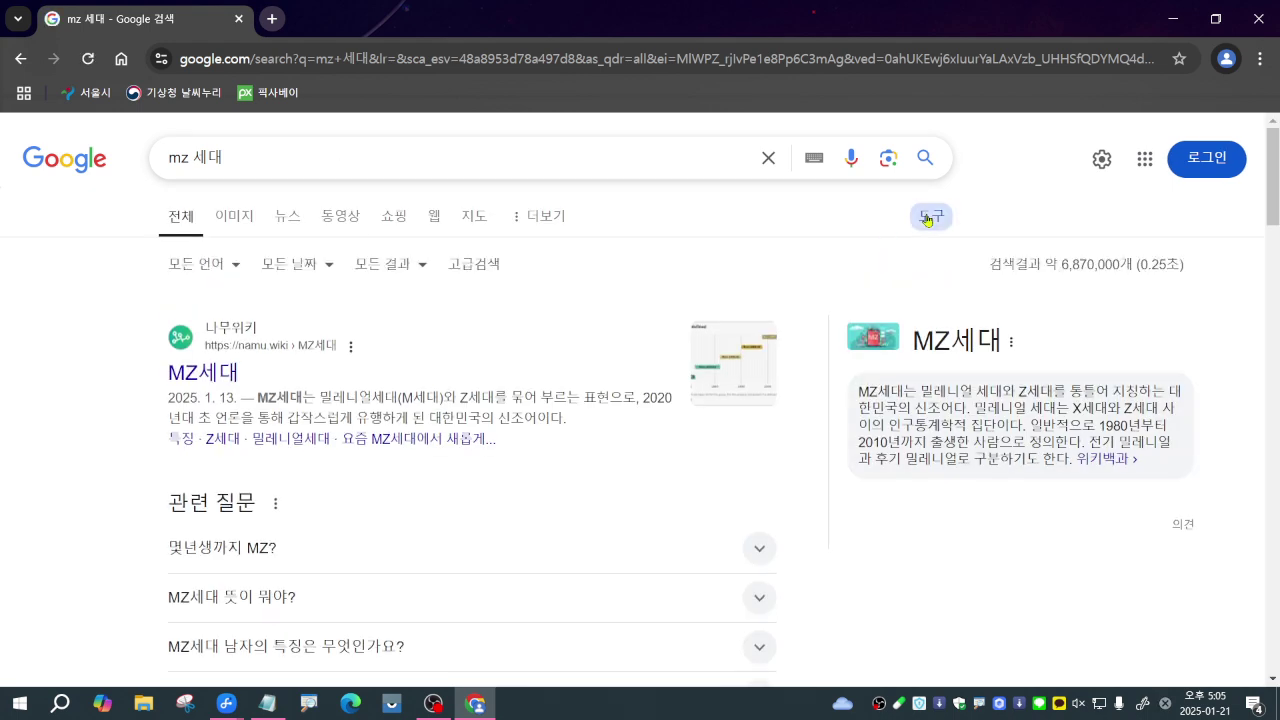
pyautogui.click(487, 266)
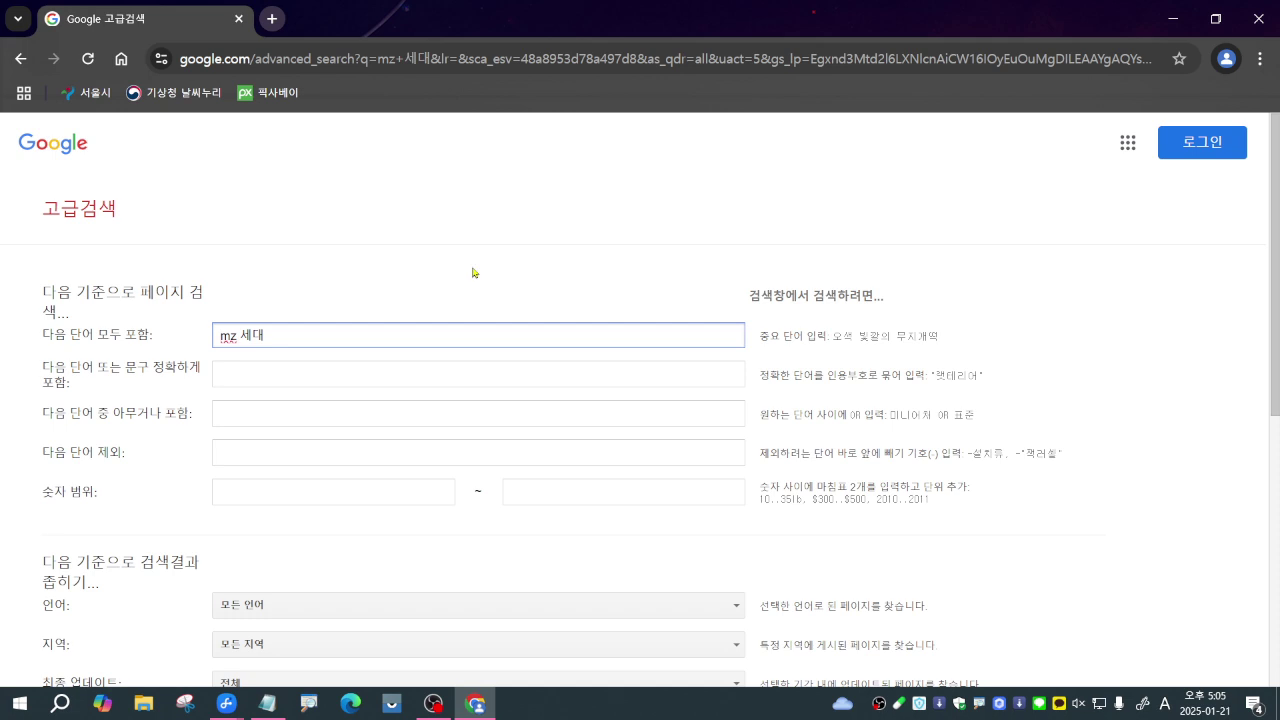
pyautogui.scroll(-5, 134, 514)
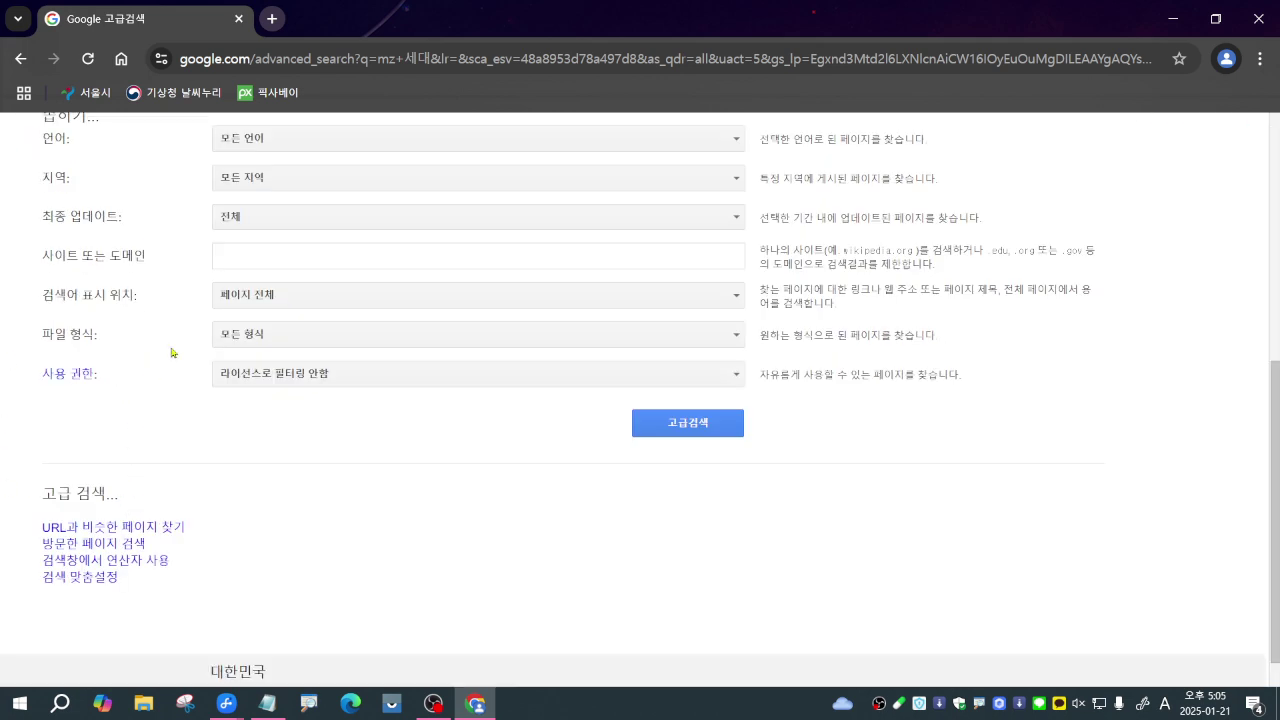
pyautogui.click(250, 341)
pyautogui.click(284, 393)
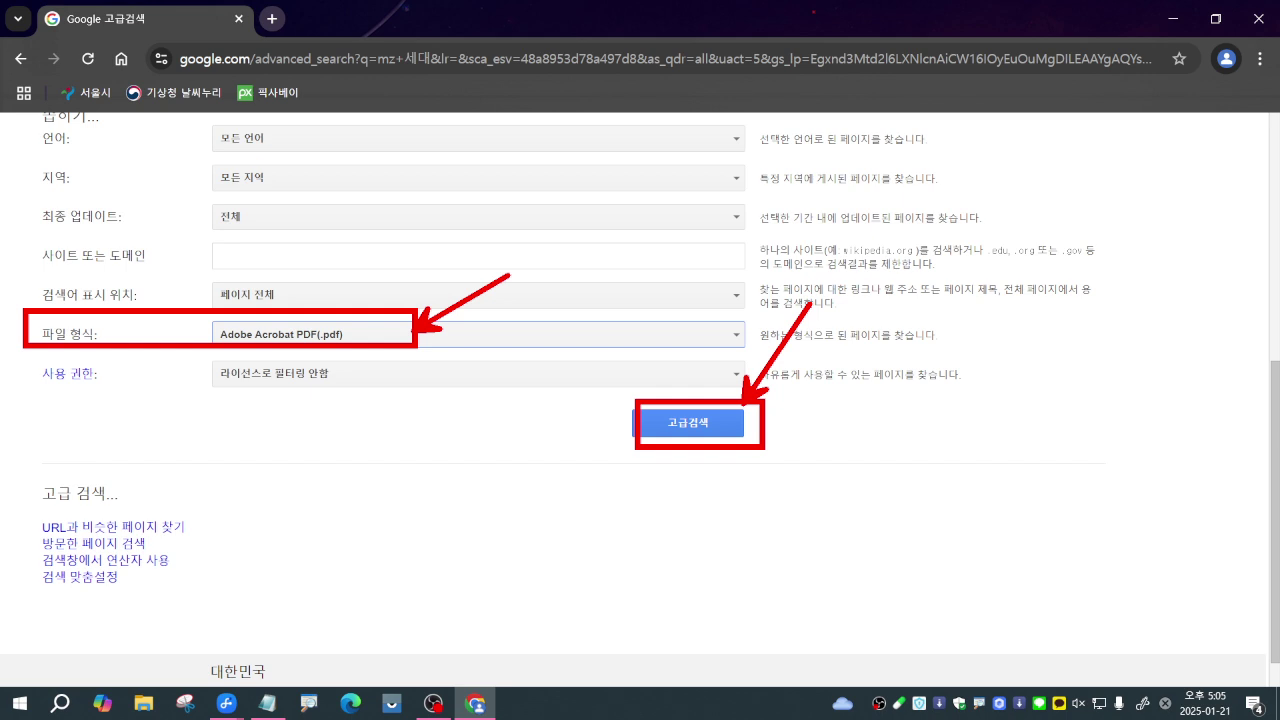
pyautogui.click(690, 424)
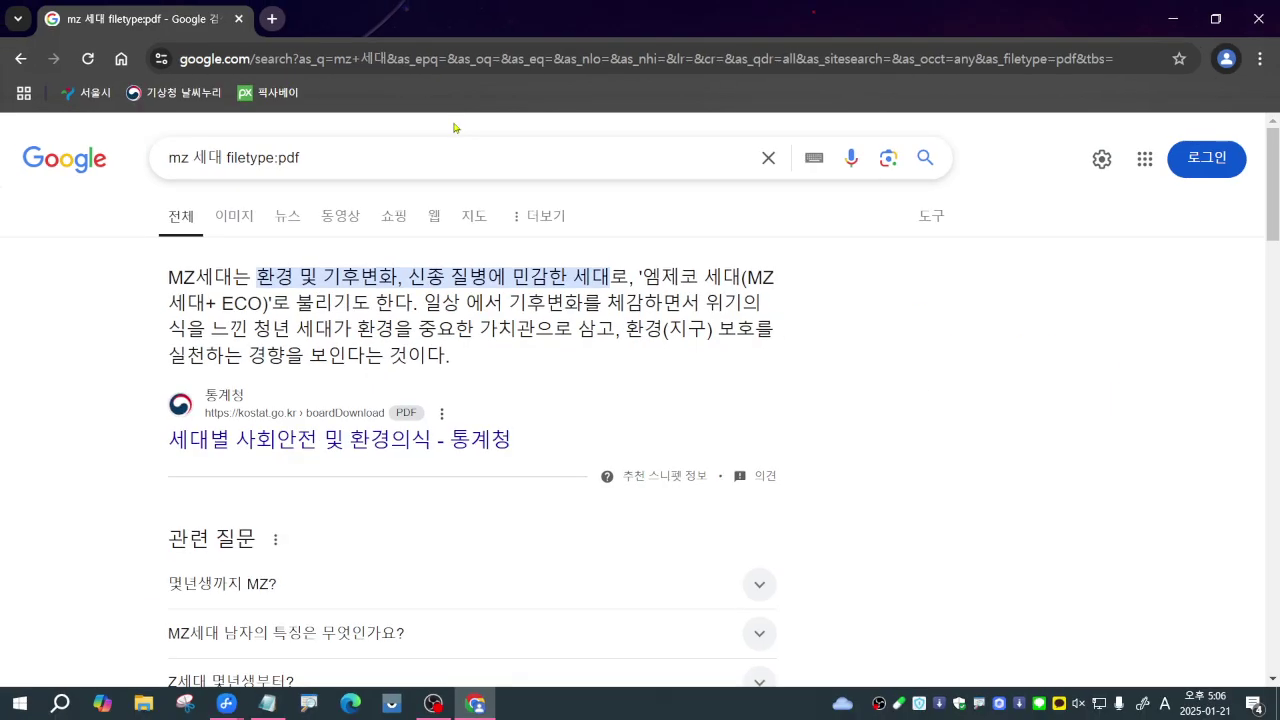
# Browse the PDF results, then download and open the National Assembly Futures Institute report "미래세대(MZ세대)의 사회인식과 가치관 특성"
pyautogui.scroll(-5, 285, 600)
pyautogui.scroll(-3, 265, 596)
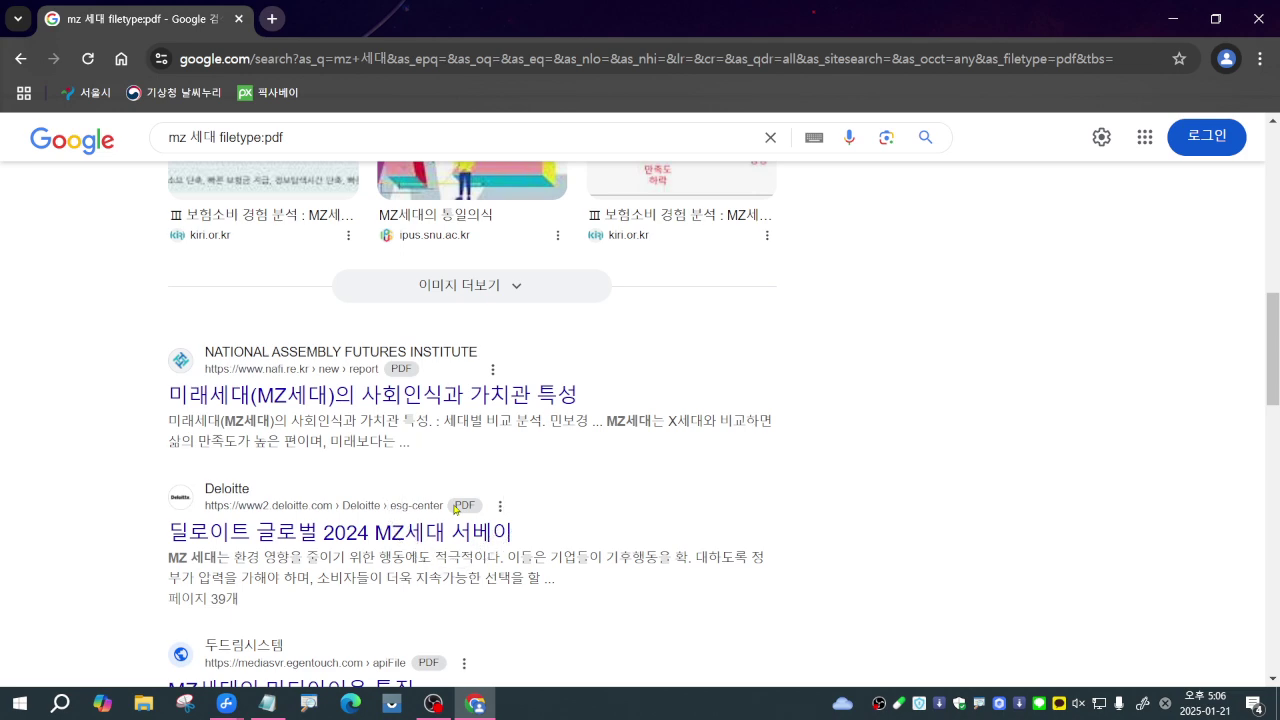
pyautogui.scroll(-3, 460, 568)
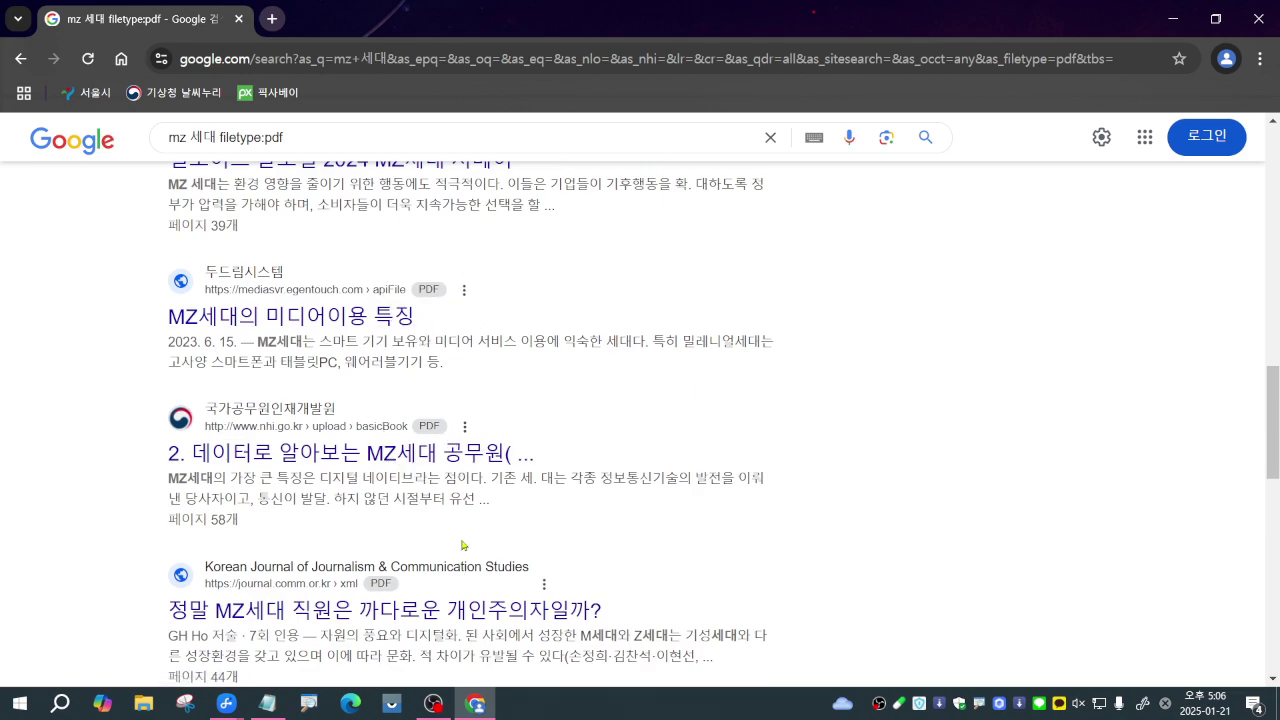
pyautogui.scroll(3, 386, 580)
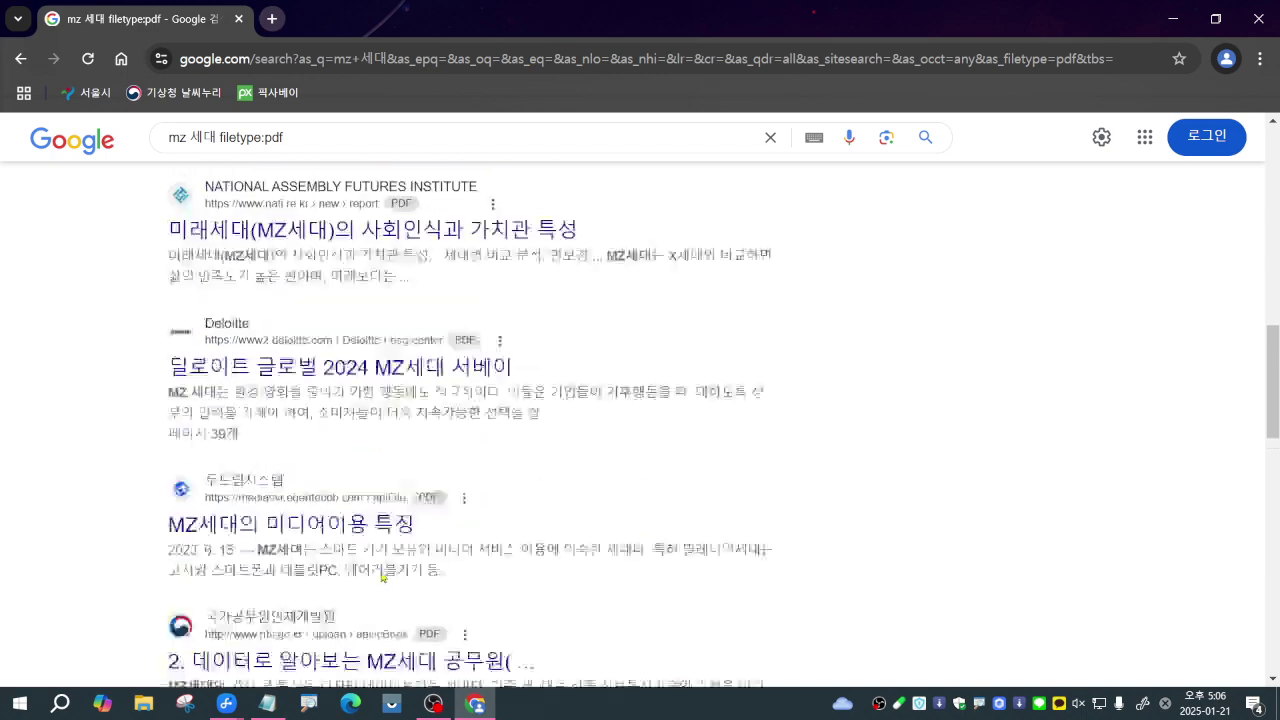
pyautogui.scroll(-6, 380, 585)
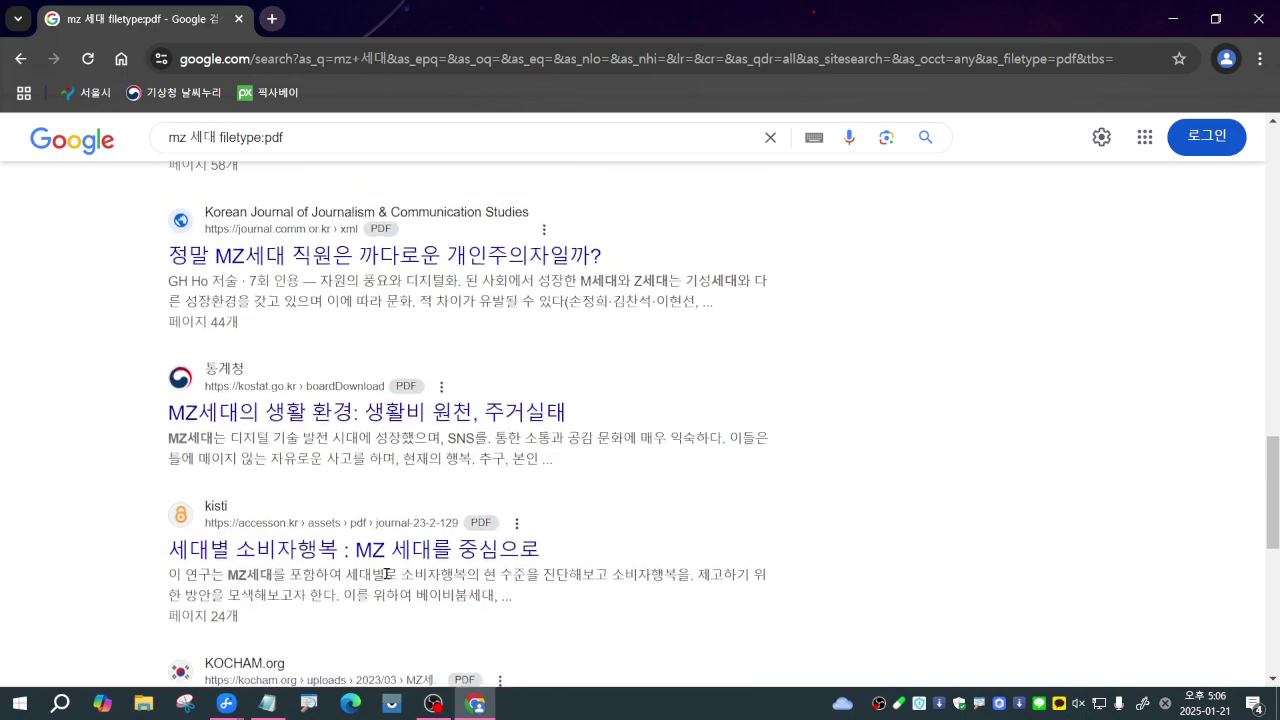
pyautogui.scroll(3, 385, 580)
pyautogui.click(382, 490)
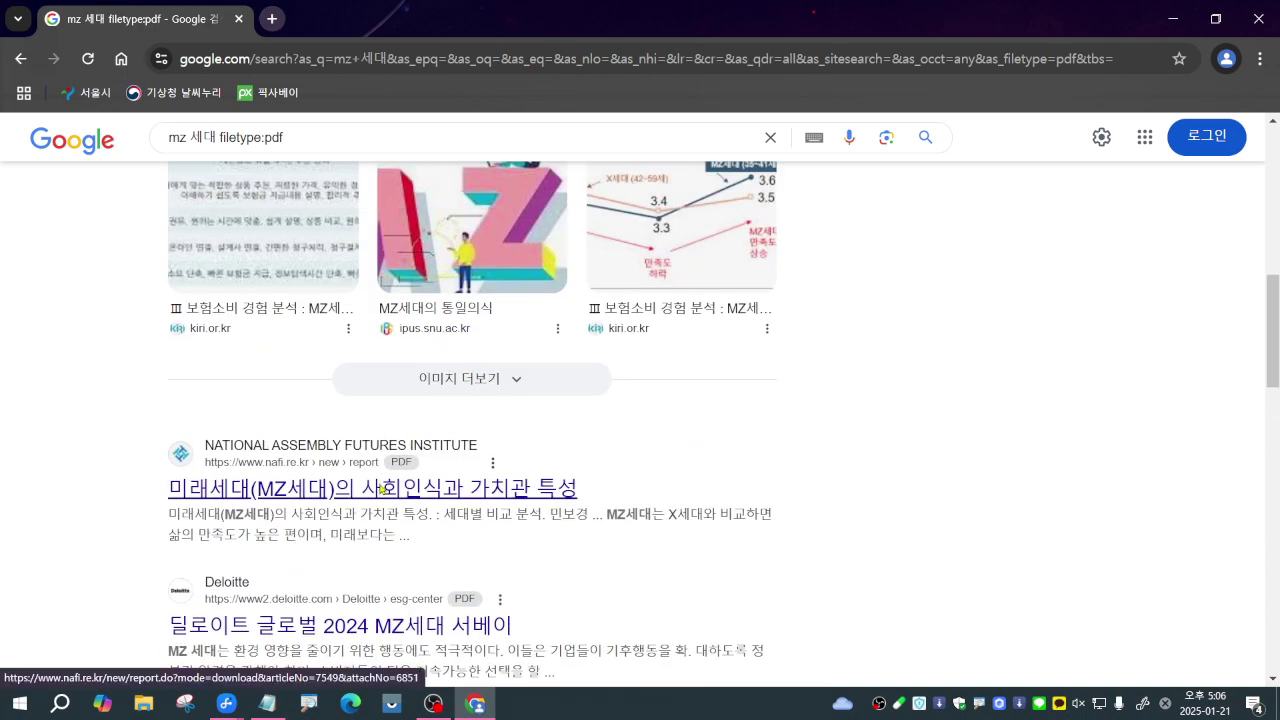
pyautogui.moveTo(923, 118)
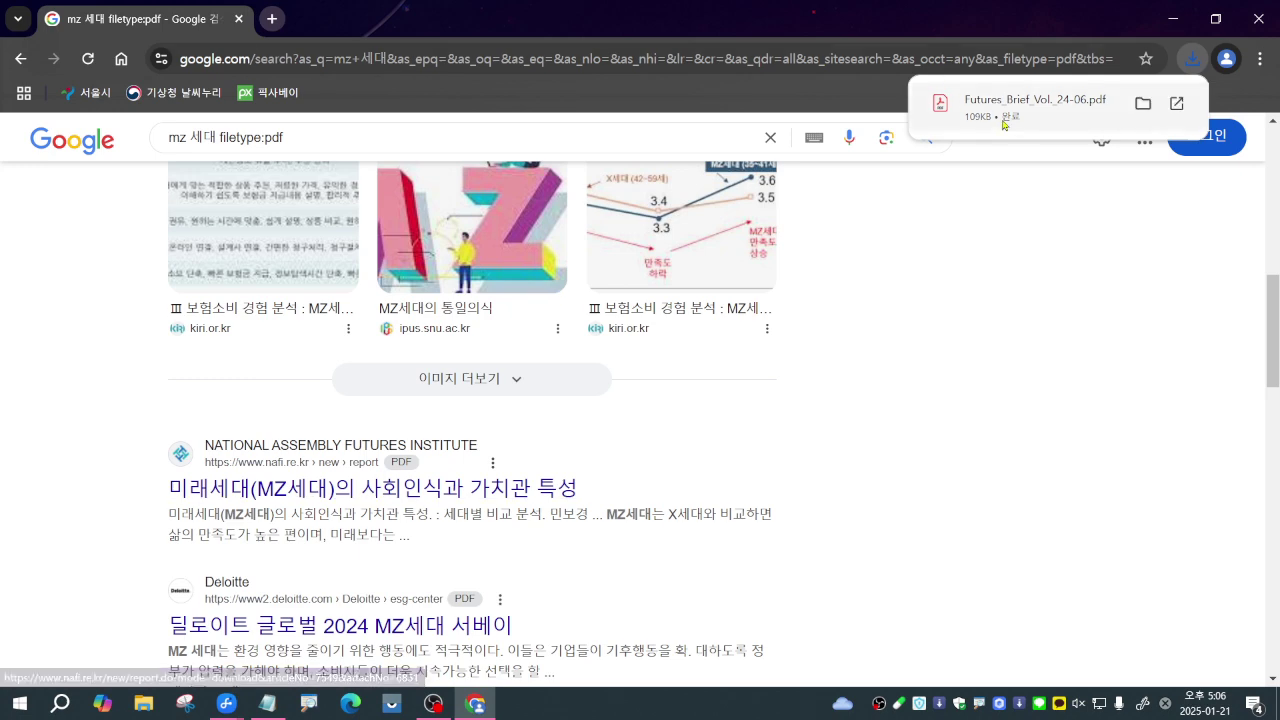
pyautogui.click(1005, 124)
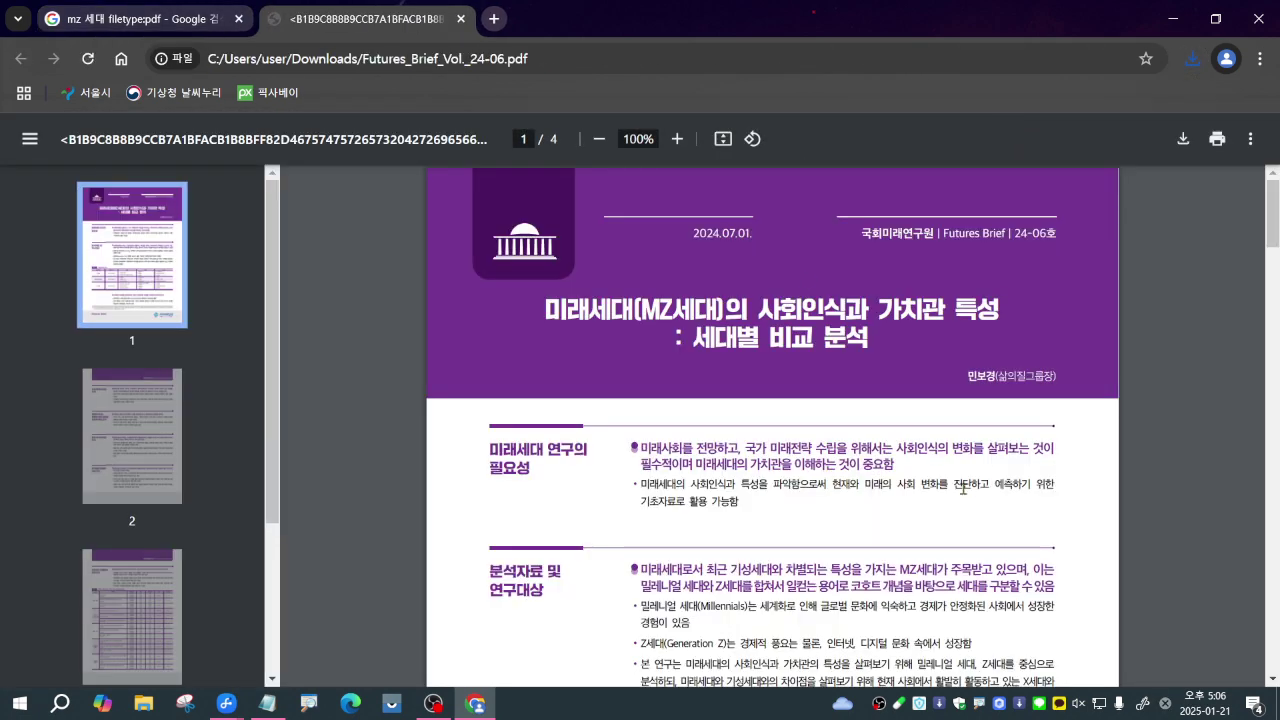
# Skim the first pages of the Futures Brief PDF and close its tab
pyautogui.scroll(-15, 962, 488)
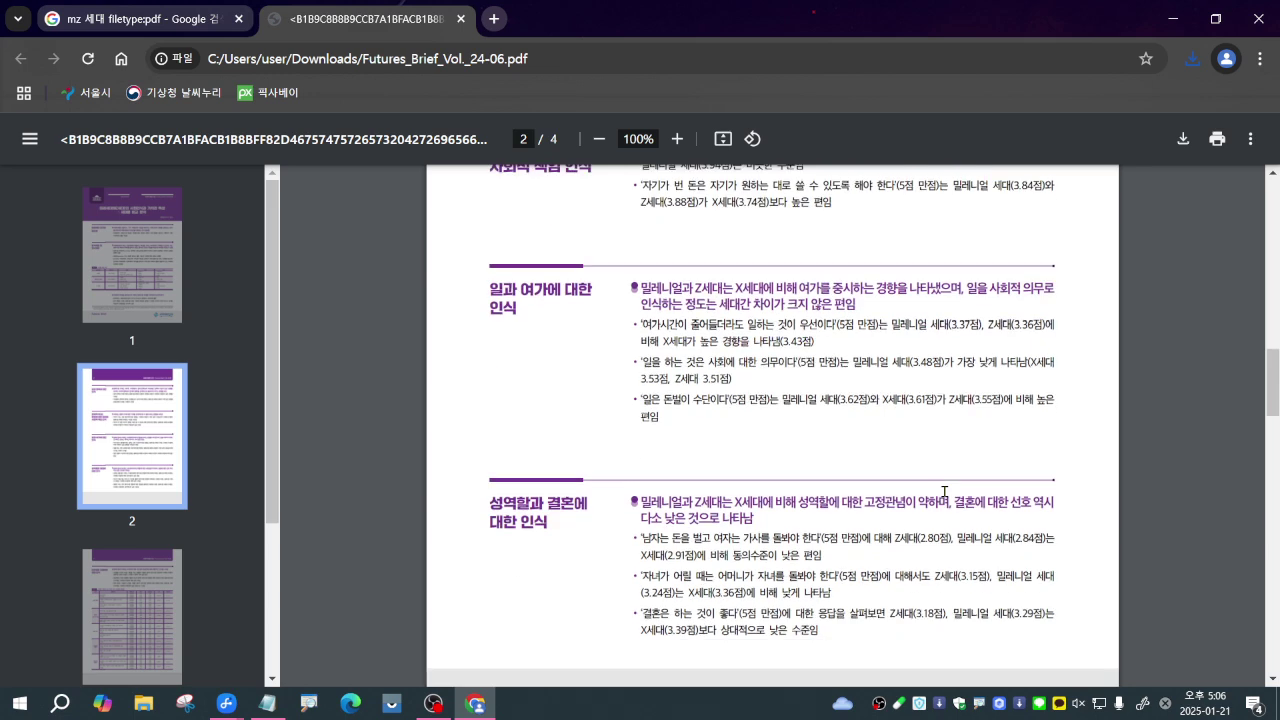
pyautogui.scroll(-4, 944, 492)
pyautogui.scroll(1, 944, 492)
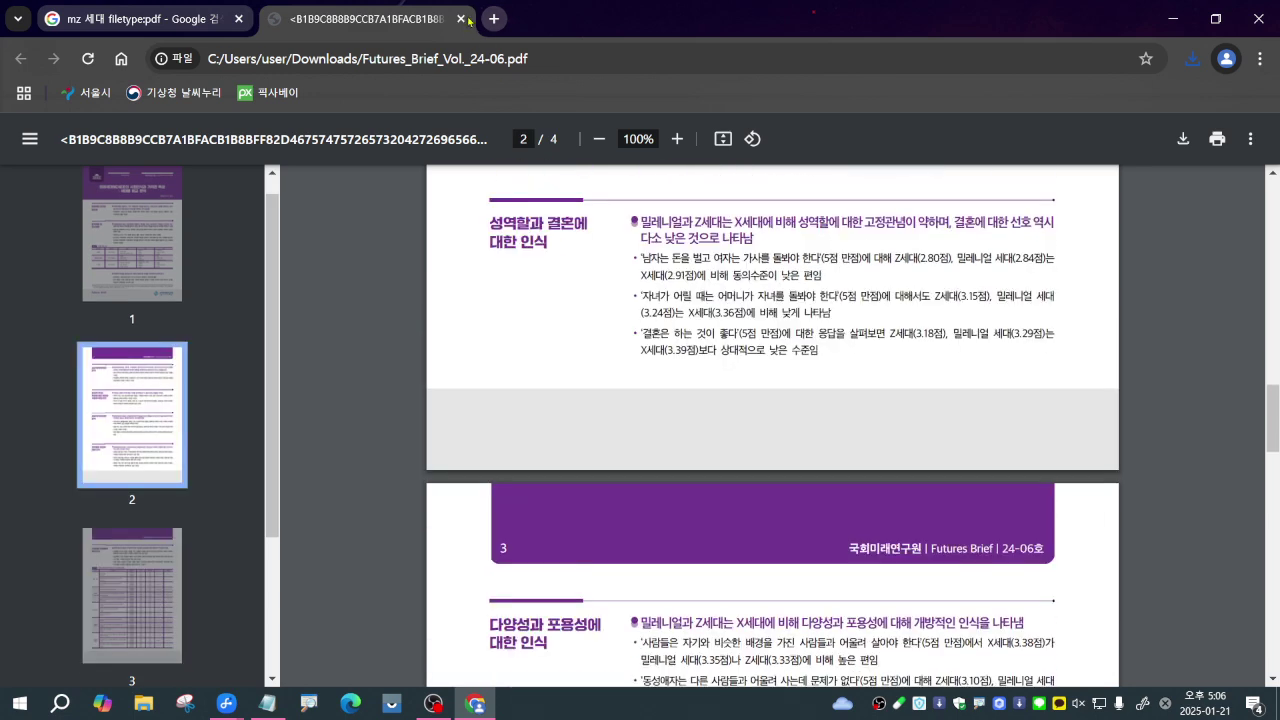
pyautogui.click(460, 18)
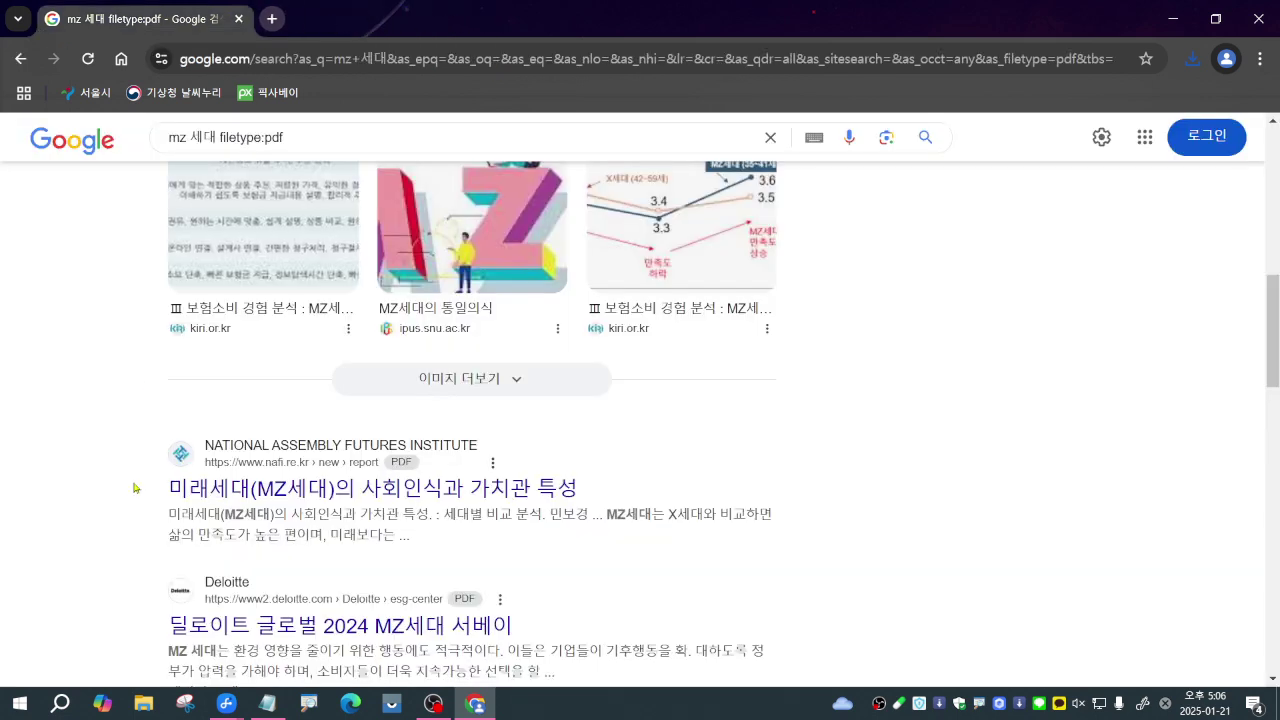
# Open the Deloitte result "딜로이트 글로벌 2024 MZ세대 서베이", view its cover and table of contents, and return to the results
pyautogui.scroll(-2, 425, 448)
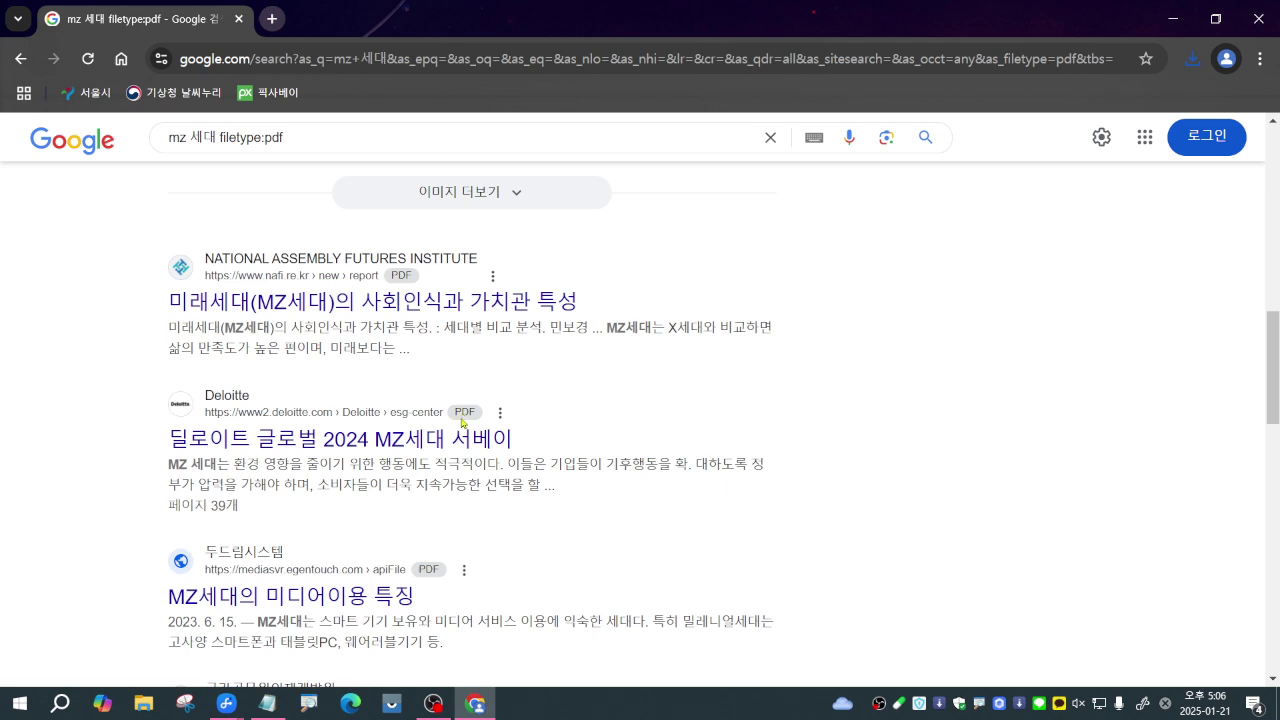
pyautogui.click(441, 448)
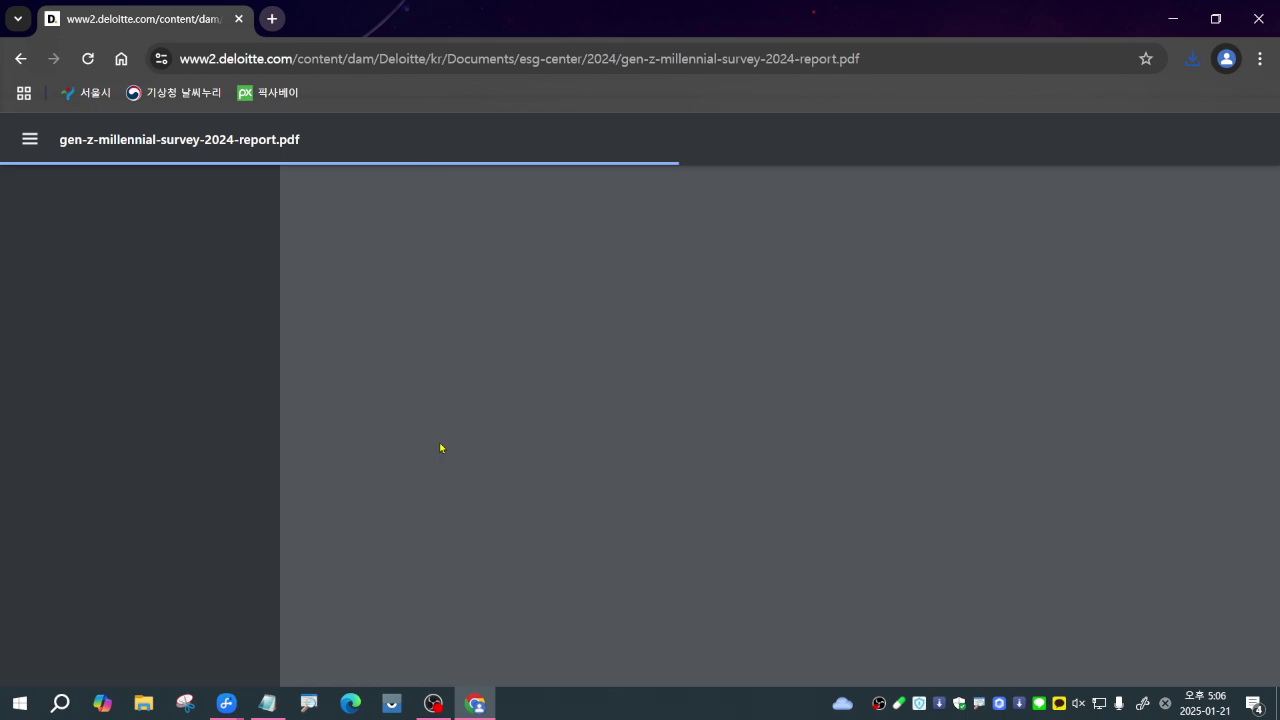
pyautogui.scroll(-5, 560, 498)
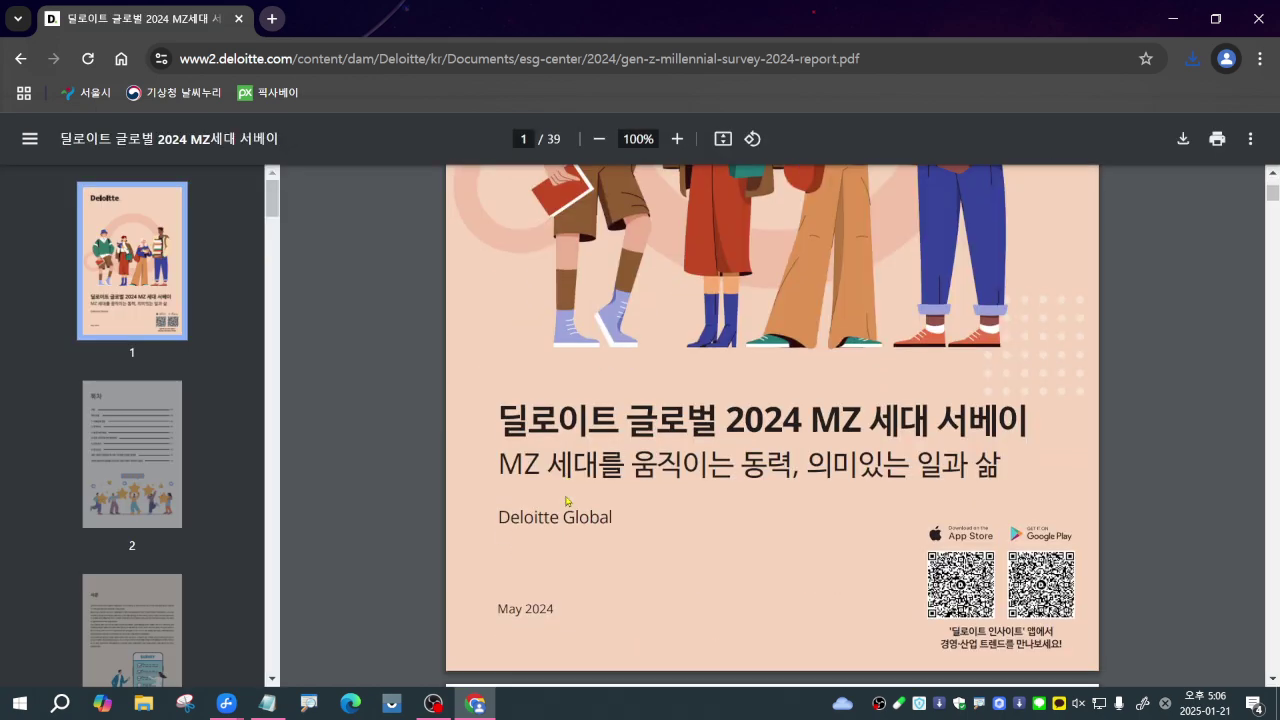
pyautogui.scroll(-4, 565, 500)
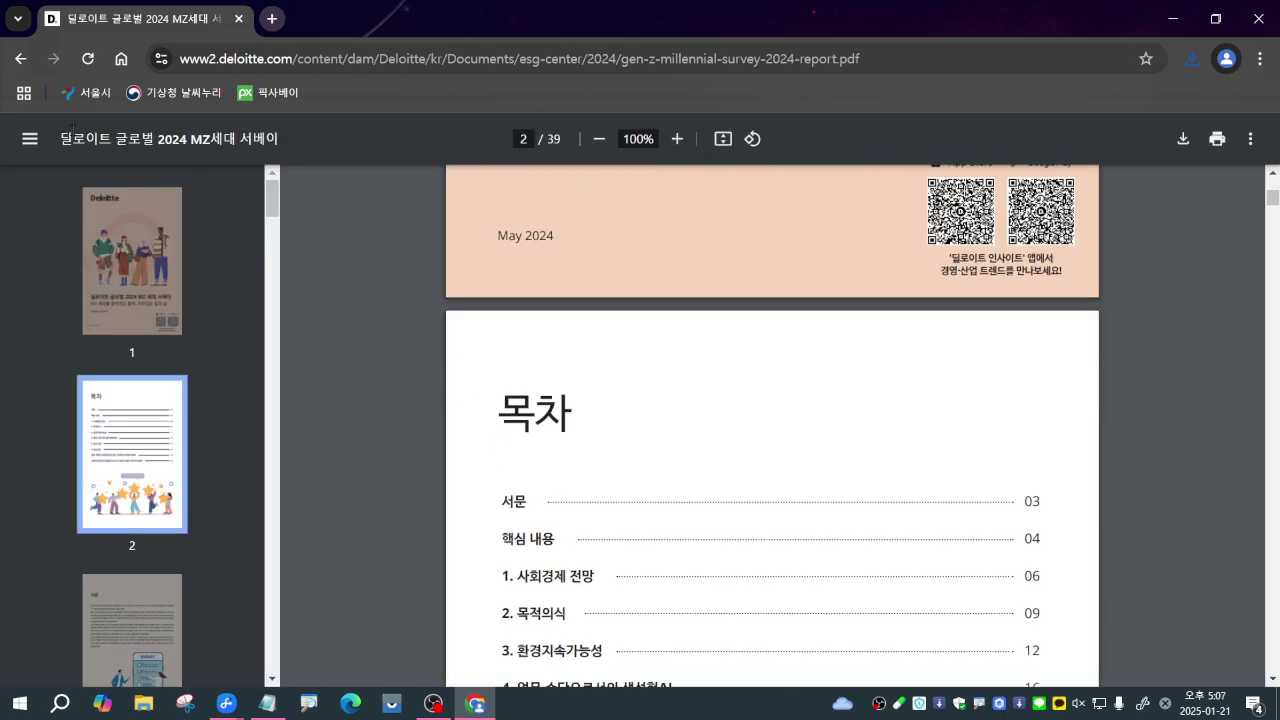
pyautogui.click(22, 64)
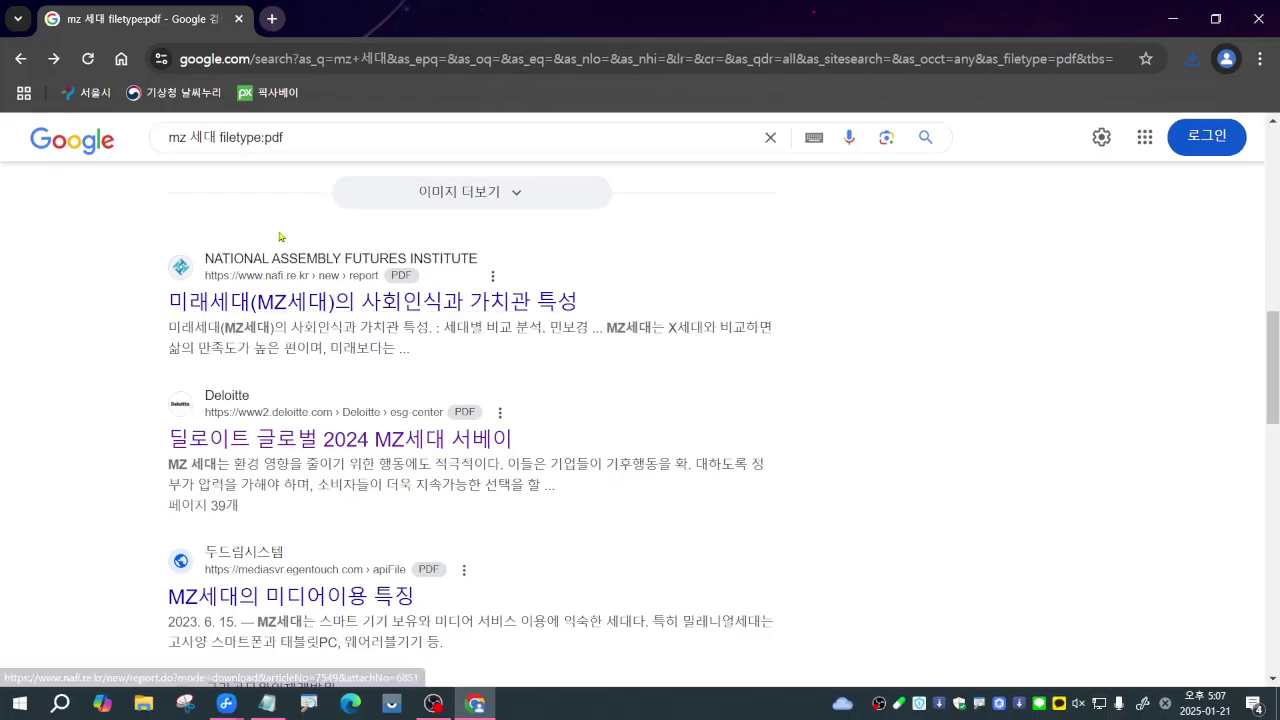
# Reopen the advanced search form from the "mz 세대 filetype:pdf" results
pyautogui.scroll(-5, 524, 457)
pyautogui.scroll(5, 285, 233)
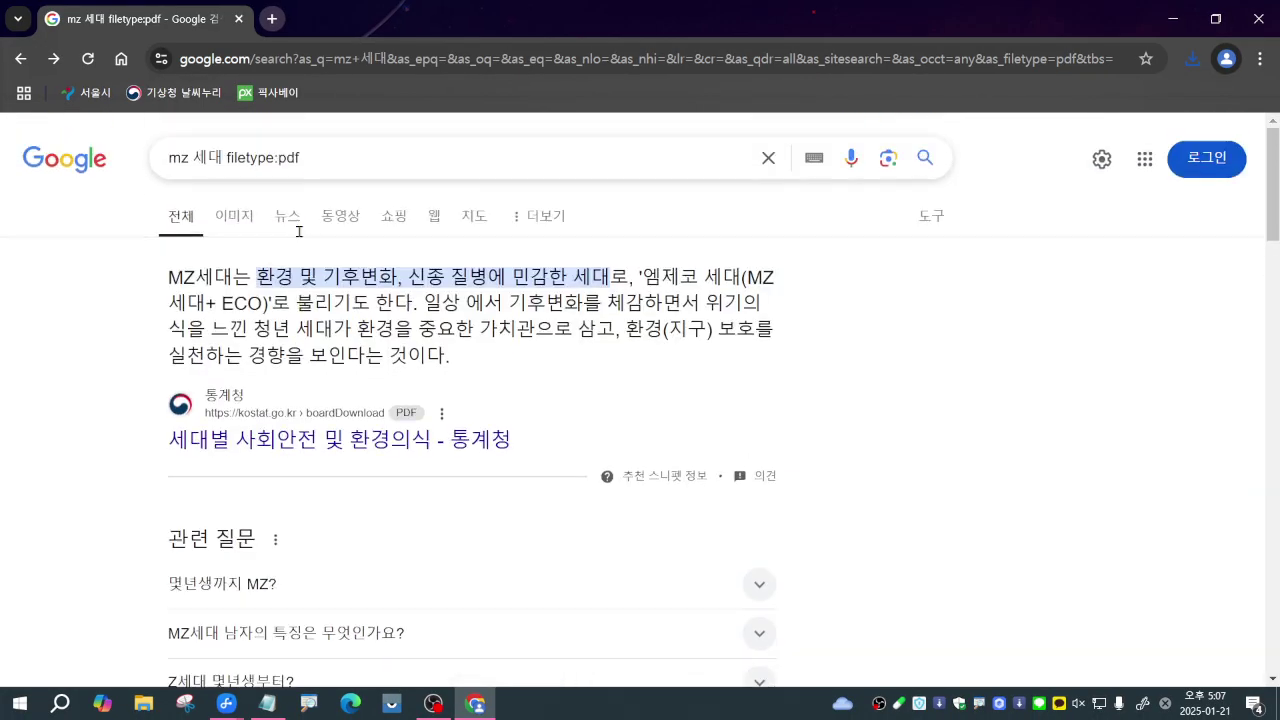
pyautogui.click(931, 219)
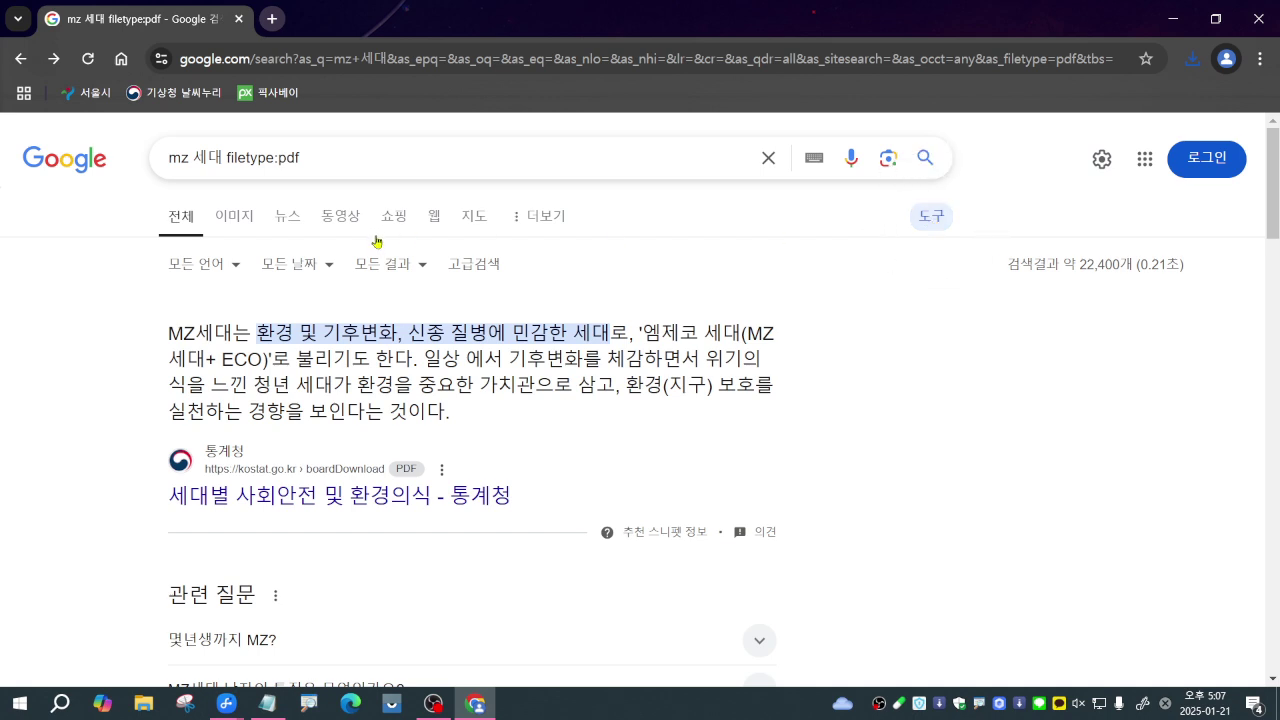
pyautogui.click(477, 263)
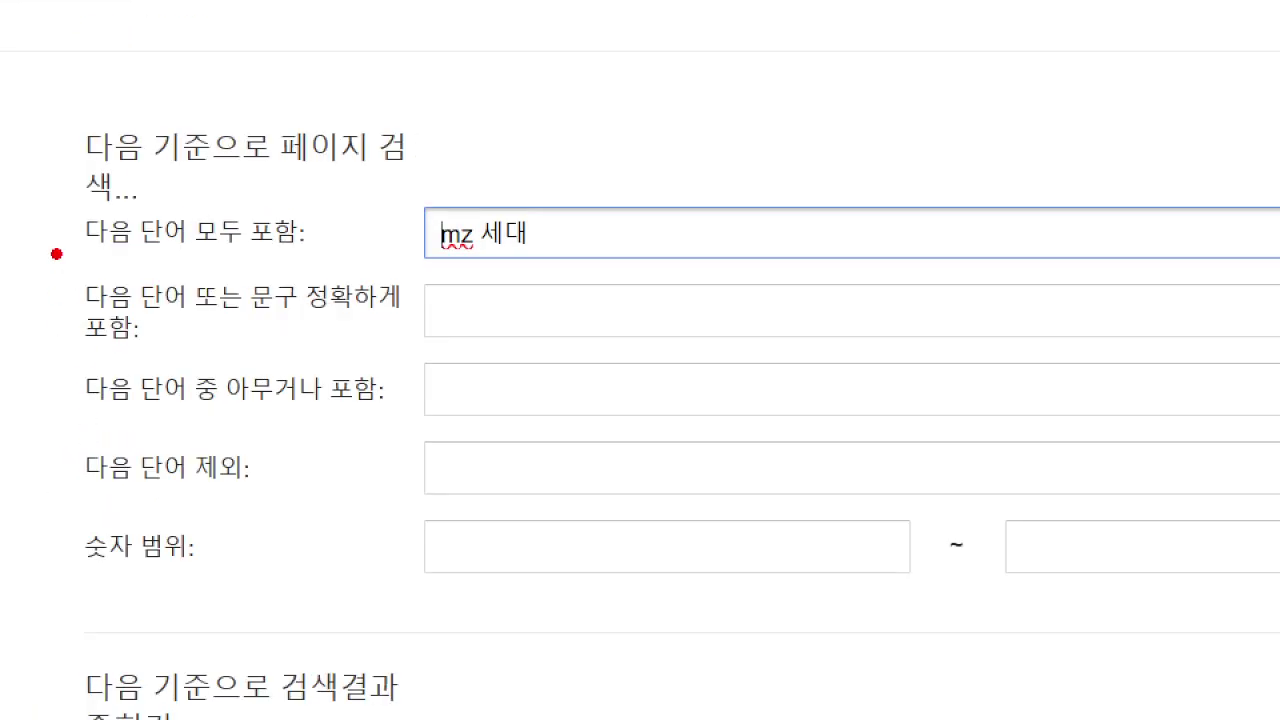
# Review the word-matching criteria and the result-narrowing options in the advanced search form, then close the browser
pyautogui.moveTo(31, 304); pyautogui.dragTo(203, 518)
pyautogui.moveTo(930, 183); pyautogui.dragTo(410, 410)
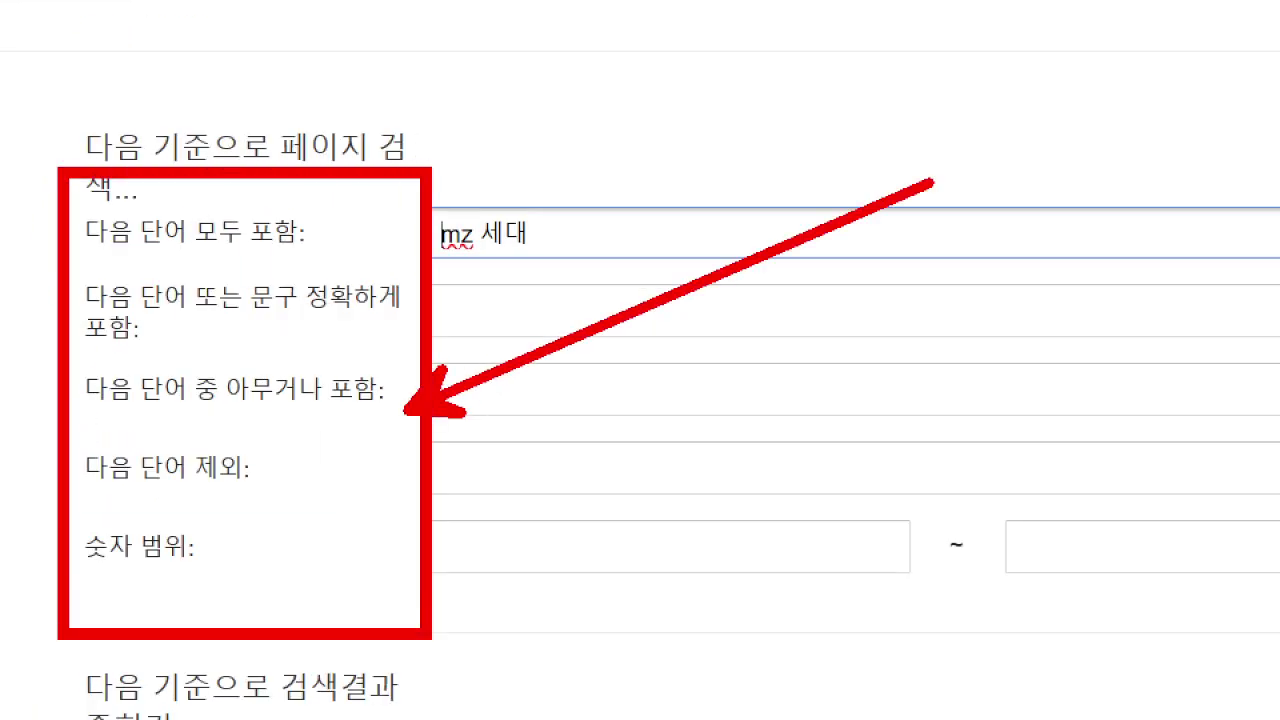
pyautogui.scroll(-10, 127, 586)
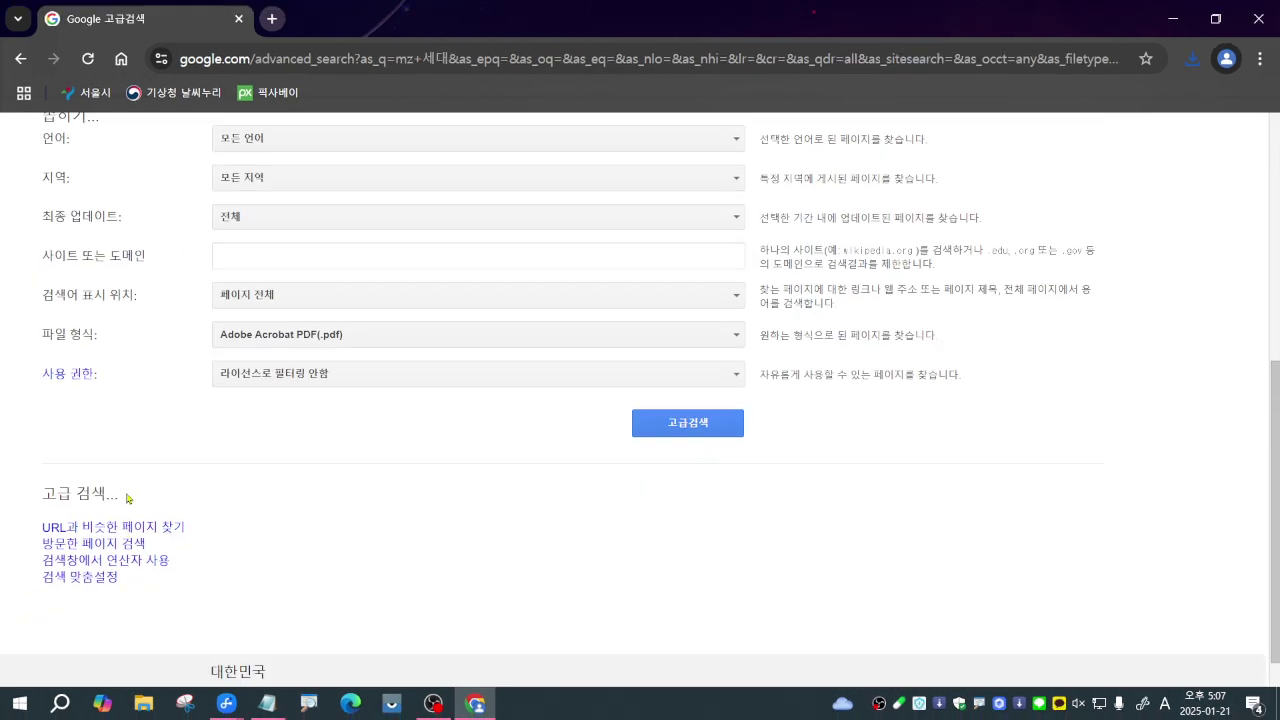
pyautogui.scroll(1, 127, 498)
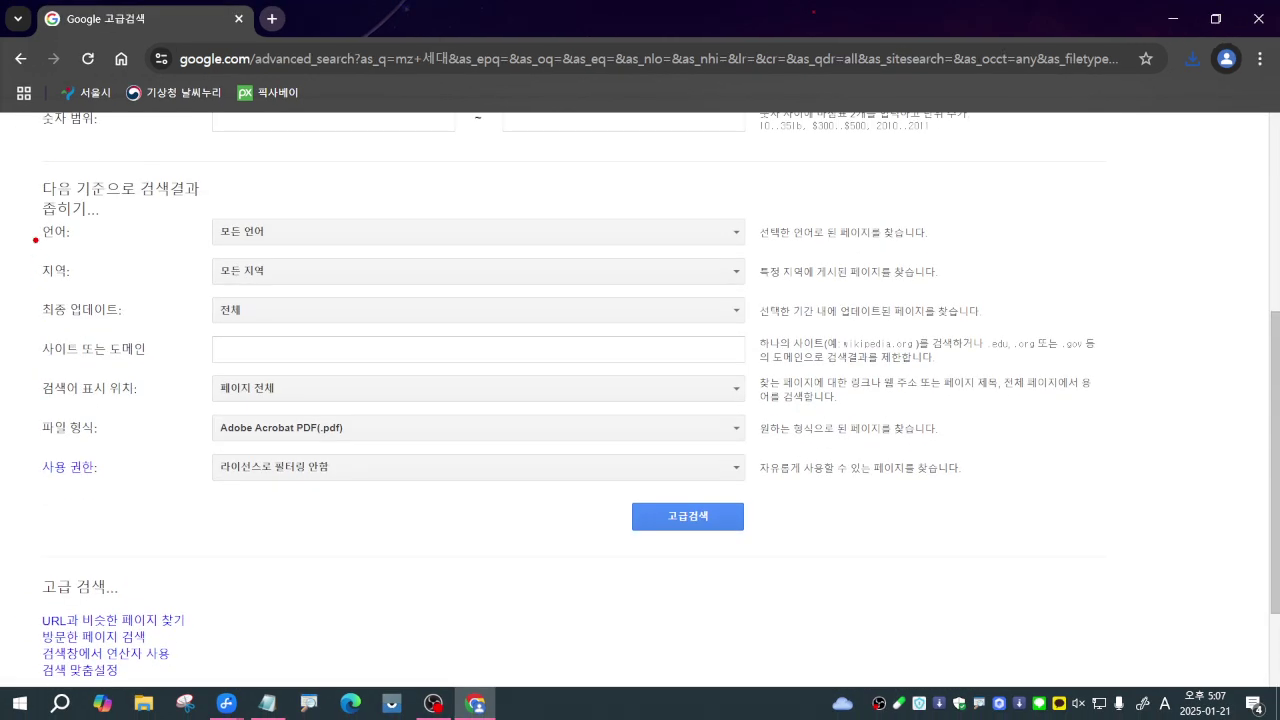
pyautogui.moveTo(32, 208)
pyautogui.mouseDown()
pyautogui.moveTo(198, 420)
pyautogui.moveTo(204, 494)
pyautogui.mouseUp()
pyautogui.moveTo(318, 186); pyautogui.dragTo(185, 293)
pyautogui.click(1258, 18)
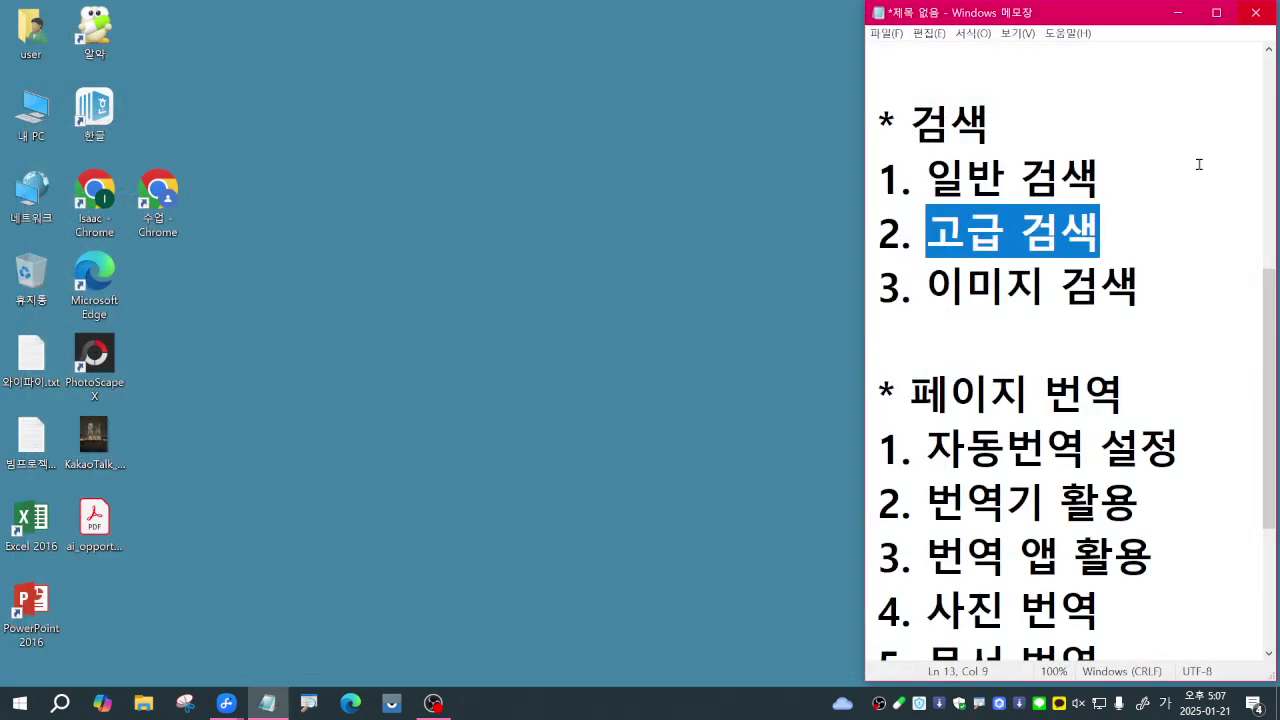
# Select "이미지 검색" in the Notepad outline and open a new Chrome window with the 수업 profile
pyautogui.moveTo(930, 287); pyautogui.dragTo(1156, 283)
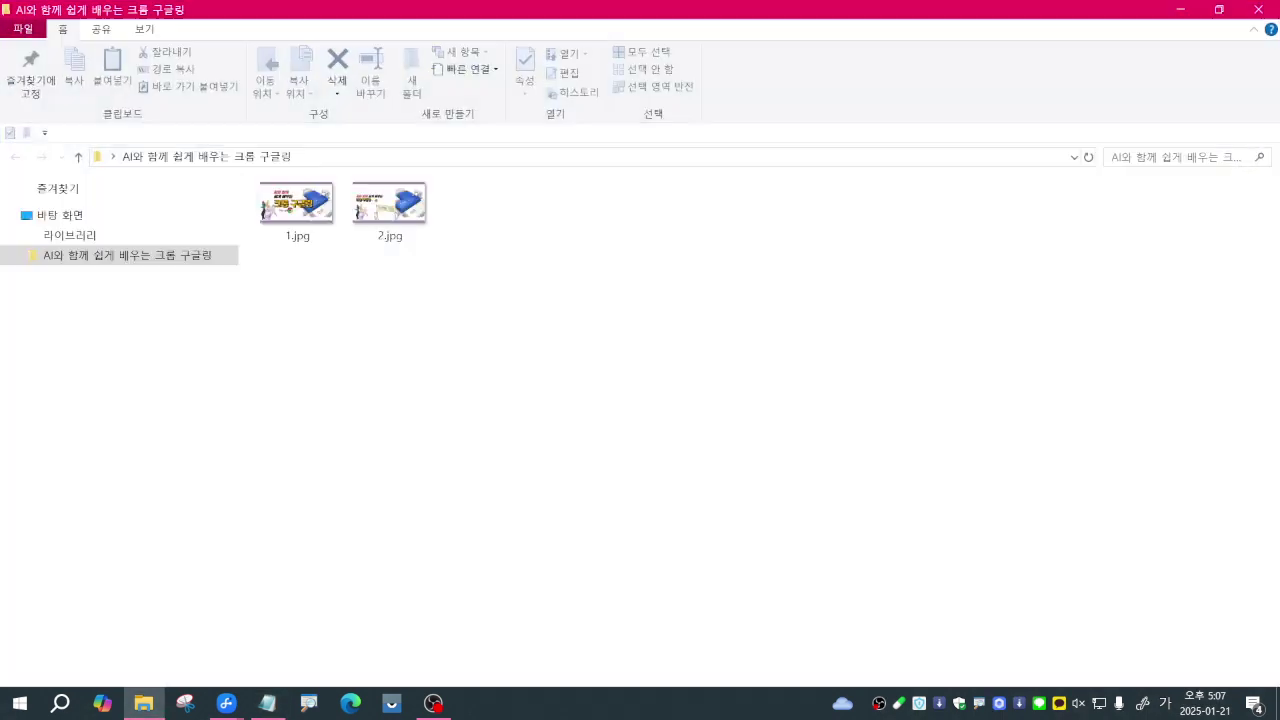
pyautogui.click(1258, 9)
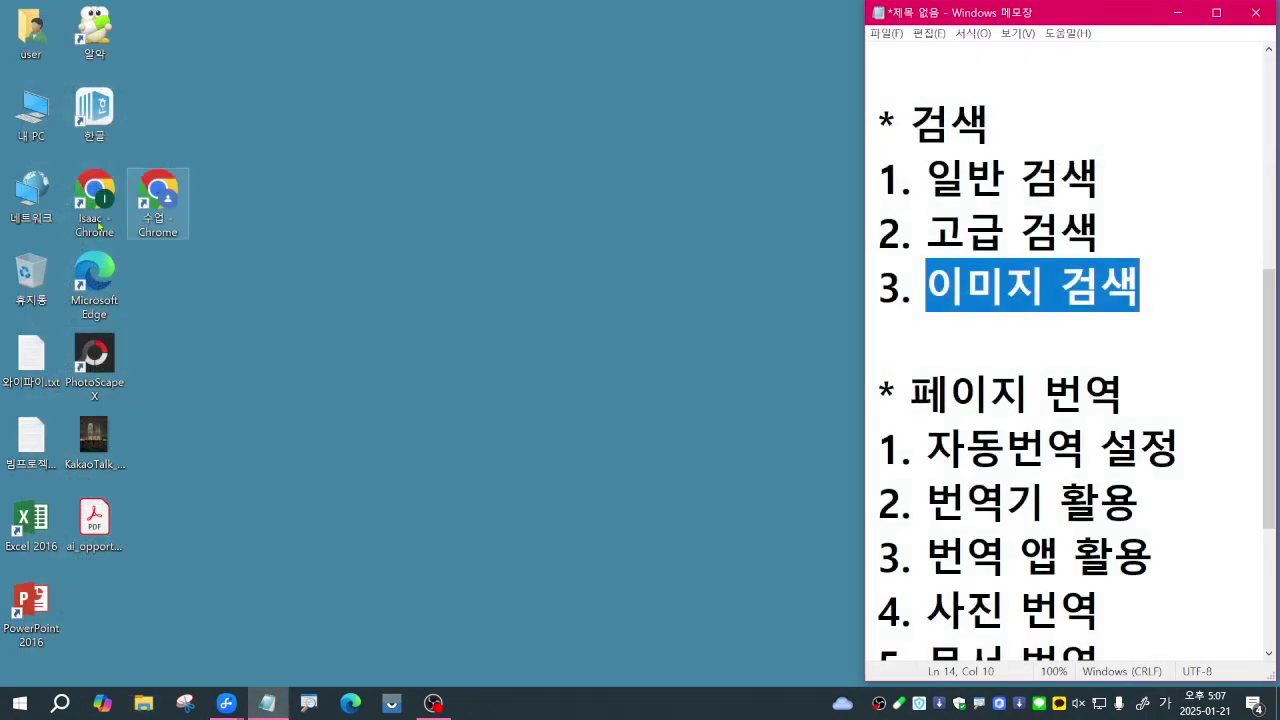
pyautogui.click(160, 193)
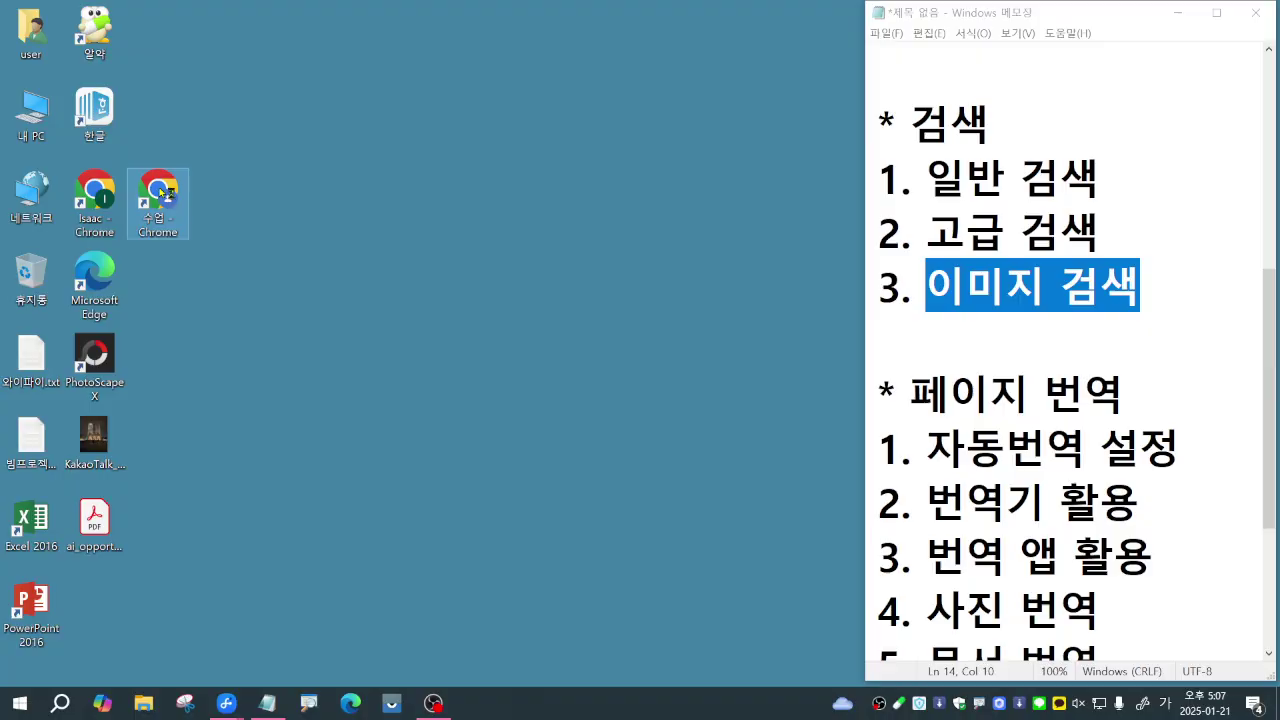
pyautogui.doubleClick(160, 193)
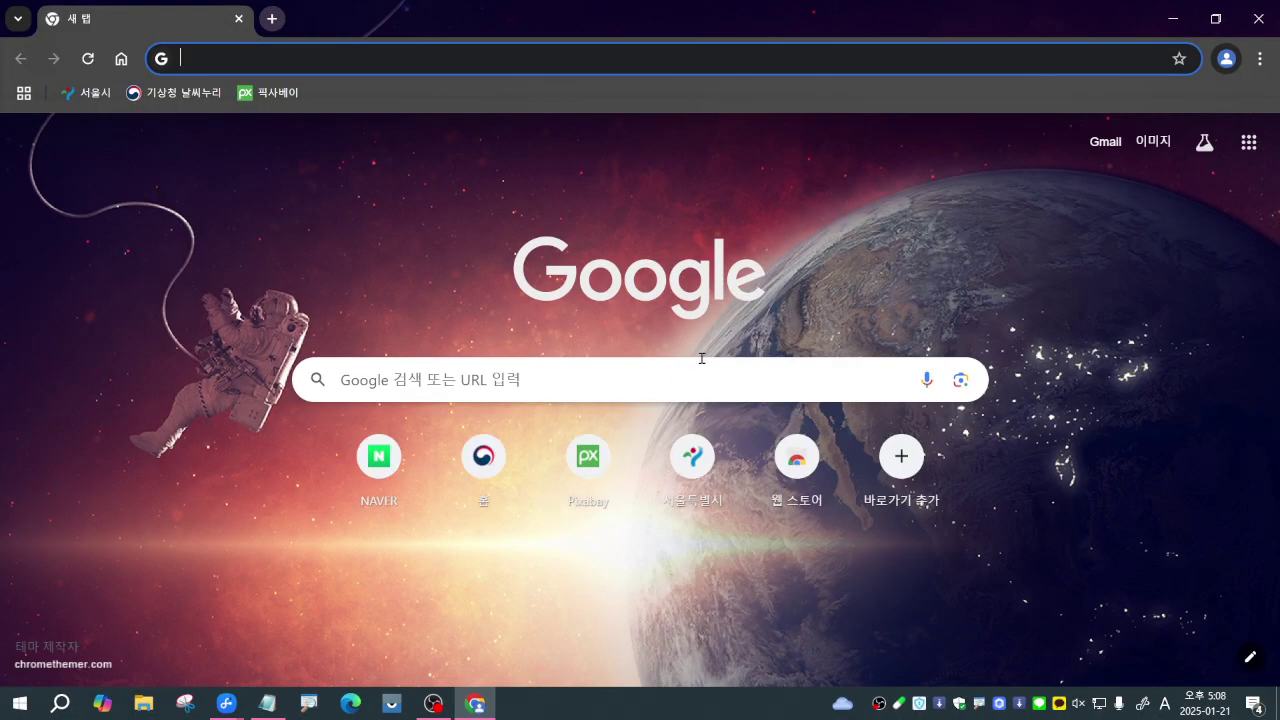
# Open the Google Images search page from the new tab
pyautogui.click(1155, 148)
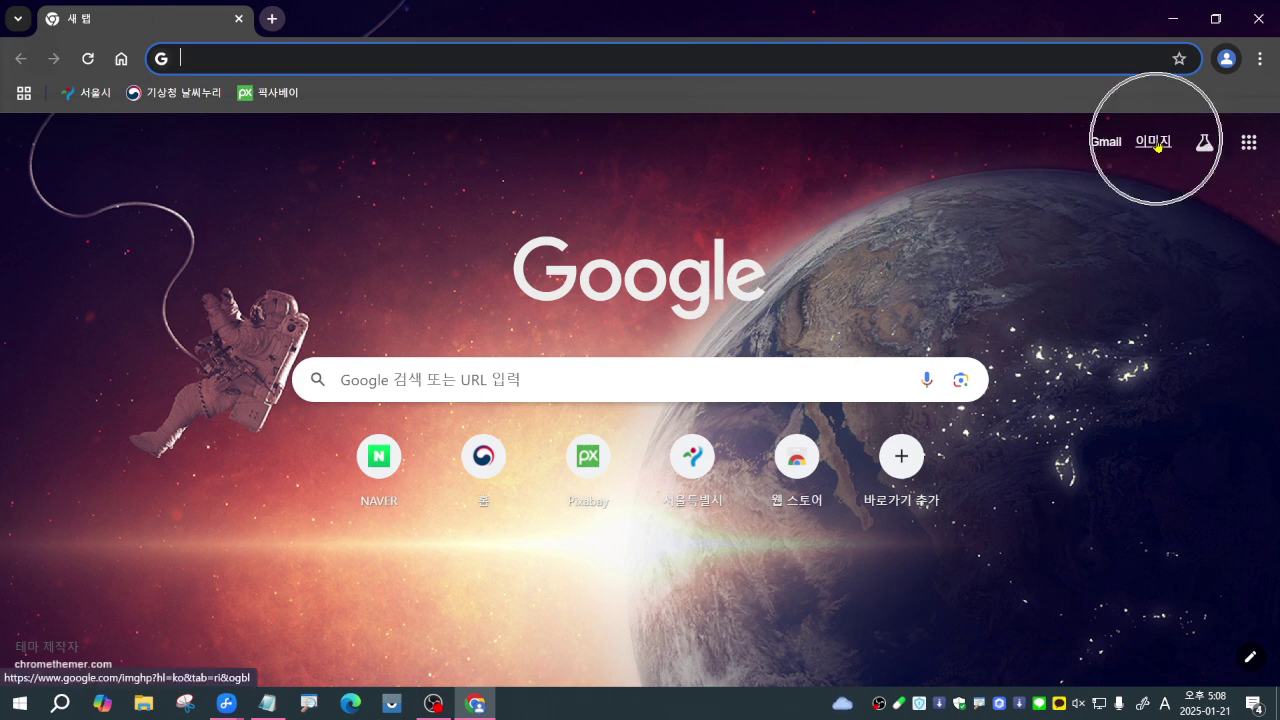
pyautogui.click(1155, 145)
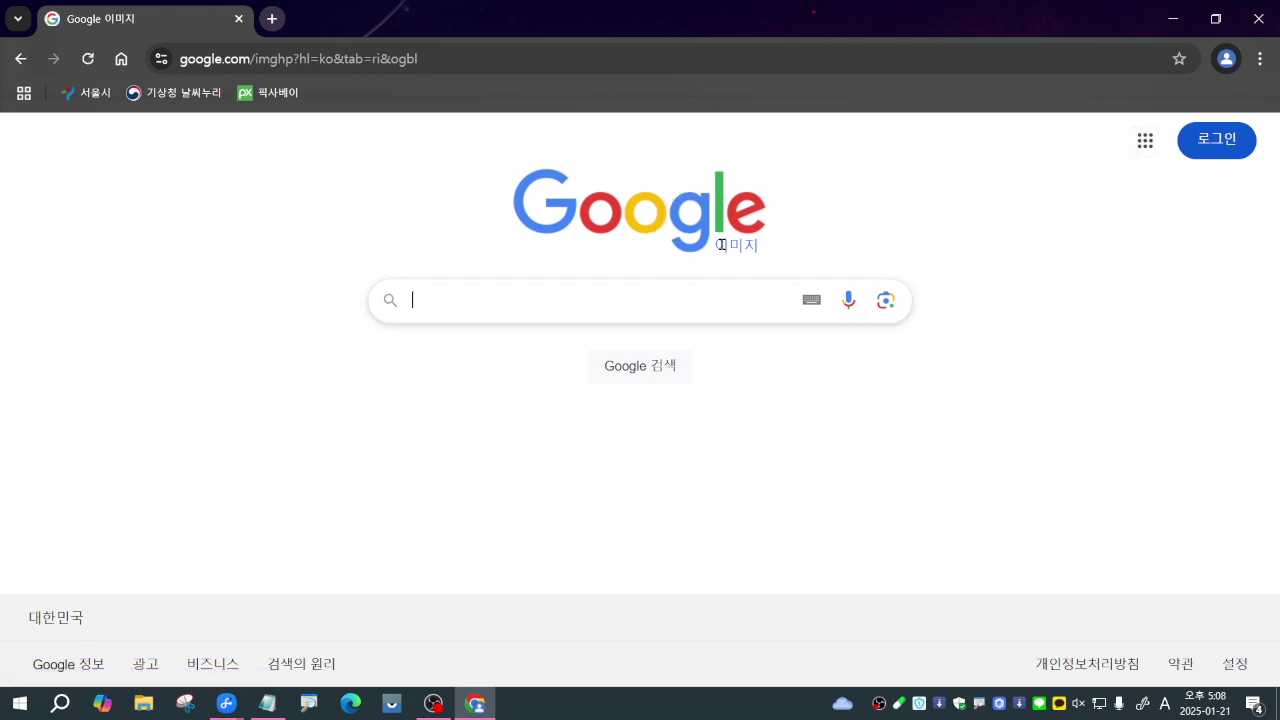
pyautogui.press('ctrl')
pyautogui.press('ctrl')
pyautogui.press('ctrl')
pyautogui.press('ctrl')
pyautogui.press('ctrl')
pyautogui.press('ctrl')
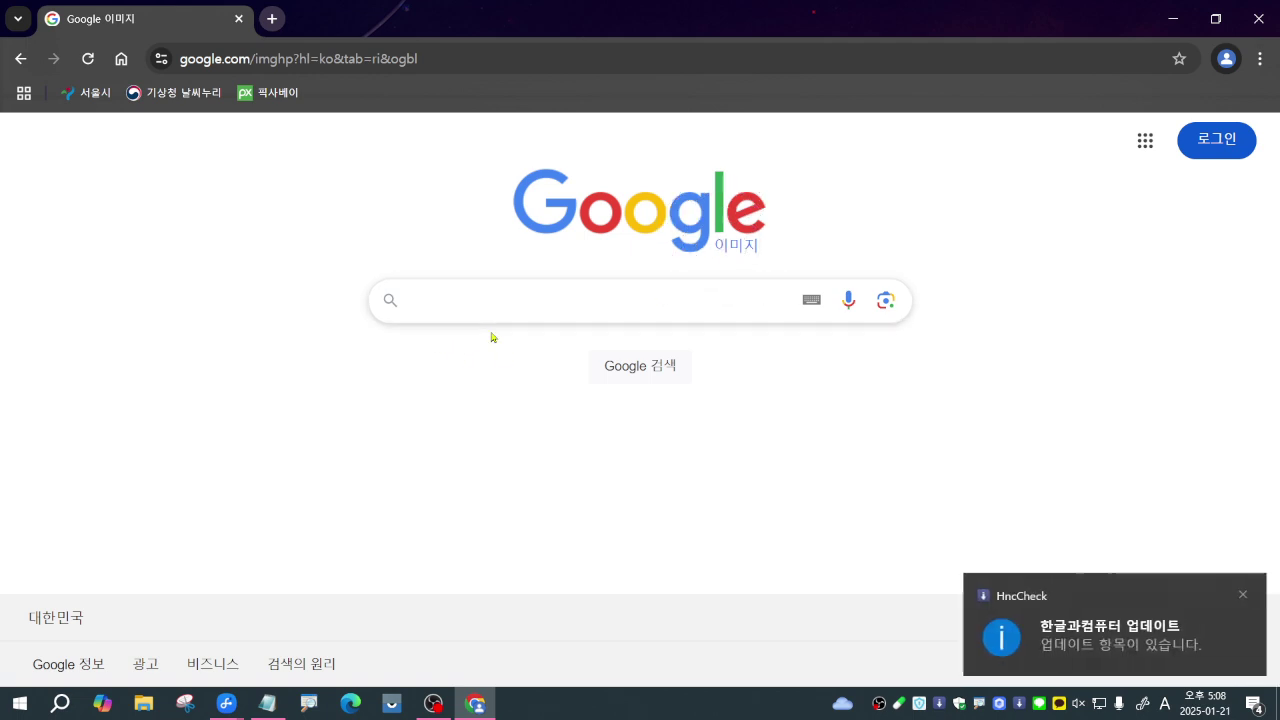
# Search Google Images for "에펠탑" and browse the image results
pyautogui.write('dp')
pyautogui.press('BackSpace')
pyautogui.press('BackSpace')
pyautogui.write('에펠탑')
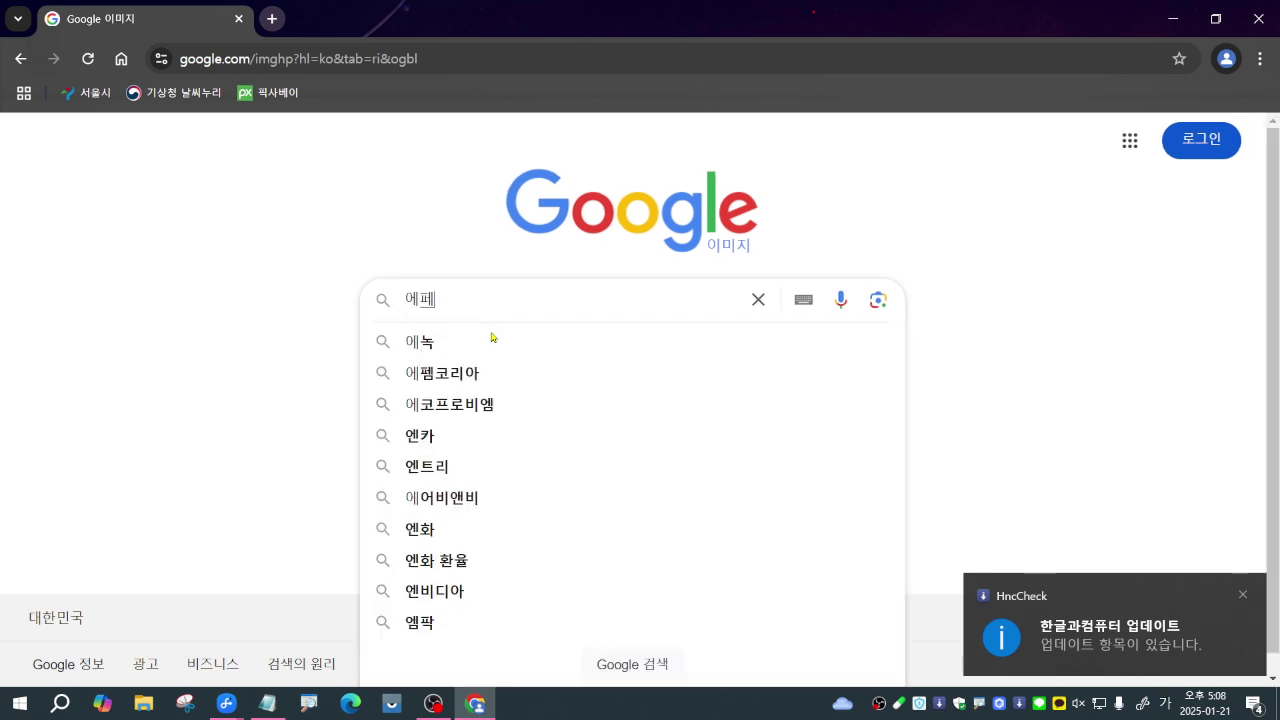
pyautogui.press('Return')
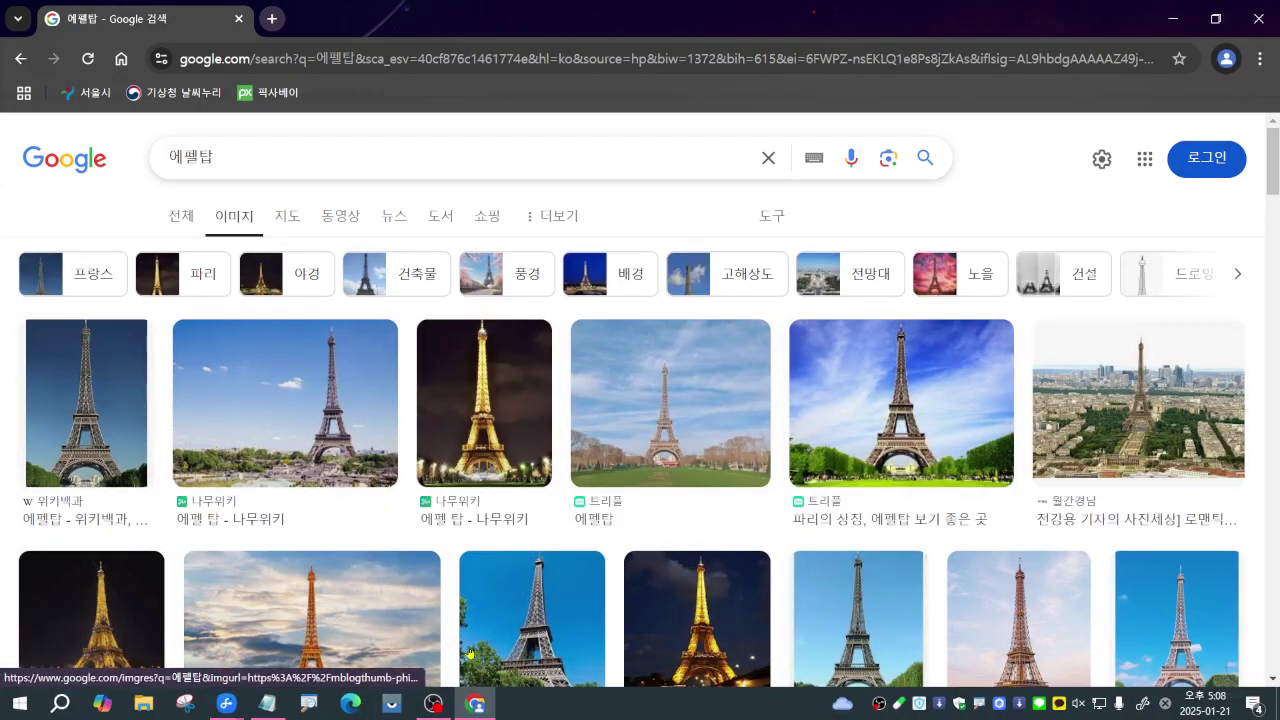
pyautogui.scroll(-3, 820, 600)
pyautogui.scroll(3, 643, 600)
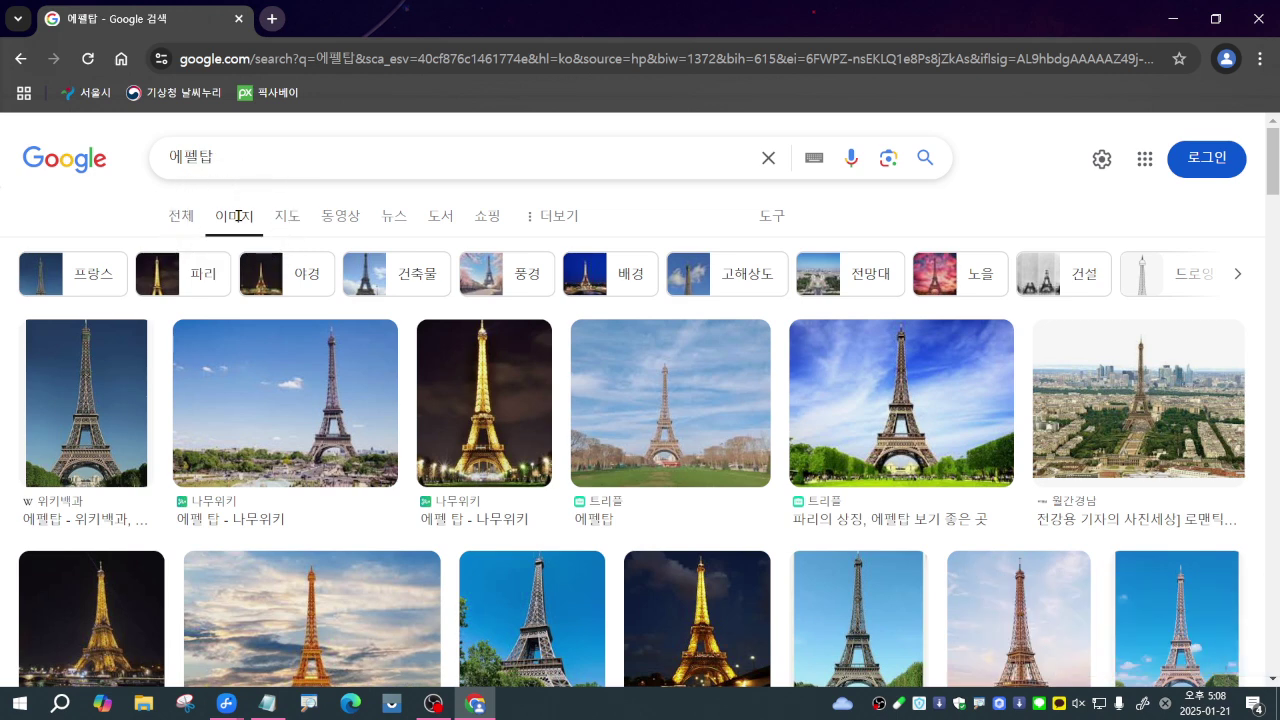
# Filter the 에펠탑 images by black and by yellow, and reset the colour filter to 모든 색상
pyautogui.click(768, 227)
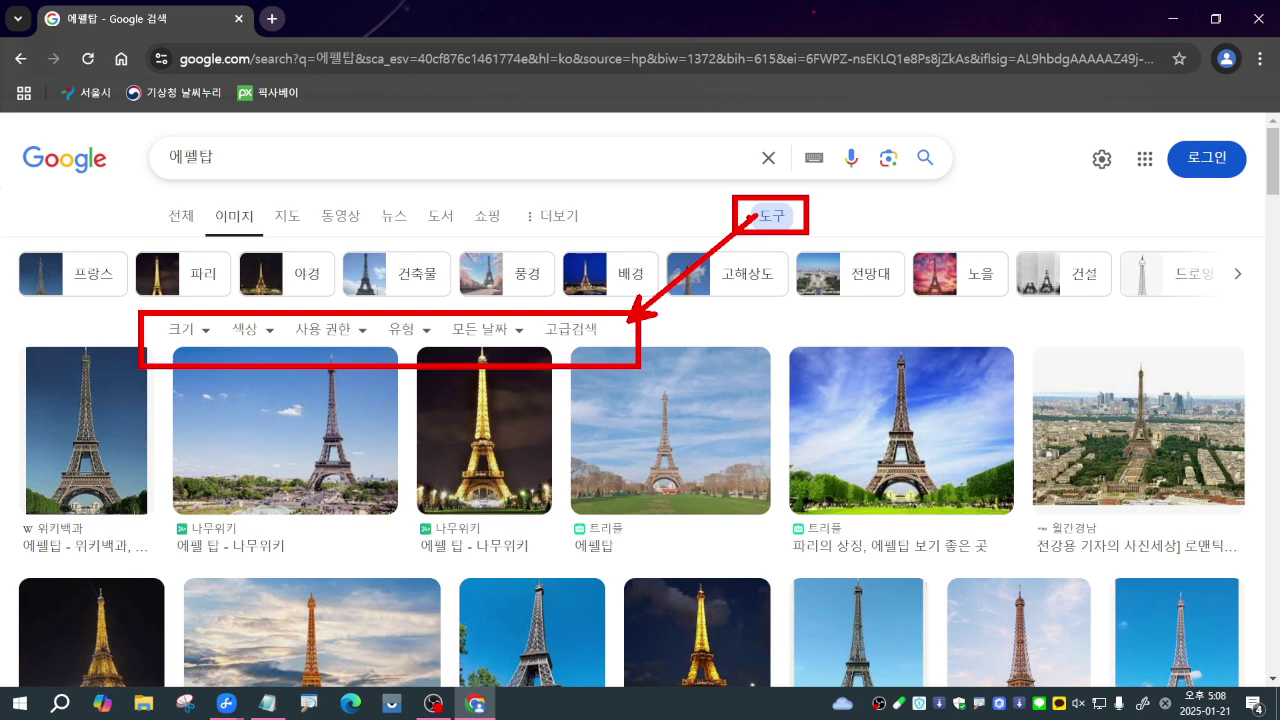
pyautogui.click(248, 338)
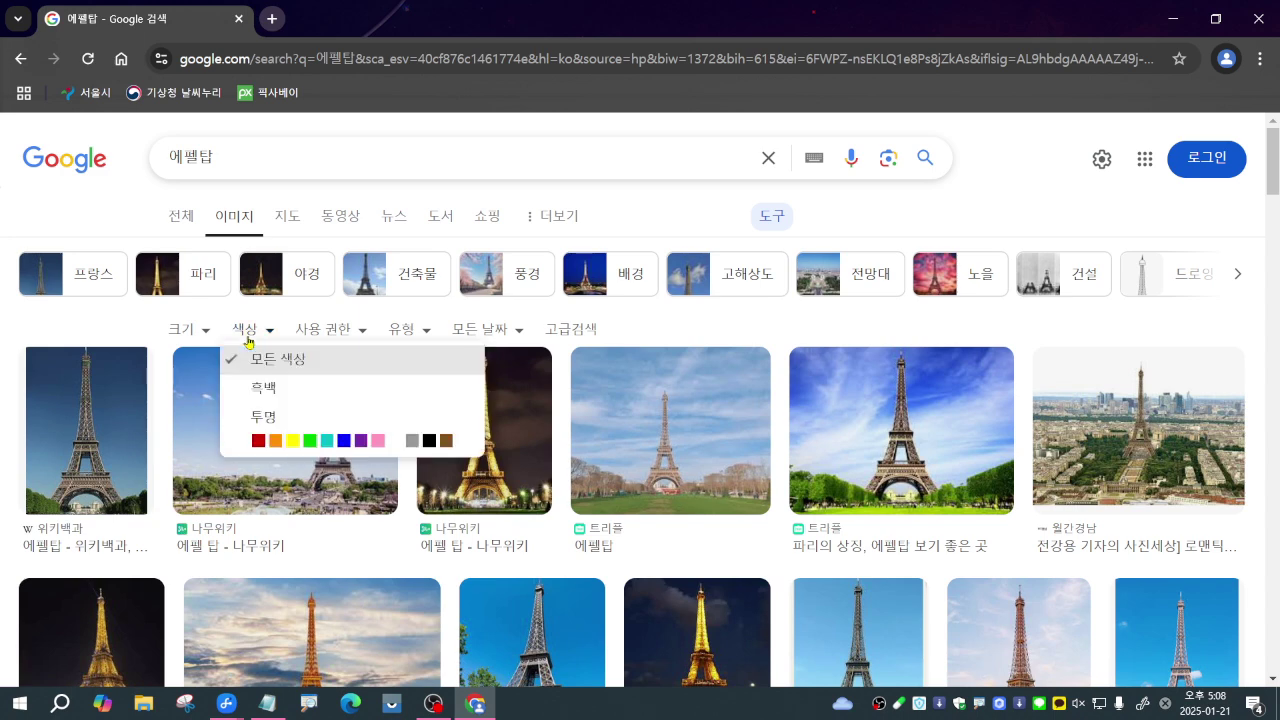
pyautogui.click(430, 441)
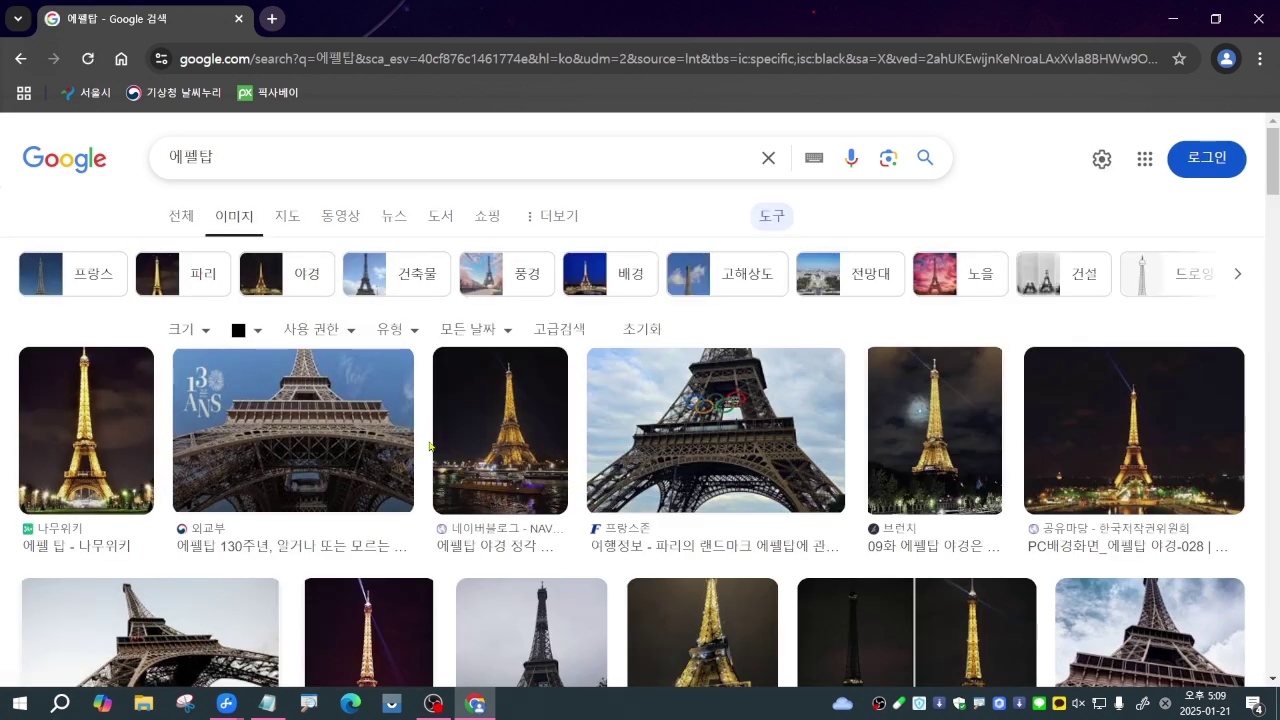
pyautogui.click(255, 332)
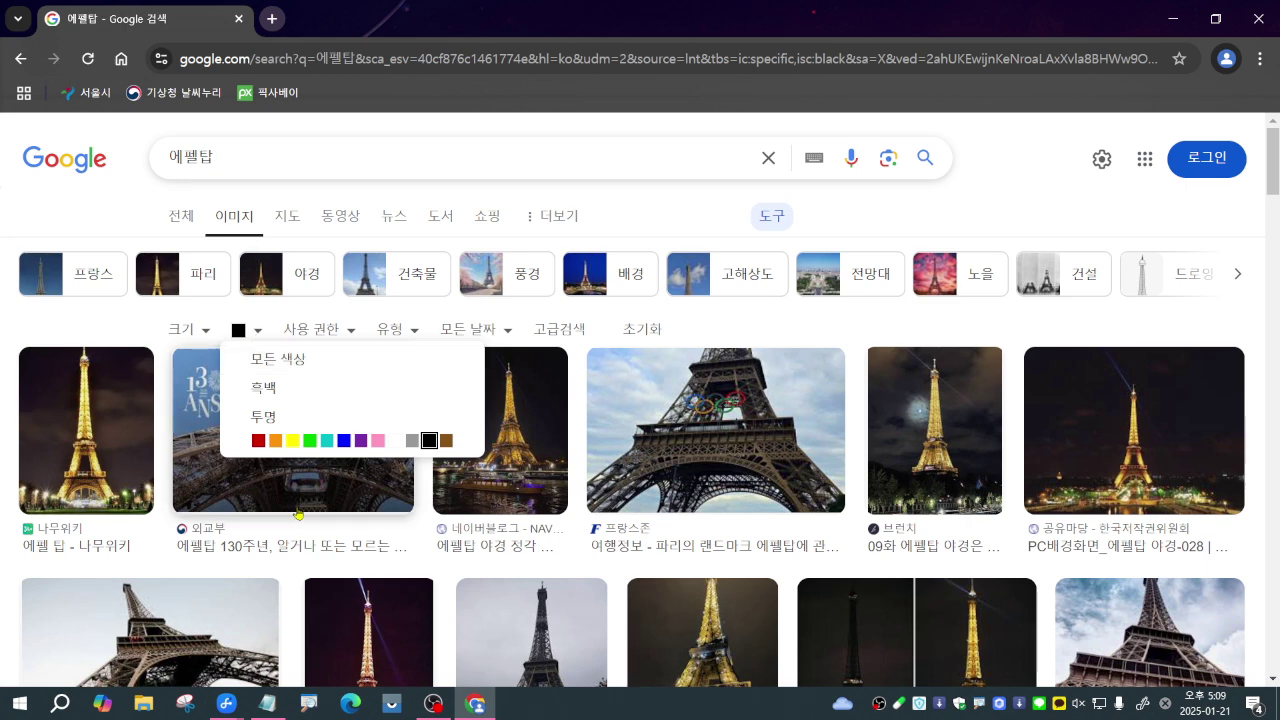
pyautogui.click(292, 441)
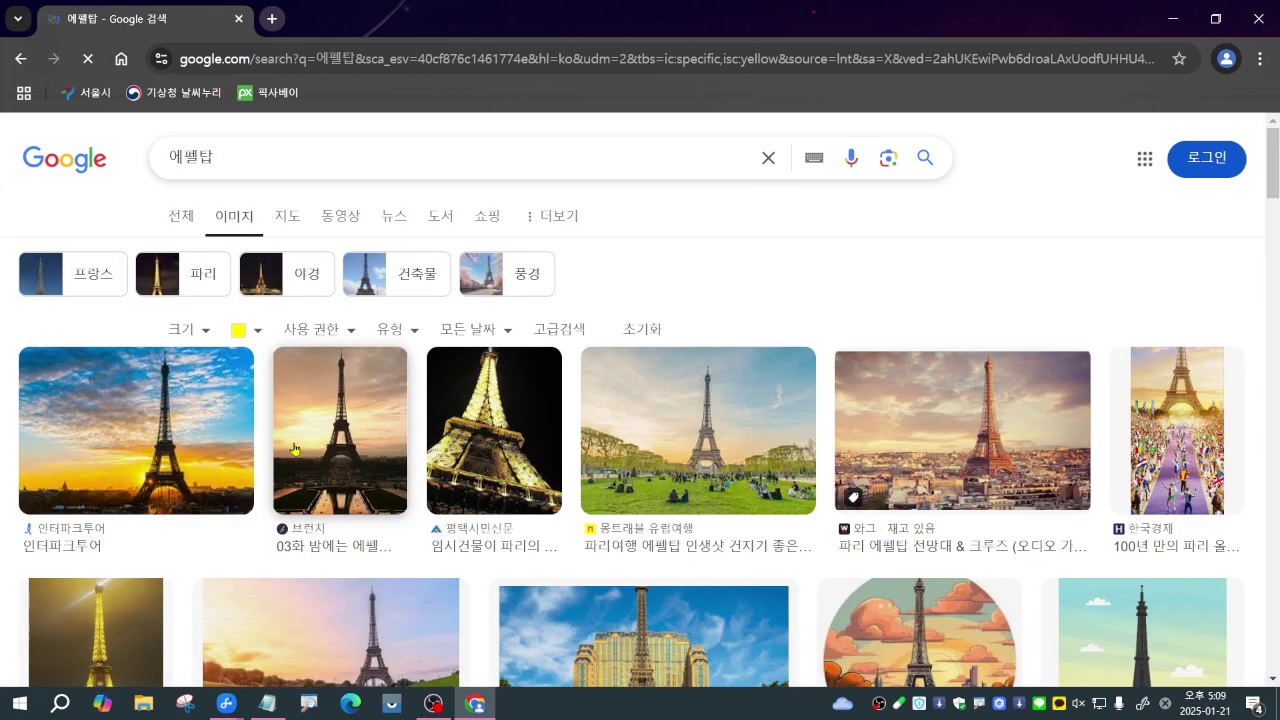
pyautogui.click(243, 331)
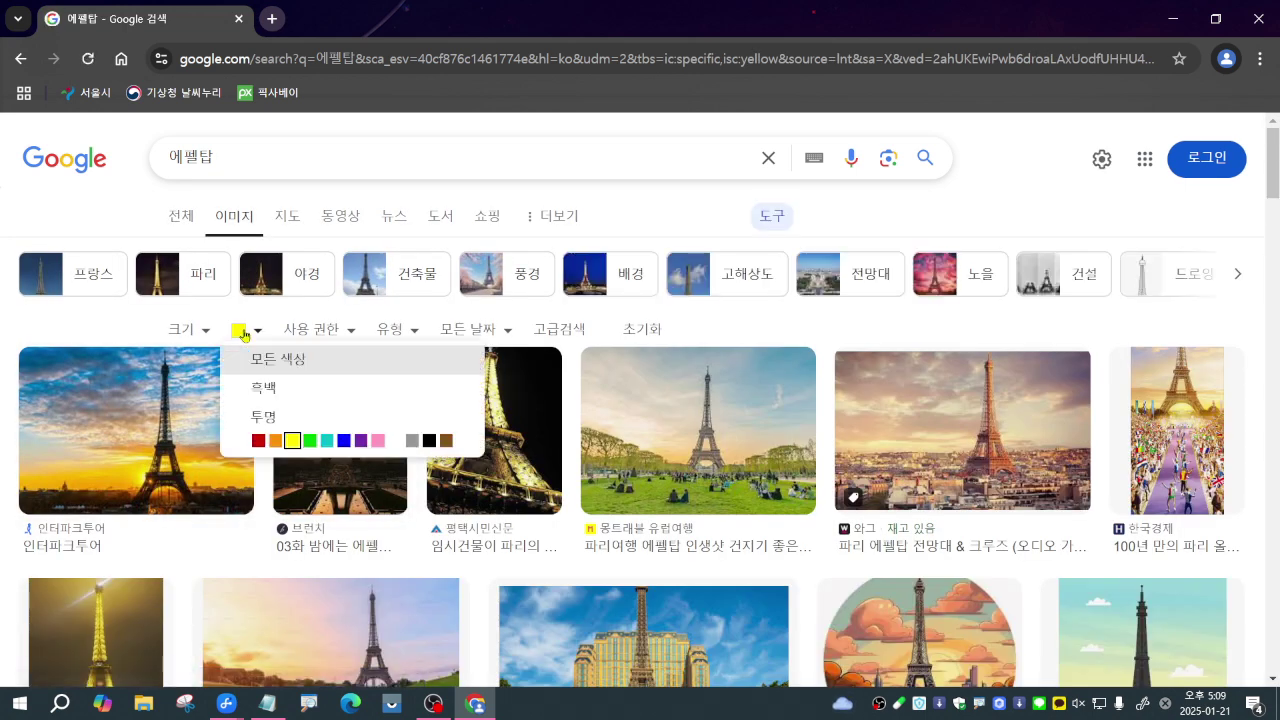
pyautogui.click(272, 362)
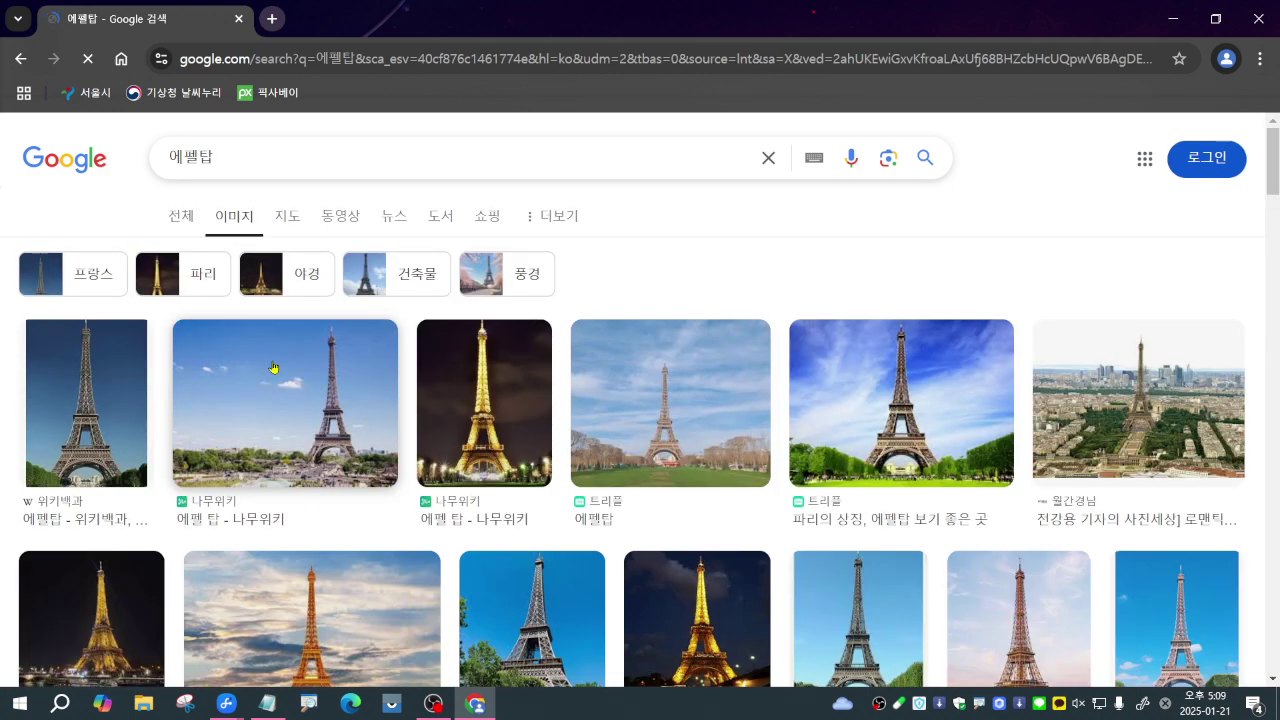
# Filter the 에펠탑 images by the types 클립아트, 라인아트 and GIF in turn, and reset to 모든 유형
pyautogui.click(771, 224)
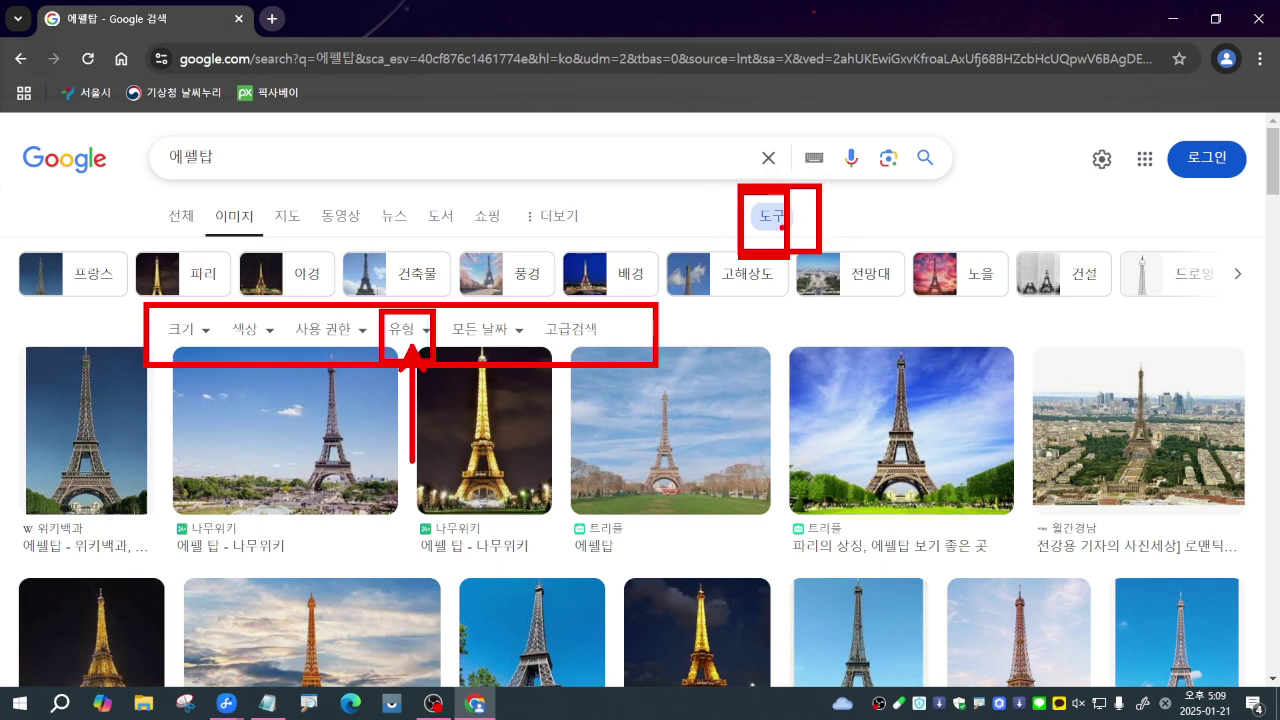
pyautogui.click(401, 329)
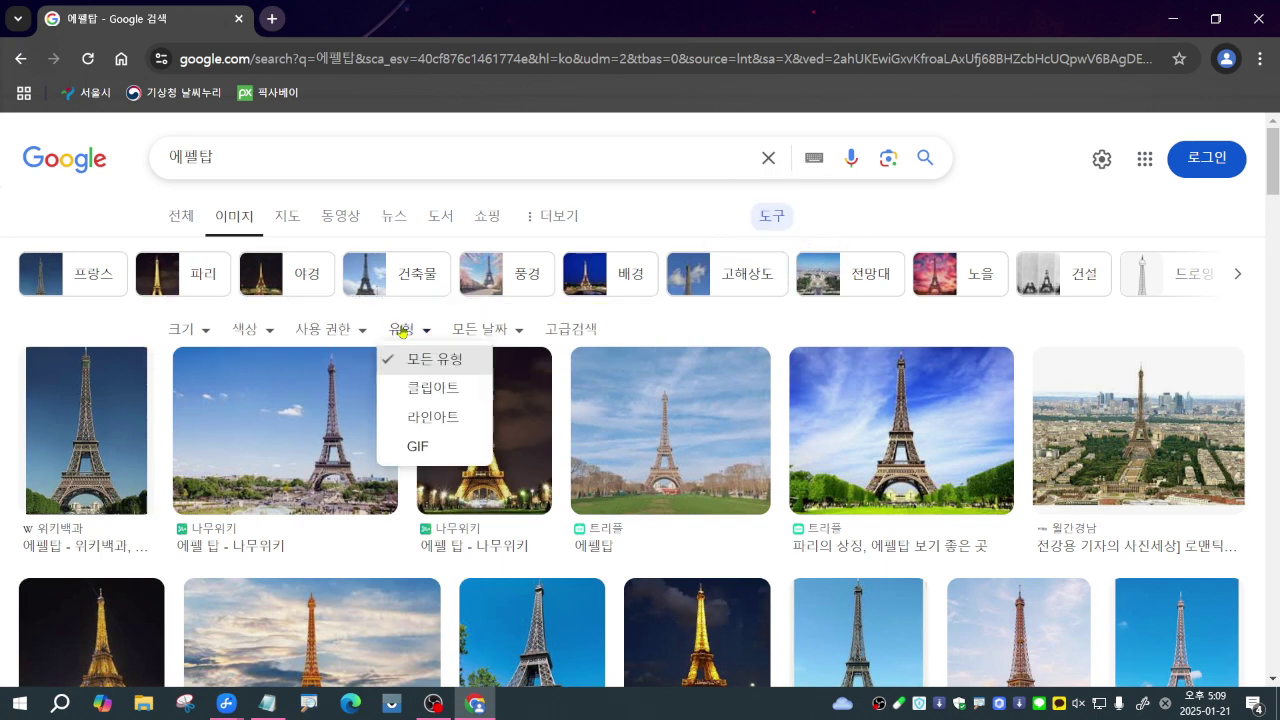
pyautogui.click(442, 390)
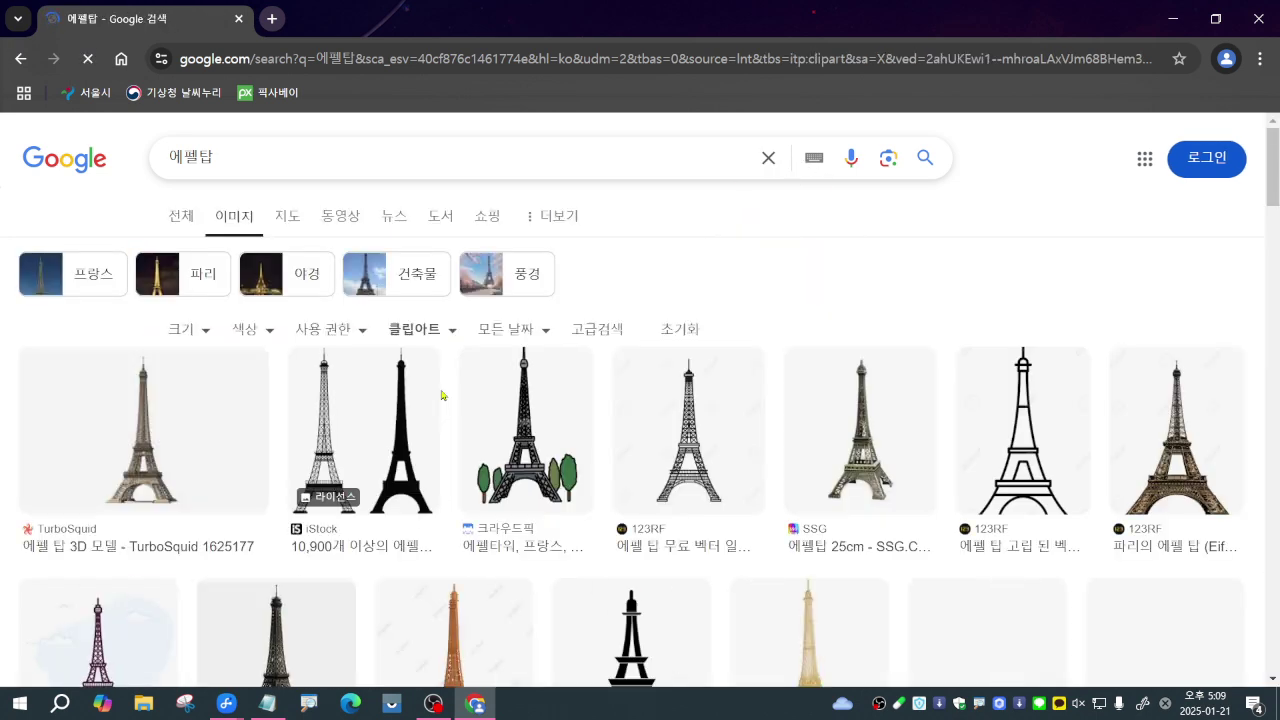
pyautogui.click(410, 329)
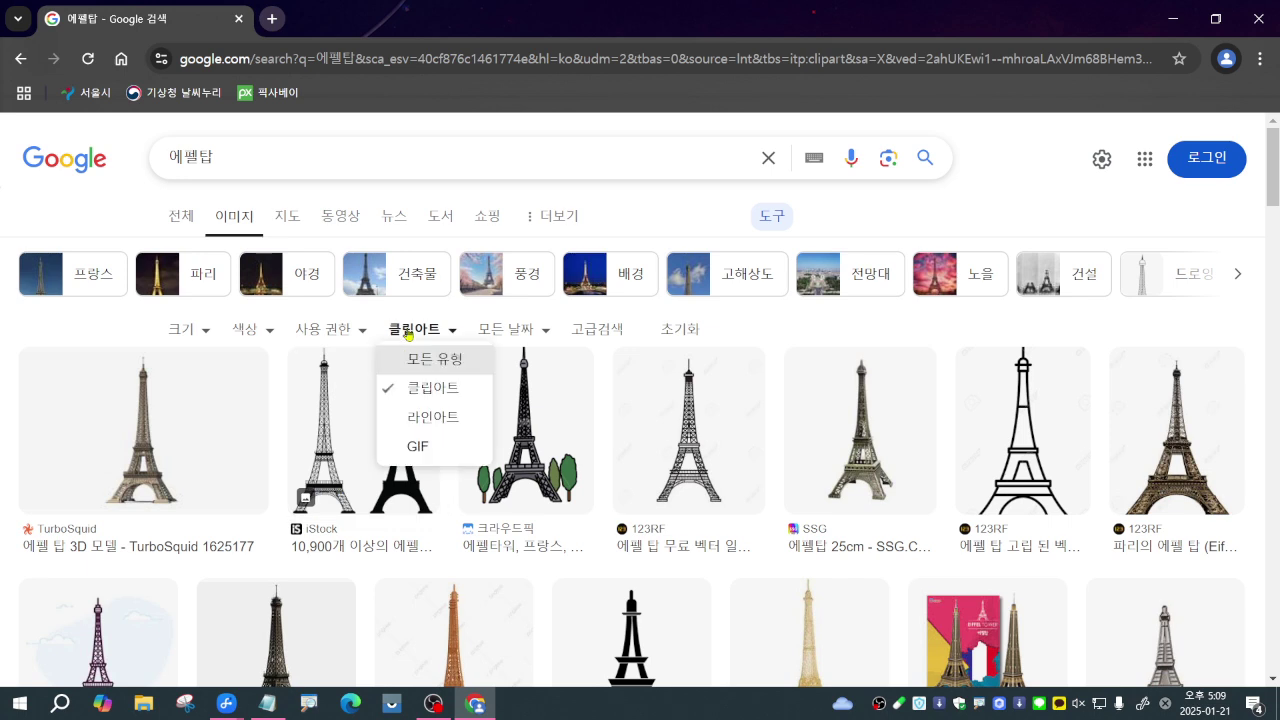
pyautogui.click(421, 427)
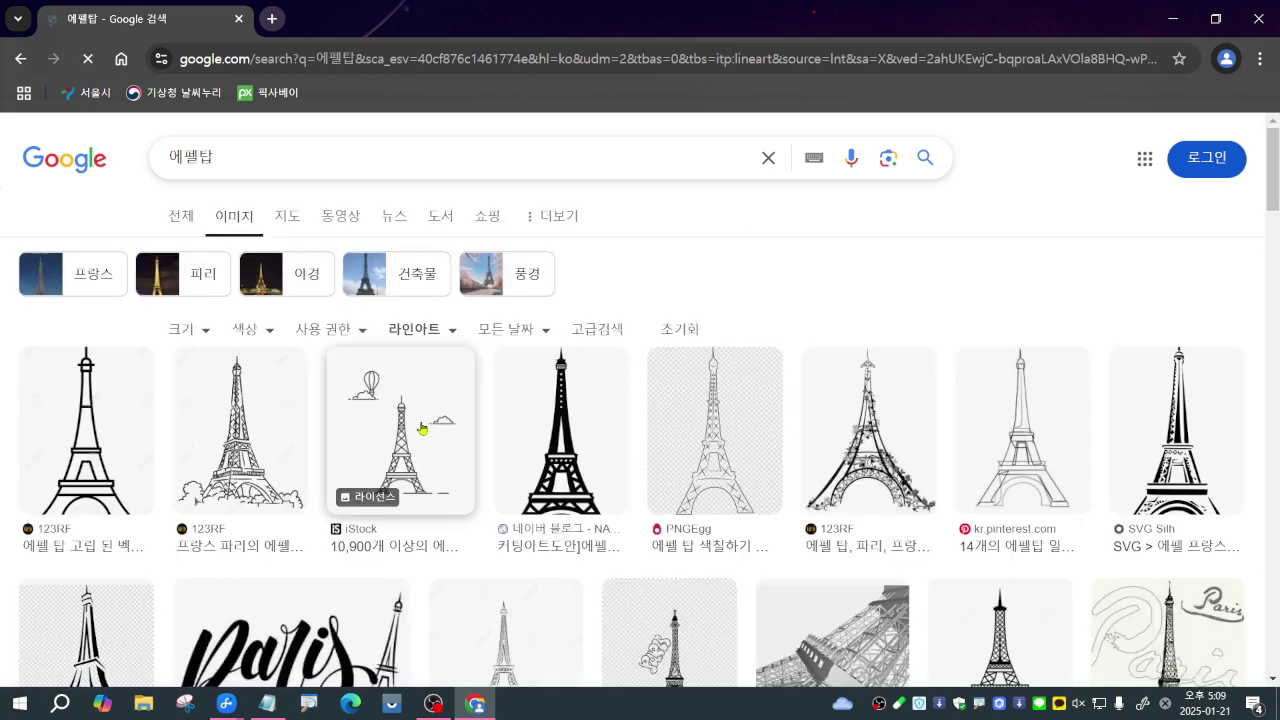
pyautogui.click(414, 330)
pyautogui.click(398, 450)
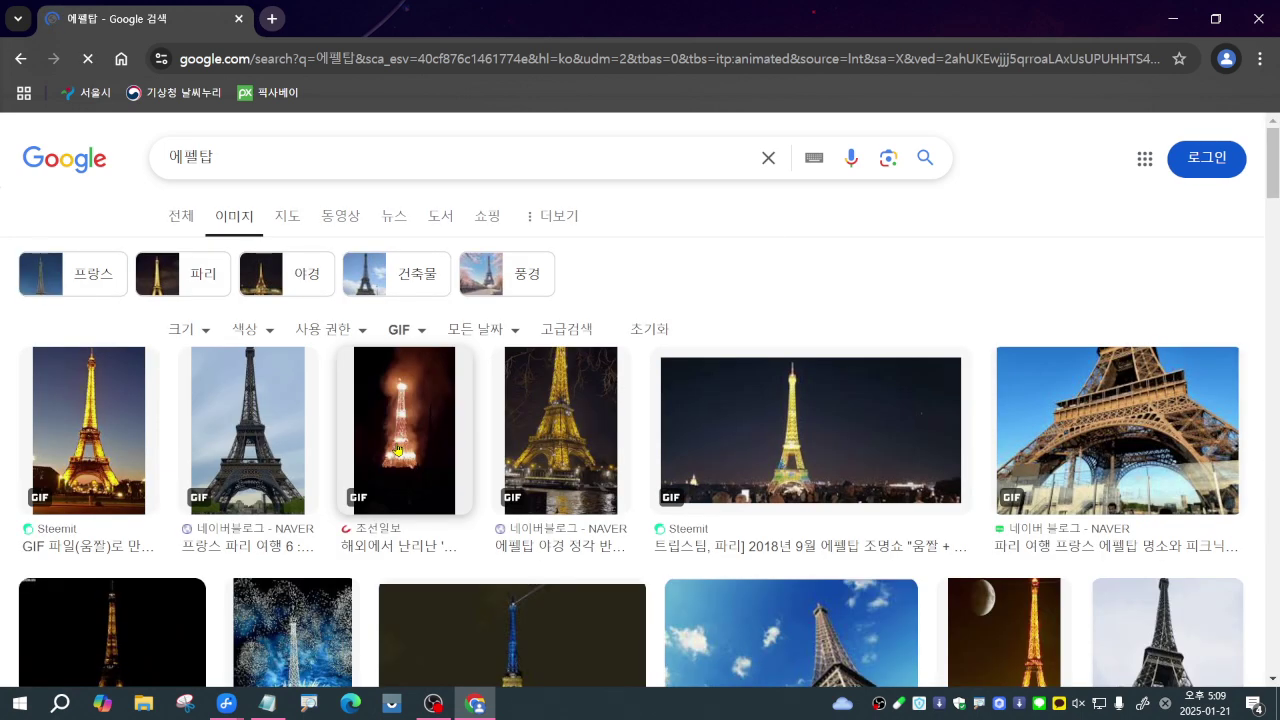
pyautogui.click(405, 330)
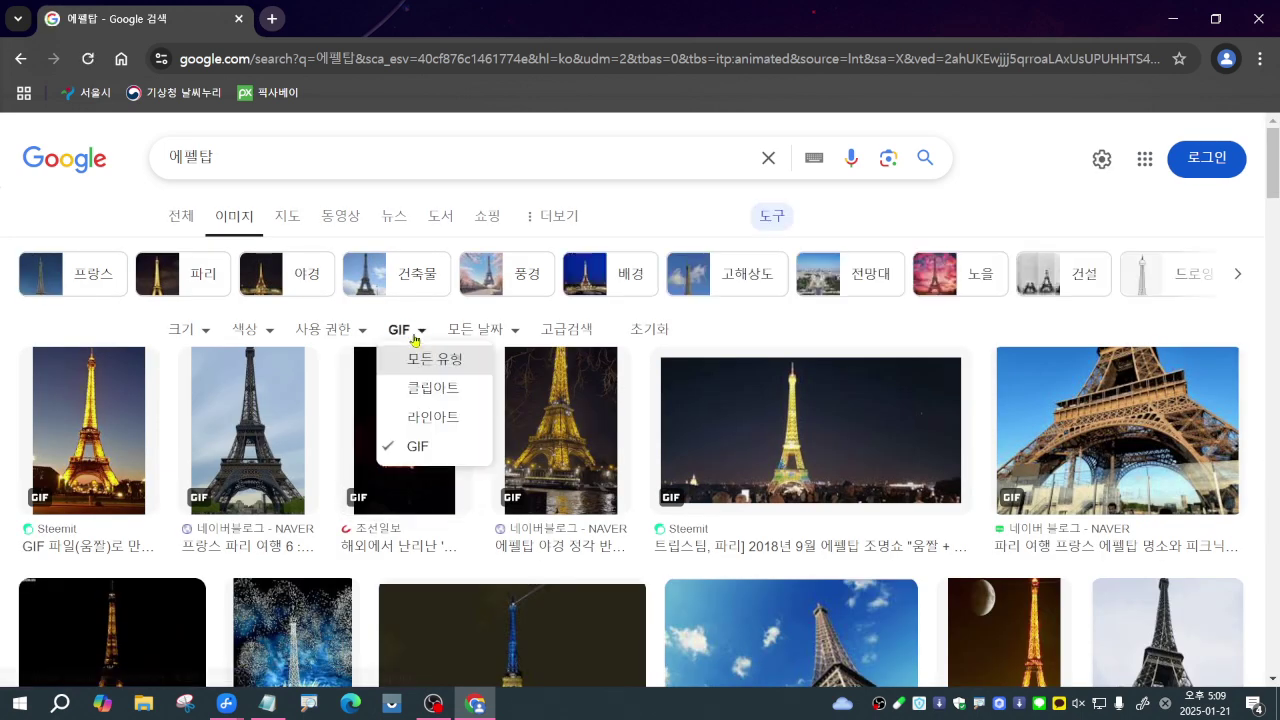
pyautogui.click(424, 370)
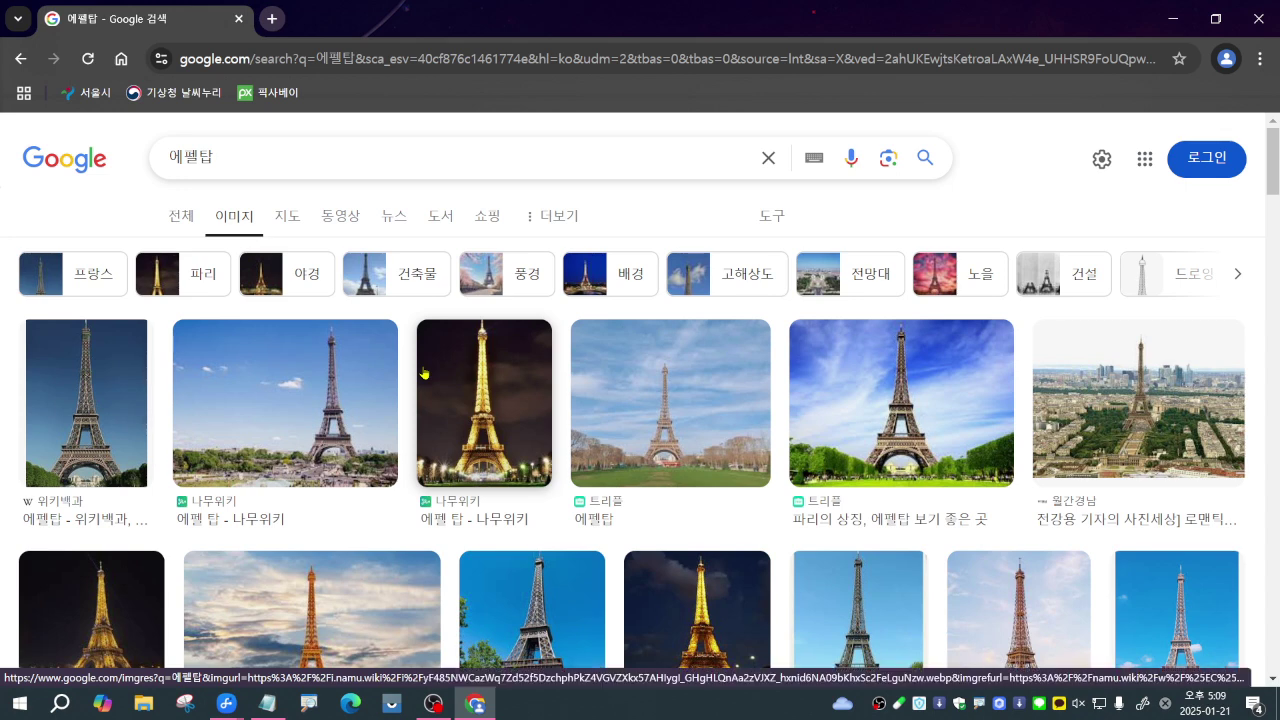
# Limit the 에펠탑 images to 지난 1주 and reset the date filter to 모든 날짜
pyautogui.click(778, 225)
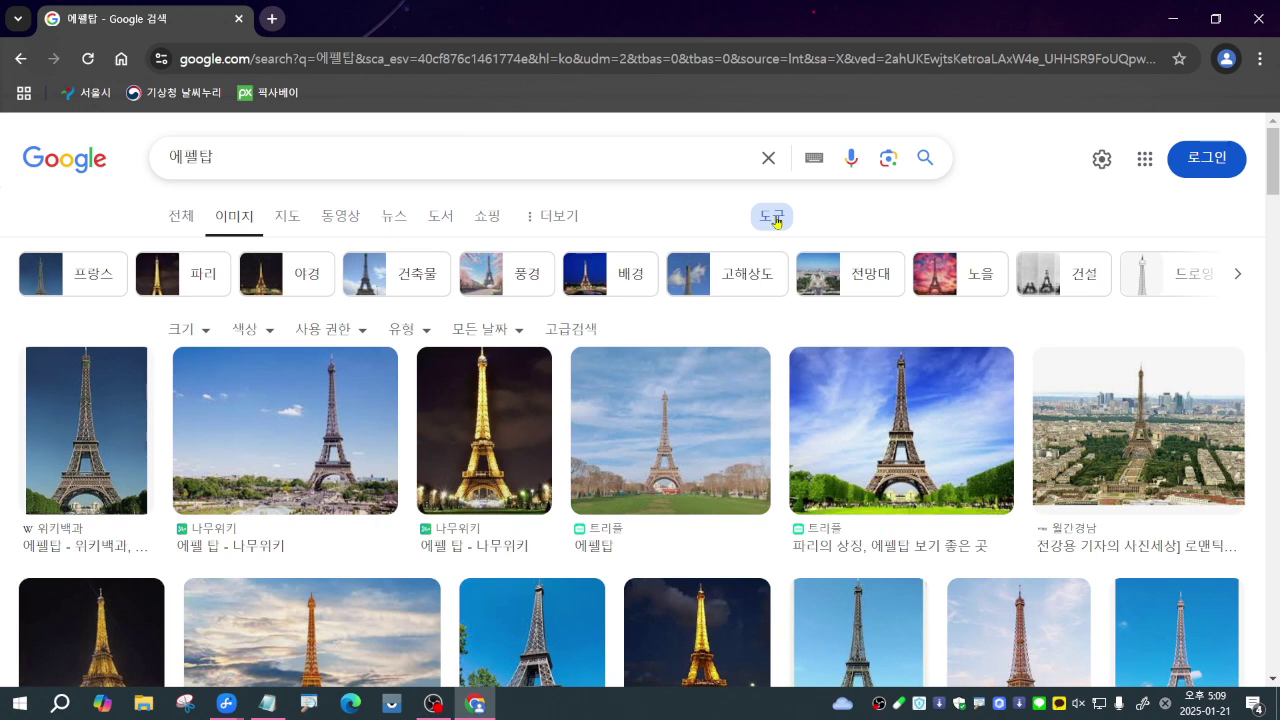
pyautogui.click(492, 336)
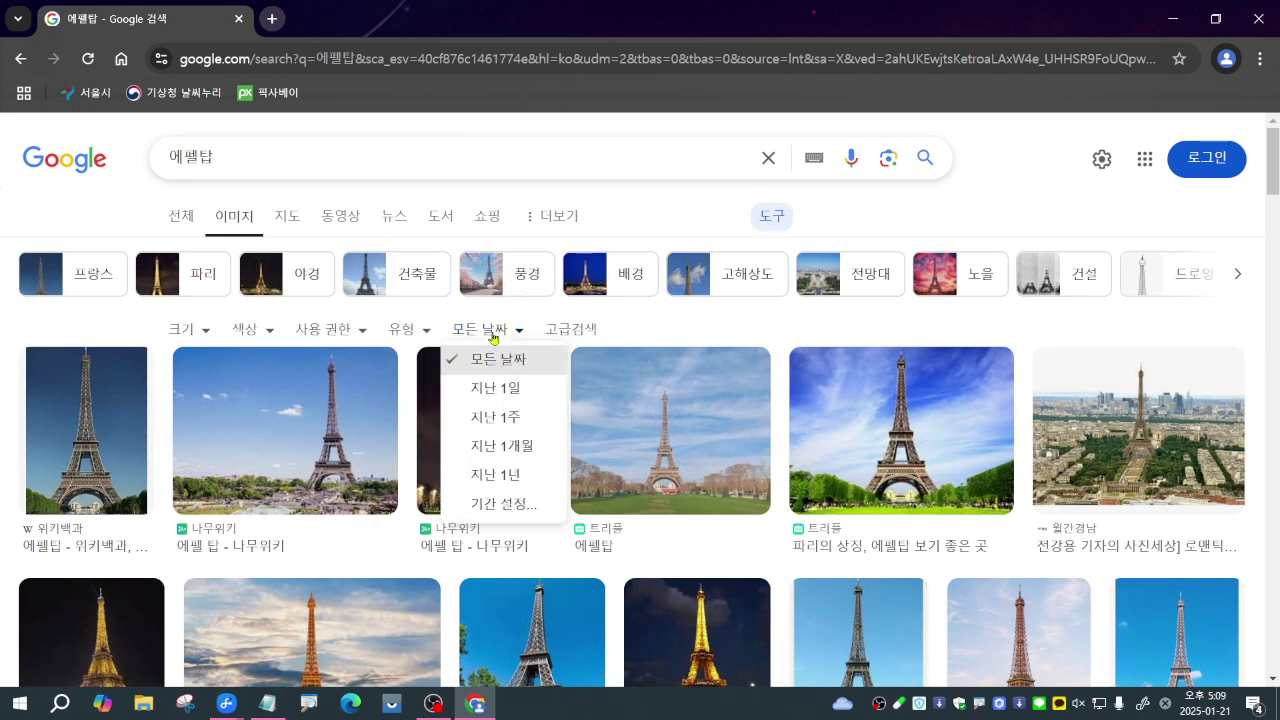
pyautogui.click(494, 418)
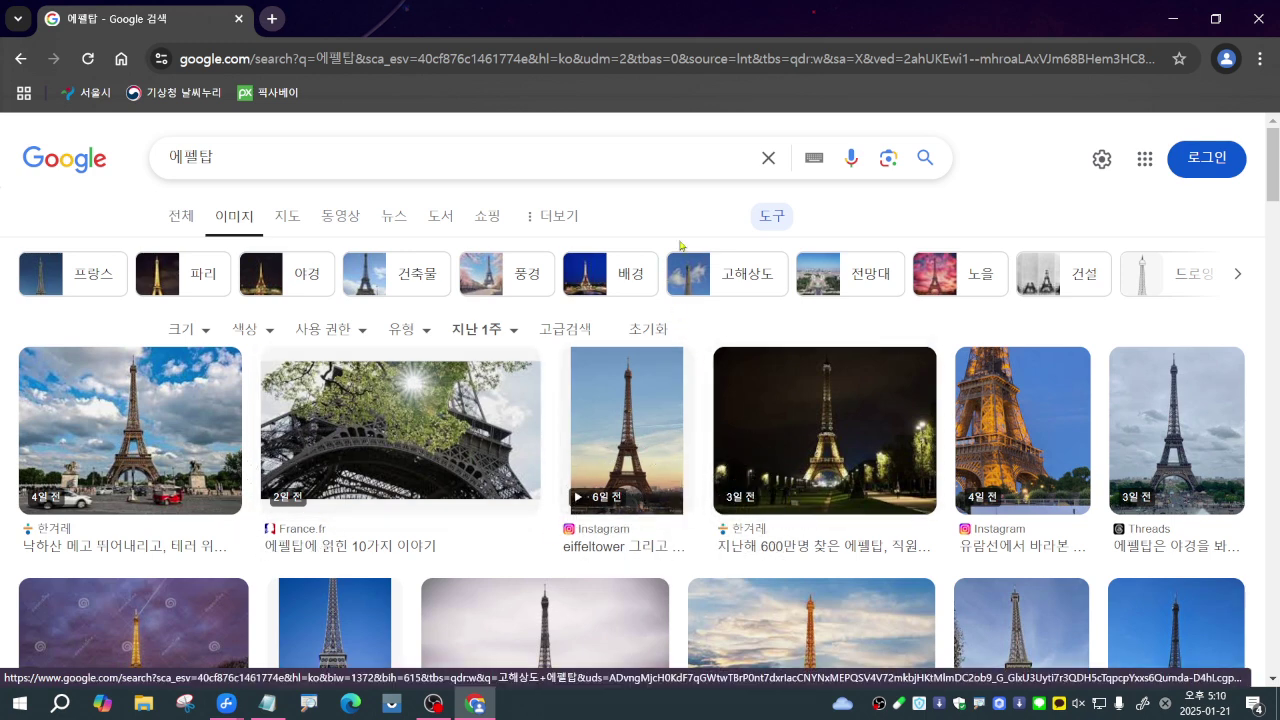
pyautogui.click(782, 220)
pyautogui.click(773, 216)
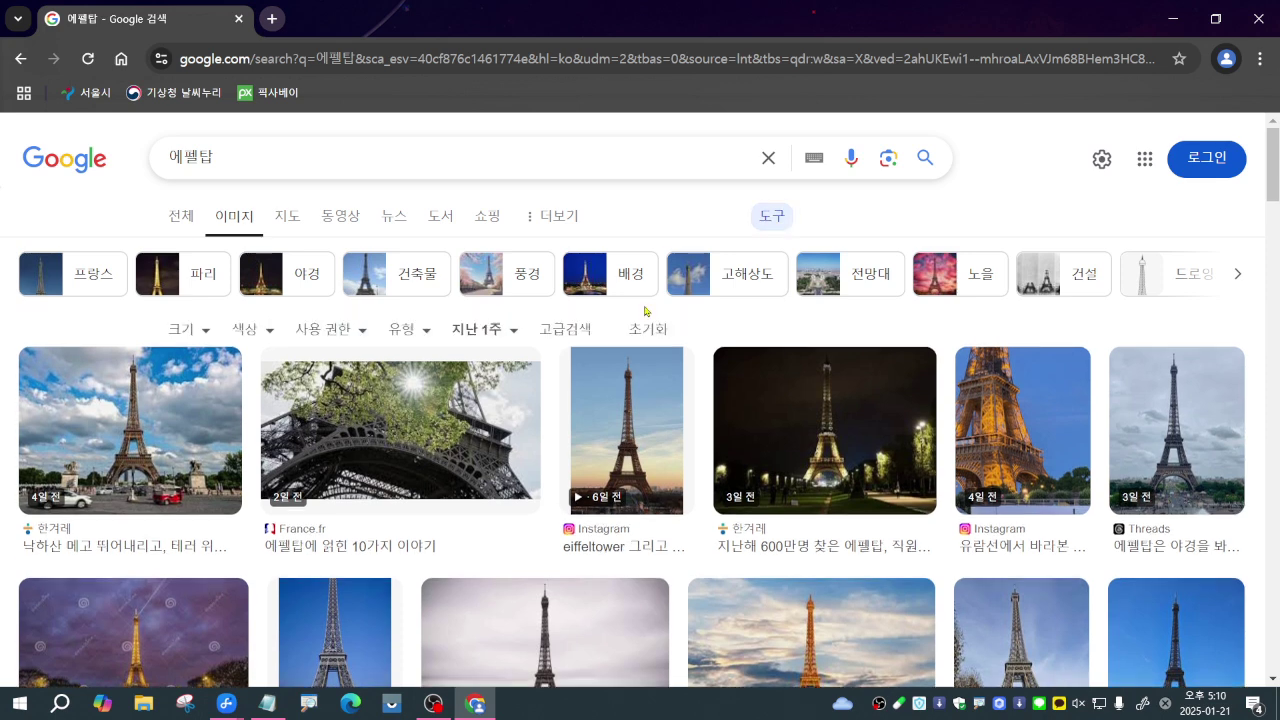
pyautogui.click(492, 336)
pyautogui.click(489, 362)
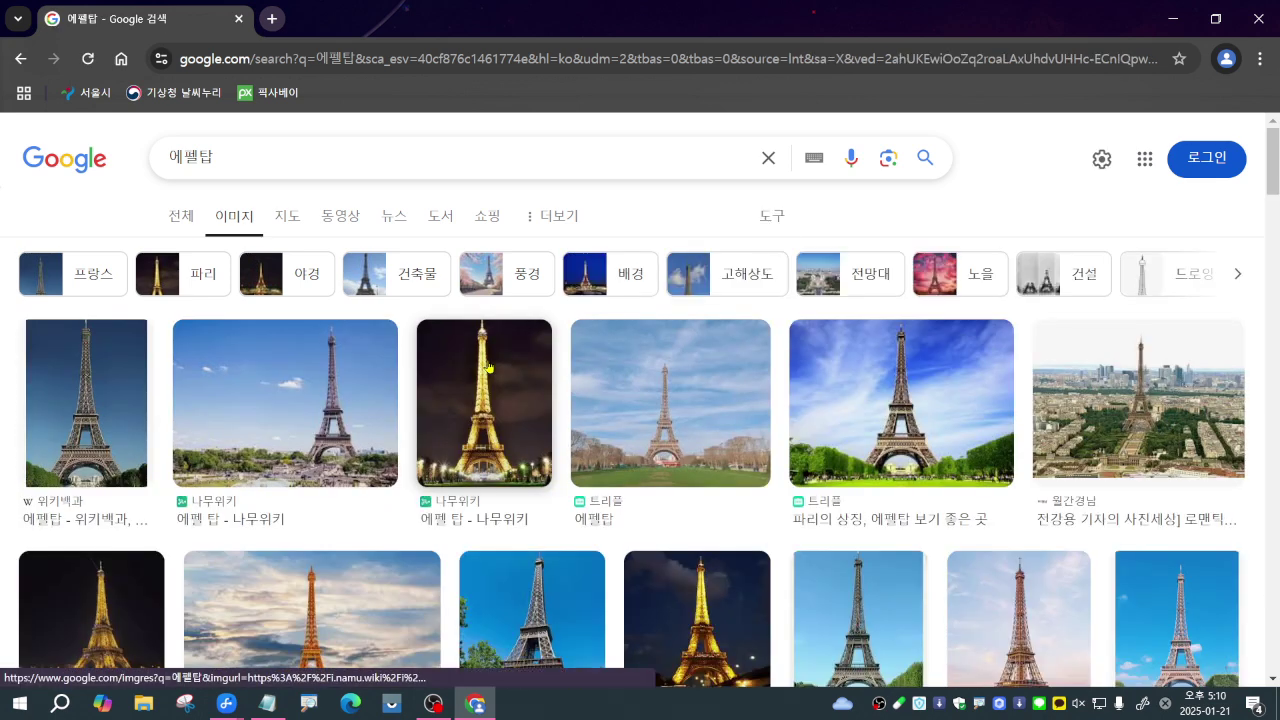
# Review the 사용 권한 filter options, including 상업 및 기타 라이선스, and close the browser
pyautogui.click(772, 216)
pyautogui.click(343, 342)
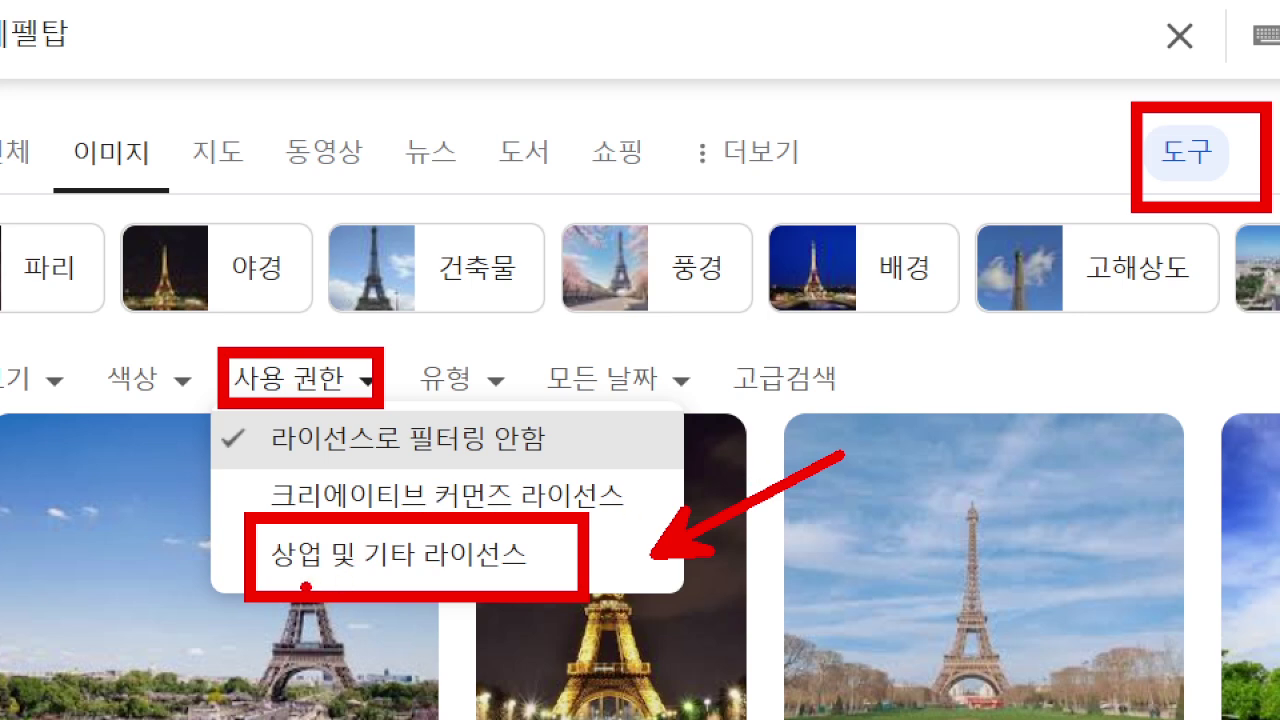
pyautogui.moveTo(307, 586); pyautogui.dragTo(560, 583)
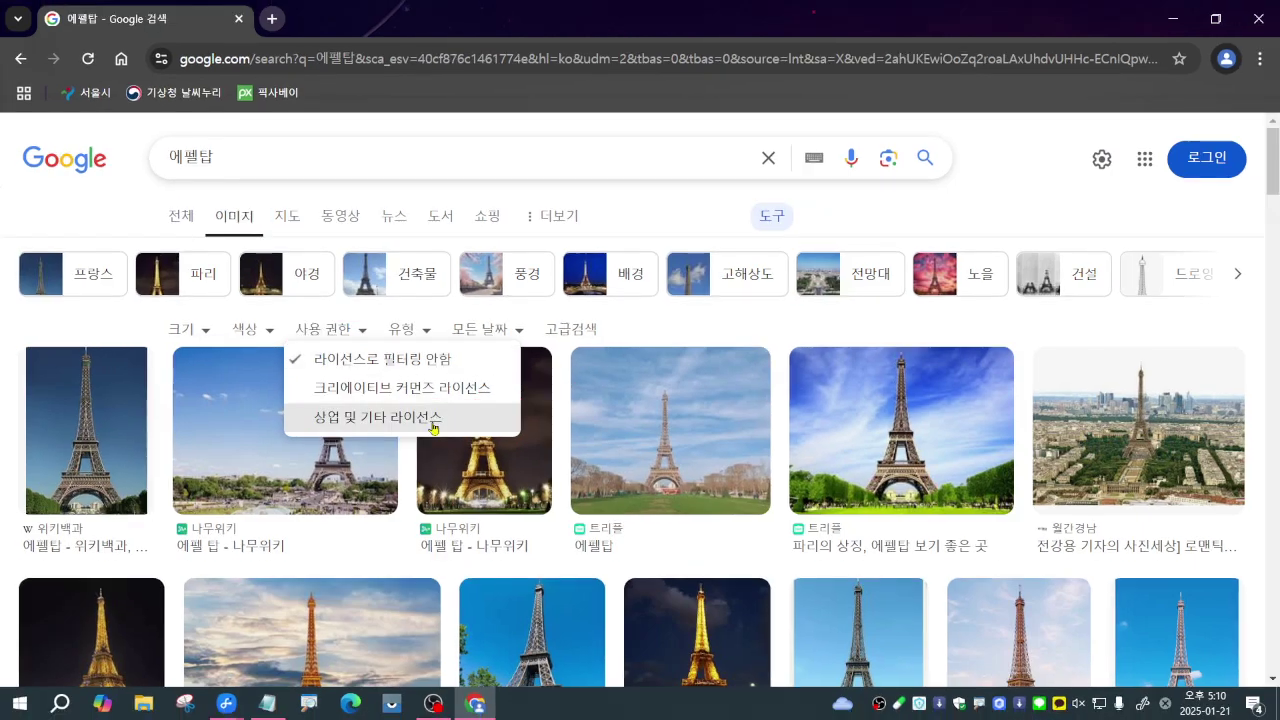
pyautogui.click(239, 19)
# Highlight "이미지 검색" in the Notepad outline and clear the selection
pyautogui.click(1154, 285)
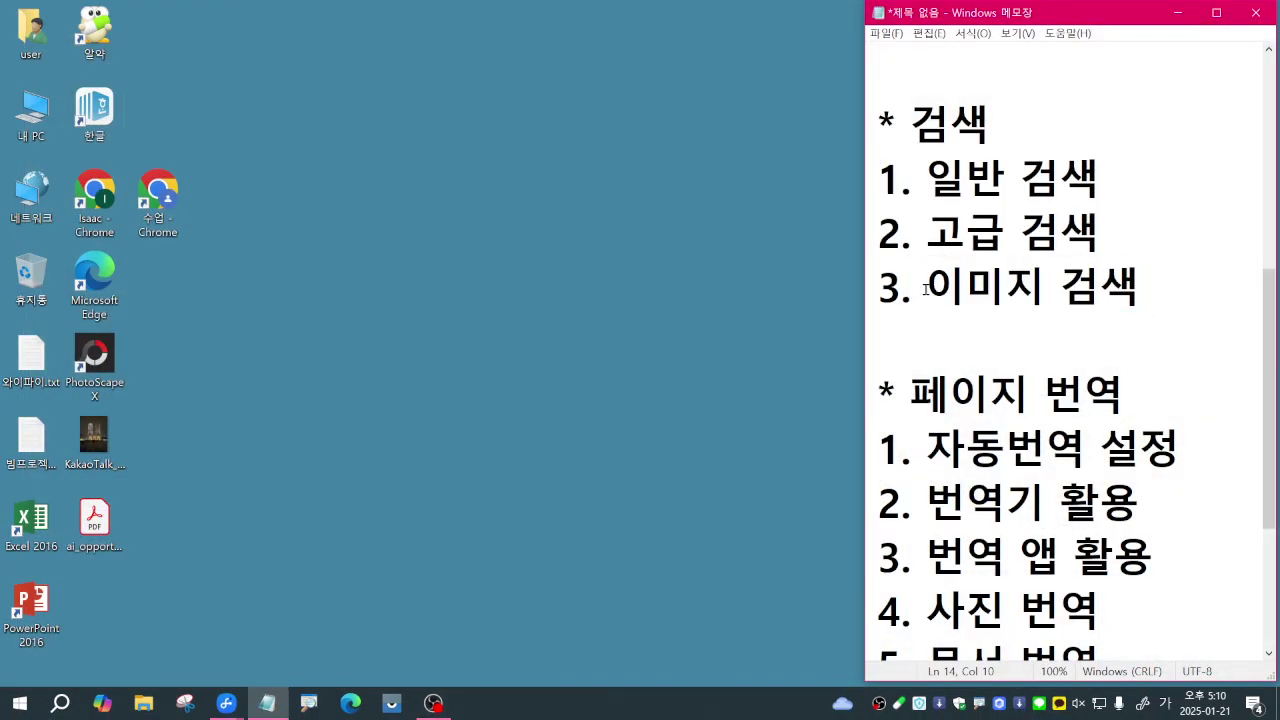
pyautogui.moveTo(926, 290); pyautogui.dragTo(1173, 290)
pyautogui.click(1174, 289)
pyautogui.moveTo(926, 290); pyautogui.dragTo(1167, 291)
pyautogui.click(1167, 291)
# Open the KakaoTalk photo on the desktop, view it, and close the photo viewer
pyautogui.click(96, 450)
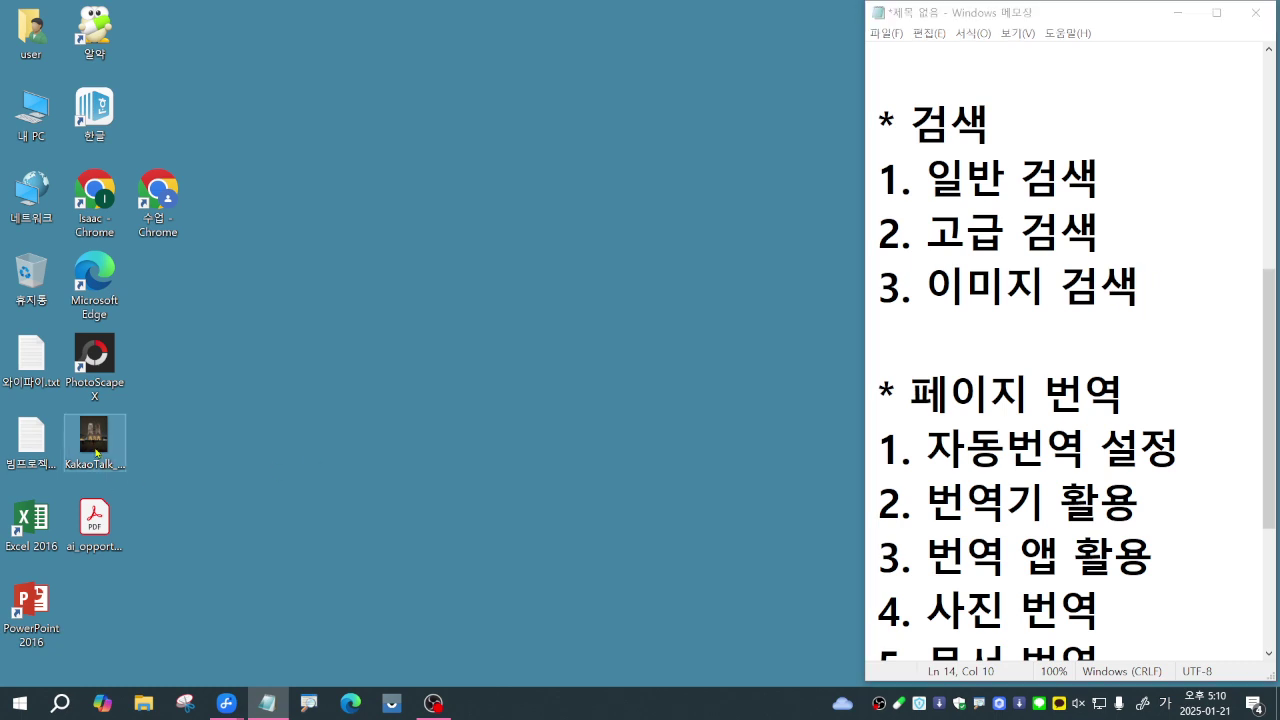
pyautogui.doubleClick(96, 450)
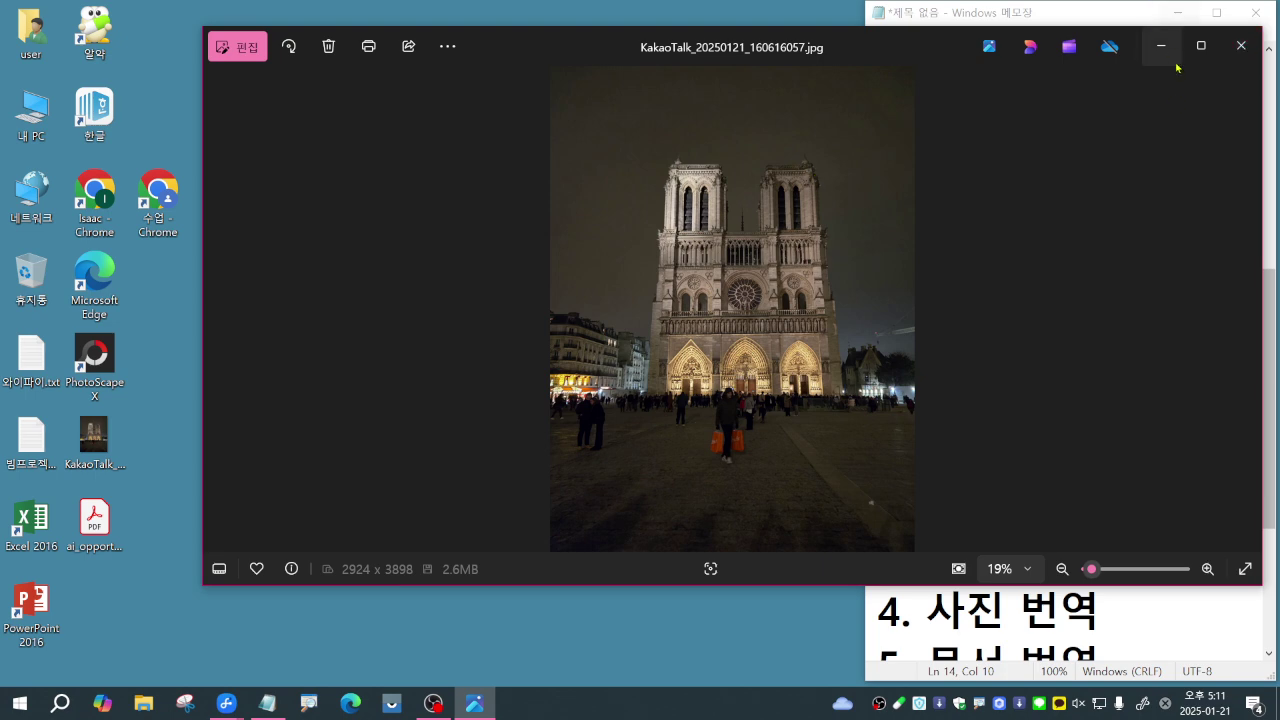
pyautogui.click(1241, 47)
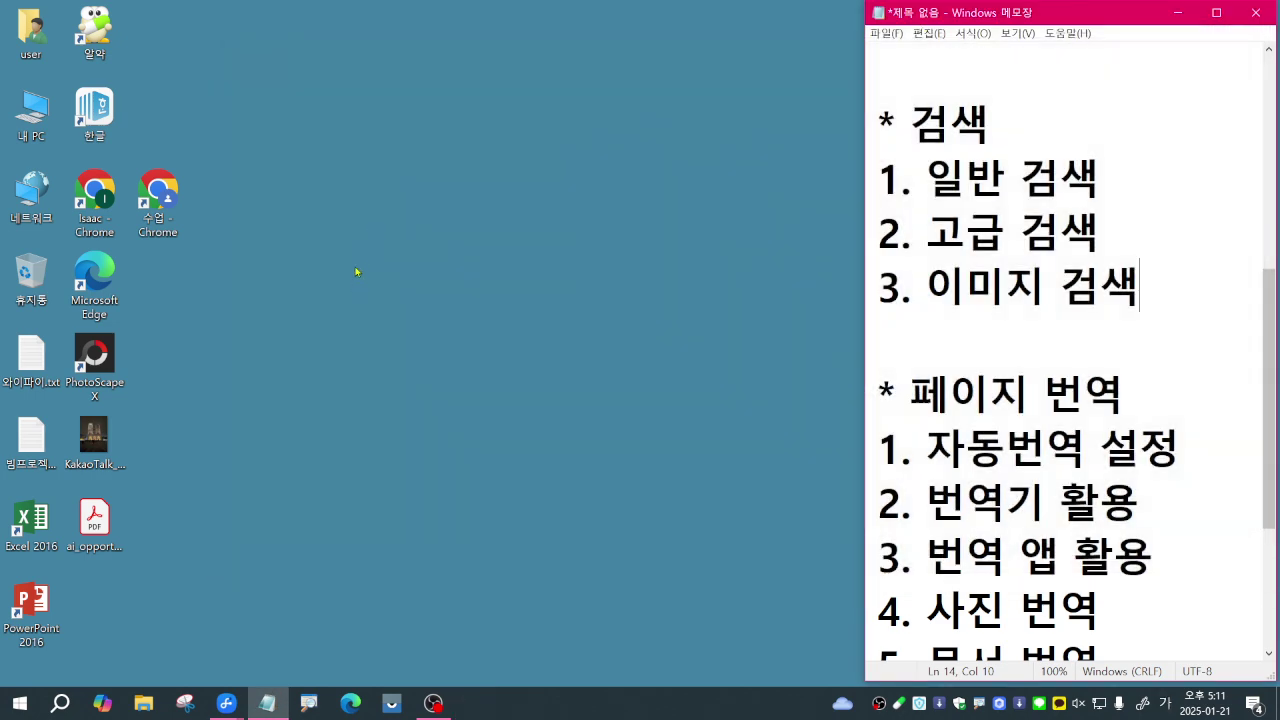
# Open a Chrome window with the 수업 profile and go to Google Images
pyautogui.click(159, 196)
pyautogui.doubleClick(159, 196)
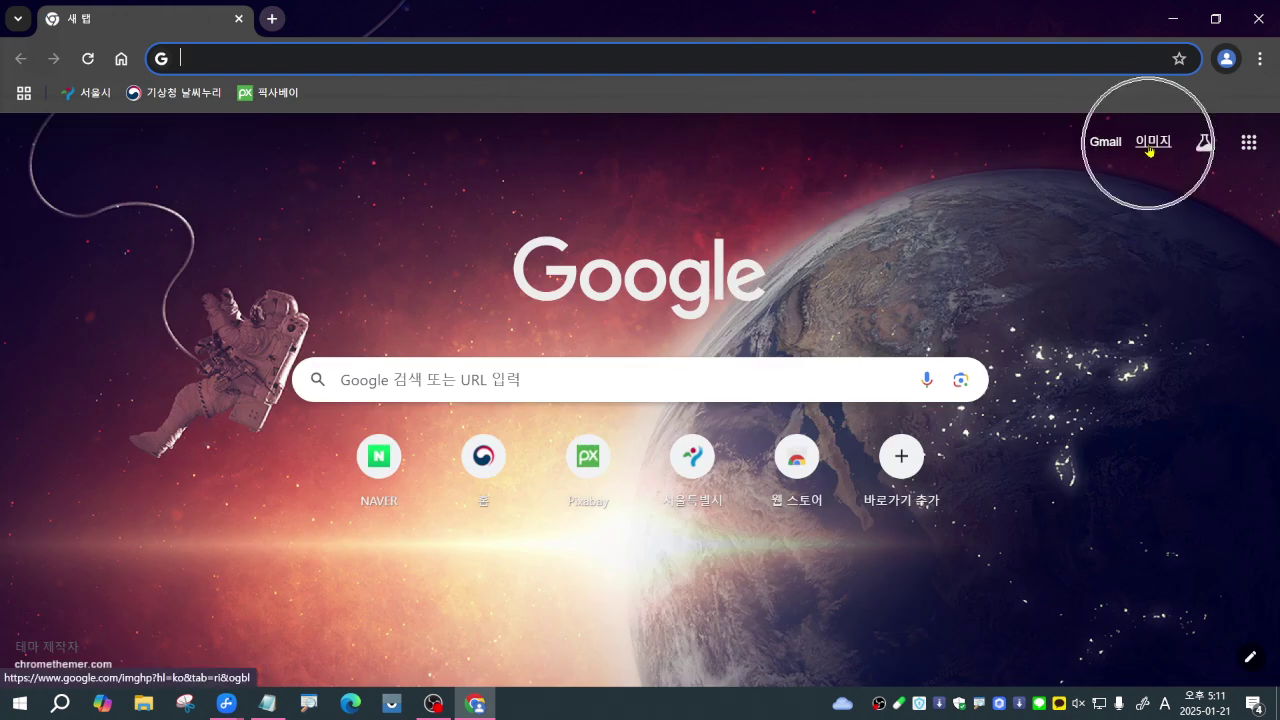
pyautogui.click(1150, 150)
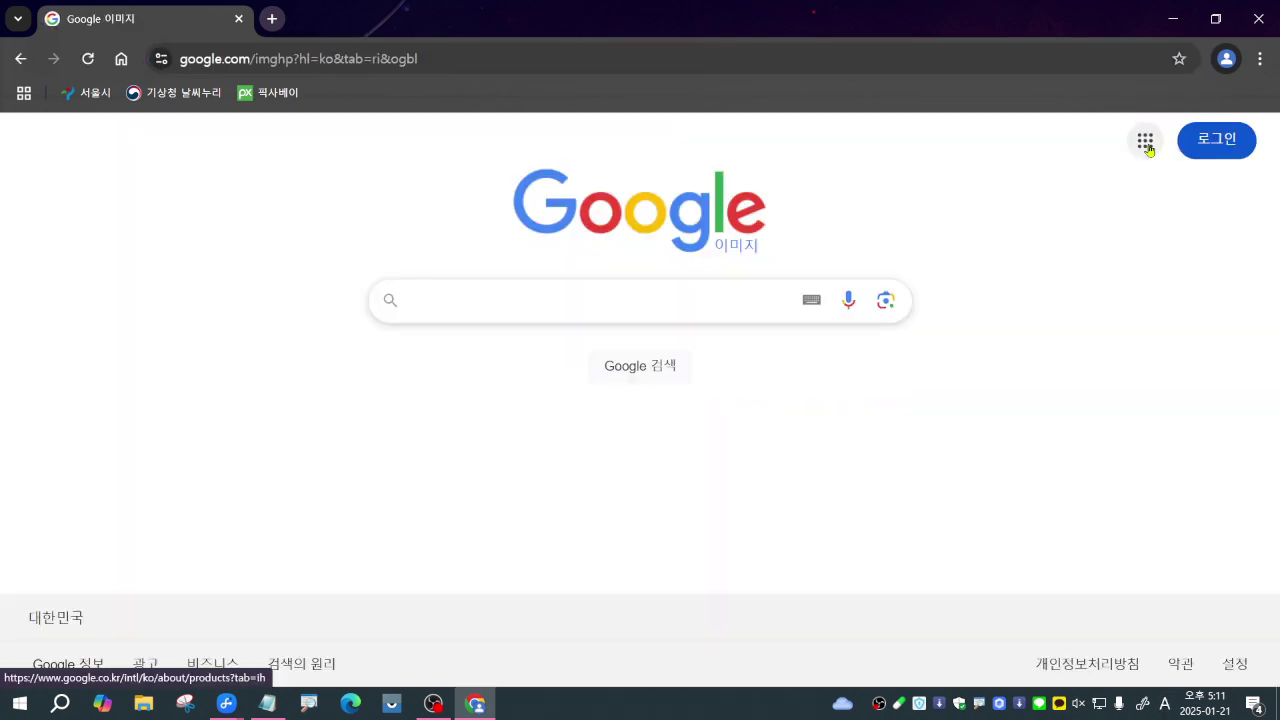
# Shrink the browser window to expose the desktop, search Google Images with the KakaoTalk photo, and maximize the window again
pyautogui.moveTo(440, 7); pyautogui.dragTo(858, 50)
pyautogui.moveTo(93, 438); pyautogui.dragTo(731, 462)
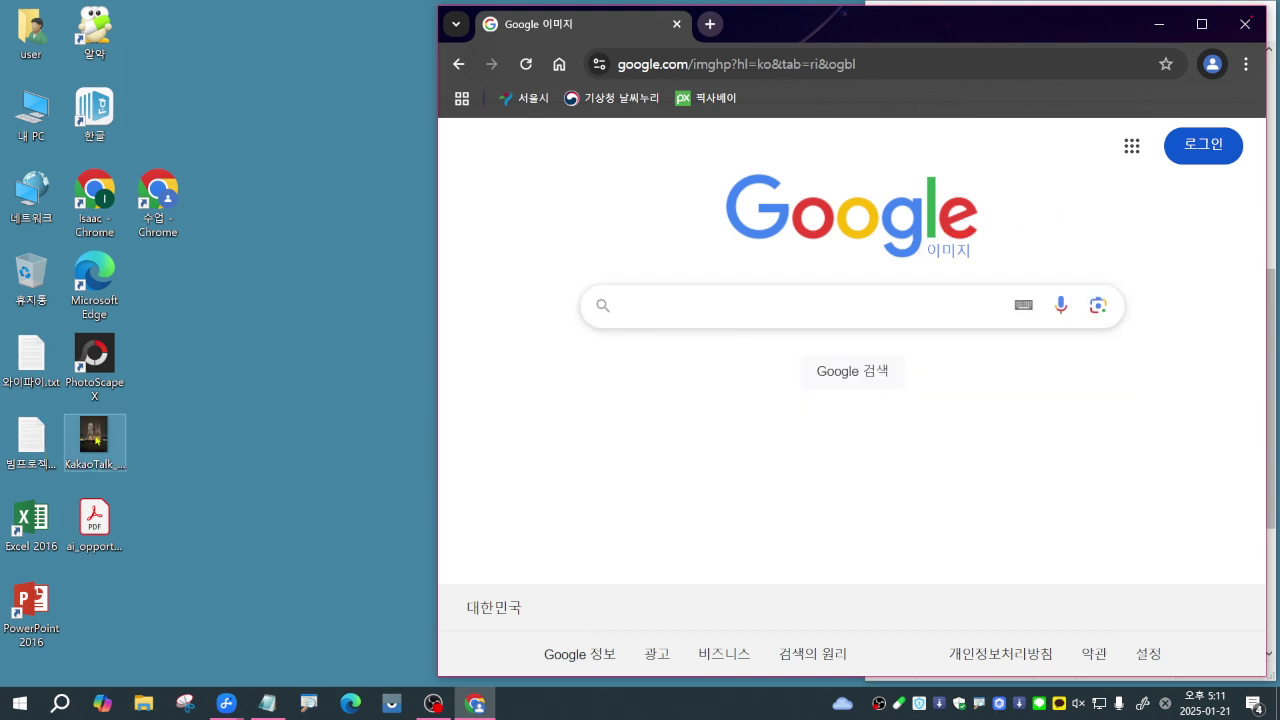
pyautogui.moveTo(97, 440); pyautogui.dragTo(793, 477)
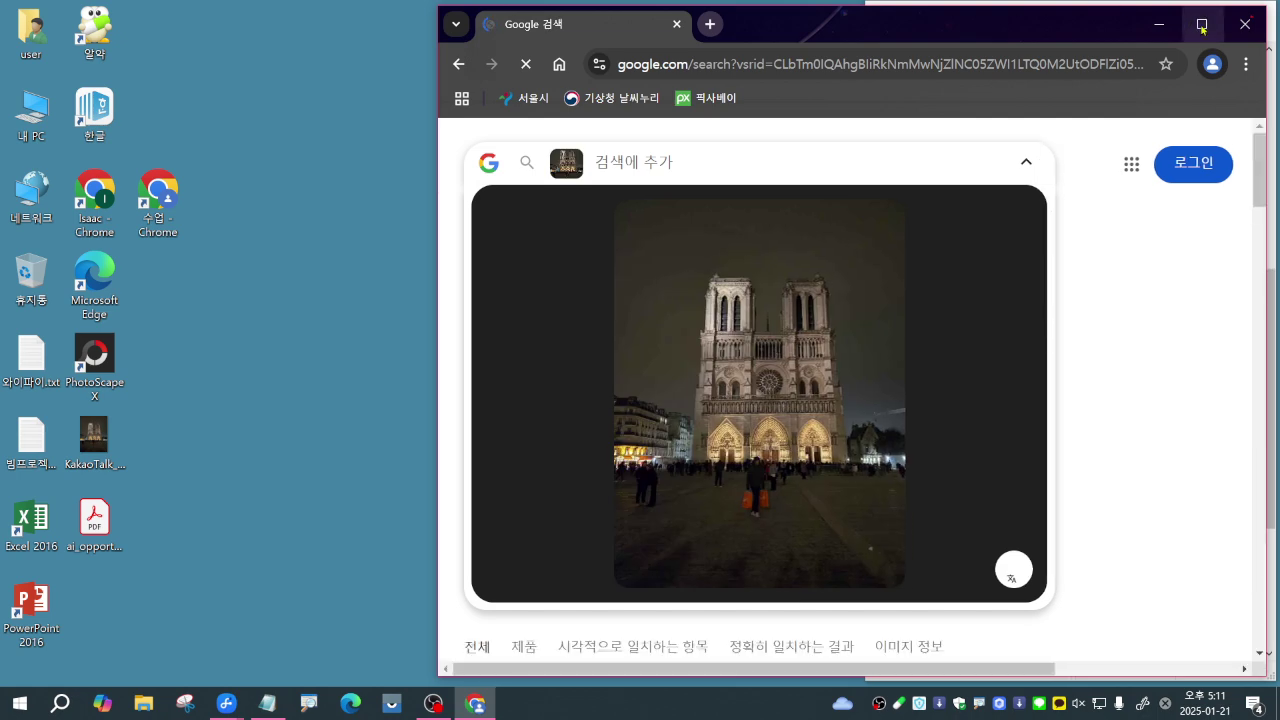
pyautogui.click(1202, 25)
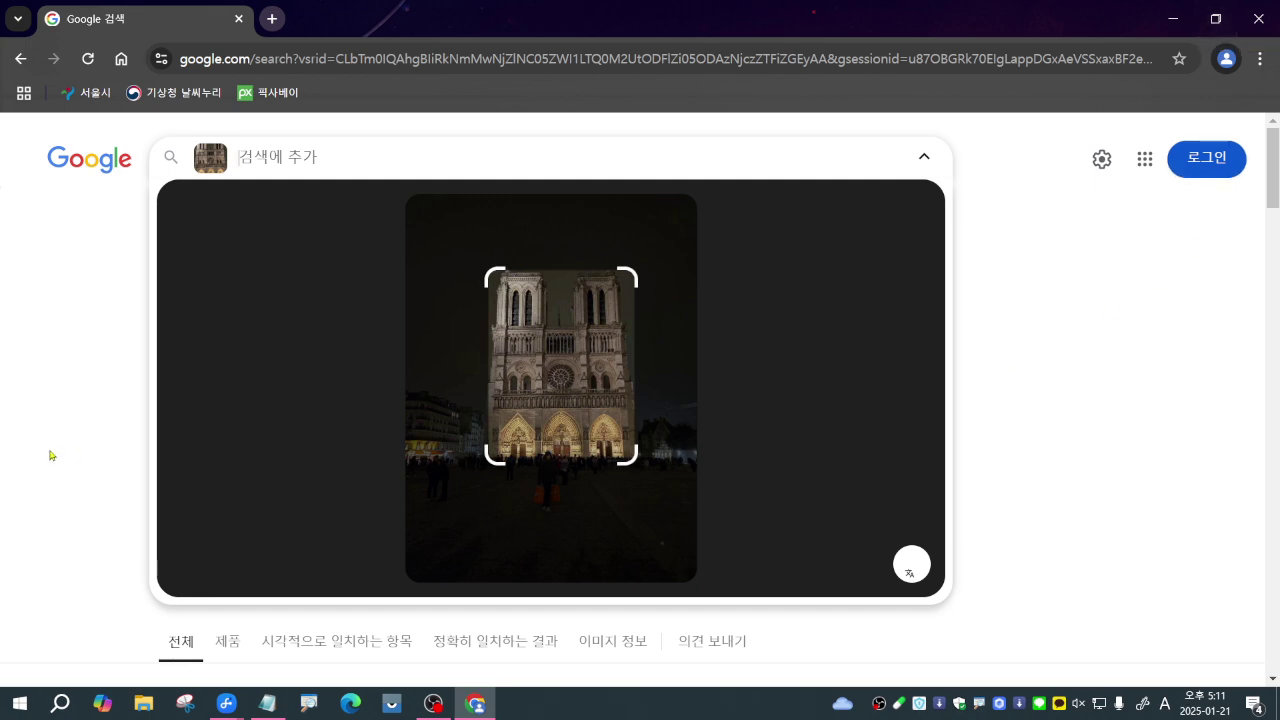
# Examine the photo's search results, including the landmark overview and the 시각적으로 일치하는 항목 section, and close the browser
pyautogui.scroll(-3, 50, 465)
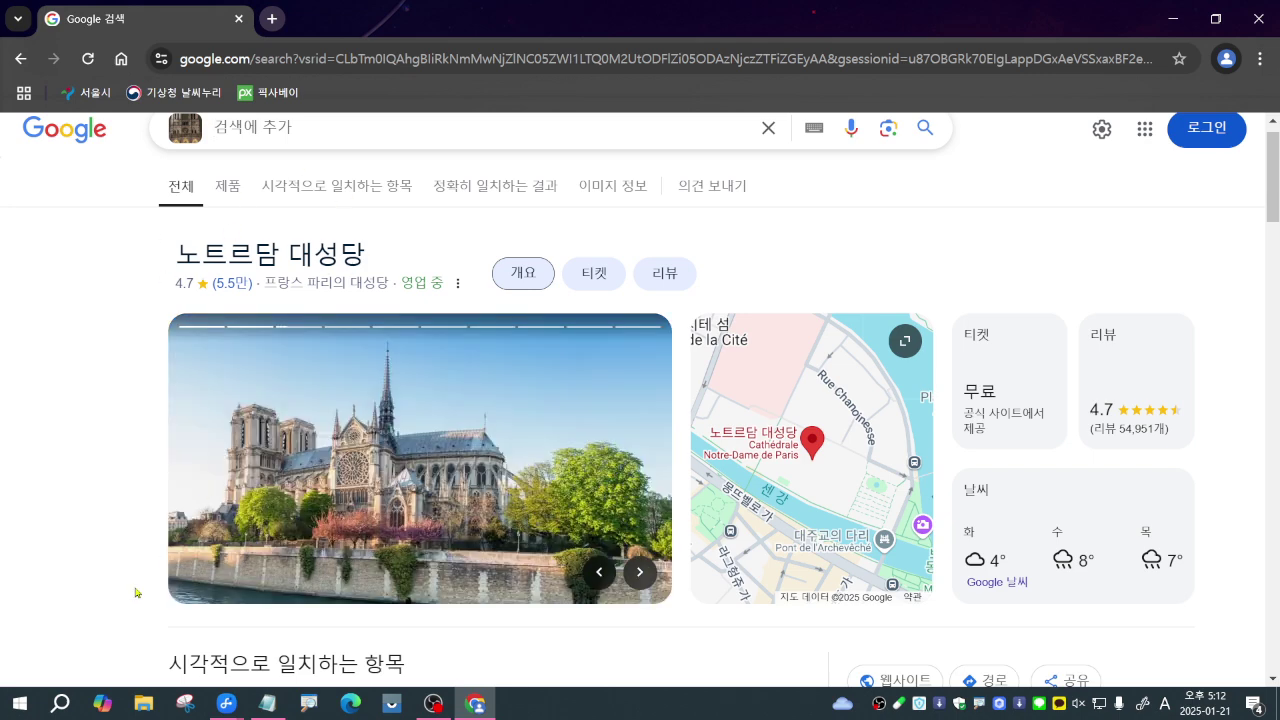
pyautogui.scroll(-3, 137, 593)
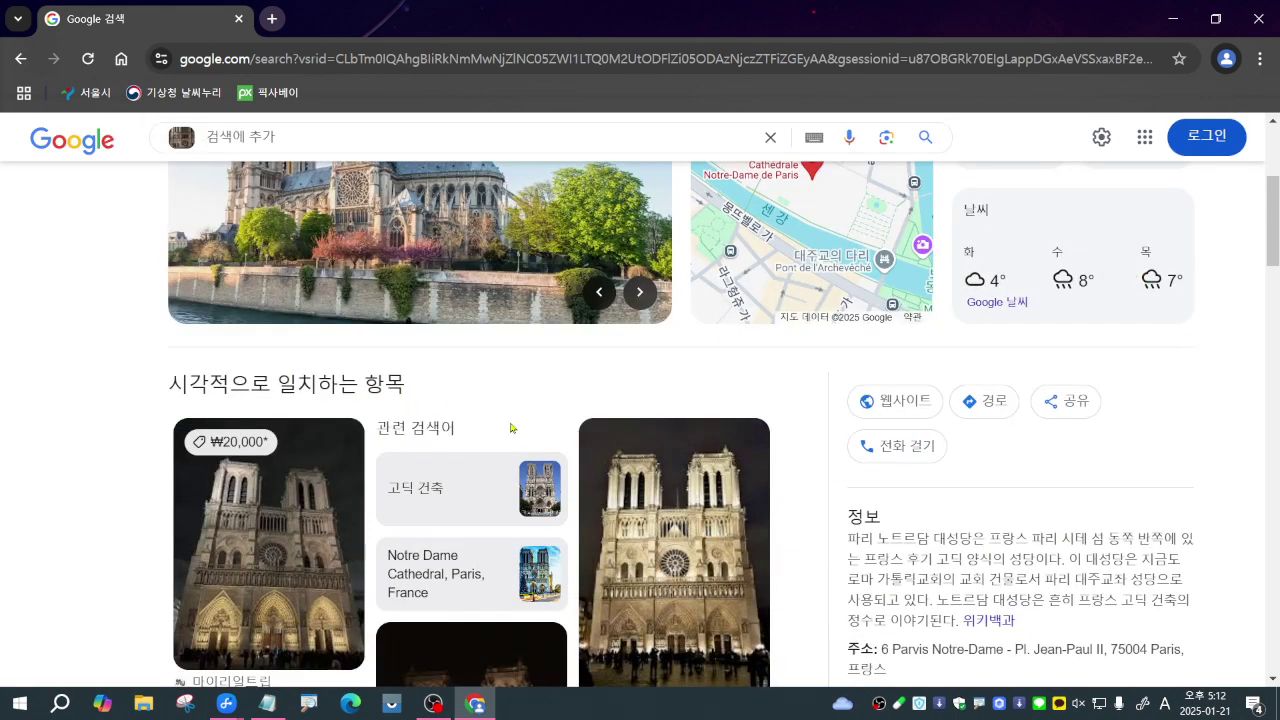
pyautogui.scroll(-3, 512, 425)
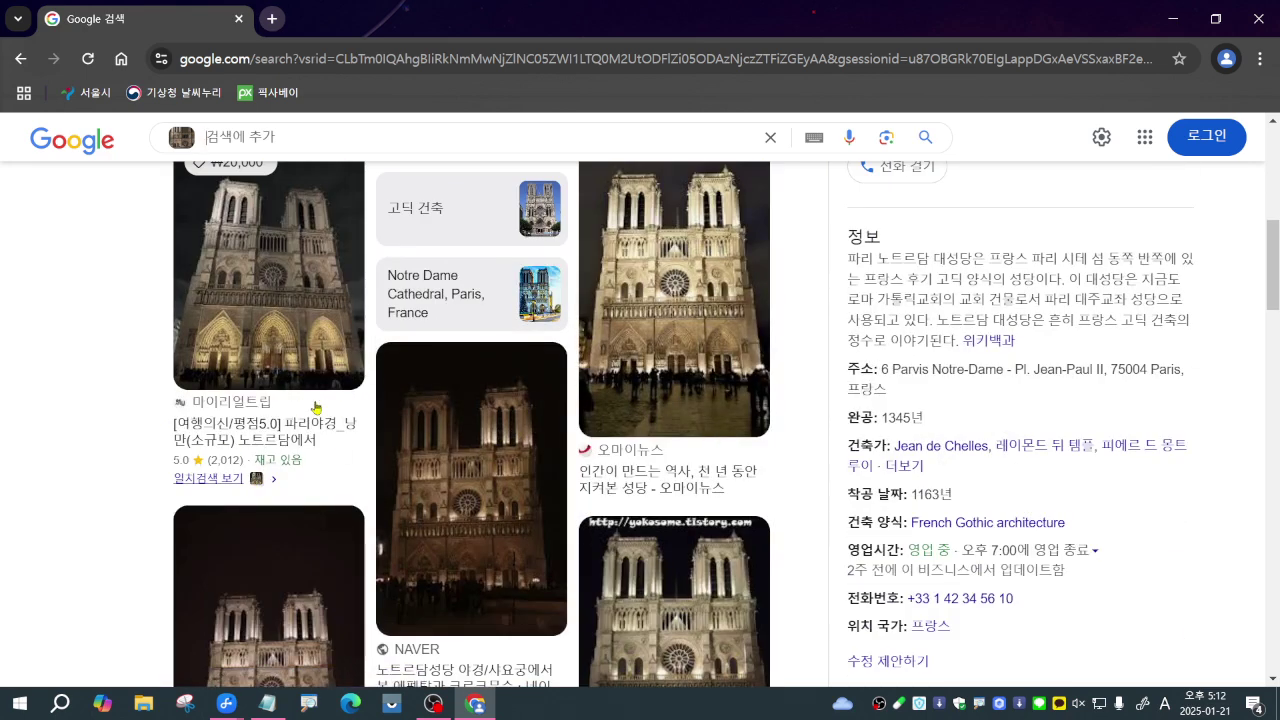
pyautogui.scroll(-3, 275, 463)
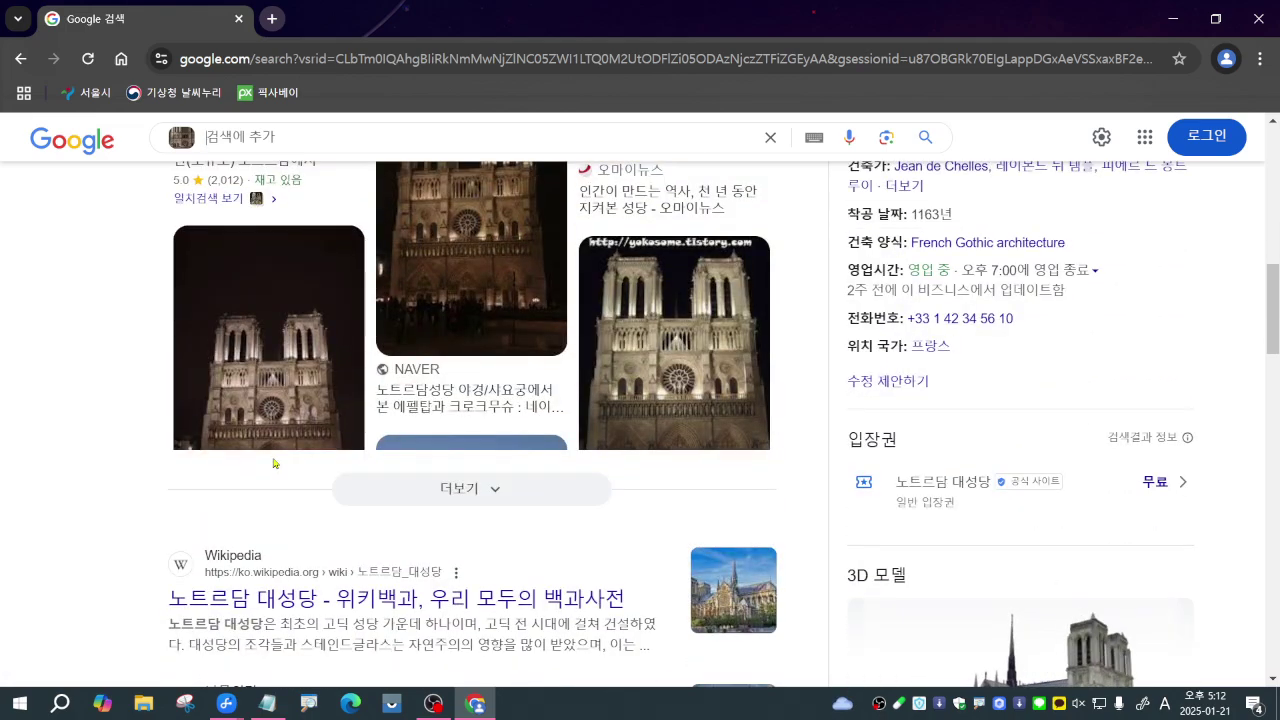
pyautogui.scroll(-4, 275, 463)
pyautogui.scroll(10, 275, 463)
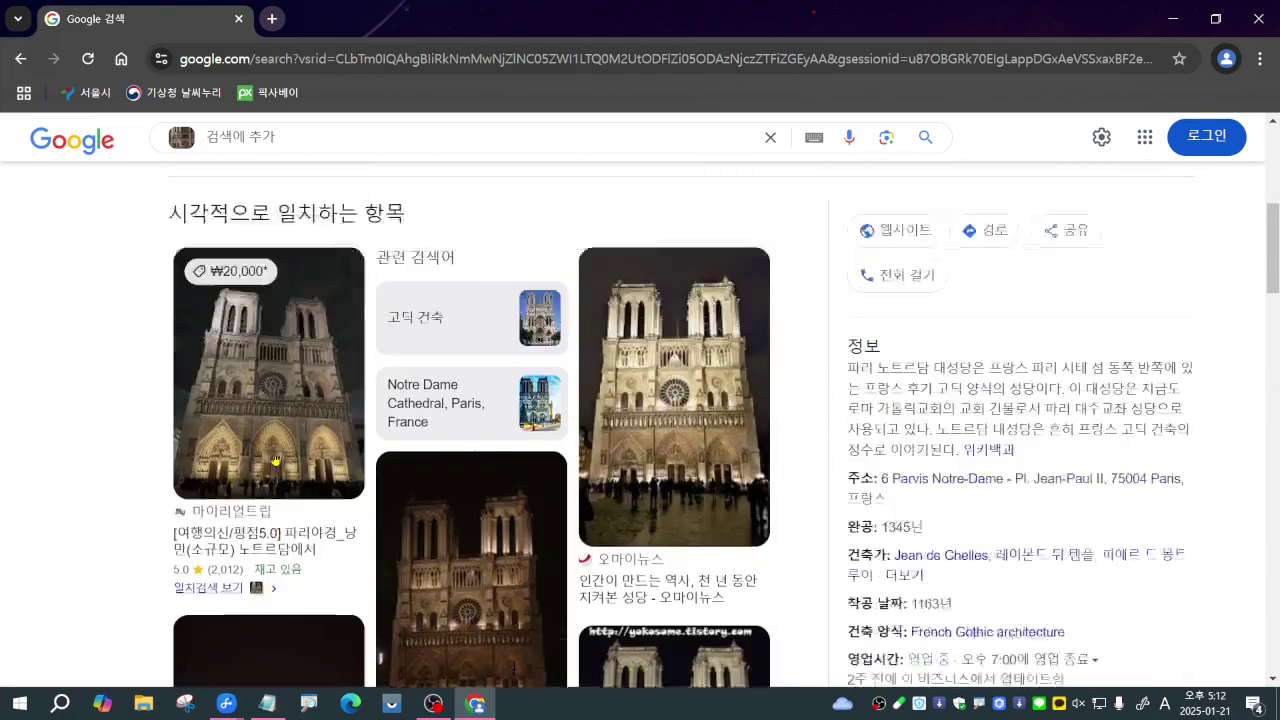
pyautogui.scroll(-1, 269, 436)
pyautogui.scroll(1, 269, 436)
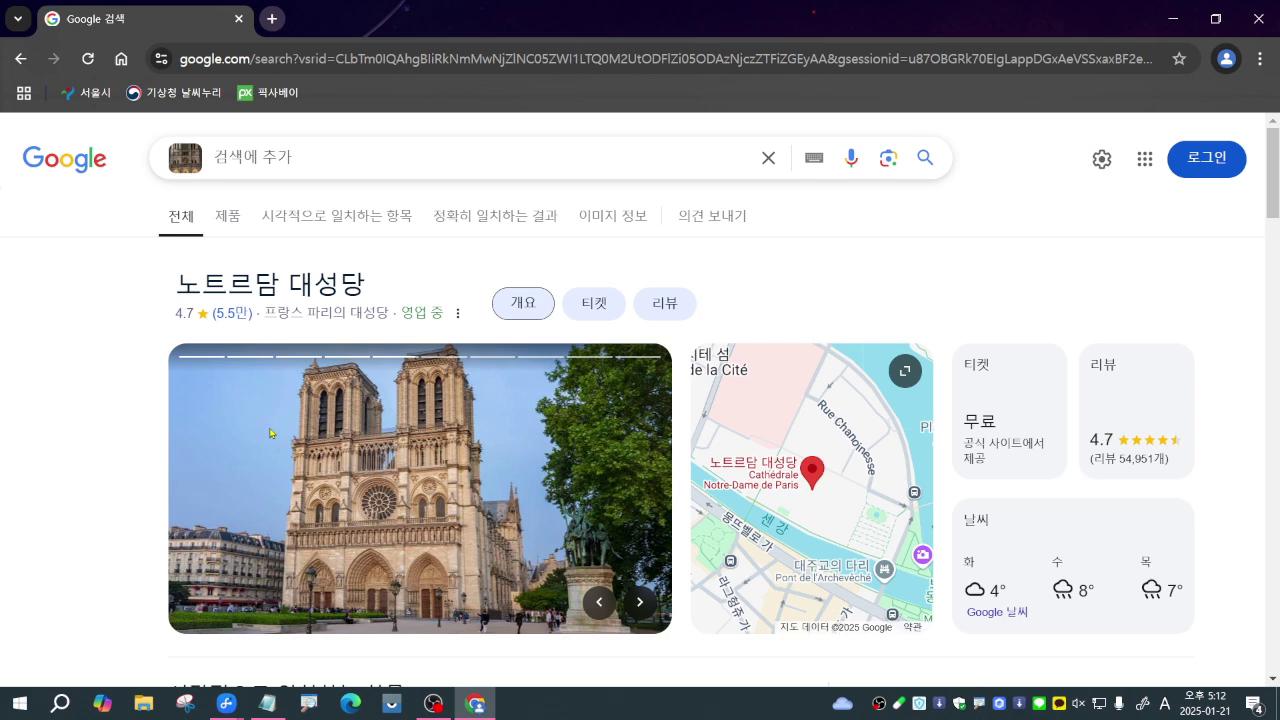
pyautogui.click(1175, 9)
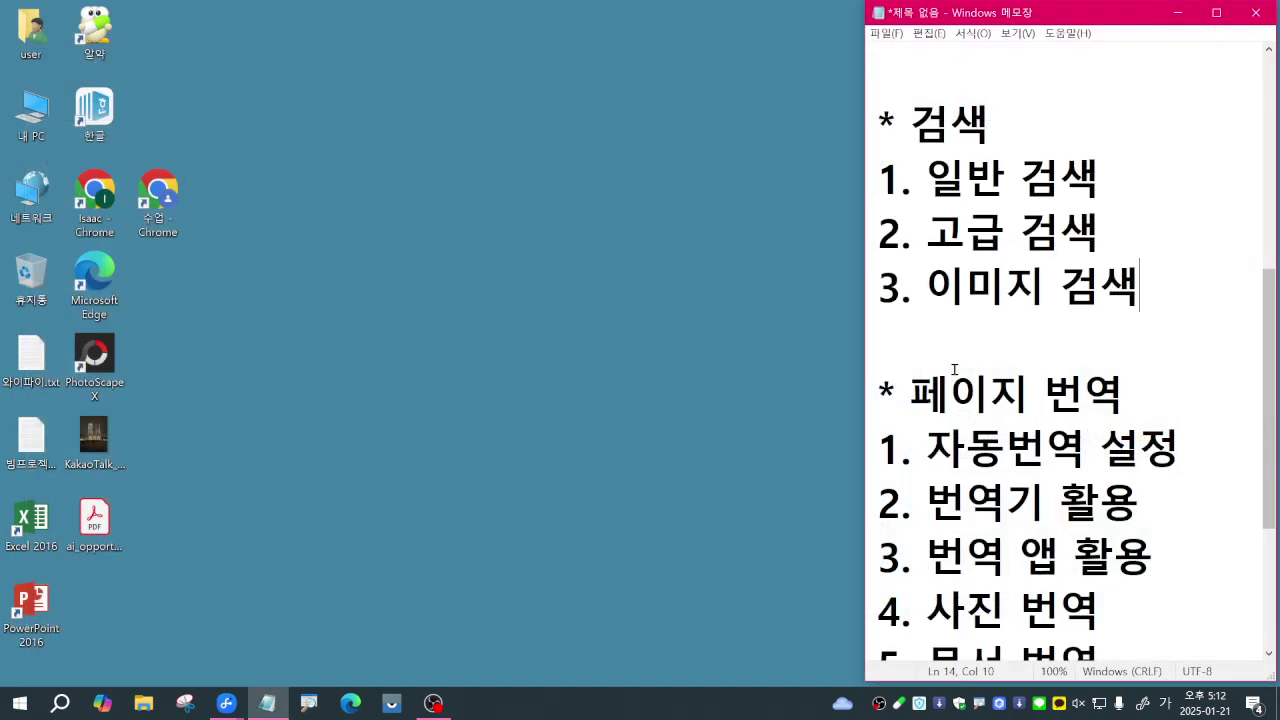
# Highlight the heading "페이지 번역" and its word "번역" in the Notepad outline, and clear the selection
pyautogui.scroll(-2, 1146, 394)
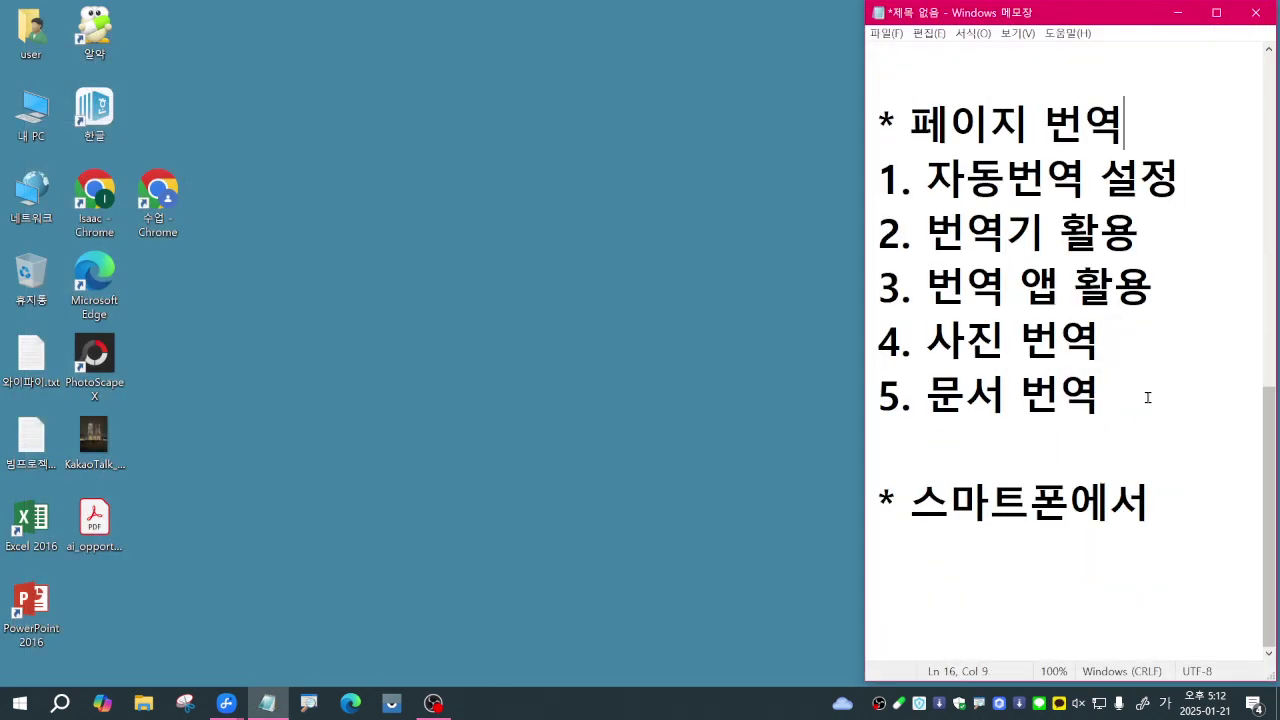
pyautogui.moveTo(909, 123); pyautogui.dragTo(1126, 127)
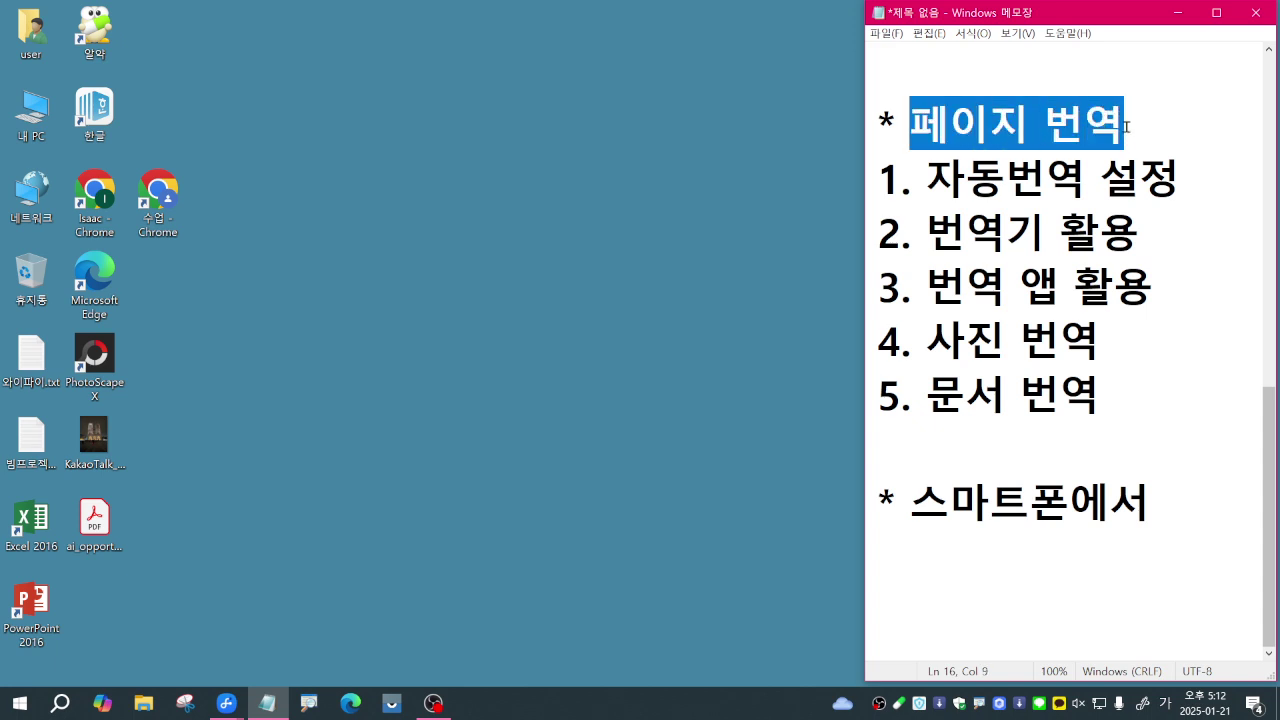
pyautogui.click(1126, 127)
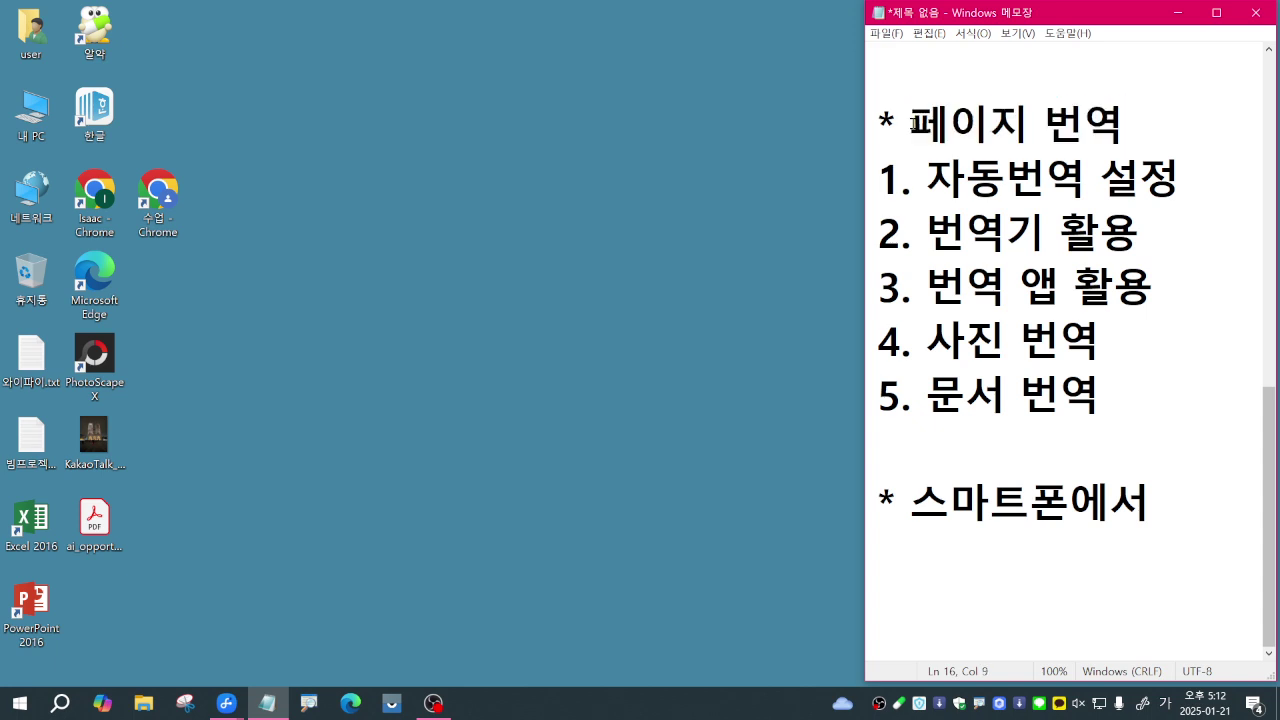
pyautogui.moveTo(913, 124); pyautogui.dragTo(1161, 117)
pyautogui.click(1161, 117)
pyautogui.moveTo(1045, 124); pyautogui.dragTo(1134, 126)
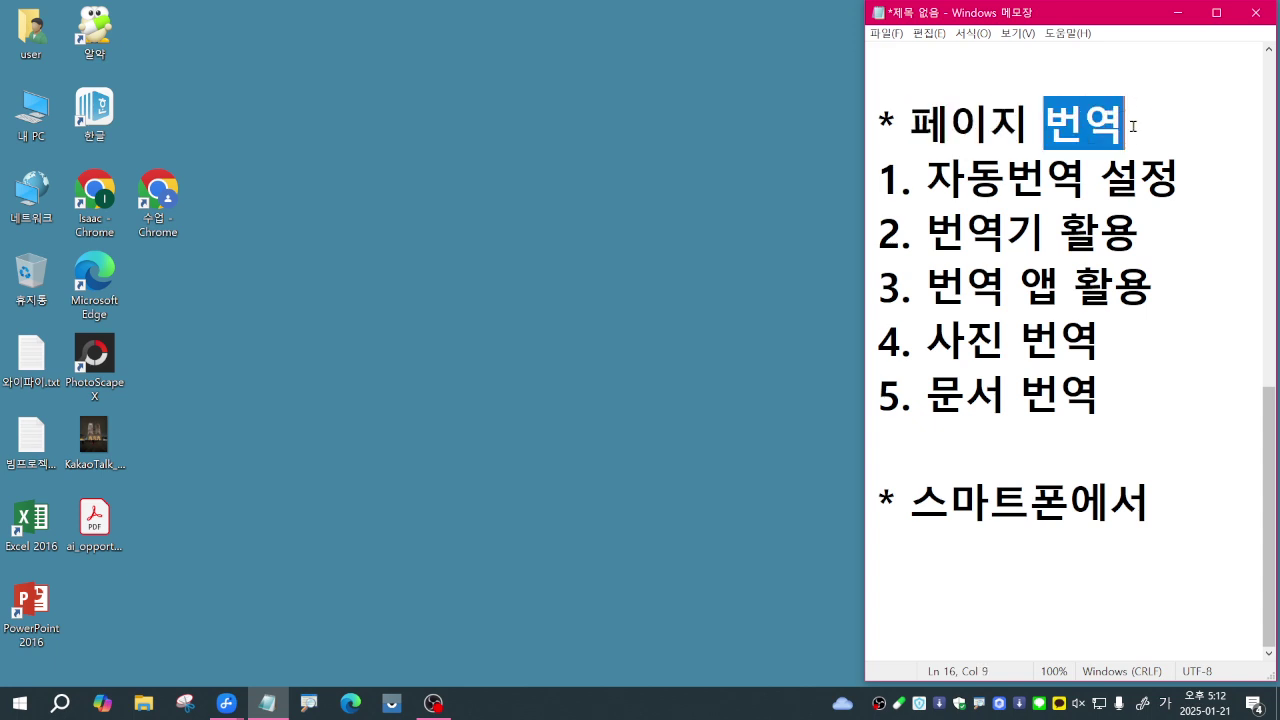
pyautogui.click(1133, 126)
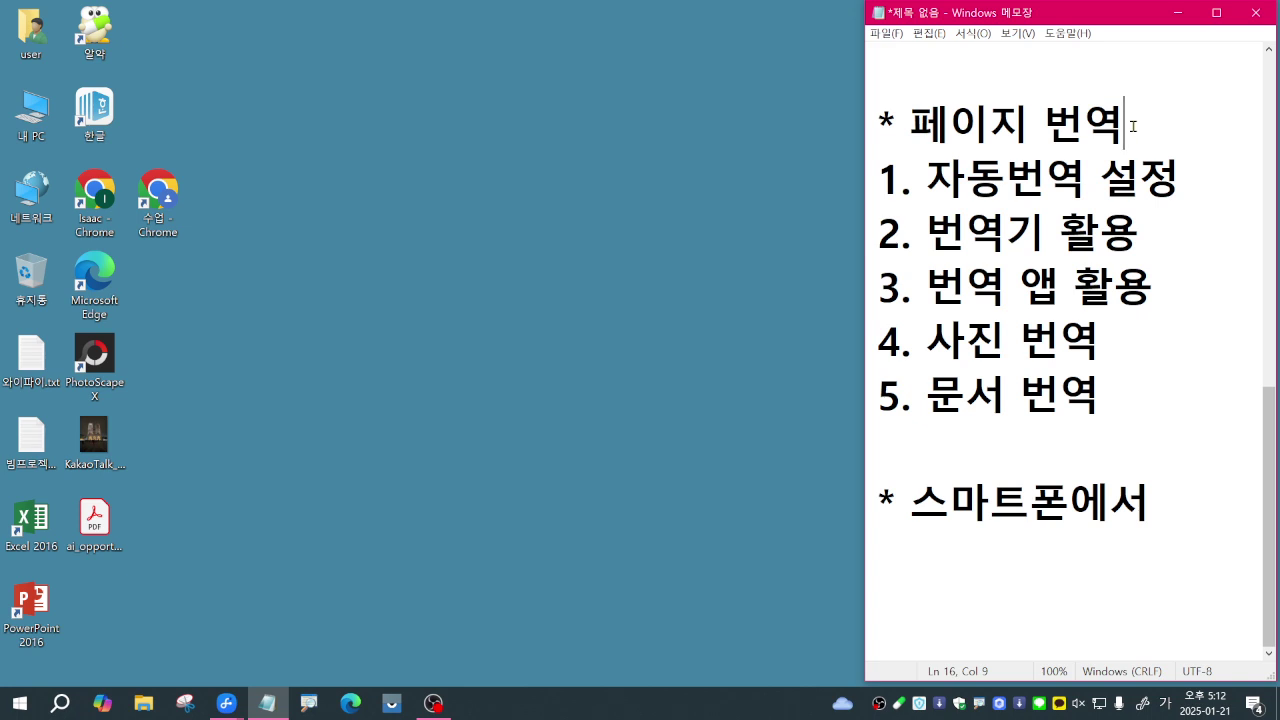
# Highlight "번역" in the heading once more, highlight "자동번역 설정" below it, and clear the selection
pyautogui.click(1200, 179)
pyautogui.moveTo(1047, 128); pyautogui.dragTo(1126, 121)
pyautogui.click(1127, 121)
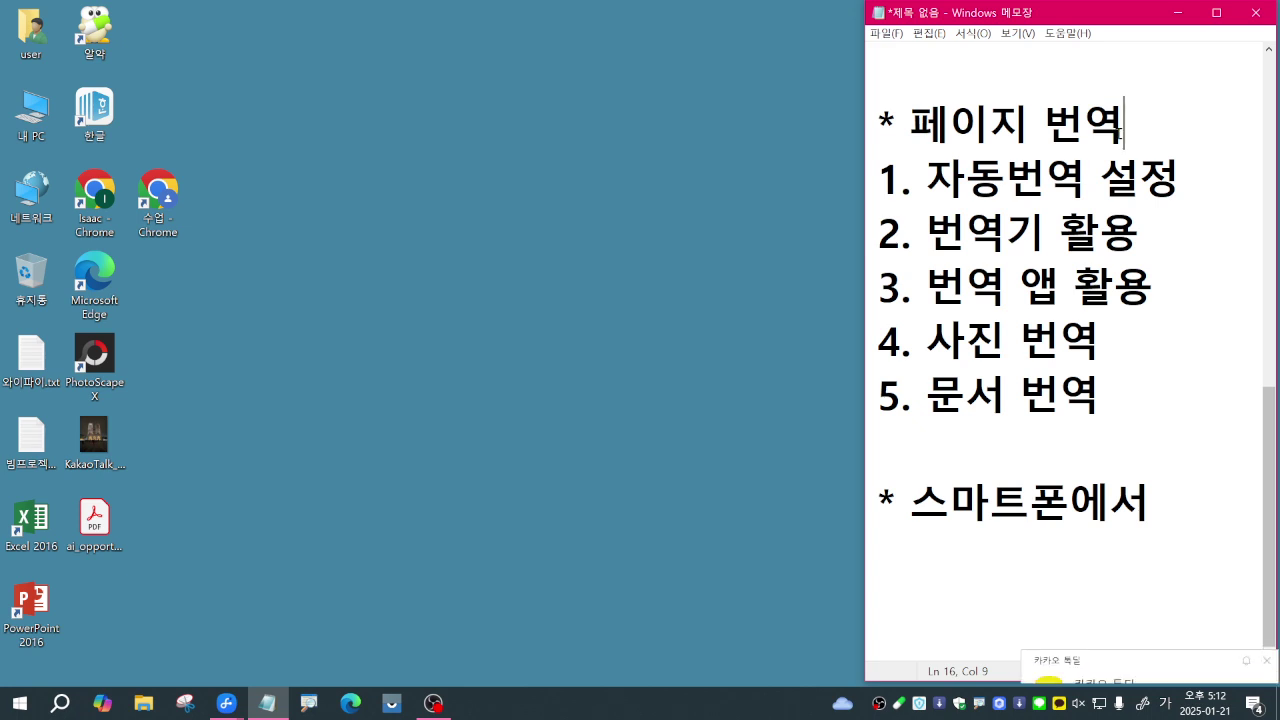
pyautogui.moveTo(926, 179); pyautogui.dragTo(1180, 181)
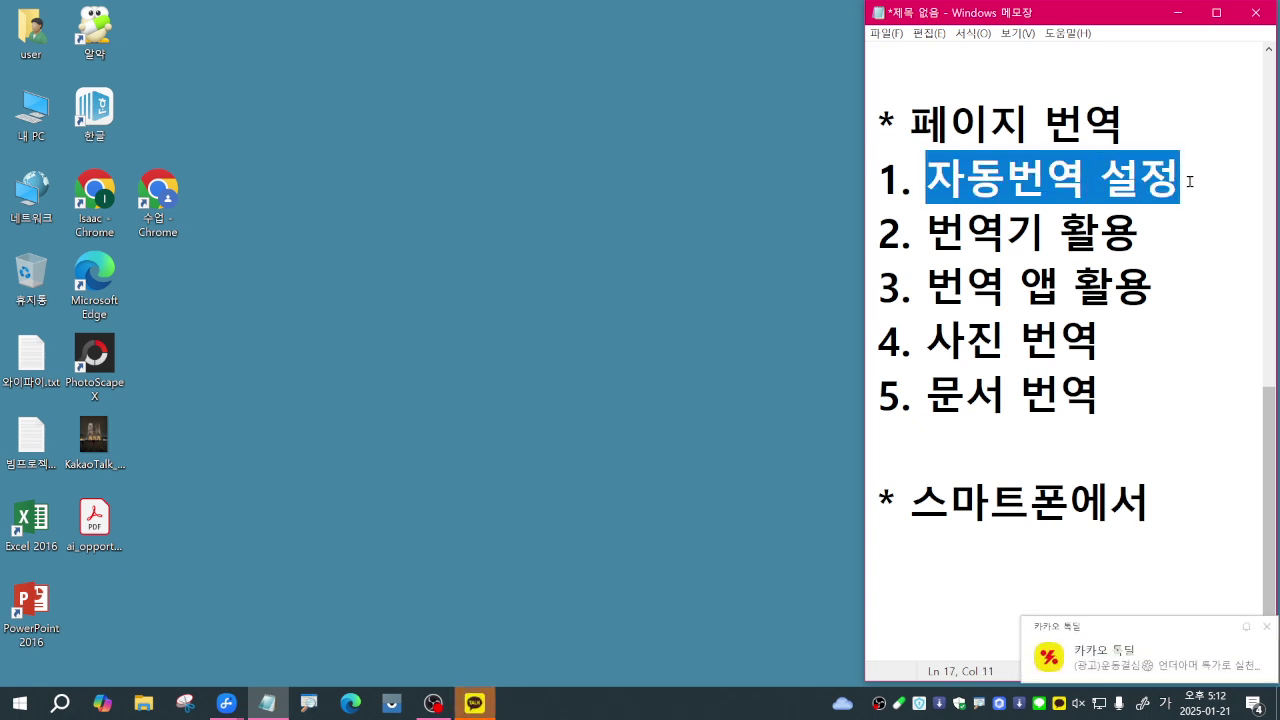
pyautogui.click(1192, 181)
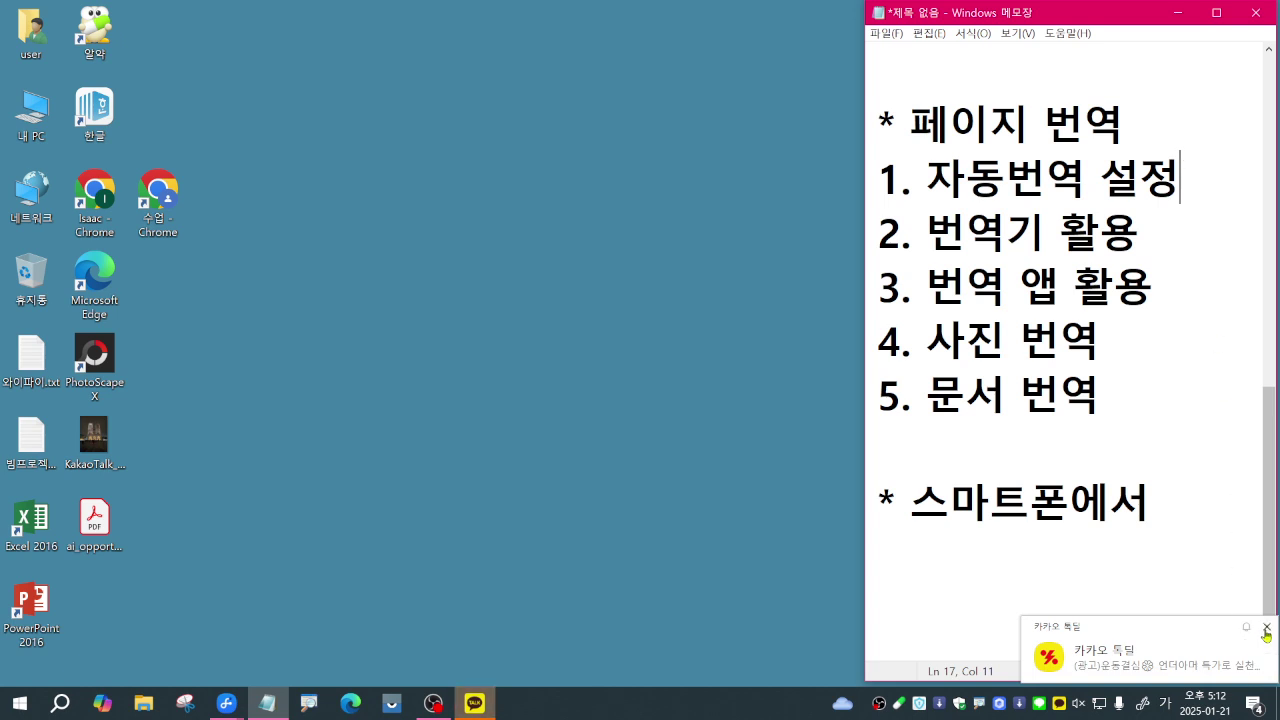
# Open a Chrome window with the 수업 profile and display the 언어 settings with the preferred languages
pyautogui.doubleClick(176, 210)
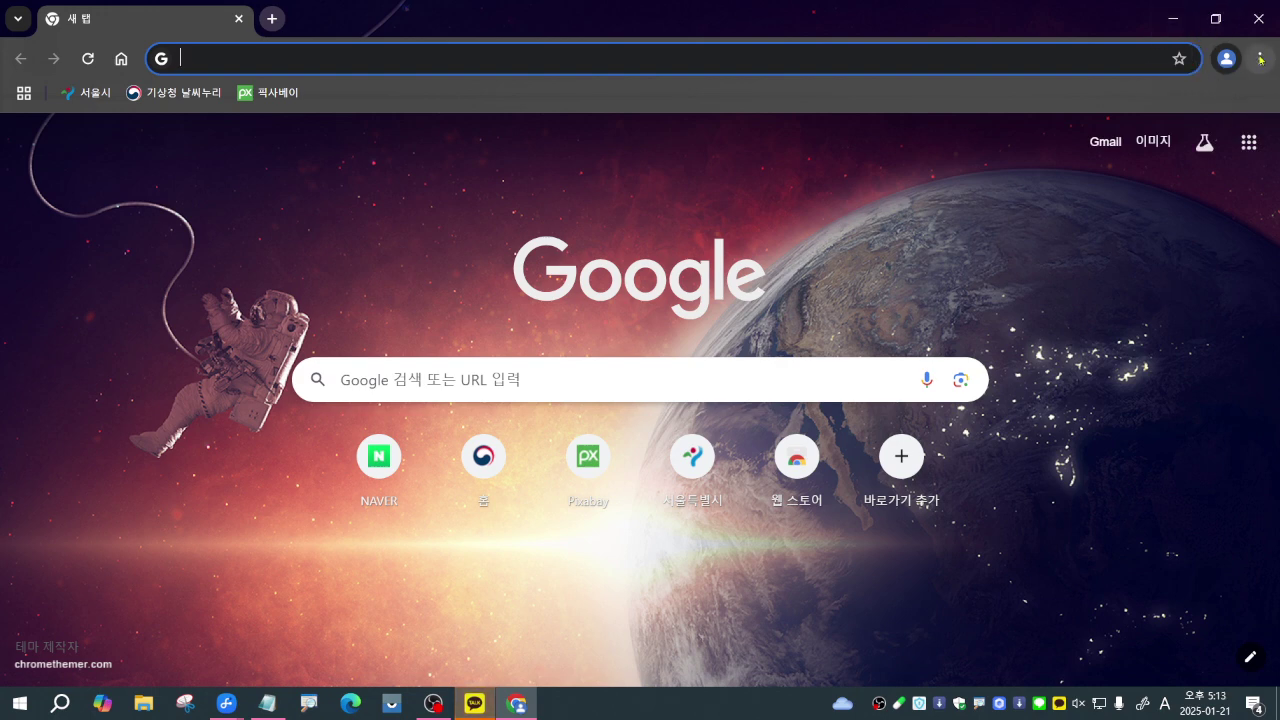
pyautogui.click(1260, 59)
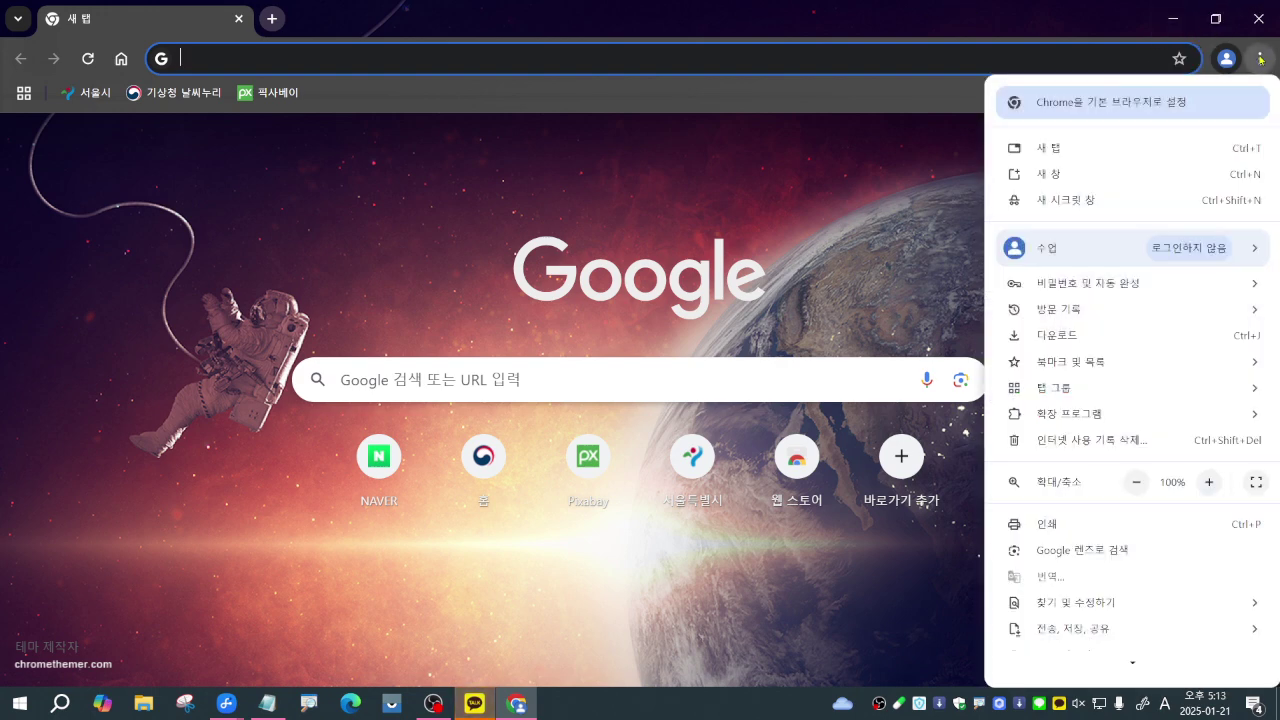
pyautogui.scroll(-3, 1129, 591)
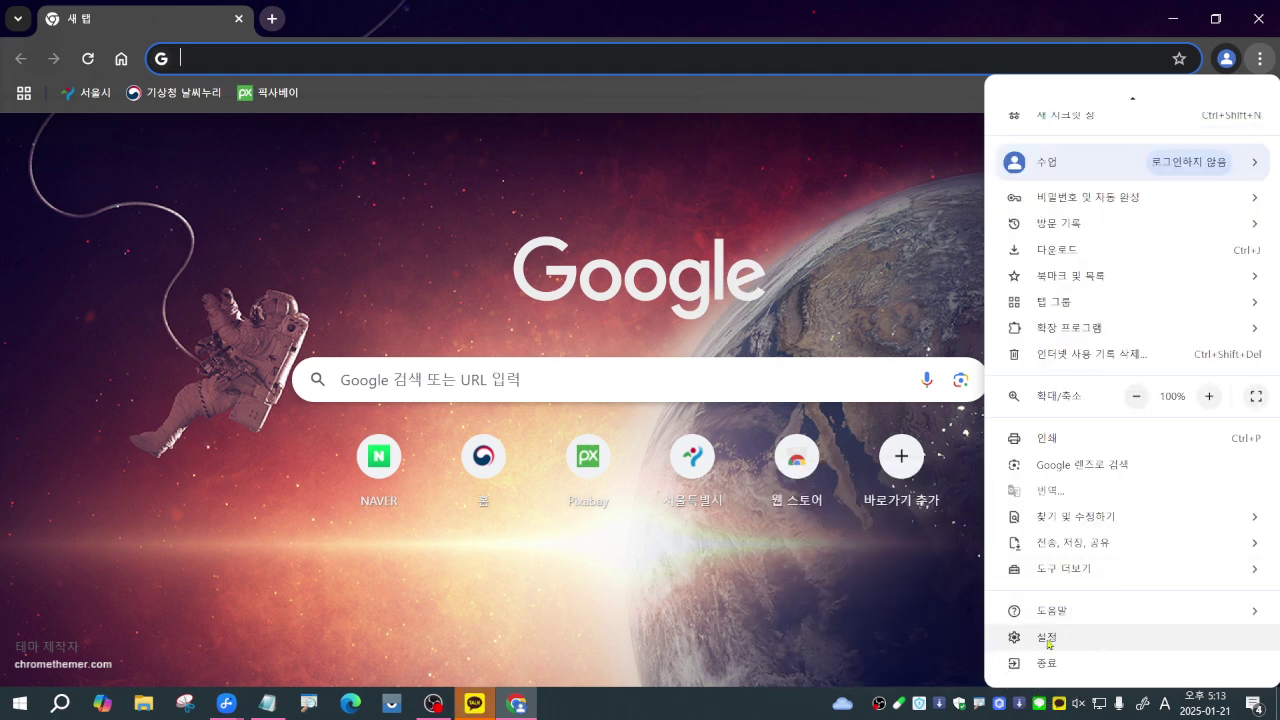
pyautogui.click(1047, 638)
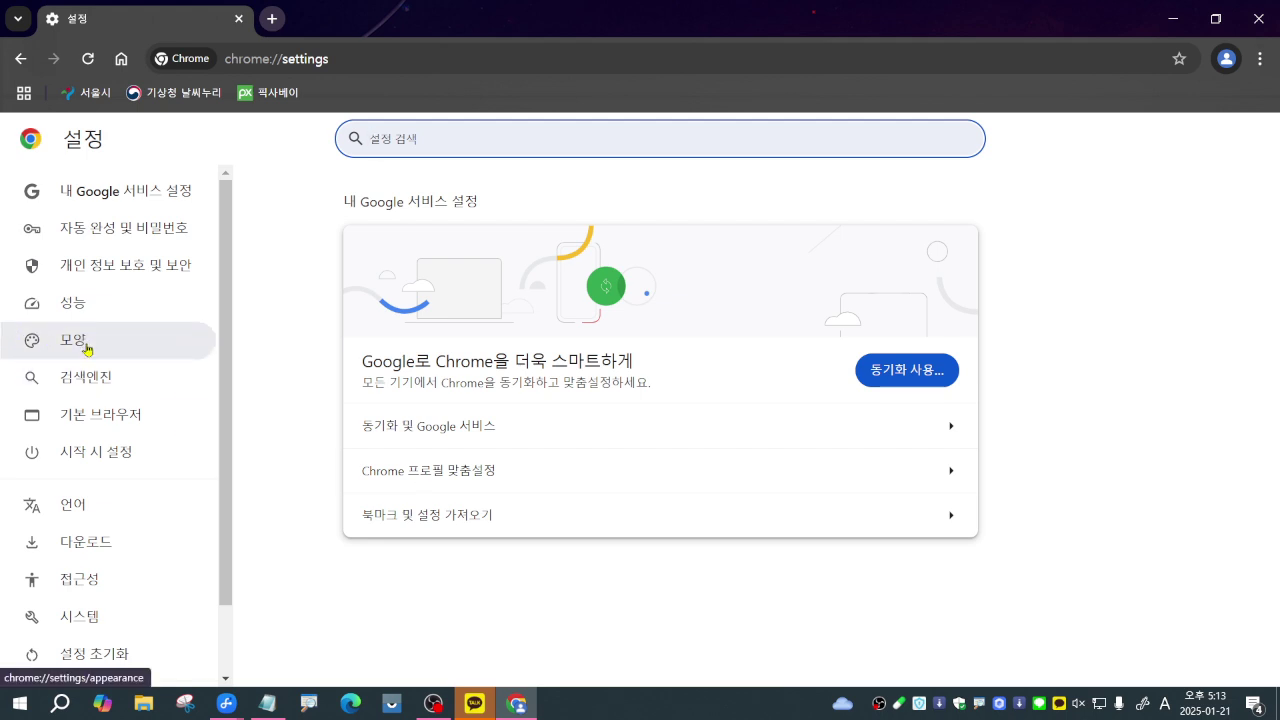
pyautogui.click(70, 508)
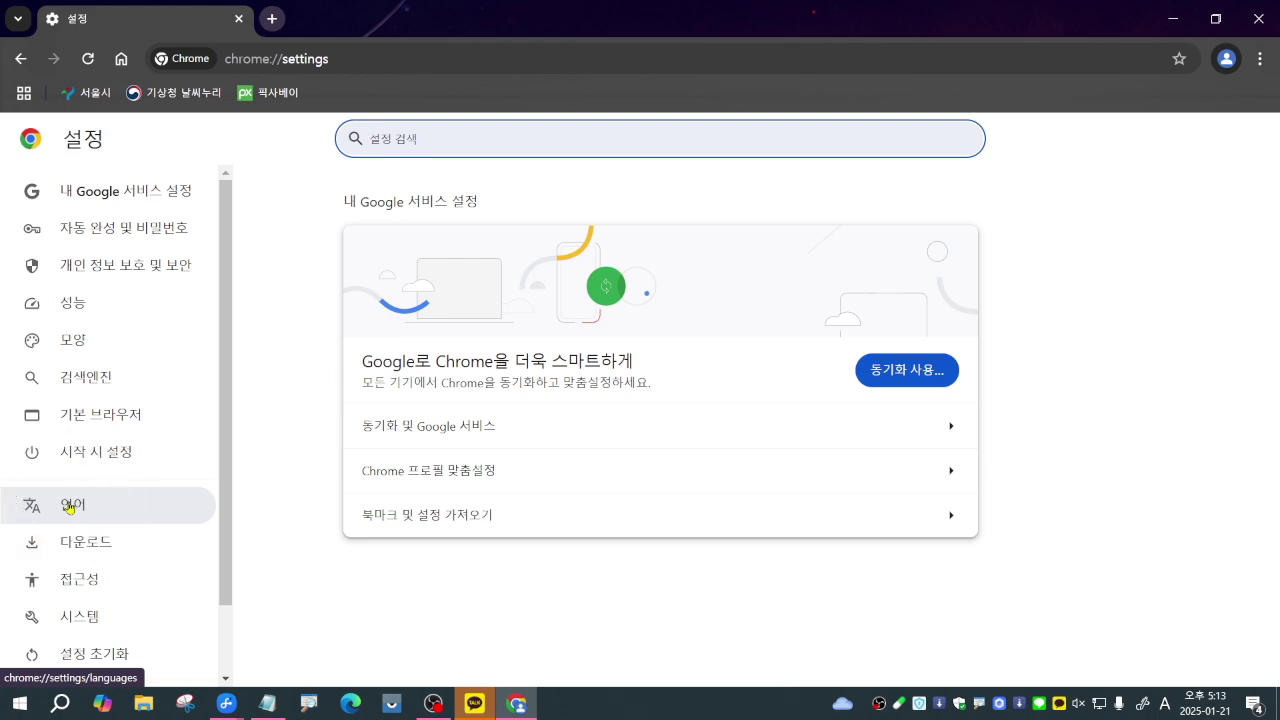
pyautogui.click(70, 507)
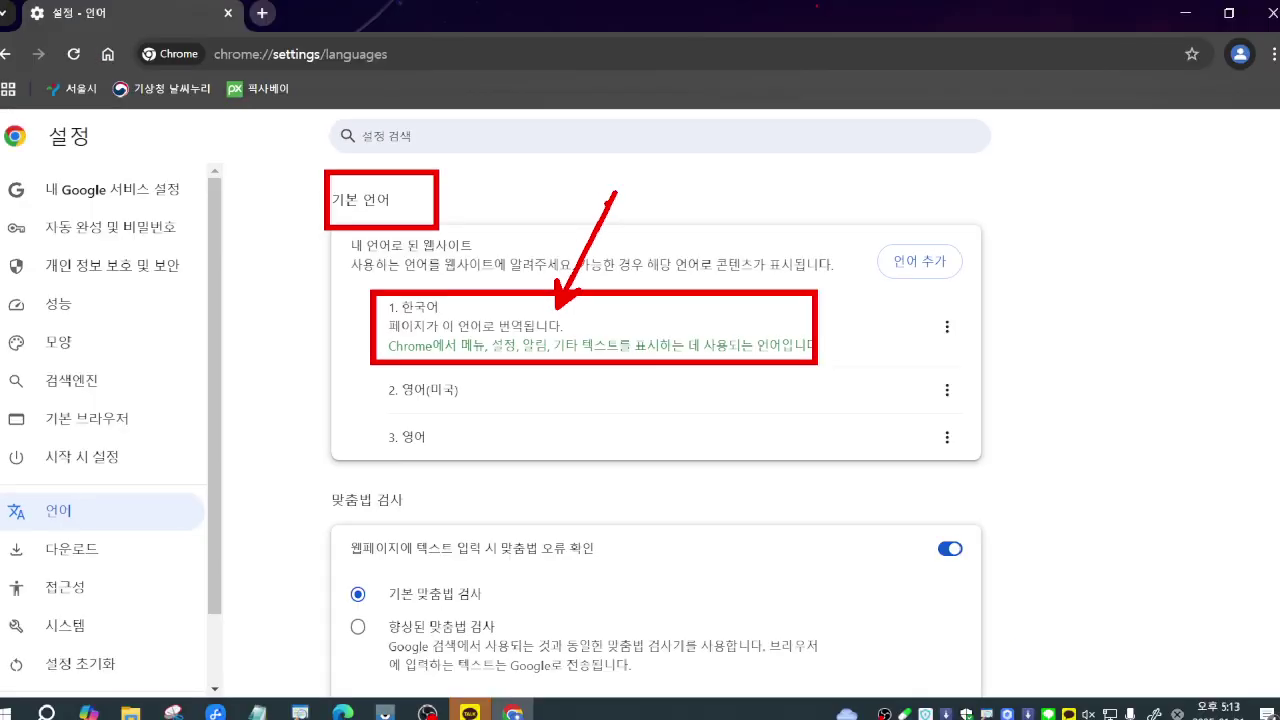
# Replace the settings tab with a new tab and search Google for "야후 재팬"
pyautogui.click(271, 18)
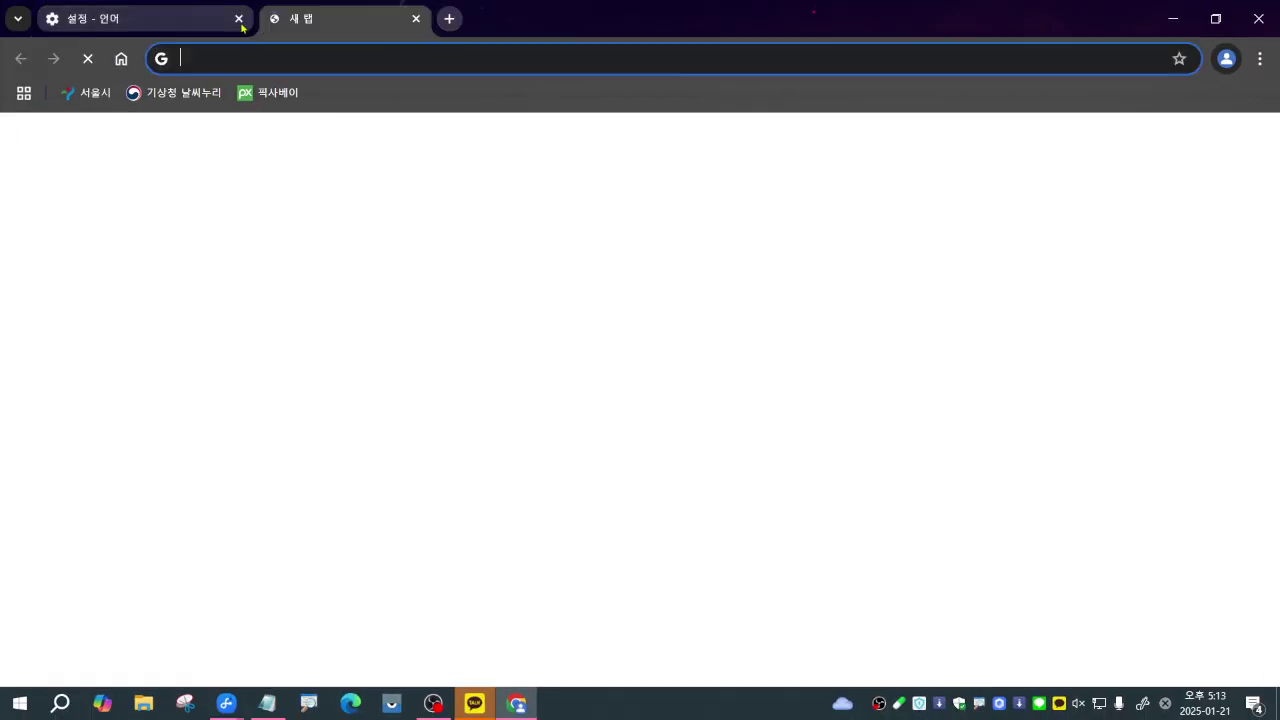
pyautogui.click(237, 19)
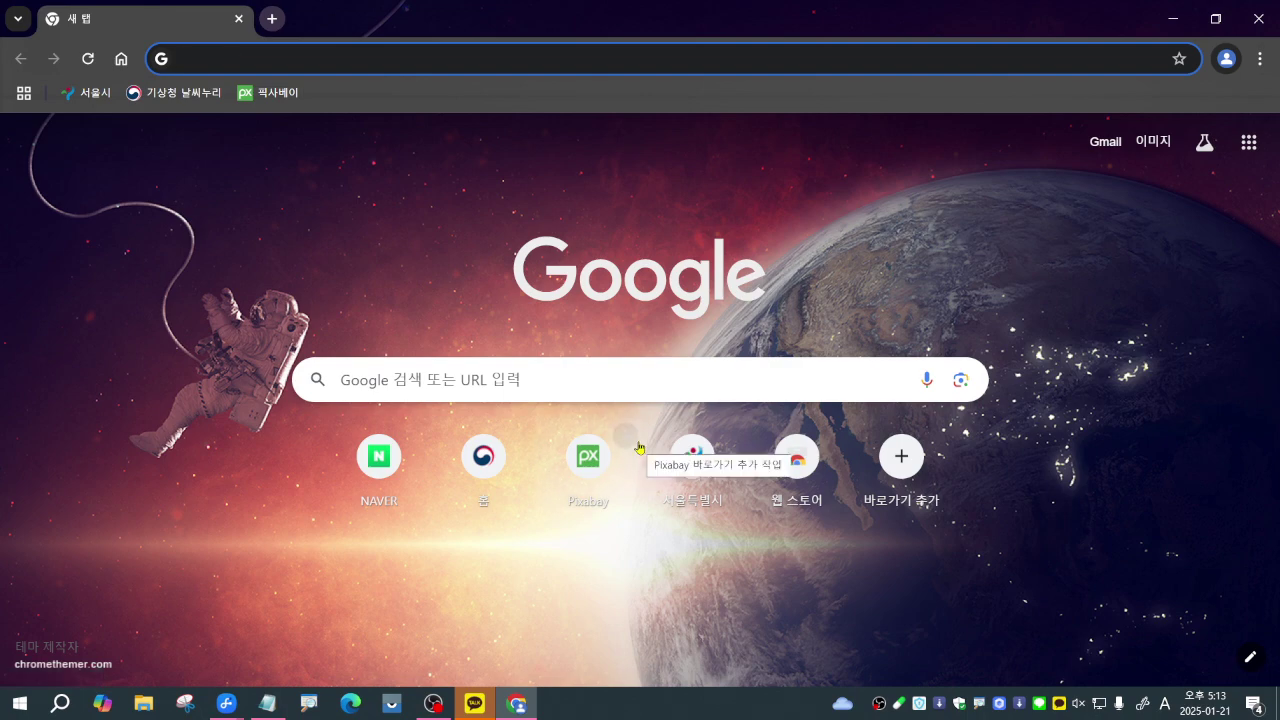
pyautogui.write('di')
pyautogui.press('BackSpace')
pyautogui.press('BackSpace')
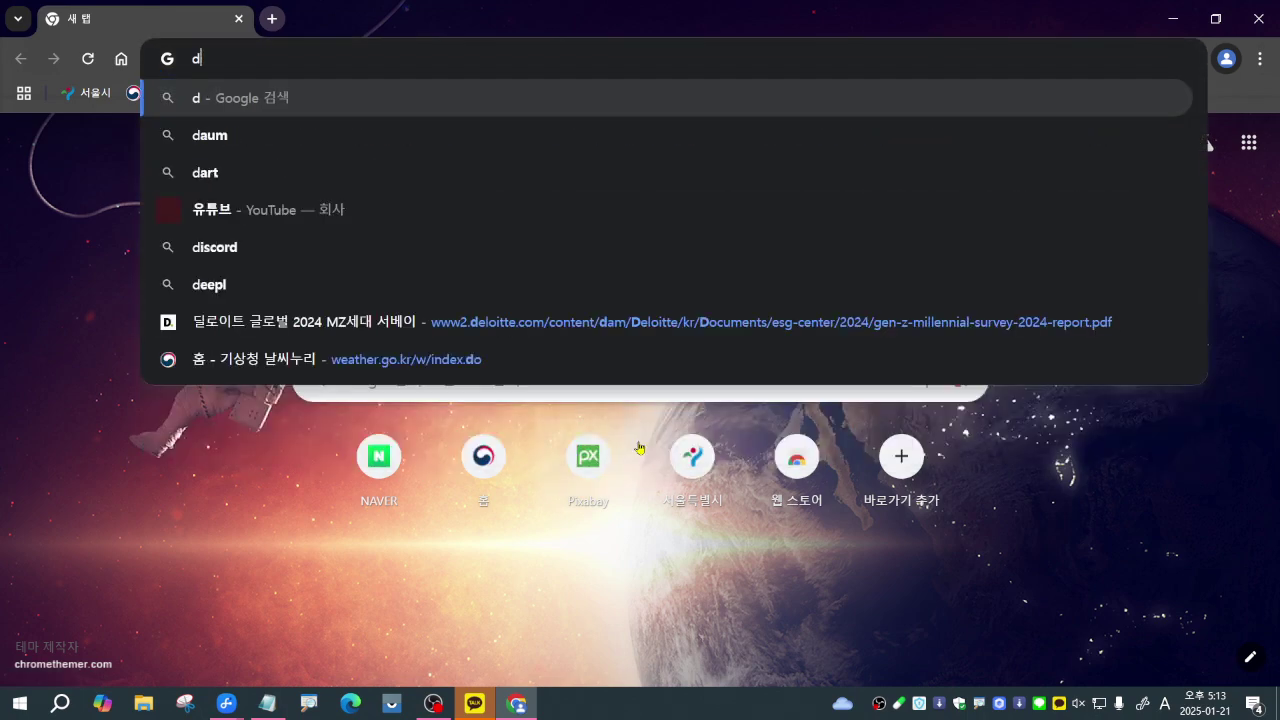
pyautogui.write('야후 ')
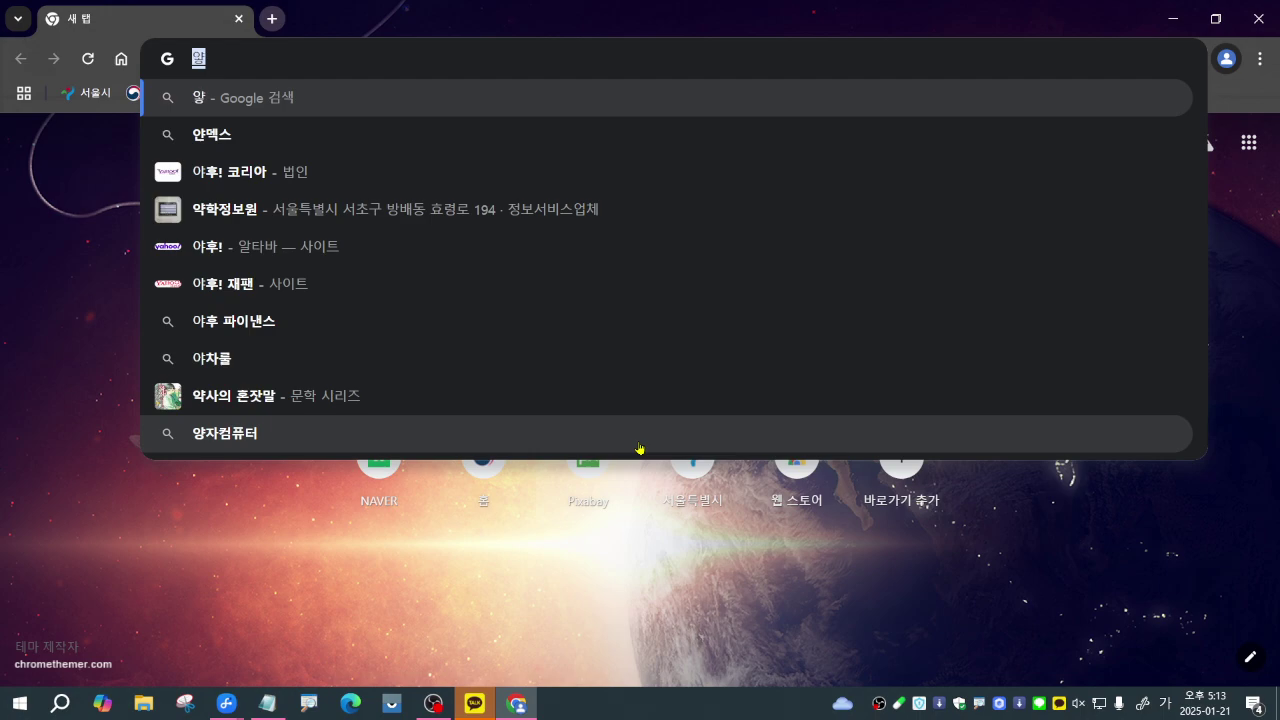
pyautogui.write('재팬')
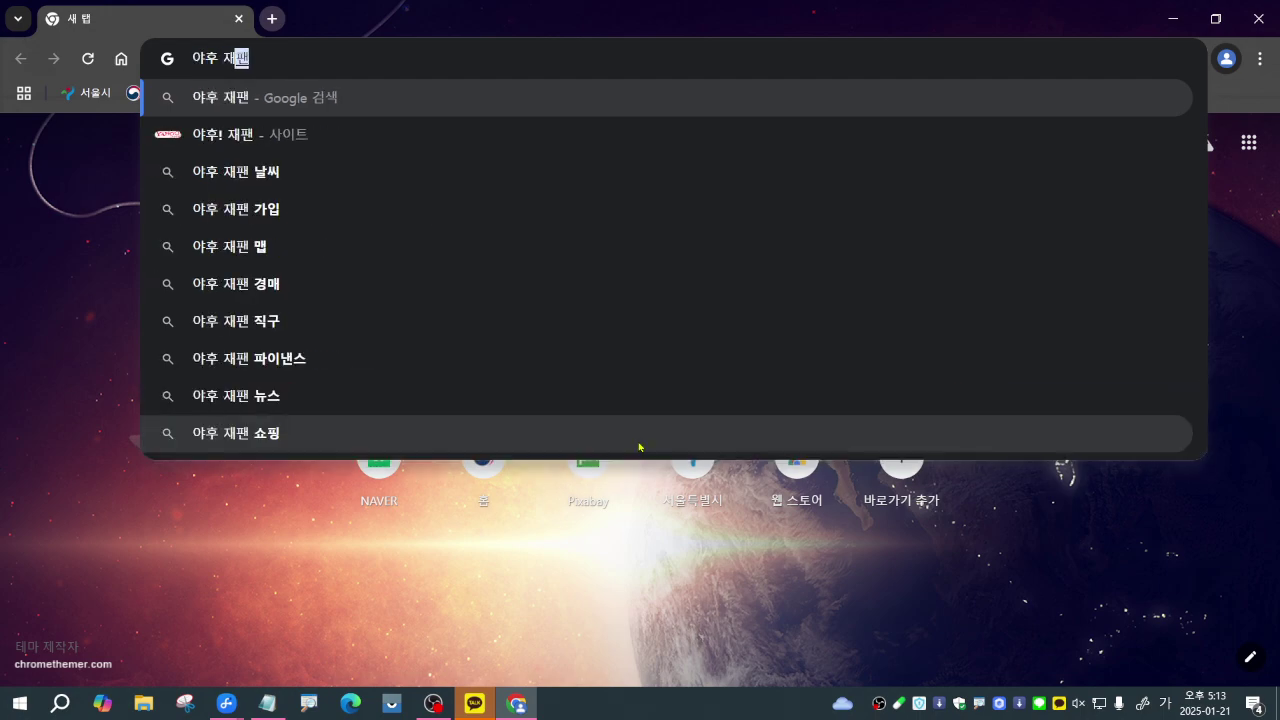
pyautogui.press('Return')
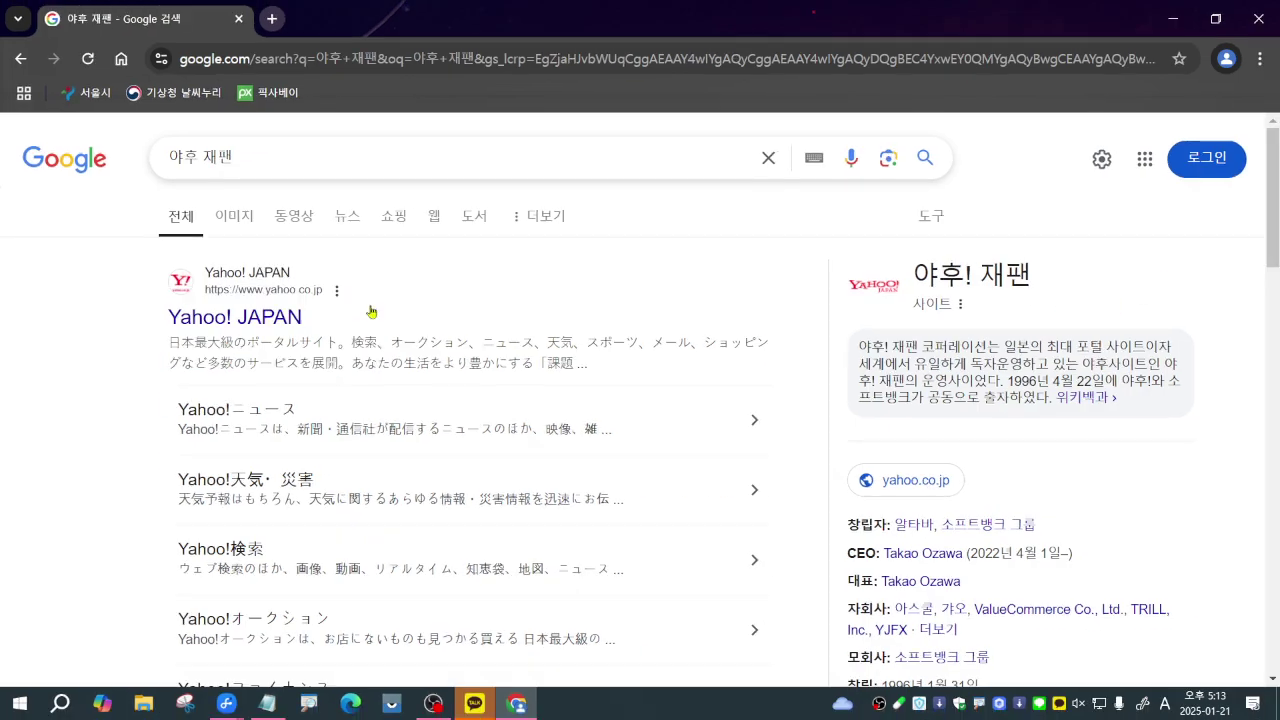
# Open the Yahoo! JAPAN site from the search results and translate the page from 일본어 to 한국어
pyautogui.click(427, 415)
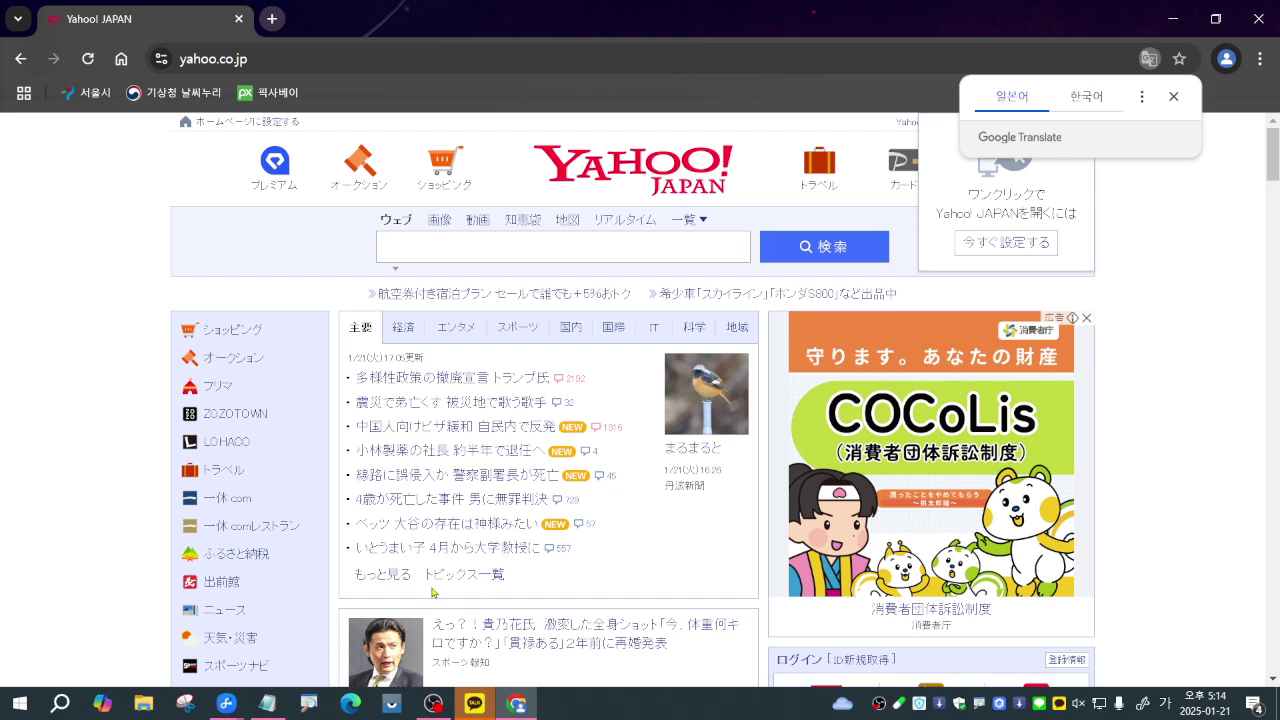
pyautogui.click(1149, 59)
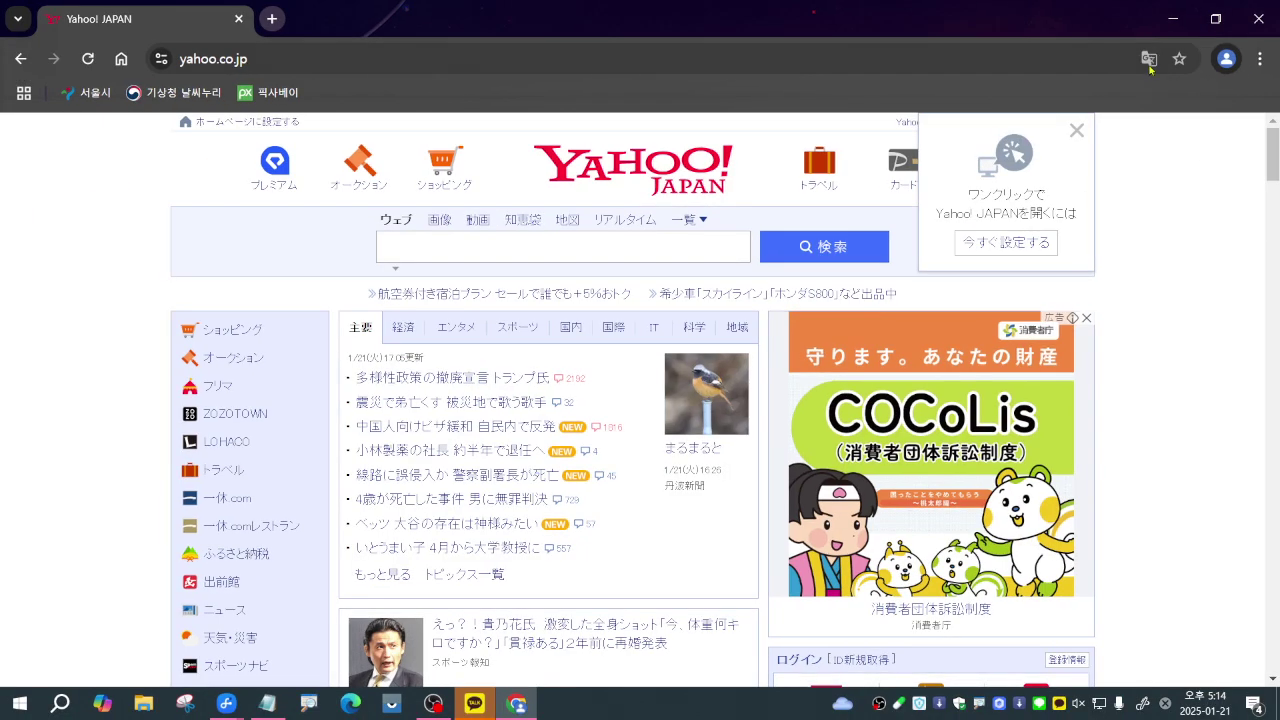
pyautogui.click(1126, 94)
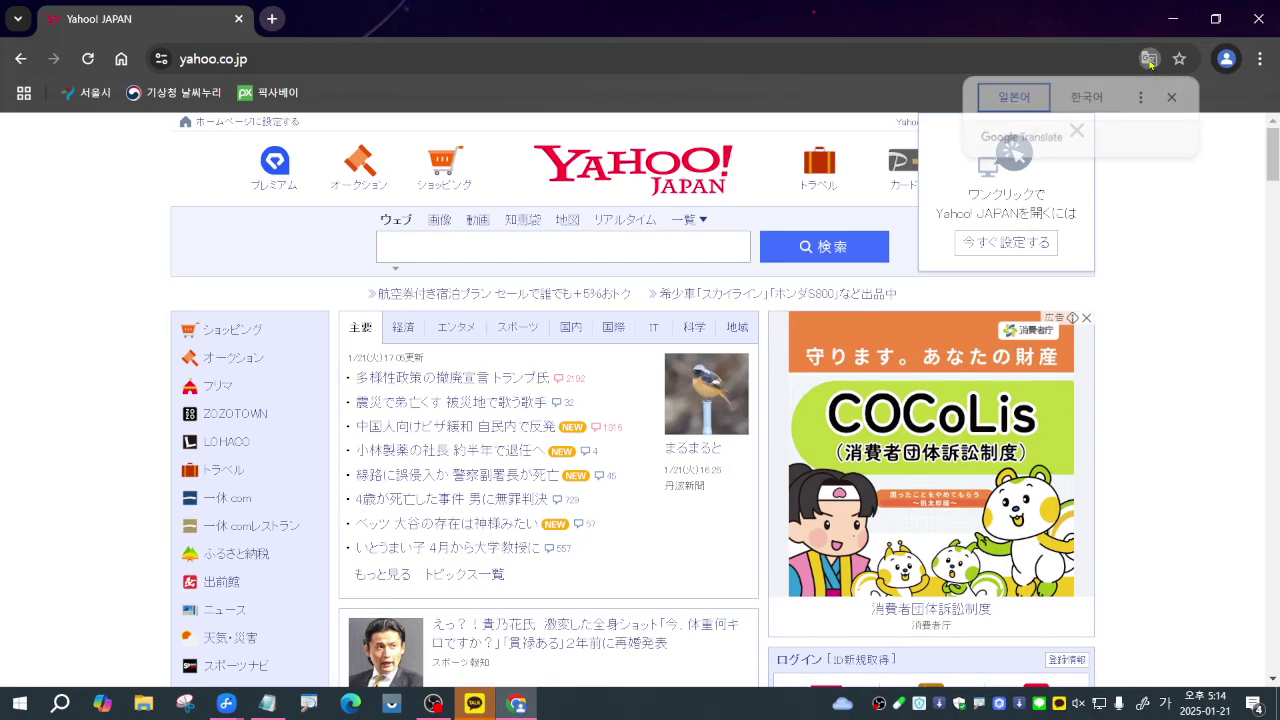
pyautogui.click(1096, 99)
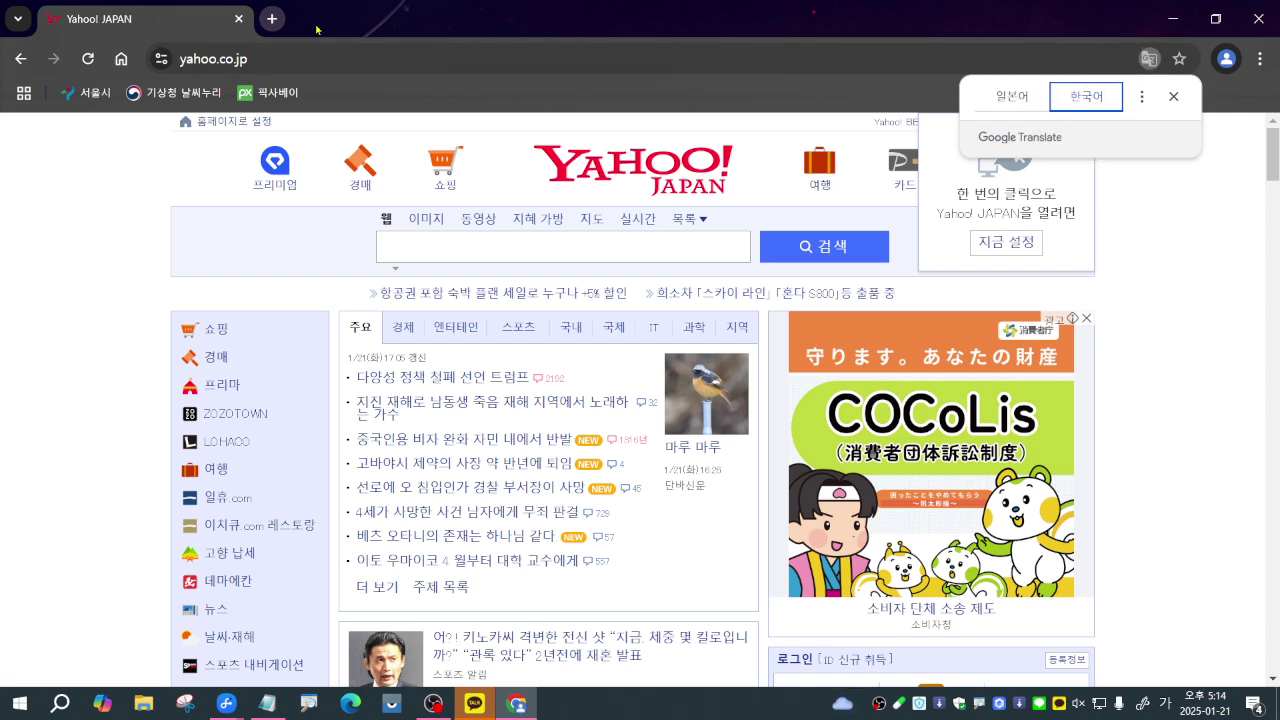
# Search Google for "바이두" in a new tab
pyautogui.click(271, 18)
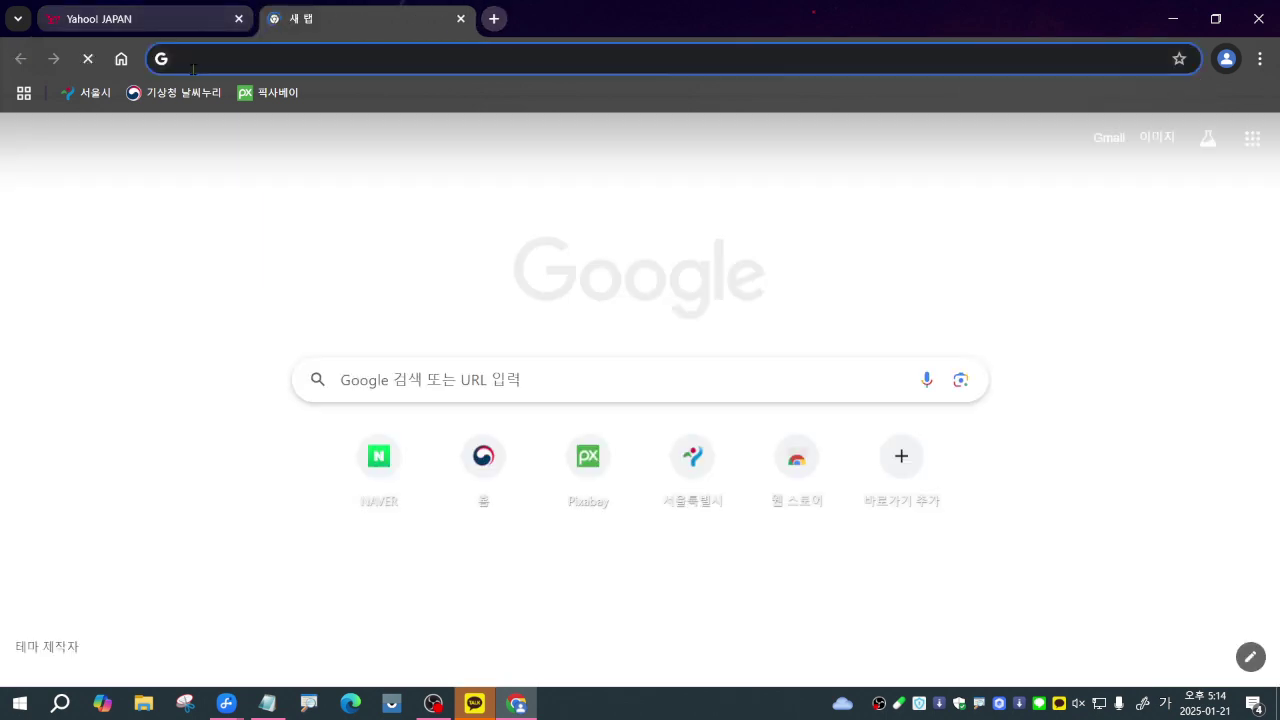
pyautogui.write('바이두')
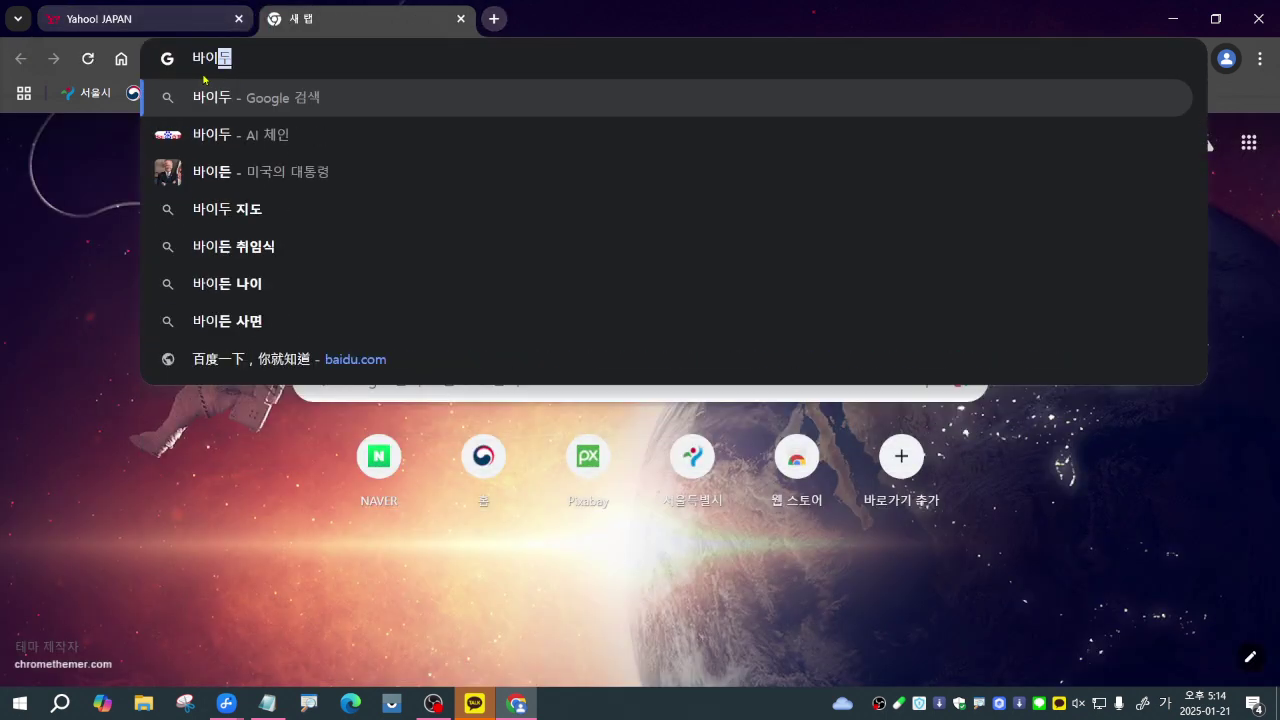
pyautogui.press('Return')
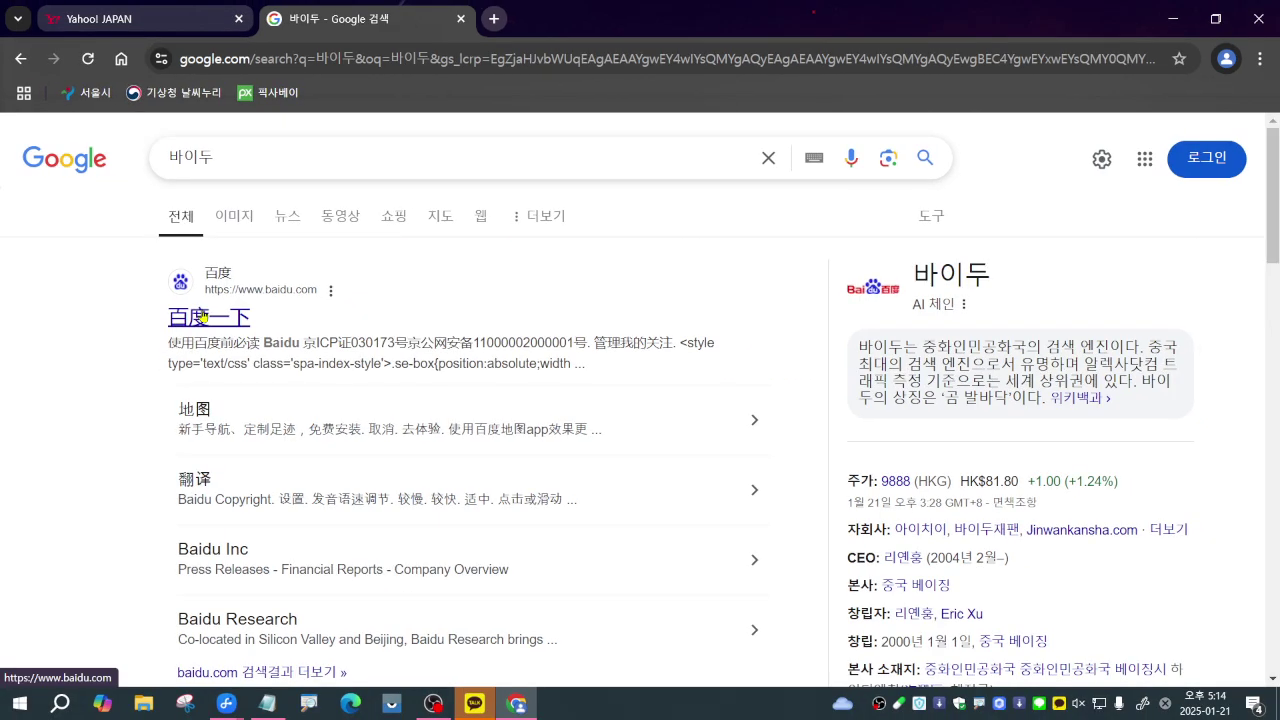
# Open the Baidu site from the search results and translate the page from 중국어(간체) to 한국어
pyautogui.click(342, 469)
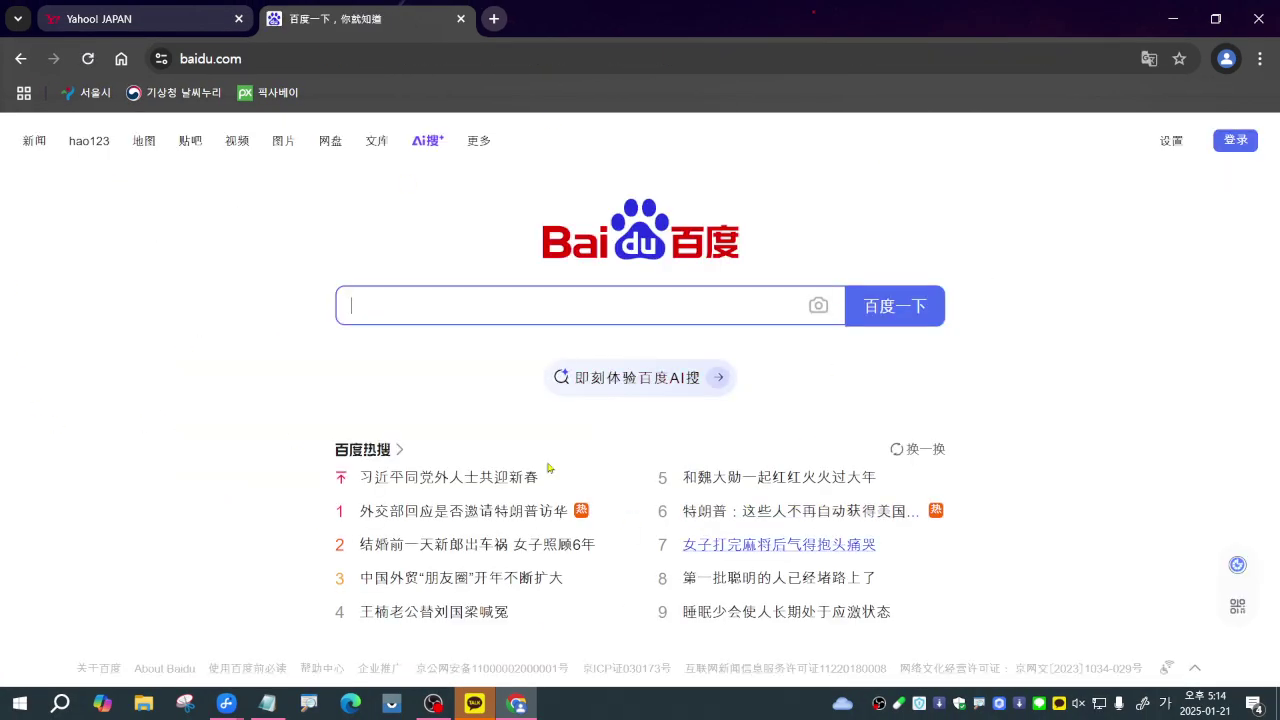
pyautogui.click(1149, 59)
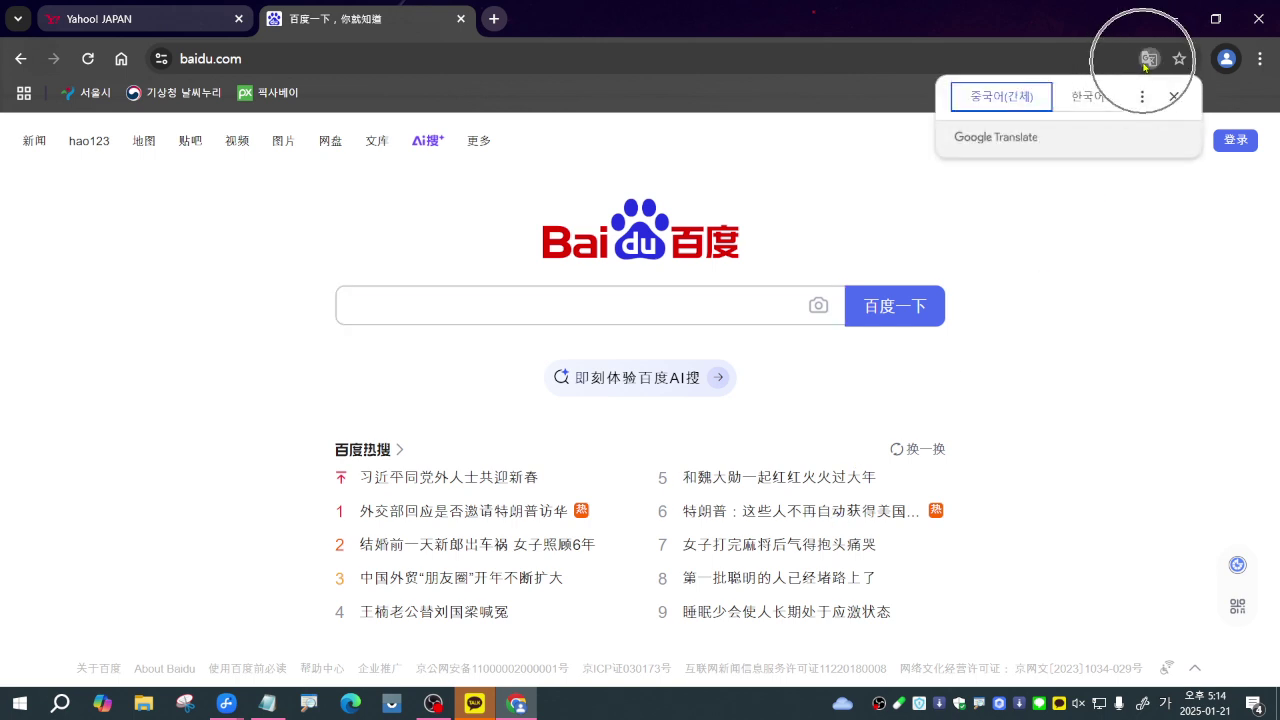
pyautogui.click(1014, 108)
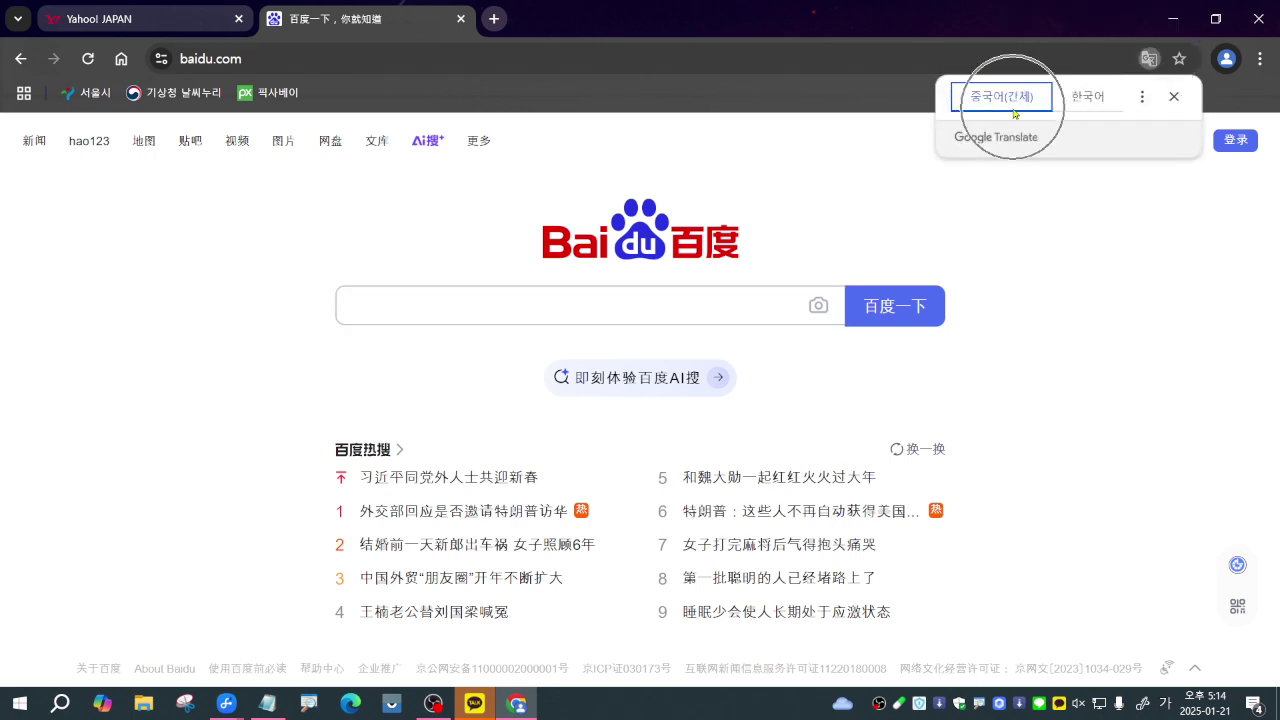
pyautogui.click(1087, 100)
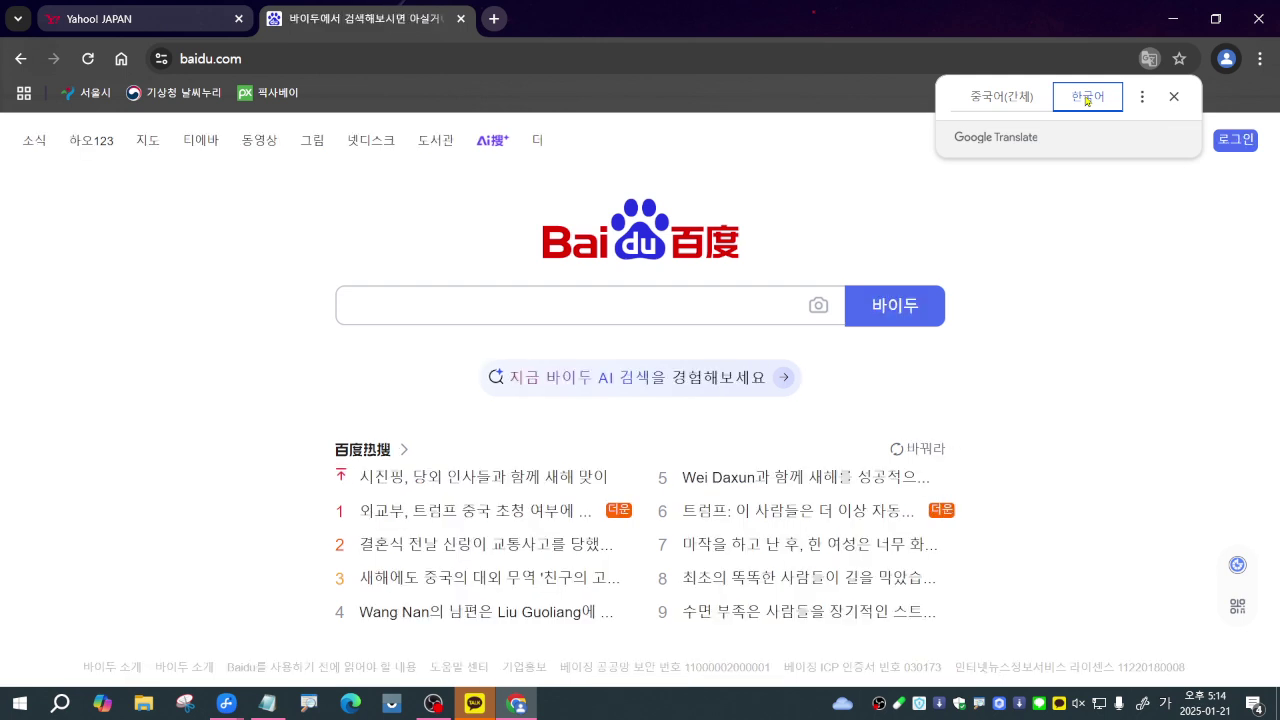
# Replace the Yahoo! JAPAN and Baidu tabs with a new tab and search Google for "아마존"
pyautogui.click(494, 18)
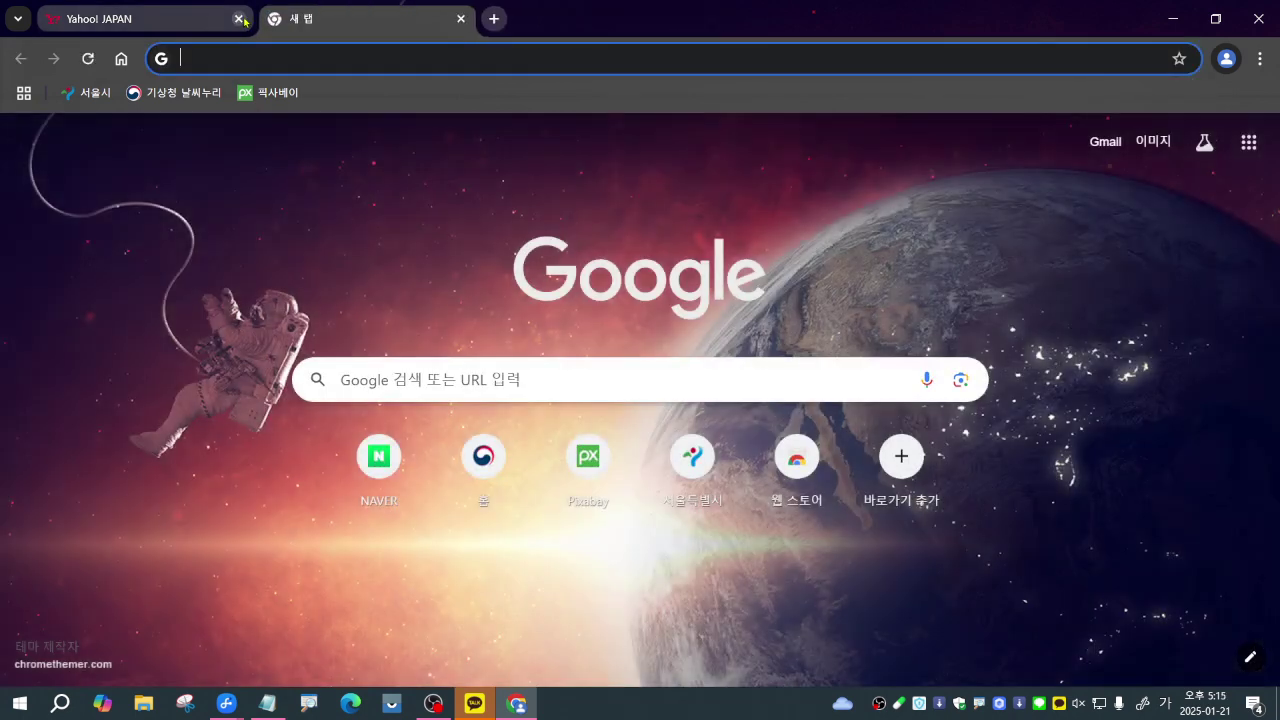
pyautogui.click(238, 18)
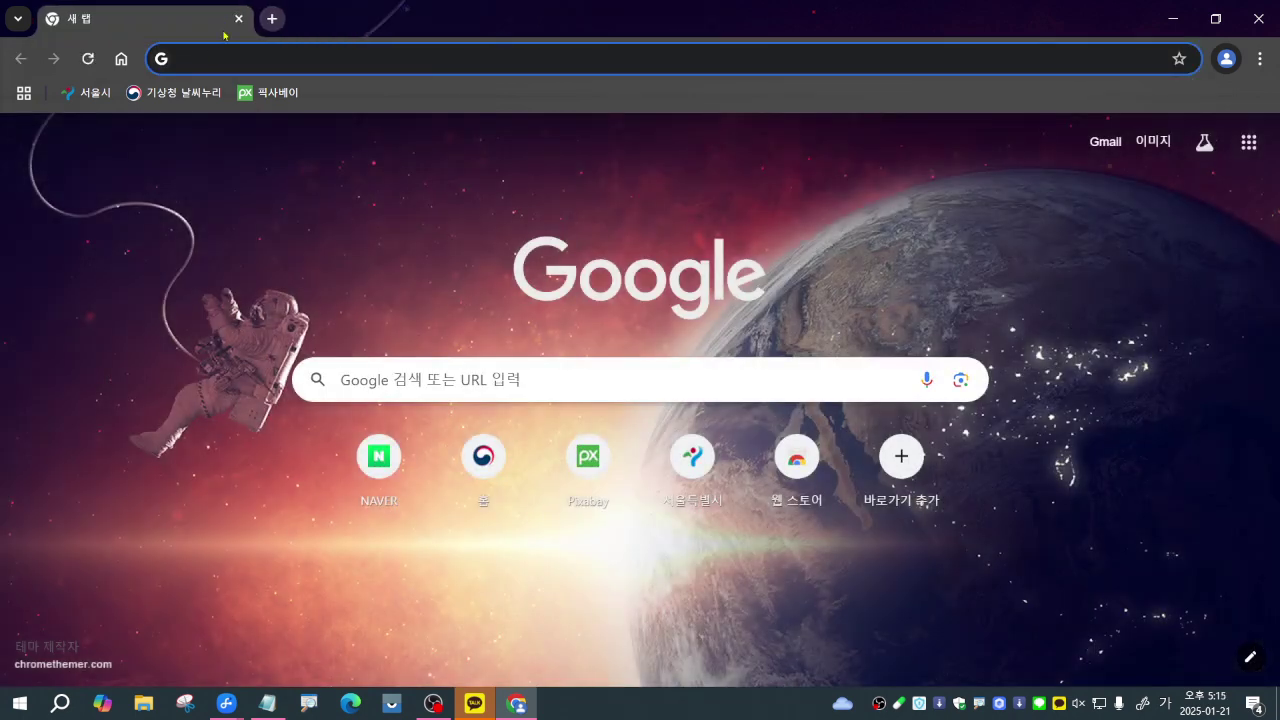
pyautogui.write('아마존')
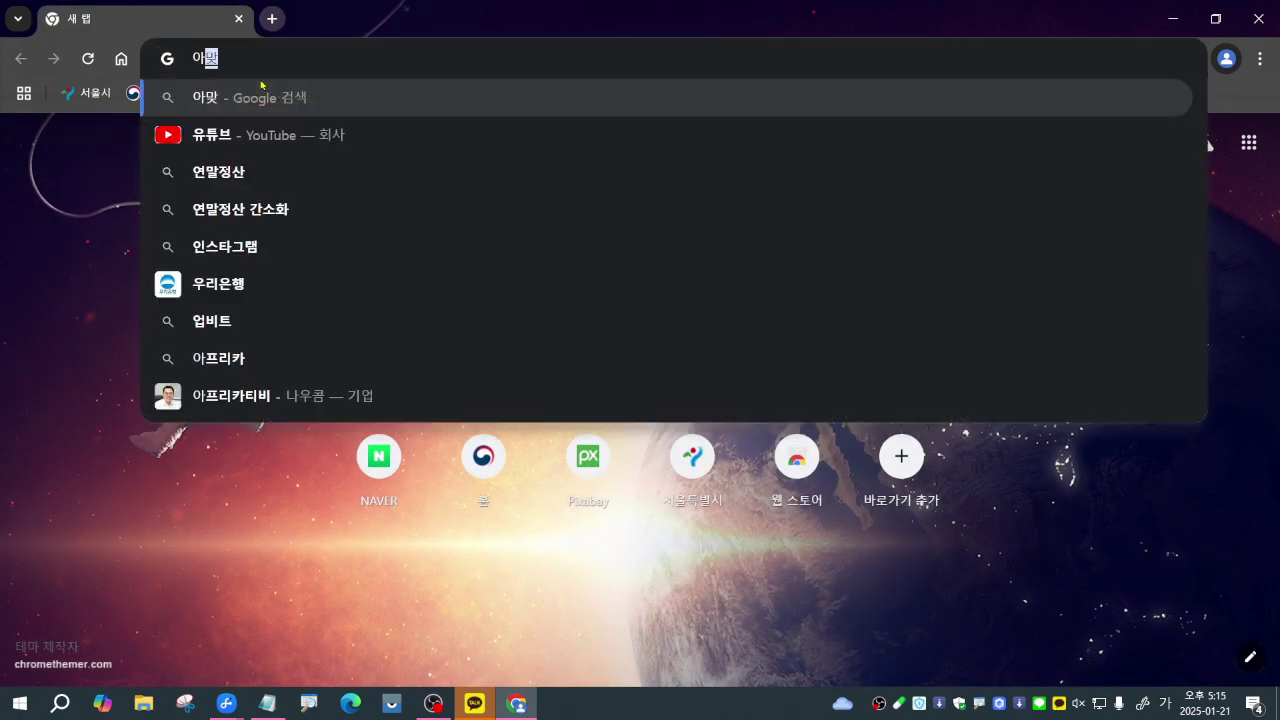
pyautogui.press('Return')
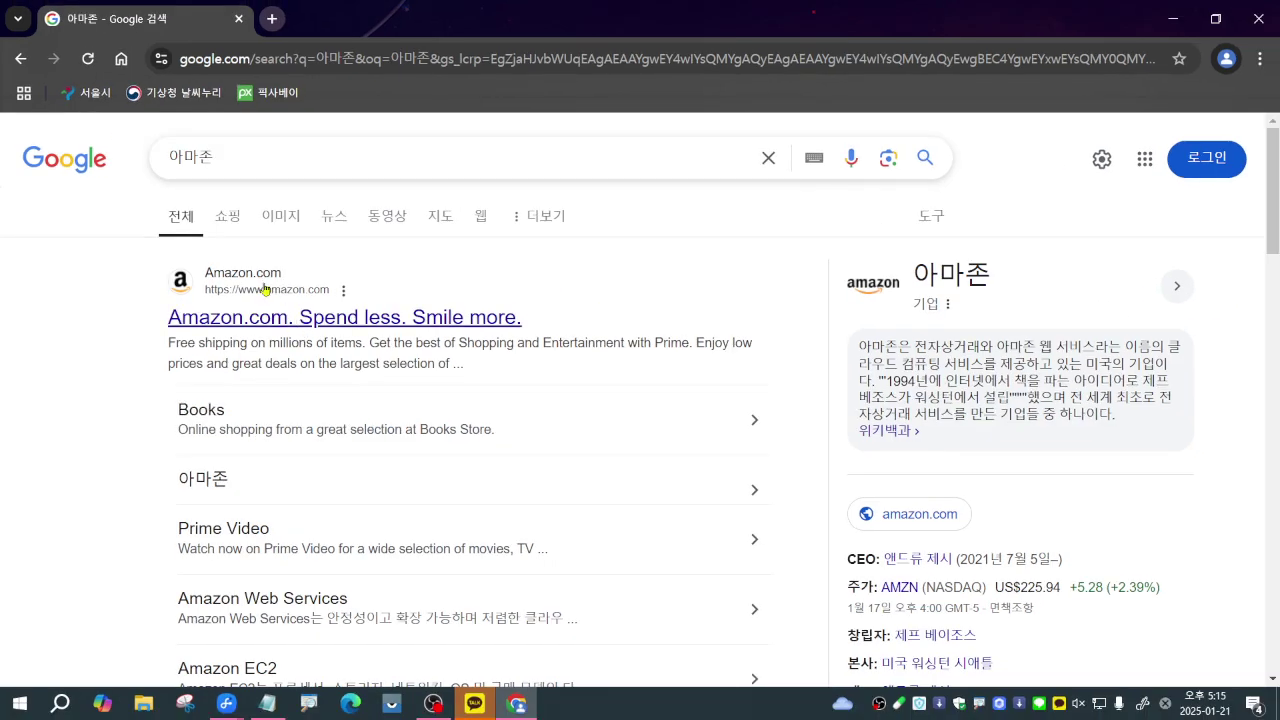
# Open Amazon.com from the search results, translate the page from 영어 to 한국어, and look over the translated content
pyautogui.click(454, 453)
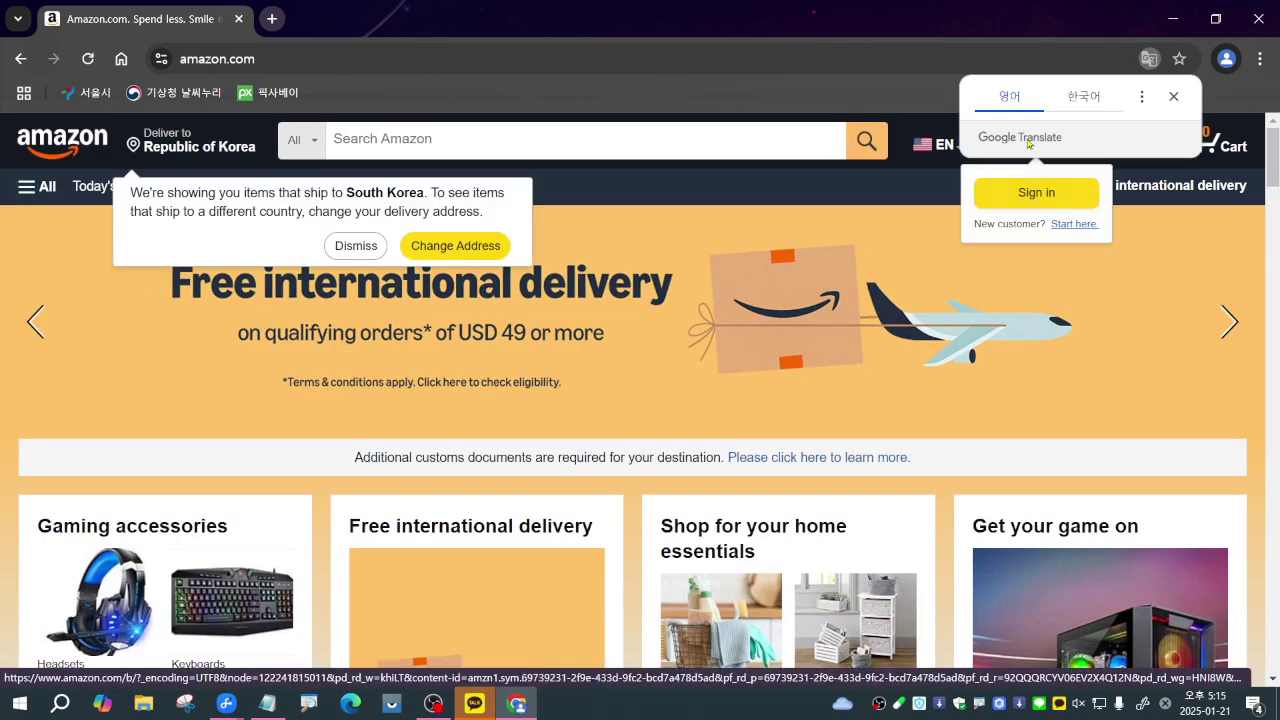
pyautogui.click(1086, 108)
pyautogui.click(1086, 108)
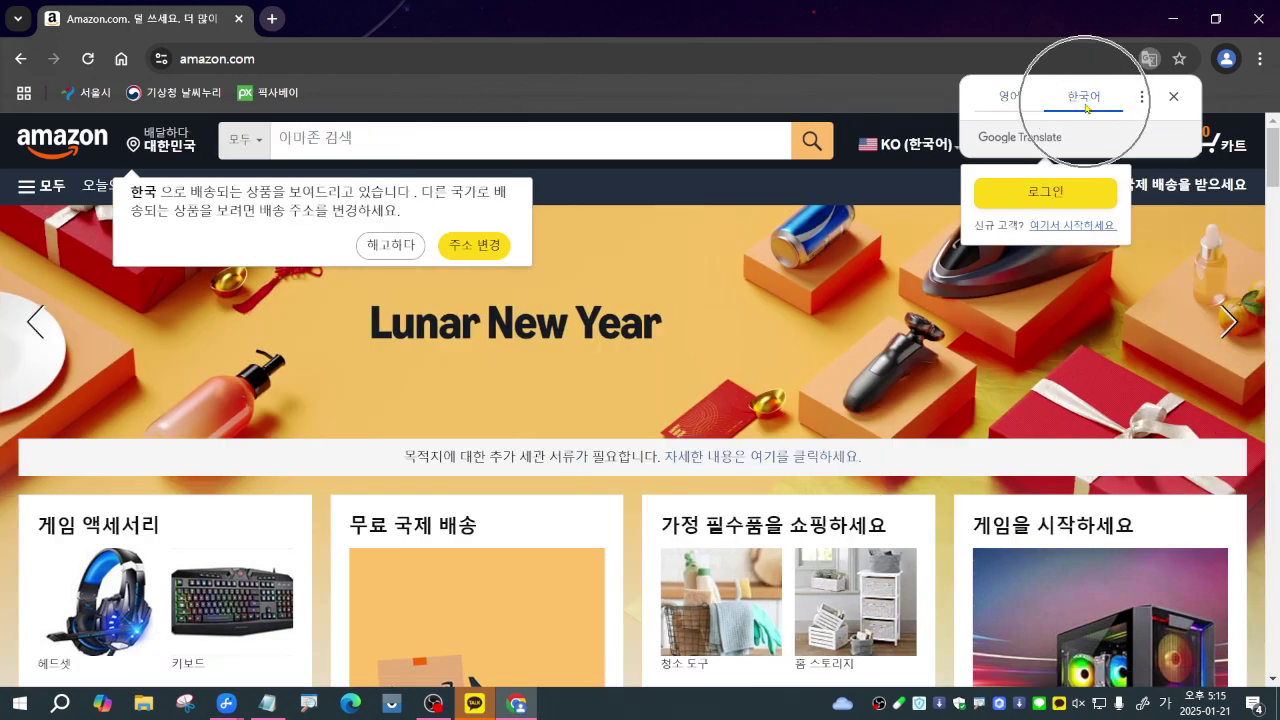
pyautogui.click(1086, 108)
pyautogui.click(1086, 108)
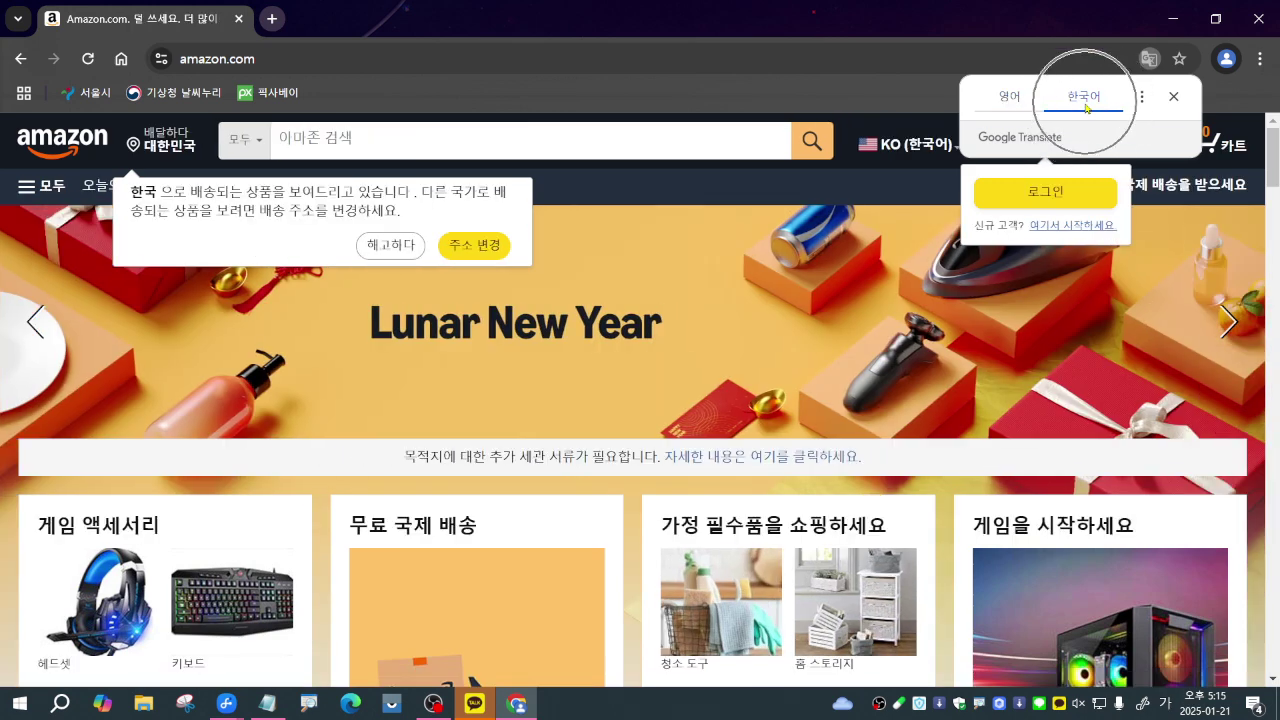
pyautogui.scroll(-5, 705, 425)
pyautogui.scroll(4, 705, 428)
pyautogui.scroll(2, 705, 428)
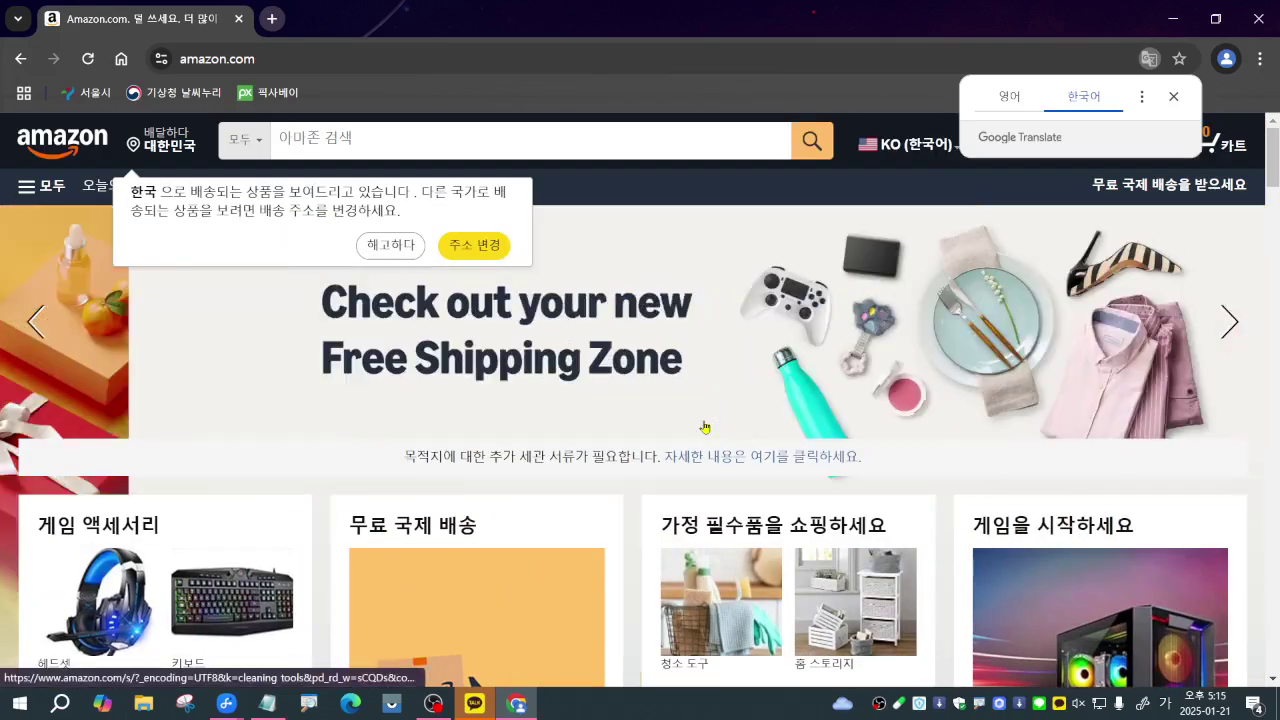
# Replace the Amazon tab with a new tab and search Google for the suggested term "알함브라 궁전"
pyautogui.click(271, 18)
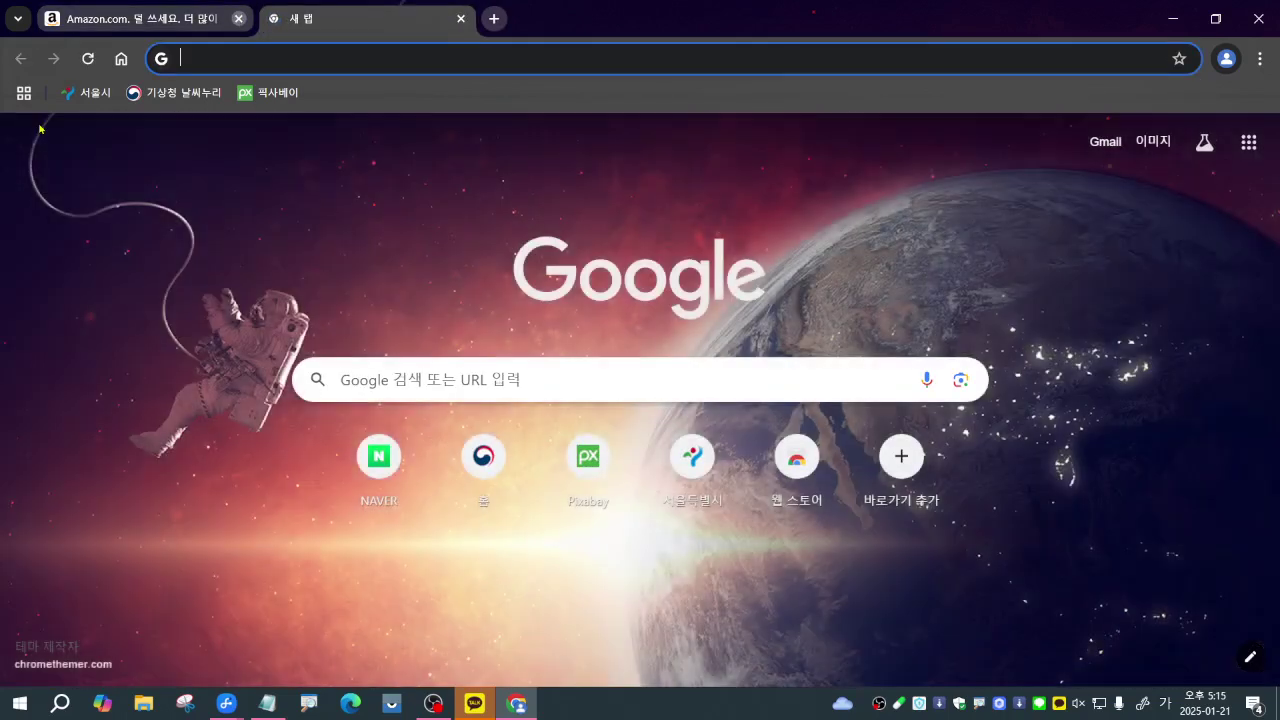
pyautogui.click(238, 18)
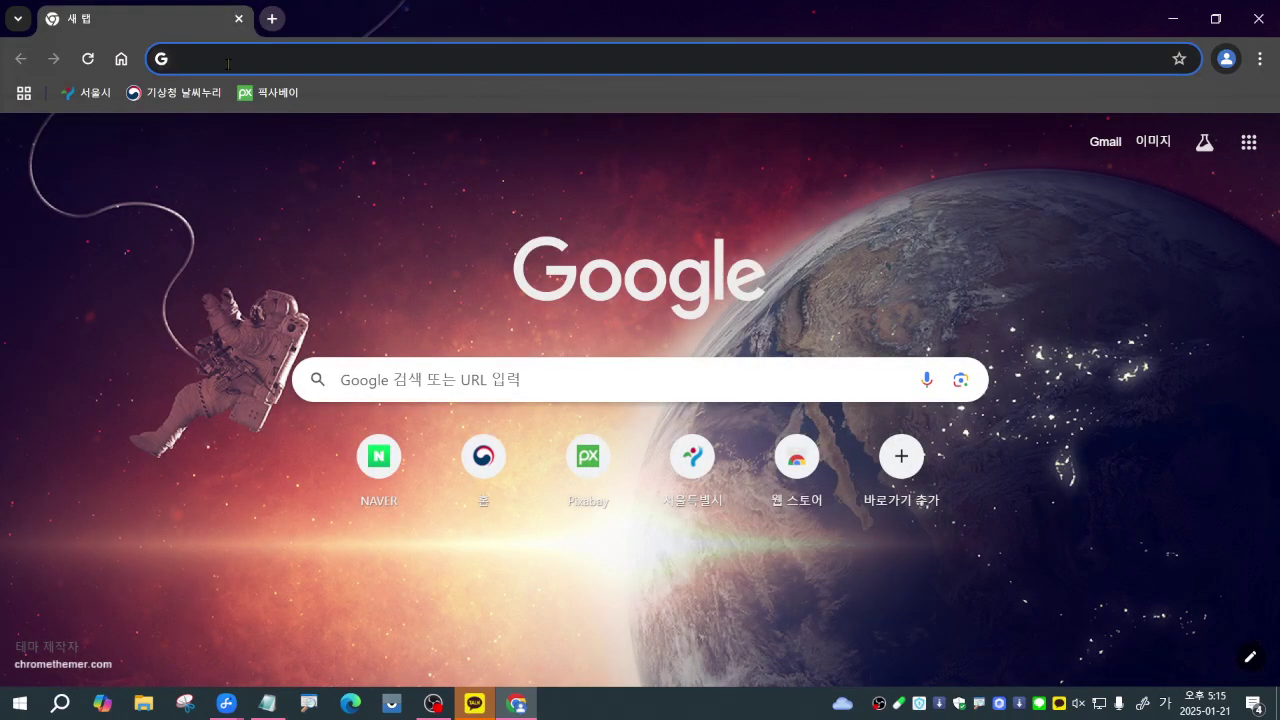
pyautogui.write('알함')
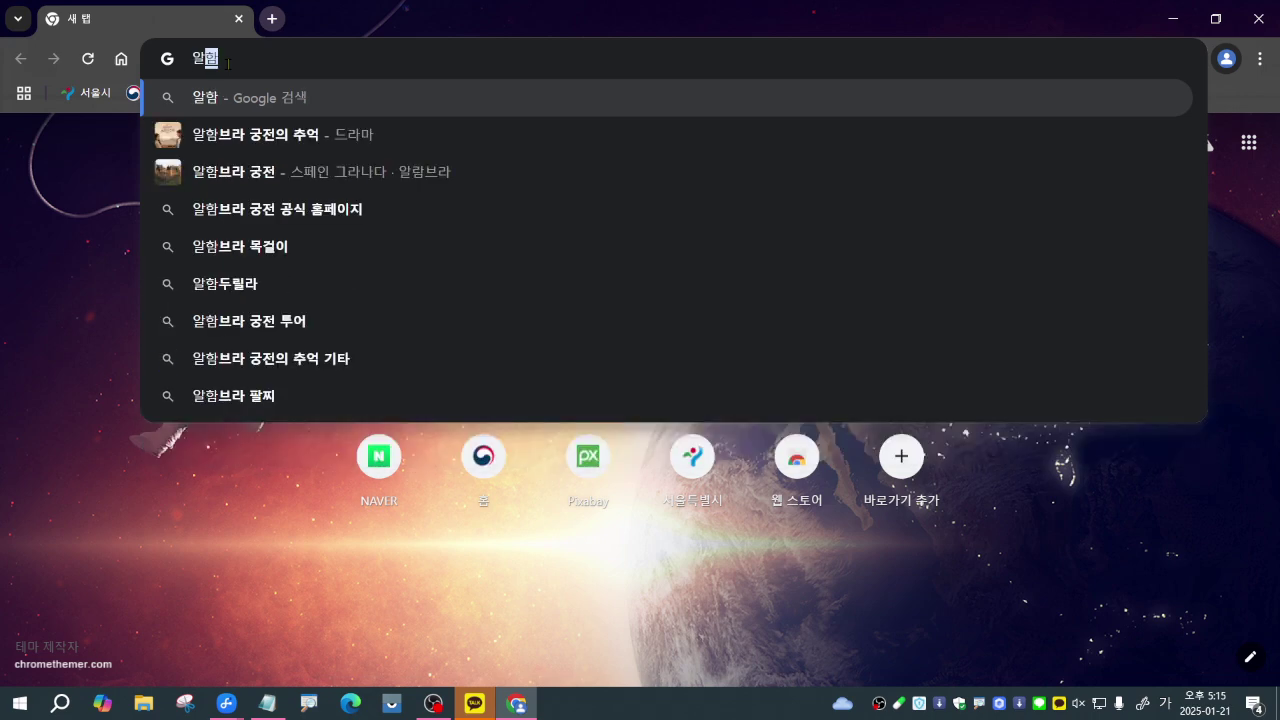
pyautogui.click(226, 159)
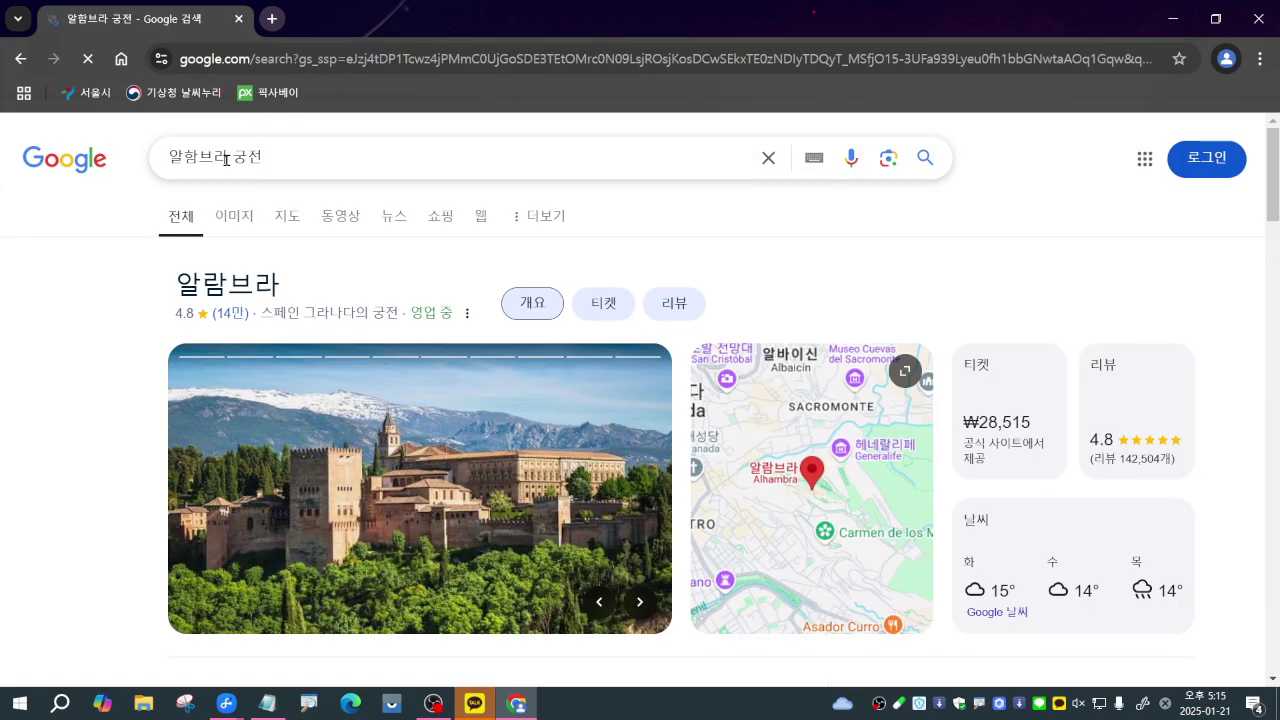
# Open the palace's official website from the search results and translate the page from 스페인어 to 한국어
pyautogui.scroll(-5, 102, 515)
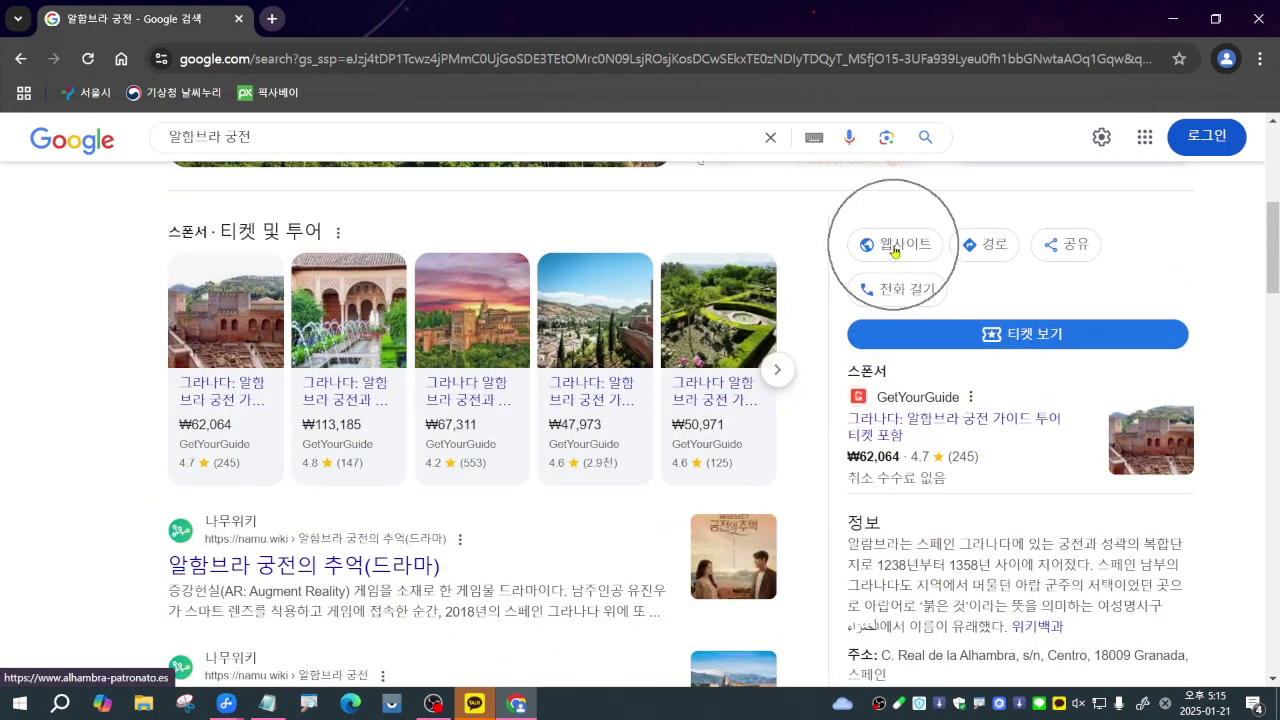
pyautogui.scroll(4, 895, 251)
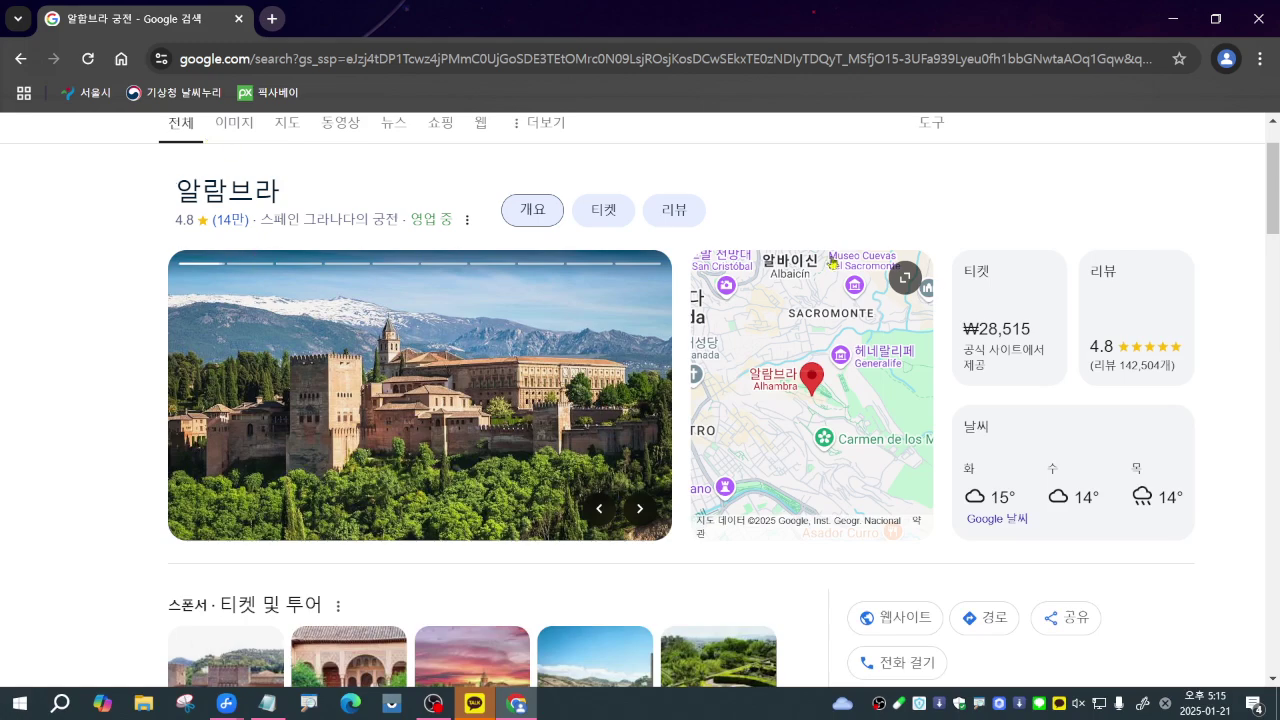
pyautogui.scroll(-2, 860, 350)
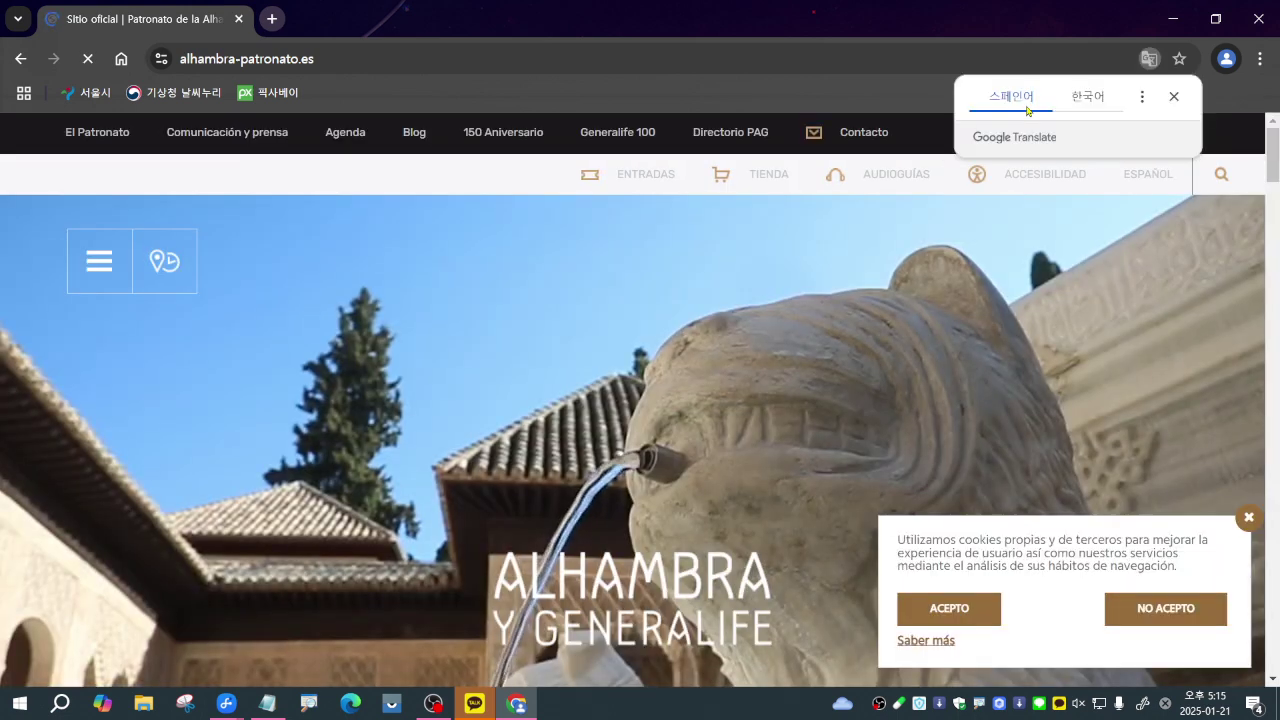
pyautogui.click(1027, 108)
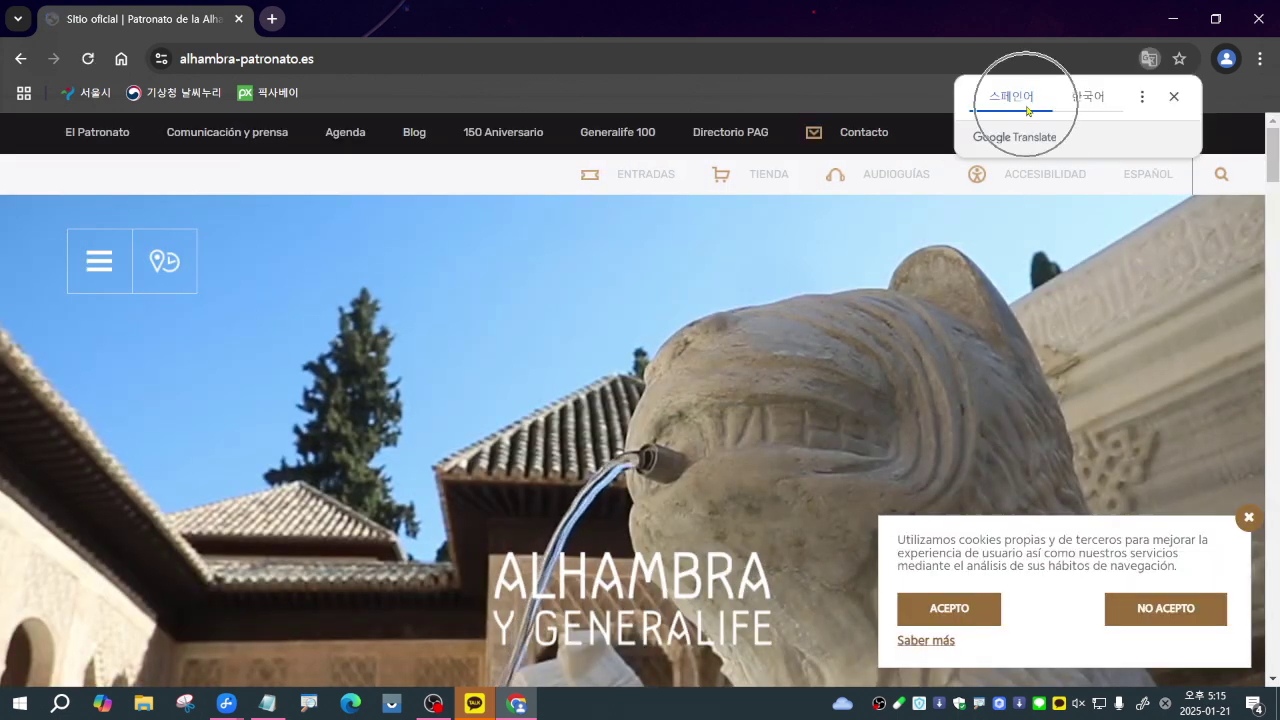
pyautogui.click(1027, 108)
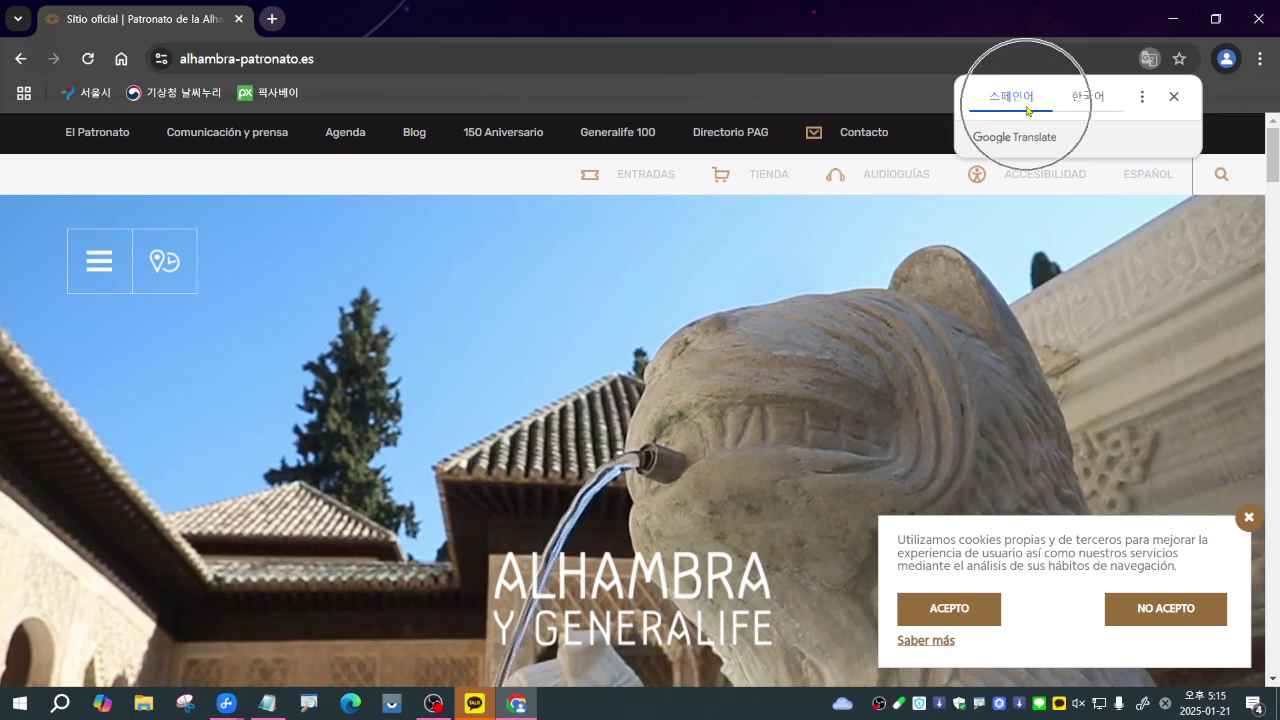
pyautogui.click(1090, 103)
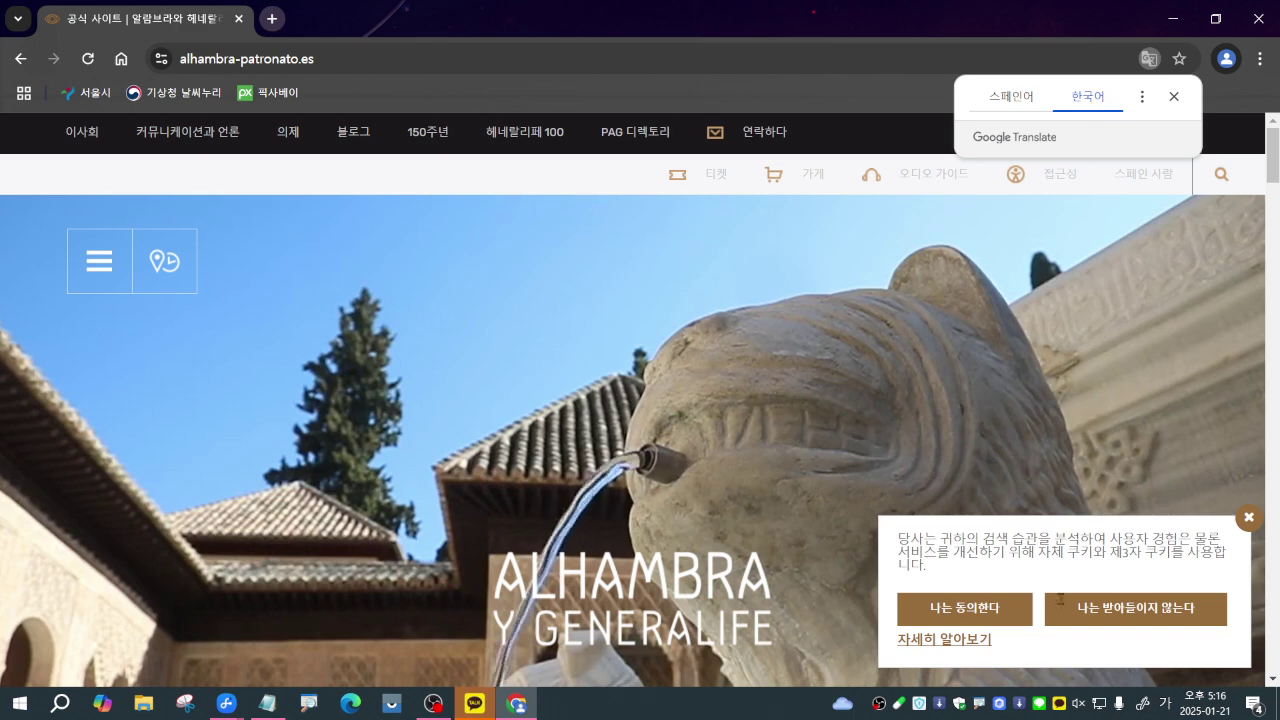
# Accept the cookie notice on the translated Alhambra site and open its 방문하다 page
pyautogui.click(986, 612)
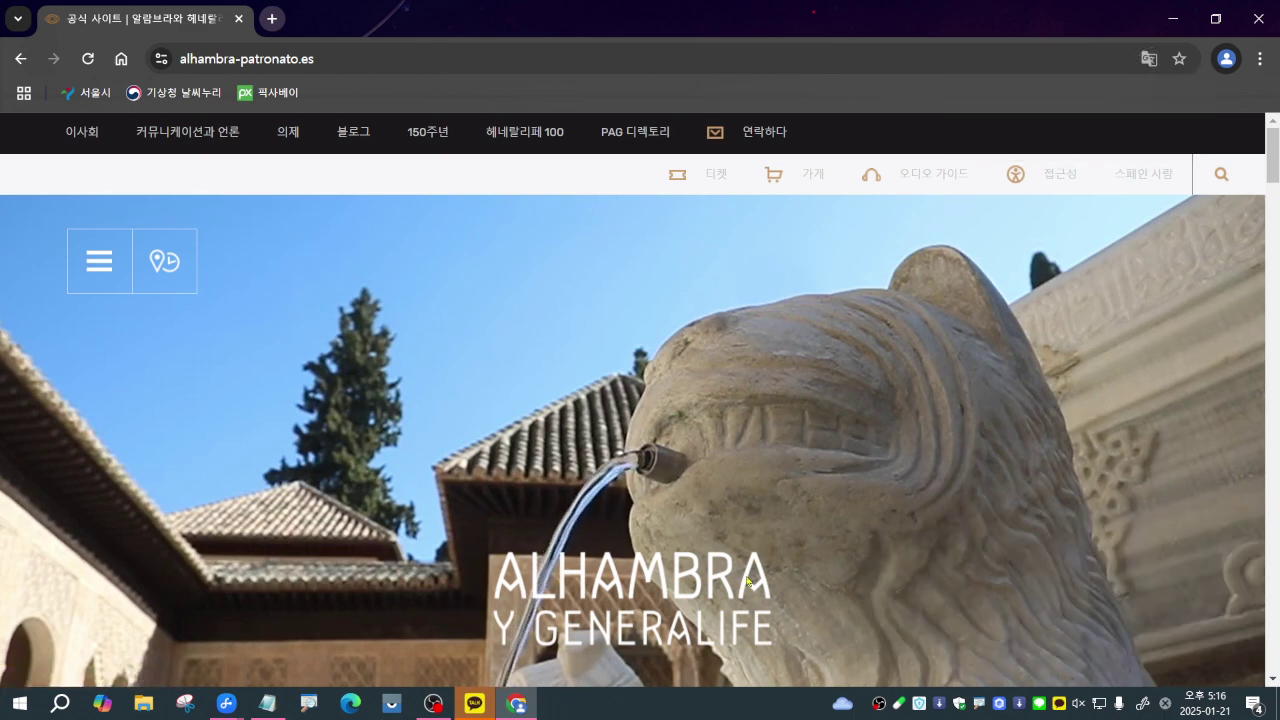
pyautogui.scroll(-4, 744, 600)
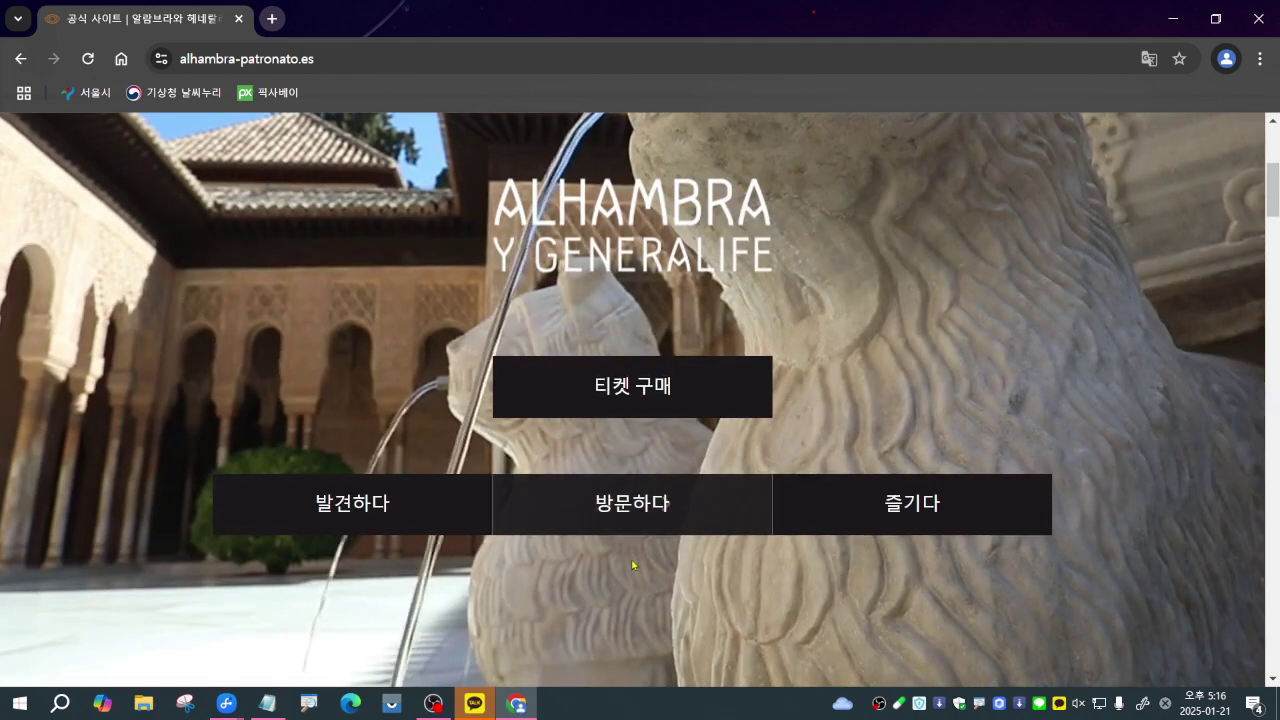
pyautogui.click(660, 513)
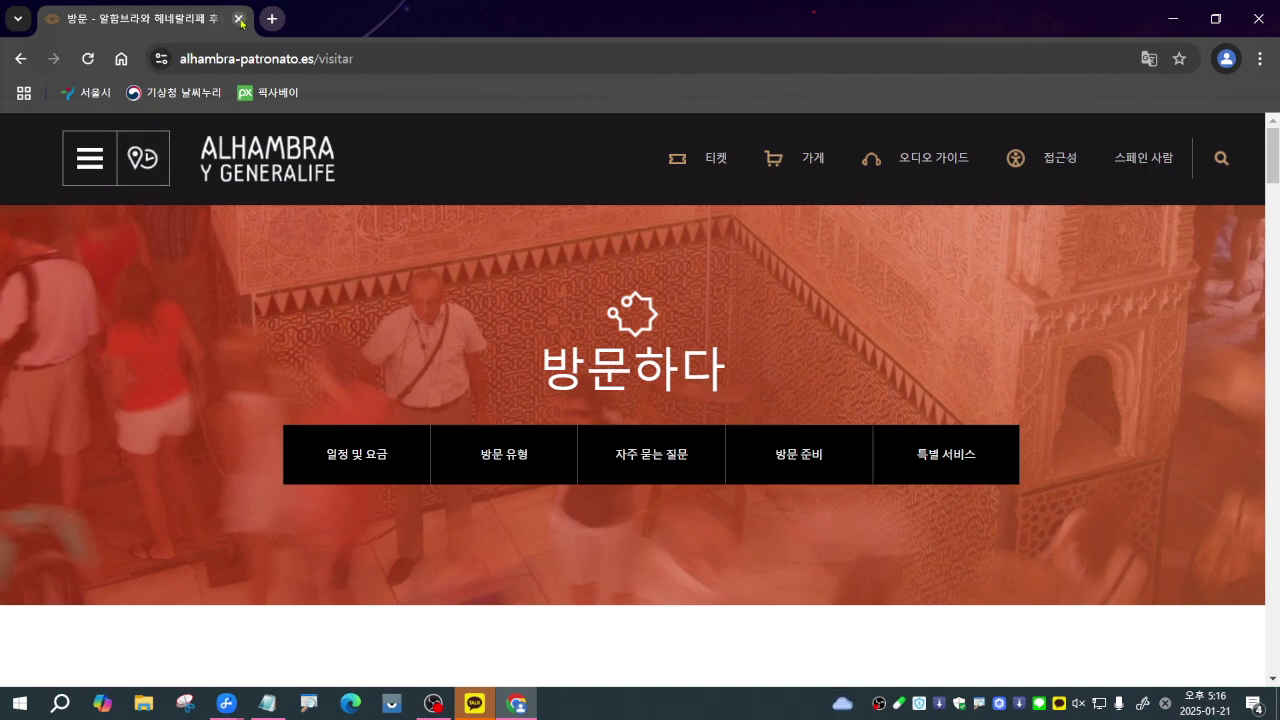
# Close the Chrome window, highlight "자동번역 설정" in the Notepad outline, and clear the selection
pyautogui.press('super+Down')
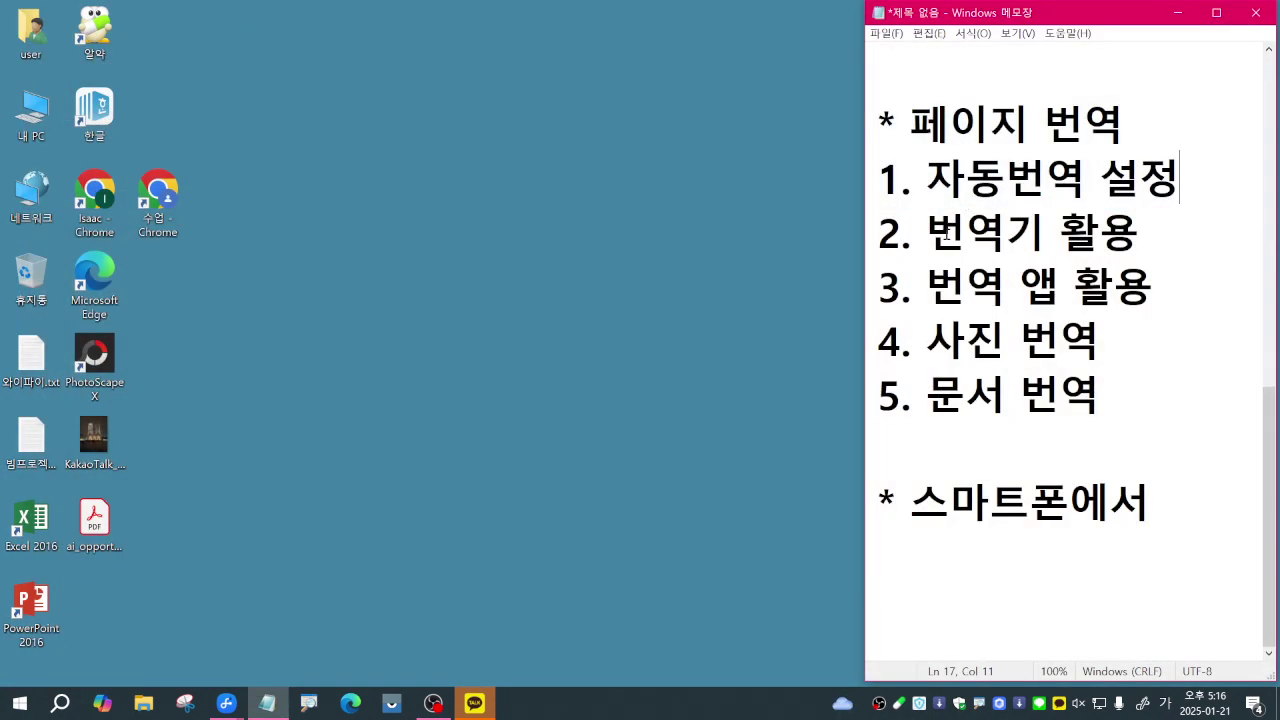
pyautogui.moveTo(925, 191); pyautogui.dragTo(1201, 187)
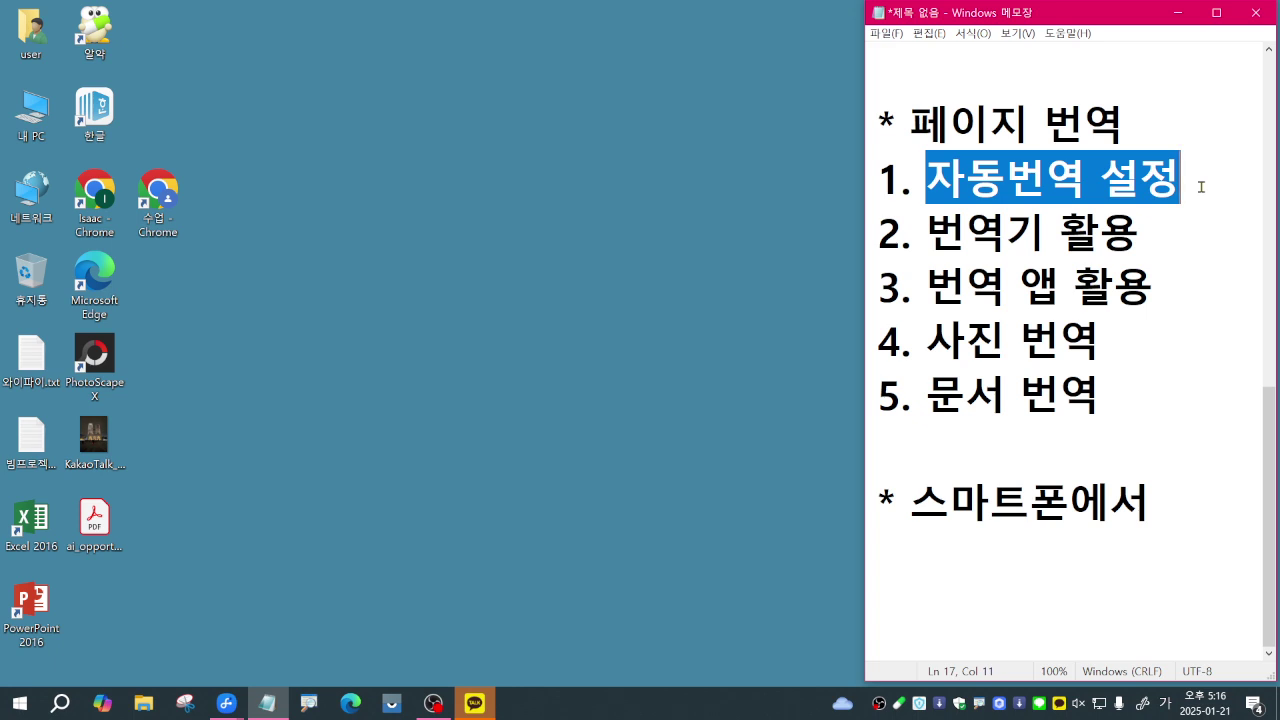
pyautogui.click(1146, 236)
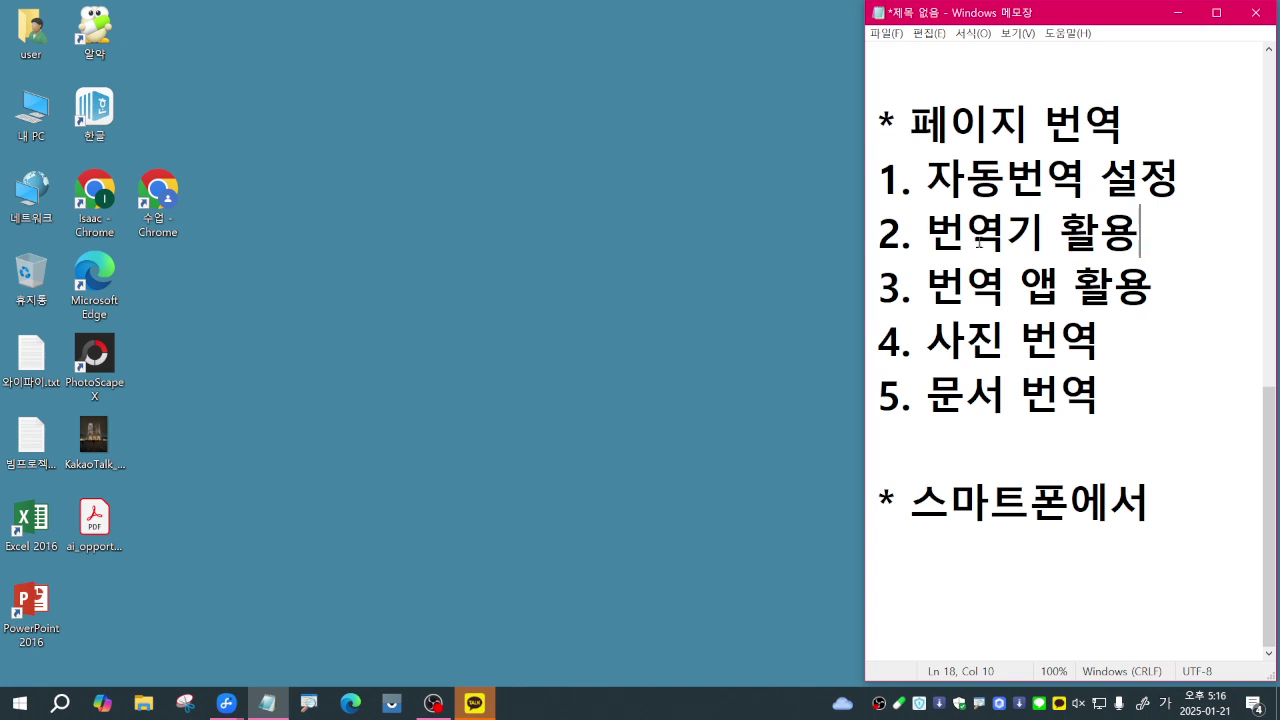
# Highlight "번역기 활용" in the Notepad outline and clear the selection
pyautogui.moveTo(928, 240); pyautogui.dragTo(1166, 223)
pyautogui.click(1166, 223)
pyautogui.click(1180, 298)
# Open a Chrome window with the 수업 profile and launch Google 번역 from the Google apps list
pyautogui.doubleClick(158, 192)
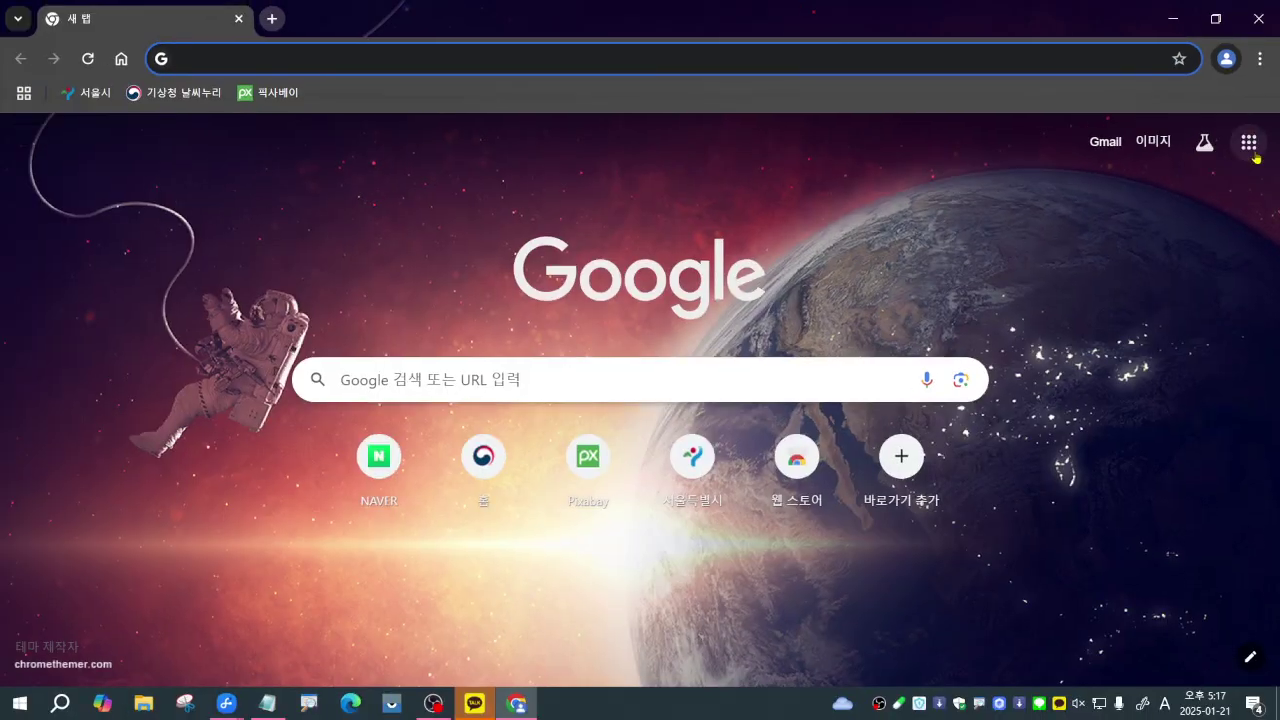
pyautogui.click(1216, 104)
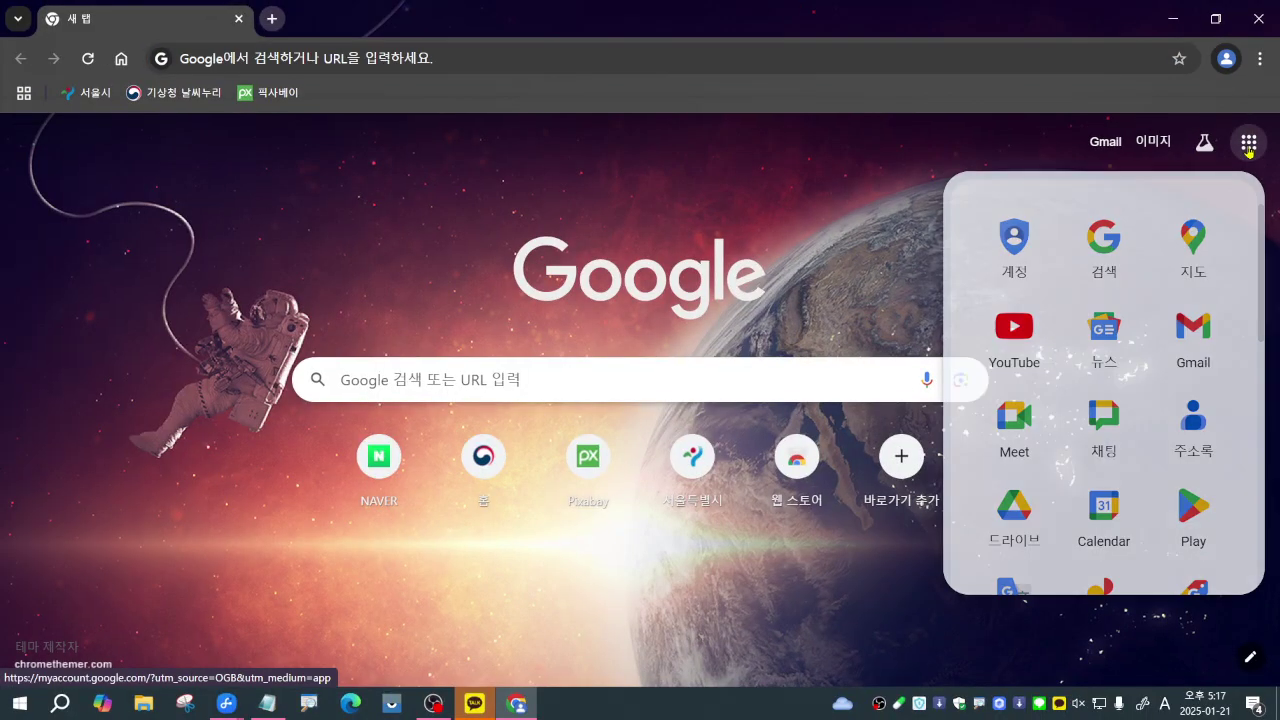
pyautogui.scroll(-4, 1137, 457)
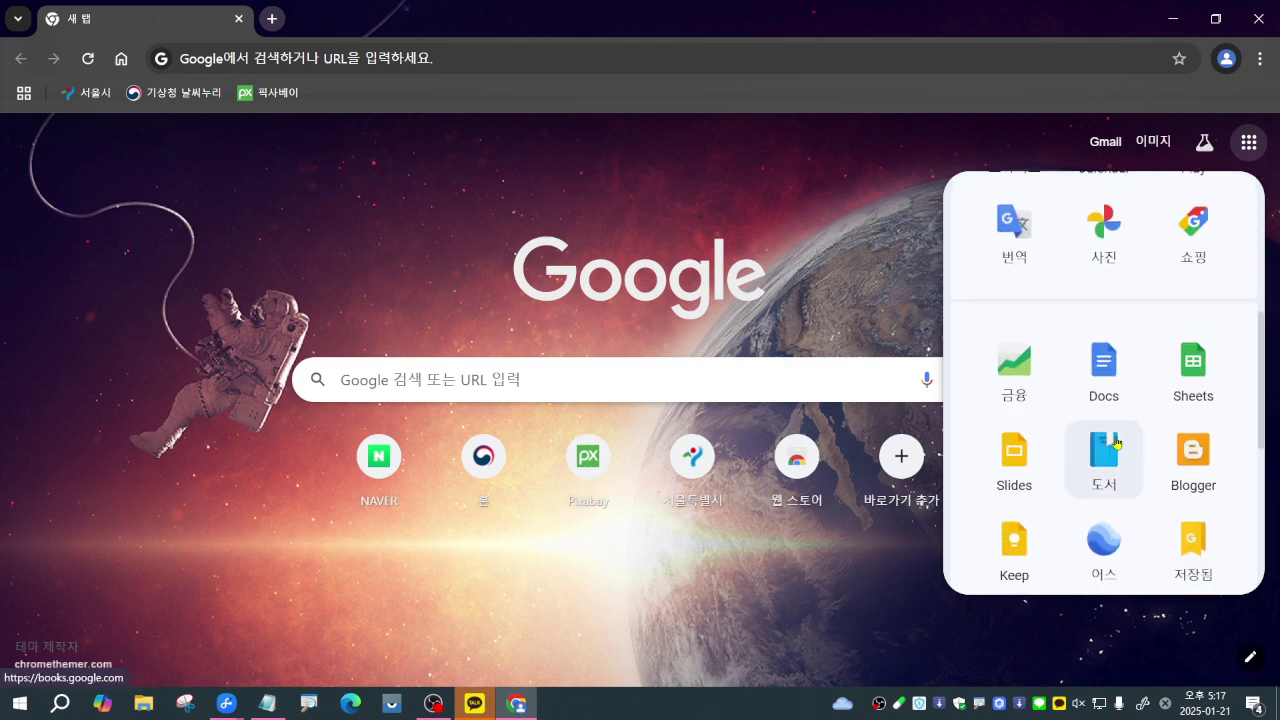
pyautogui.click(1019, 250)
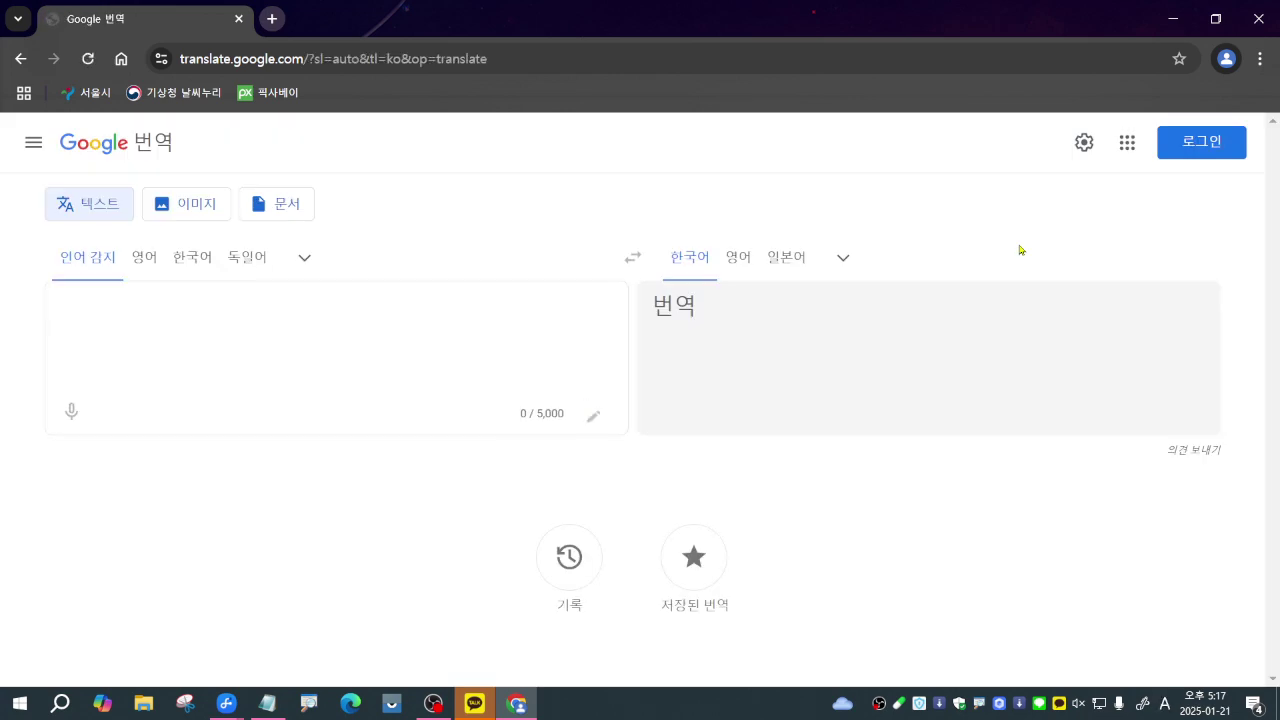
# Set the source language to 한국어 and choose 가어 from the full list of target languages
pyautogui.click(200, 266)
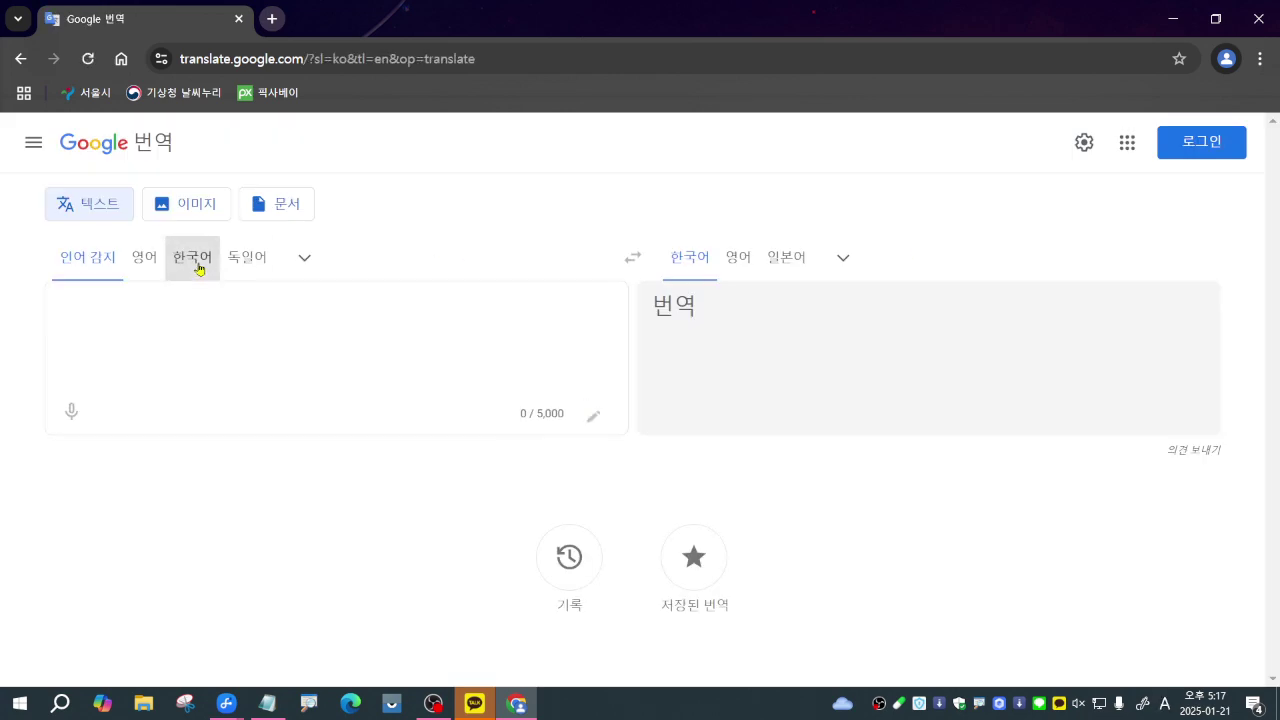
pyautogui.click(750, 276)
pyautogui.click(787, 268)
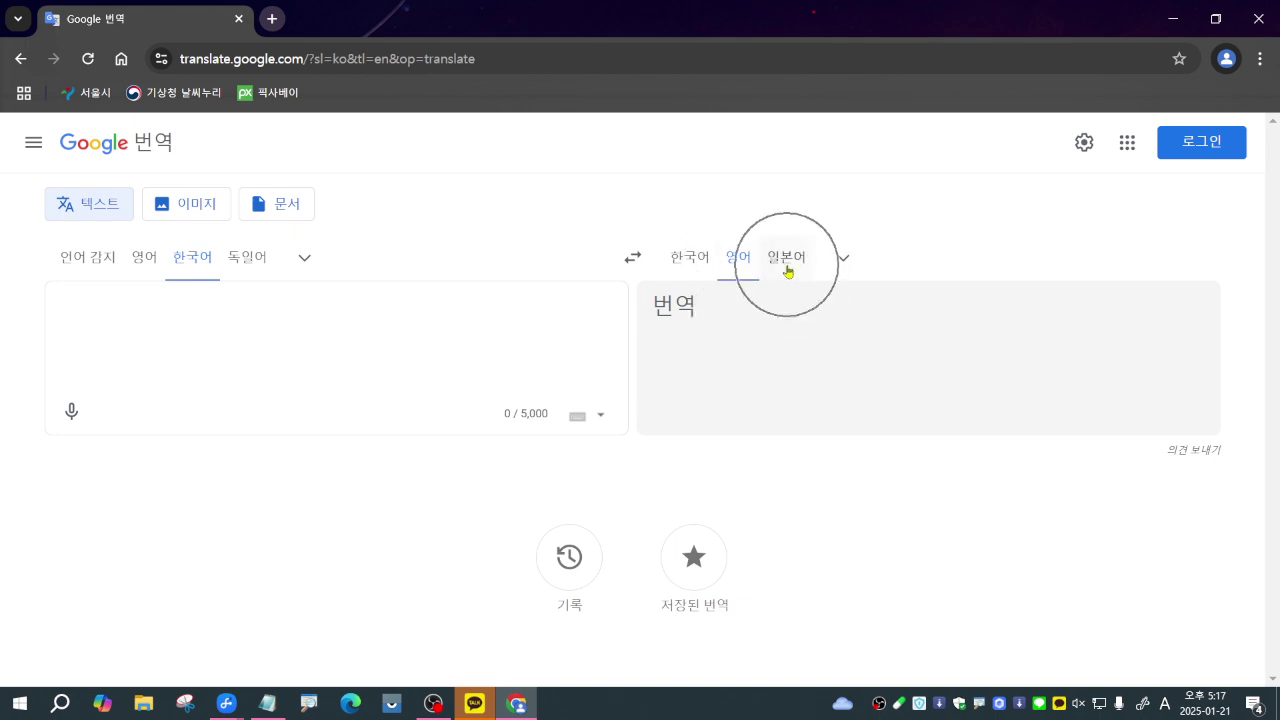
pyautogui.click(837, 266)
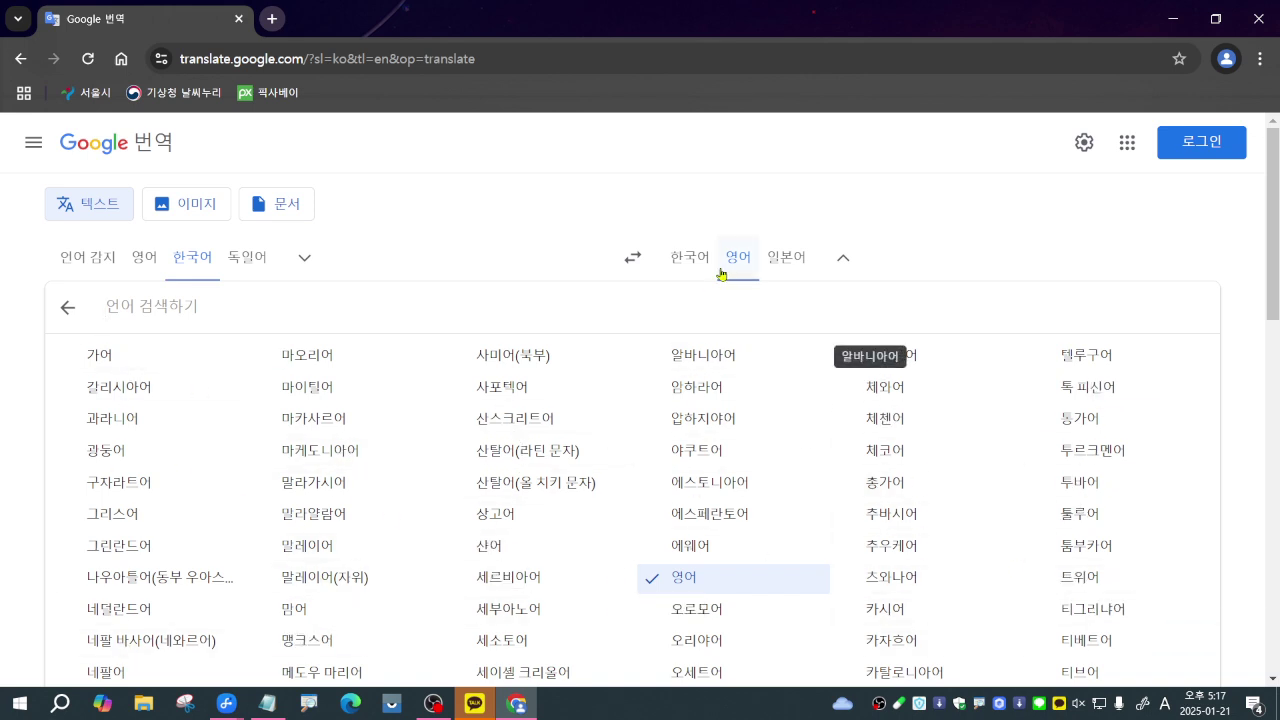
pyautogui.click(100, 355)
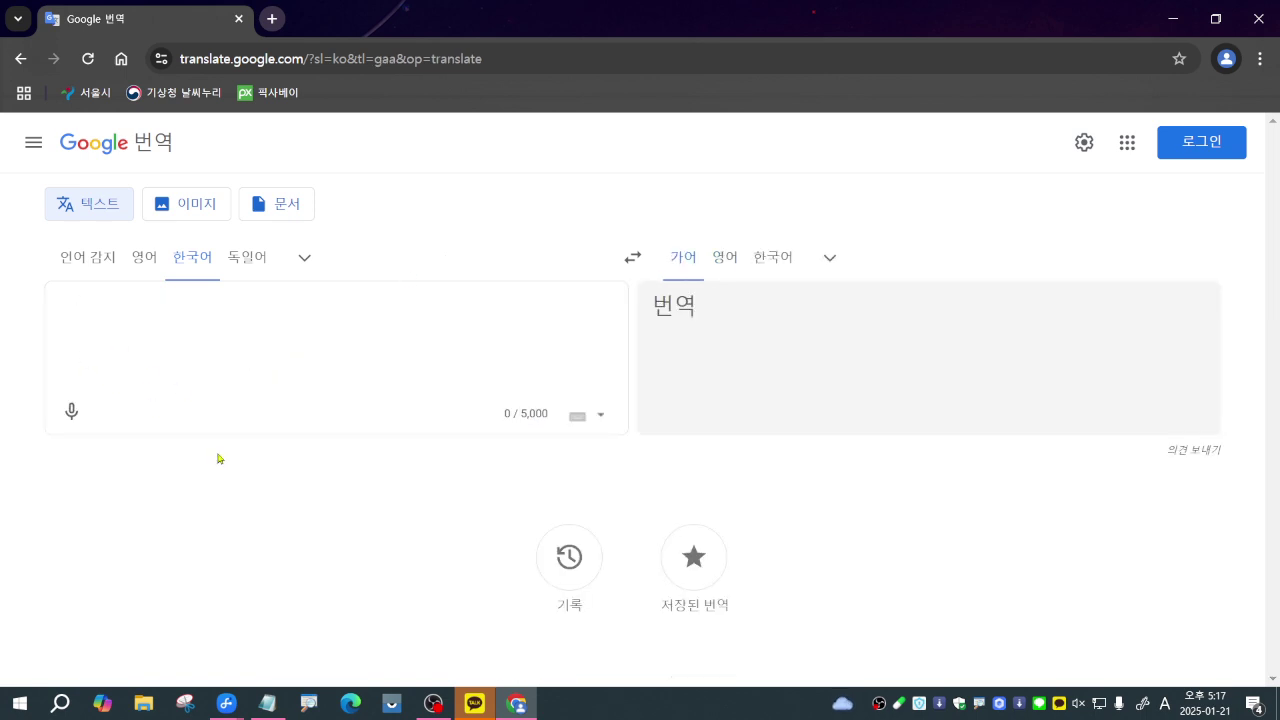
# Enter "오늘은 화요일입니다." in Korean as the text to translate, correcting the typing slips
pyautogui.write('dh')
pyautogui.press('BackSpace')
pyautogui.press('BackSpace')
pyautogui.press('Hangul')
pyautogui.write('오늘은 ')
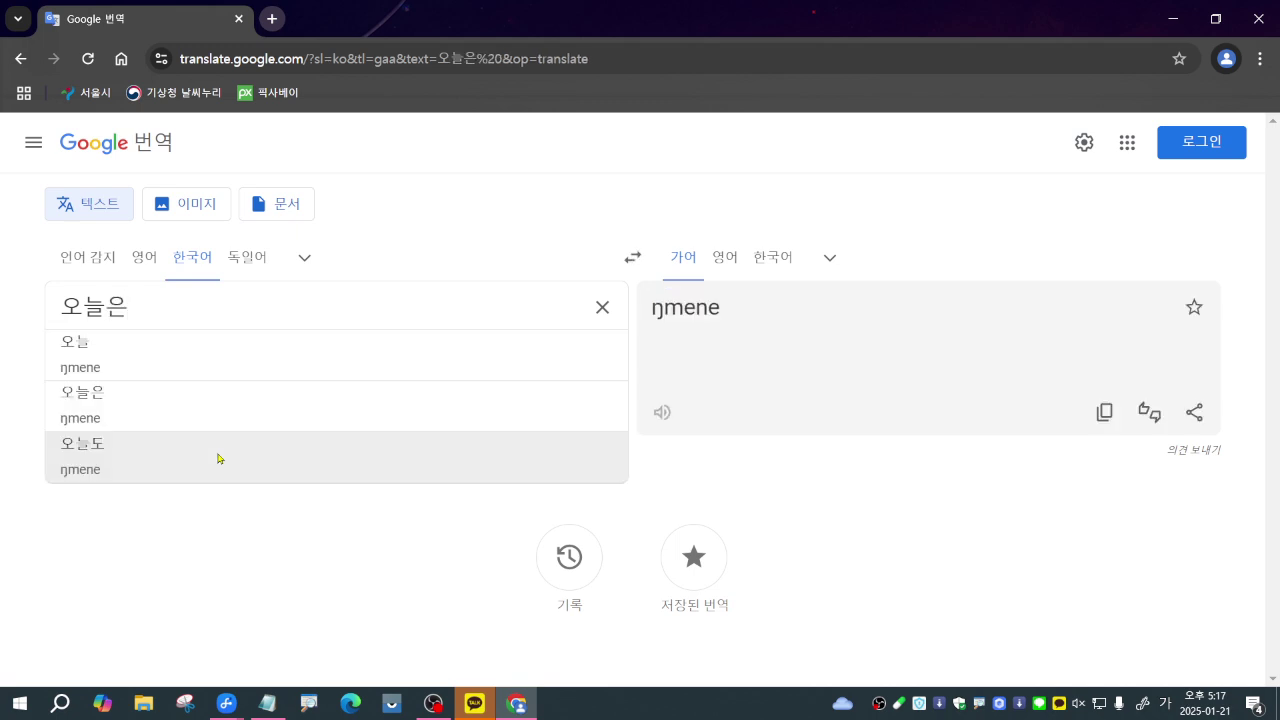
pyautogui.write('화요일')
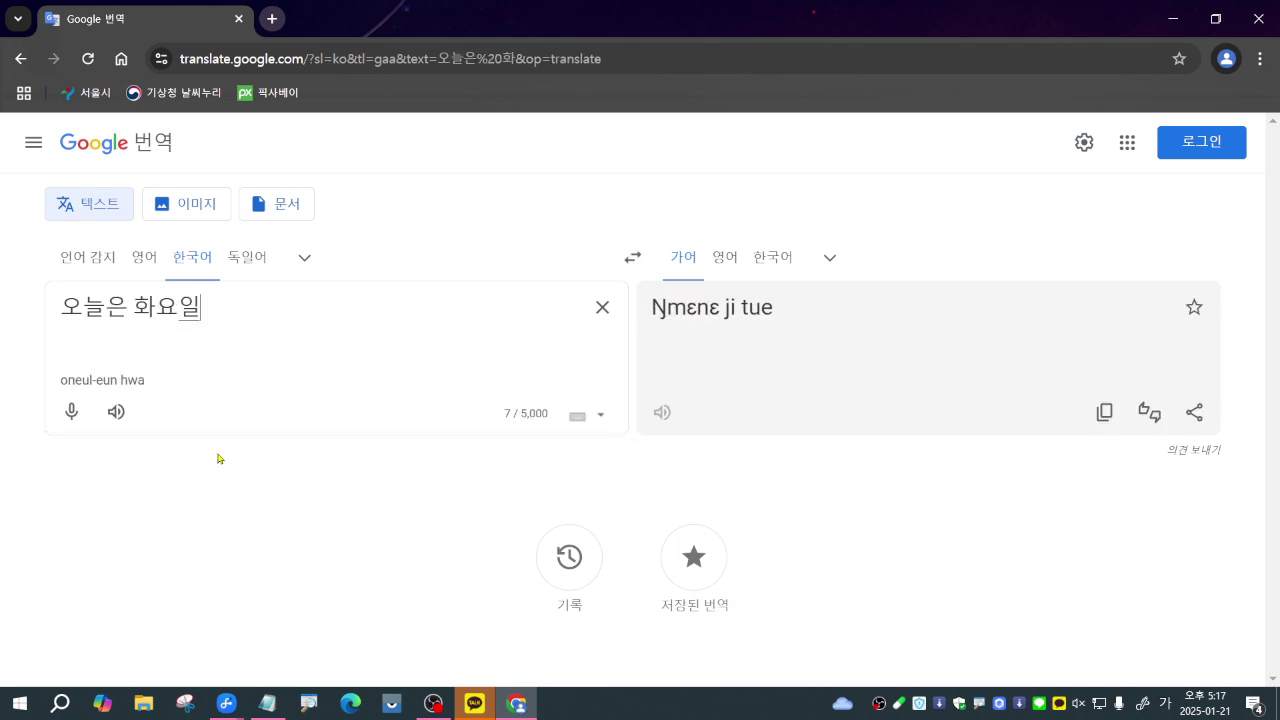
pyautogui.write('입내다')
pyautogui.press('BackSpace')
pyautogui.press('BackSpace')
pyautogui.press('BackSpace')
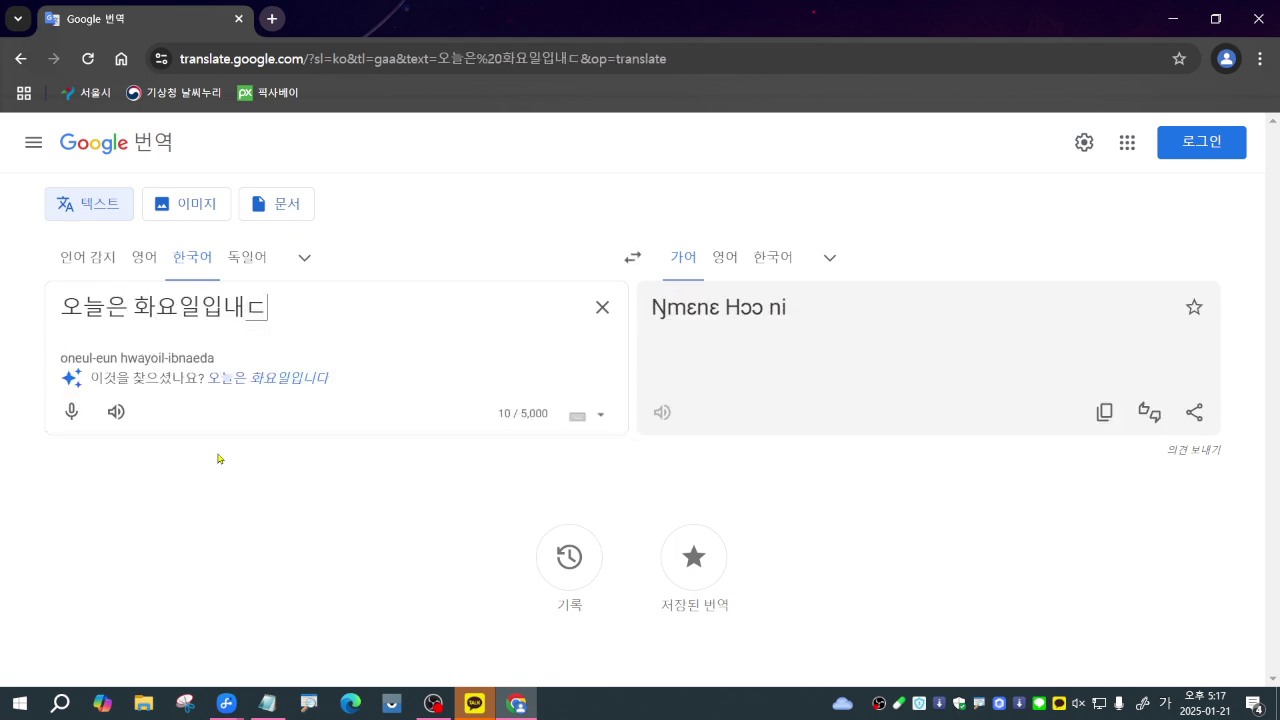
pyautogui.write('니다.')
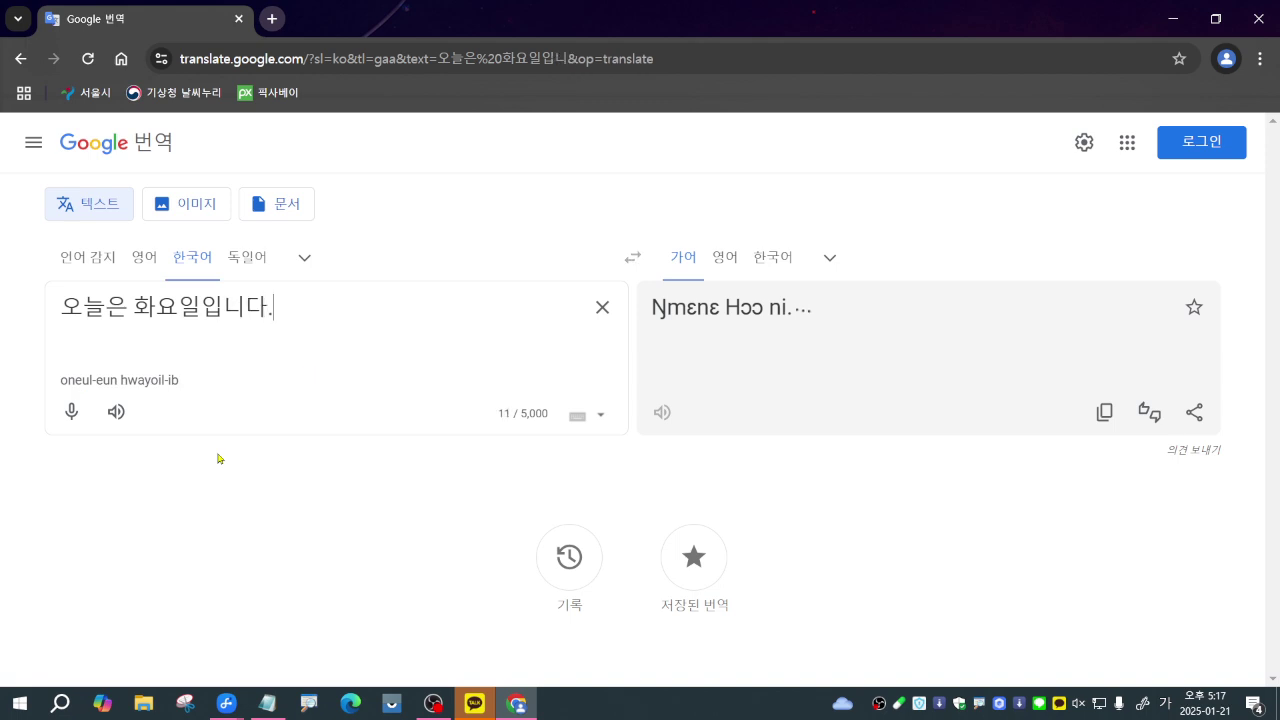
# Unmute the system sound and listen to the Korean sentence and its 영어 translation
pyautogui.click(1078, 703)
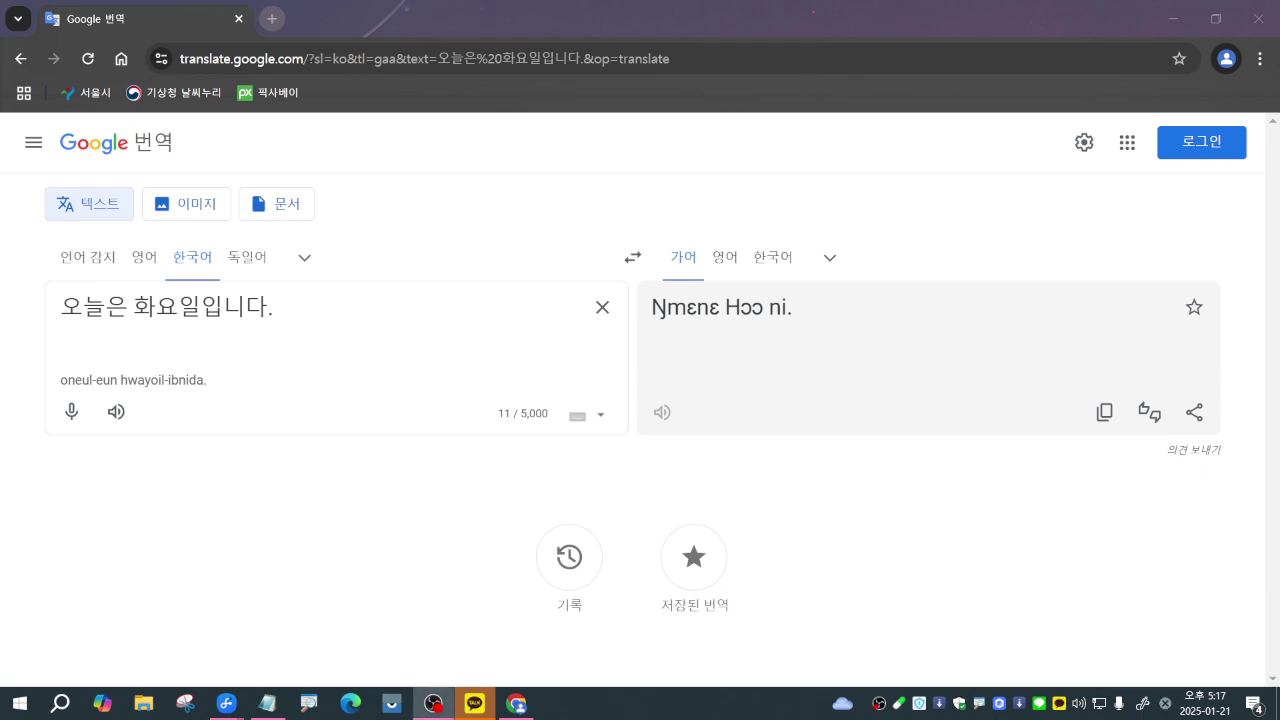
pyautogui.click(116, 412)
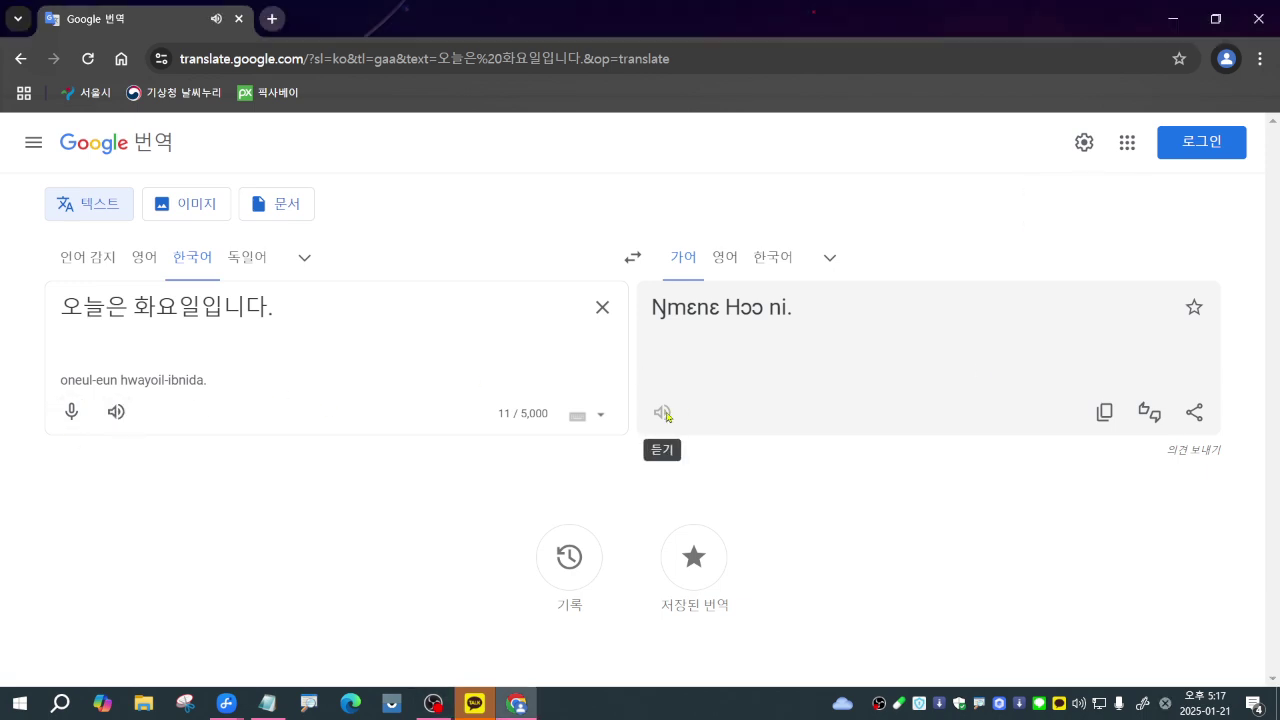
pyautogui.click(724, 257)
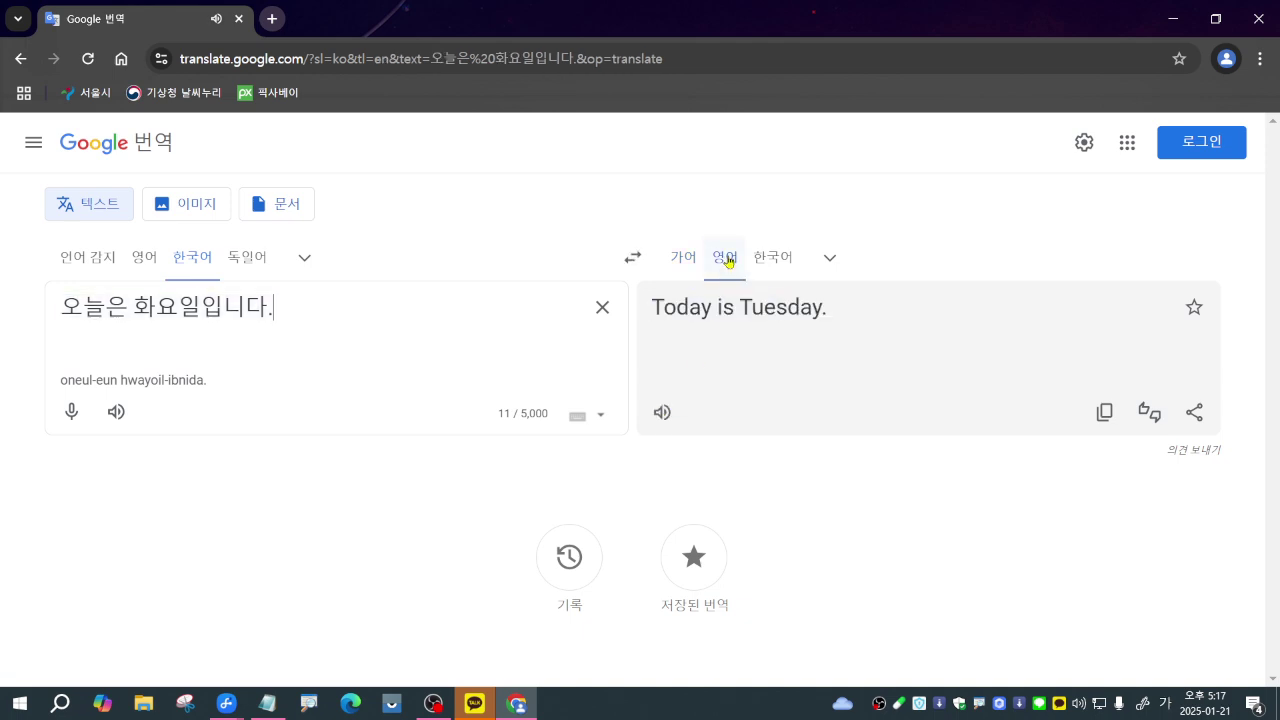
pyautogui.click(661, 424)
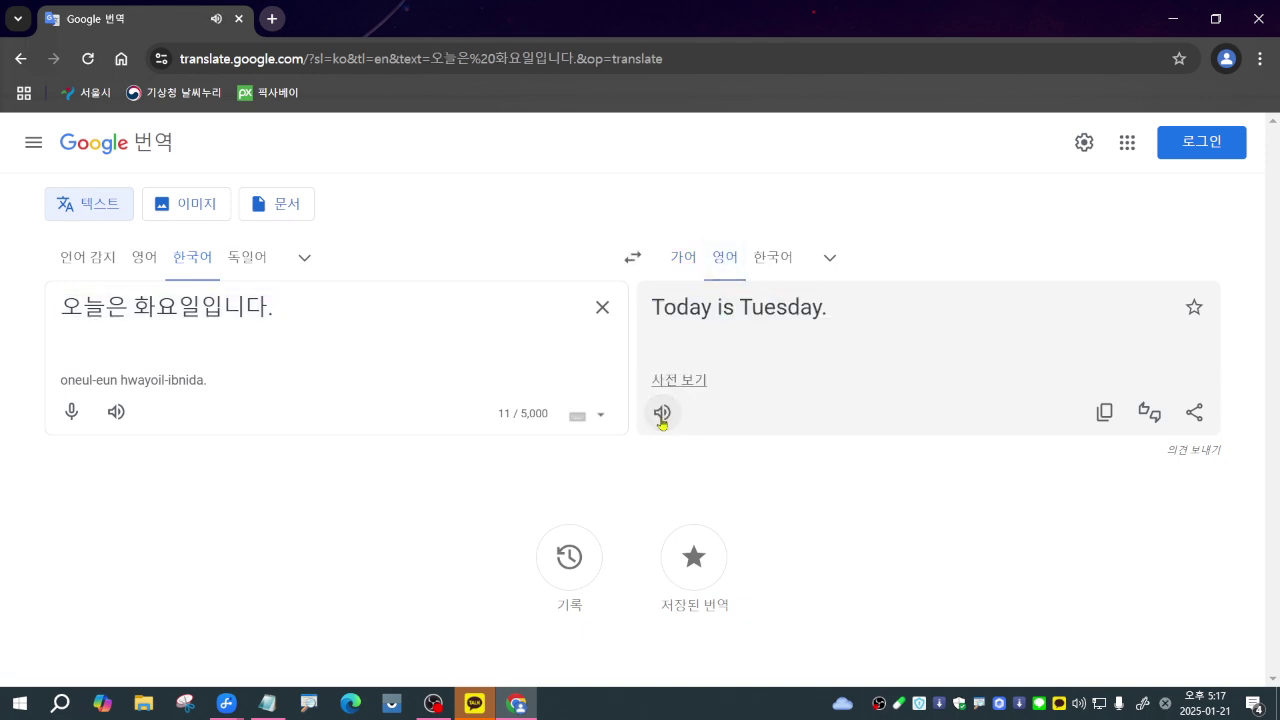
# Change the target language to 체코어 and play the translated sentence aloud
pyautogui.click(830, 258)
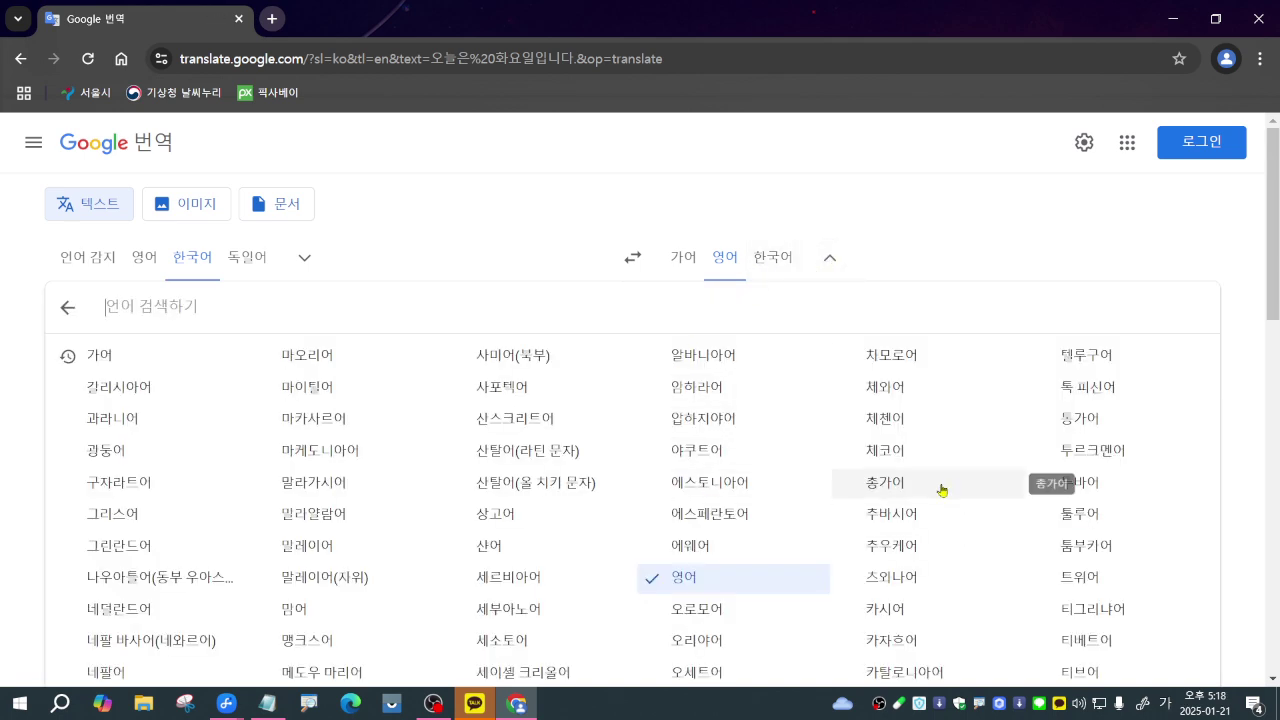
pyautogui.click(893, 452)
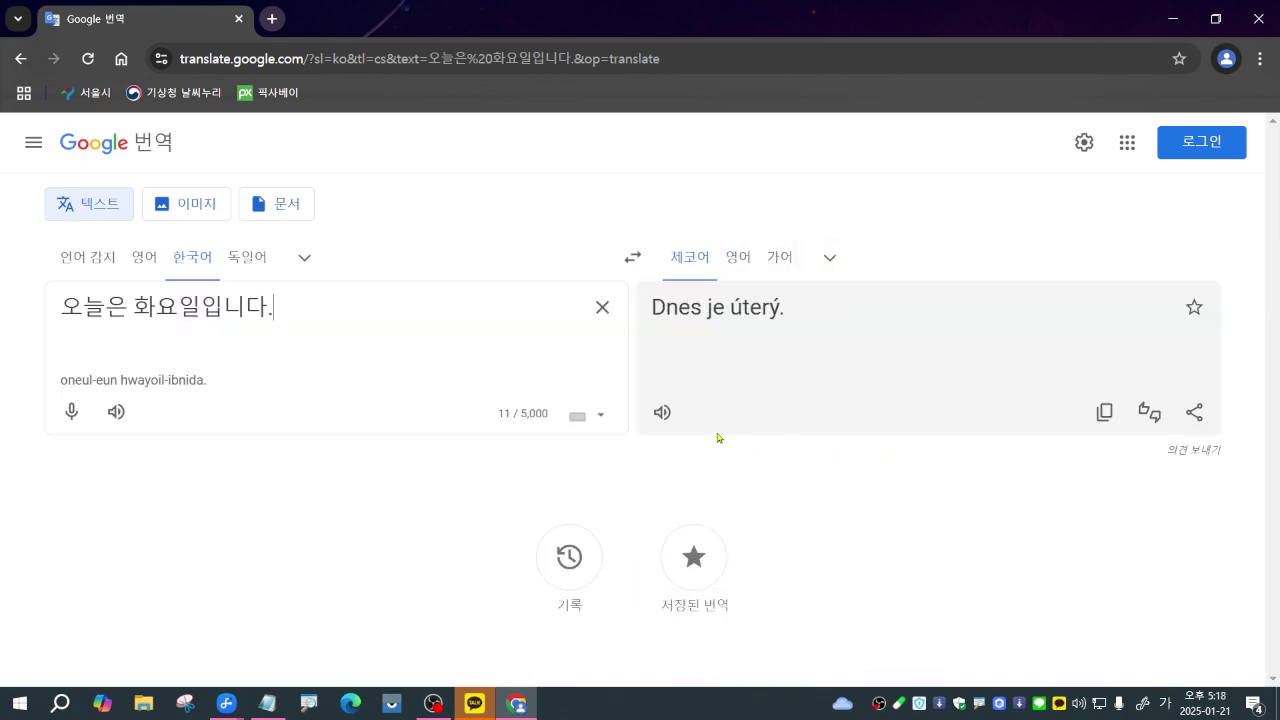
pyautogui.click(662, 413)
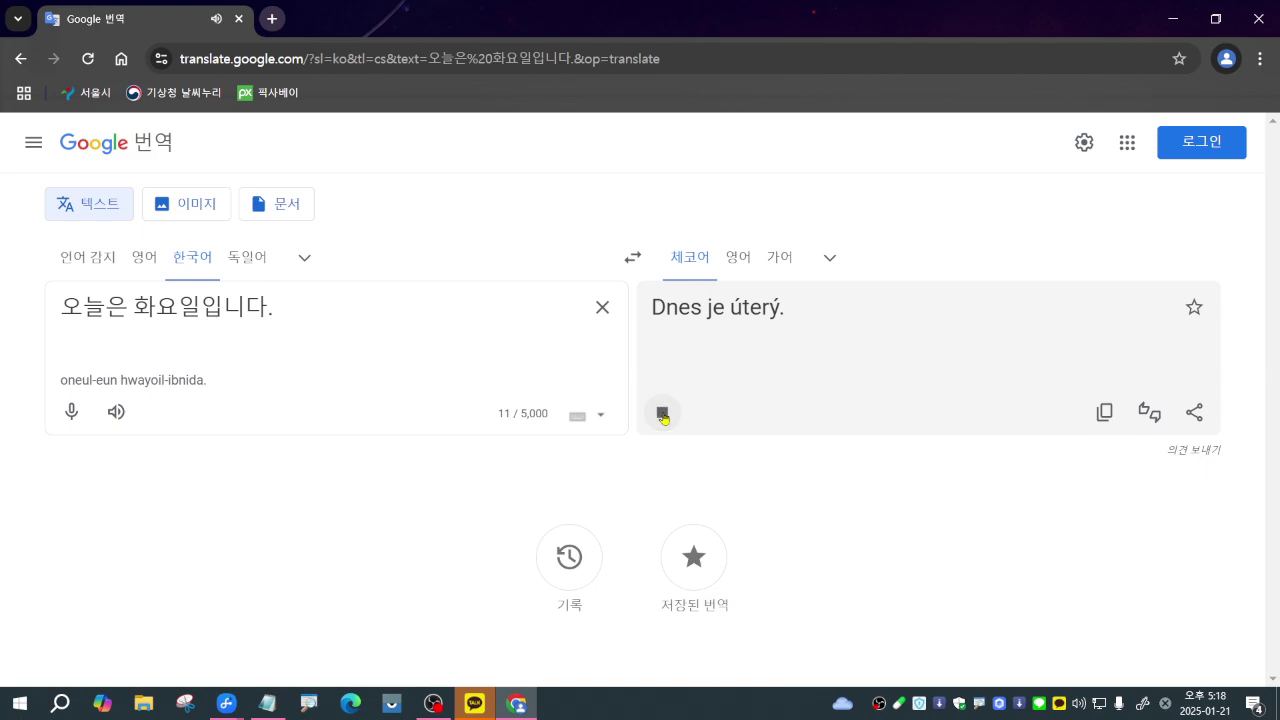
# Switch the target language to 핀란드어 and listen to the translation
pyautogui.click(829, 257)
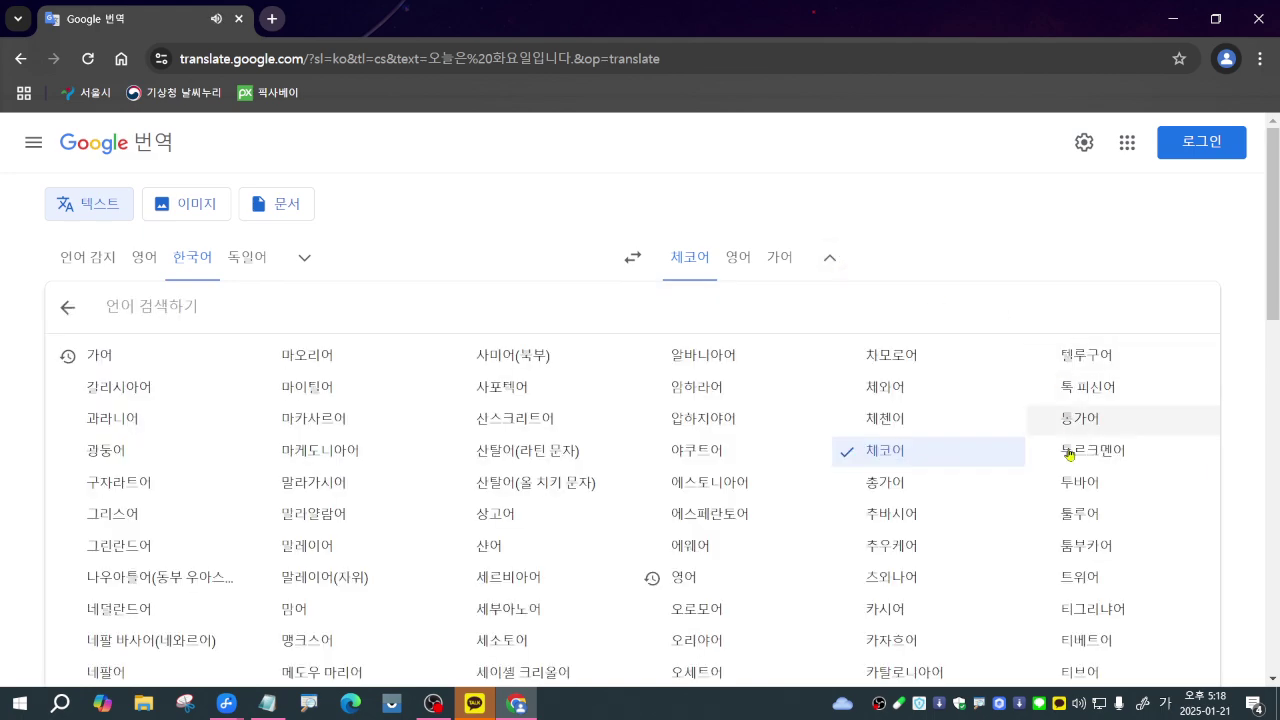
pyautogui.scroll(-5, 1103, 580)
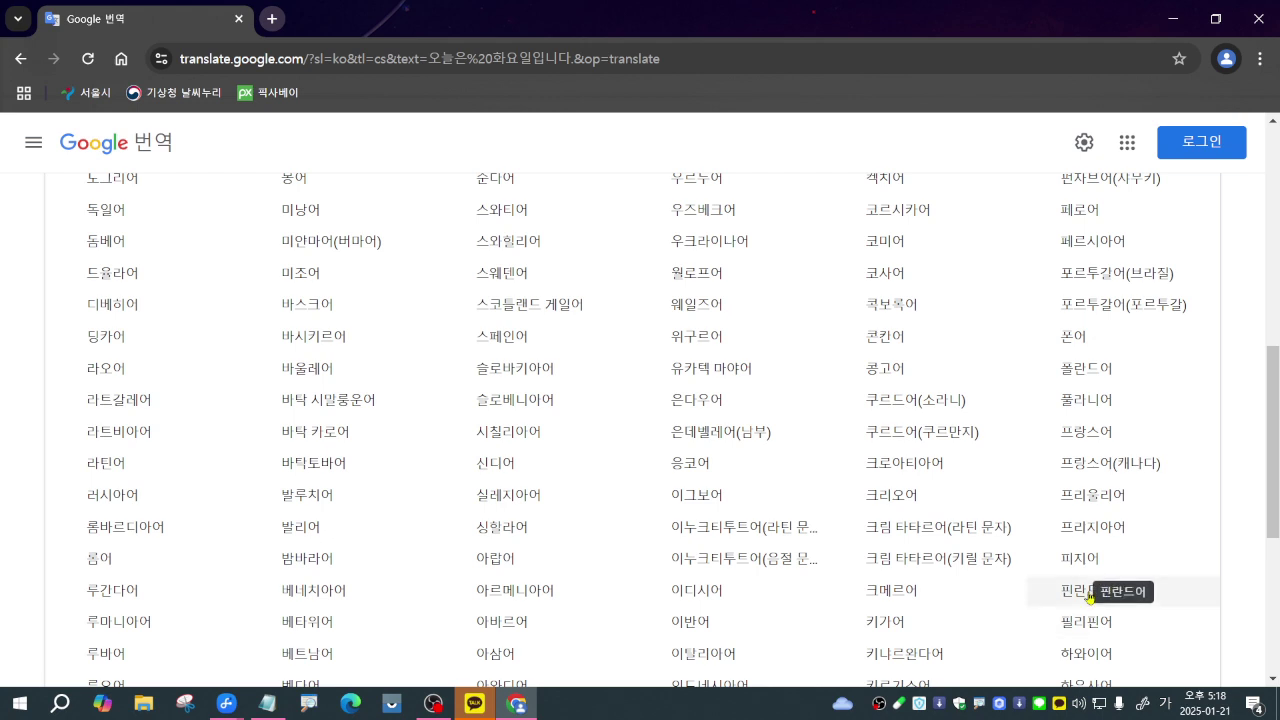
pyautogui.click(1089, 597)
pyautogui.click(663, 413)
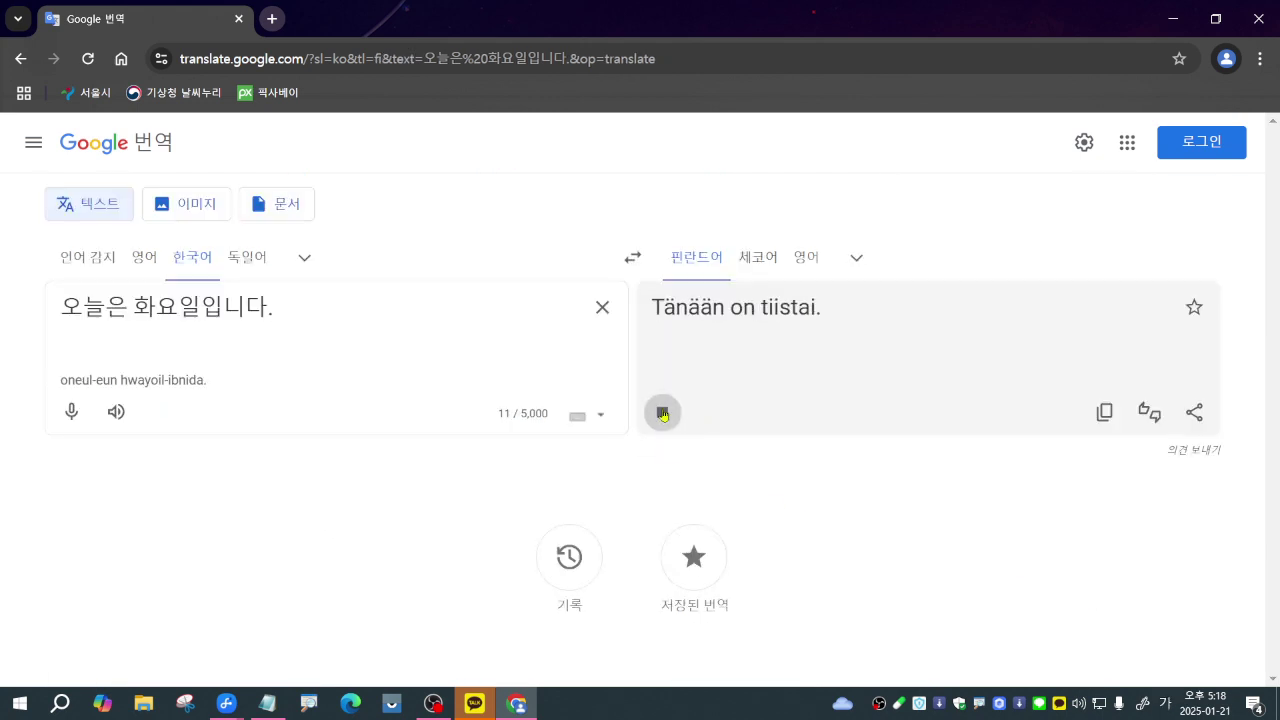
# Translate the sentence into 터키어 and play its pronunciation
pyautogui.click(856, 257)
pyautogui.scroll(-12, 428, 567)
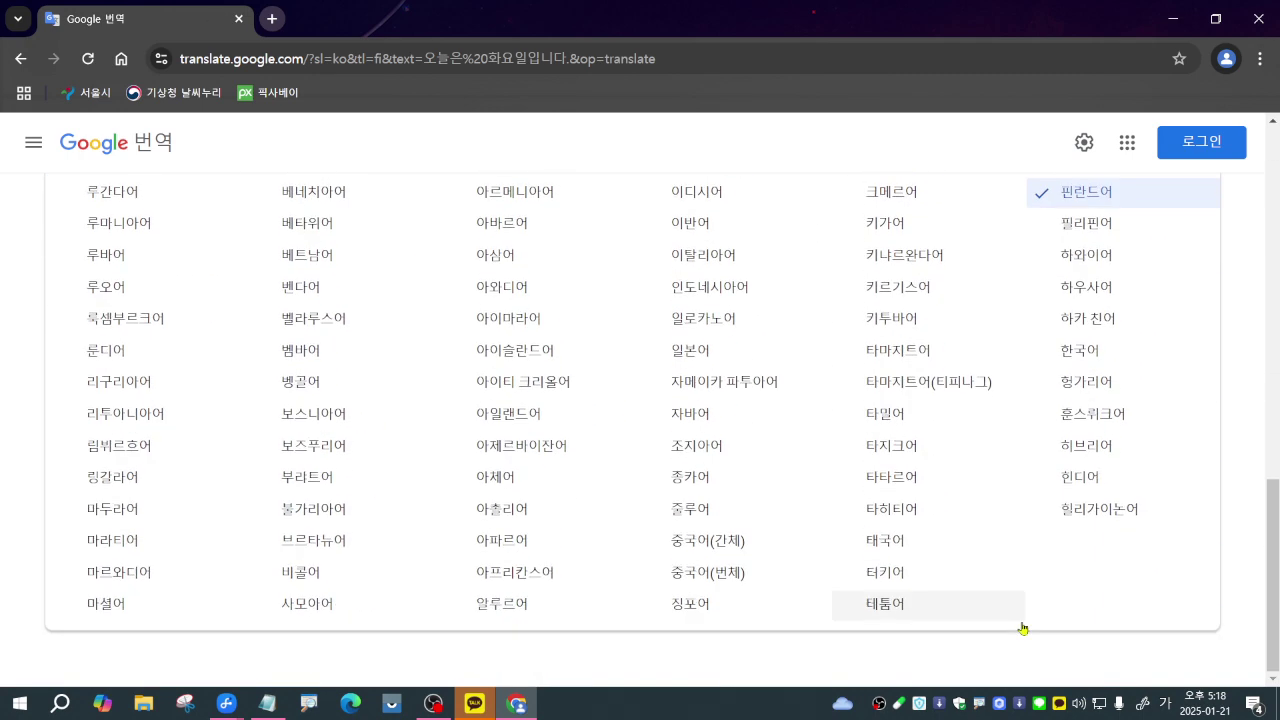
pyautogui.click(893, 584)
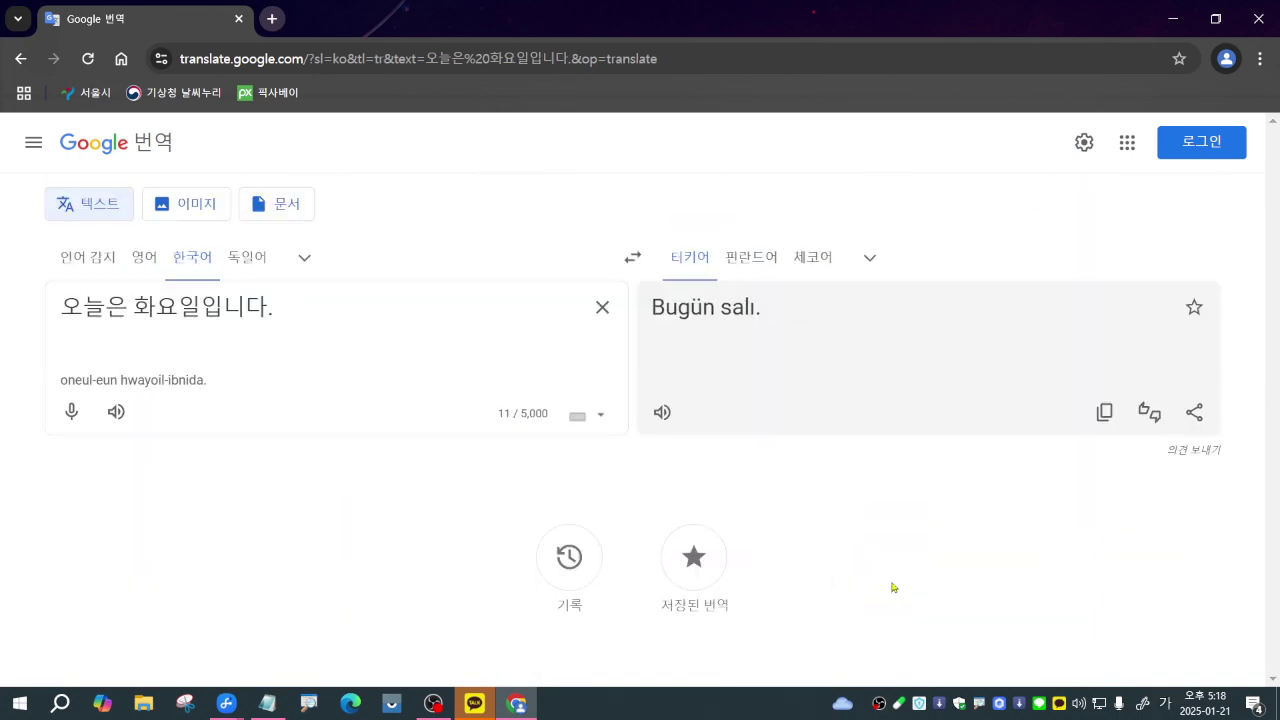
pyautogui.click(662, 414)
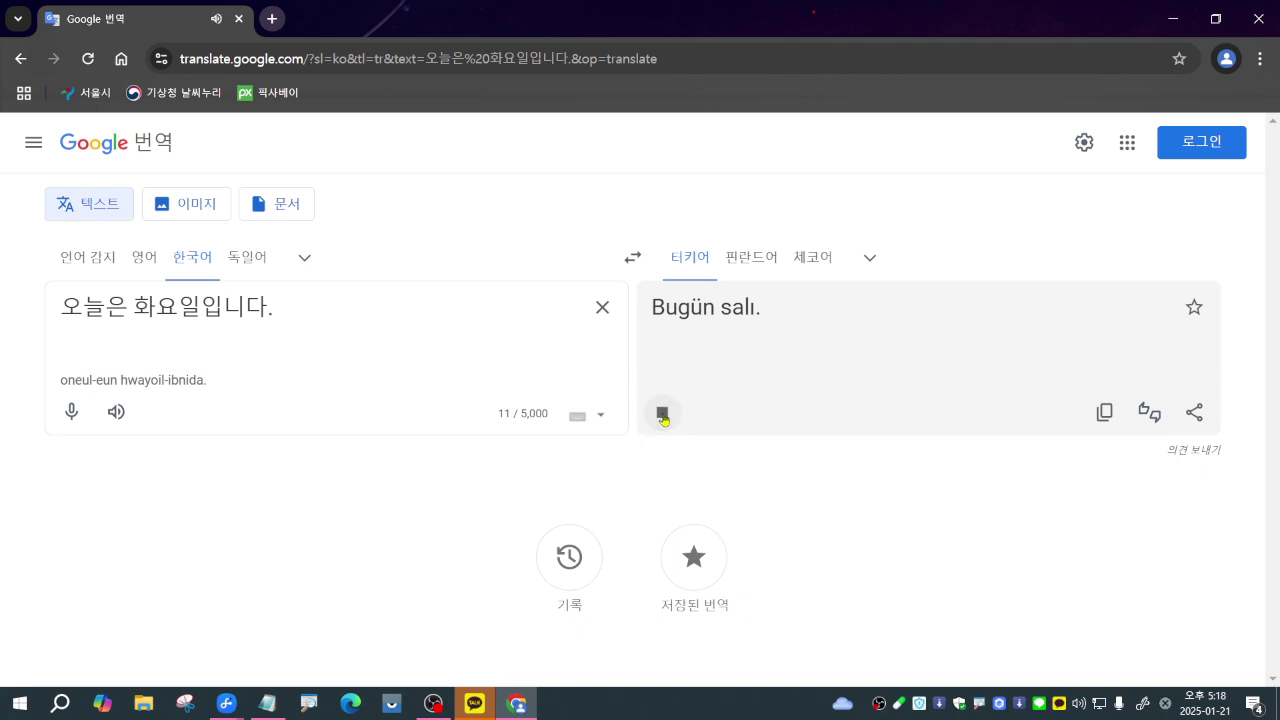
# Translate the sentence into 말레이어, listen to the result, and mute the system sound
pyautogui.click(867, 259)
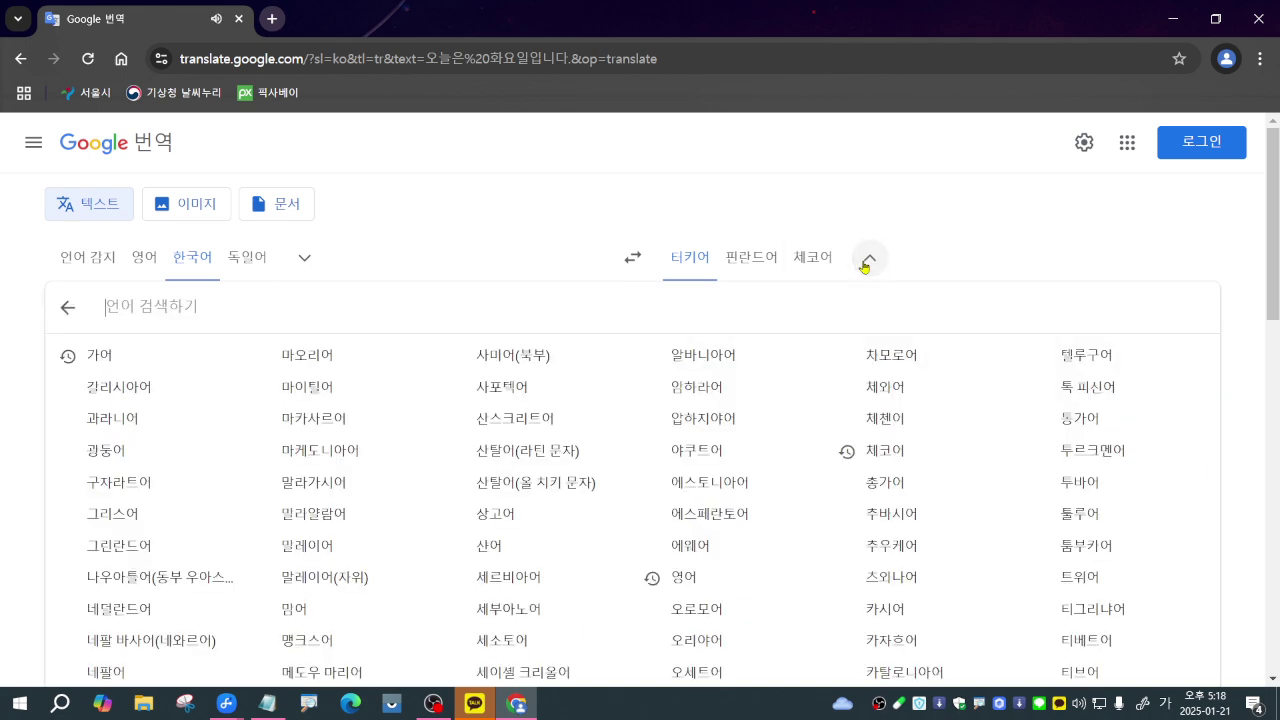
pyautogui.click(272, 550)
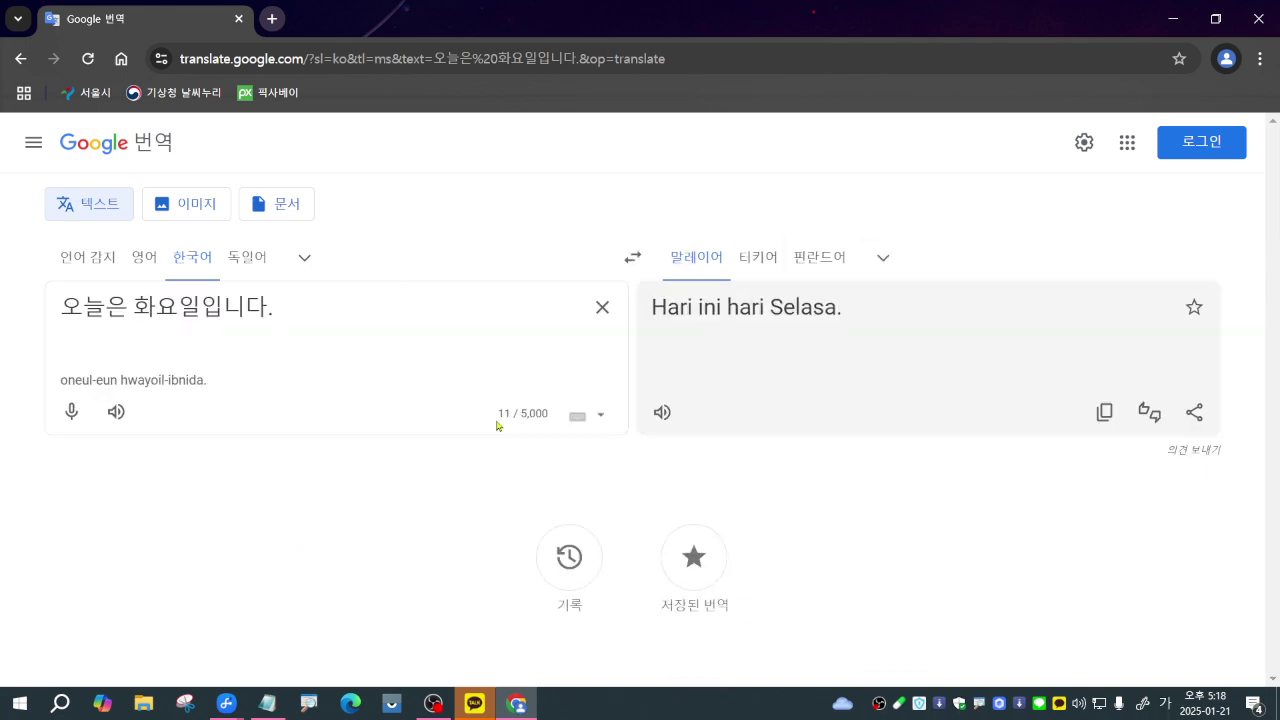
pyautogui.click(658, 416)
pyautogui.click(1078, 703)
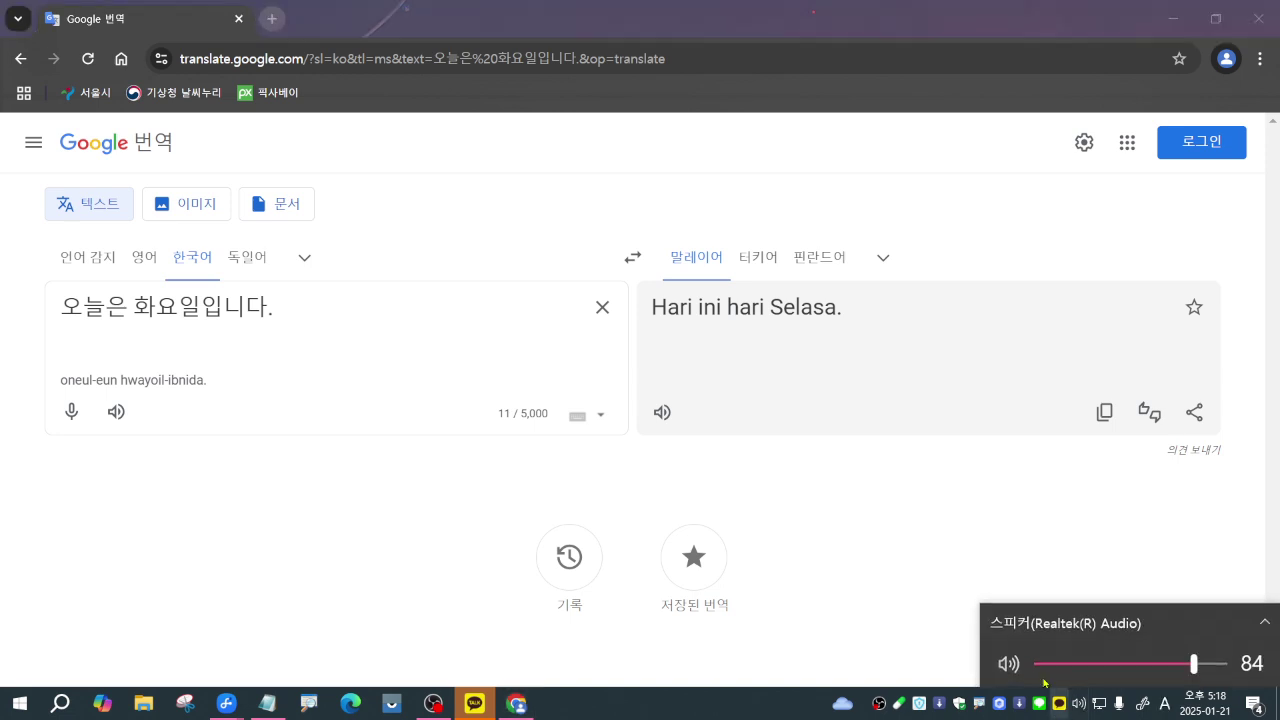
pyautogui.click(847, 663)
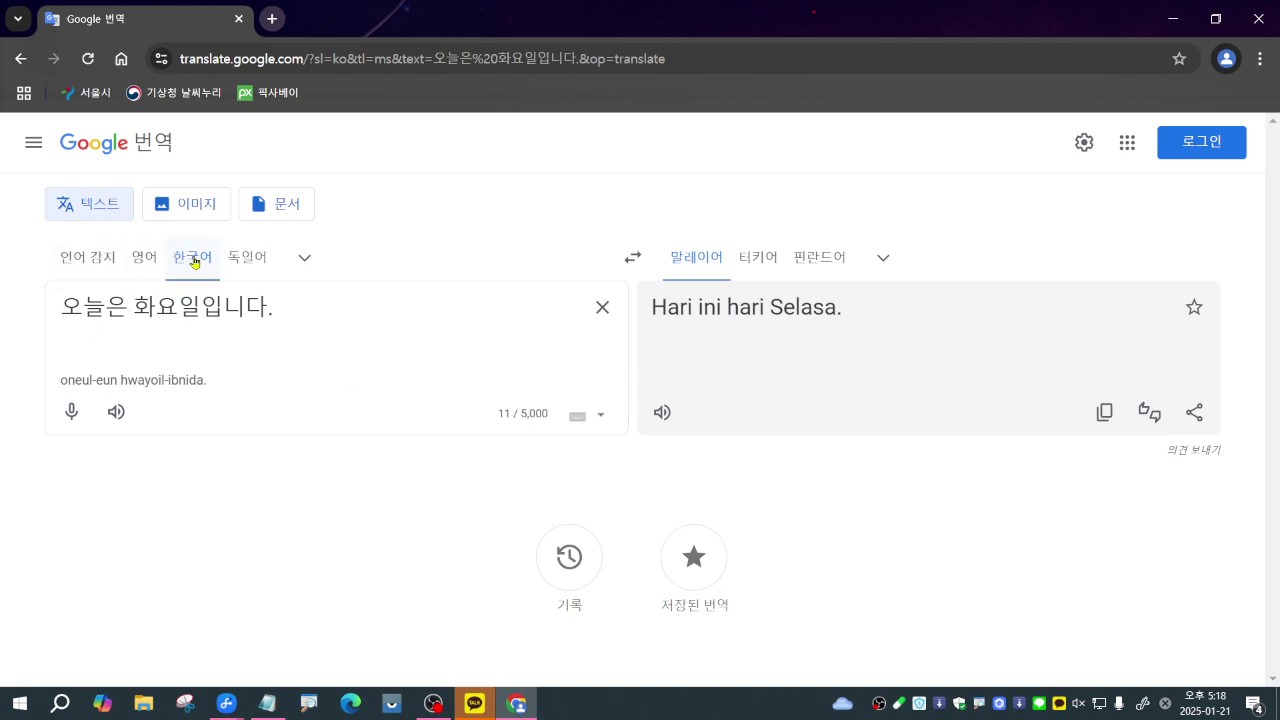
# Translate the sentence into 알바니아어 and clear the source text
pyautogui.click(884, 258)
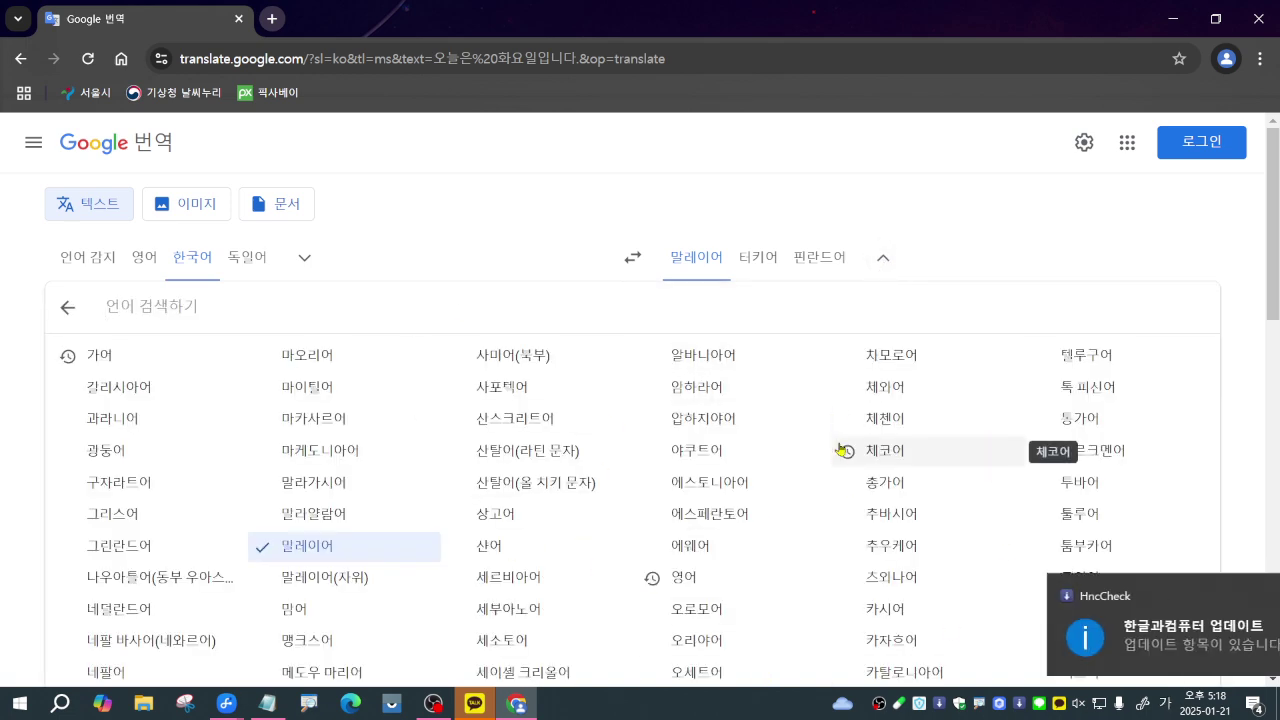
pyautogui.click(703, 355)
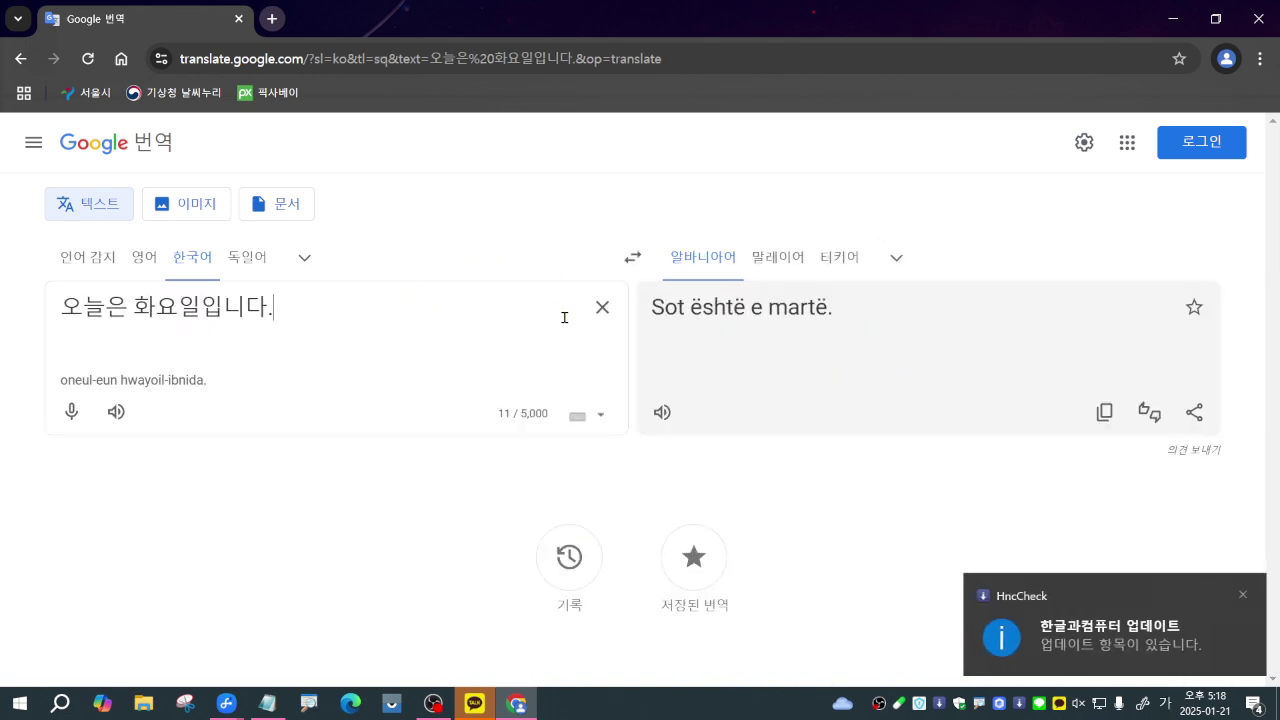
pyautogui.click(601, 310)
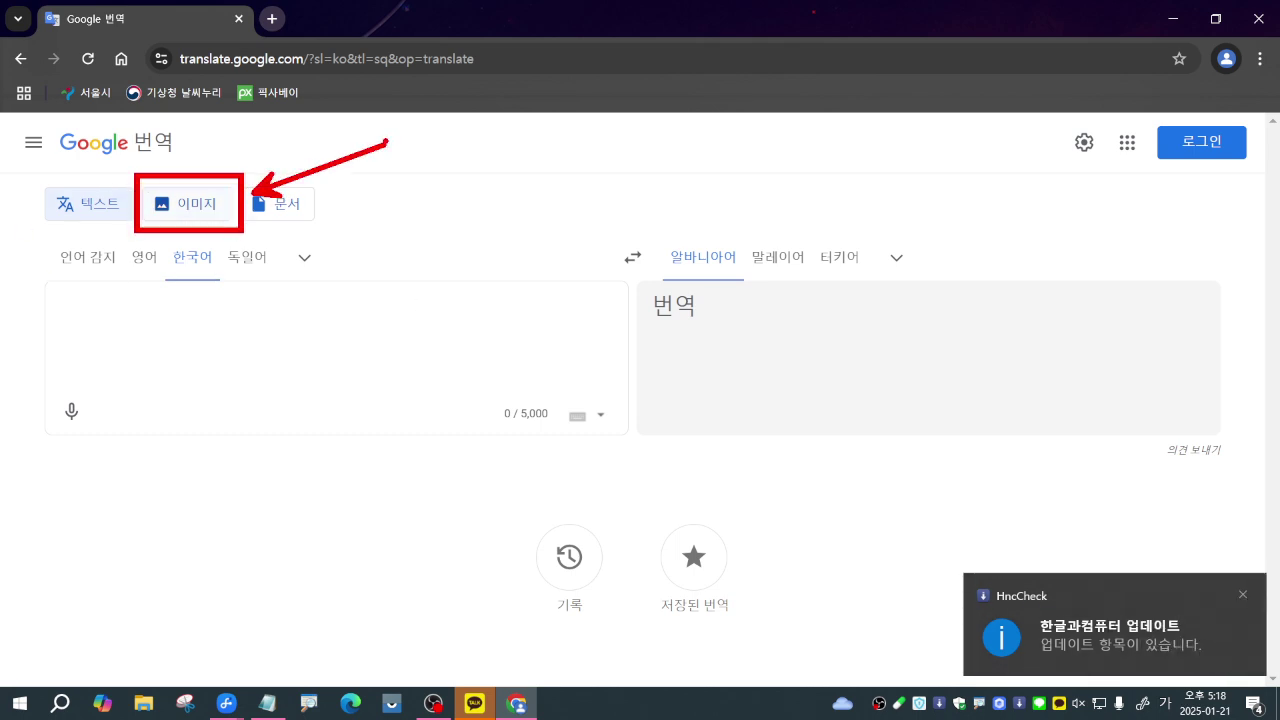
# Translate the image KakaoTalk_20210916_084927021.png in 이미지 mode, and view the original enlarged in the photo viewer before closing it
pyautogui.click(195, 208)
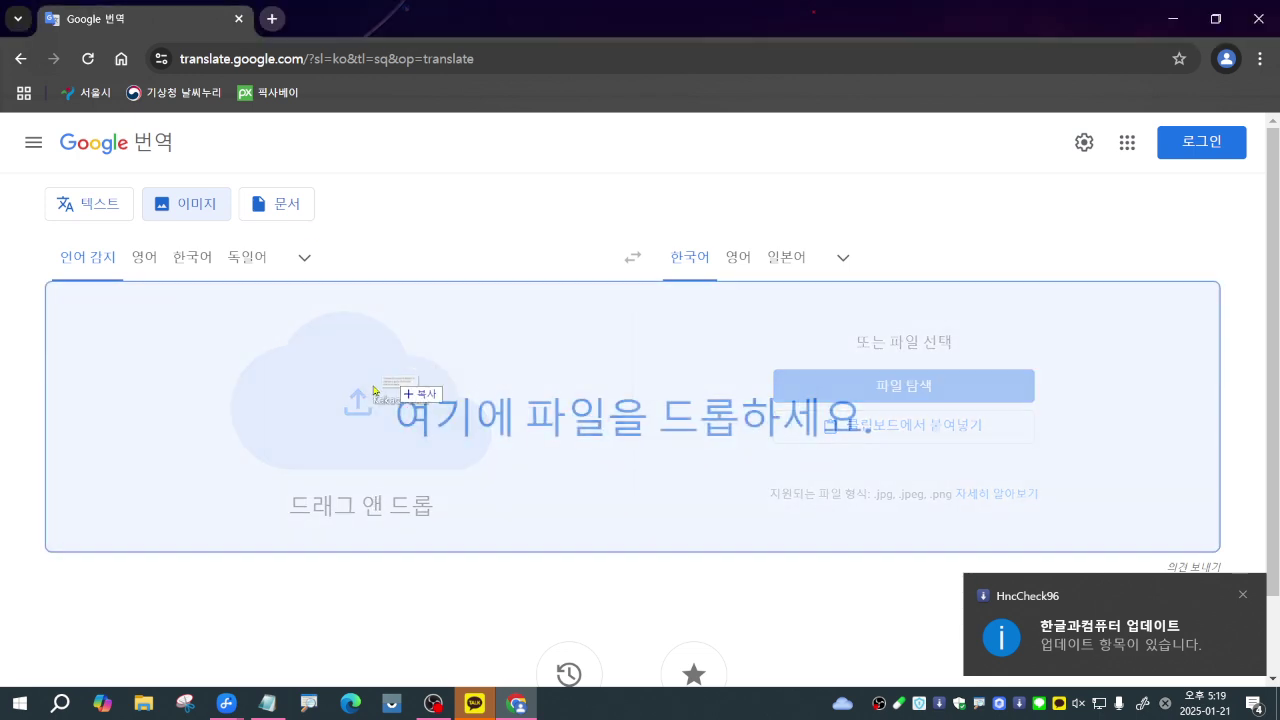
pyautogui.moveTo(357, 394); pyautogui.dragTo(365, 397)
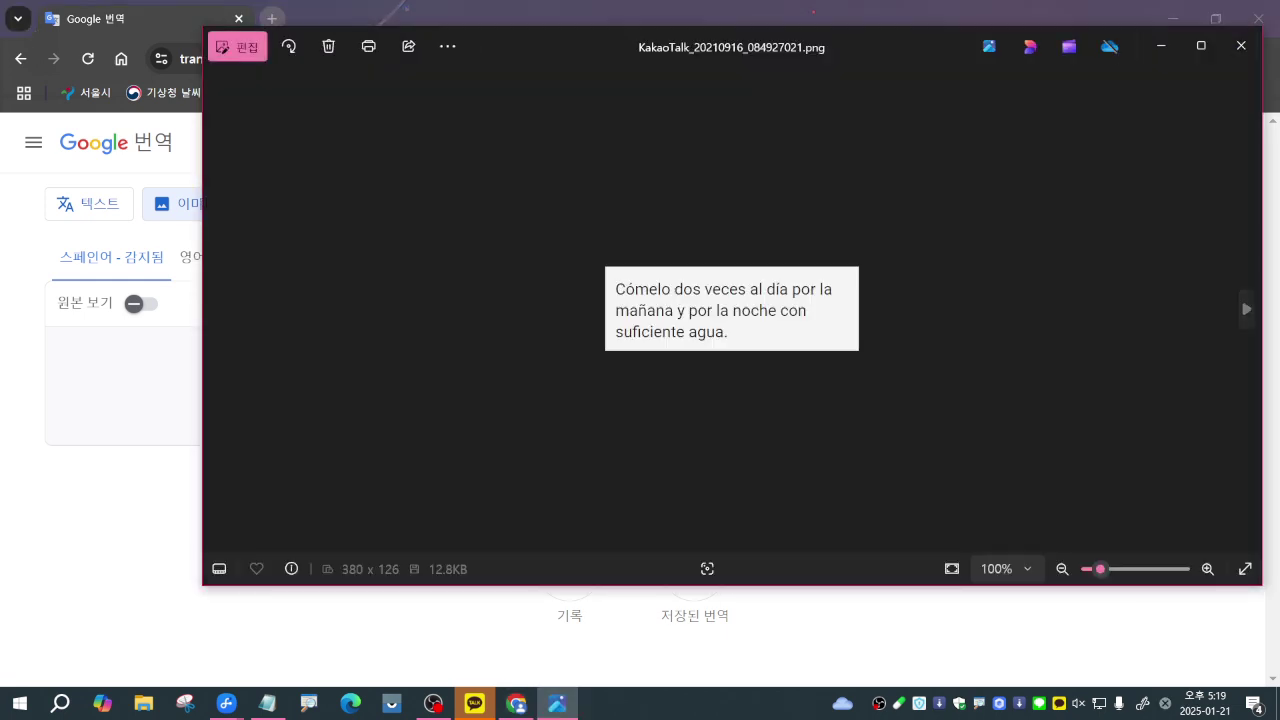
pyautogui.scroll(5, 911, 312)
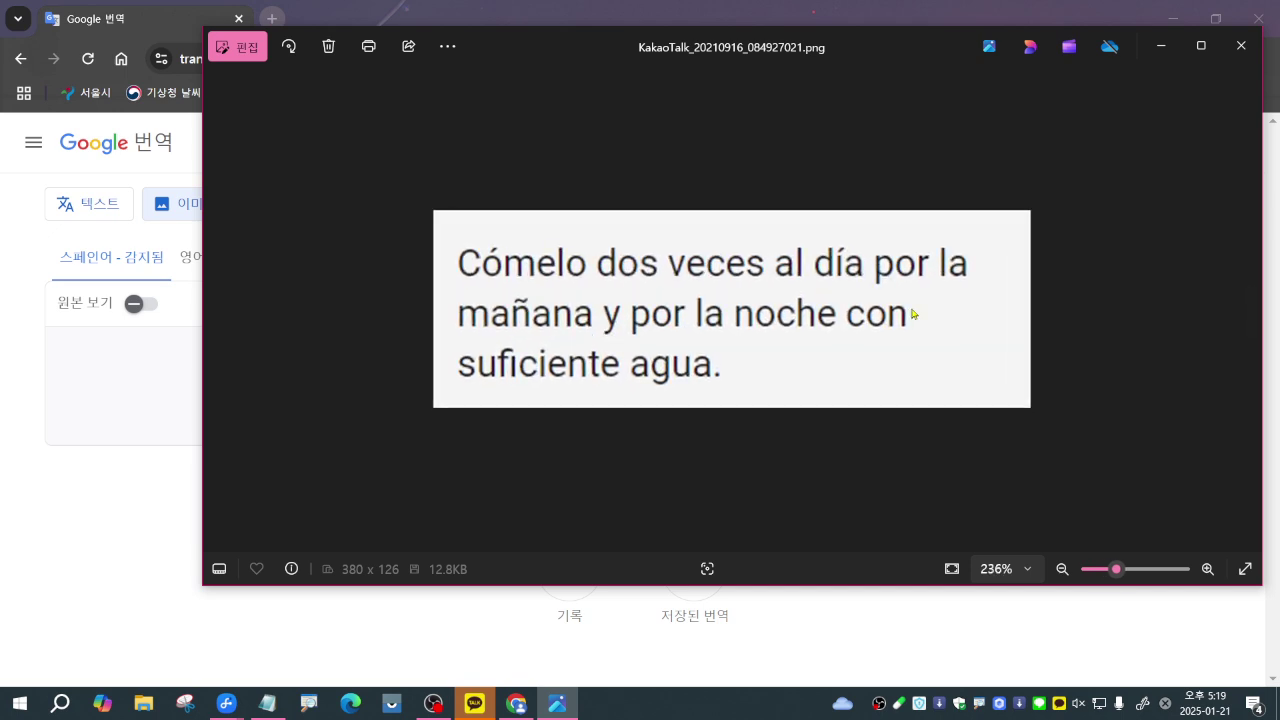
pyautogui.click(1241, 46)
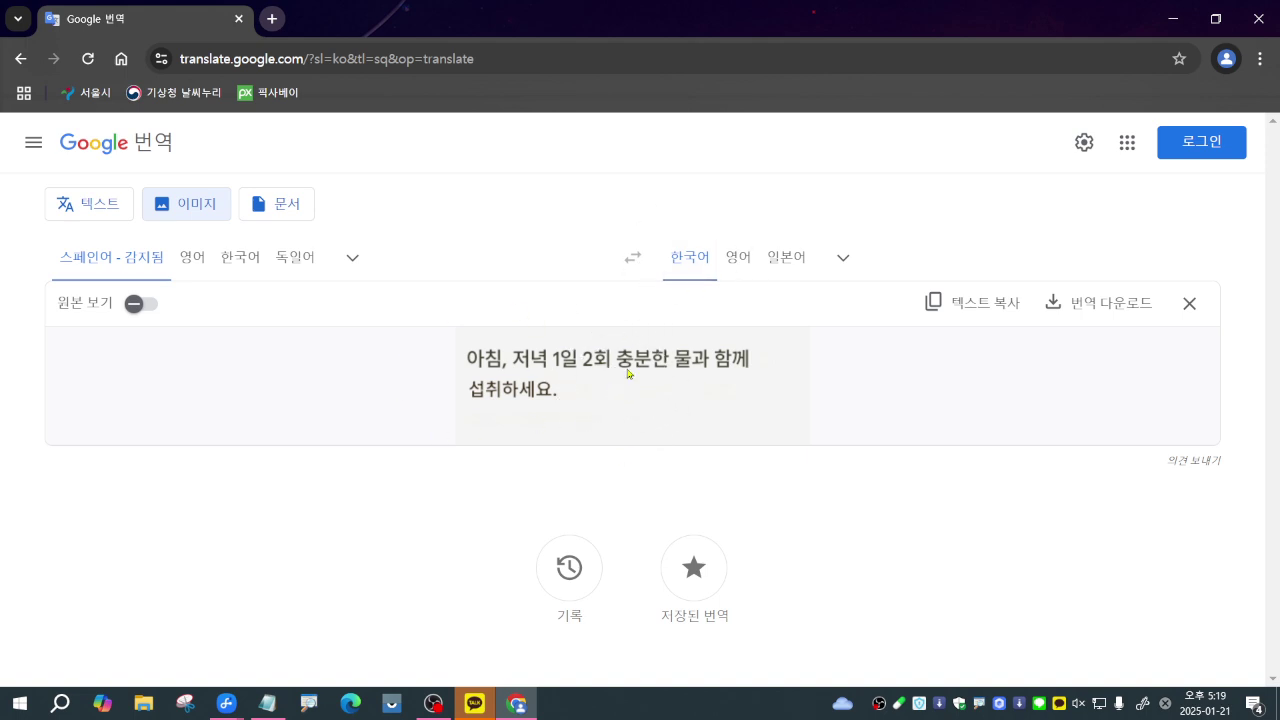
# Remove the translated image, and place KakaoTalk_20210916_084927021_01.png on the desktop beside the moved Chrome window
pyautogui.click(1190, 304)
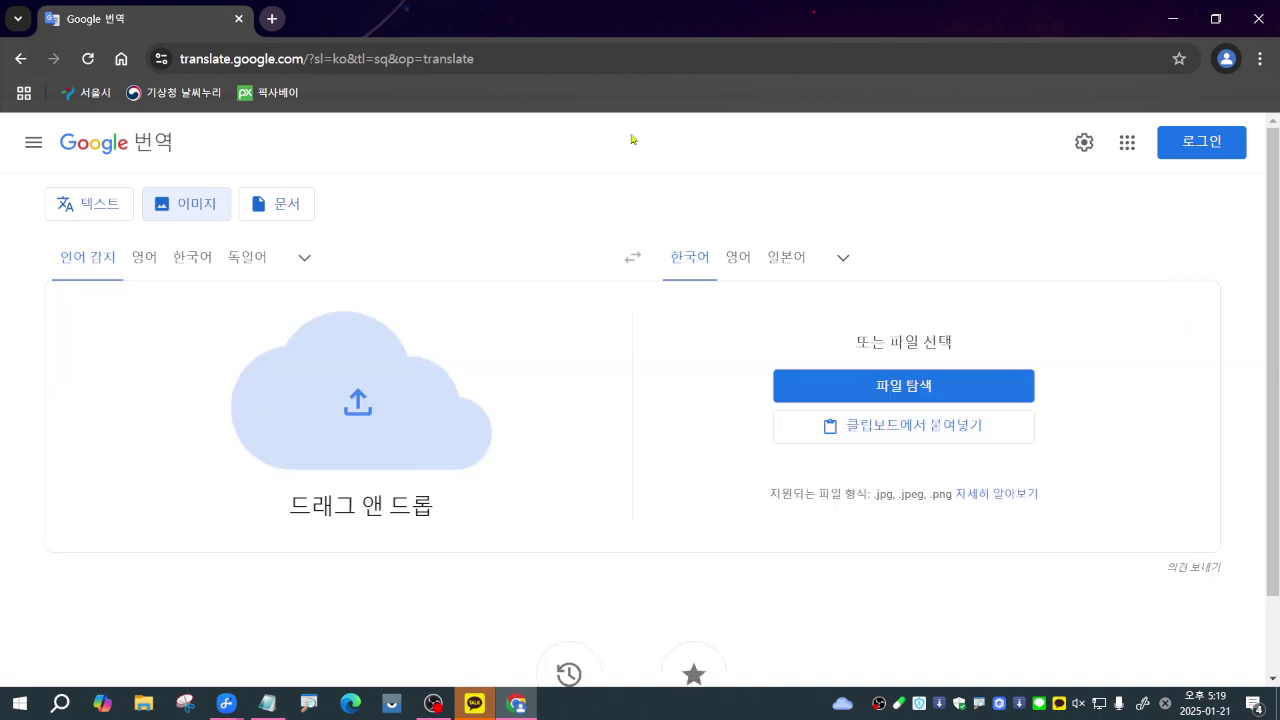
pyautogui.moveTo(574, 30); pyautogui.dragTo(884, 28)
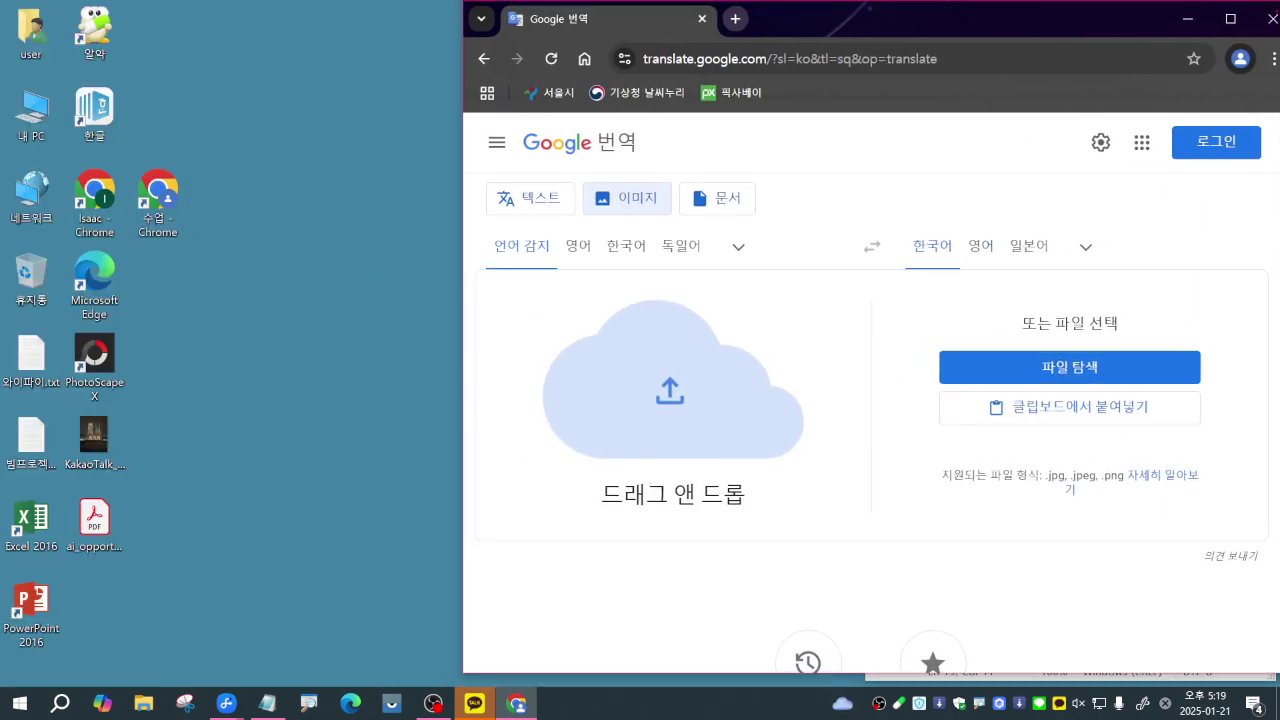
pyautogui.moveTo(1071, 486); pyautogui.dragTo(222, 370)
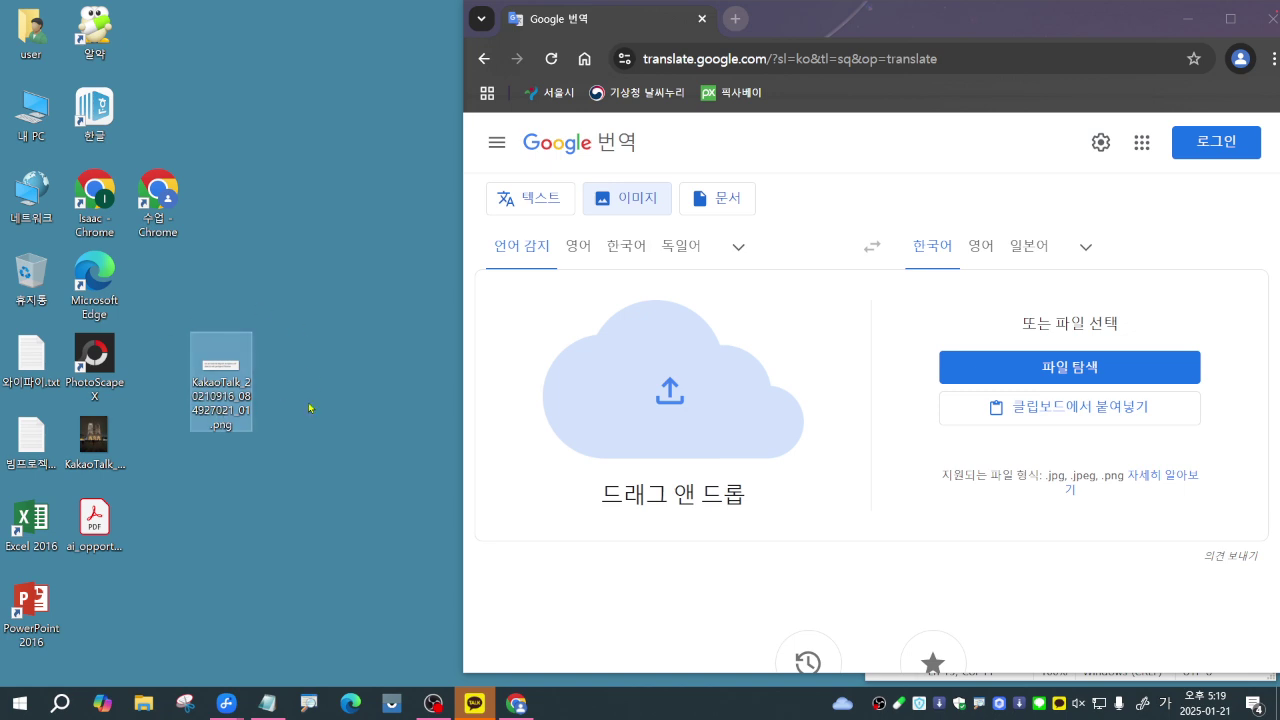
# View KakaoTalk_20210916_084927021_01.png enlarged in the photo viewer, close it, and translate the image into 한국어 in 이미지 mode
pyautogui.moveTo(240, 390); pyautogui.dragTo(222, 368)
pyautogui.doubleClick(222, 368)
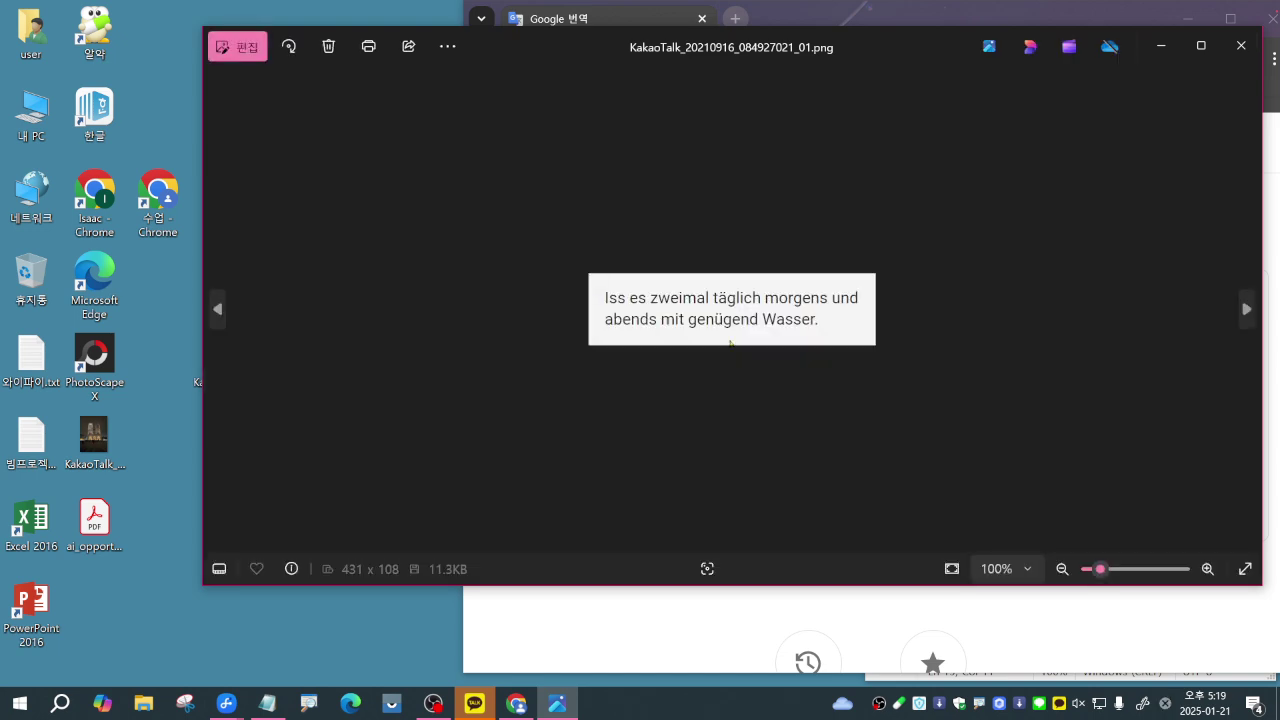
pyautogui.scroll(3, 729, 343)
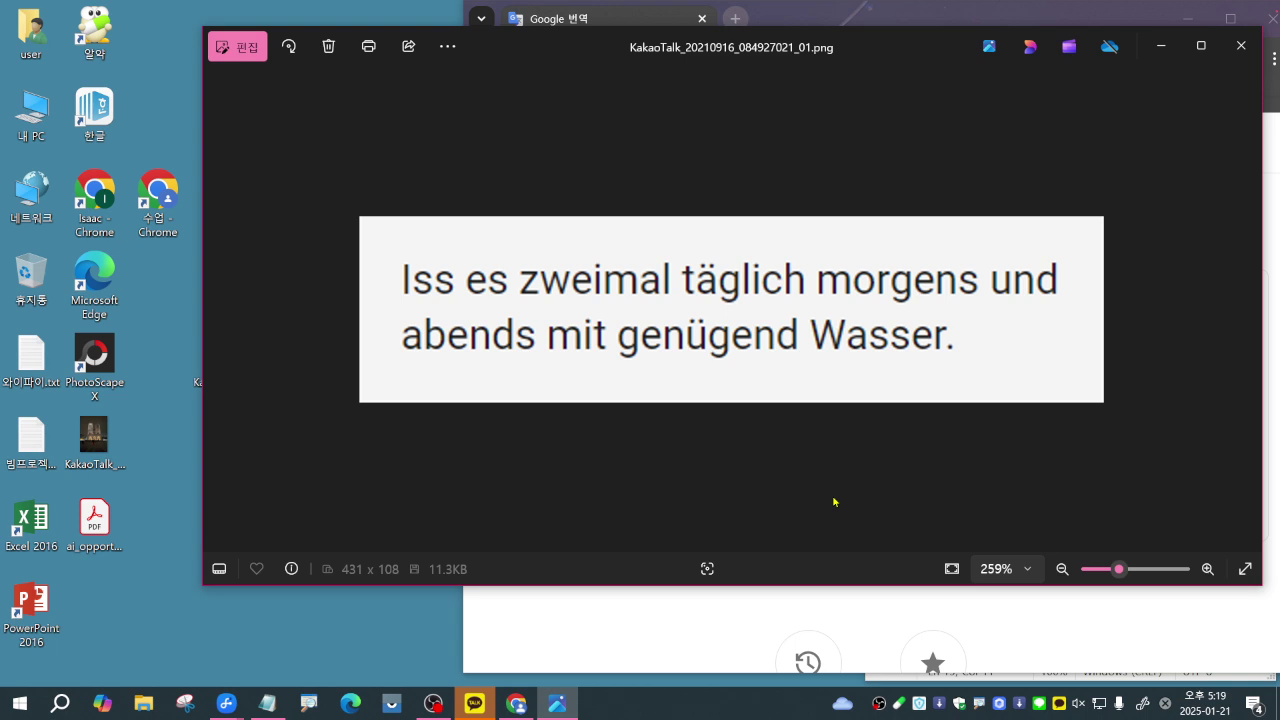
pyautogui.click(1240, 46)
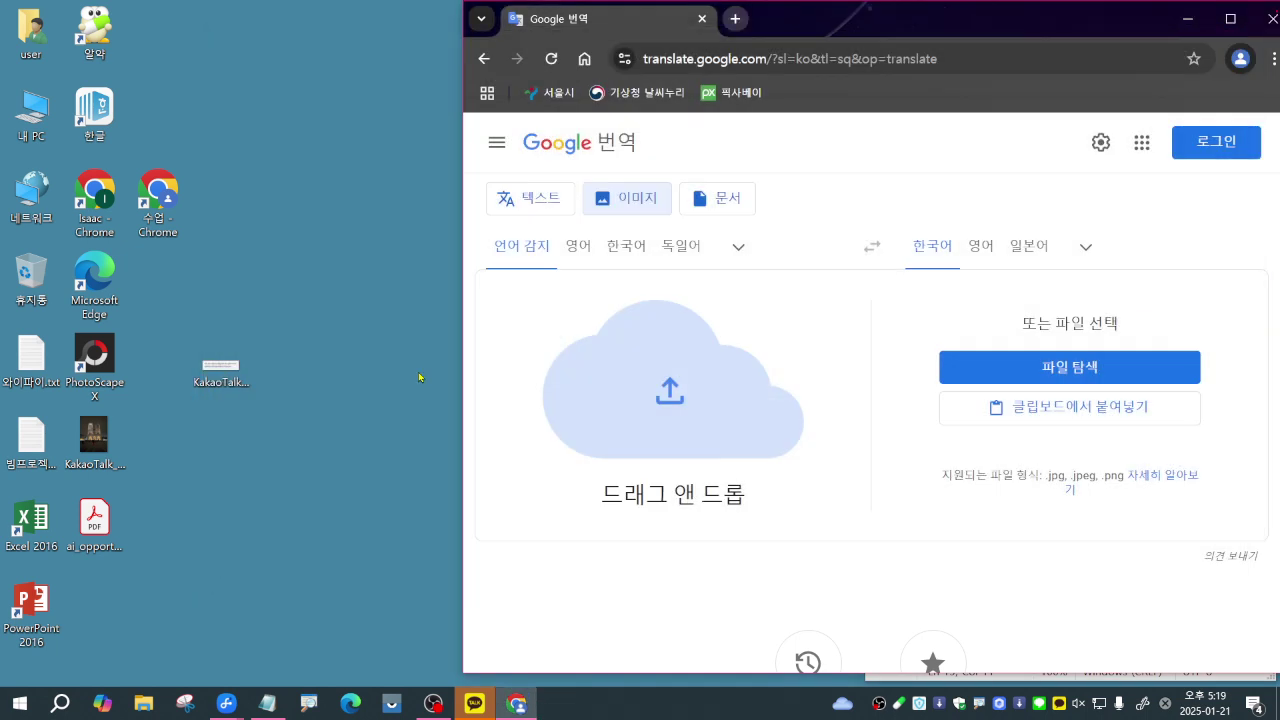
pyautogui.moveTo(222, 368); pyautogui.dragTo(643, 391)
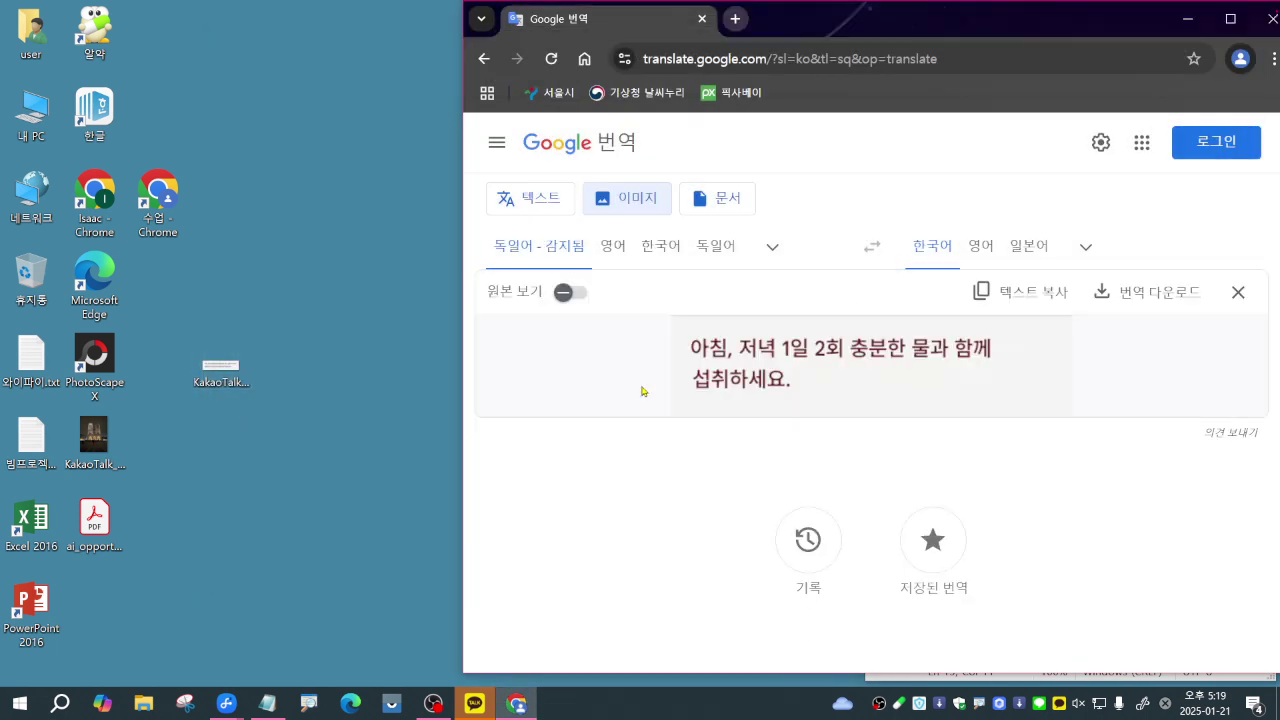
pyautogui.click(520, 252)
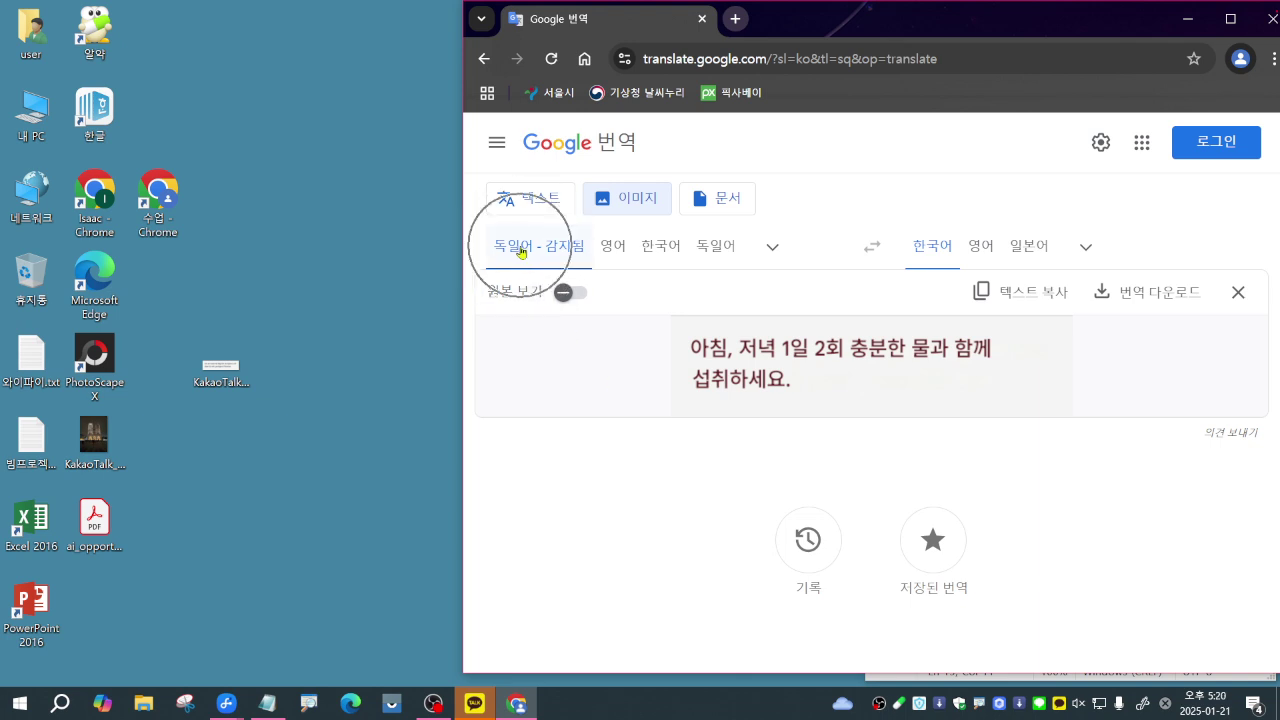
pyautogui.click(520, 252)
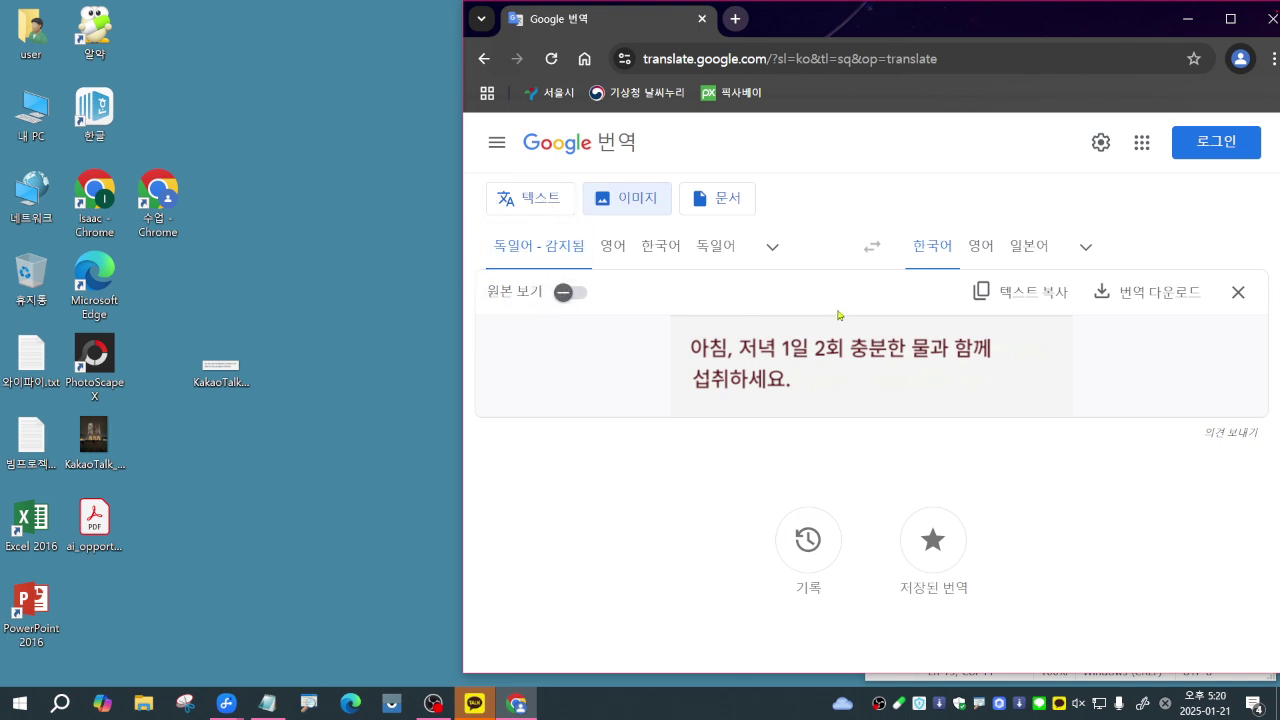
pyautogui.click(797, 366)
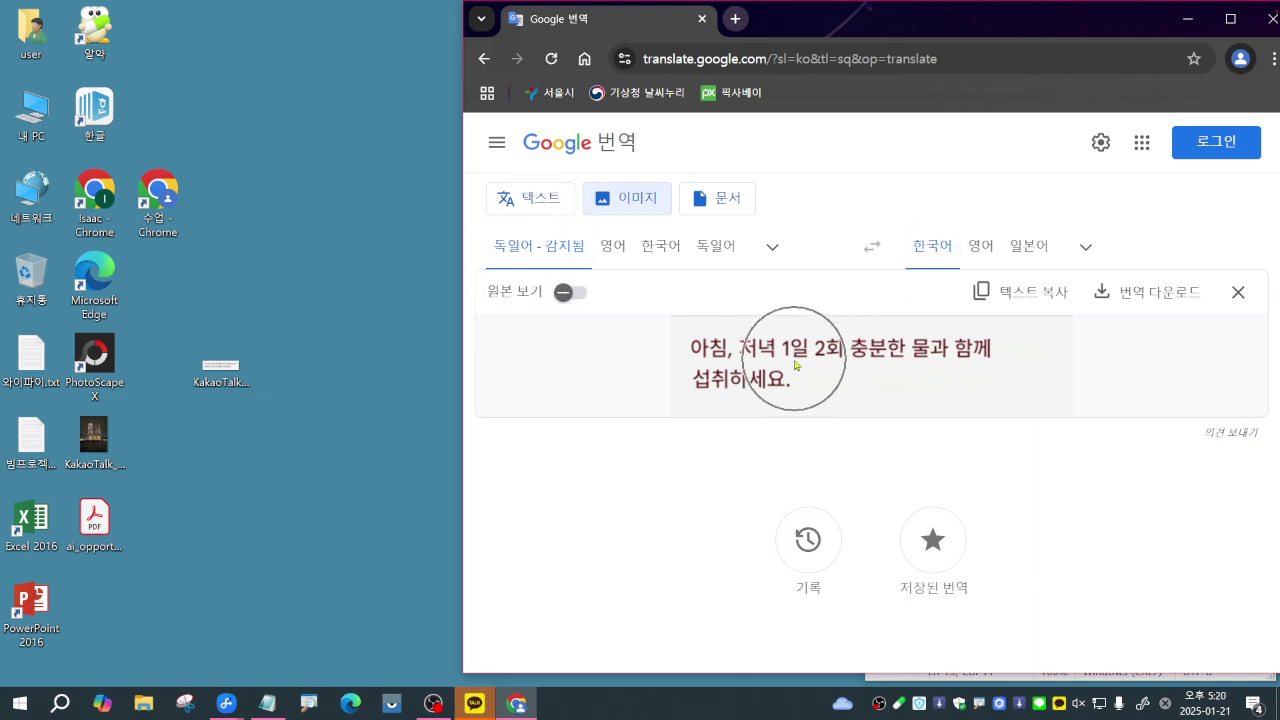
pyautogui.click(797, 366)
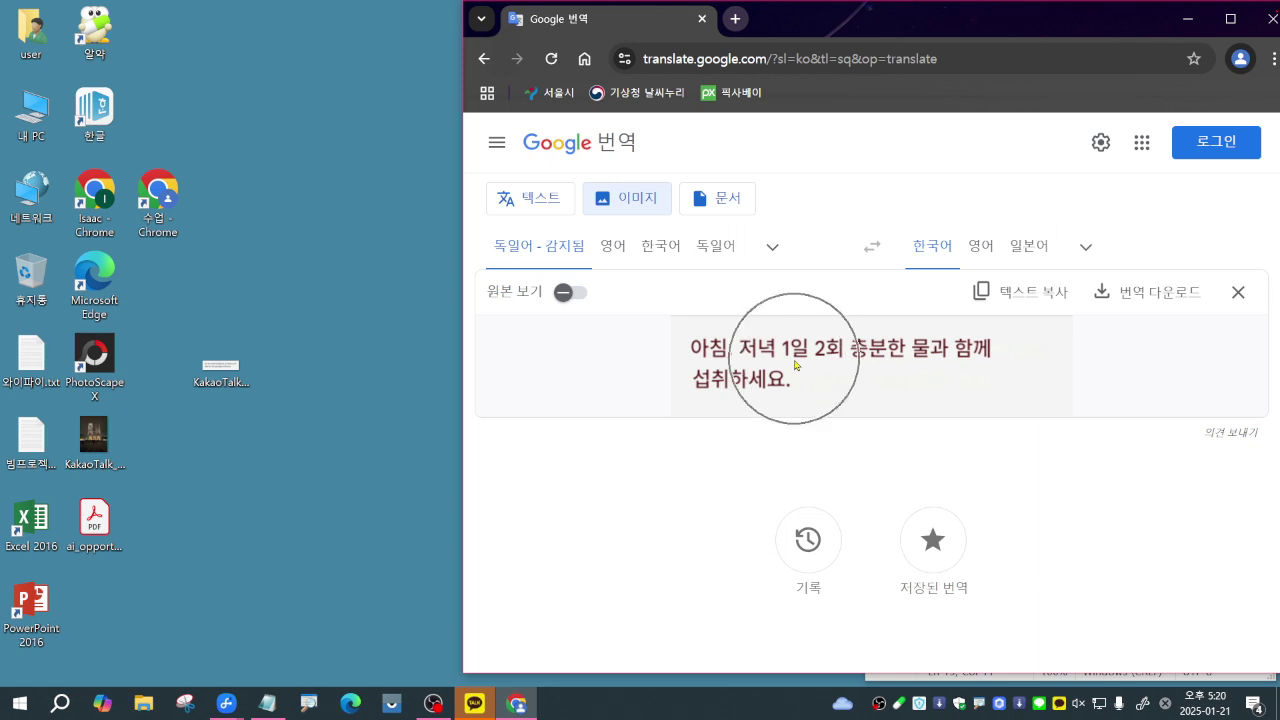
pyautogui.click(537, 254)
pyautogui.click(638, 208)
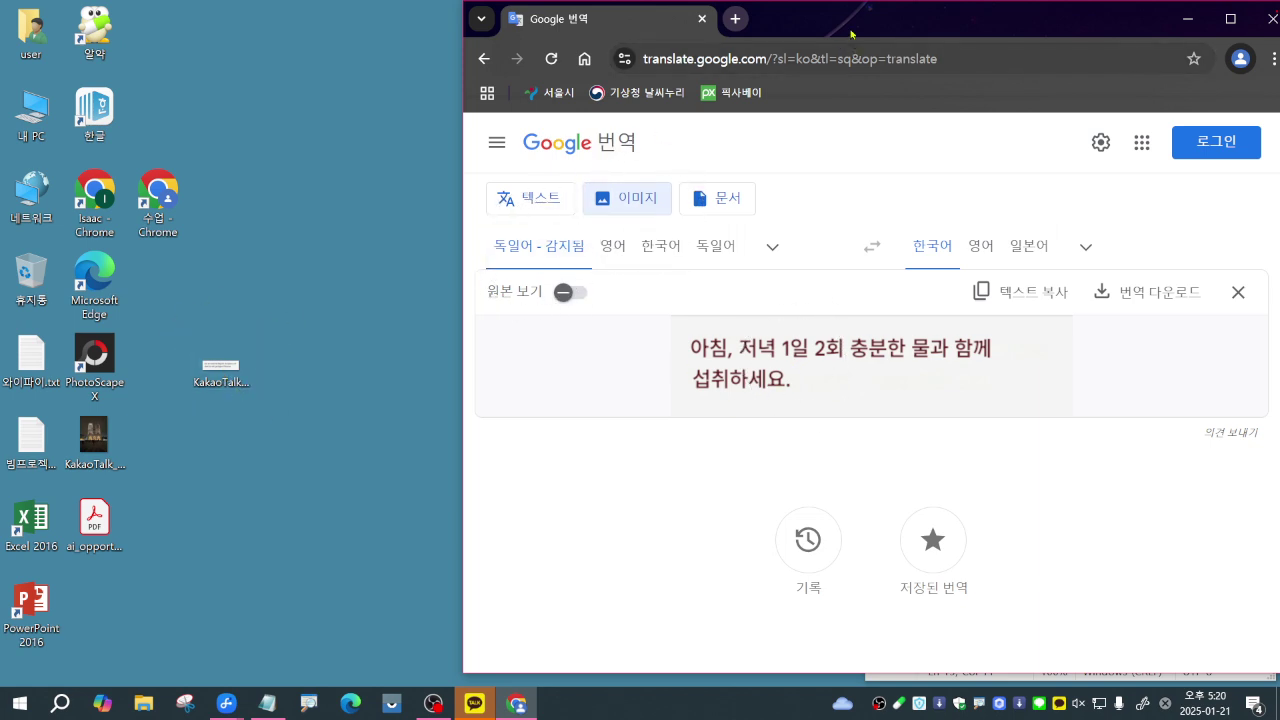
# Switch the translator to 문서 mode and arrange the restored Chrome window so the desktop files stay accessible beside it
pyautogui.press('super+Up')
pyautogui.click(203, 211)
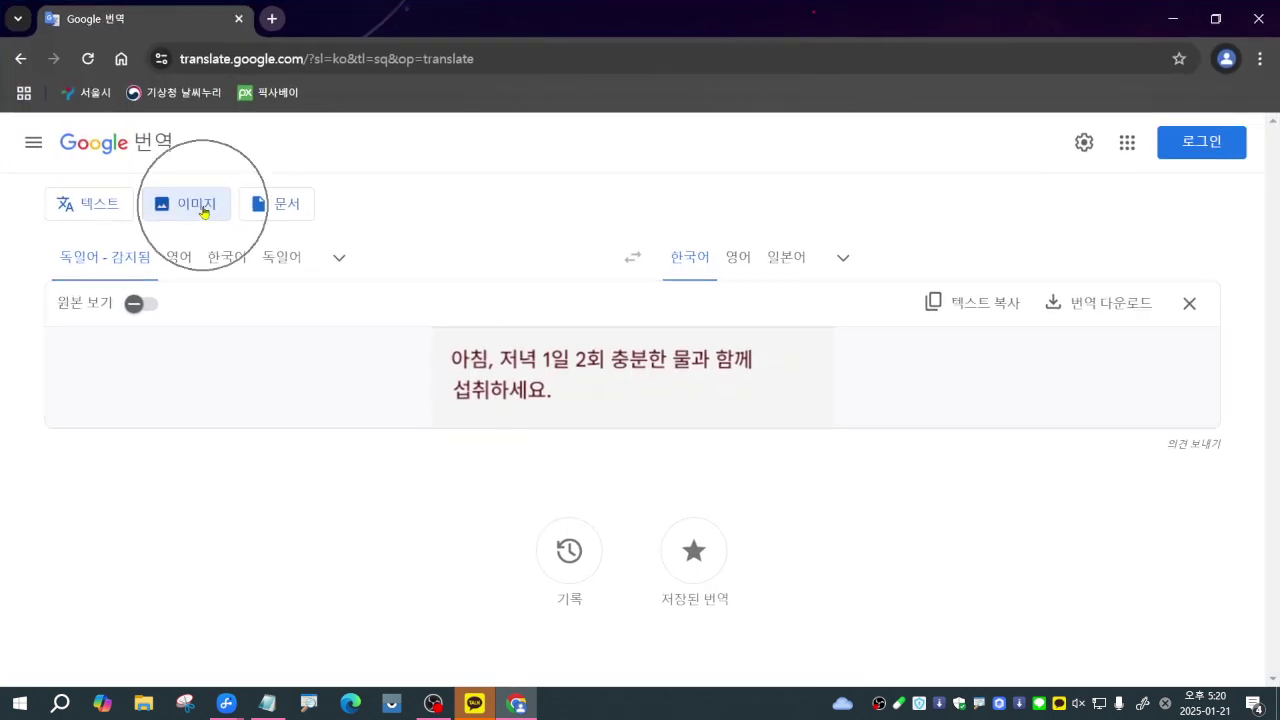
pyautogui.click(203, 212)
pyautogui.click(204, 213)
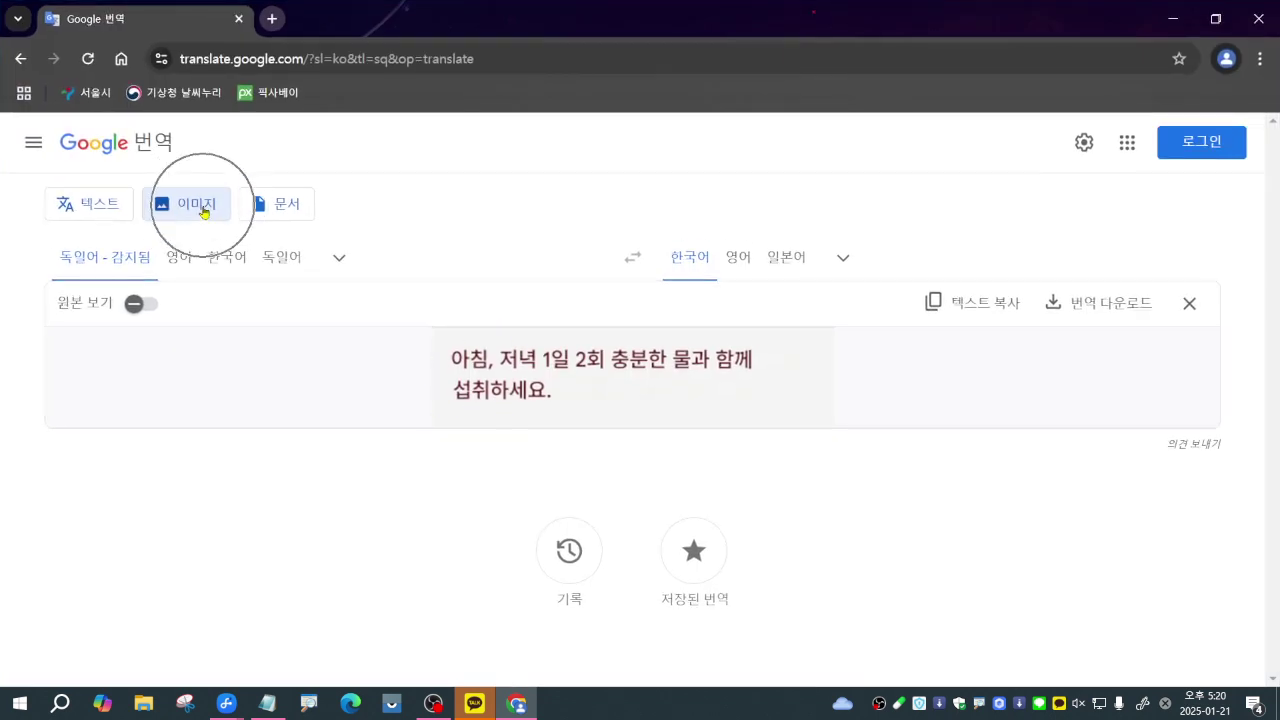
pyautogui.click(295, 208)
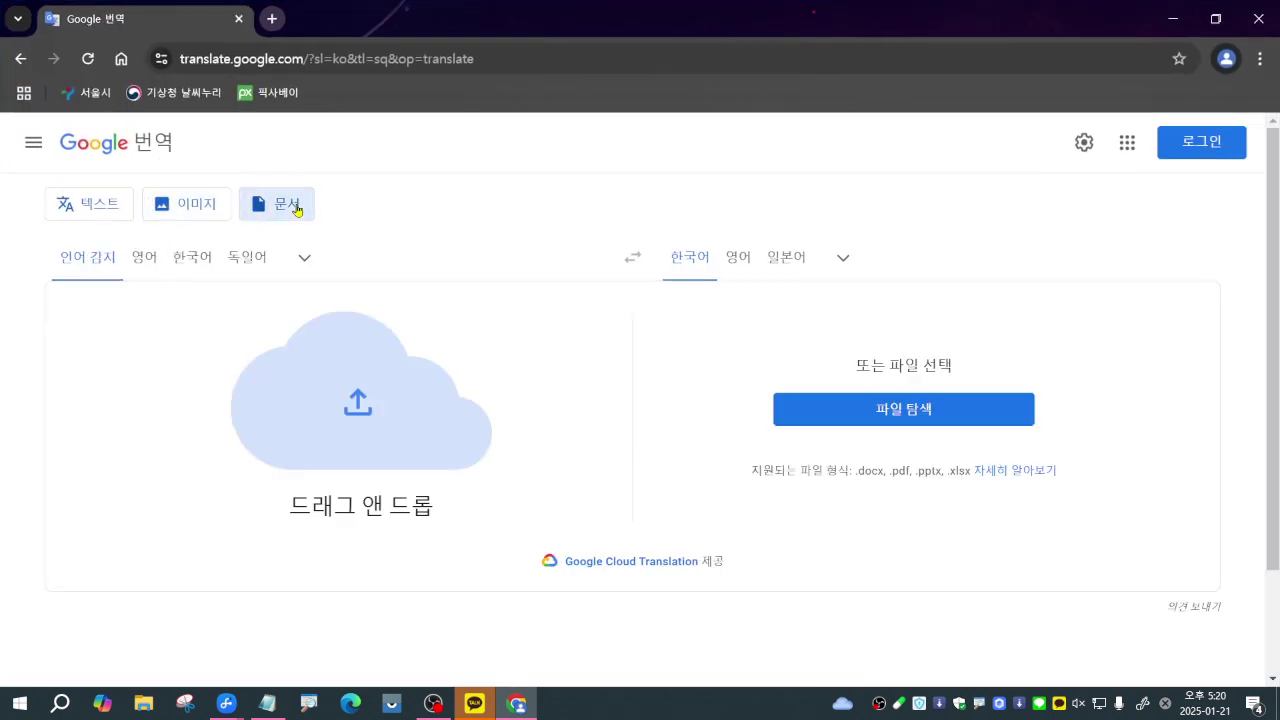
pyautogui.press('super+Down')
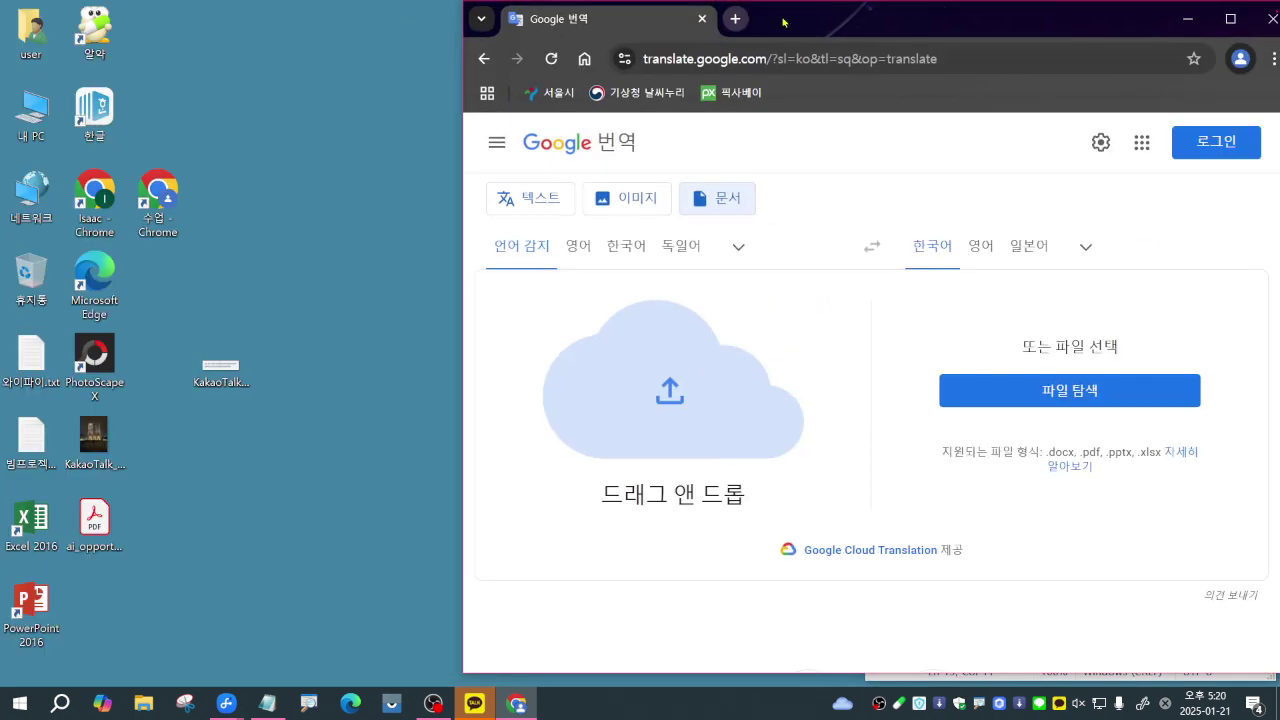
pyautogui.moveTo(783, 20); pyautogui.dragTo(736, 23)
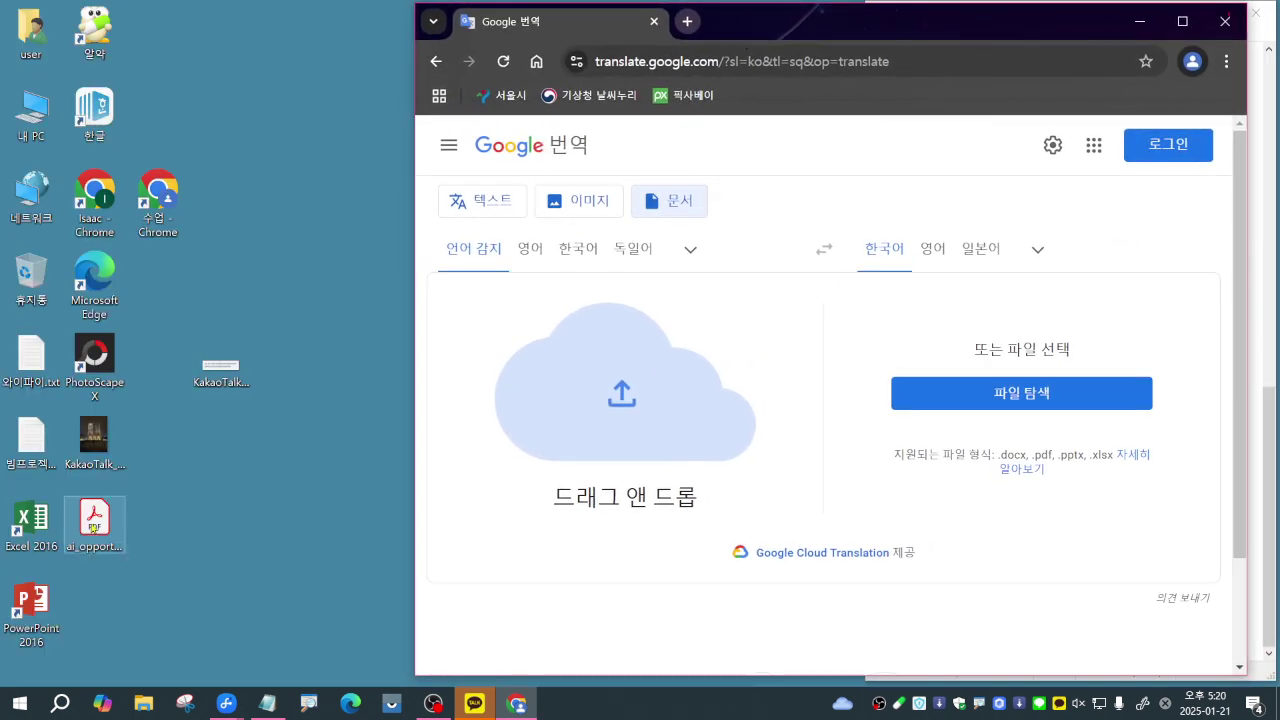
# Upload ai_opportunities_action_plan.pdf from the desktop and translate it into 한국어 with automatic source language detection
pyautogui.click(93, 528)
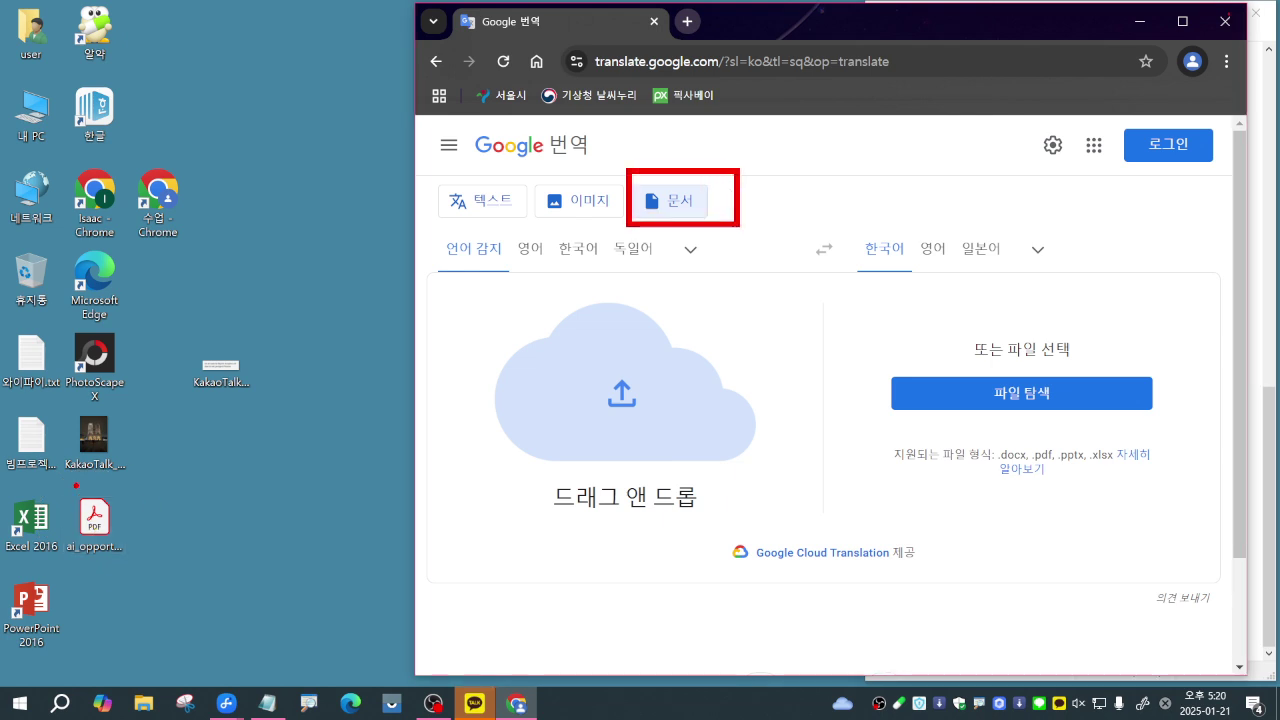
pyautogui.moveTo(140, 525); pyautogui.dragTo(626, 433)
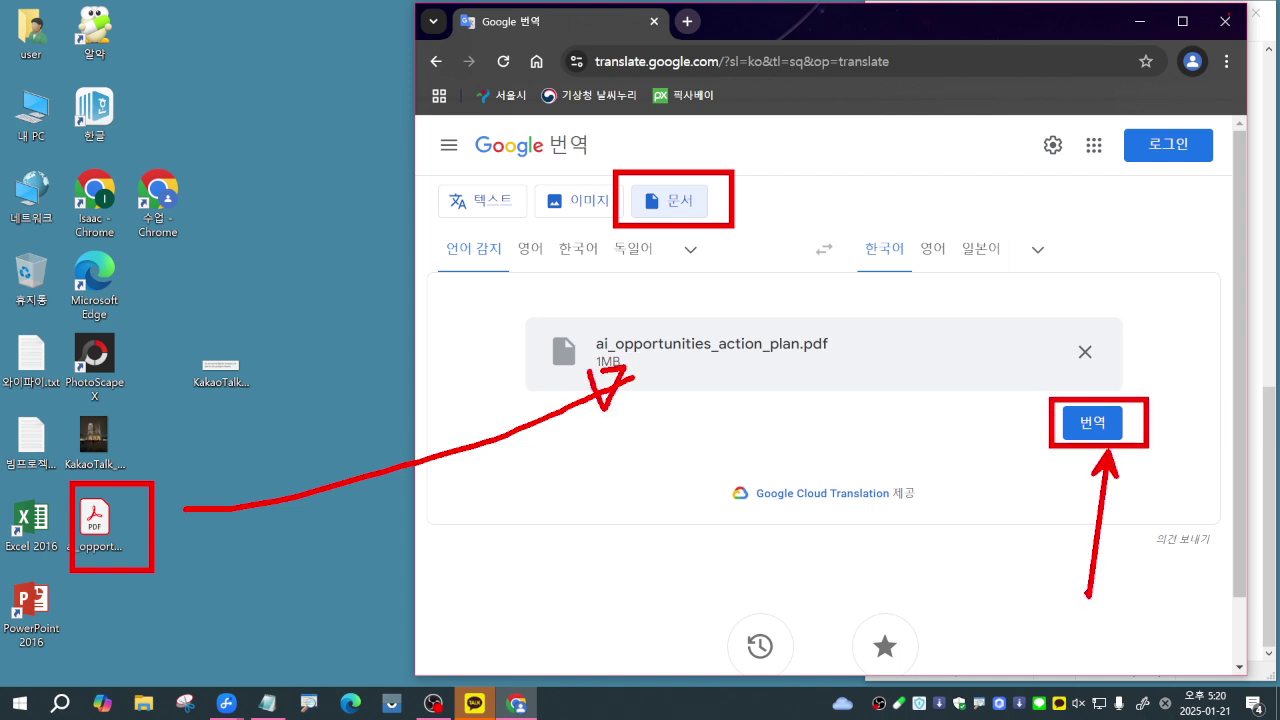
pyautogui.click(1093, 430)
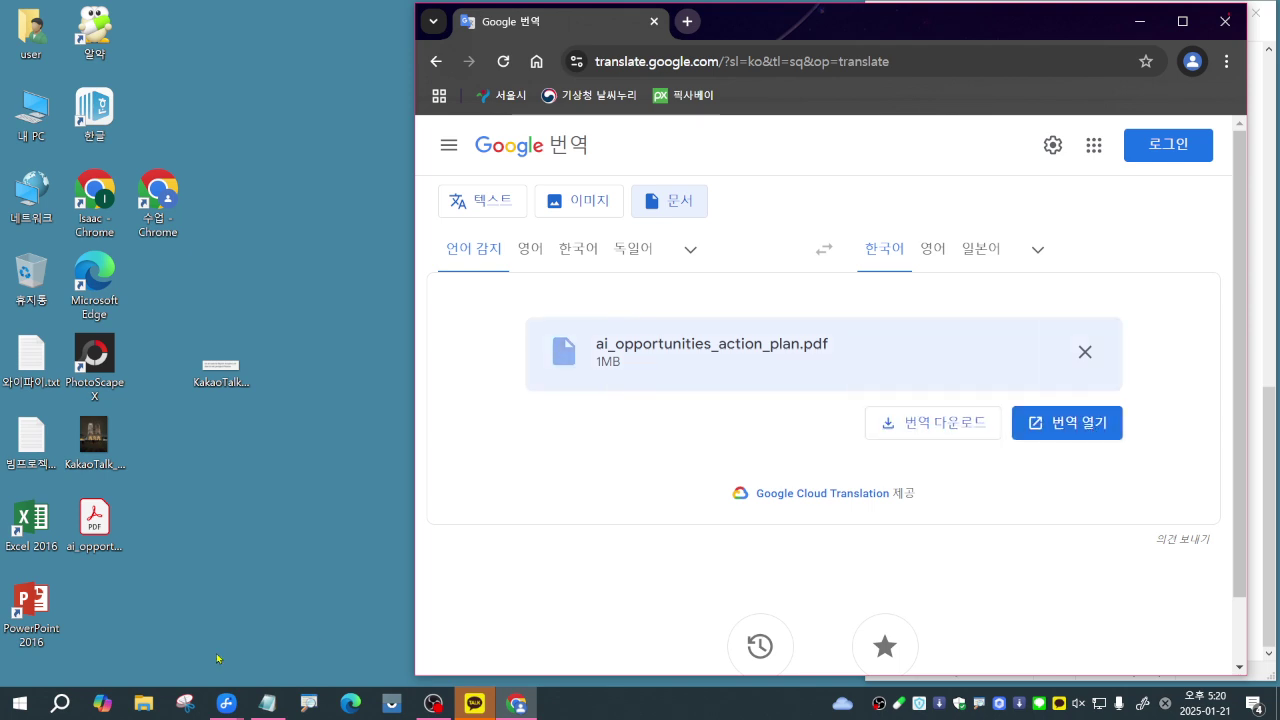
# Open the original ai_opportunities_action_plan.pdf from the desktop, look through its English pages, and close the PDF reader
pyautogui.click(105, 522)
pyautogui.doubleClick(105, 522)
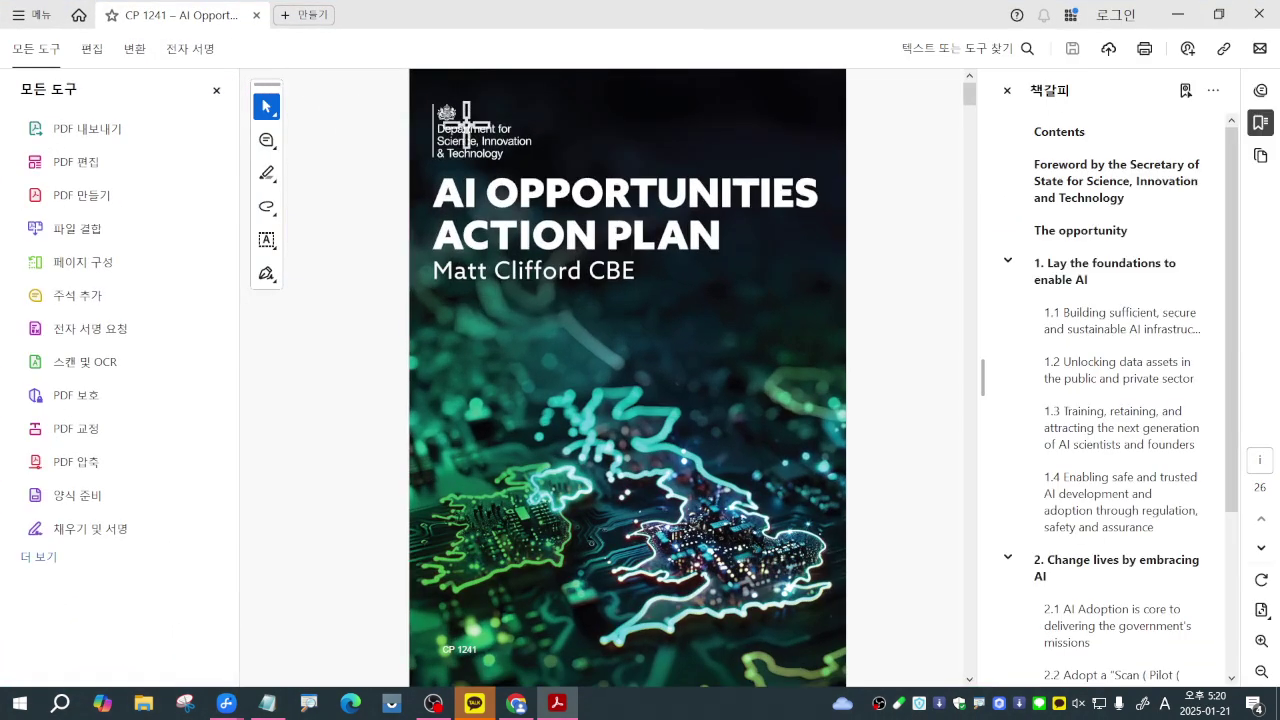
pyautogui.scroll(-3, 870, 495)
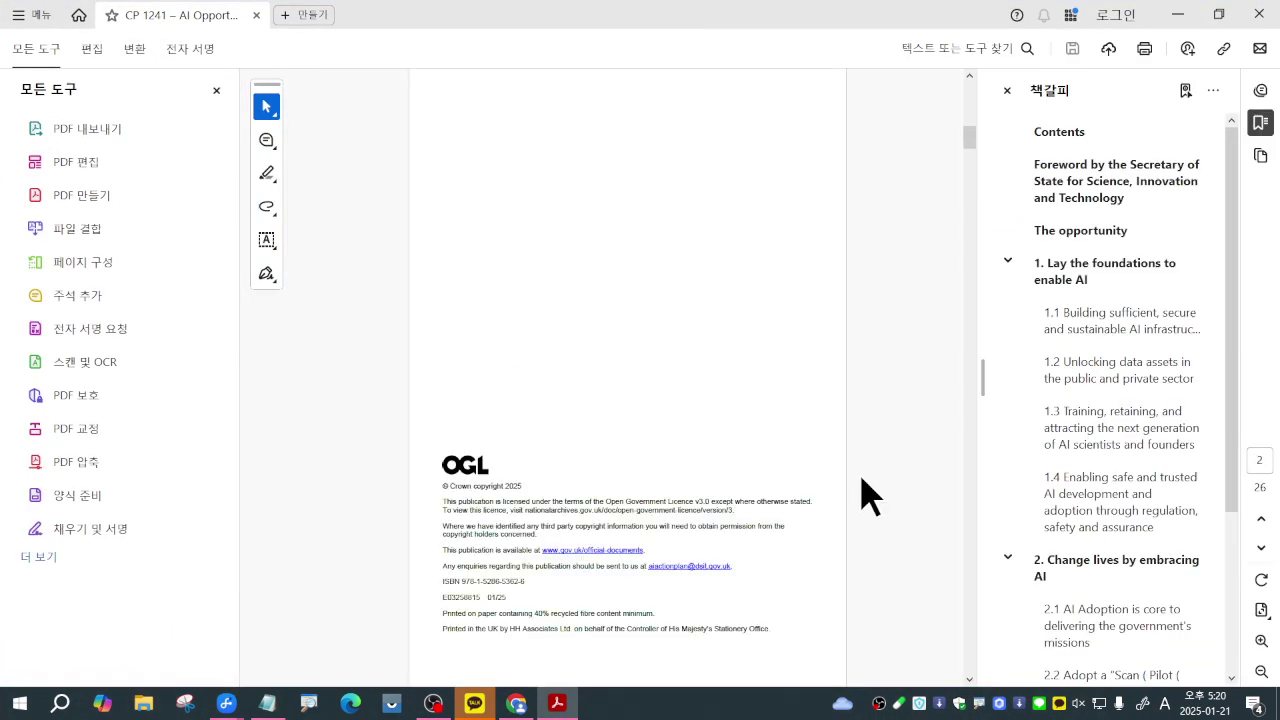
pyautogui.scroll(-5, 870, 495)
pyautogui.scroll(-3, 870, 495)
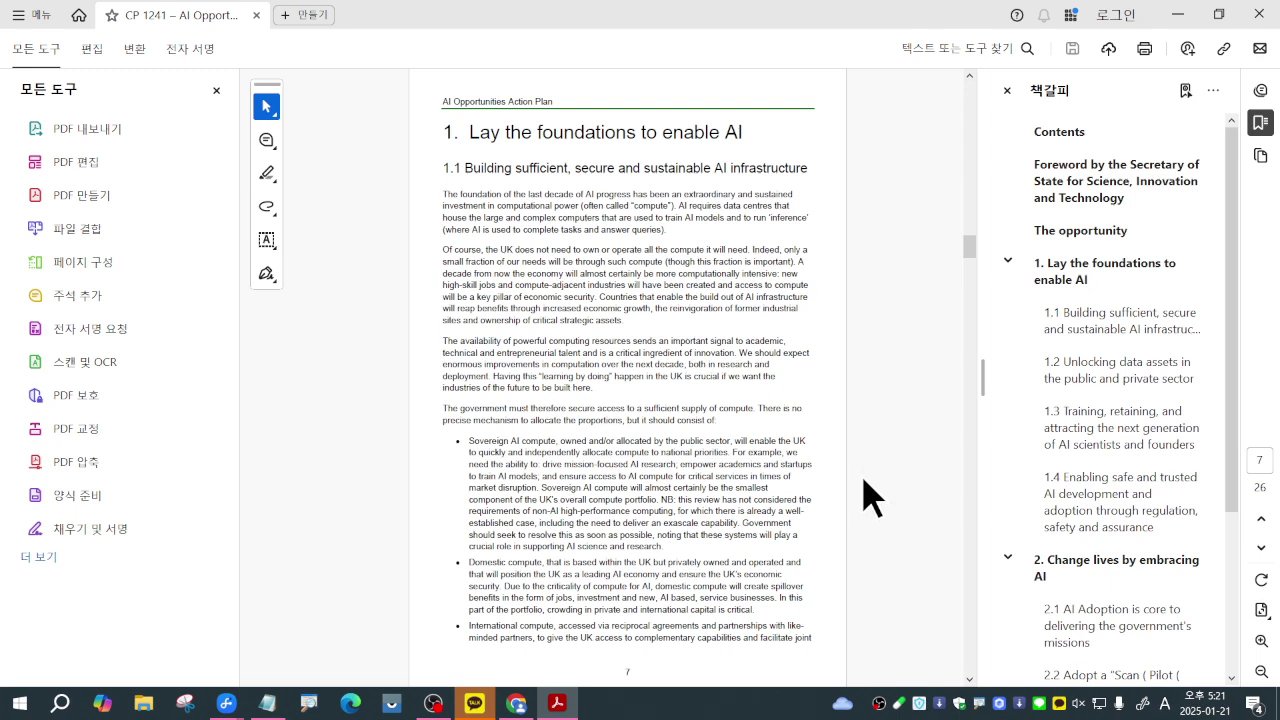
pyautogui.scroll(-10, 870, 496)
pyautogui.scroll(-3, 870, 495)
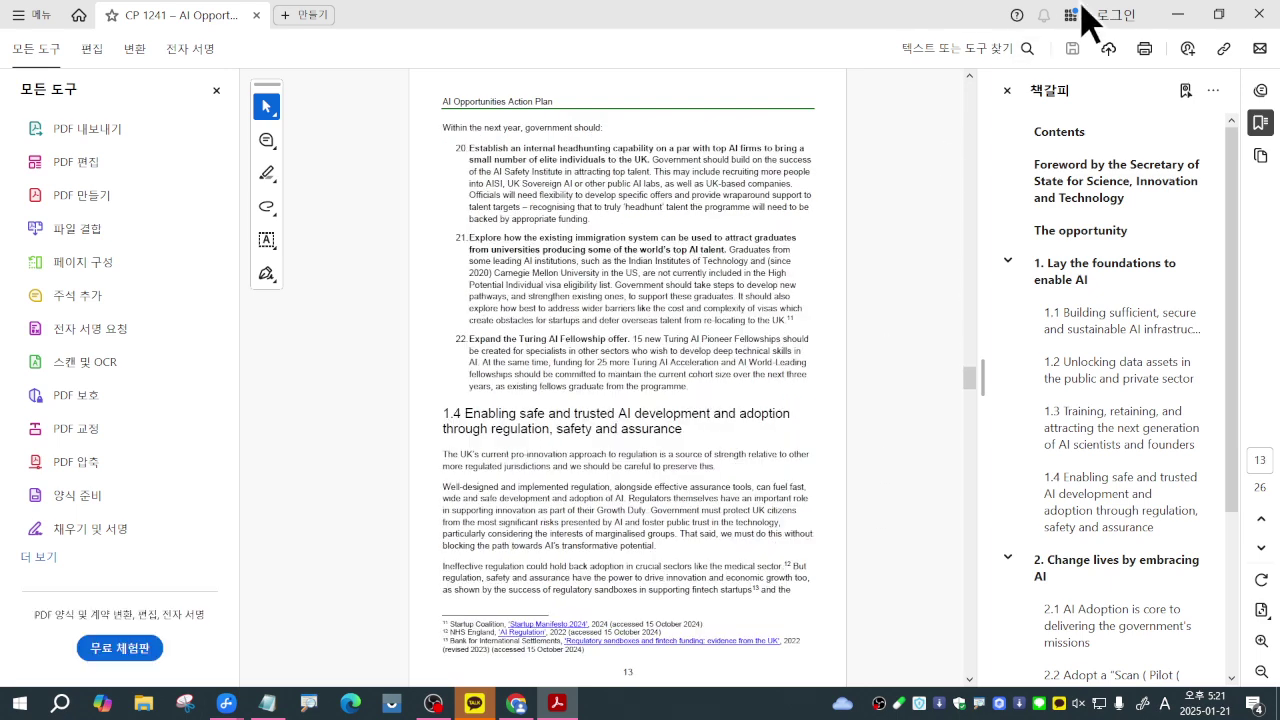
pyautogui.click(1259, 14)
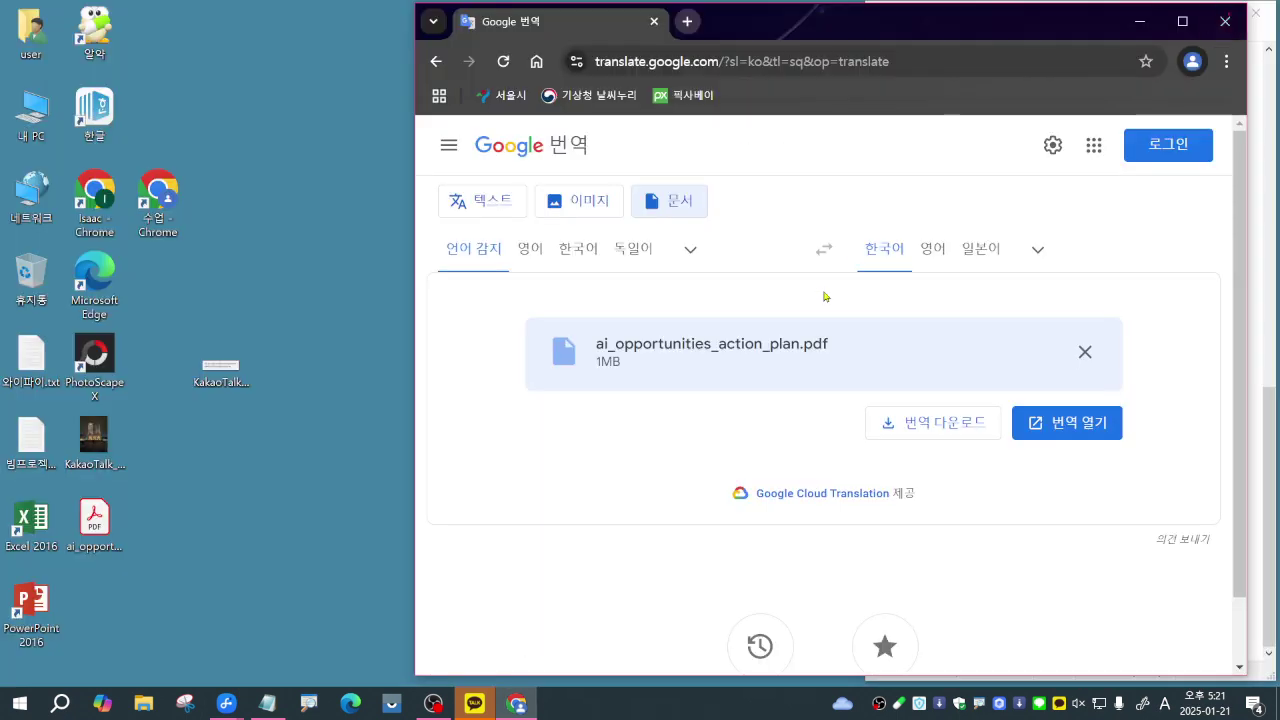
# Open the translated ai_opportunities_action_plan.pdf in a new tab and look through its first pages up to page 5
pyautogui.click(1073, 427)
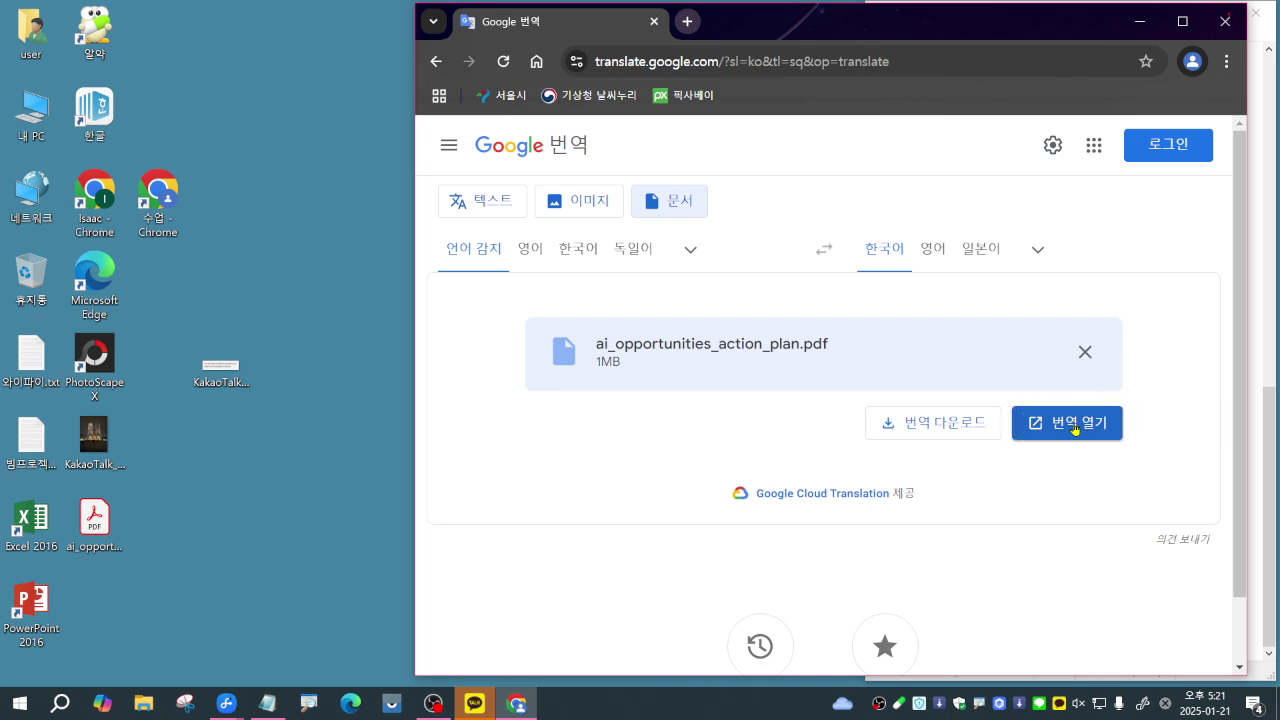
pyautogui.click(1074, 427)
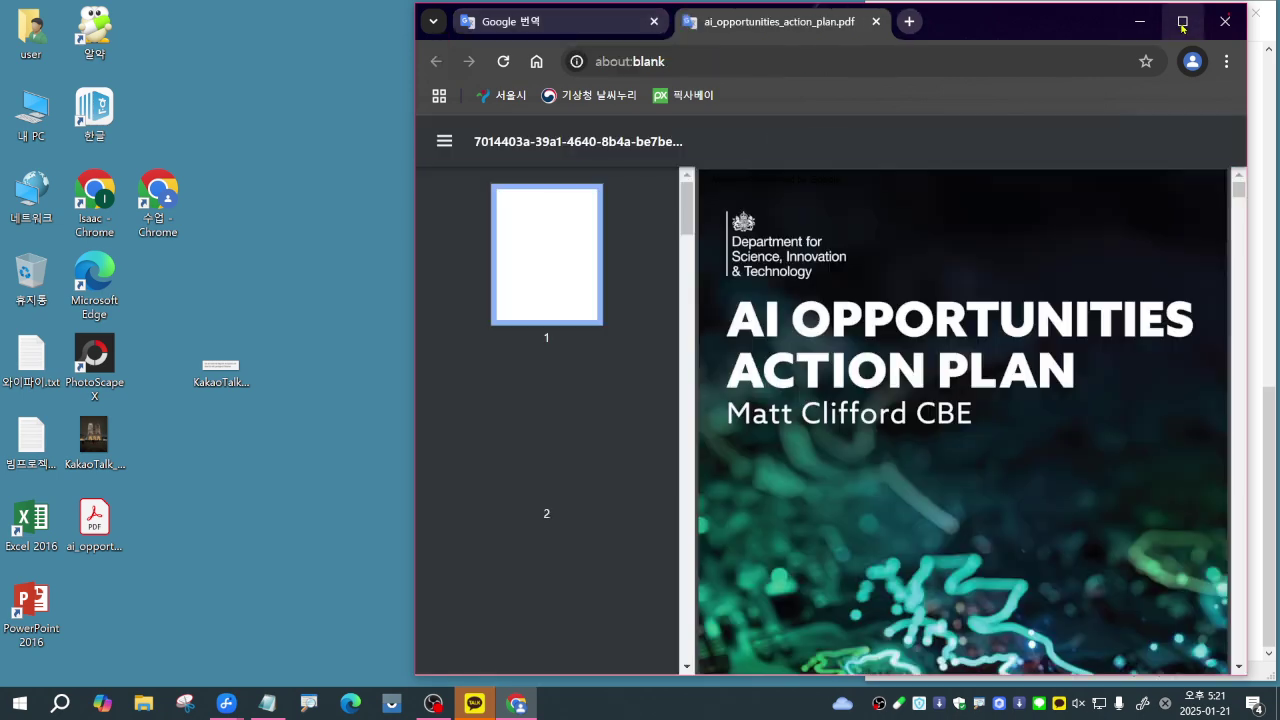
pyautogui.scroll(-5, 1110, 421)
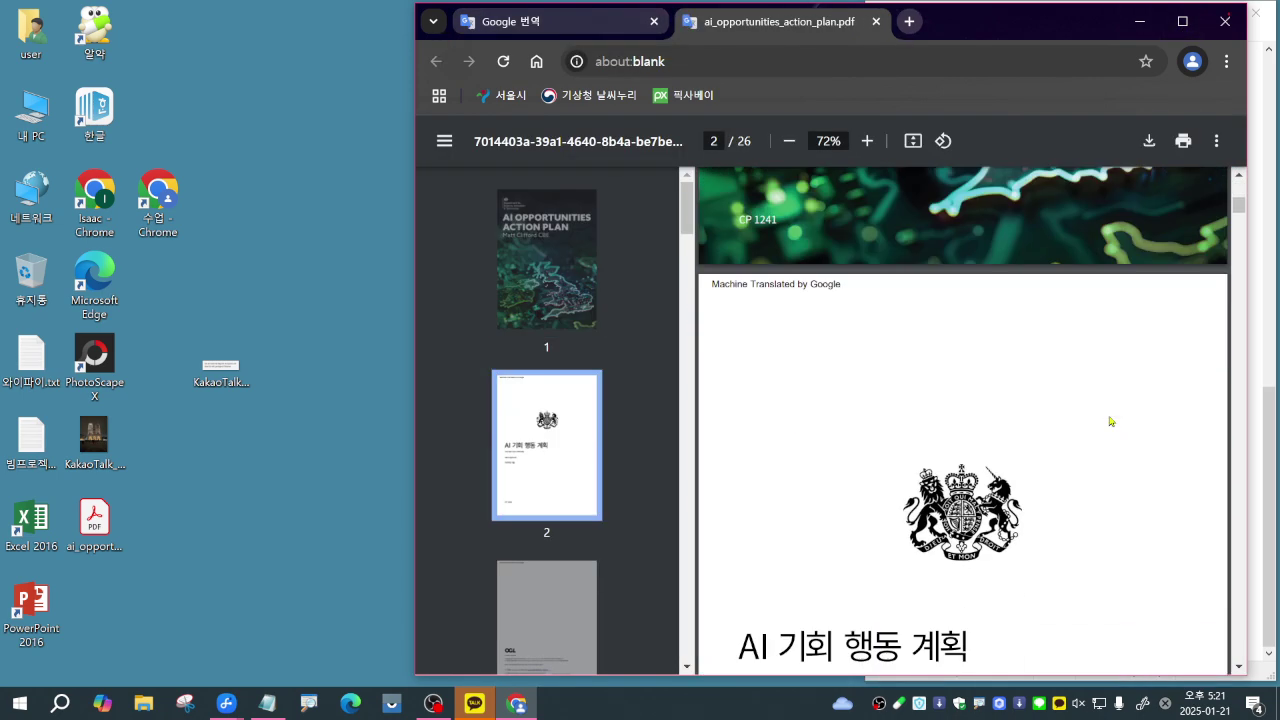
pyautogui.scroll(-10, 1110, 420)
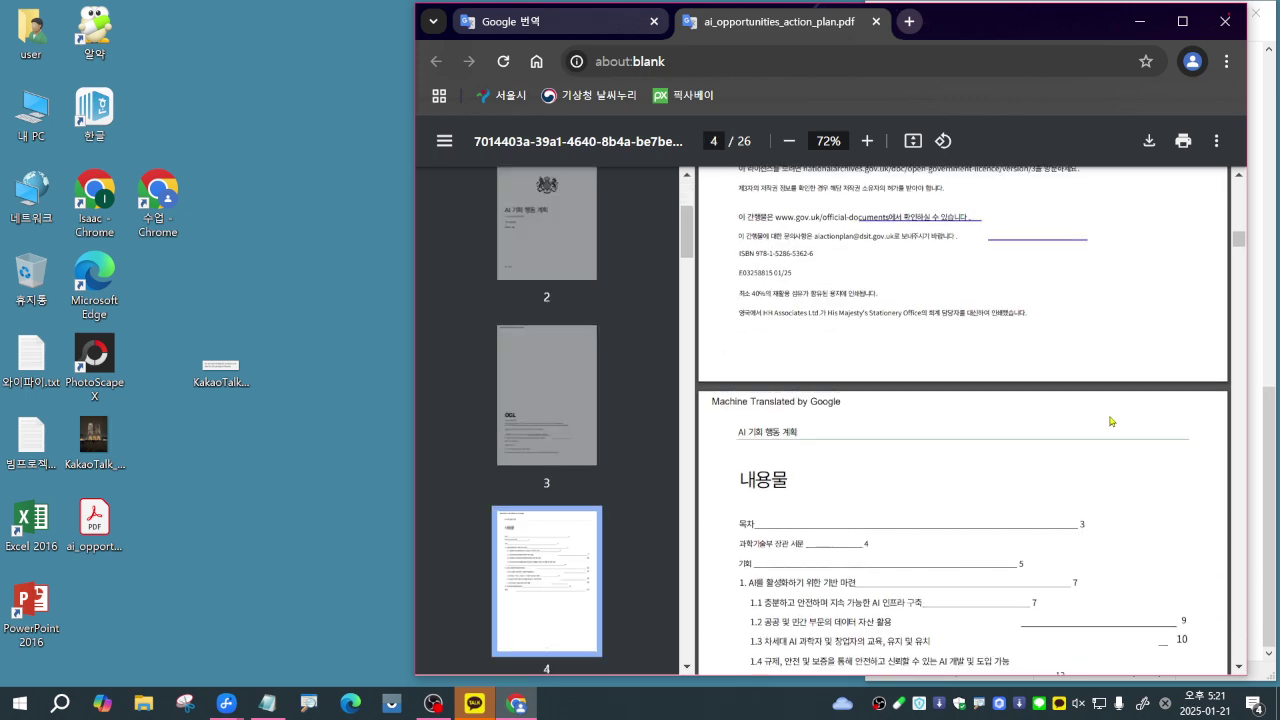
pyautogui.scroll(-4, 1110, 421)
pyautogui.scroll(-5, 1107, 427)
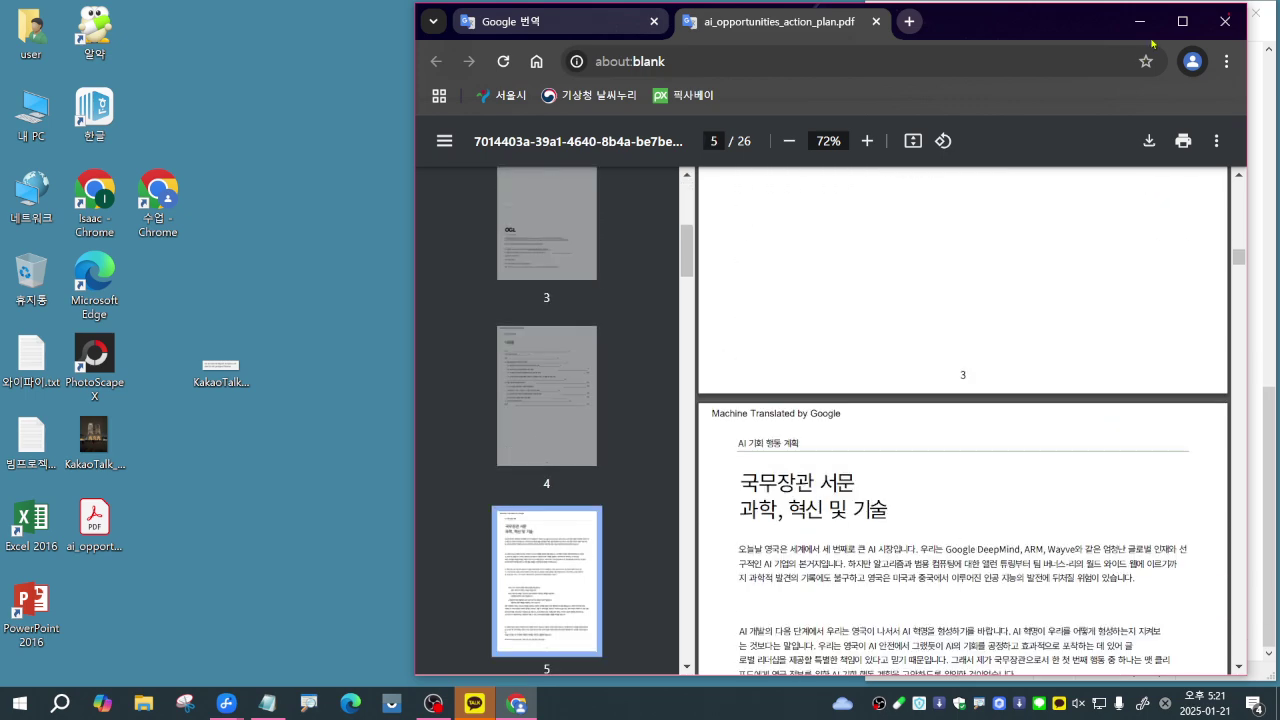
# Maximize the window, enlarge the translated PDF to 175%, read on to page 6, and close Chrome
pyautogui.click(1182, 21)
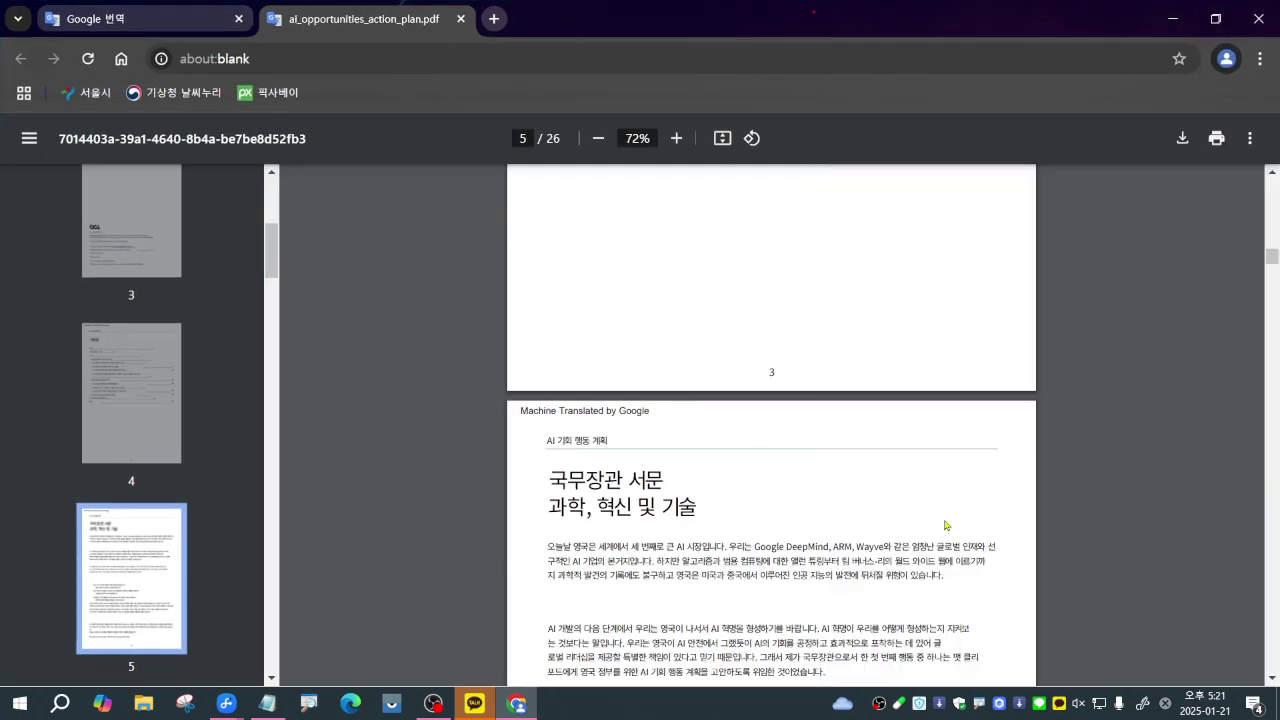
pyautogui.click(676, 138)
pyautogui.click(676, 138)
pyautogui.click(676, 138)
pyautogui.click(676, 138)
pyautogui.click(676, 138)
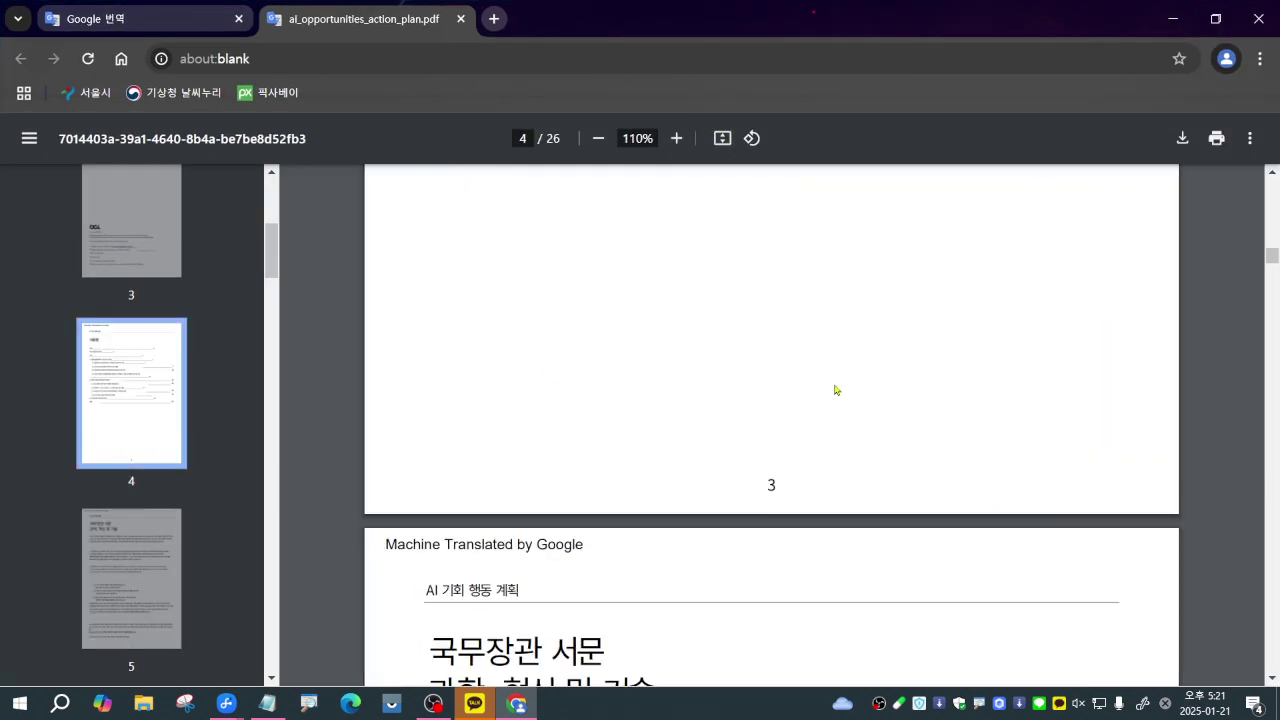
pyautogui.scroll(-4, 966, 449)
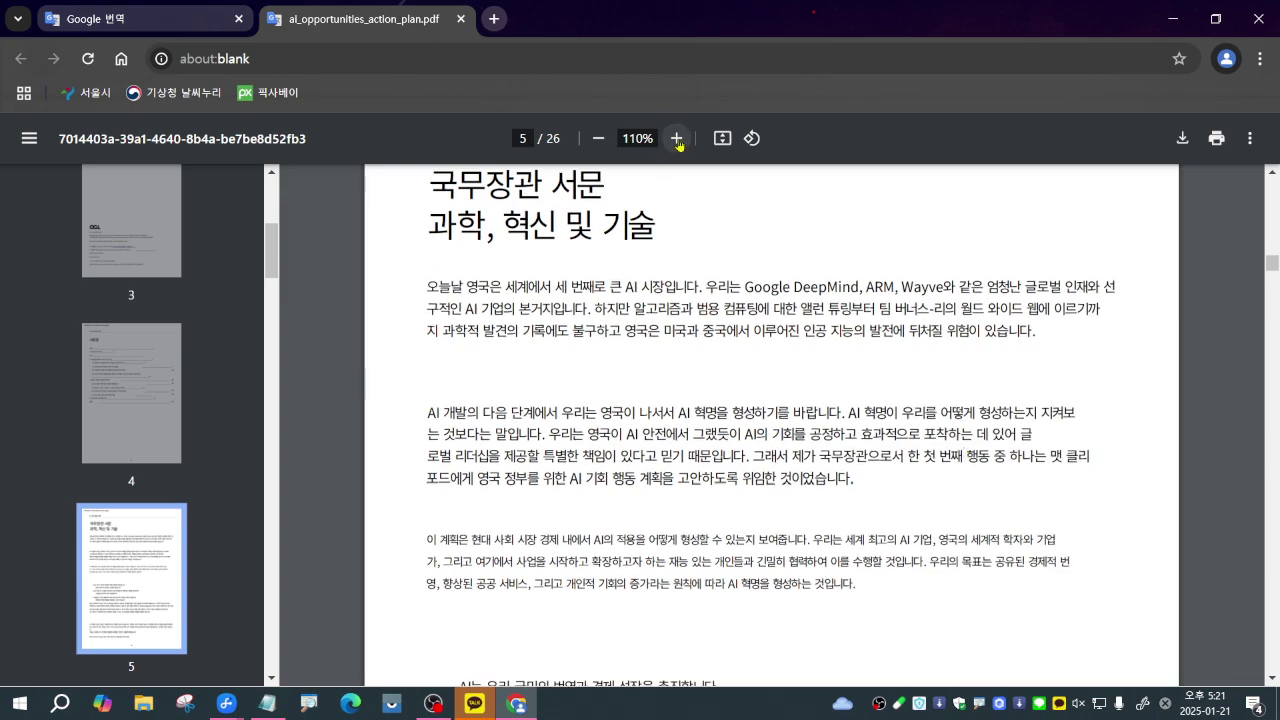
pyautogui.click(676, 138)
pyautogui.click(676, 138)
pyautogui.click(676, 138)
pyautogui.scroll(-3, 995, 450)
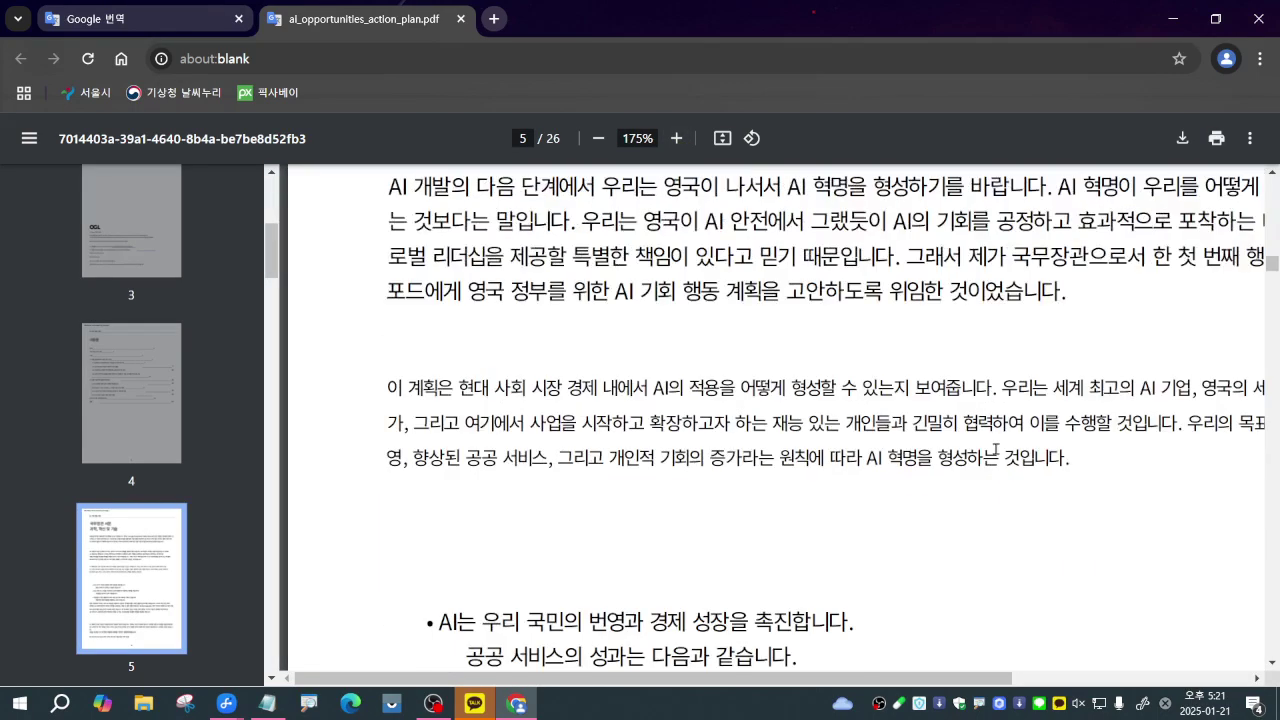
pyautogui.scroll(-10, 995, 450)
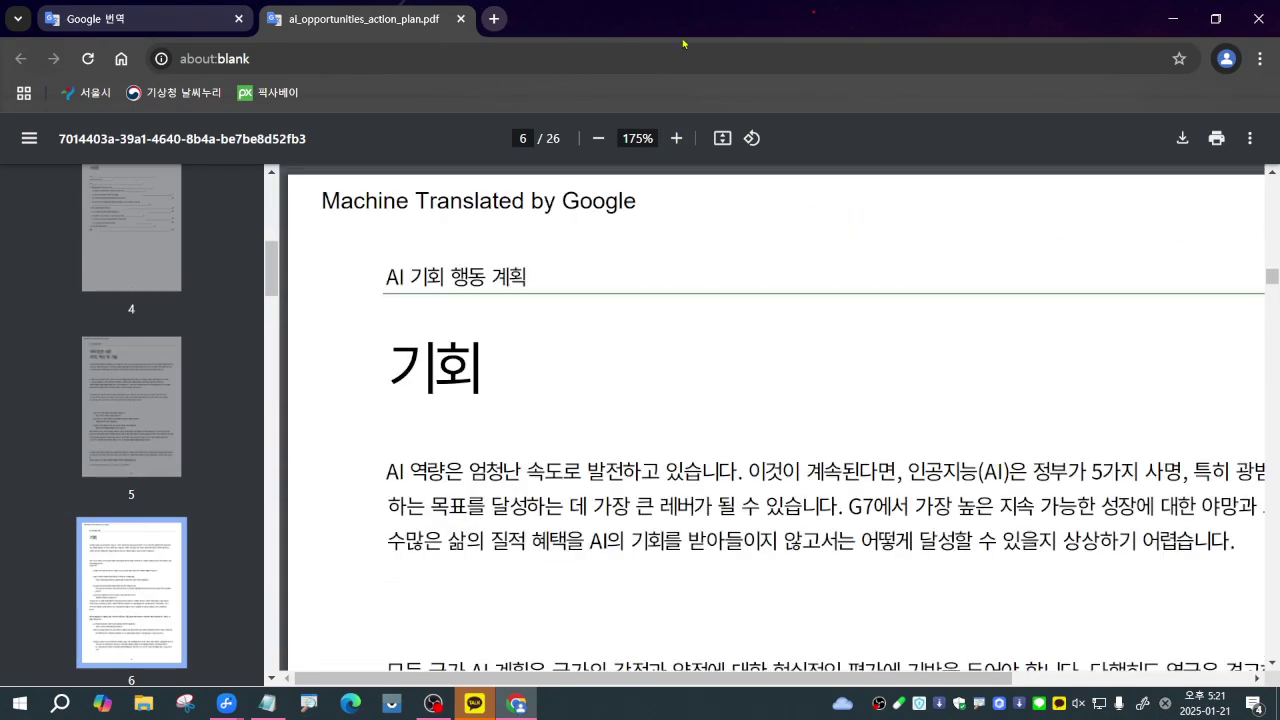
pyautogui.click(1258, 18)
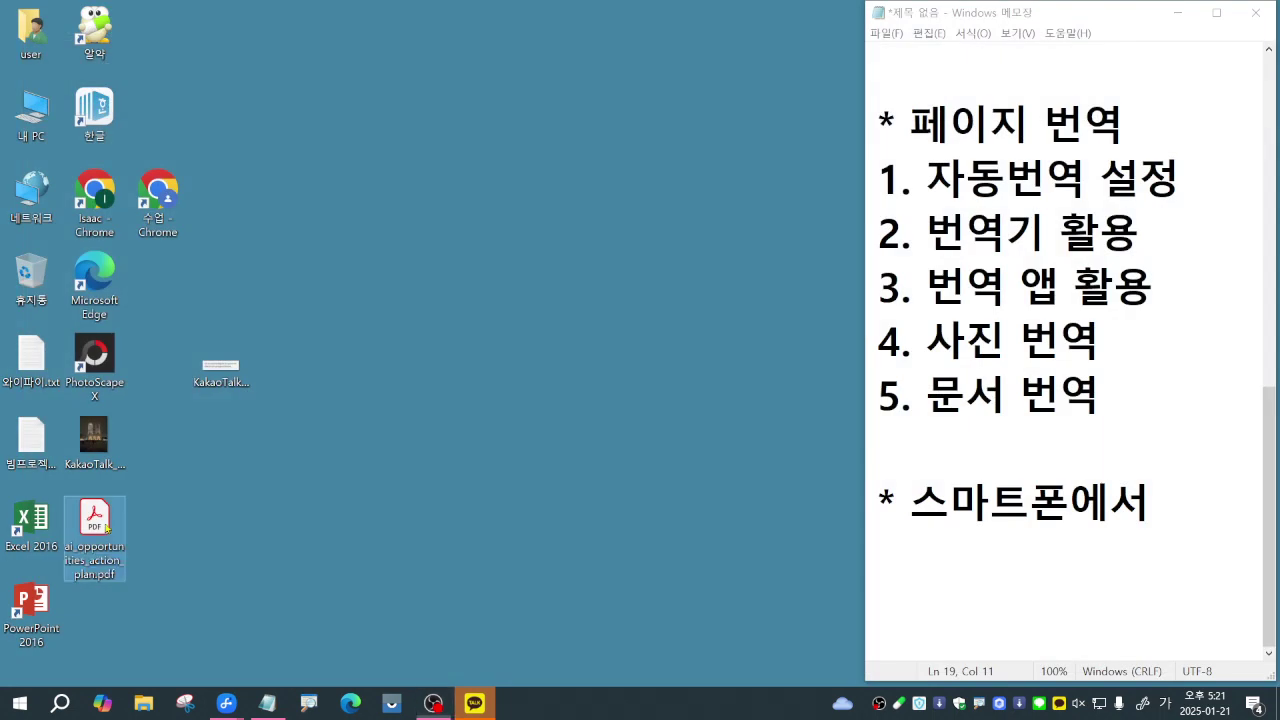
# Reopen the original ai_opportunities_action_plan.pdf from the desktop and browse through its English text to page 6
pyautogui.doubleClick(106, 527)
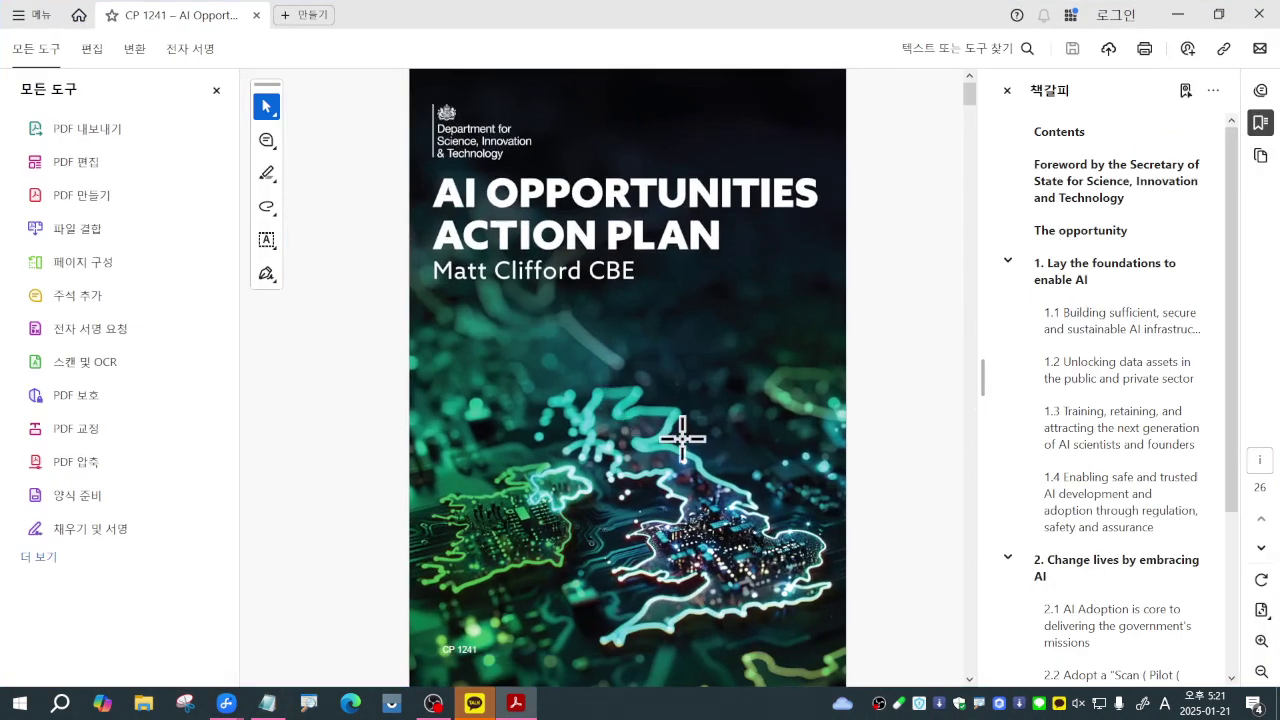
pyautogui.scroll(-1, 700, 450)
pyautogui.scroll(-5, 715, 470)
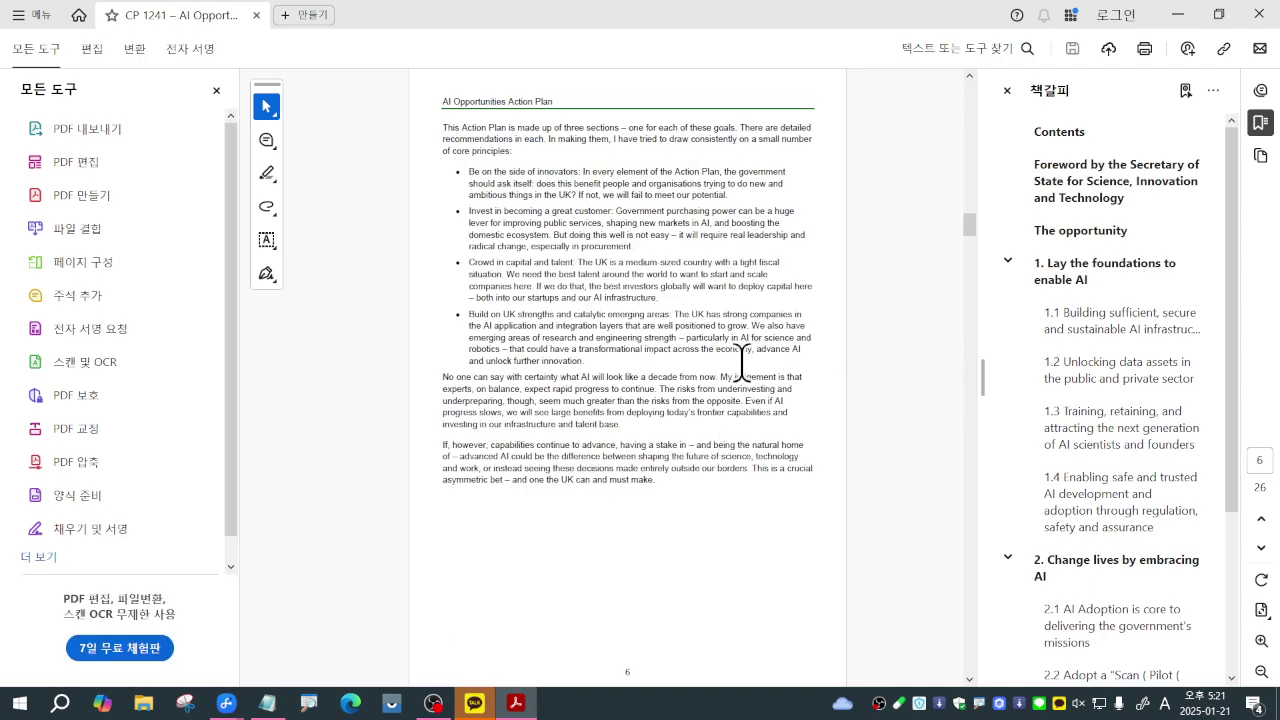
# Enlarge the English PDF text, close the PDF reader, and highlight memo items 3 to 5, leaving the cursor below "* 스마트폰에서"
pyautogui.scroll(2, 678, 342)
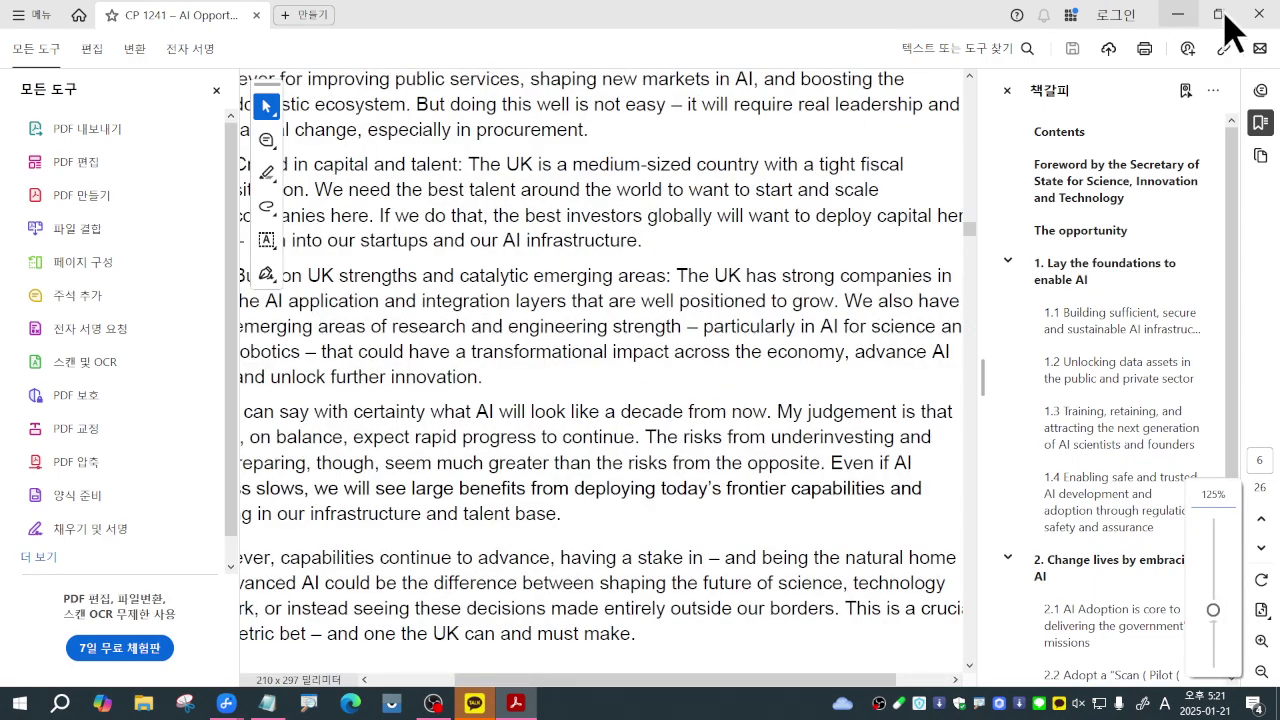
pyautogui.click(1252, 16)
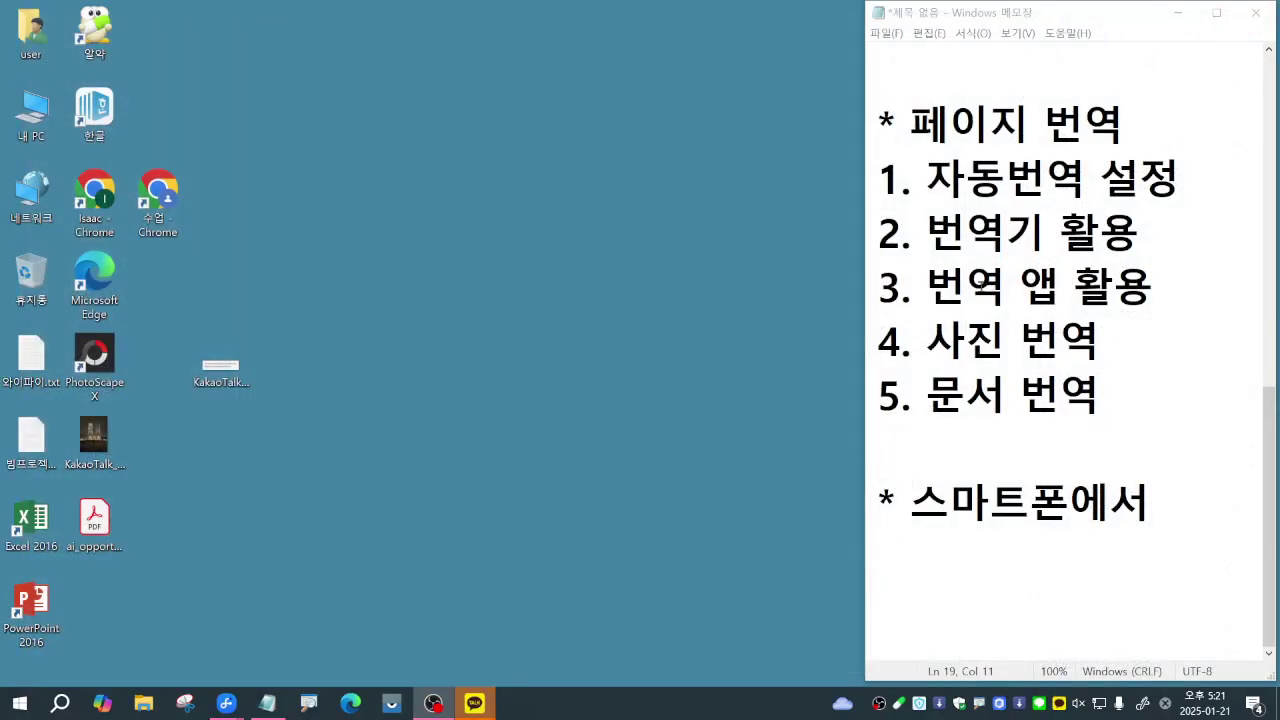
pyautogui.moveTo(924, 290); pyautogui.dragTo(1191, 276)
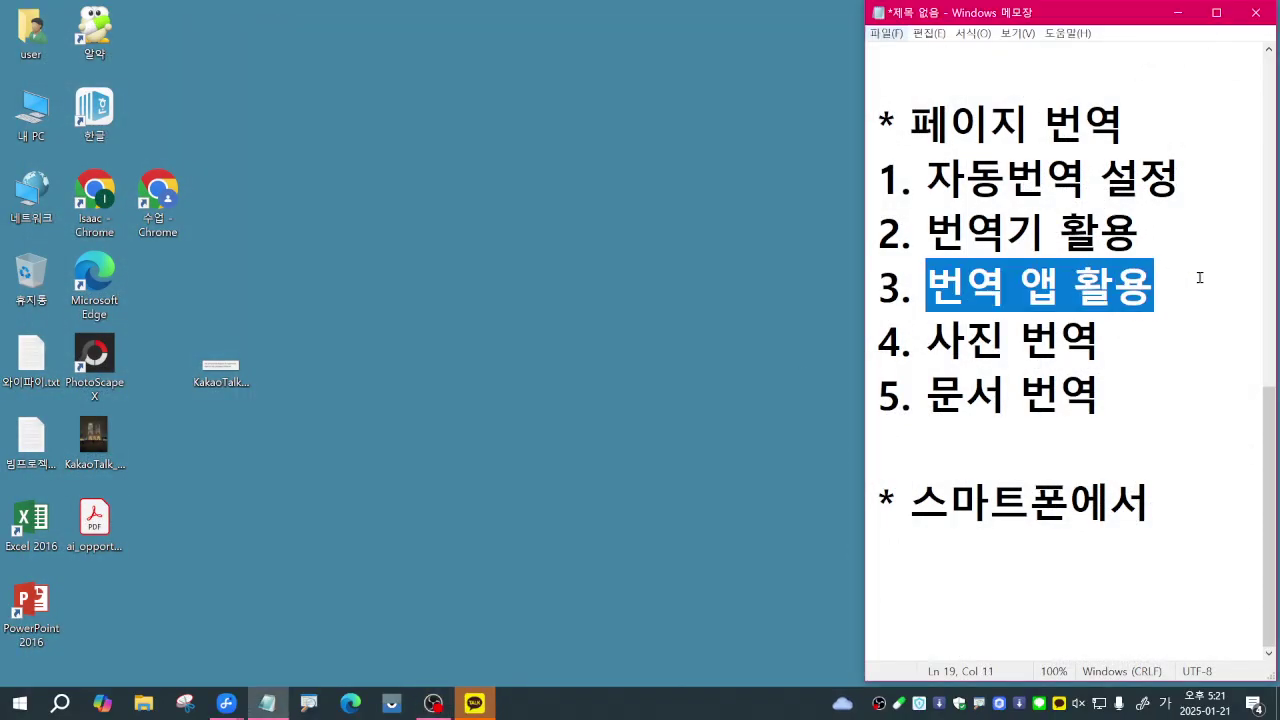
pyautogui.moveTo(924, 350); pyautogui.dragTo(1120, 340)
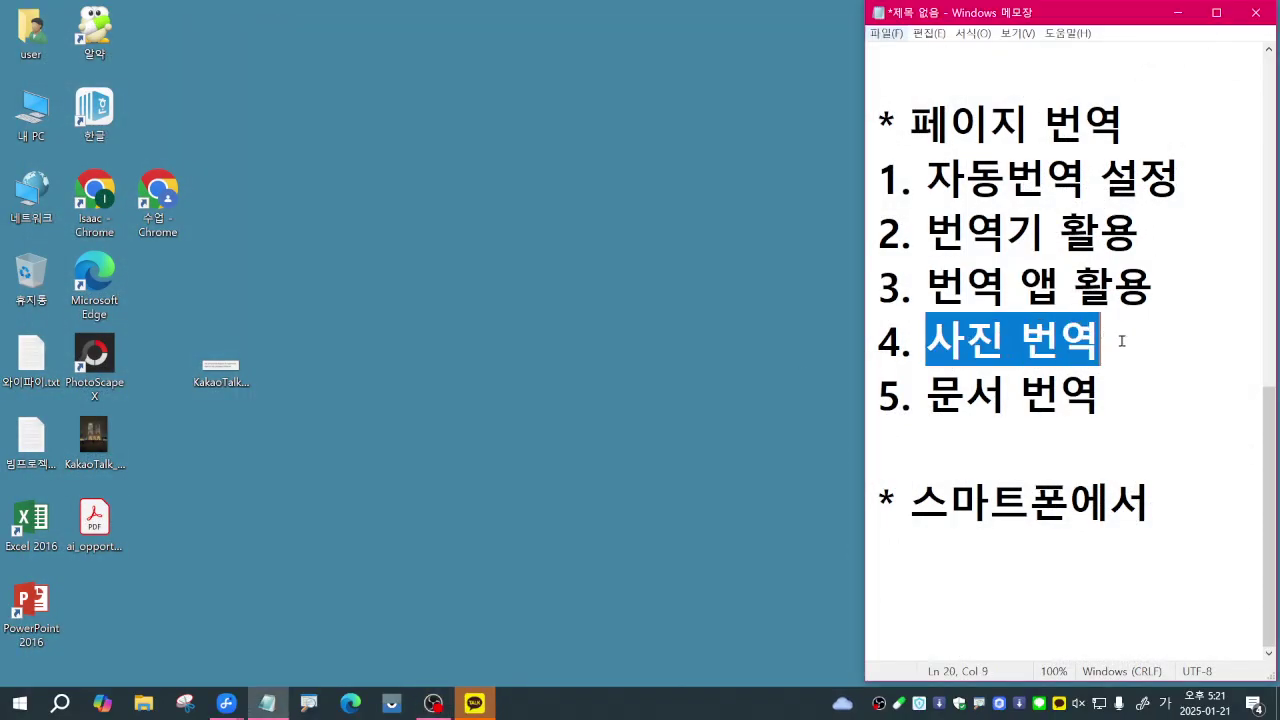
pyautogui.moveTo(926, 394); pyautogui.dragTo(1118, 380)
pyautogui.click(1120, 400)
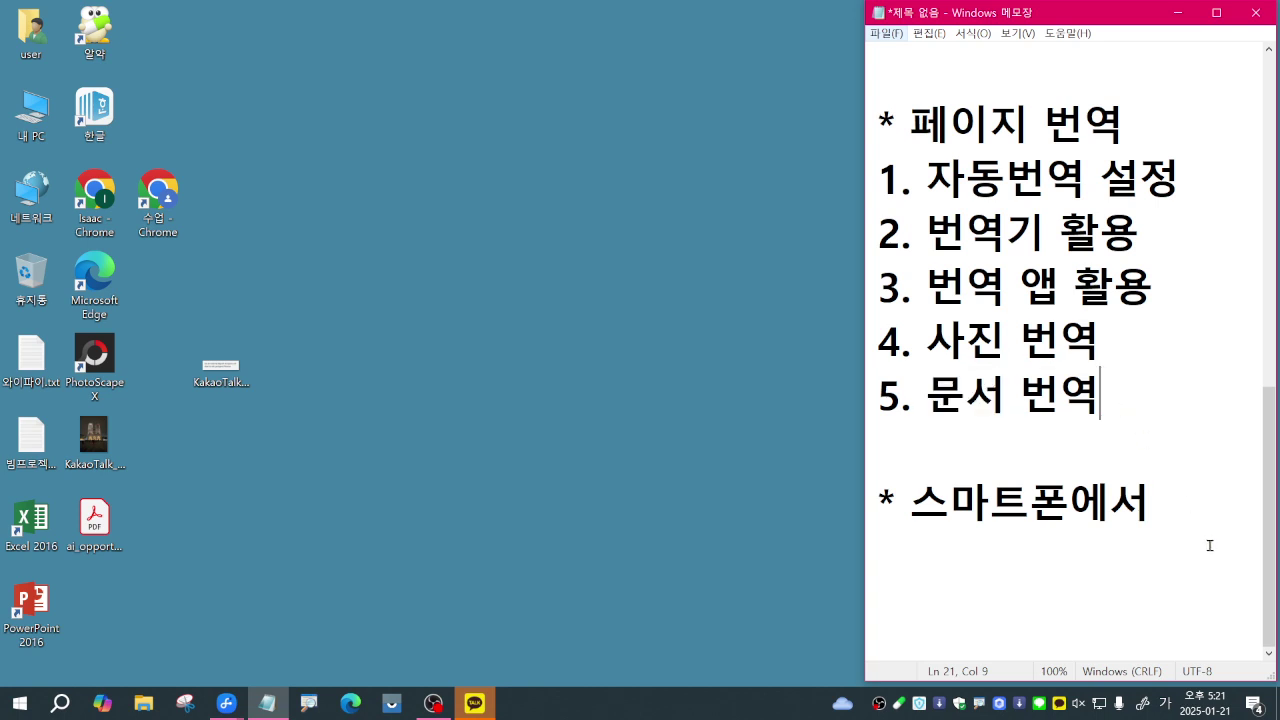
pyautogui.click(1176, 531)
# Switch to the Samsung Flow phone mirror and maximize its window
pyautogui.moveTo(224, 712)
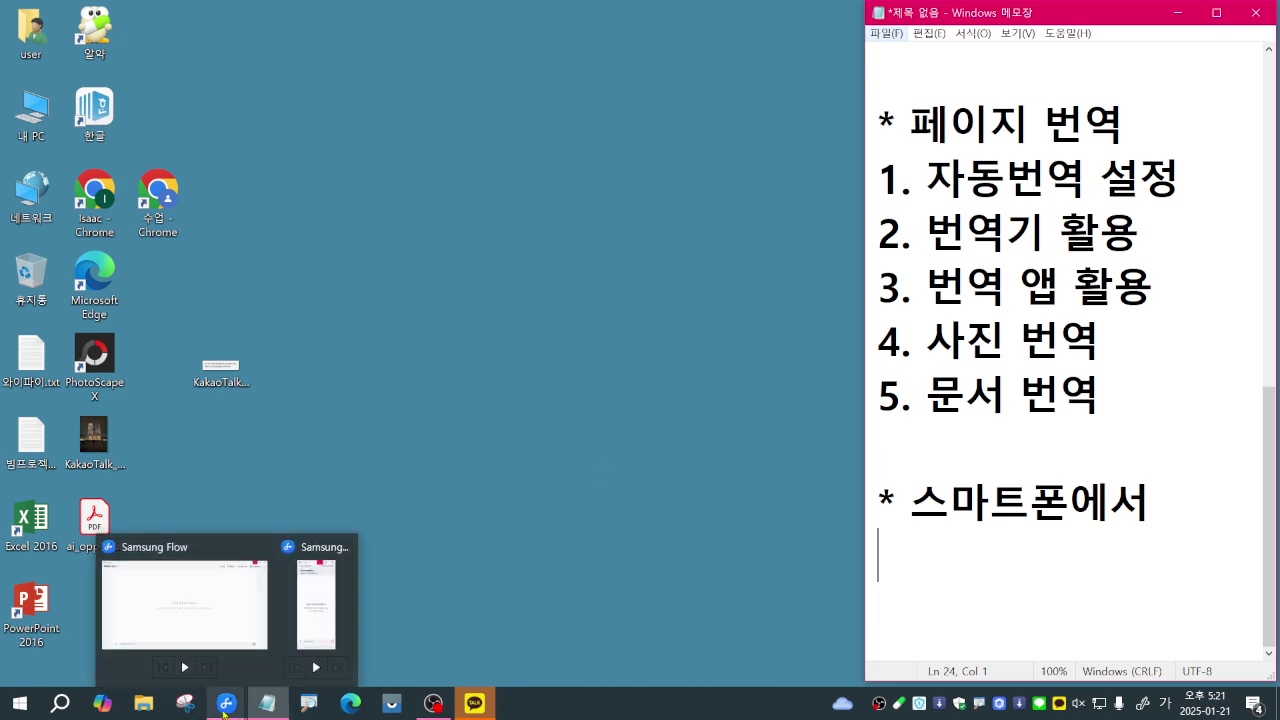
pyautogui.click(314, 640)
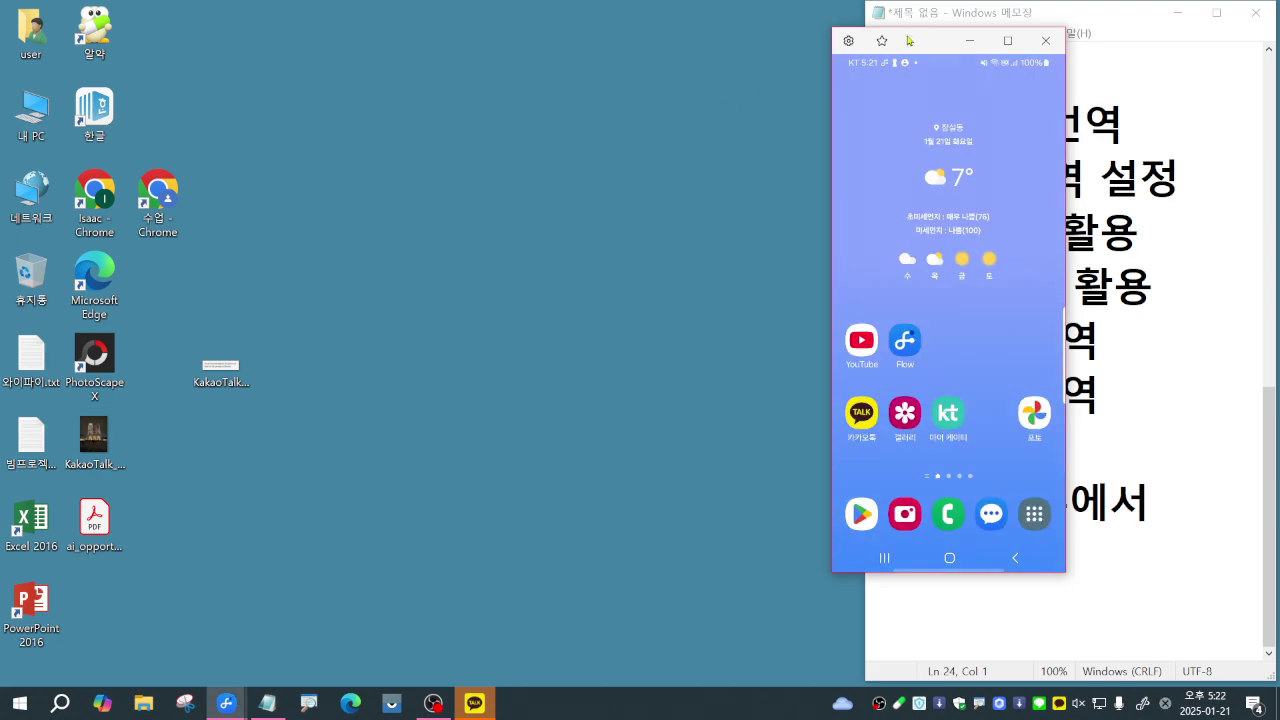
pyautogui.moveTo(910, 40); pyautogui.dragTo(455, 85)
pyautogui.click(555, 90)
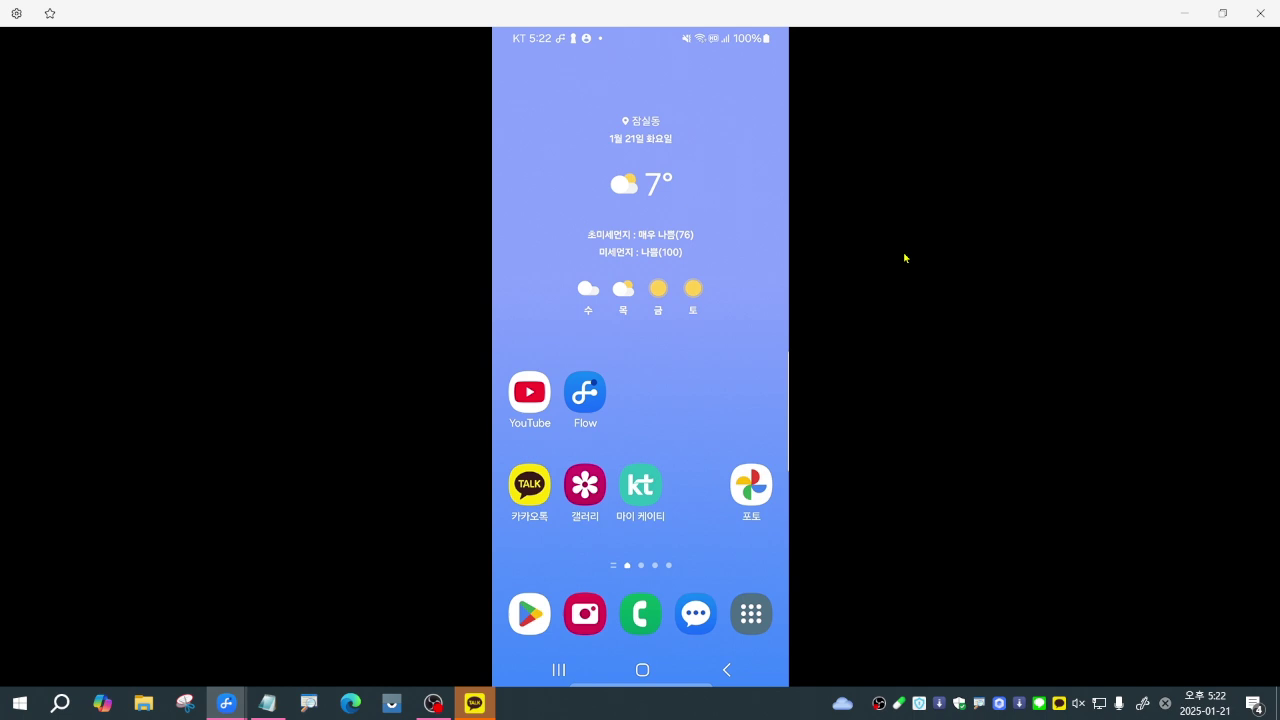
# Search the phone's Play Store for "크롬" and update Google Chrome
pyautogui.click(530, 625)
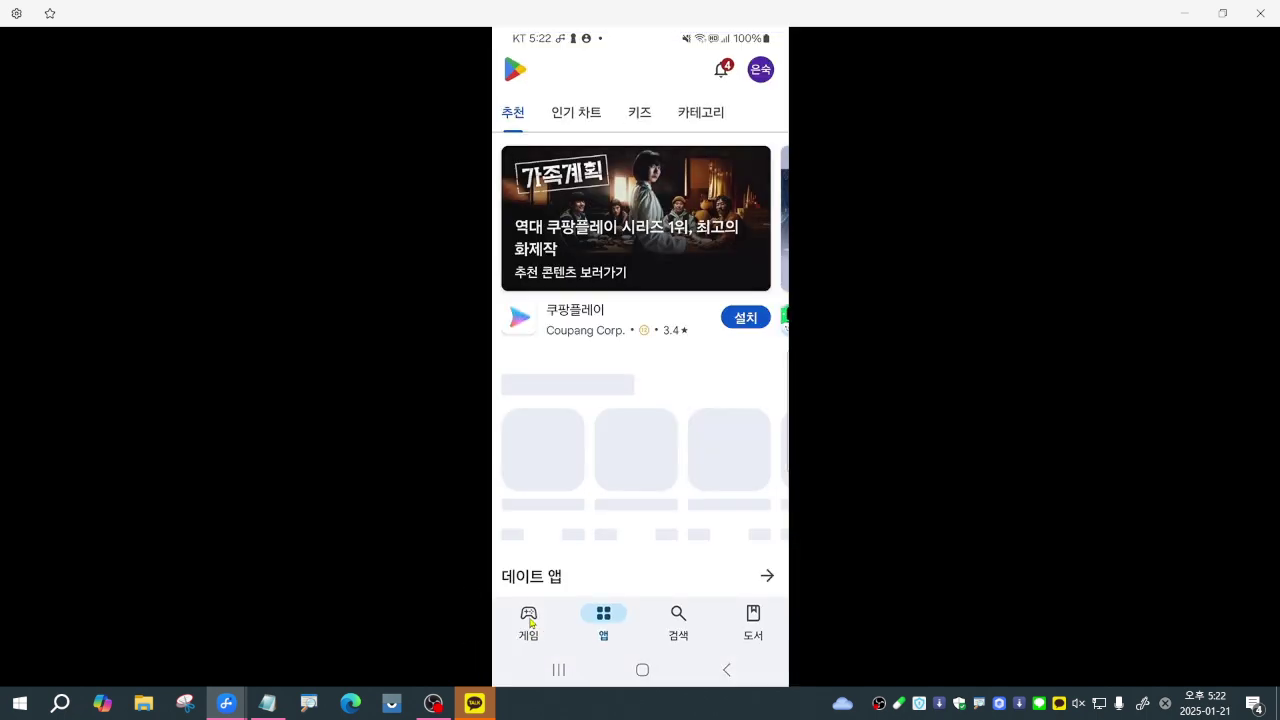
pyautogui.click(688, 620)
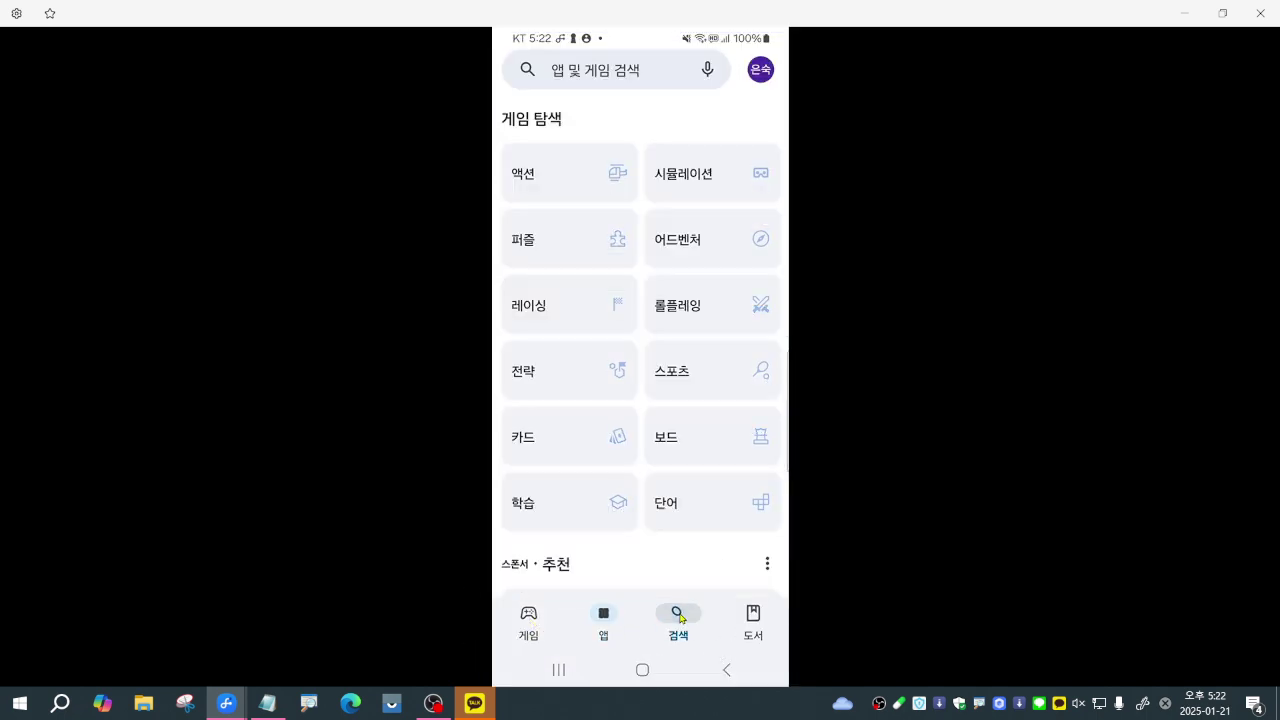
pyautogui.click(572, 84)
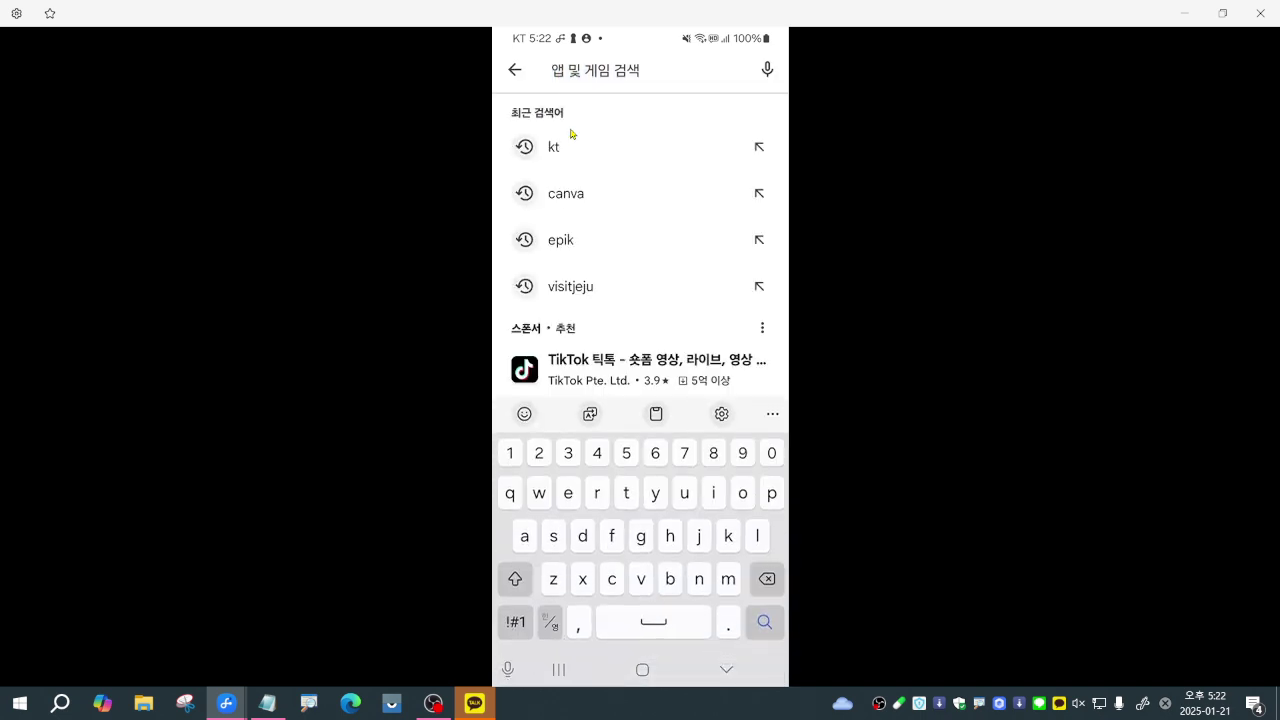
pyautogui.click(550, 621)
pyautogui.click(532, 514)
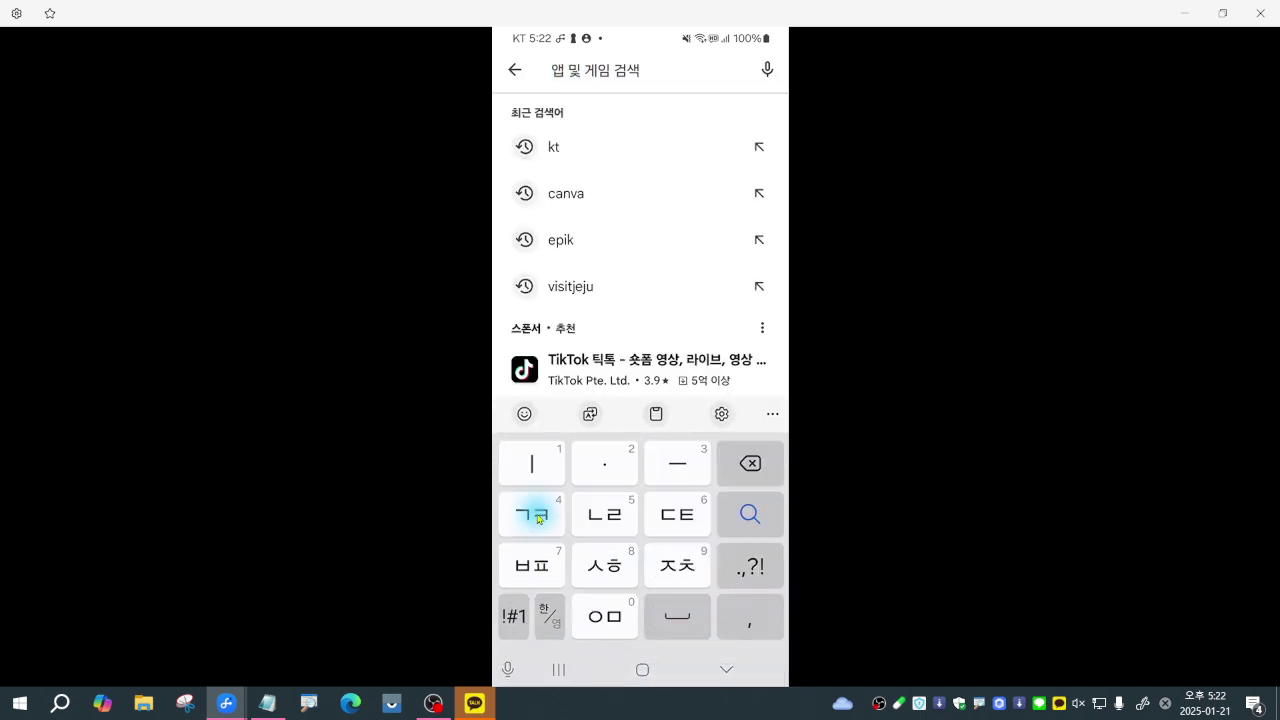
pyautogui.click(532, 514)
pyautogui.click(648, 472)
pyautogui.doubleClick(604, 514)
pyautogui.click(604, 463)
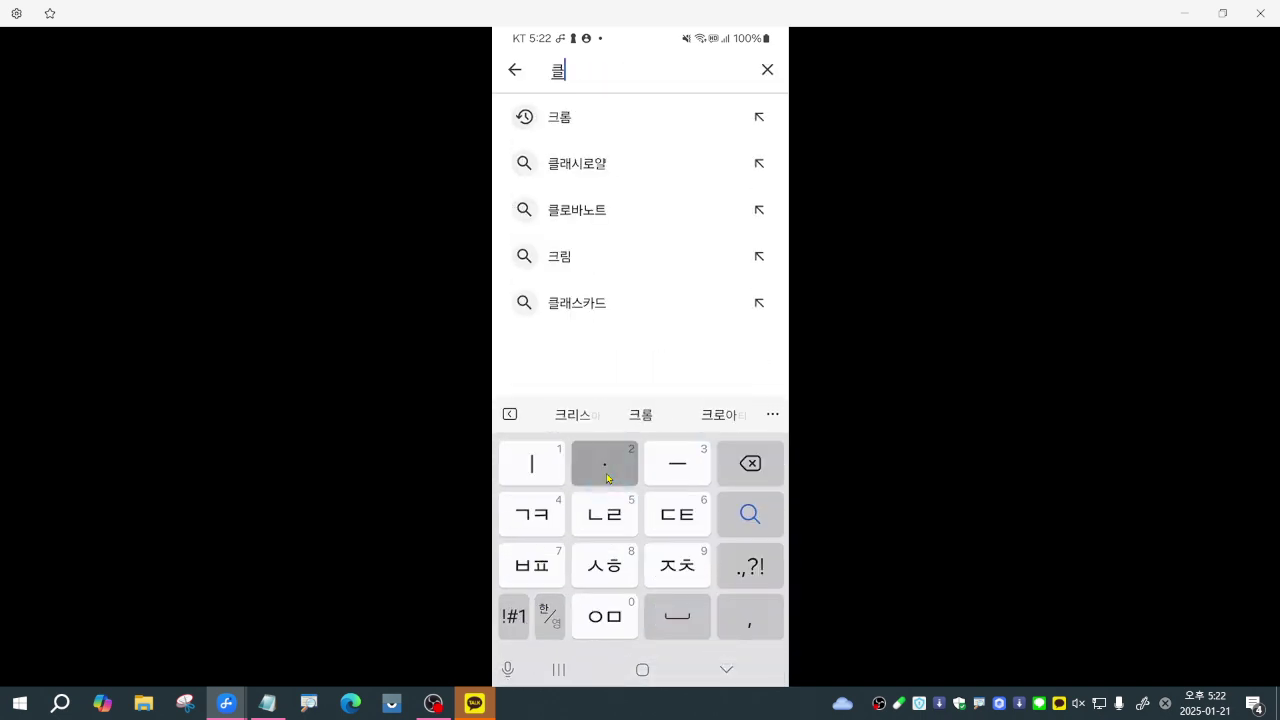
pyautogui.click(662, 463)
pyautogui.doubleClick(604, 616)
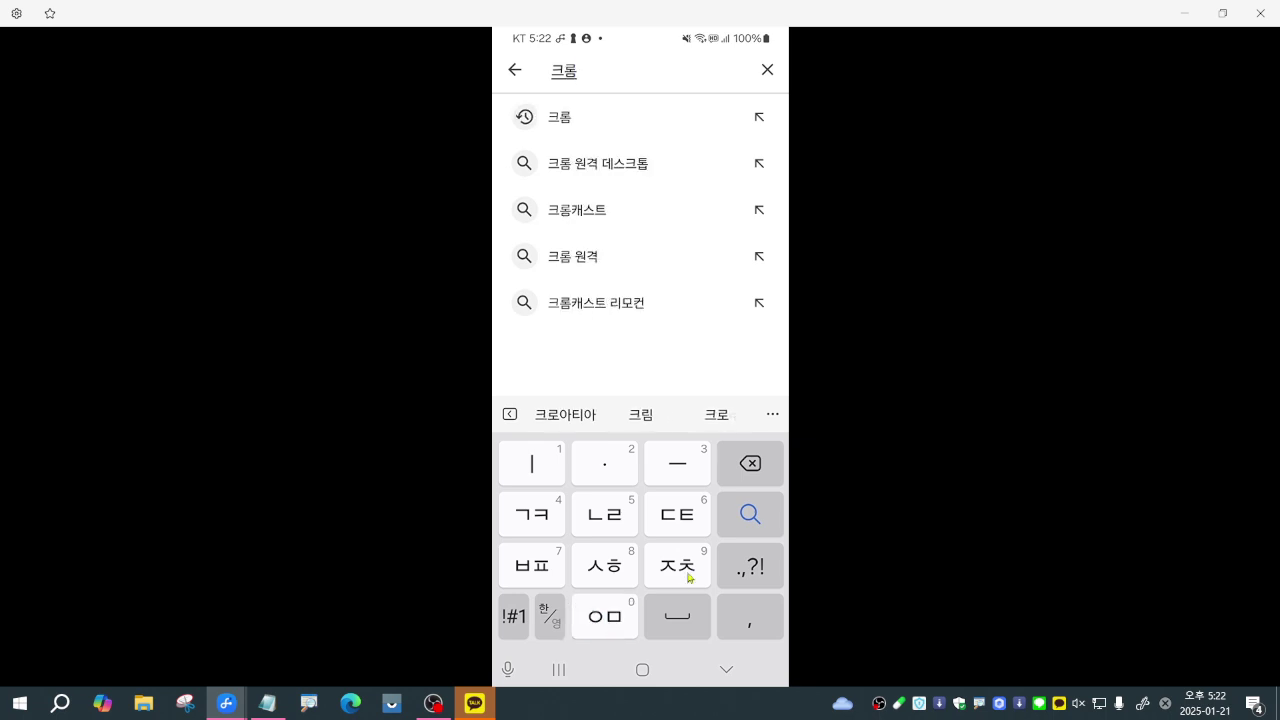
pyautogui.click(750, 516)
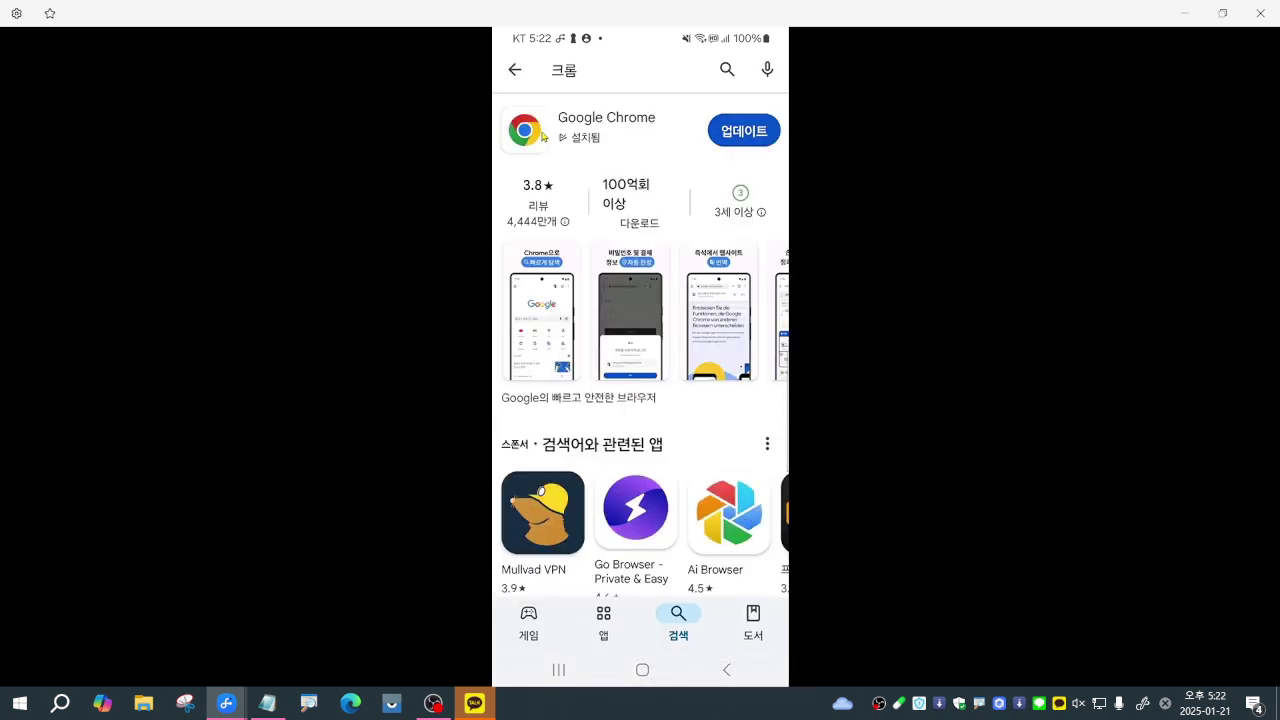
pyautogui.click(740, 131)
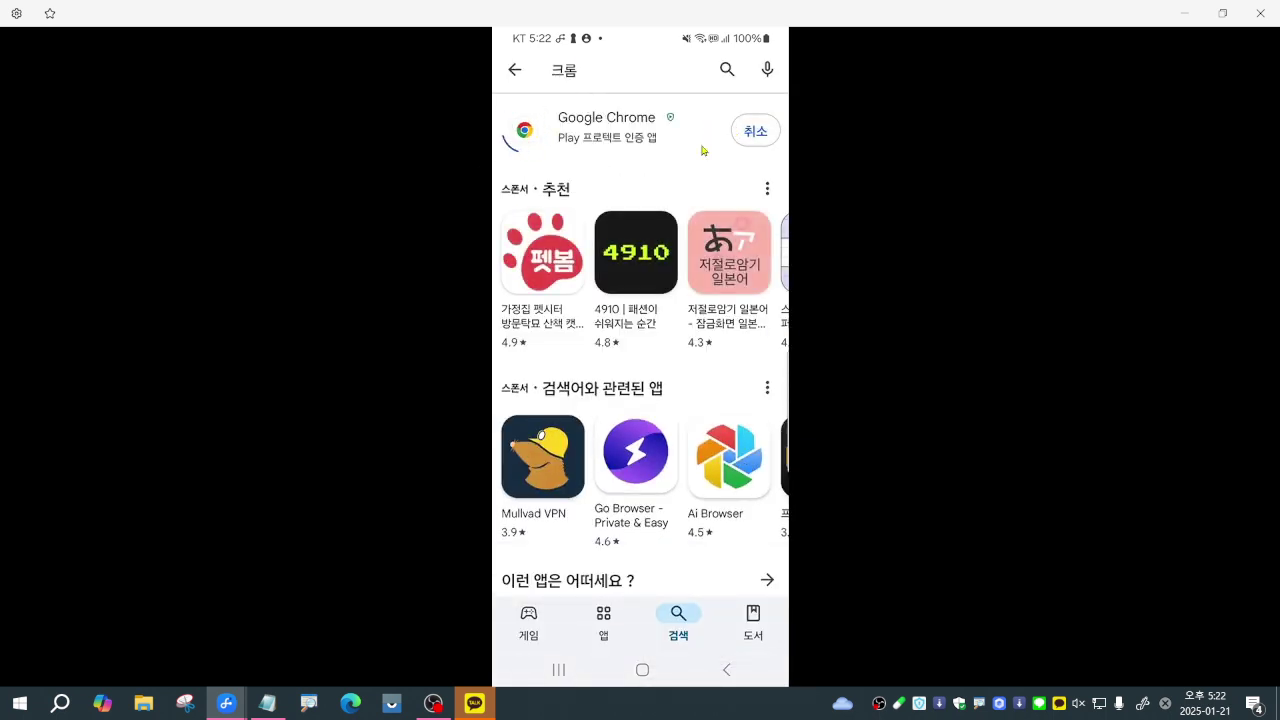
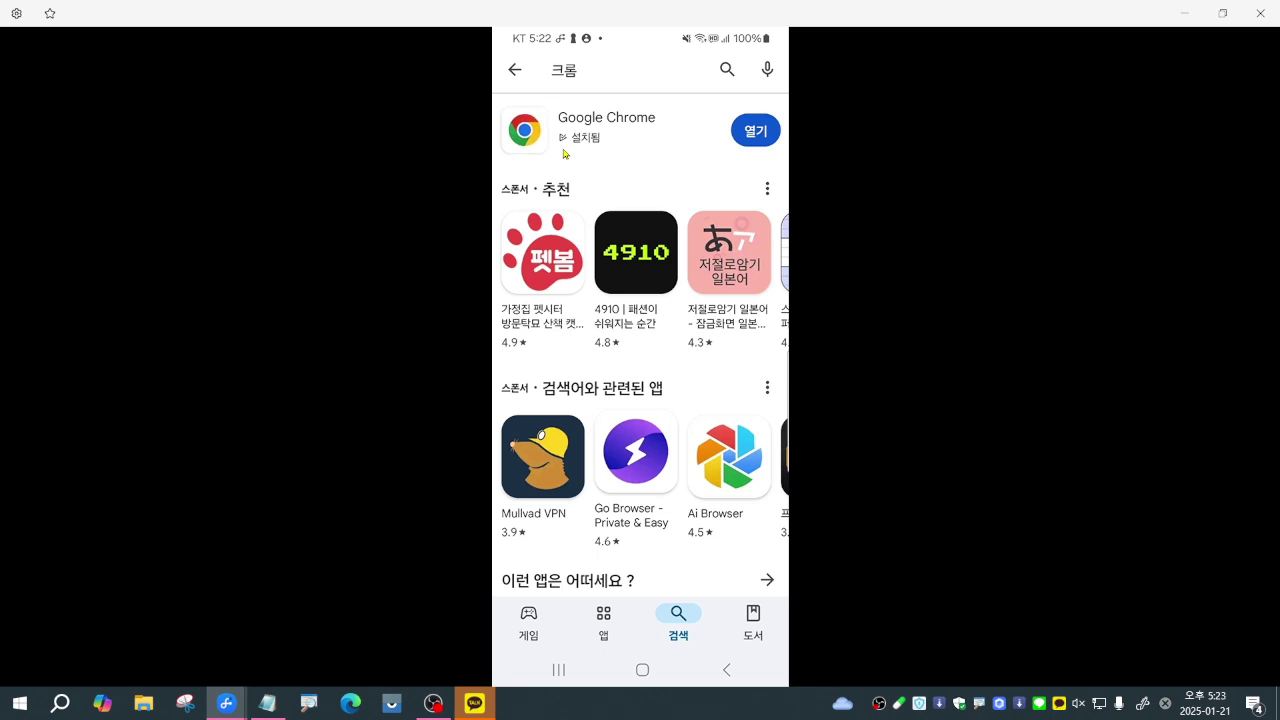
# Open the updated Chrome on the phone and go to the suggested nasa.gov site
pyautogui.click(745, 135)
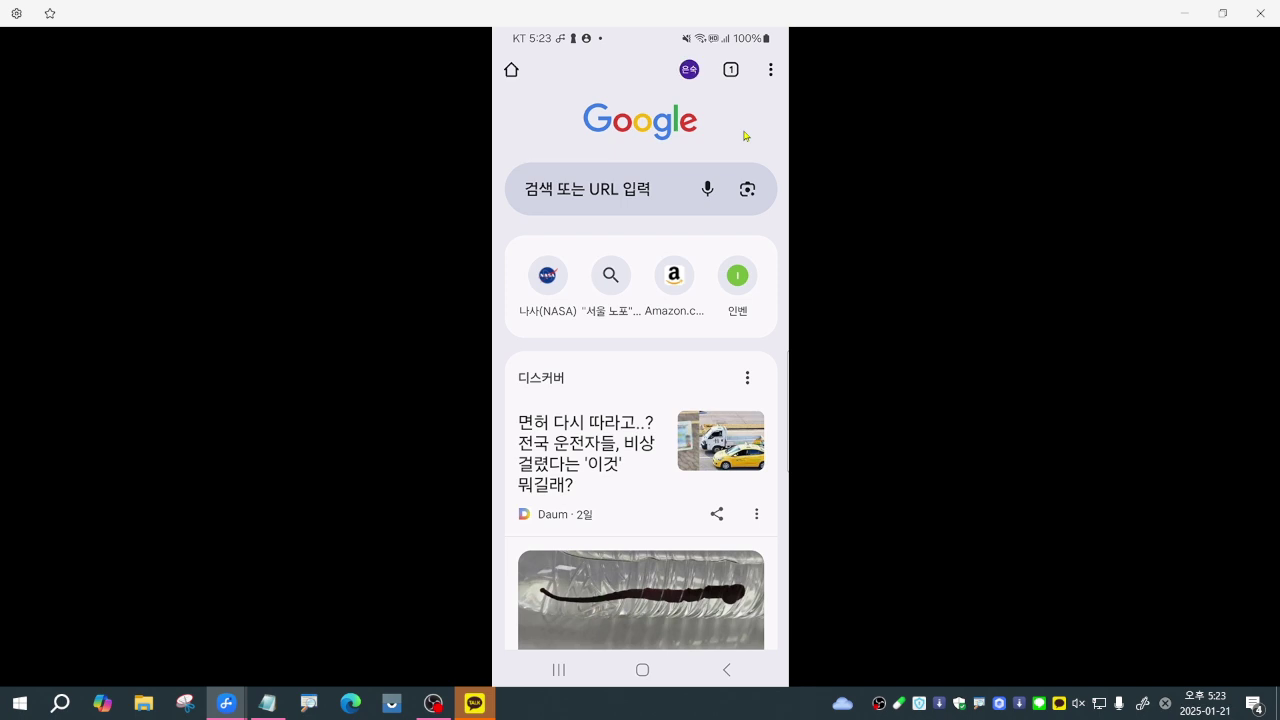
pyautogui.click(543, 196)
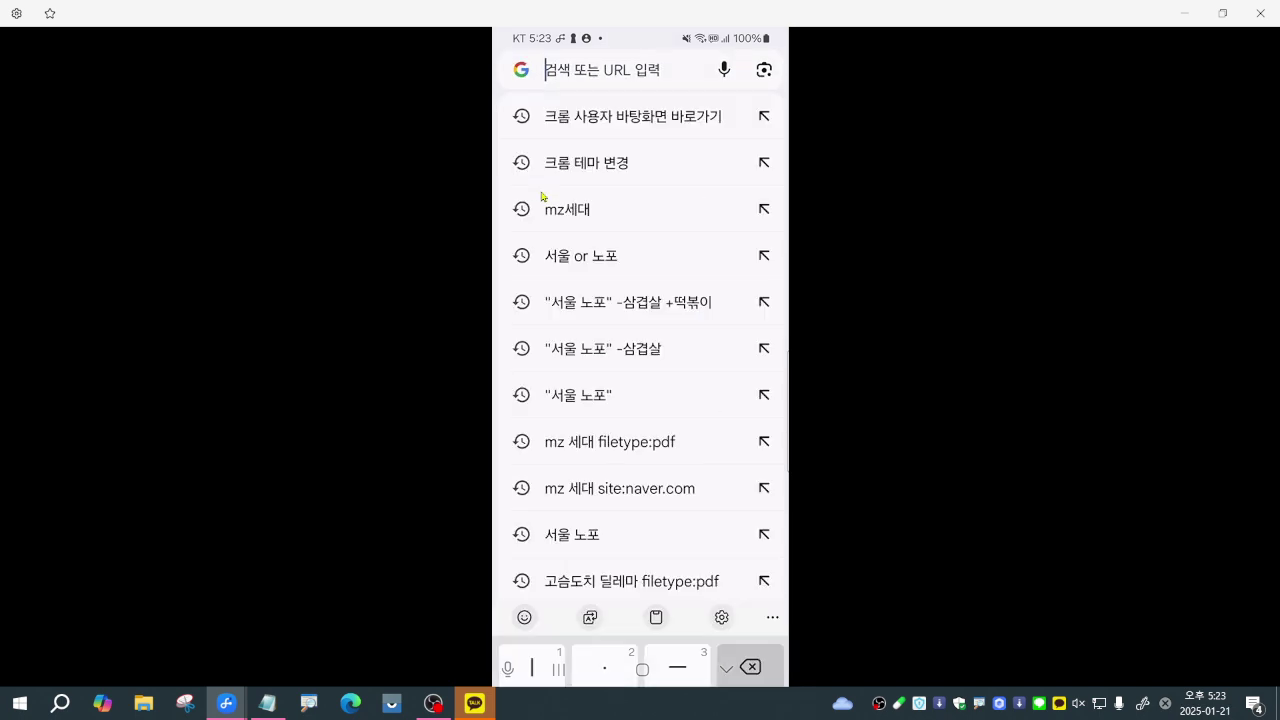
pyautogui.click(550, 622)
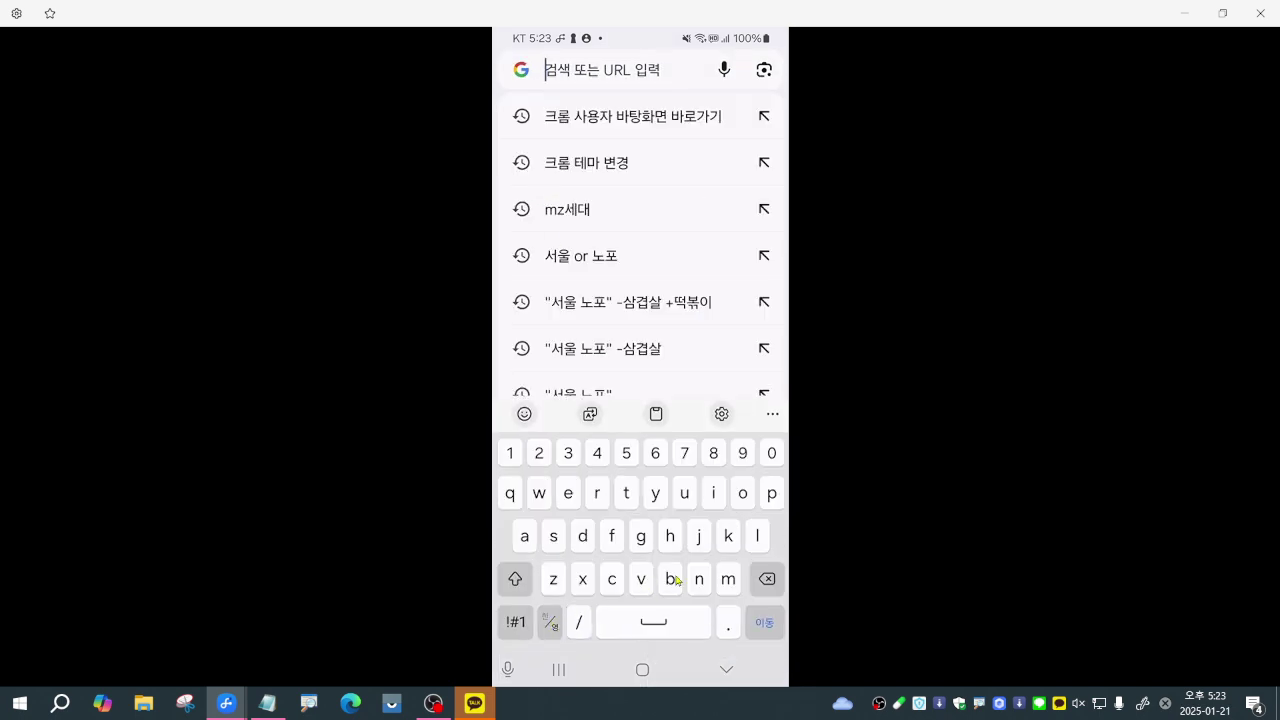
pyautogui.write('nas')
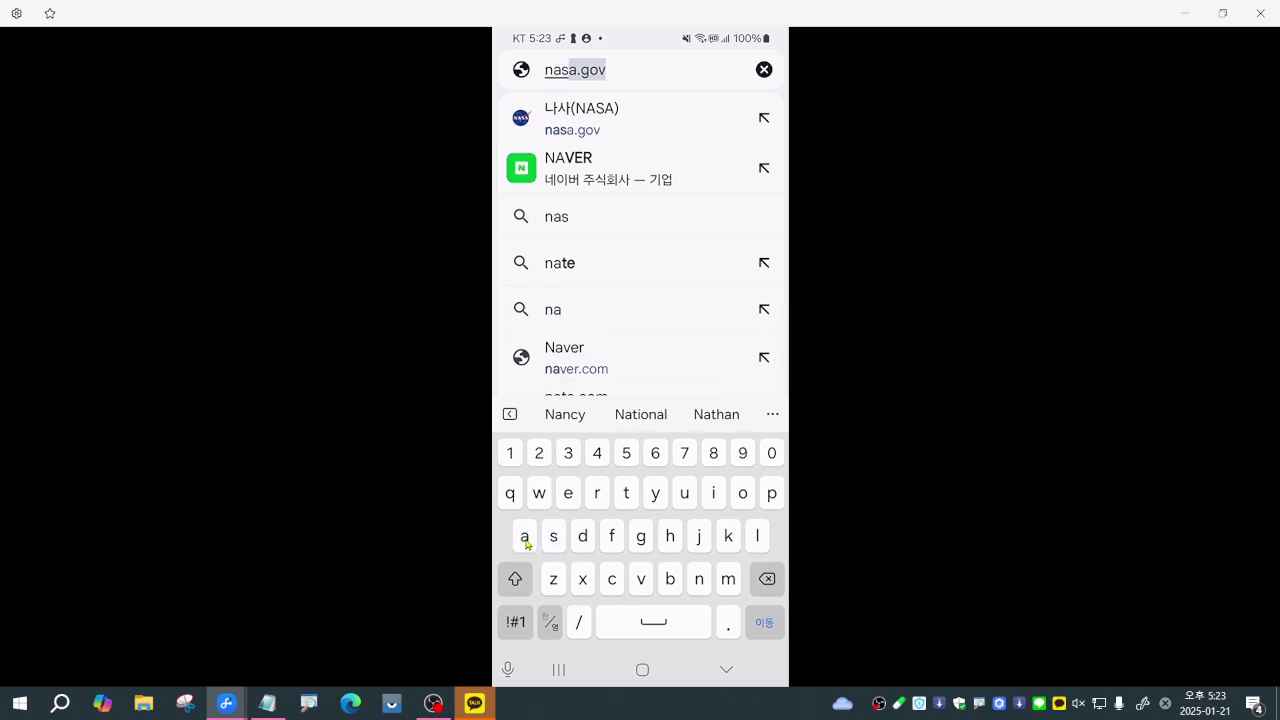
pyautogui.click(526, 542)
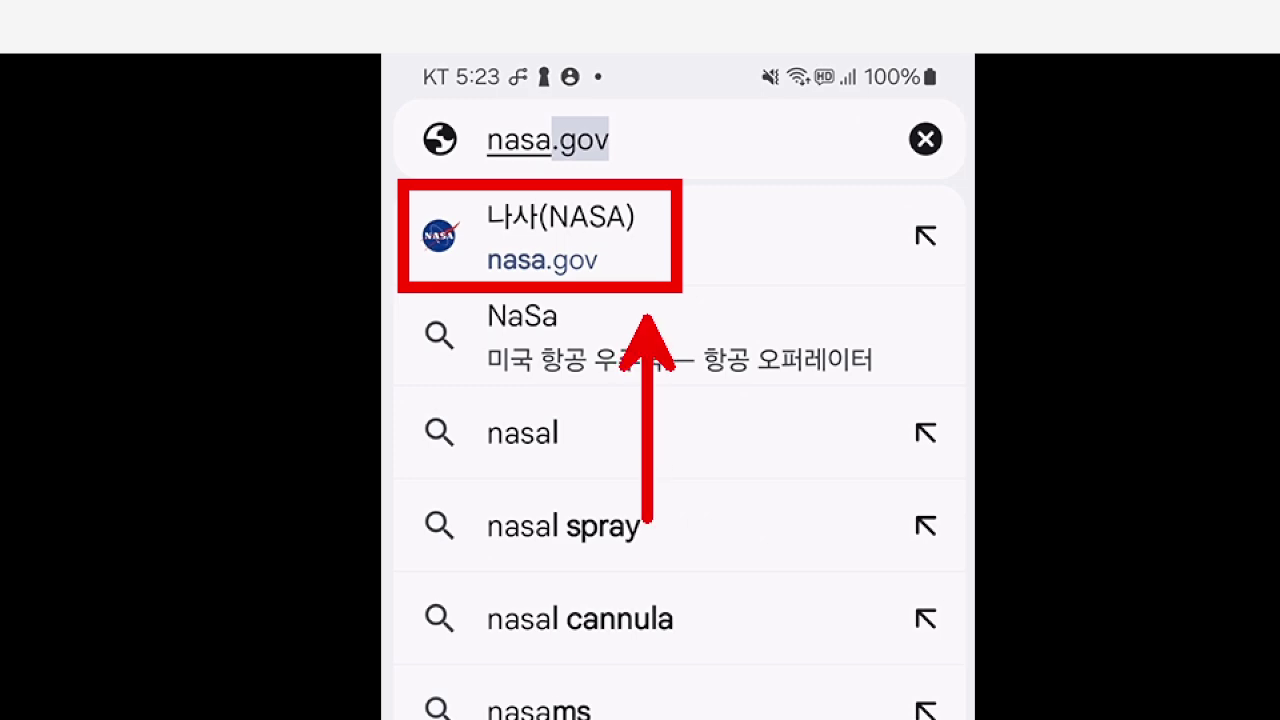
pyautogui.click(661, 258)
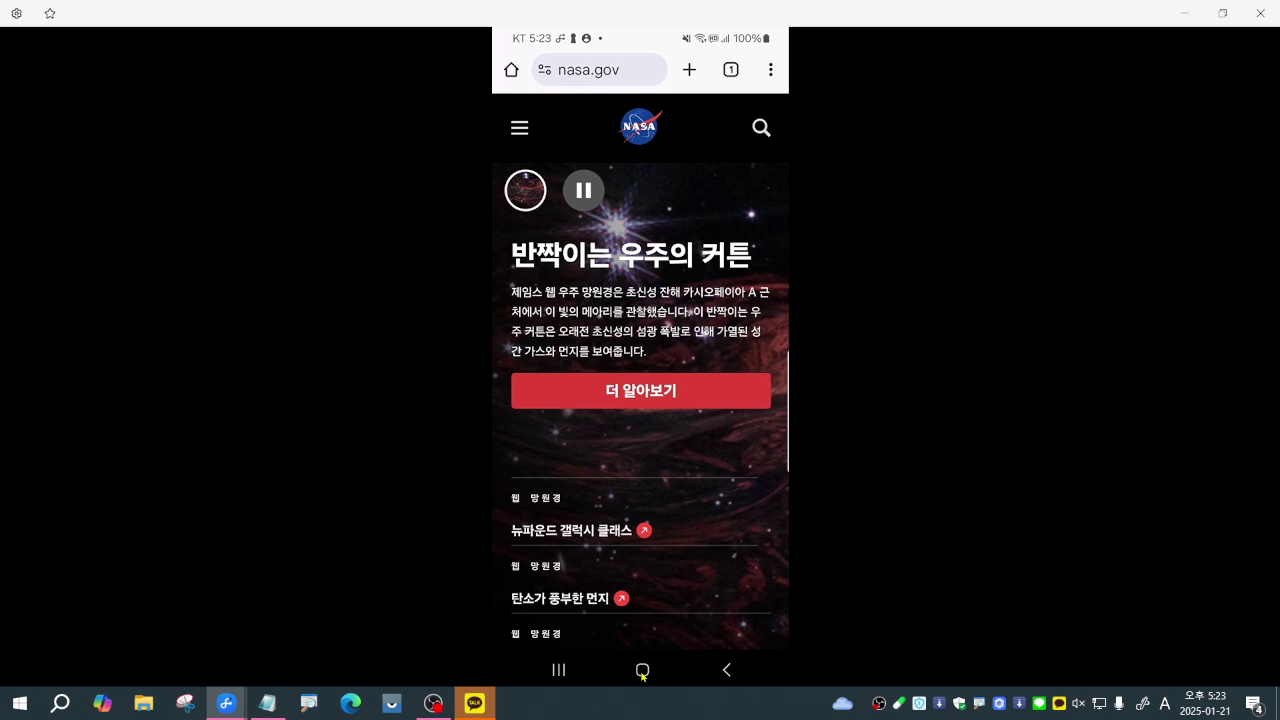
# Show where mobile Chrome offers the 번역... option for the nasa.gov page, and return to the phone's home screen
pyautogui.click(769, 72)
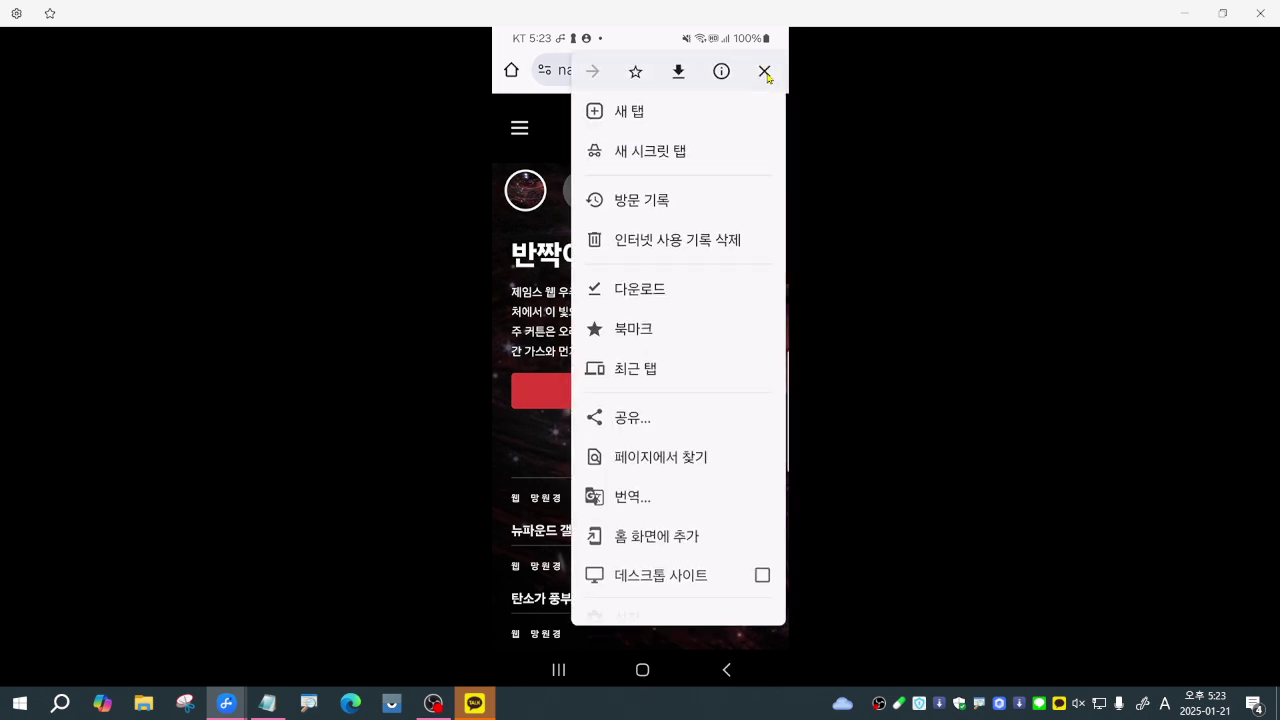
pyautogui.click(766, 74)
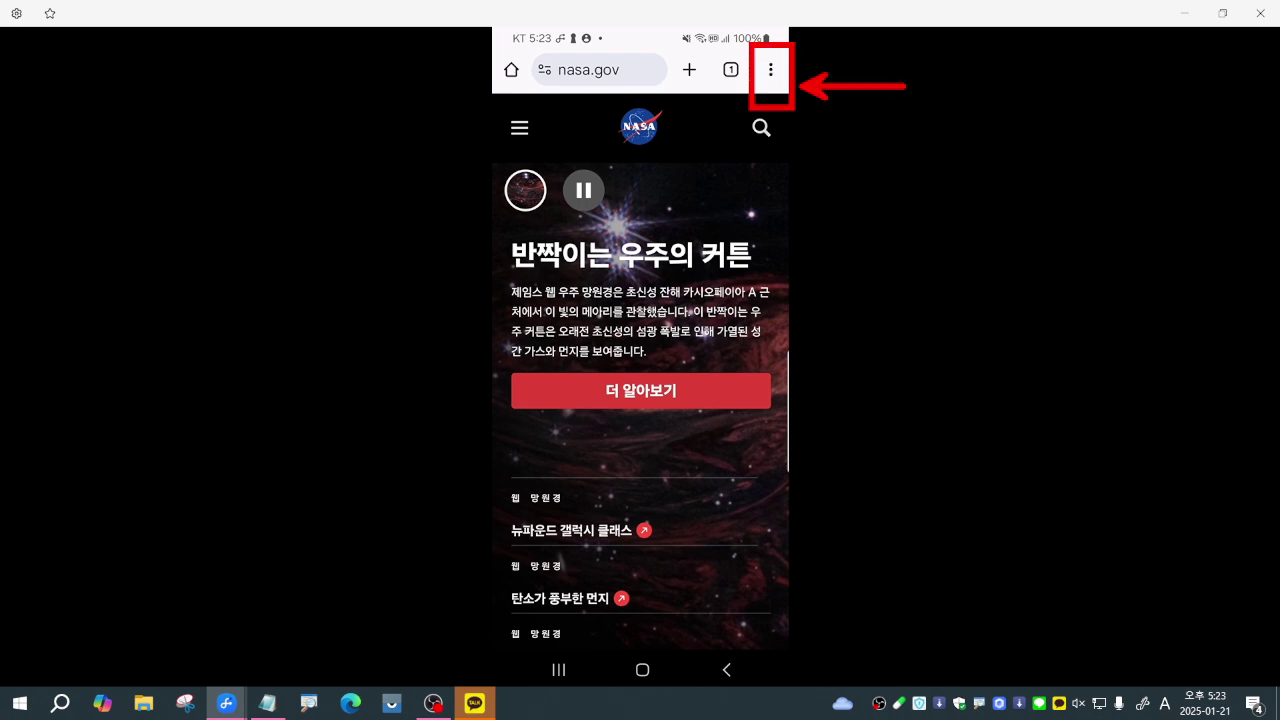
pyautogui.click(770, 72)
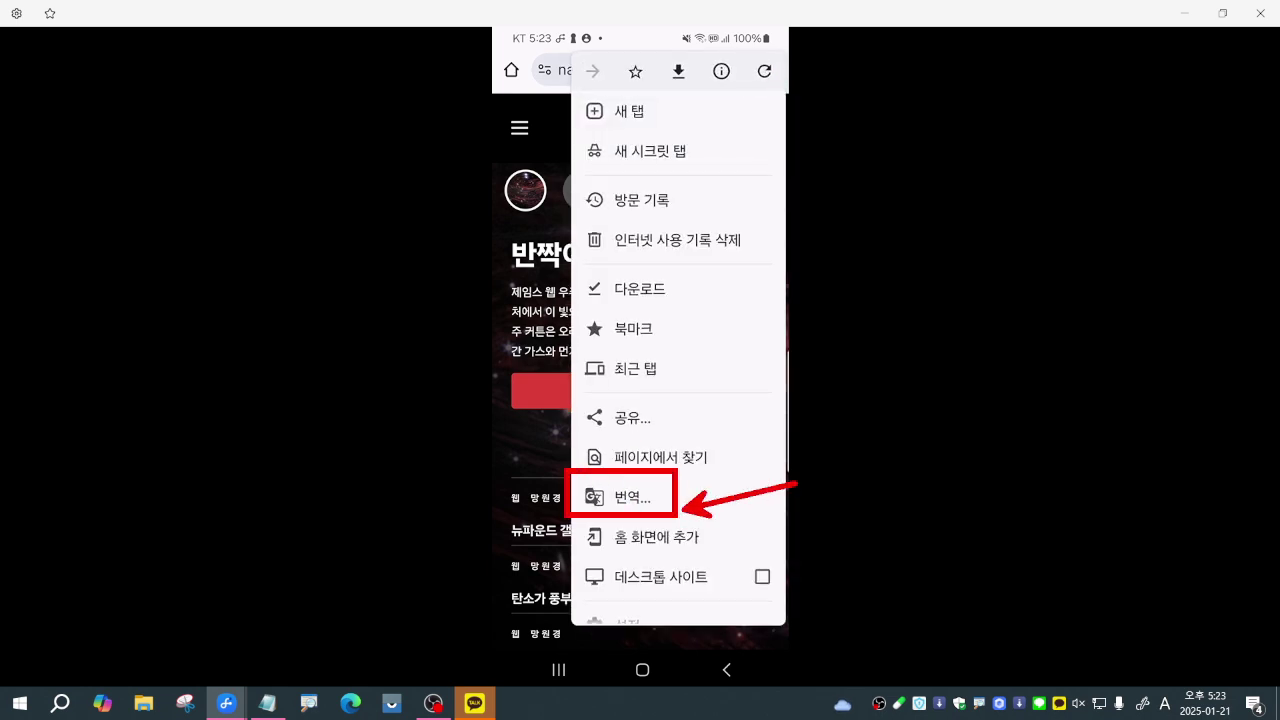
pyautogui.click(725, 672)
pyautogui.click(726, 671)
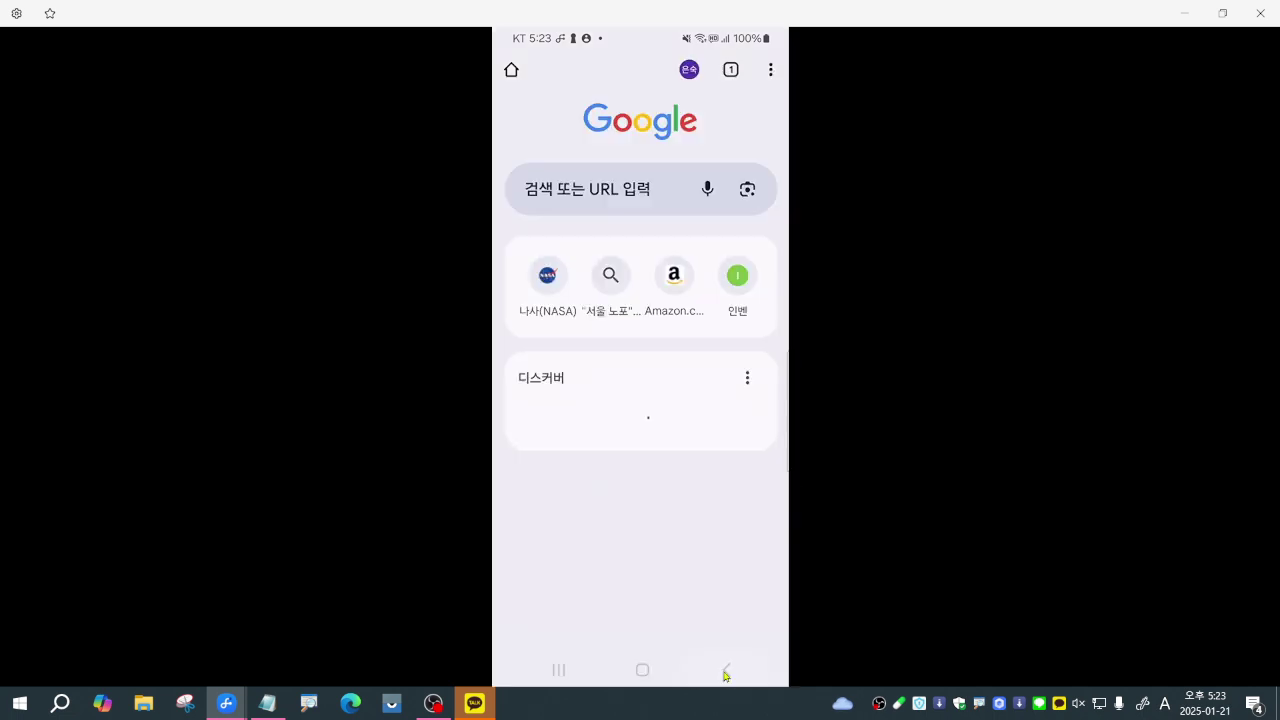
pyautogui.click(643, 670)
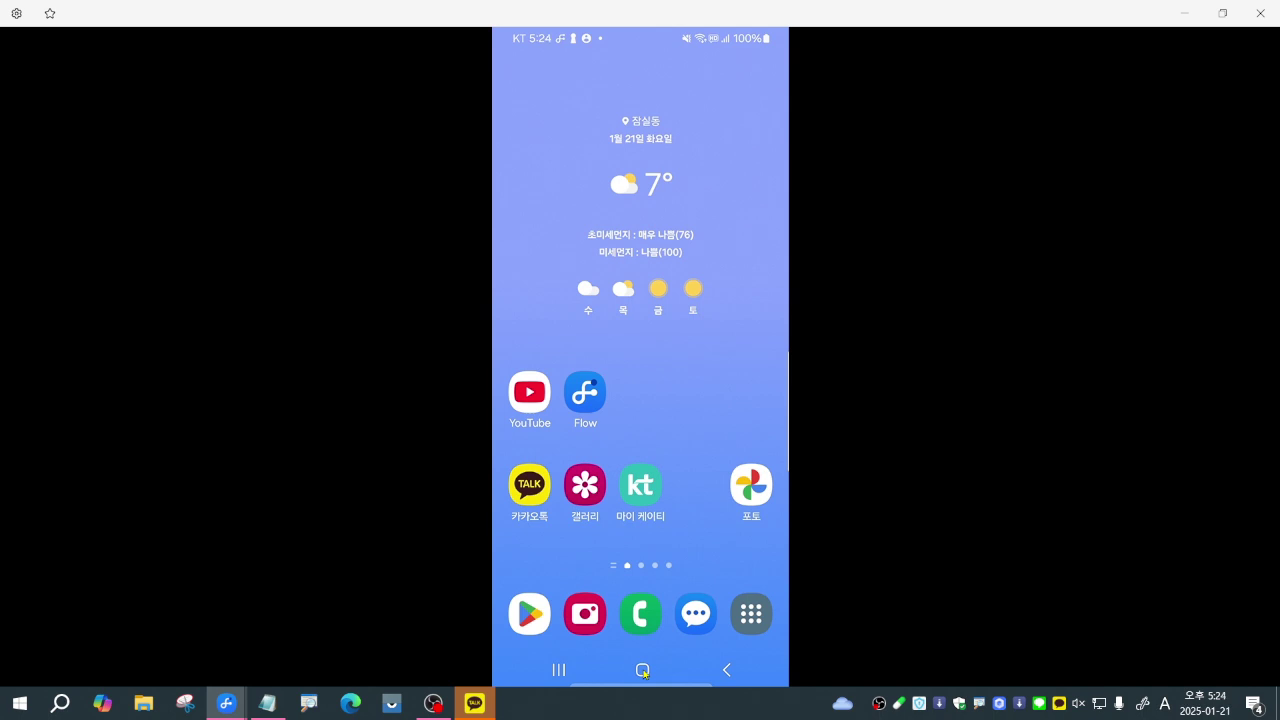
# Reopen the Play Store on the phone and search for "구글번역"
pyautogui.click(516, 622)
pyautogui.click(517, 70)
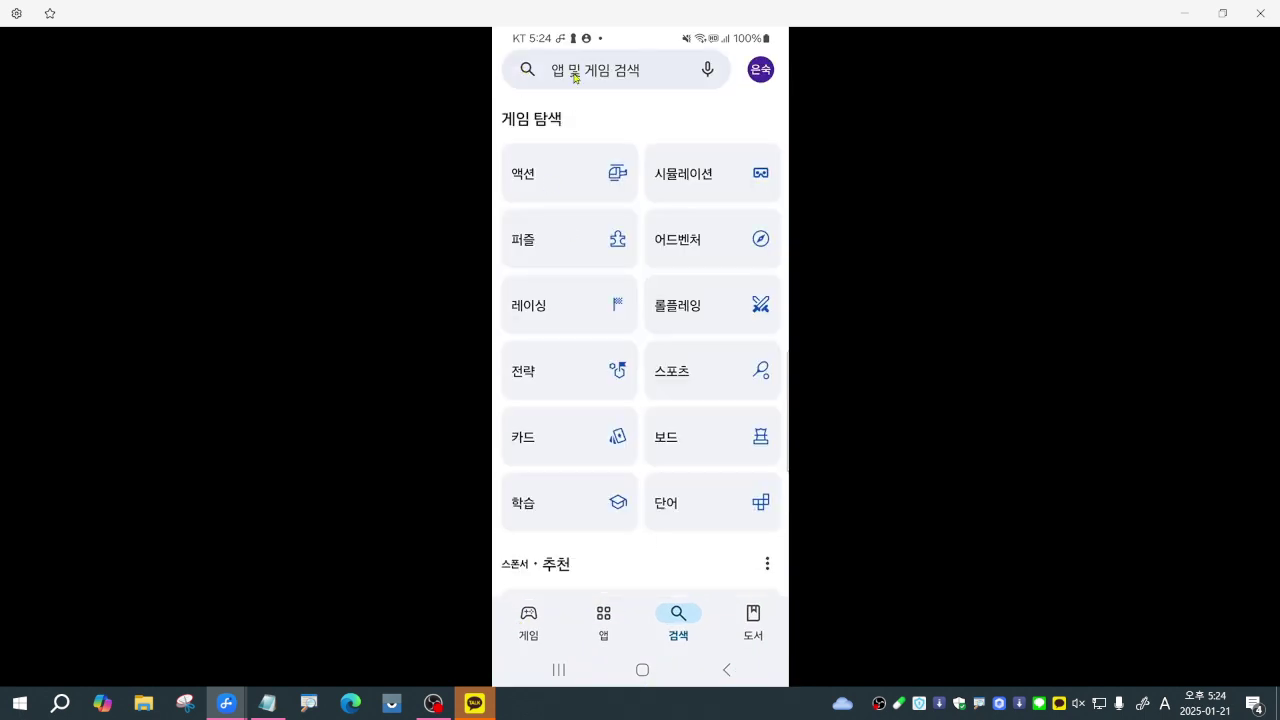
pyautogui.click(576, 74)
pyautogui.click(549, 622)
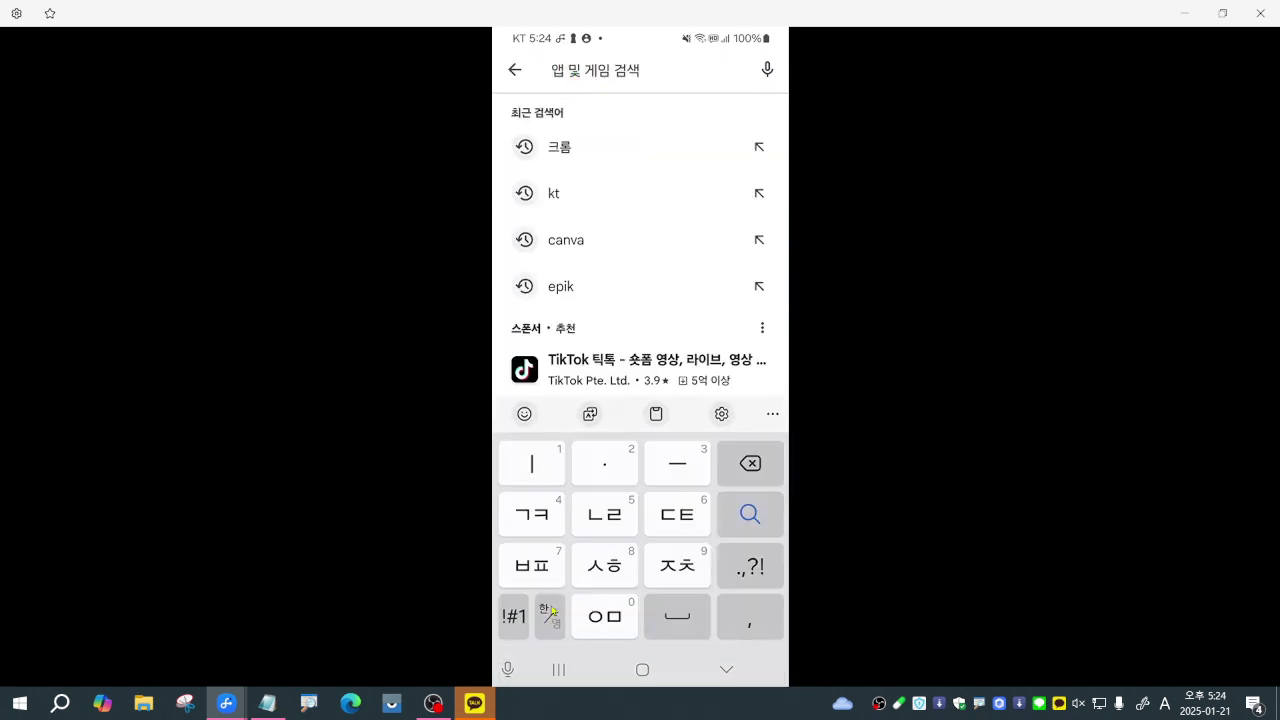
pyautogui.click(531, 514)
pyautogui.click(677, 463)
pyautogui.click(605, 463)
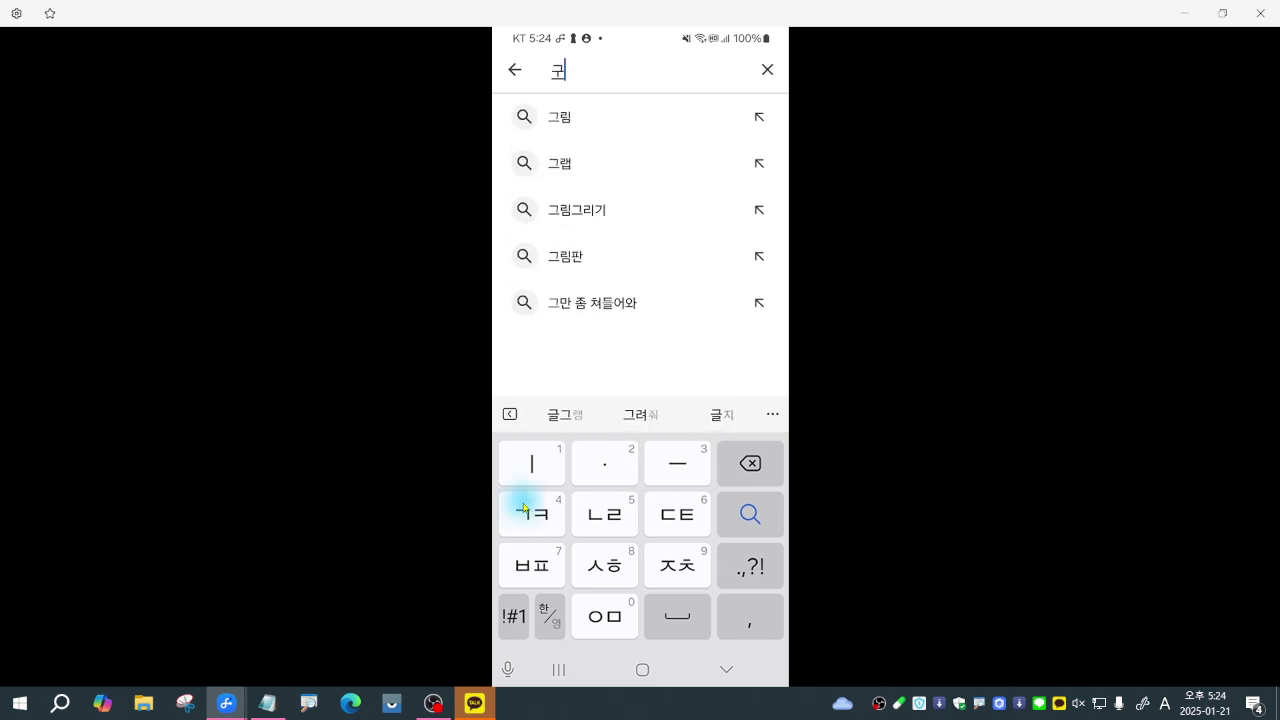
pyautogui.click(531, 514)
pyautogui.click(677, 463)
pyautogui.click(605, 514)
pyautogui.click(605, 514)
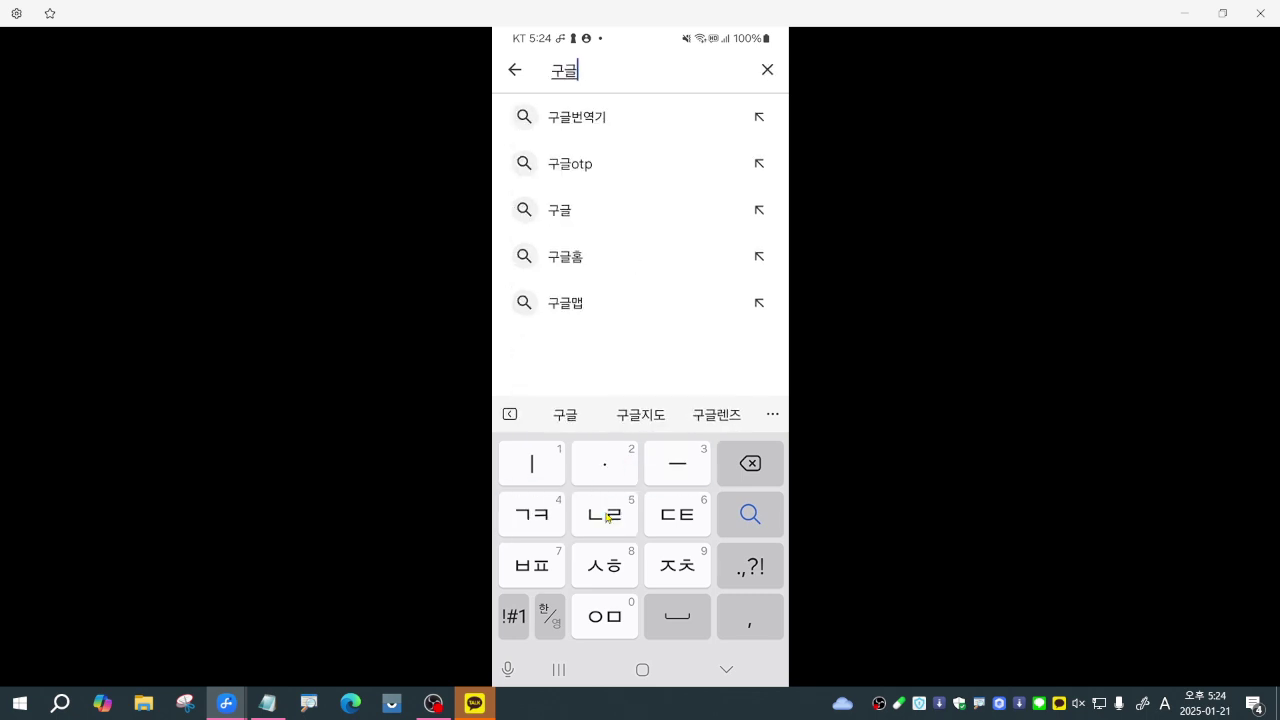
pyautogui.click(531, 565)
pyautogui.click(605, 463)
pyautogui.click(531, 463)
pyautogui.click(580, 511)
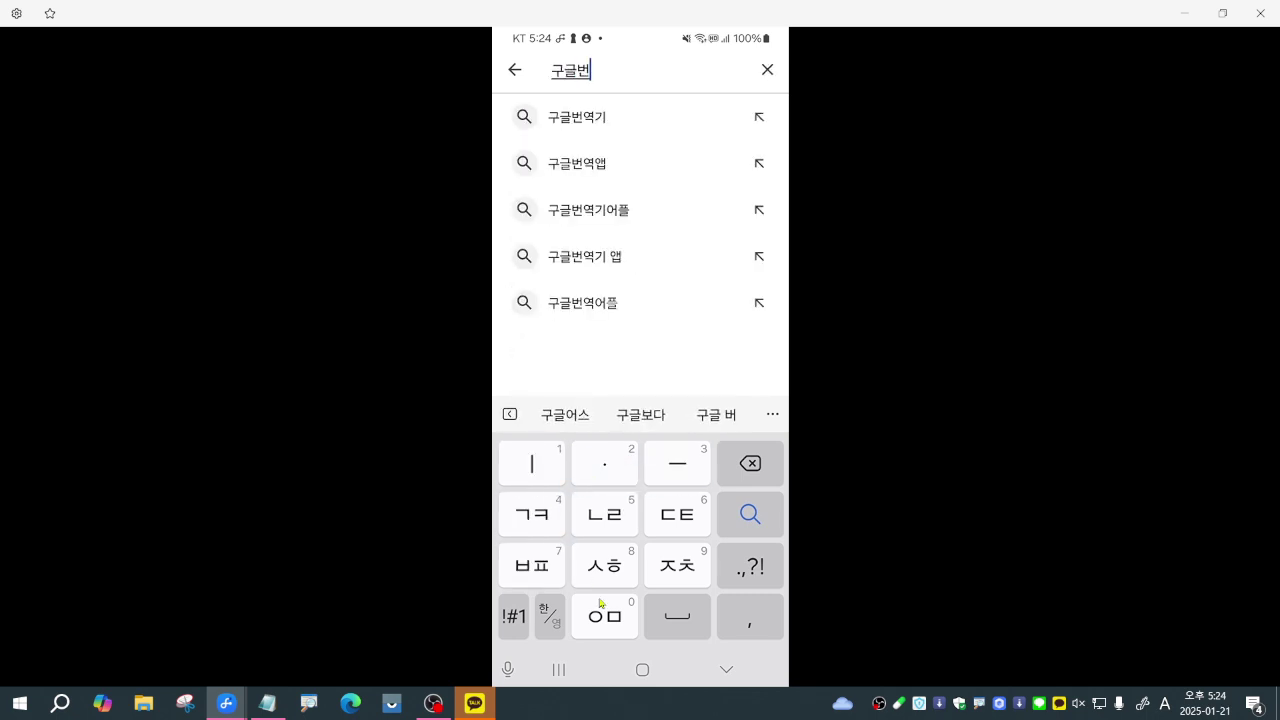
pyautogui.click(605, 616)
pyautogui.click(605, 463)
pyautogui.click(605, 463)
pyautogui.click(532, 463)
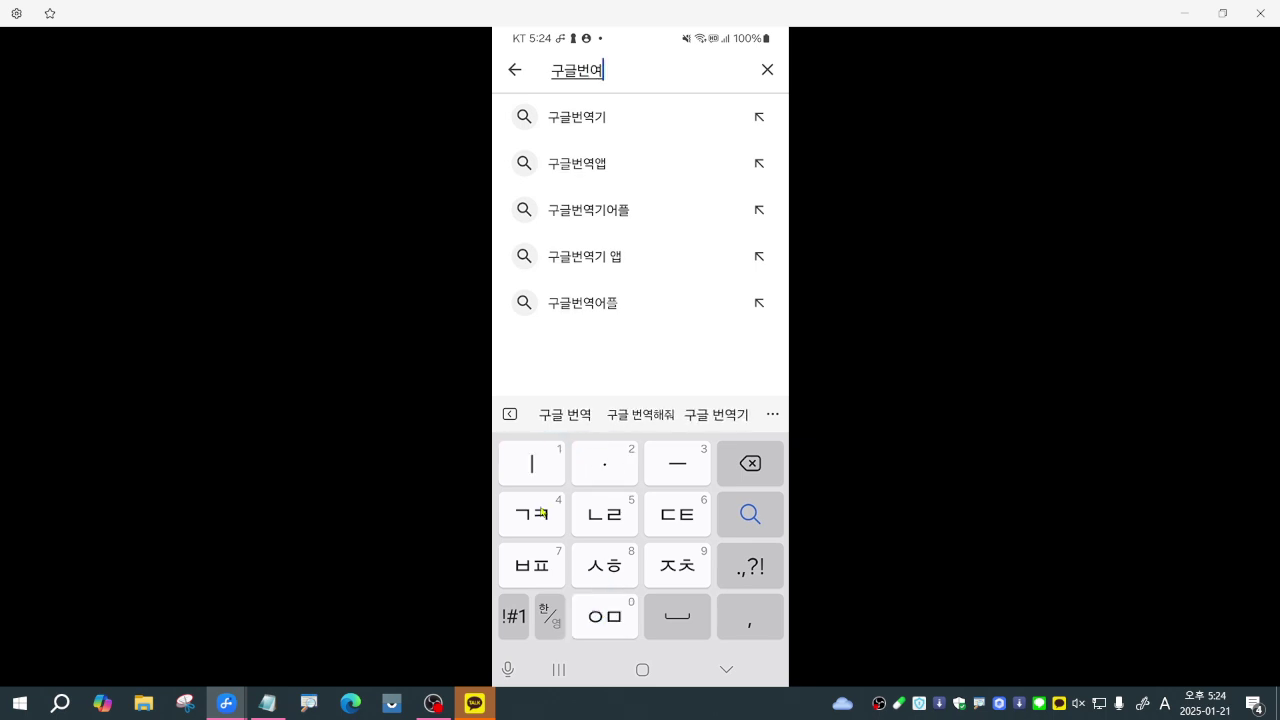
pyautogui.click(531, 514)
pyautogui.click(748, 516)
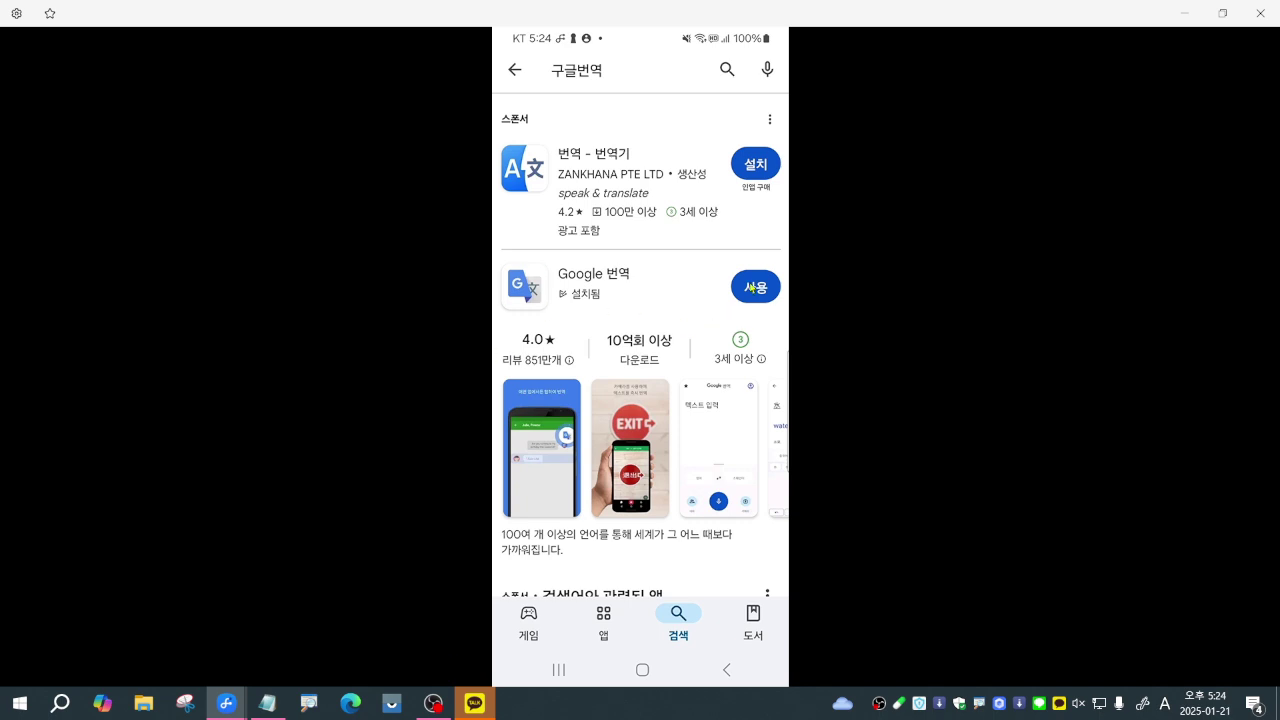
# Enable and open Google 번역 from the Play Store results, and set translation from 한국어 to 영어
pyautogui.click(752, 287)
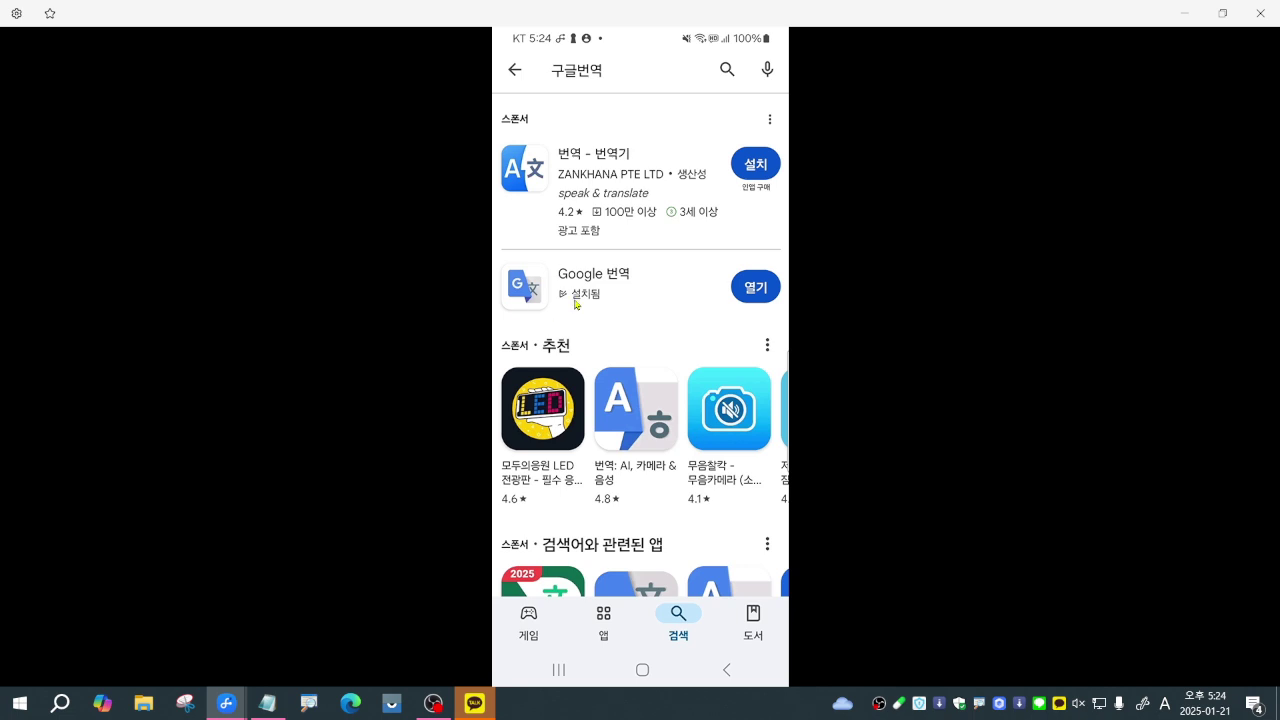
pyautogui.click(752, 284)
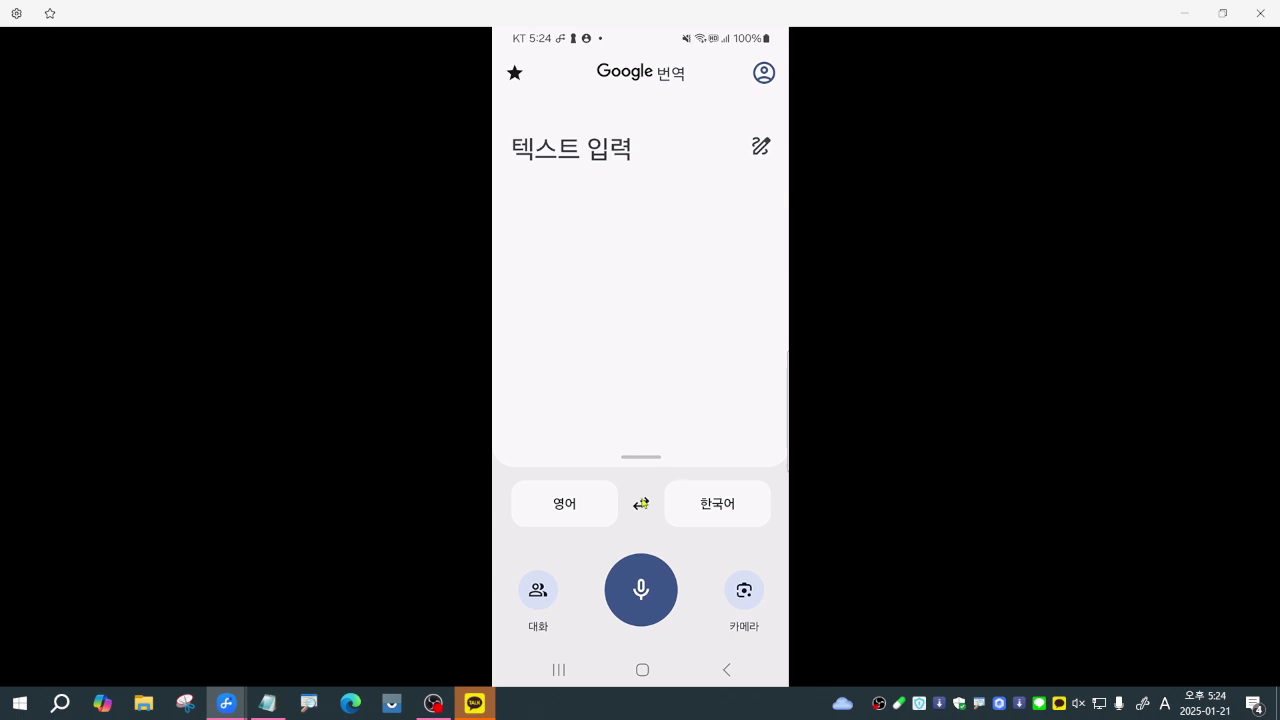
pyautogui.click(642, 505)
# Mark the source language, target language and voice input controls on screen, and clear the marks
pyautogui.moveTo(504, 472); pyautogui.dragTo(608, 526)
pyautogui.moveTo(677, 466); pyautogui.dragTo(764, 540)
pyautogui.moveTo(618, 560)
pyautogui.mouseDown()
pyautogui.moveTo(668, 636)
pyautogui.moveTo(740, 586)
pyautogui.mouseUp()
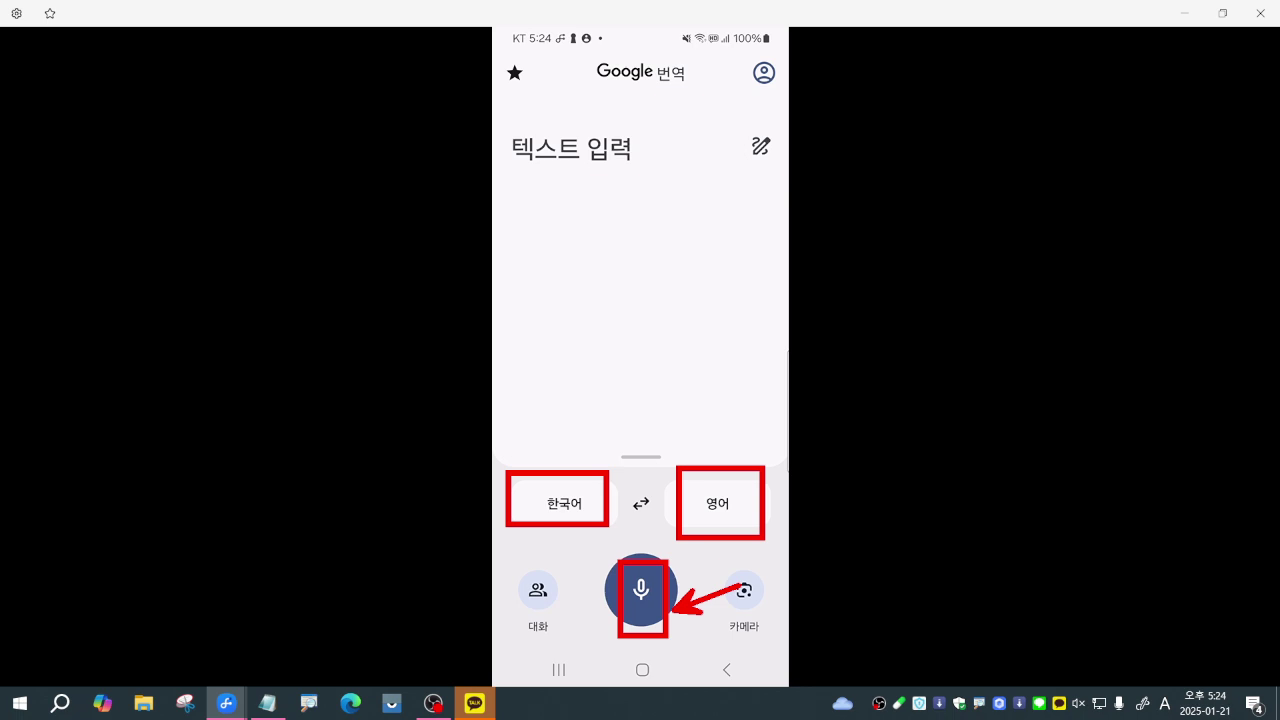
pyautogui.press('Escape')
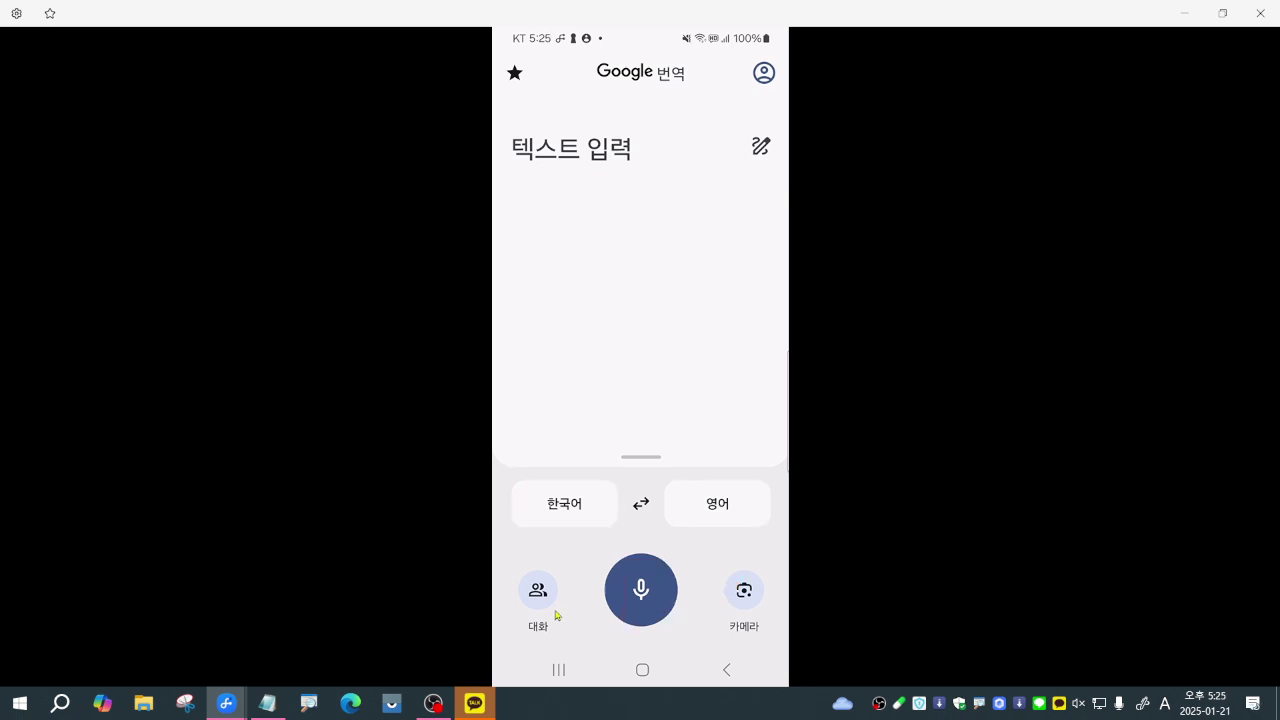
# Try a spoken 대화 translation between 한국어 and 영어, allowing audio recording only while using the app, and end the session
pyautogui.click(537, 590)
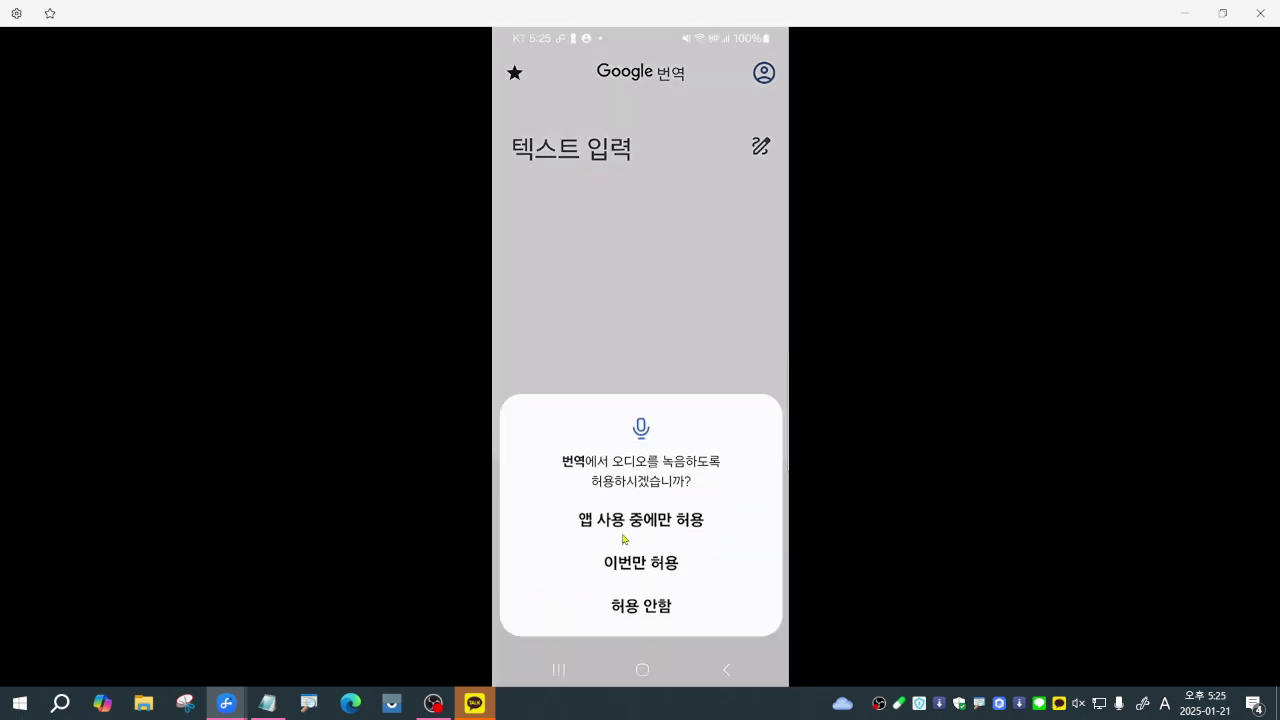
pyautogui.click(622, 531)
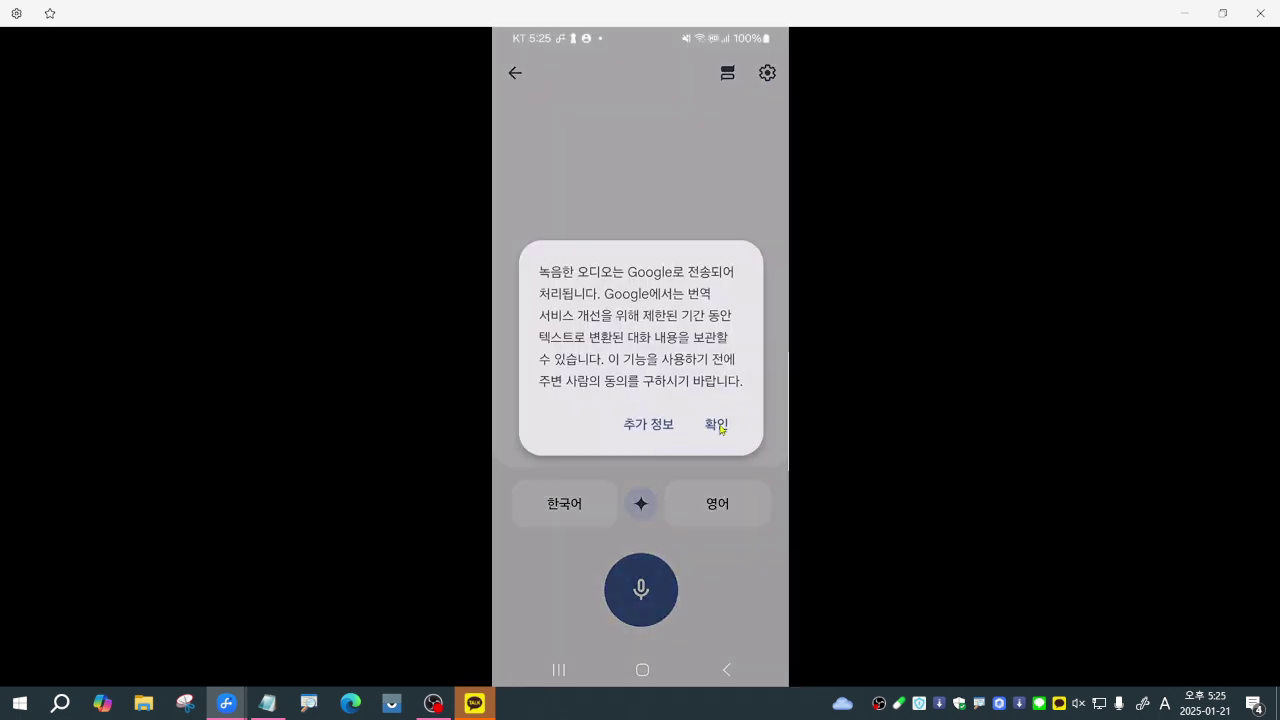
pyautogui.click(720, 428)
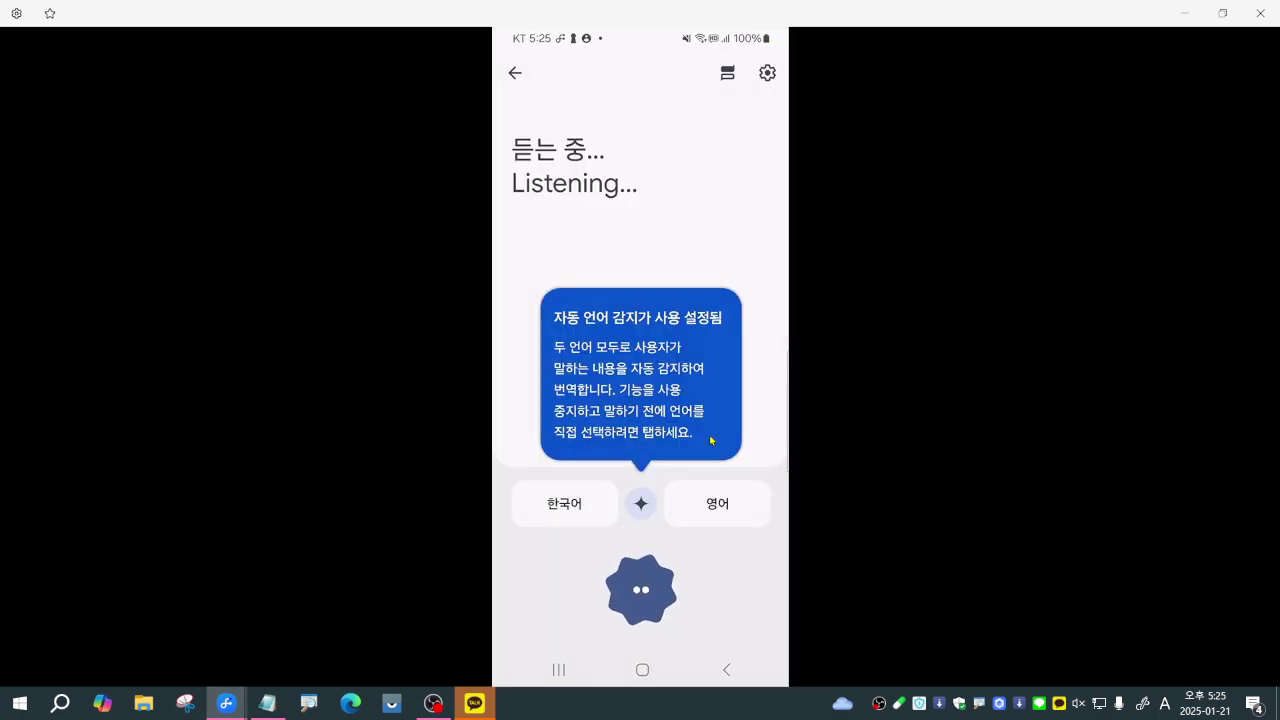
pyautogui.click(566, 518)
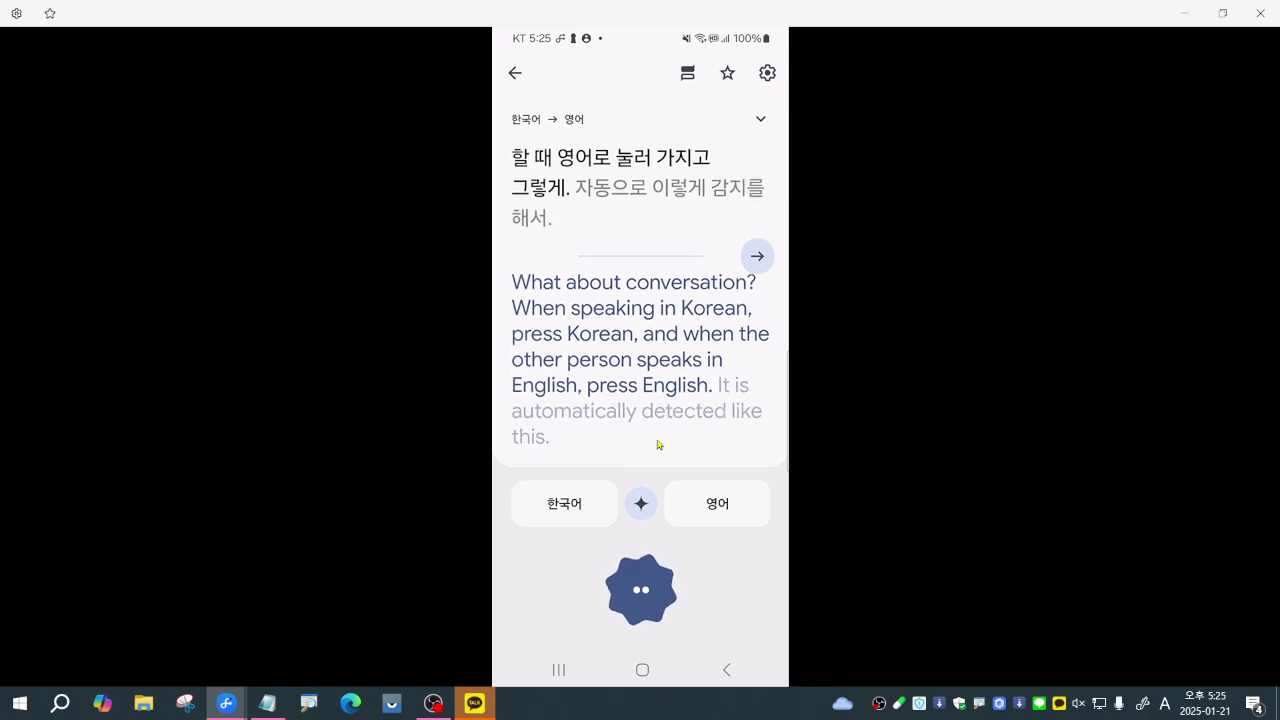
pyautogui.click(726, 669)
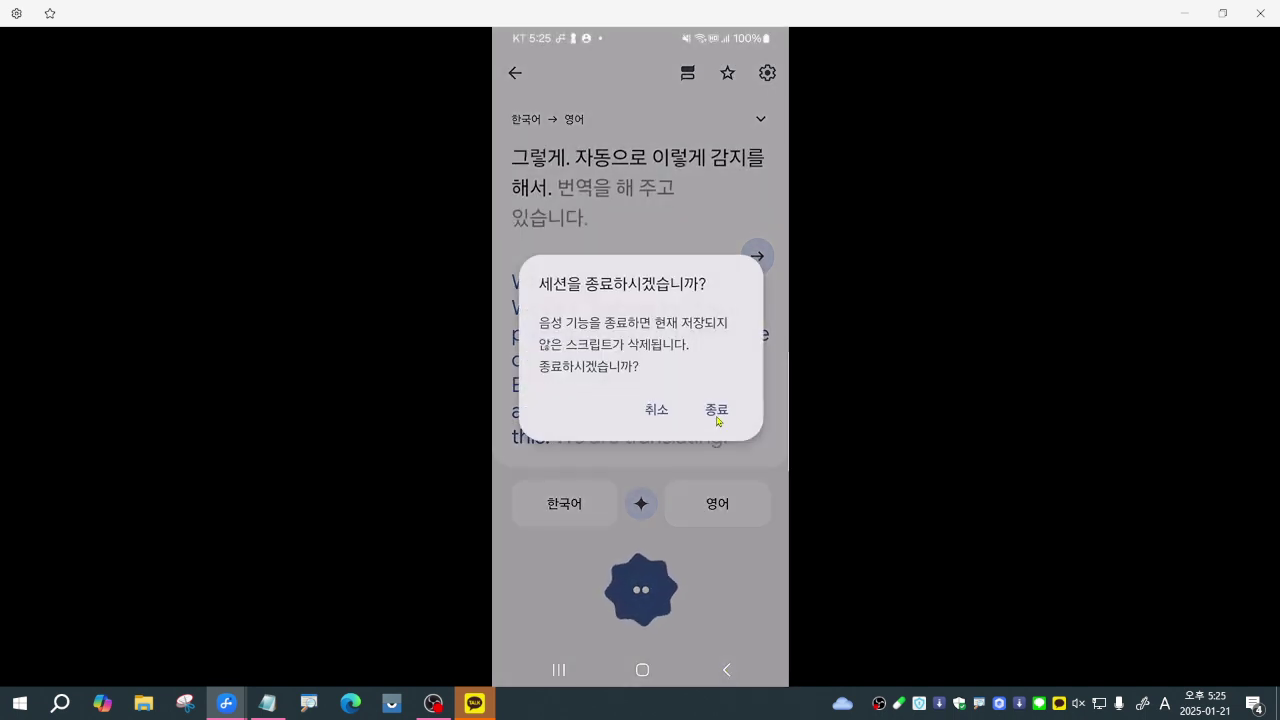
pyautogui.click(716, 412)
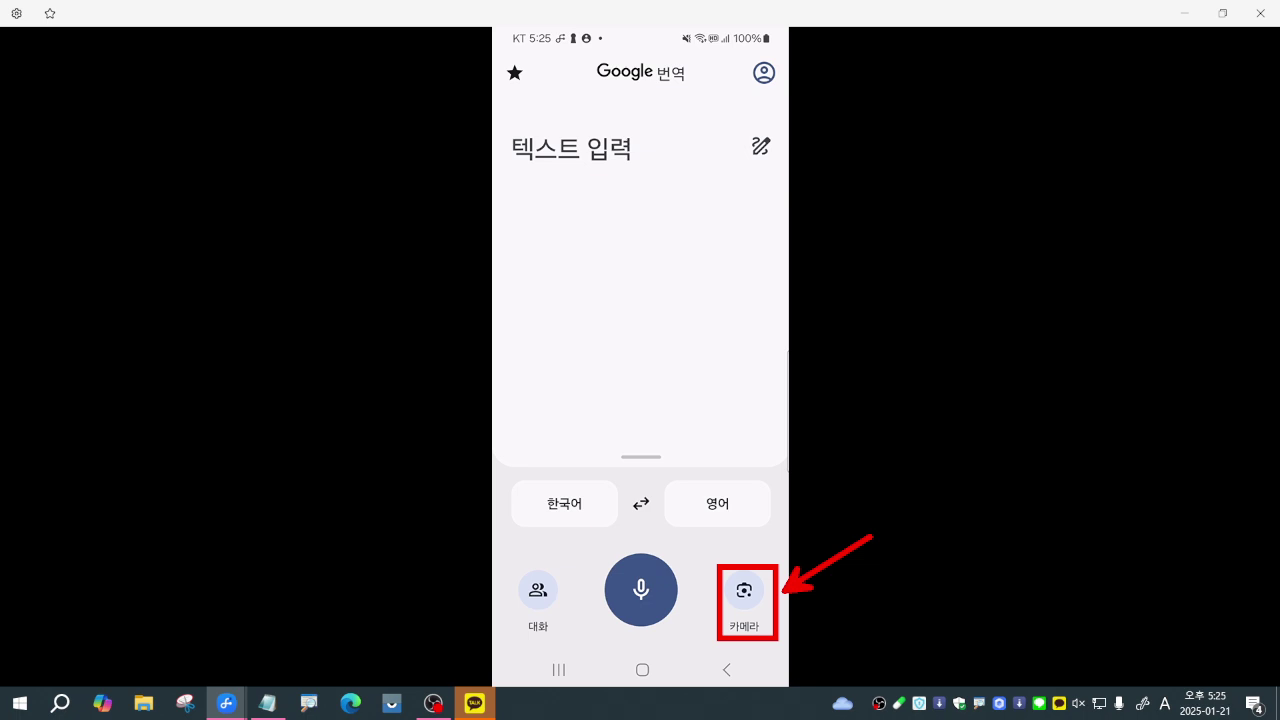
# Leave Google 번역 and the Play Store, and return to the phone's home screen
pyautogui.click(729, 670)
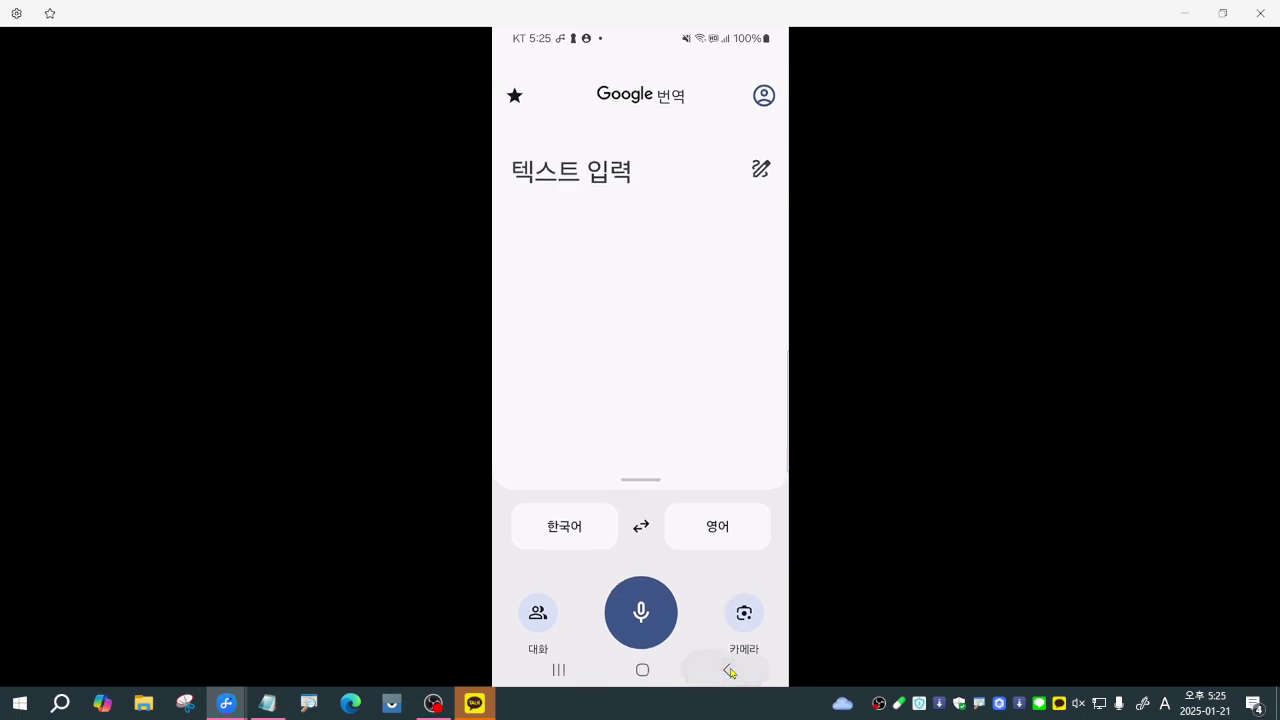
pyautogui.click(729, 670)
pyautogui.click(729, 670)
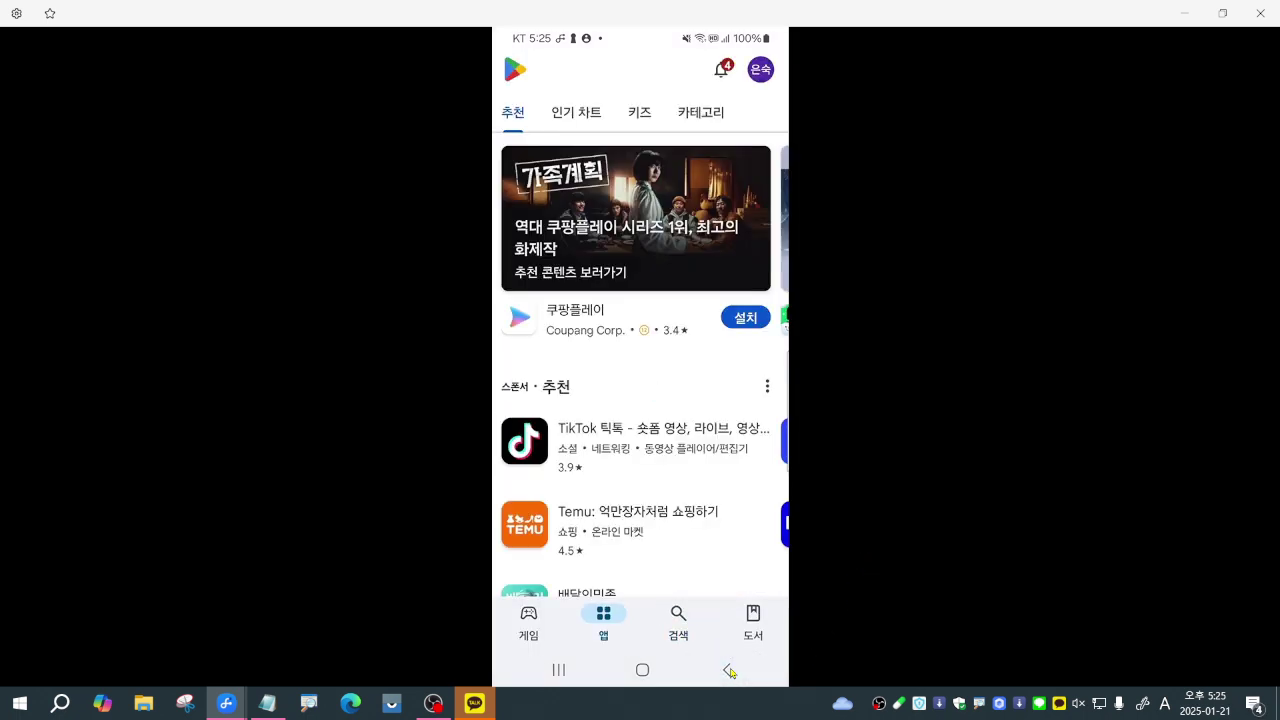
pyautogui.click(729, 670)
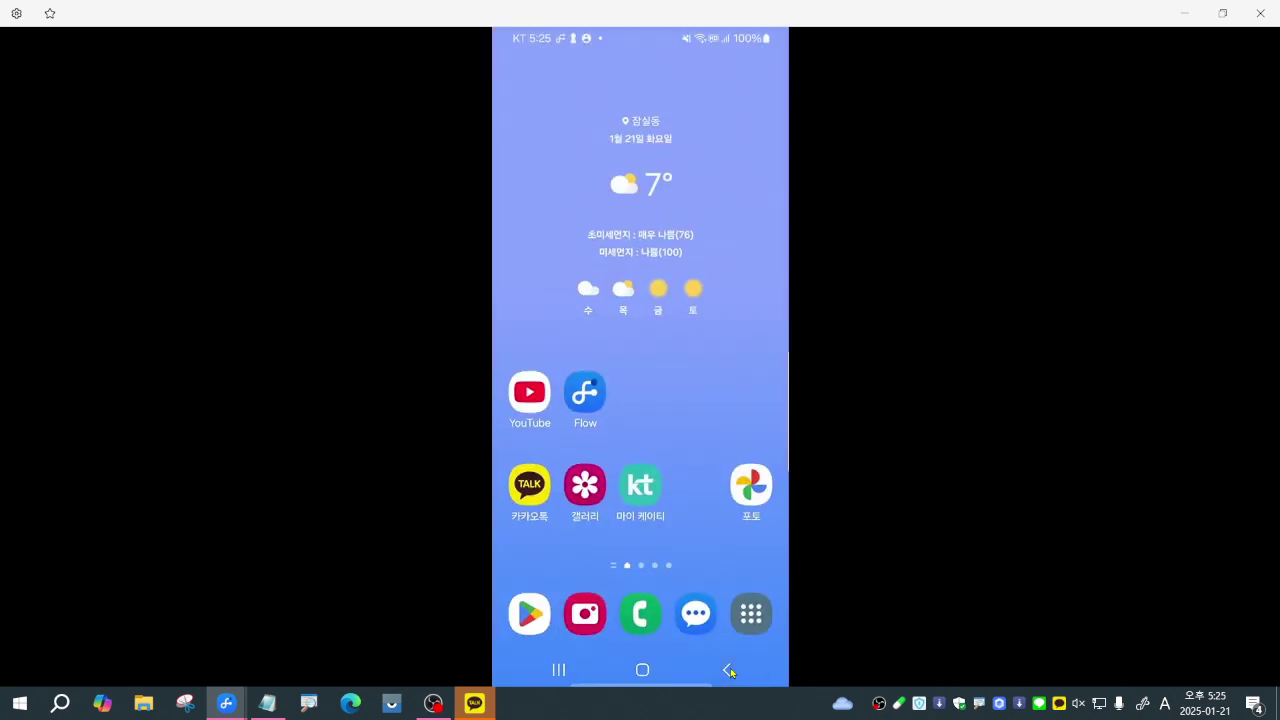
# Open the phone's full app list and search it for "번역"
pyautogui.click(748, 616)
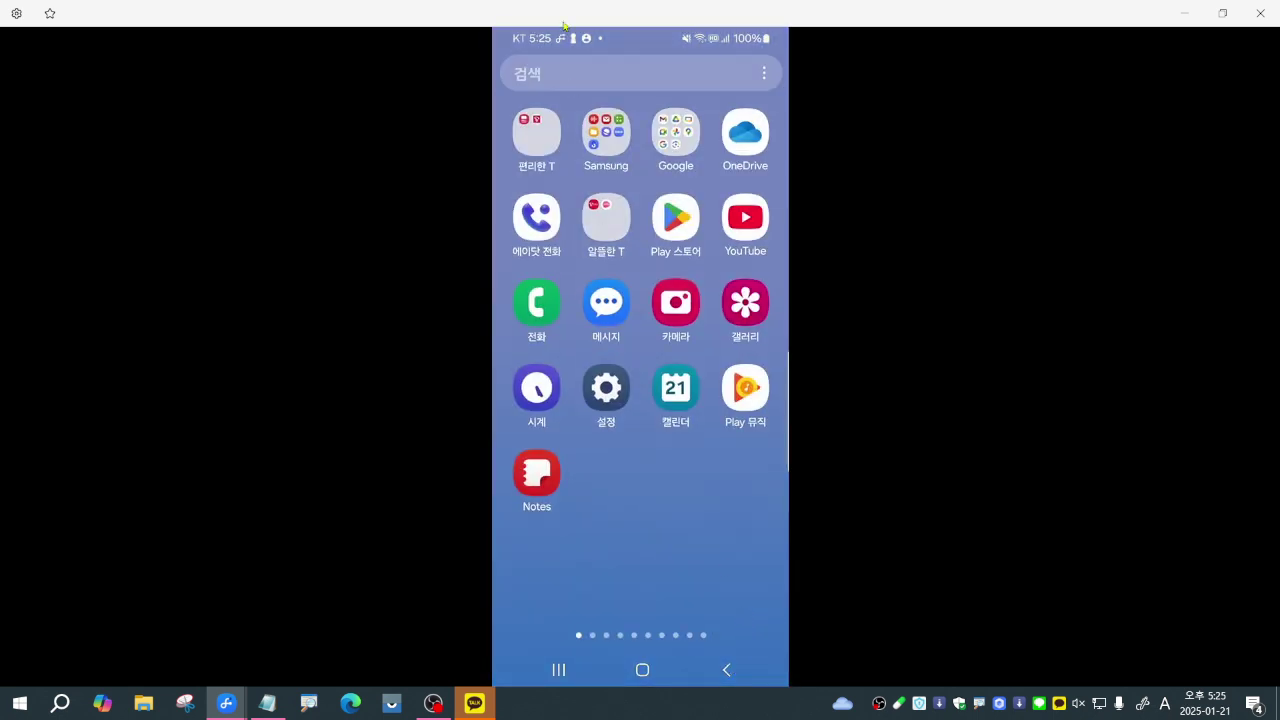
pyautogui.click(532, 80)
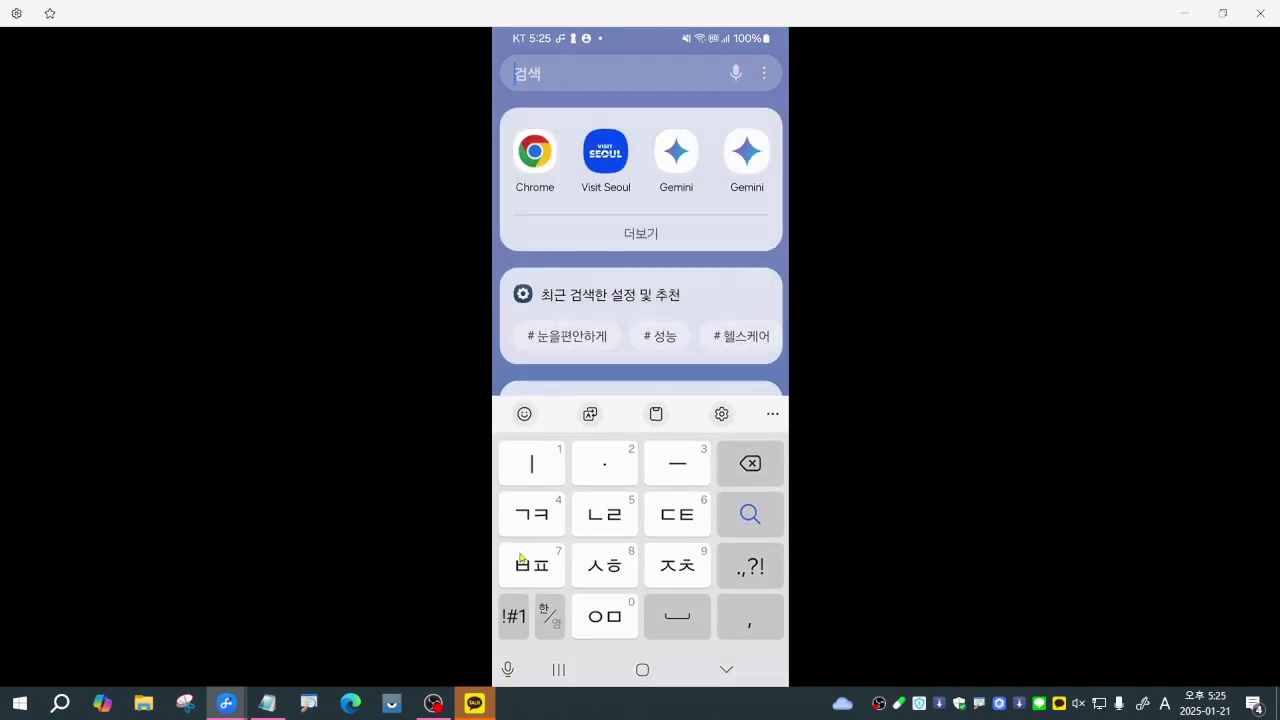
pyautogui.click(522, 560)
pyautogui.click(603, 462)
pyautogui.click(532, 463)
pyautogui.click(604, 514)
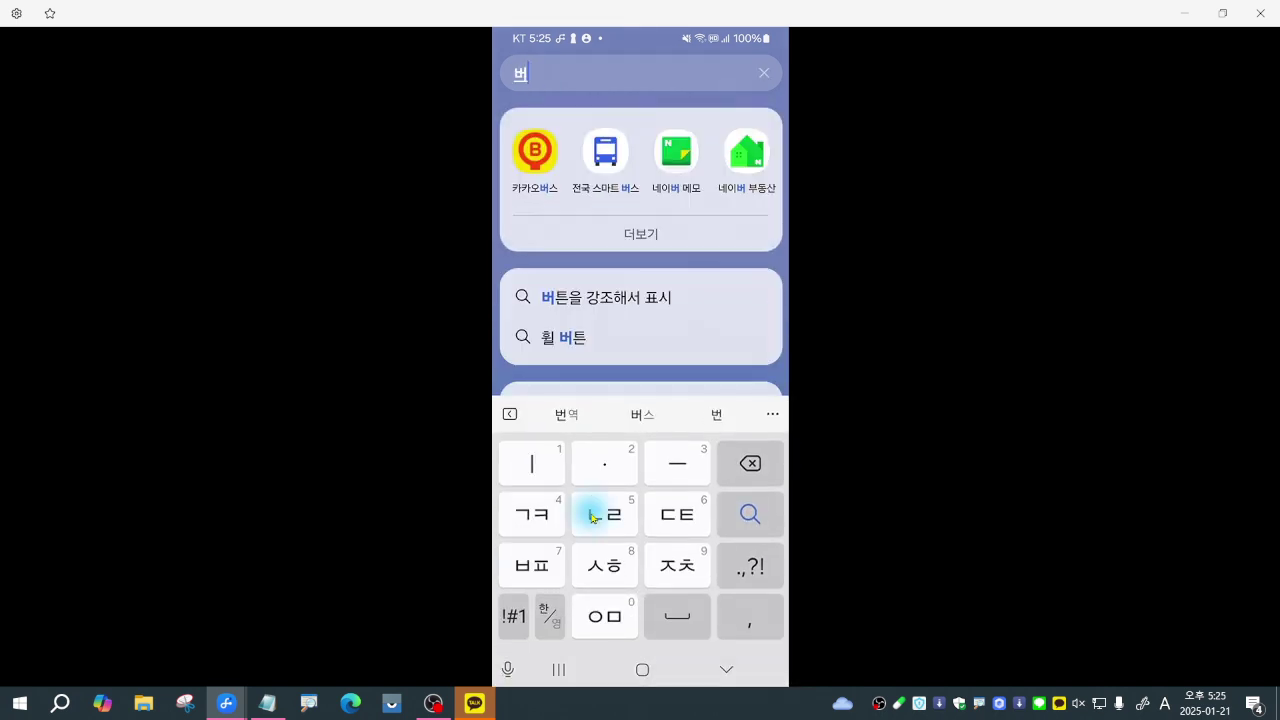
pyautogui.click(603, 616)
pyautogui.click(605, 470)
pyautogui.click(605, 470)
pyautogui.click(532, 463)
pyautogui.click(532, 514)
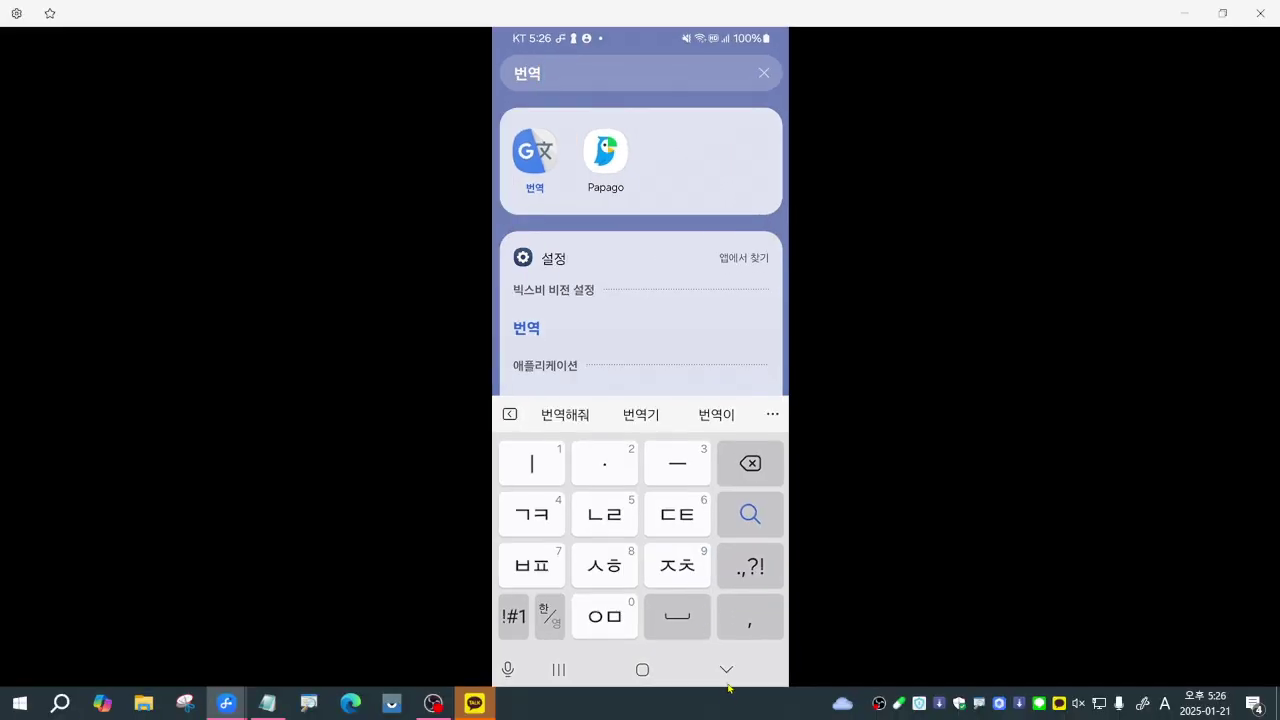
# Close the app search, return to the phone's home screen and minimise the mirrored phone window
pyautogui.click(726, 672)
pyautogui.click(726, 672)
pyautogui.click(726, 672)
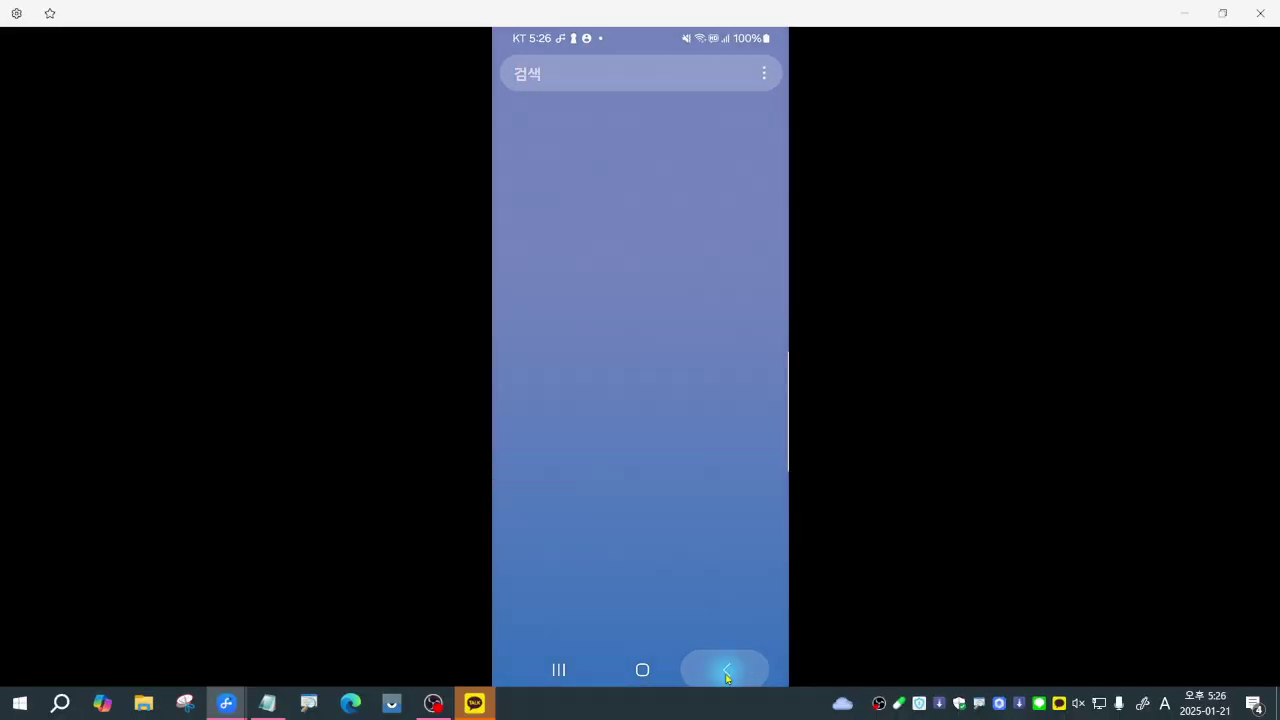
pyautogui.click(726, 672)
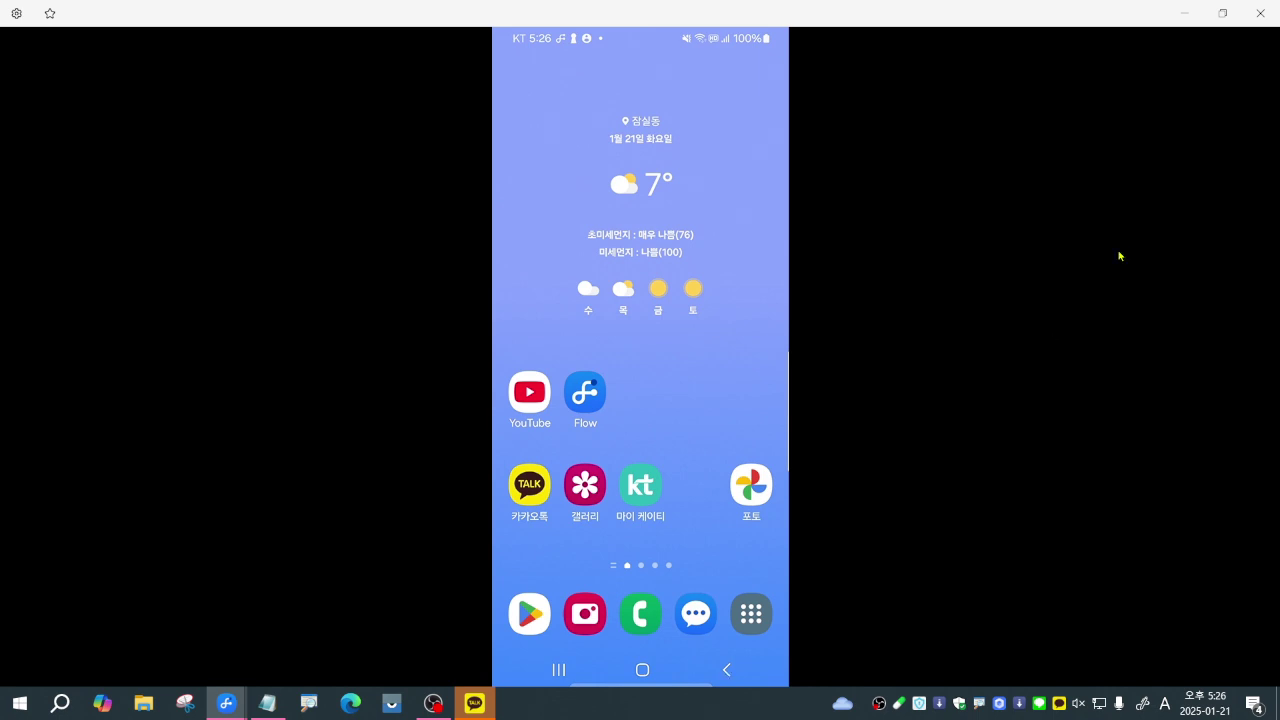
pyautogui.click(1184, 13)
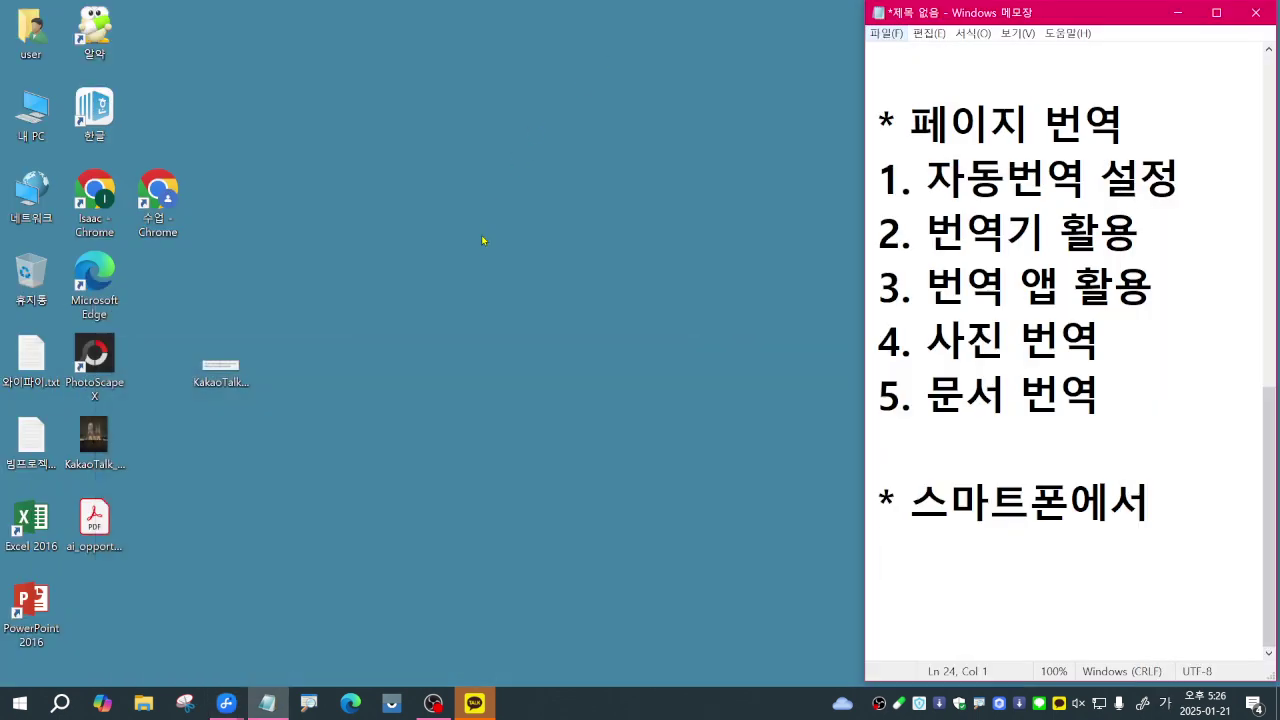
# Review the 크롬 시작하기 and 크롬 기본 설정 sections at the start of the Notepad outline
pyautogui.click(1155, 518)
pyautogui.scroll(5, 1155, 518)
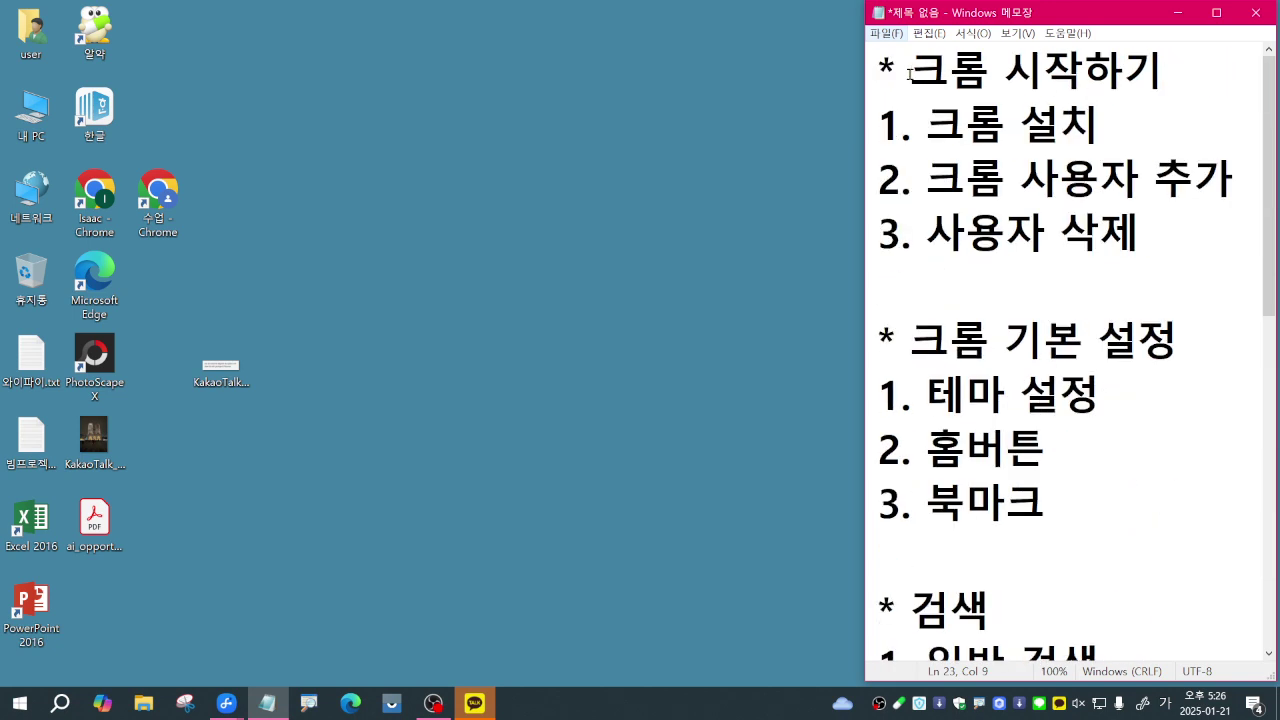
pyautogui.moveTo(909, 74); pyautogui.dragTo(1164, 74)
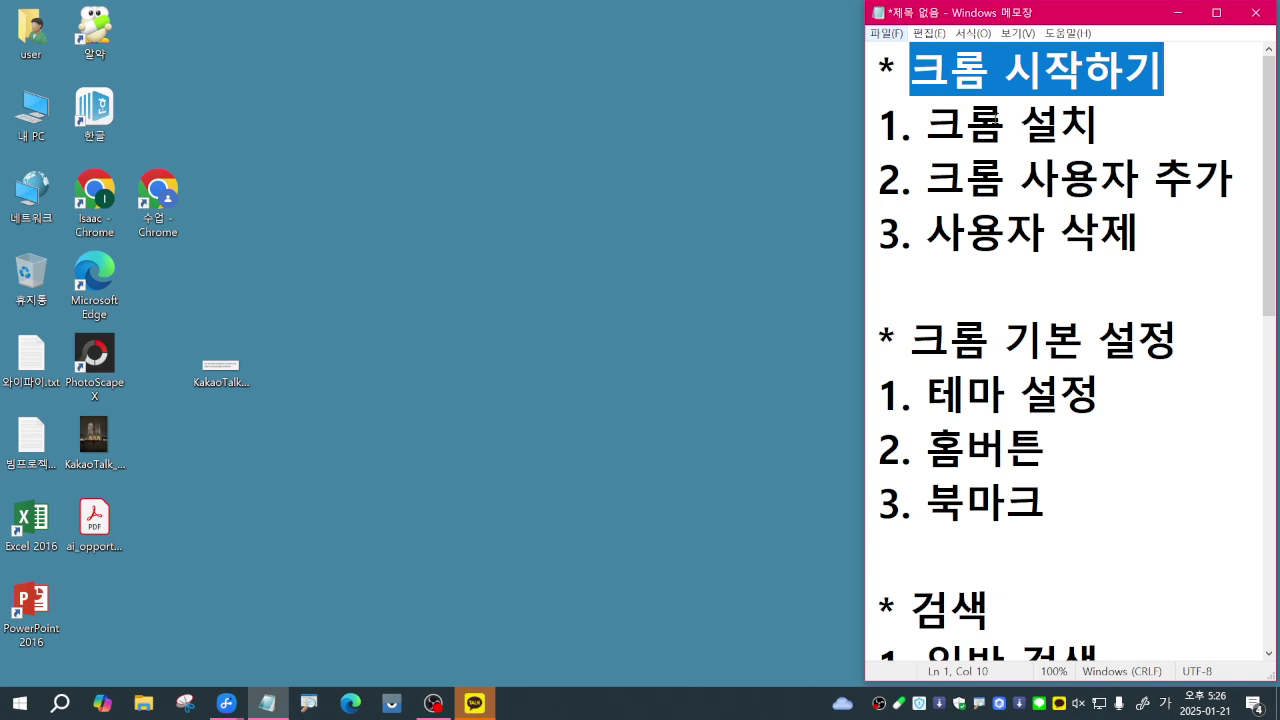
pyautogui.moveTo(927, 125); pyautogui.dragTo(1123, 126)
pyautogui.click(1123, 126)
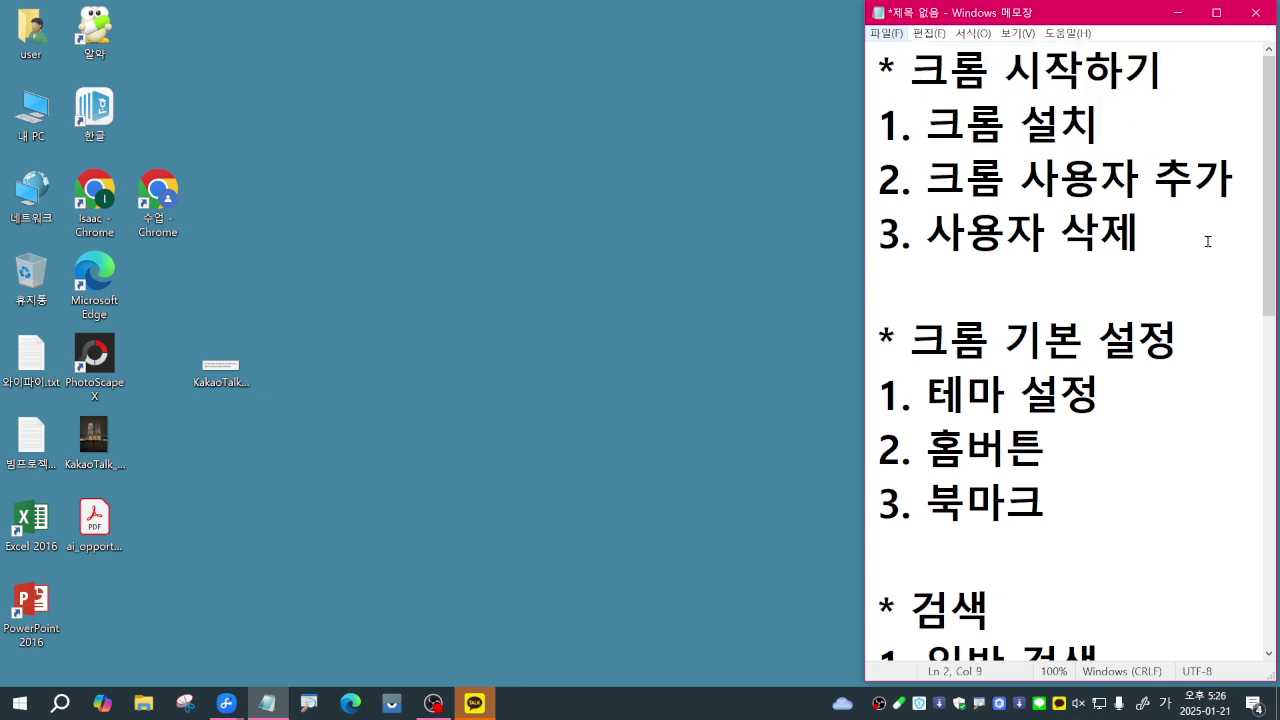
pyautogui.moveTo(911, 340); pyautogui.dragTo(1222, 340)
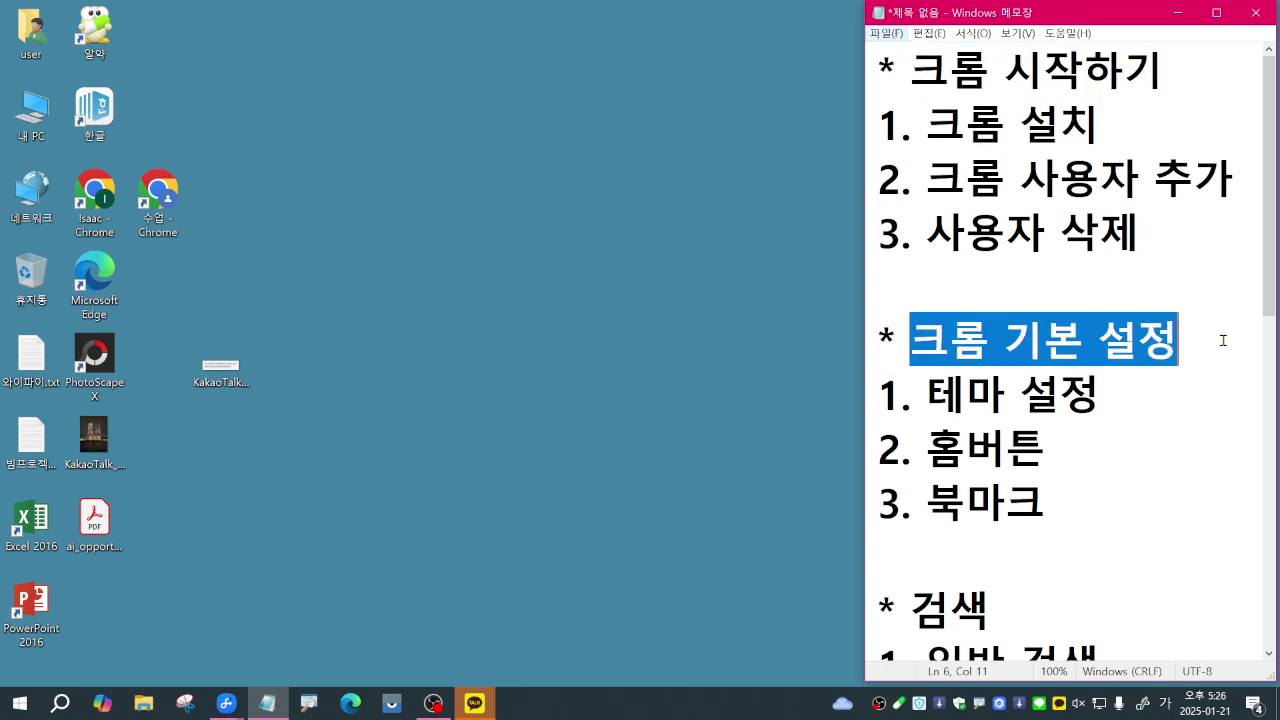
pyautogui.click(1222, 340)
# Review the 검색 and 페이지 번역 sections of the Notepad outline
pyautogui.scroll(-1, 1222, 340)
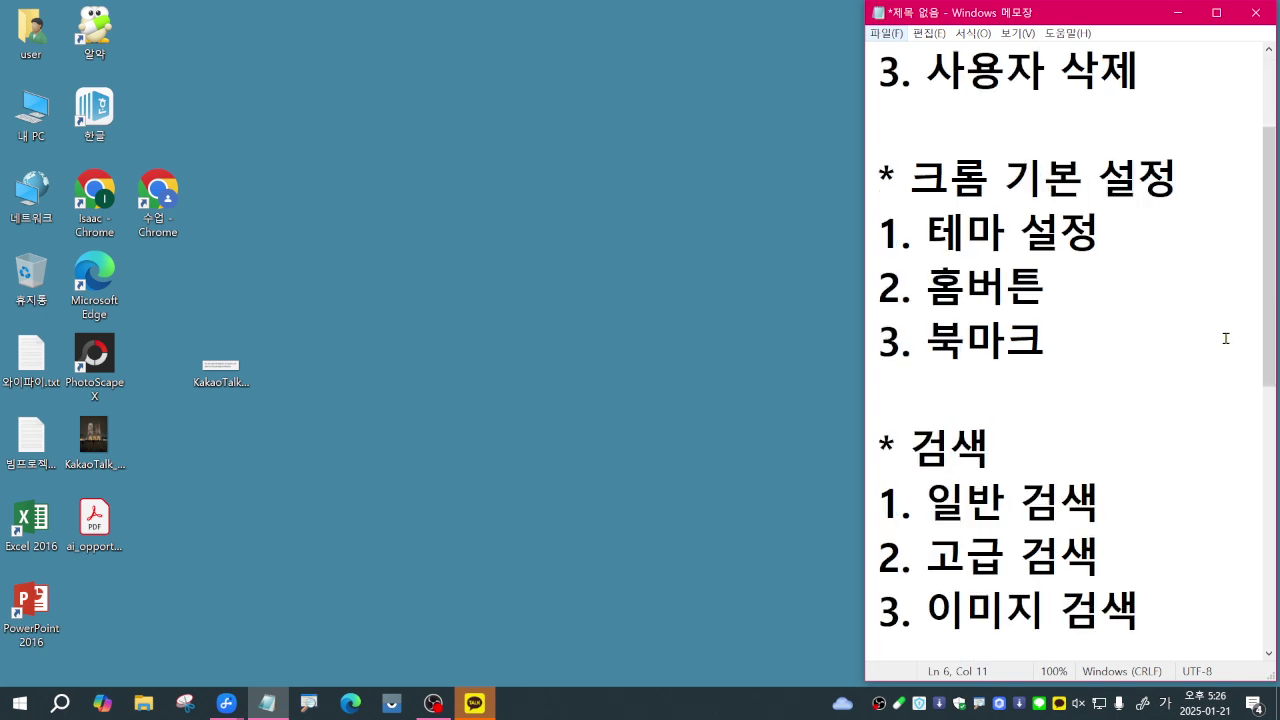
pyautogui.scroll(-1, 1225, 338)
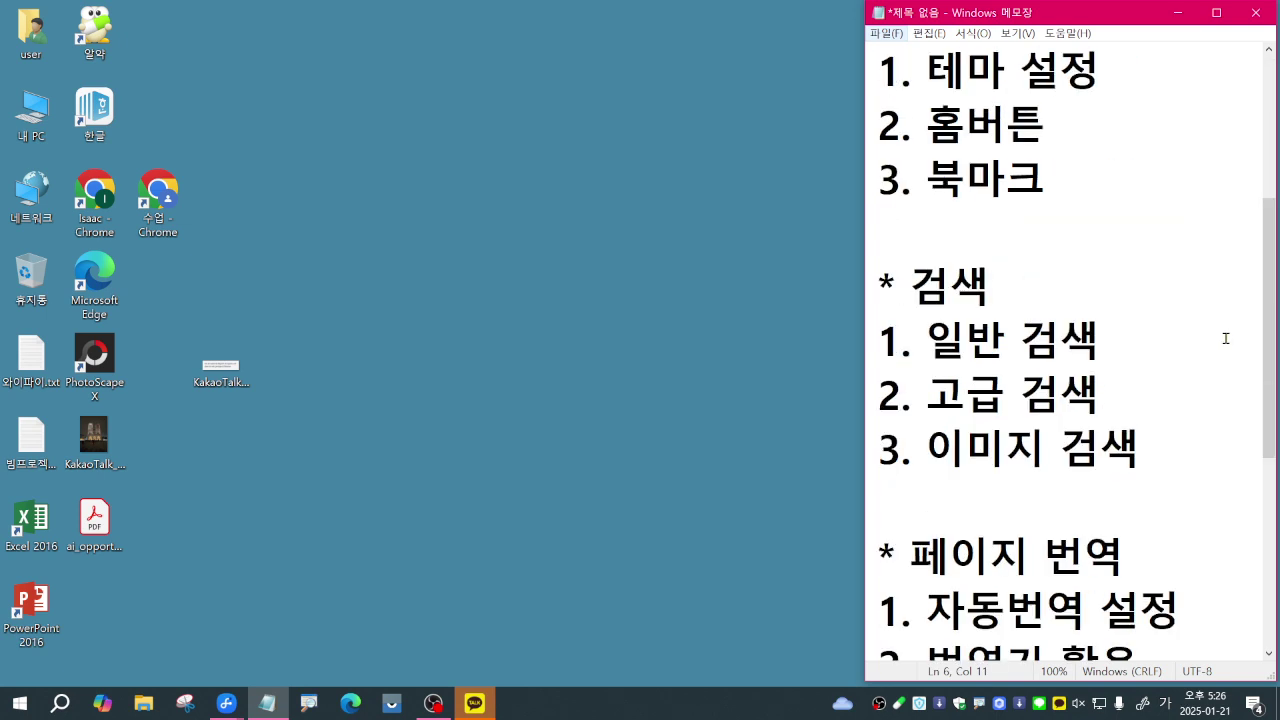
pyautogui.click(908, 286)
pyautogui.moveTo(908, 286); pyautogui.dragTo(1027, 280)
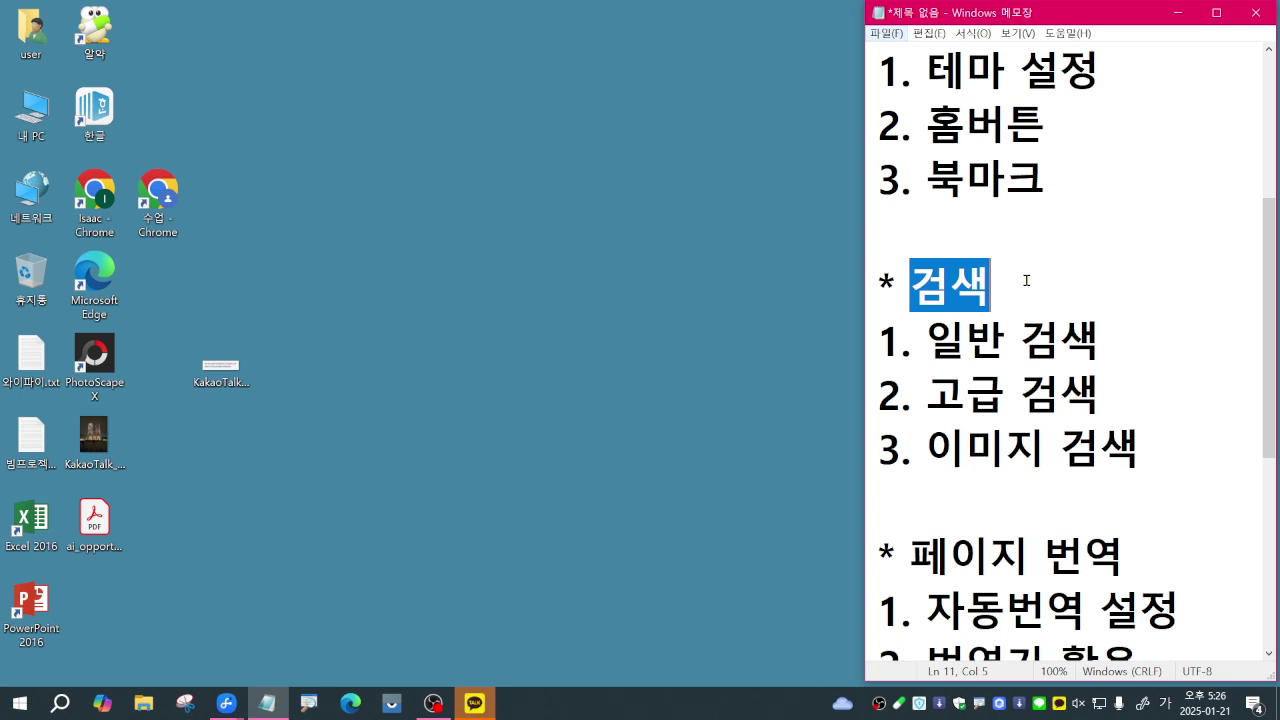
pyautogui.scroll(-2, 1117, 366)
pyautogui.moveTo(910, 231); pyautogui.dragTo(1153, 226)
pyautogui.click(1153, 226)
pyautogui.click(1180, 585)
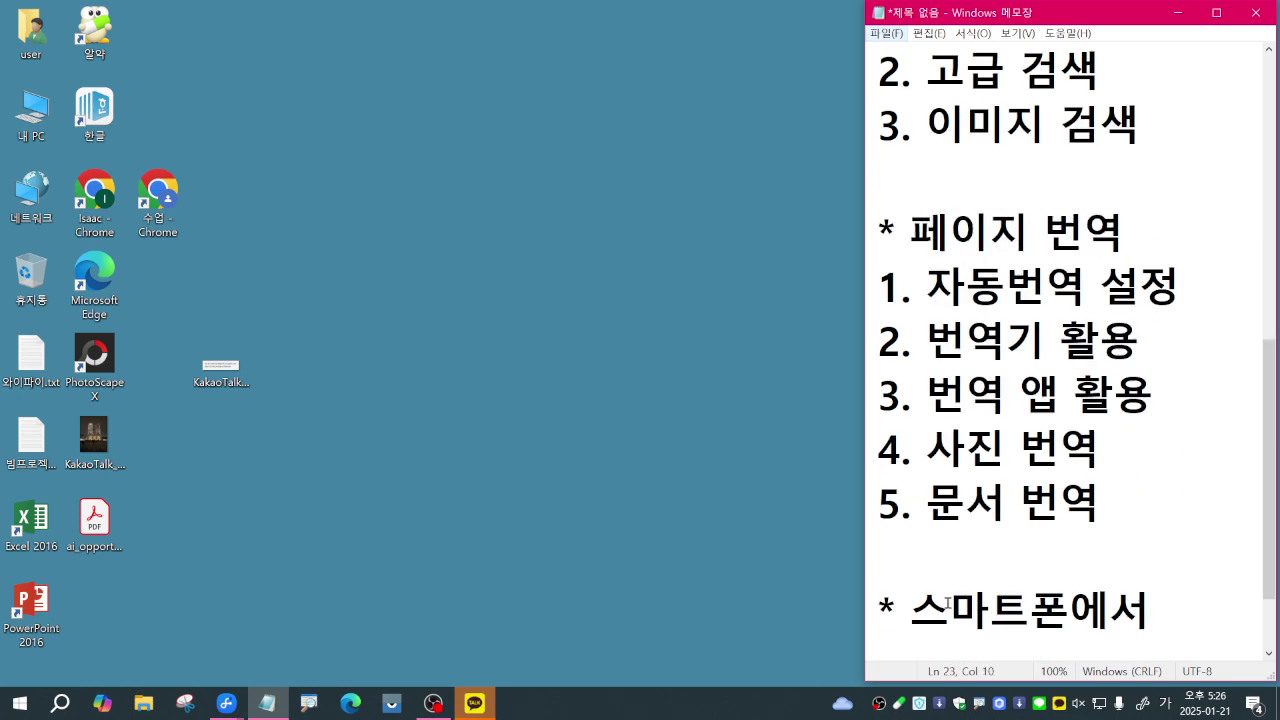
# Highlight the 스마트폰에서 heading in the outline and return to the beginning of the notes
pyautogui.click(910, 603)
pyautogui.moveTo(910, 610); pyautogui.dragTo(1150, 610)
pyautogui.click(1162, 608)
pyautogui.scroll(3, 1170, 593)
pyautogui.scroll(1, 1170, 593)
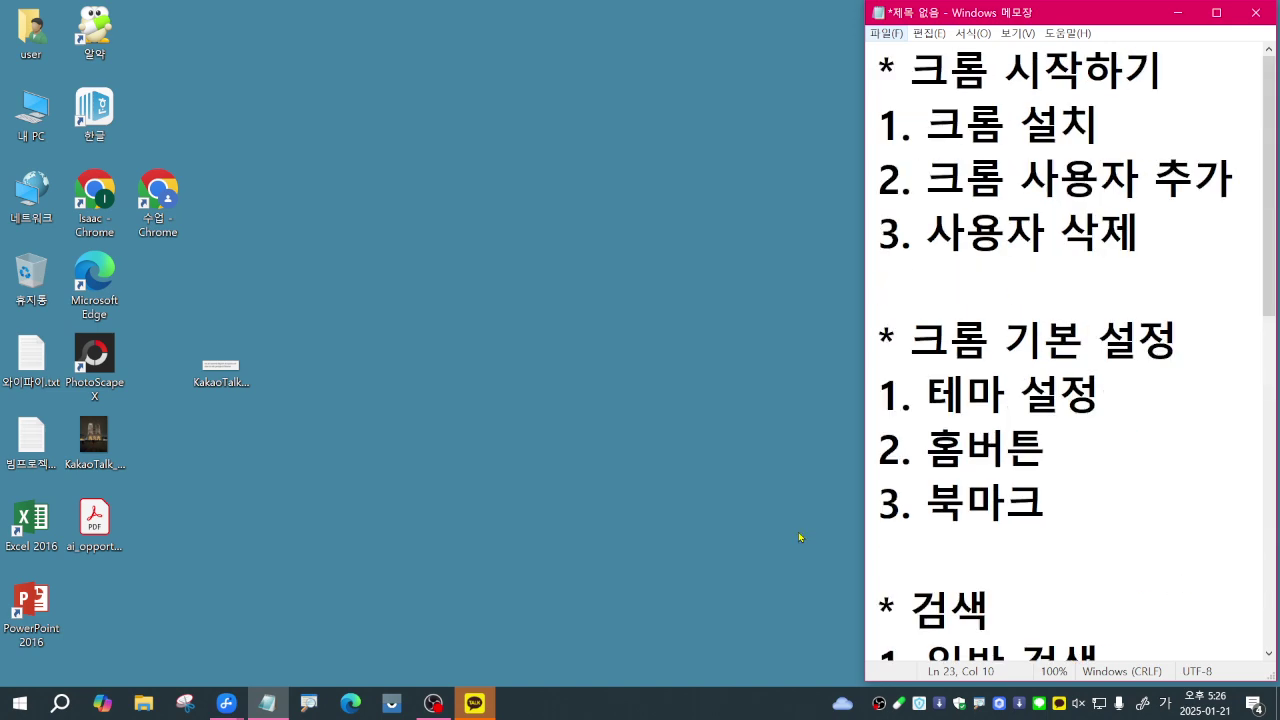